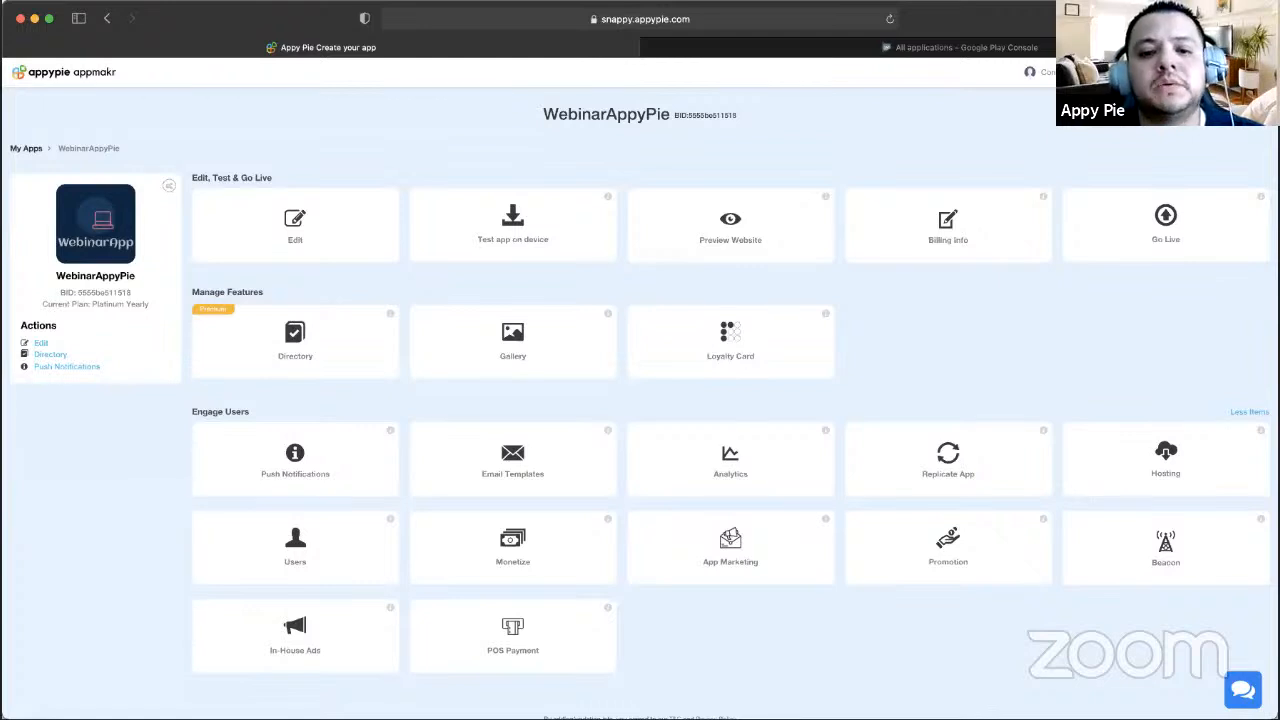
- Open the Go Live publishing page and look over the store options
click(985, 458)
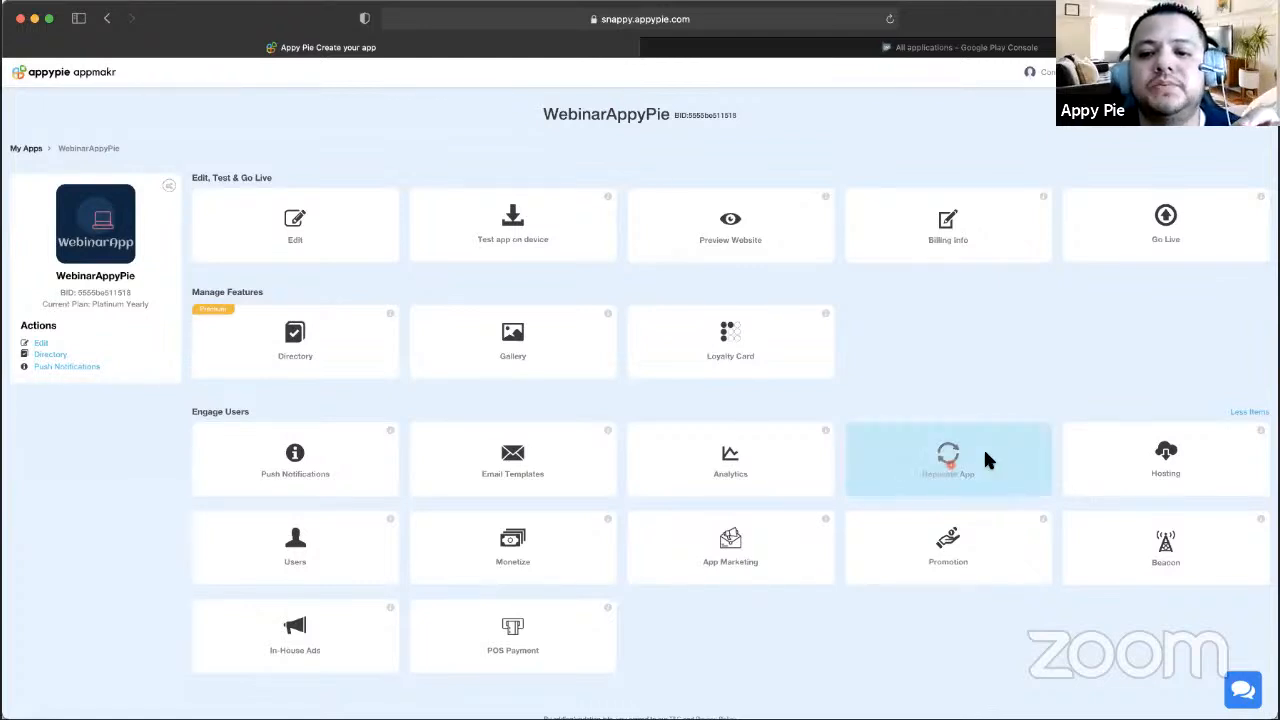
click(1139, 225)
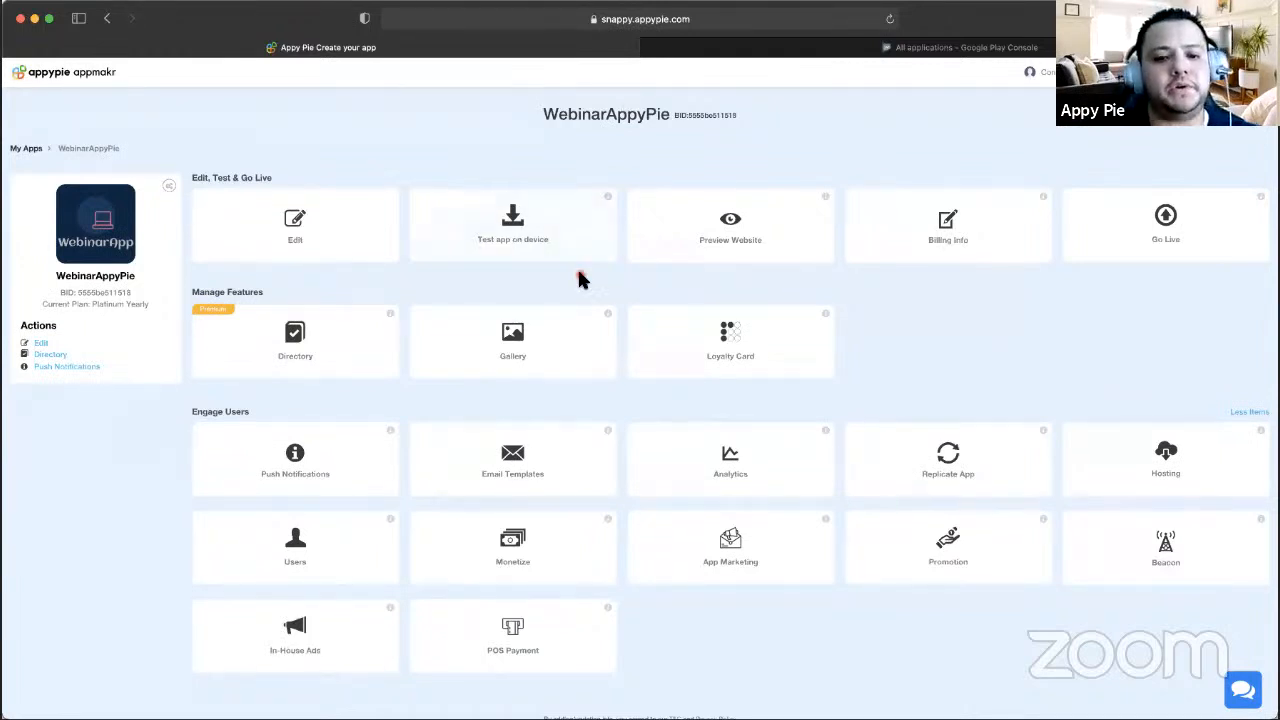
scroll(601, 247, down, 2)
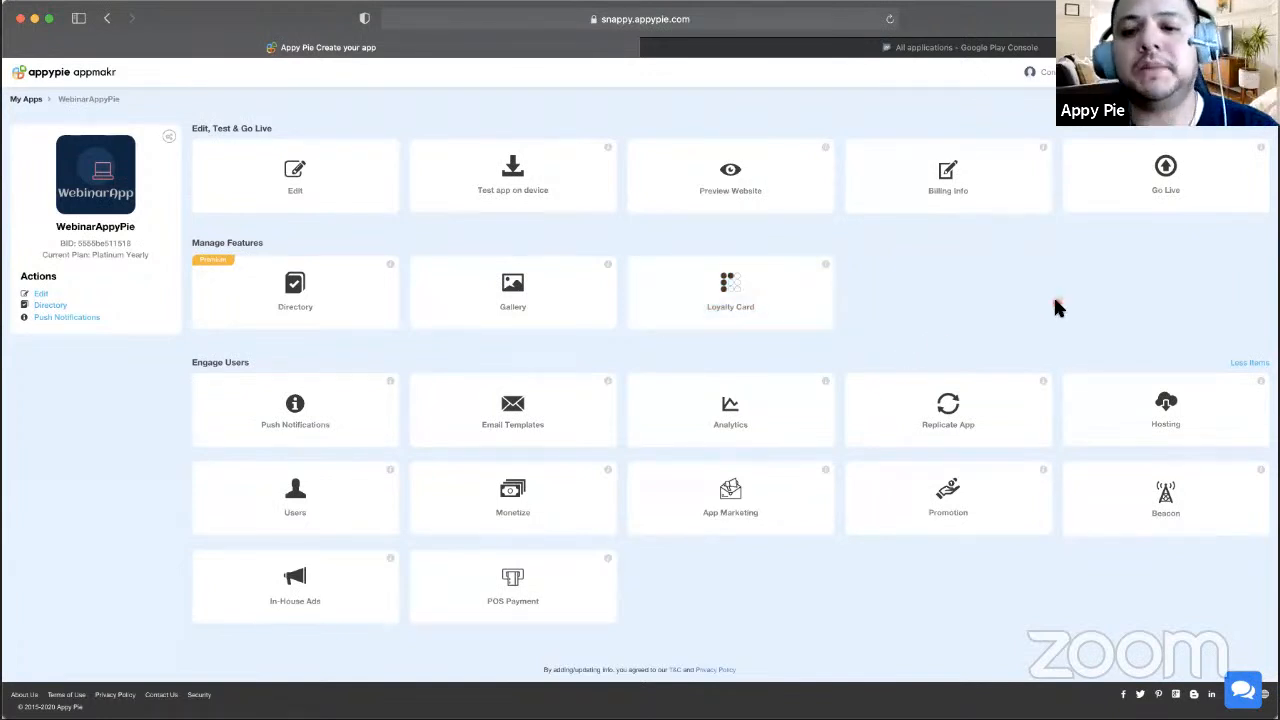
scroll(812, 335, up, 1)
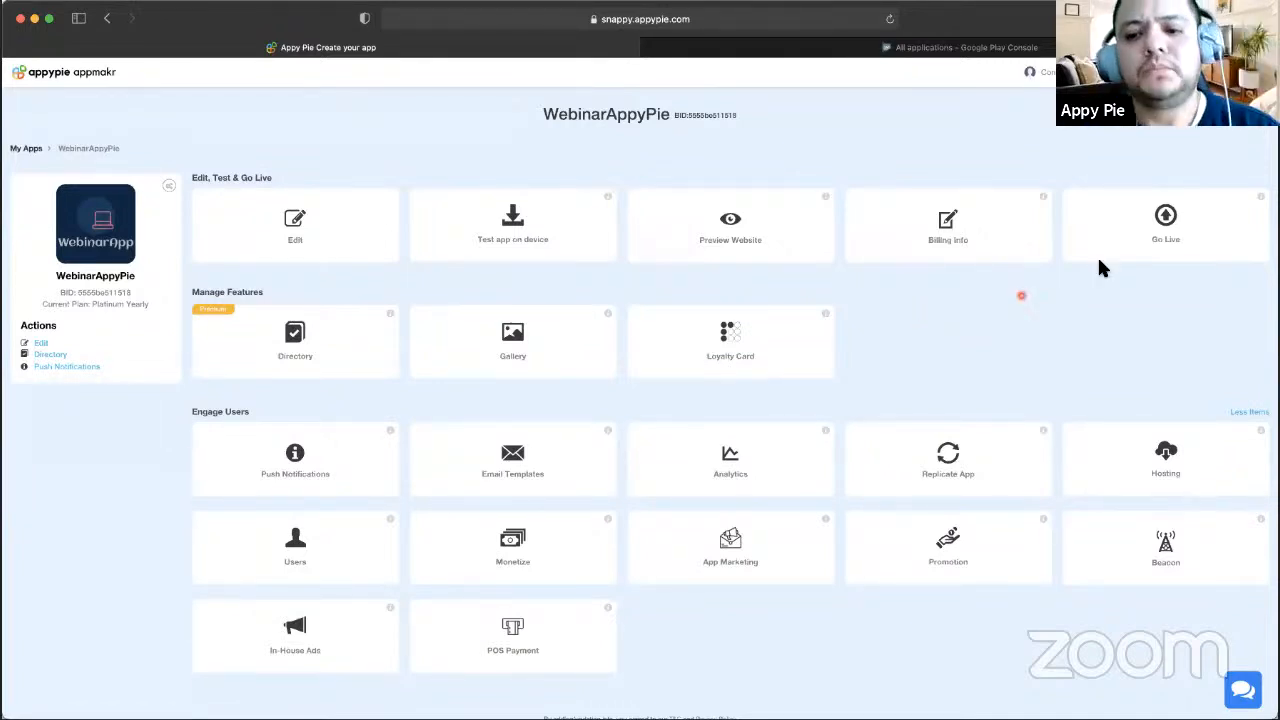
scroll(1036, 316, down, 1)
scroll(1036, 314, down, 1)
scroll(1036, 314, up, 1)
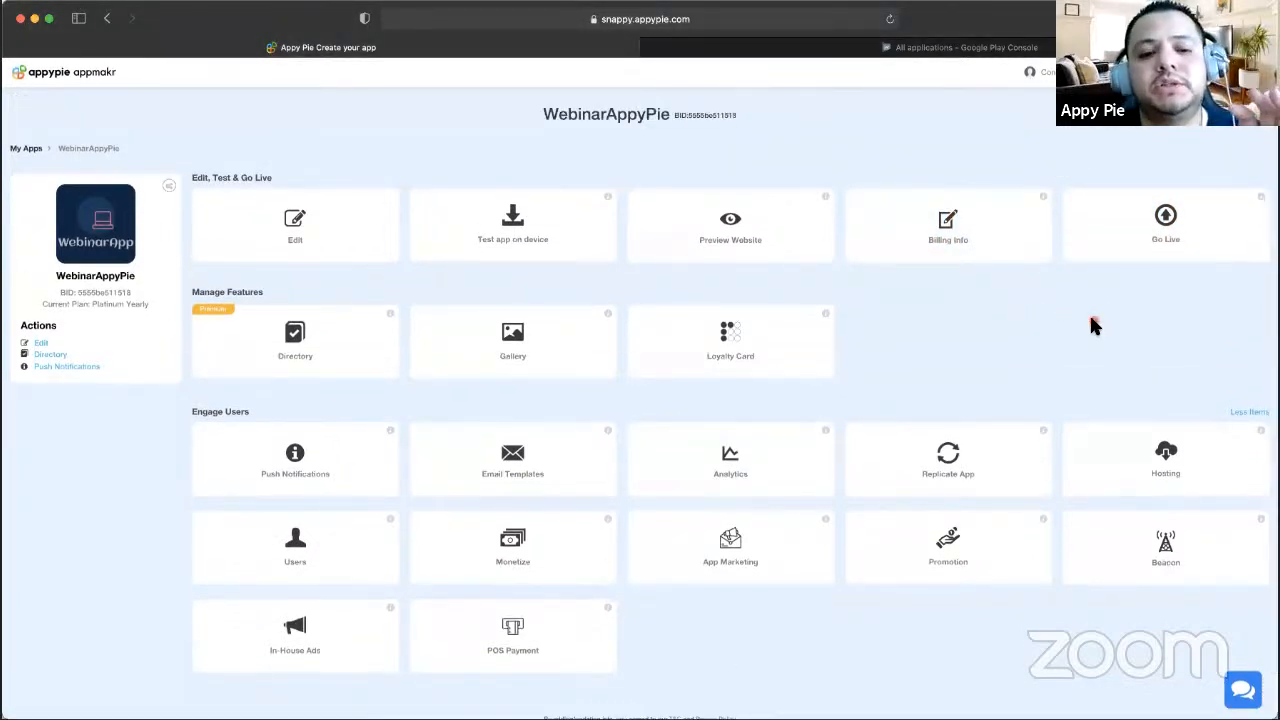
- Publish to the Android store through the Let Appy Pie Help path
click(1155, 219)
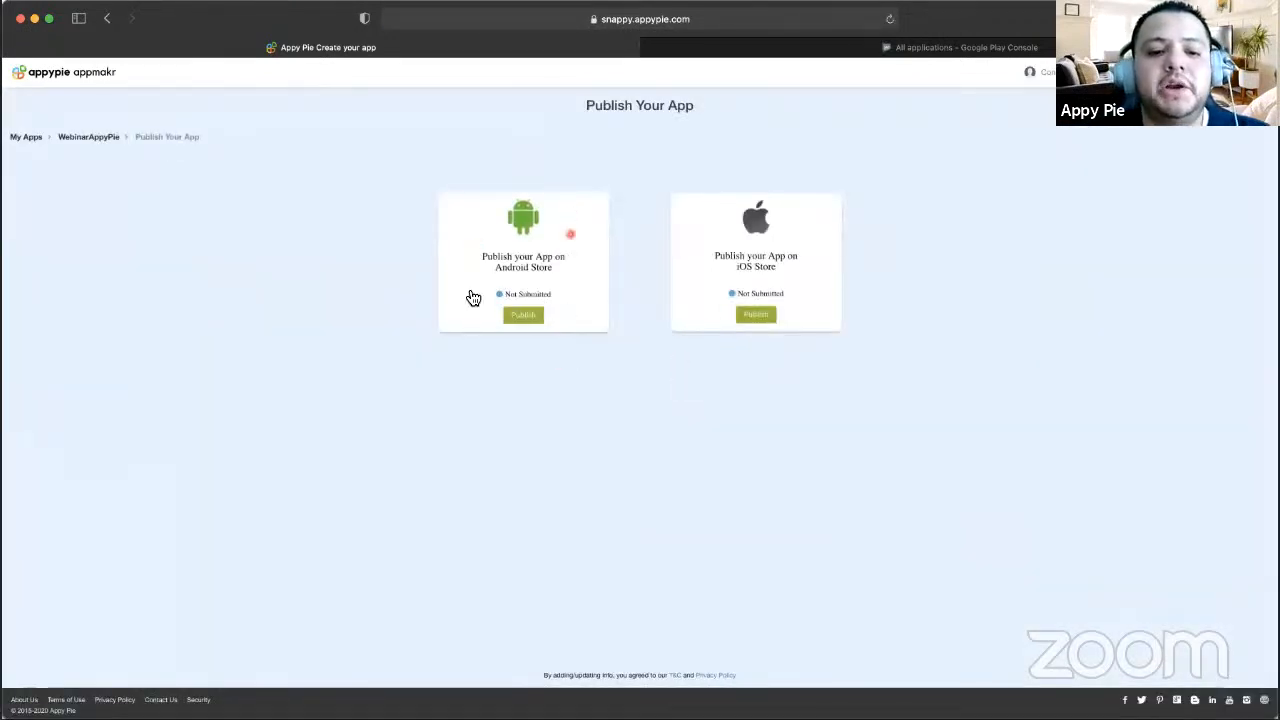
click(524, 318)
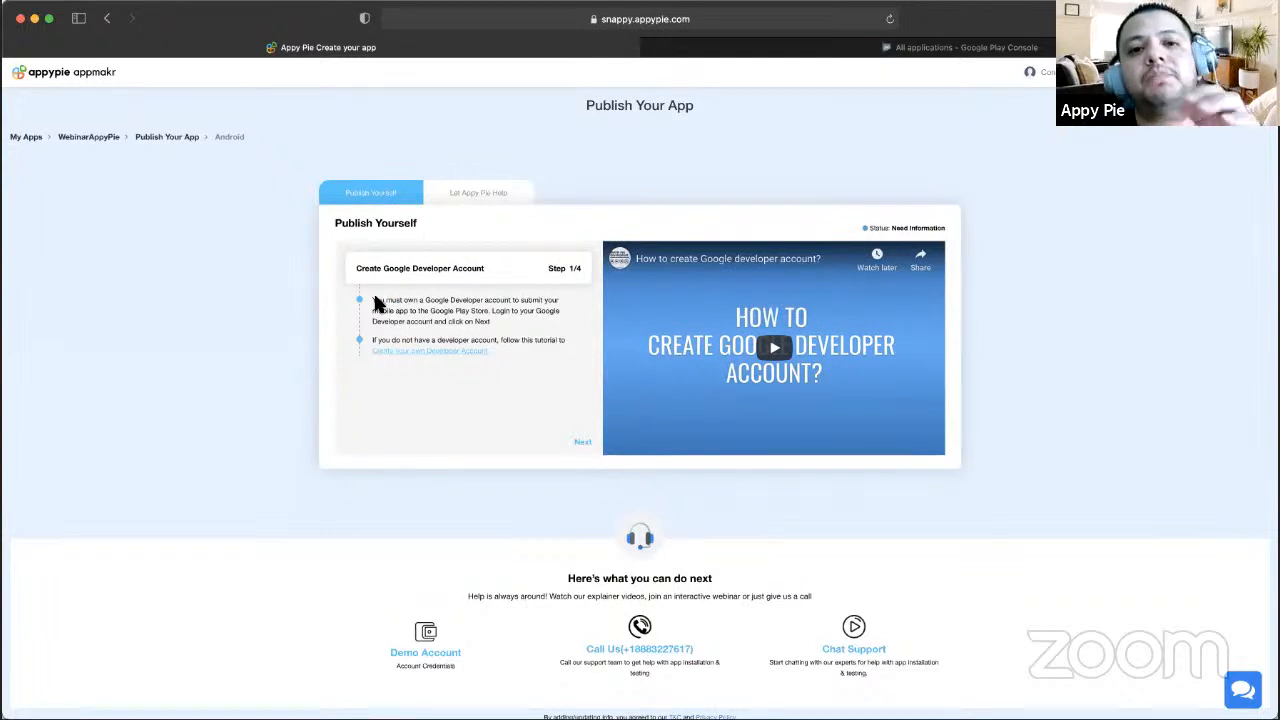
click(493, 191)
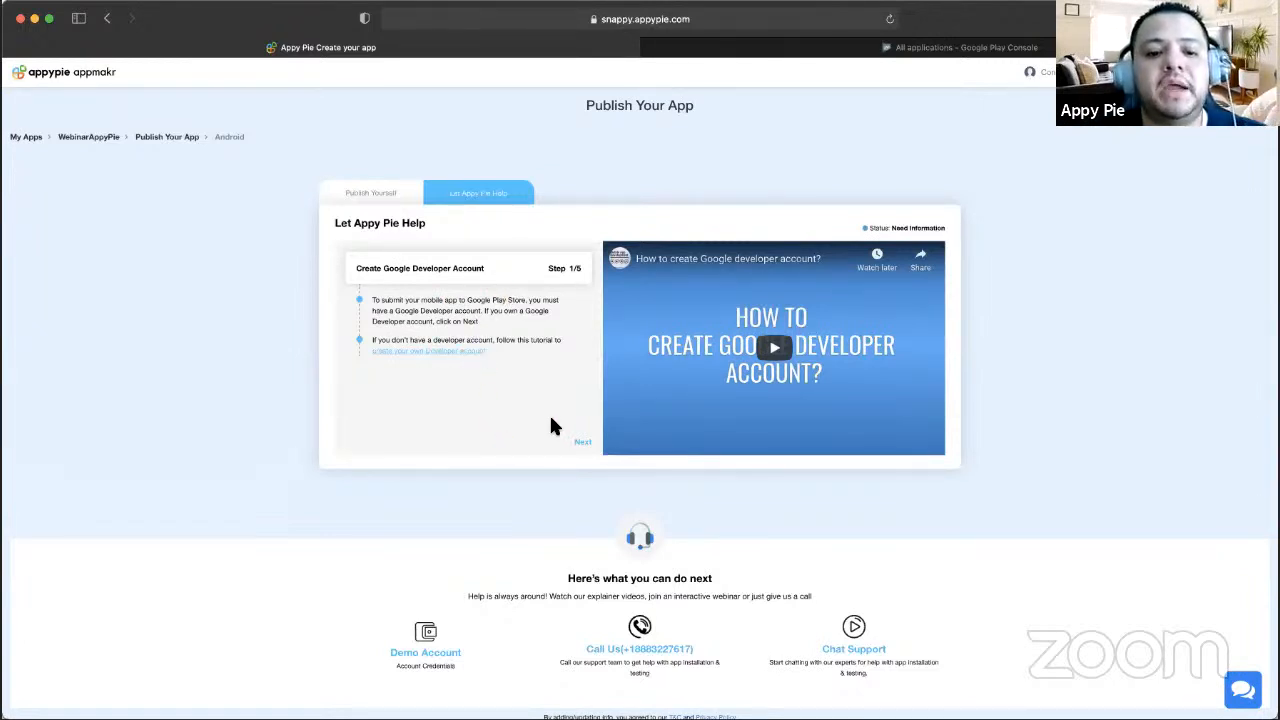
- Advance to App Details and start the description 'Full description of what your app is abou'
click(584, 441)
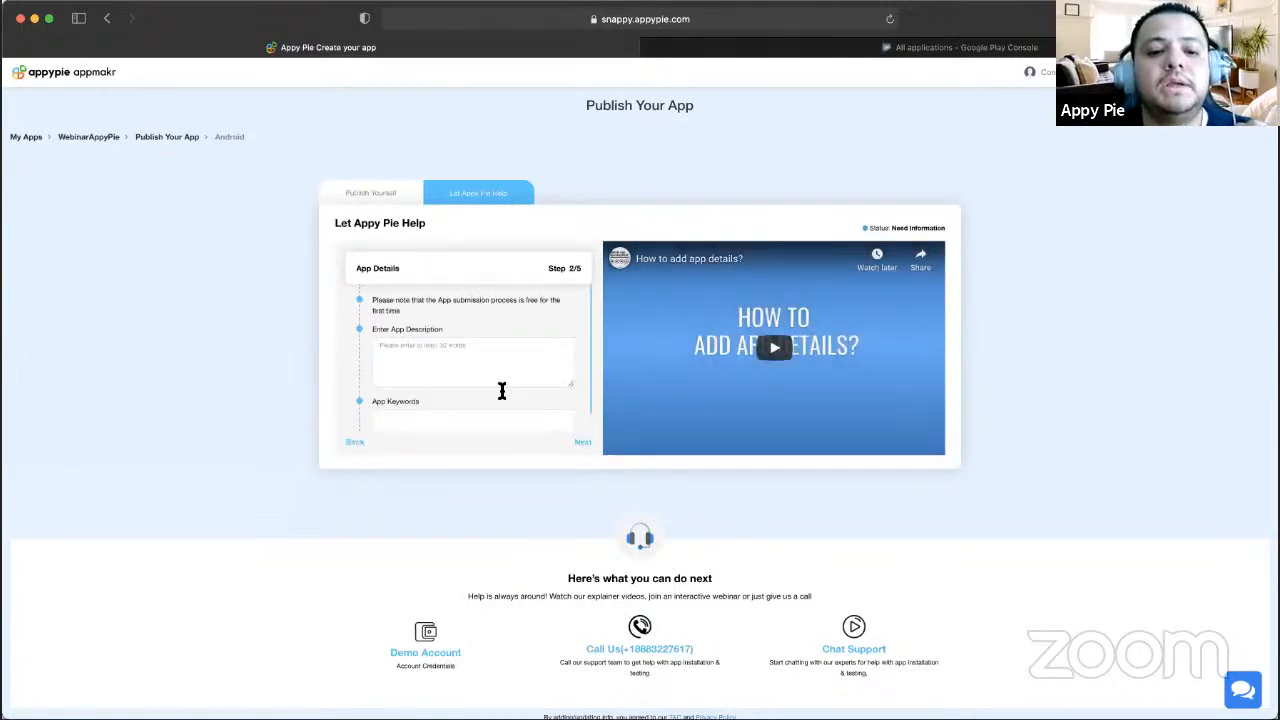
scroll(471, 354, down, 1)
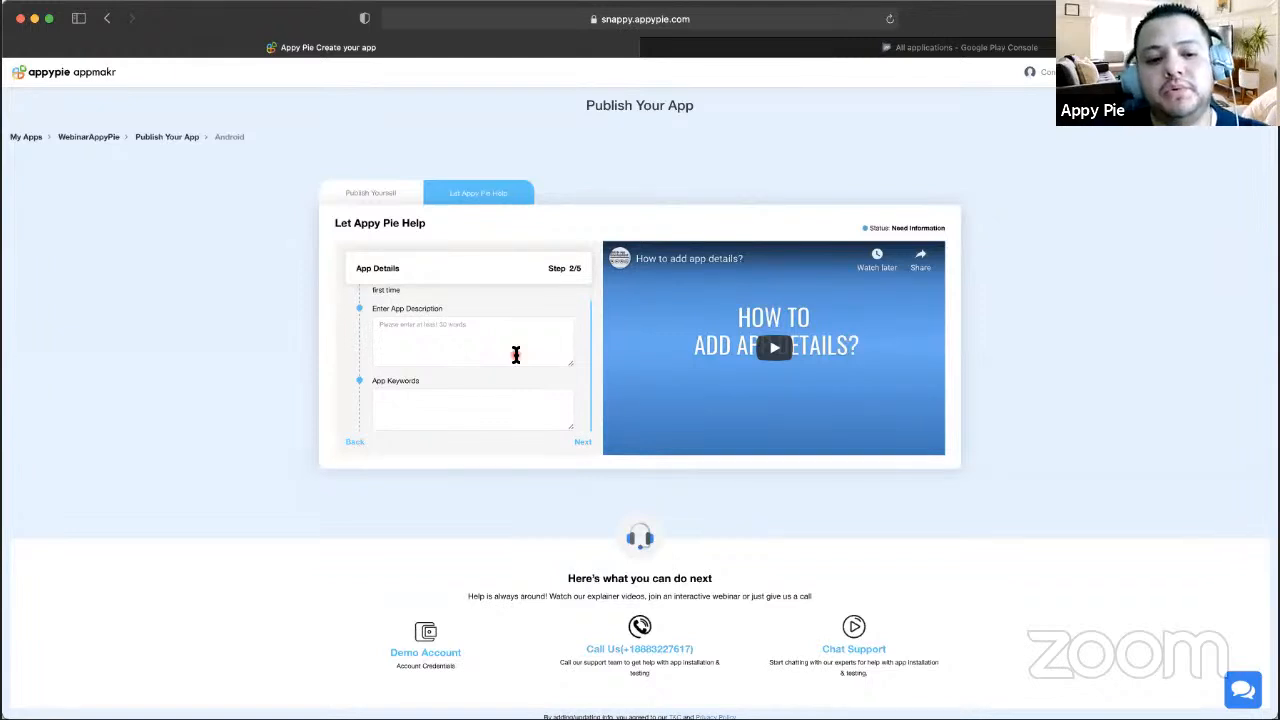
click(516, 354)
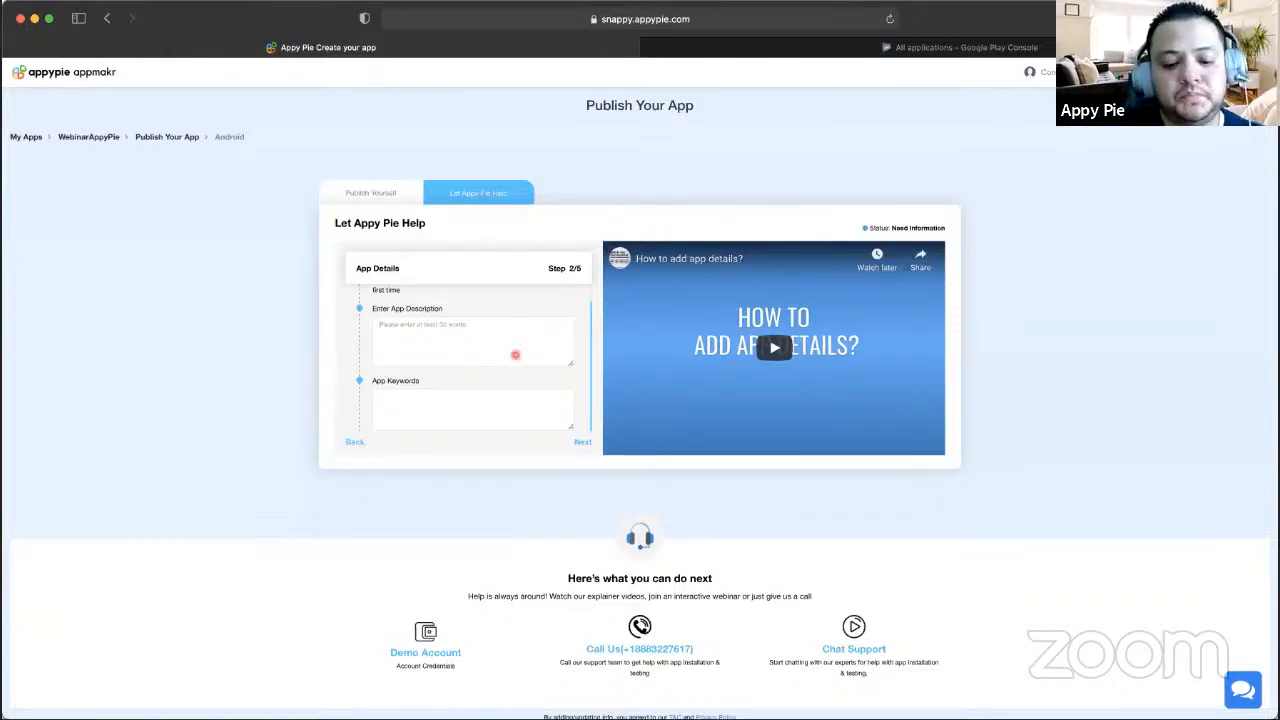
text(Full desc)
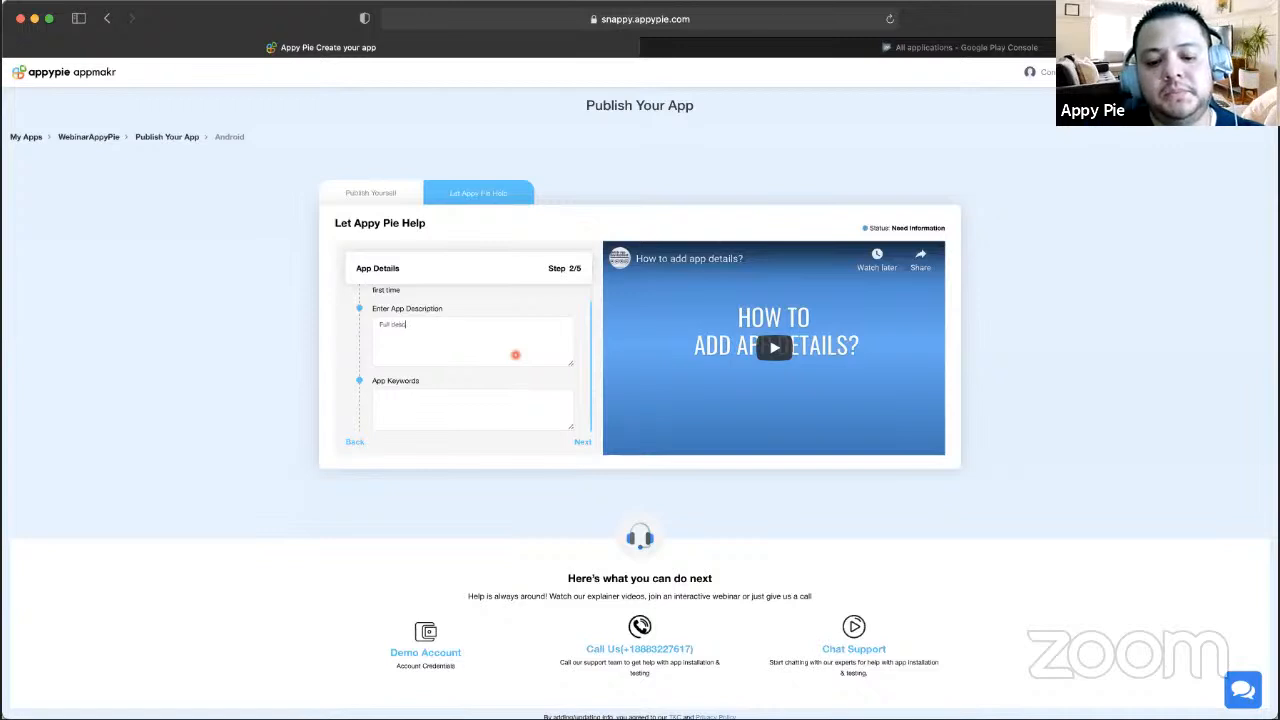
text(ription of wh)
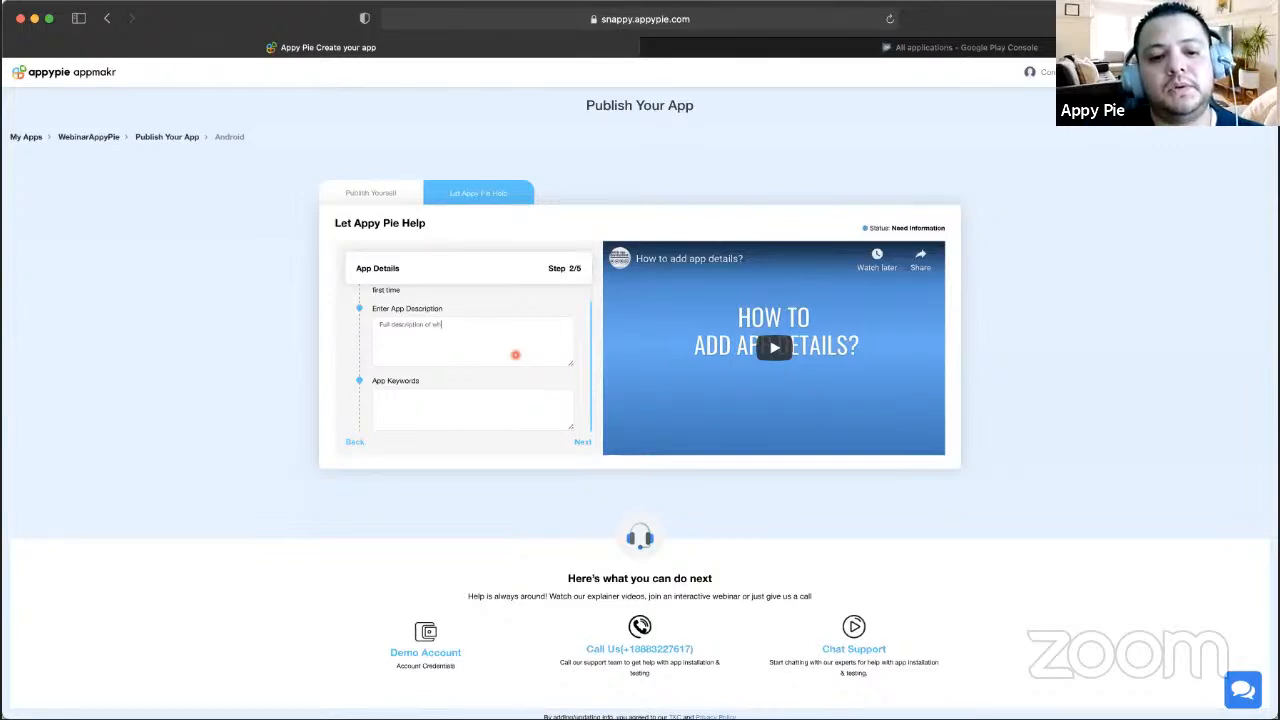
text(at your app is about)
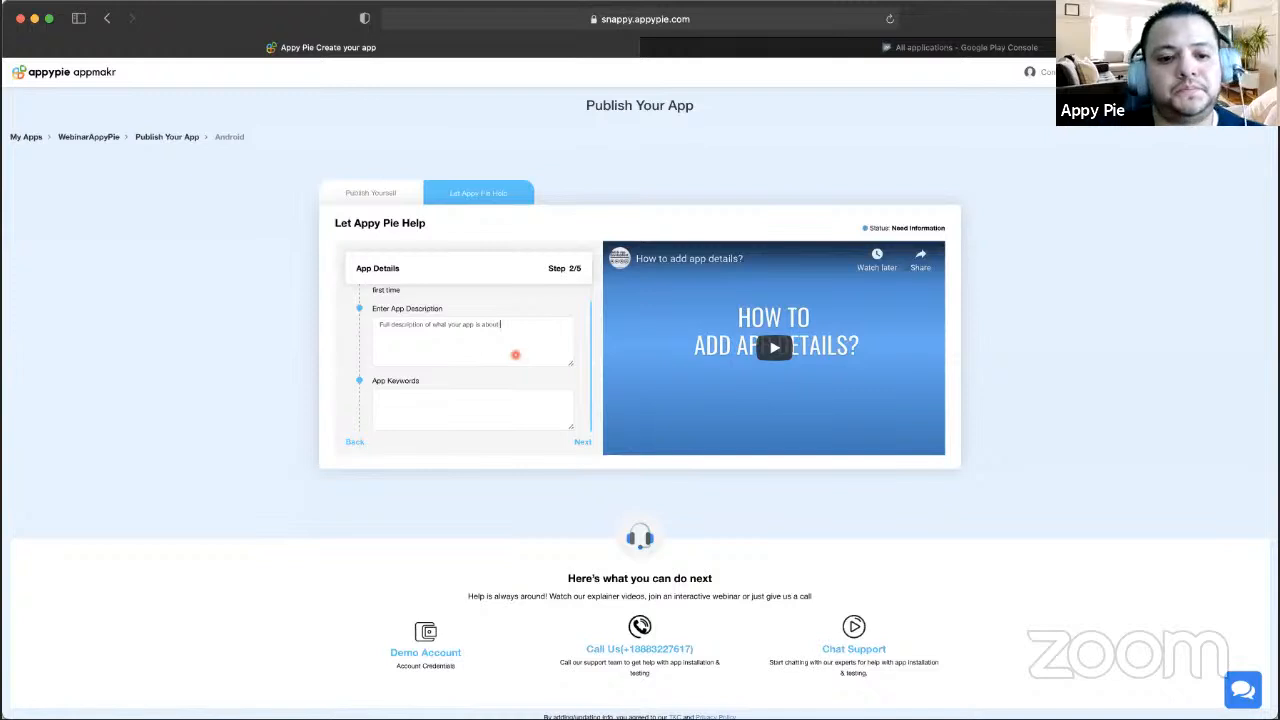
- Add the FAQ link three times to the description and copy WebinarAppyPie from the breadcrumb
key(super+a)
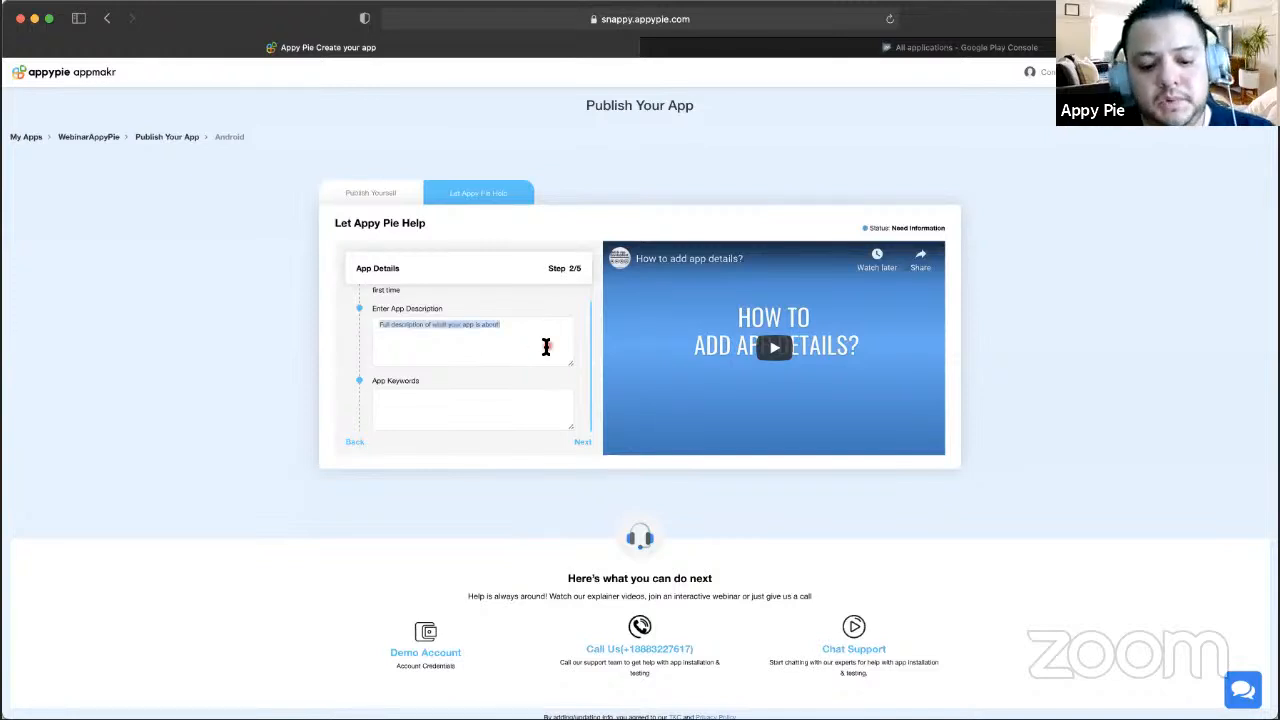
click(546, 347)
text(https://www.appypie.com/faqs/how-can-i-publish-my-android-app-by-myself)
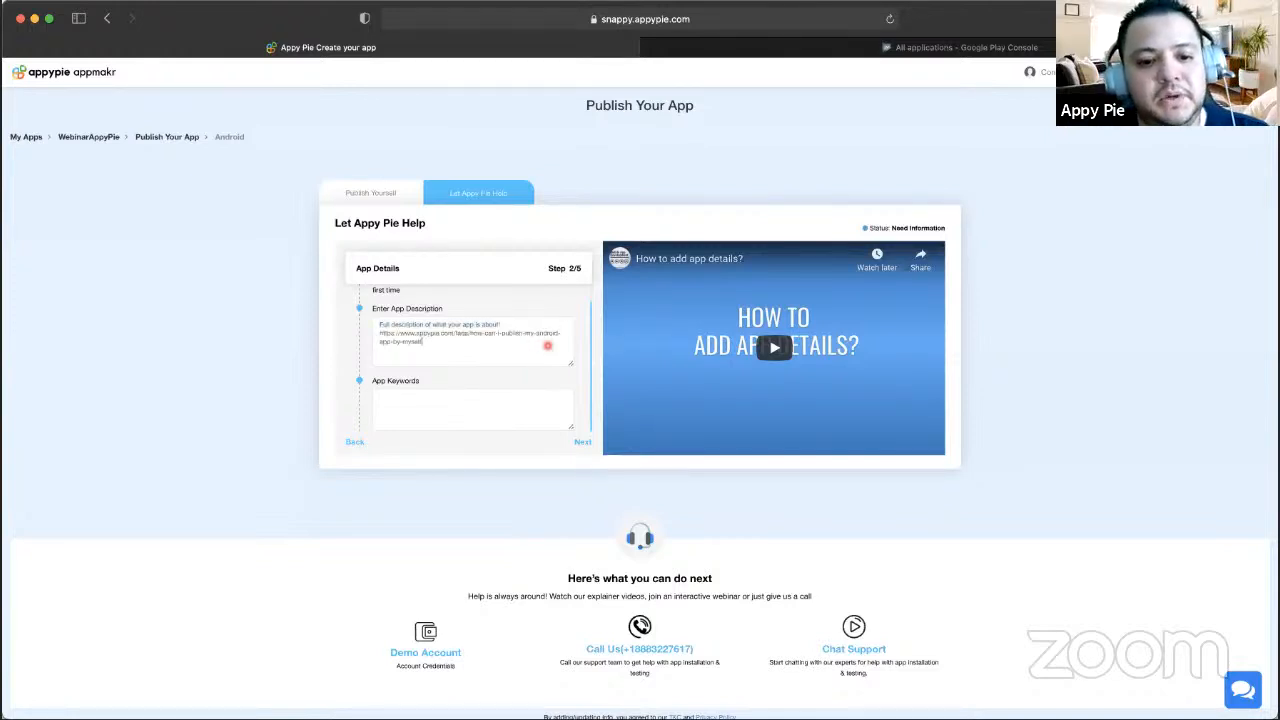
key(super+v)
key(super+v)
click(433, 403)
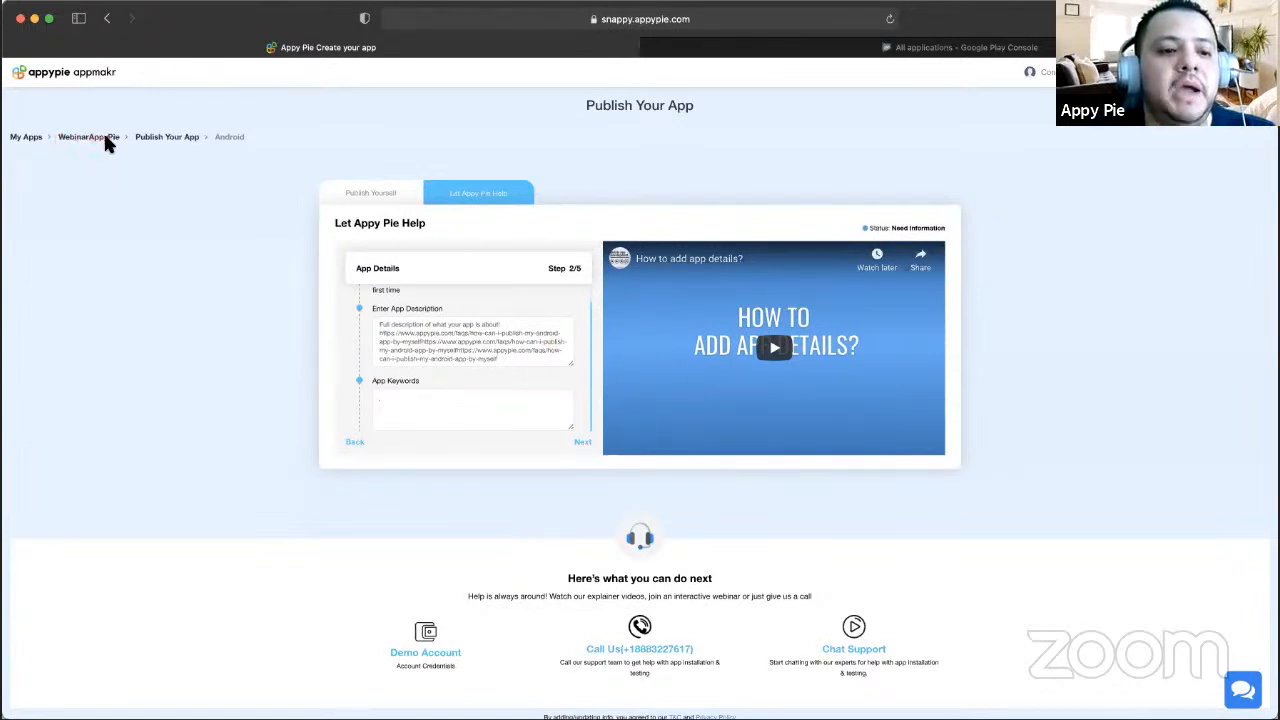
drag(56, 137, 123, 137)
key(super+c)
- Enter the keywords WebinarAppyPie, appypie, webinar, educatio
click(396, 405)
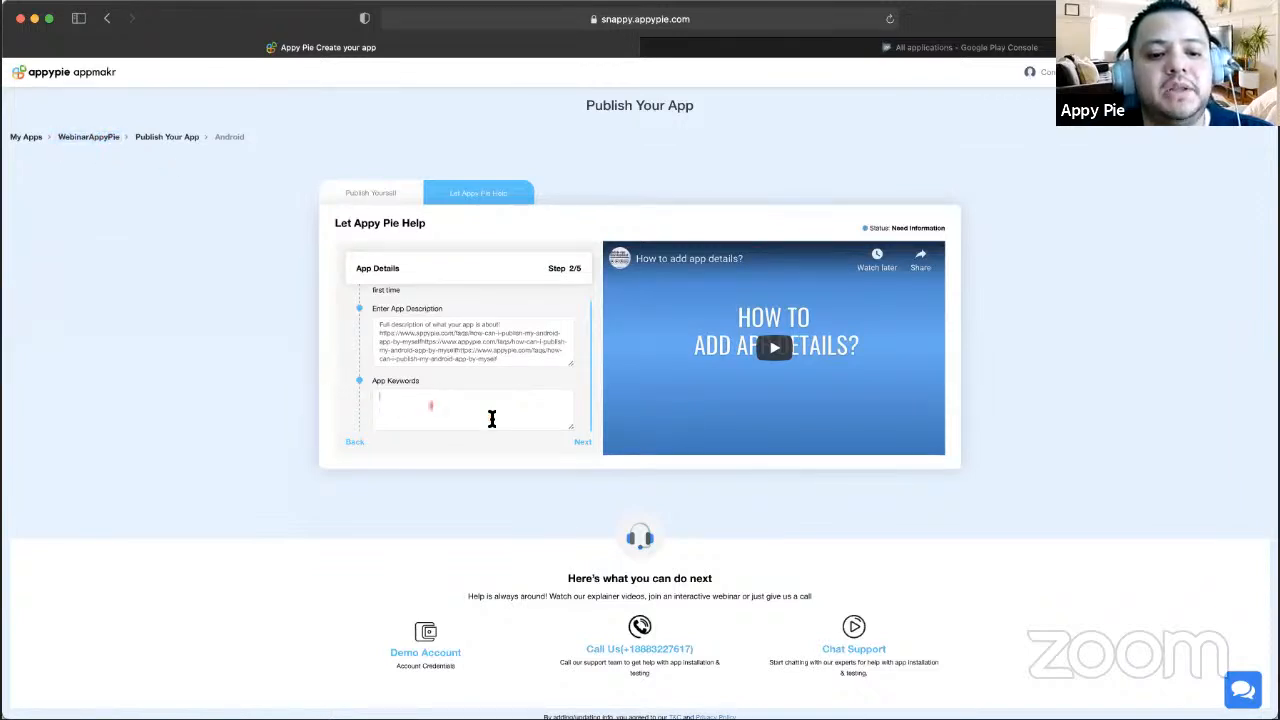
key(super+v)
text(,)
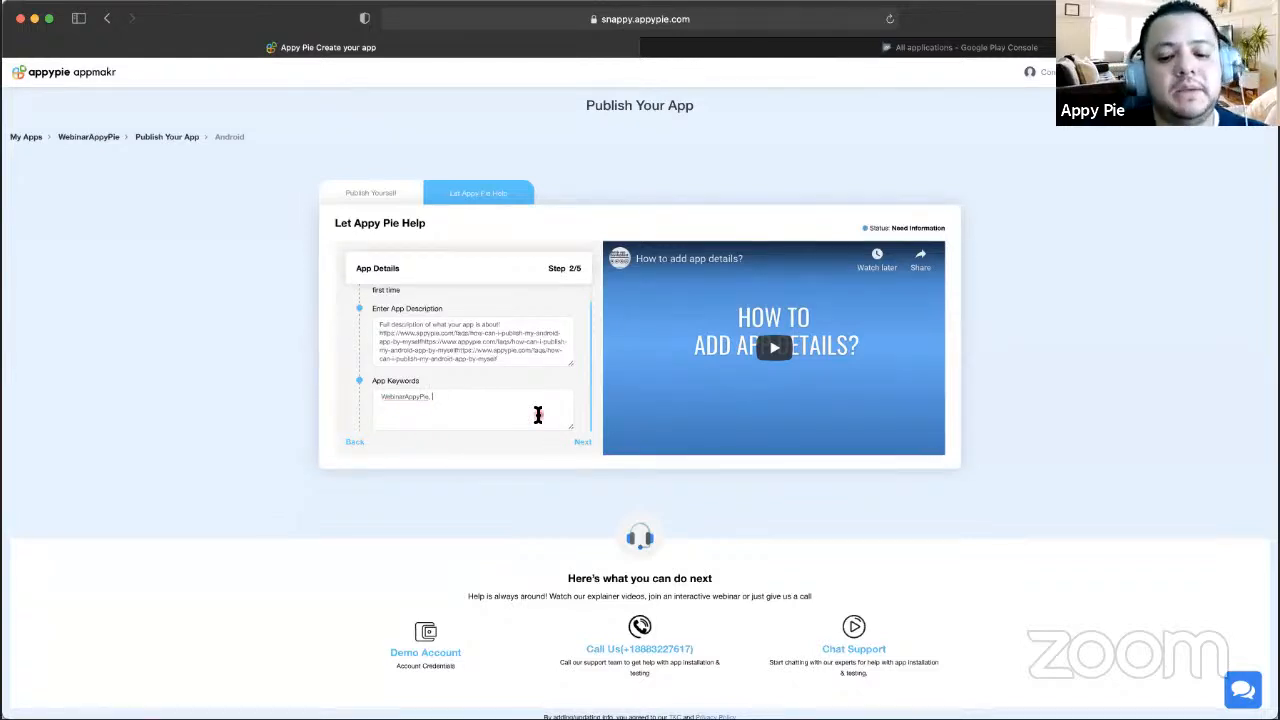
text( appypie)
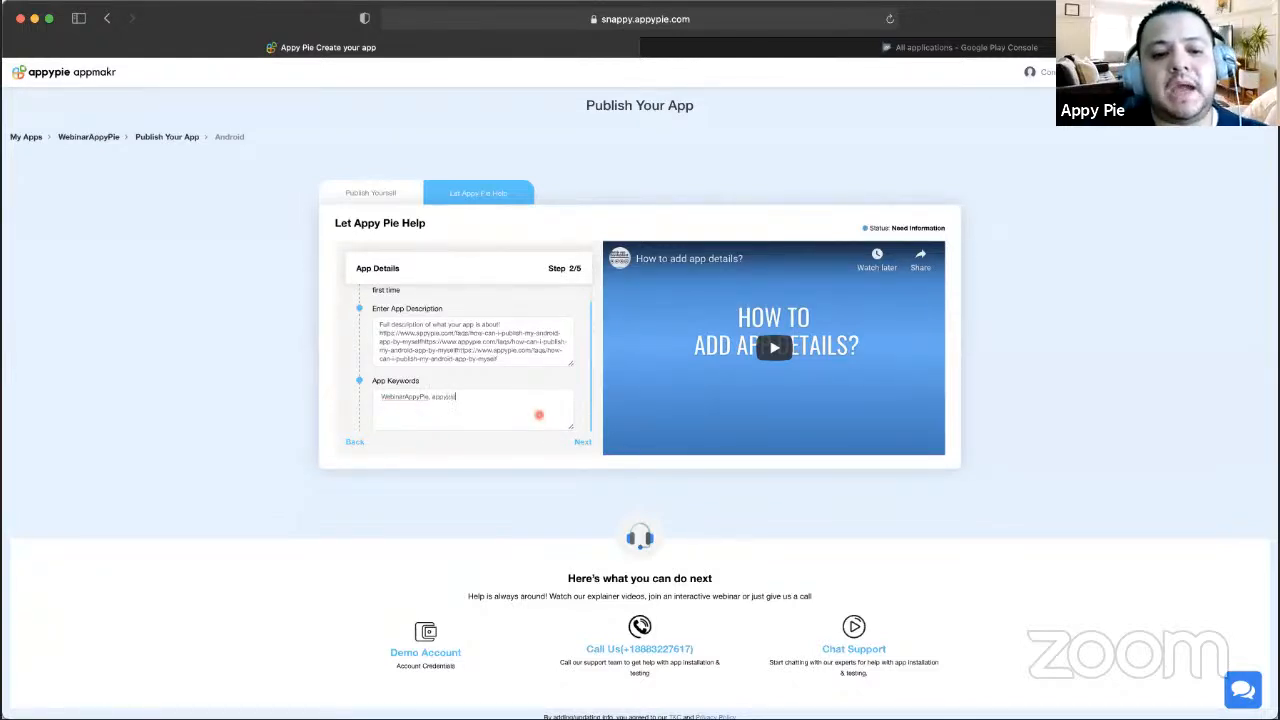
text(, webinar)
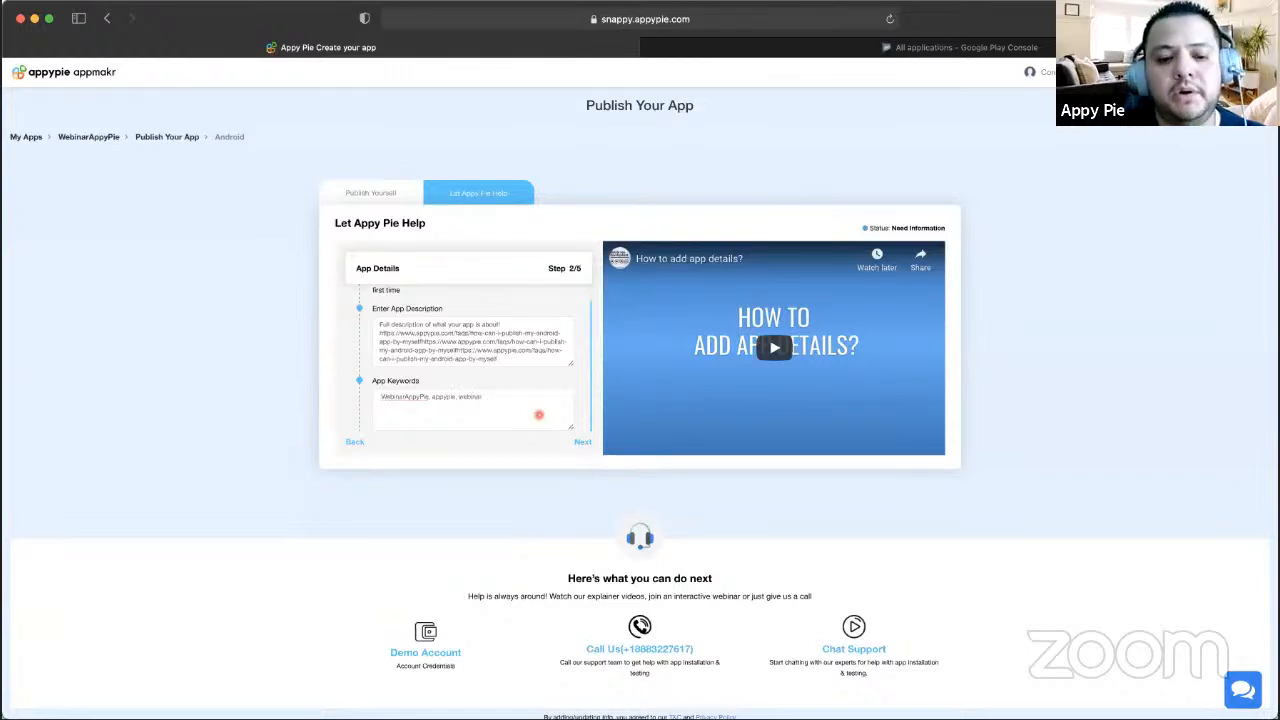
text(, education)
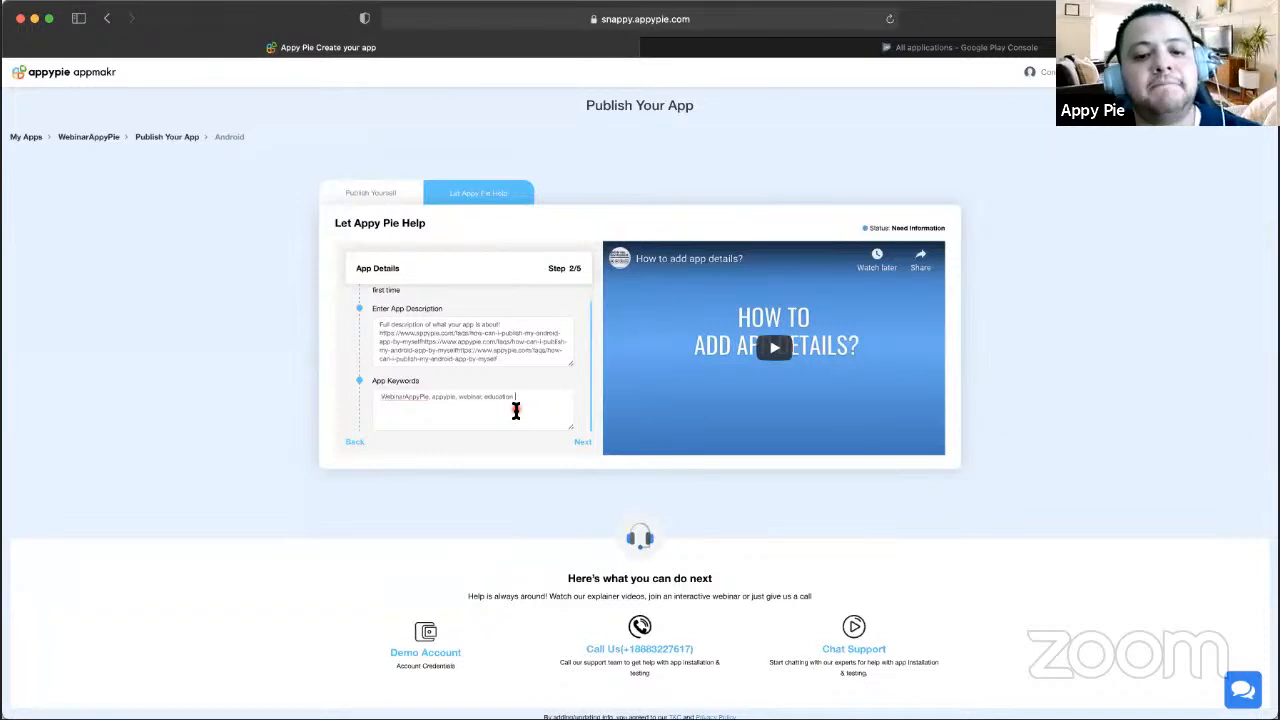
scroll(436, 340, up, 1)
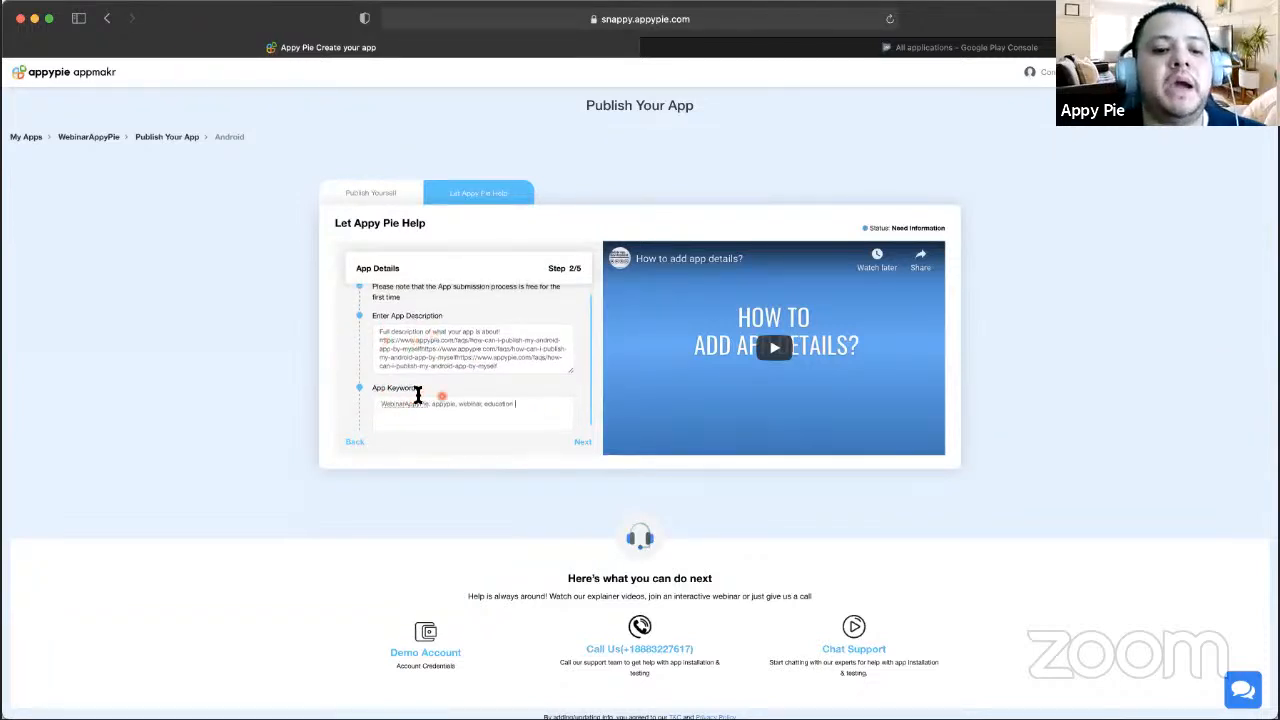
scroll(418, 395, down, 1)
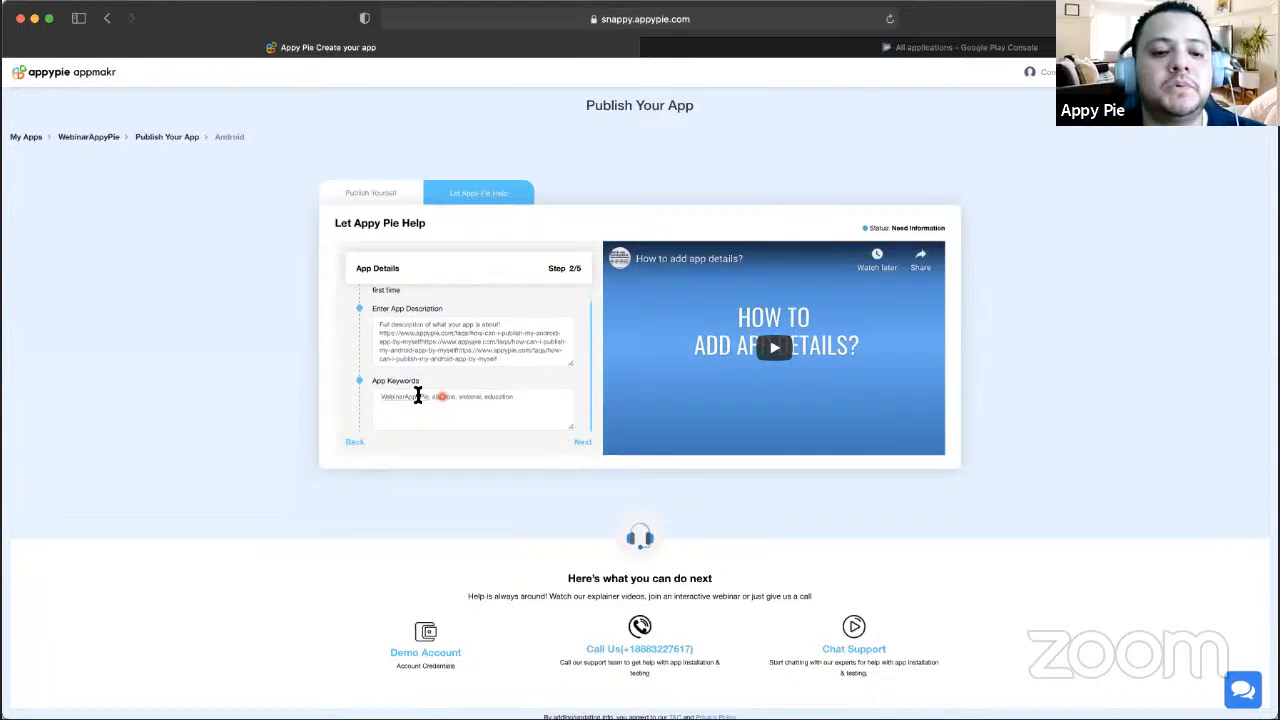
- Lengthen the description with pasted WebinarAppyPie text to clear the word-count warning
click(584, 443)
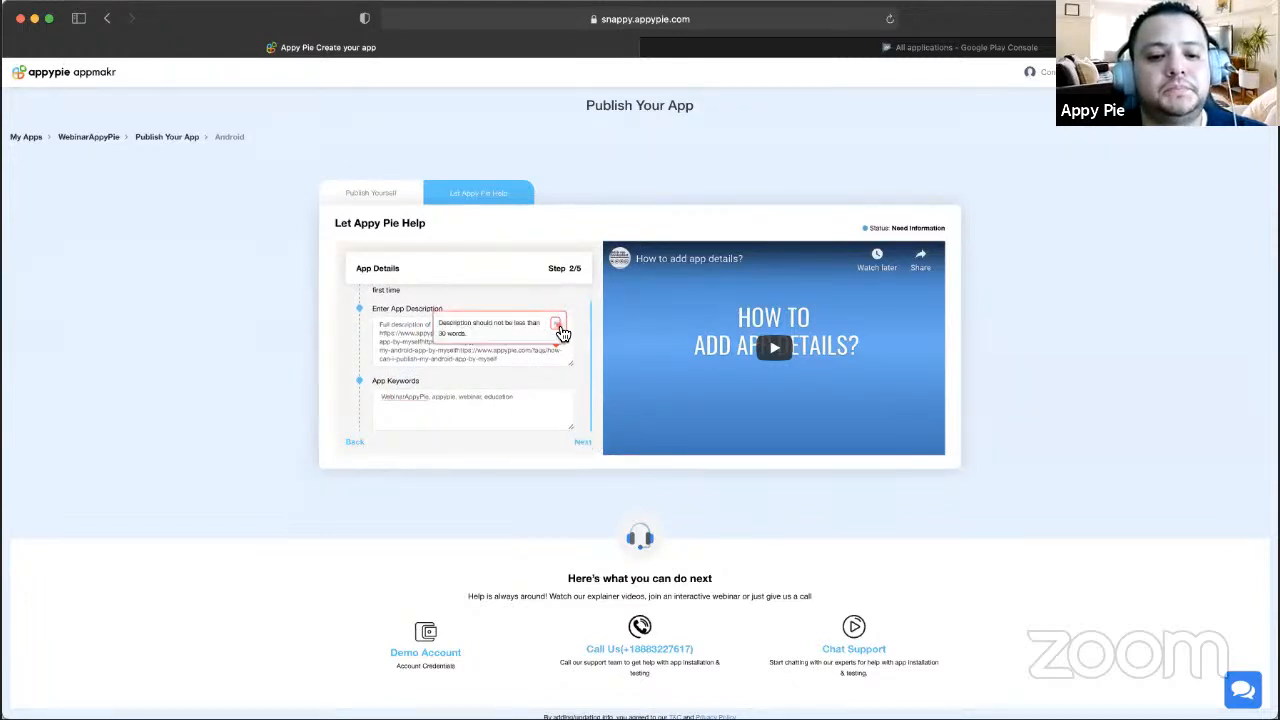
click(560, 327)
click(526, 364)
key(super+v)
click(589, 442)
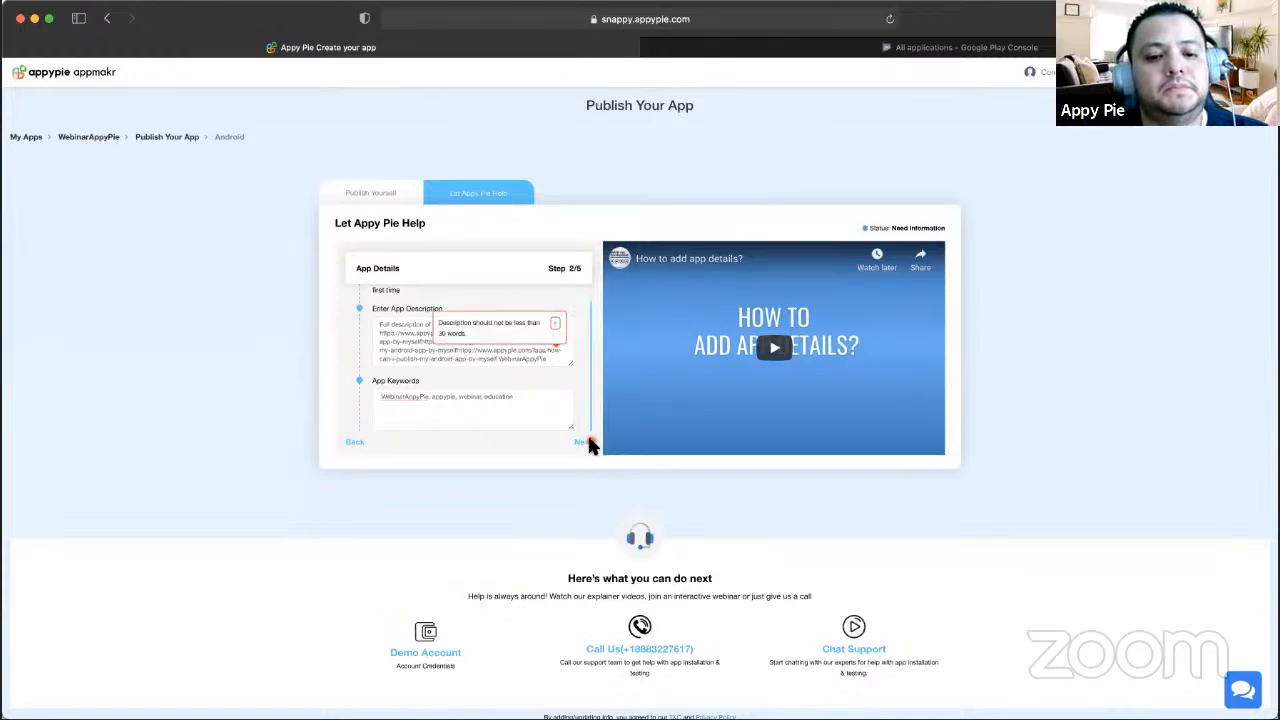
click(555, 324)
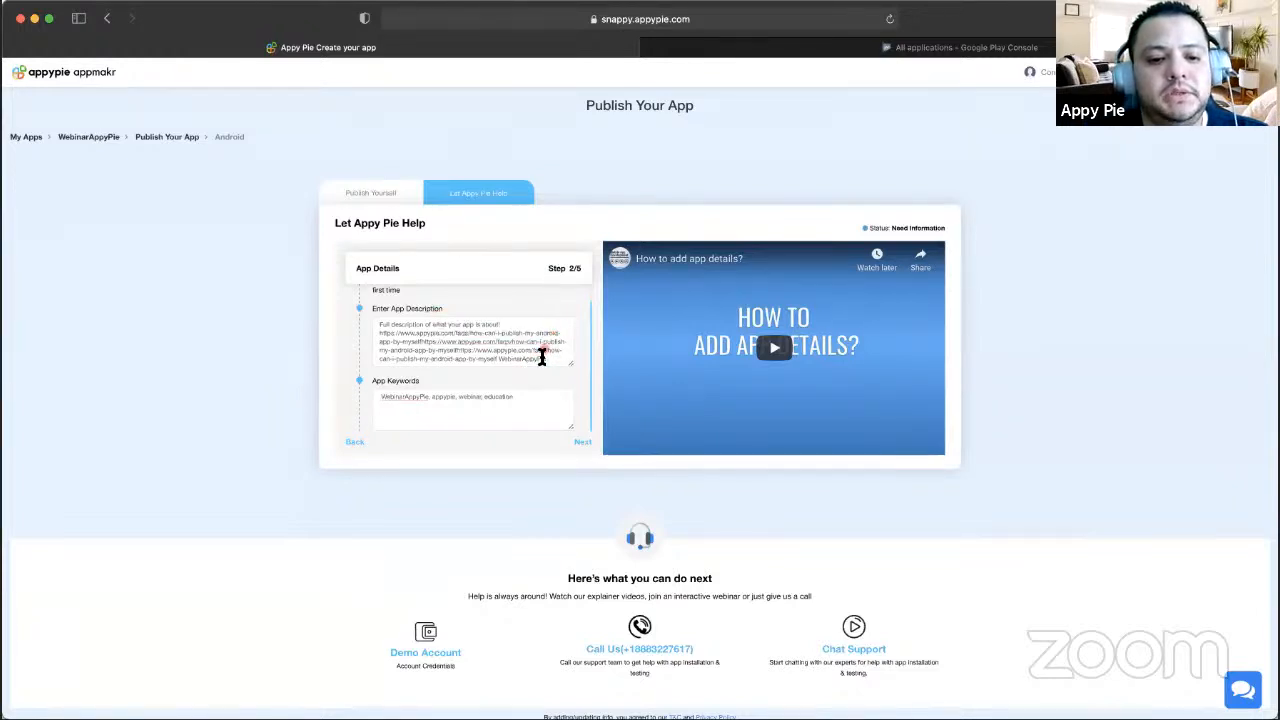
key(super+v)
key(super+v)
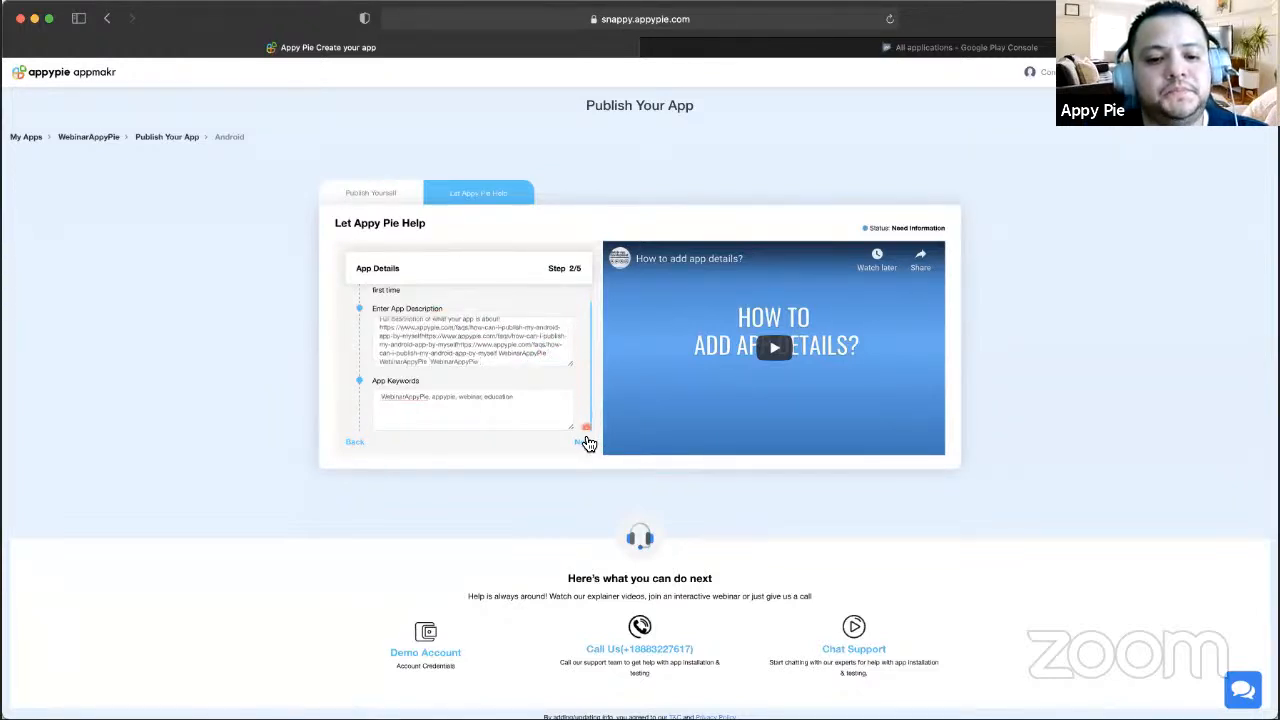
click(583, 441)
click(556, 326)
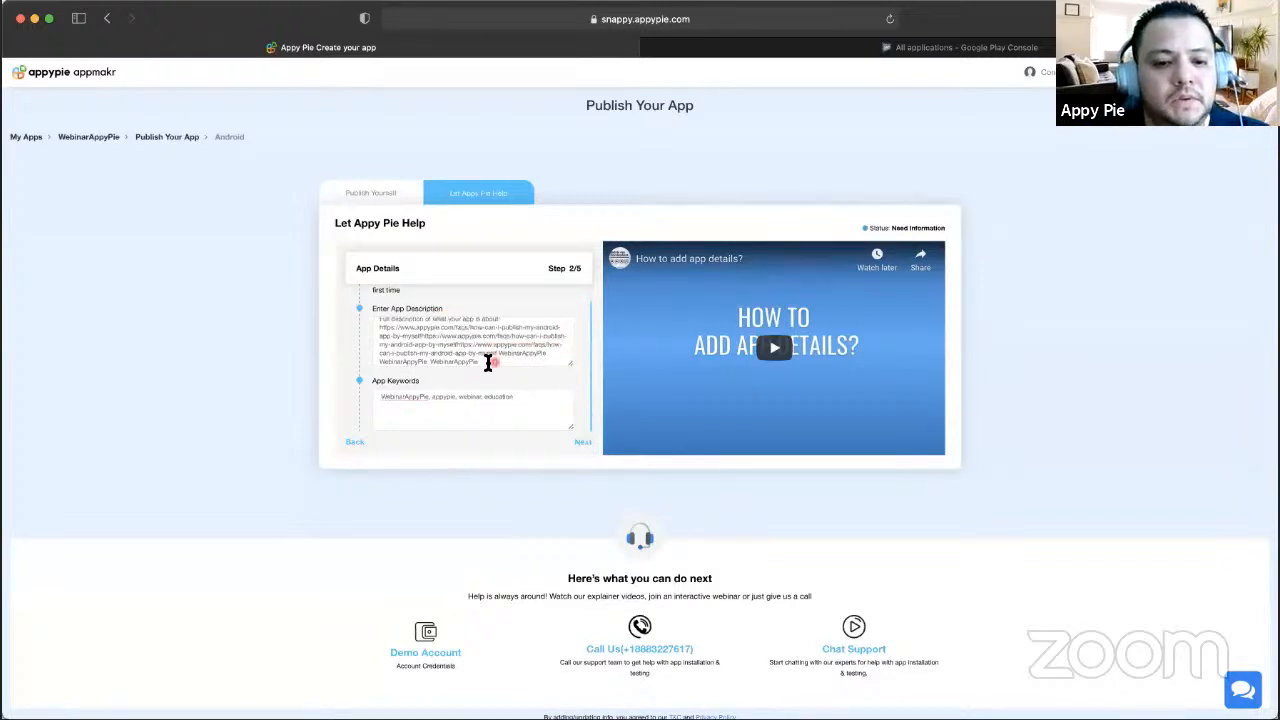
- Replace the description with the repeated sentence and advance to the Pricing step
drag(494, 362, 372, 330)
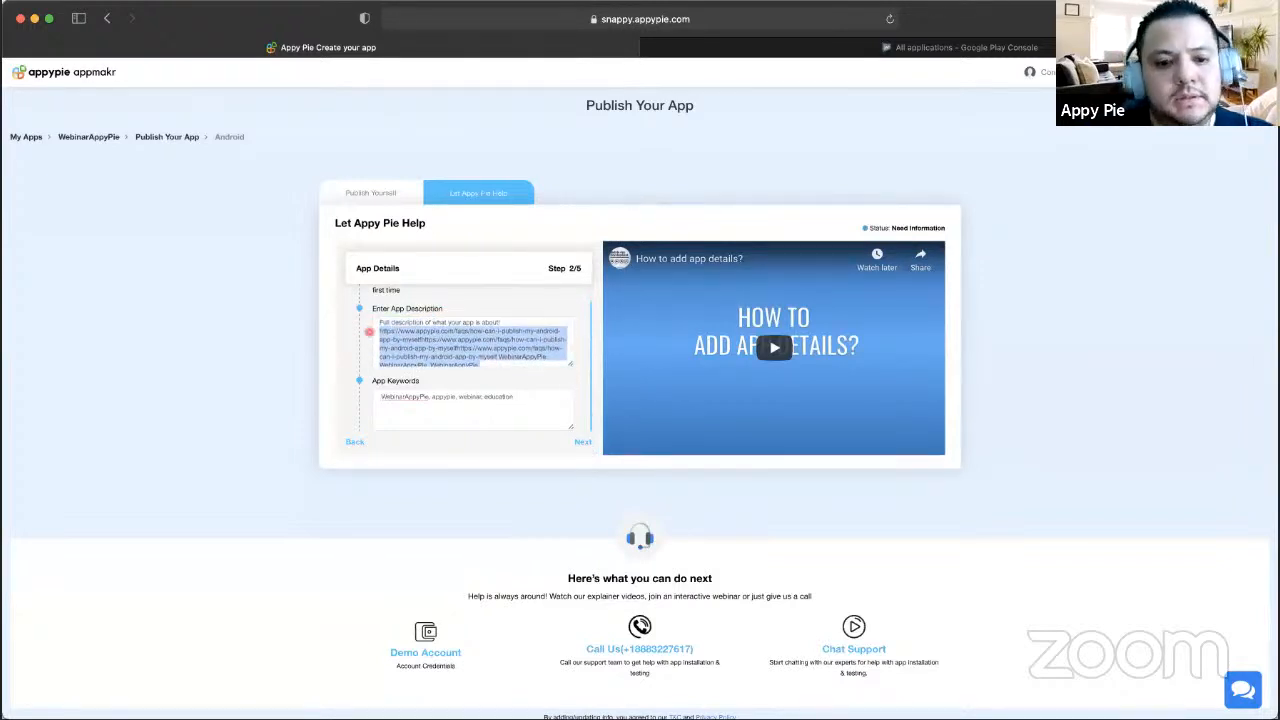
key(BackSpace)
triple_click(482, 328)
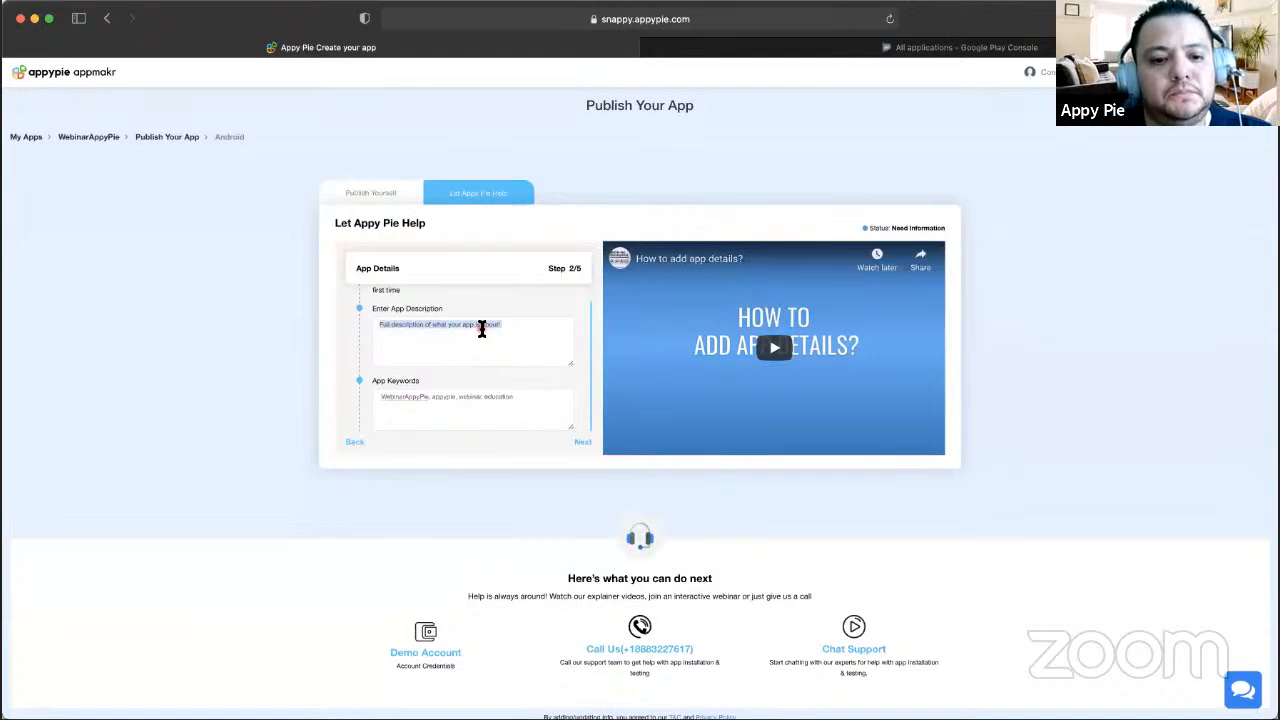
key(ctrl+v)
key(ctrl+v)
key(ctrl+v)
key(ctrl+v)
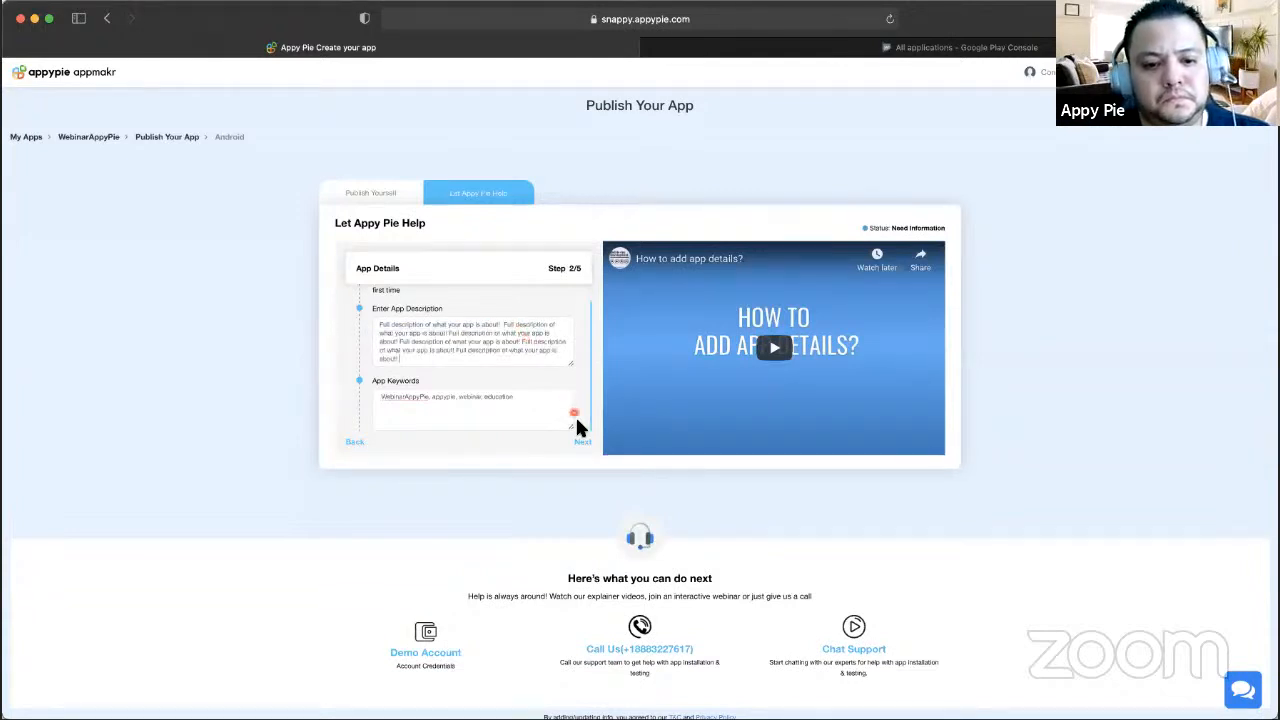
click(583, 442)
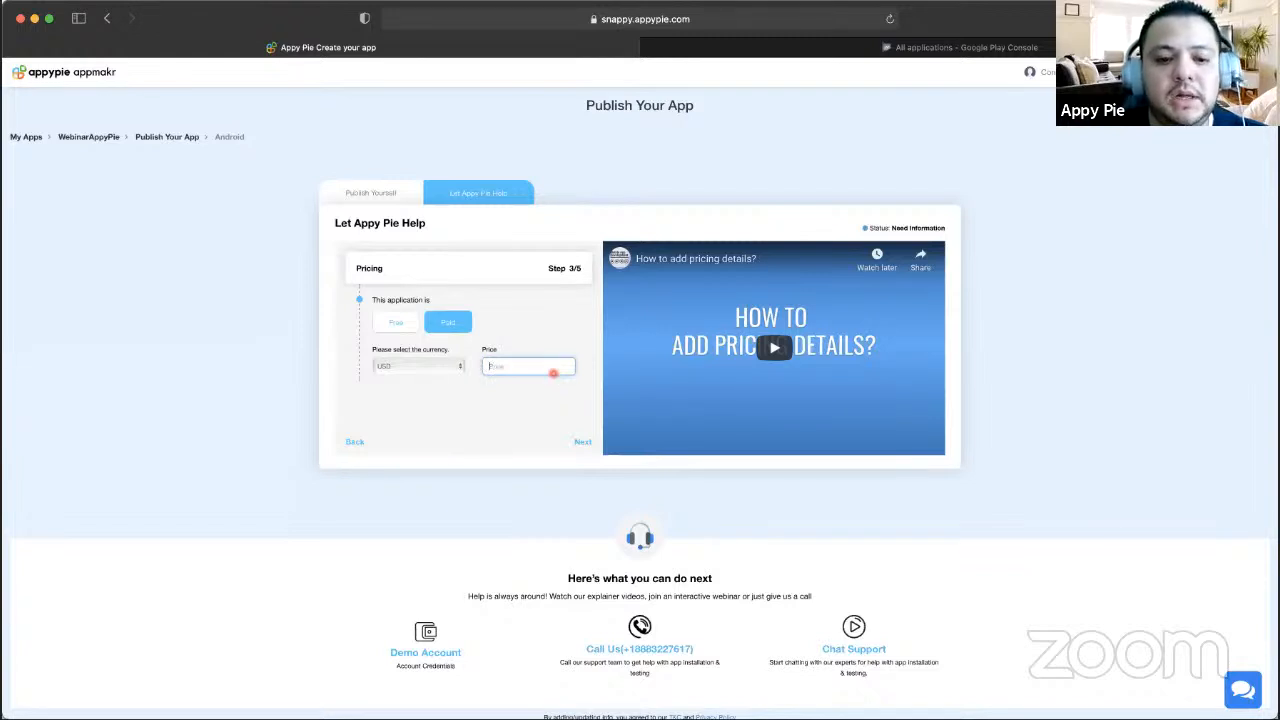
- Keep USD as currency, change the app from Paid to Free, and continue to Add Graphics
click(443, 362)
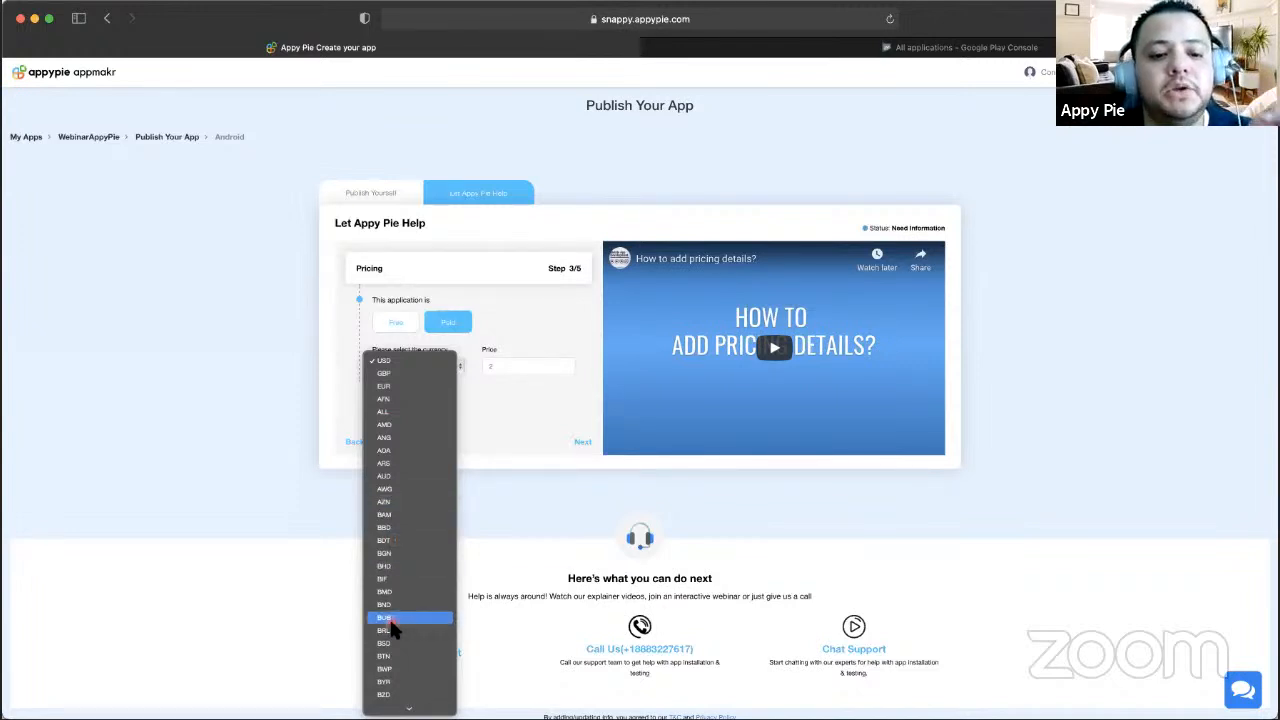
scroll(392, 619, down, 10)
scroll(415, 287, up, 5)
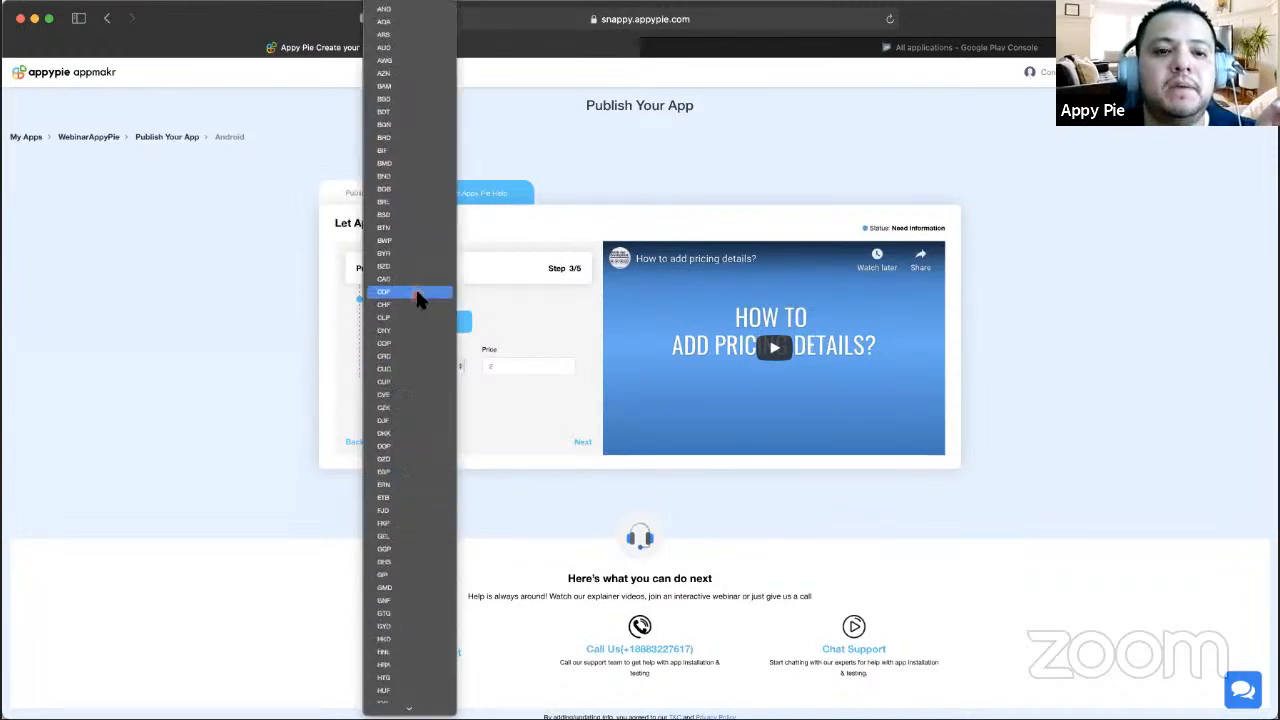
key(Escape)
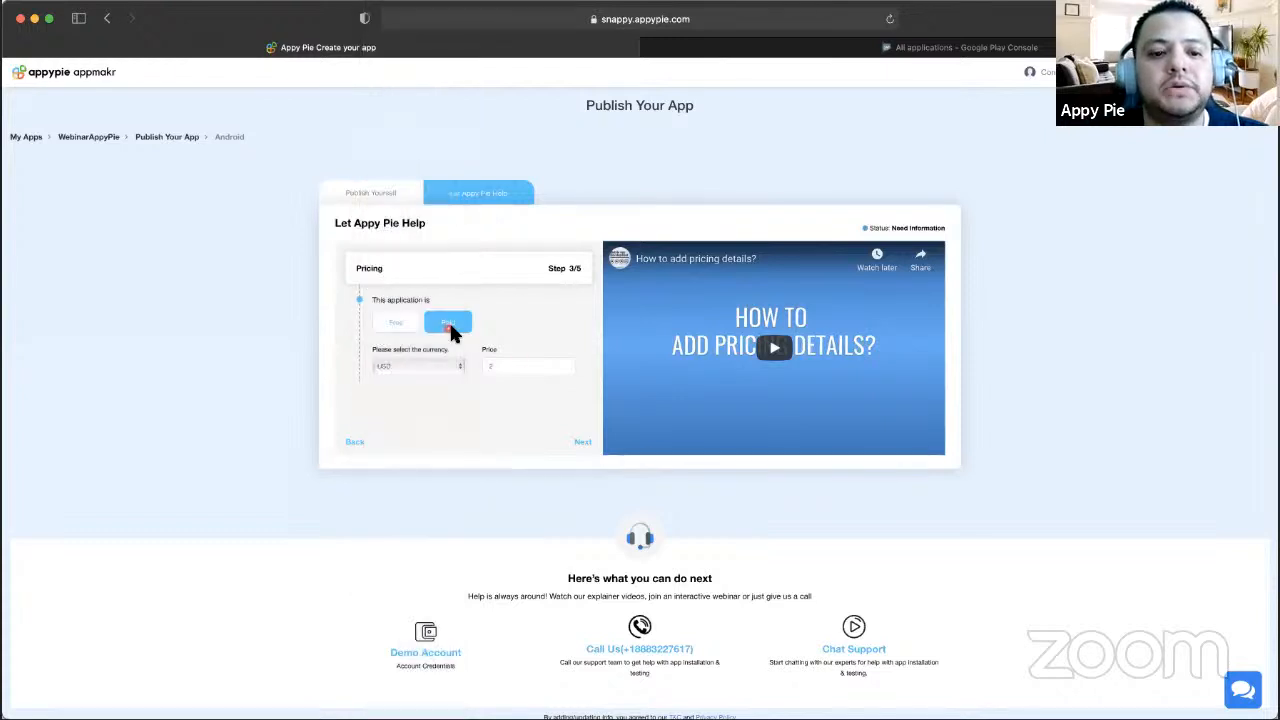
click(538, 372)
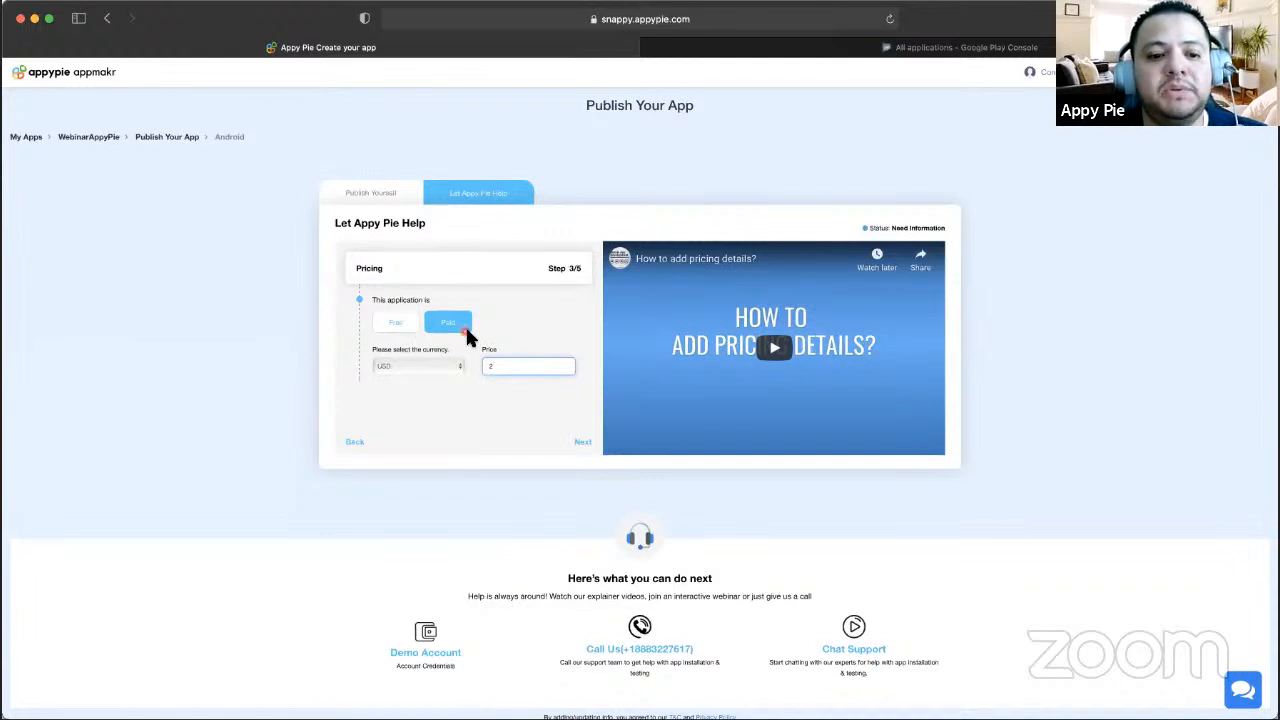
click(396, 328)
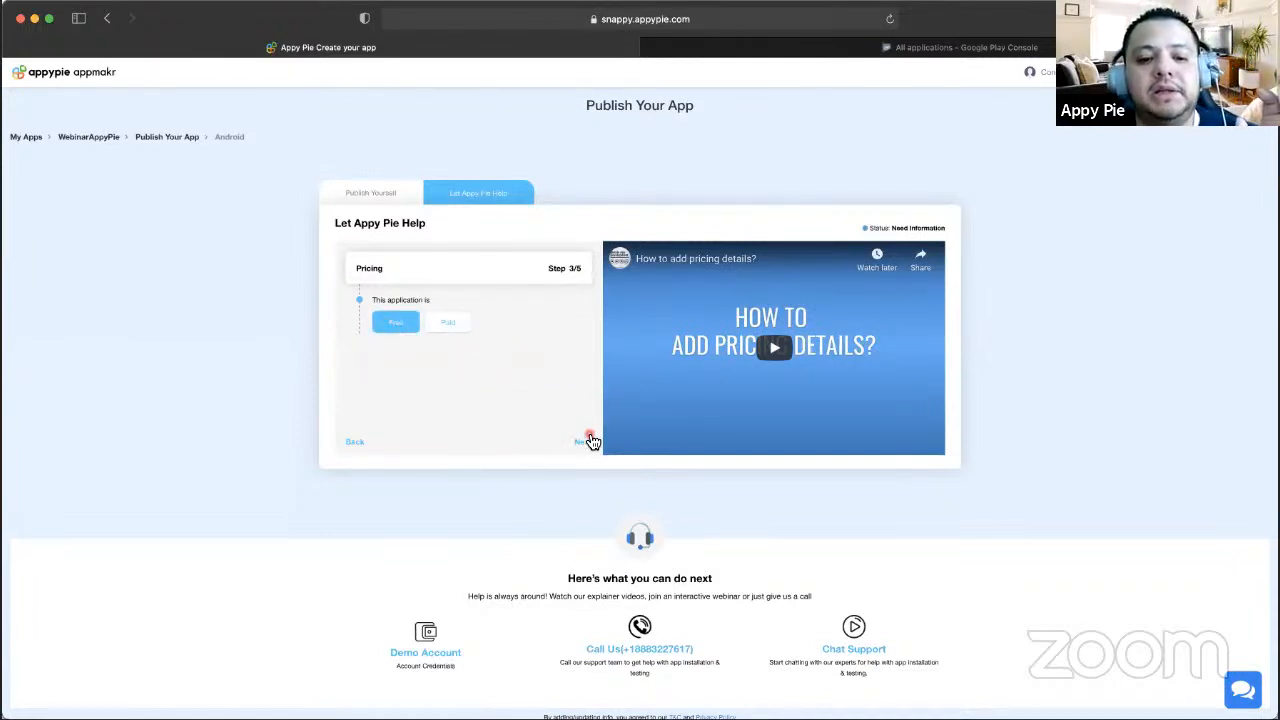
click(584, 443)
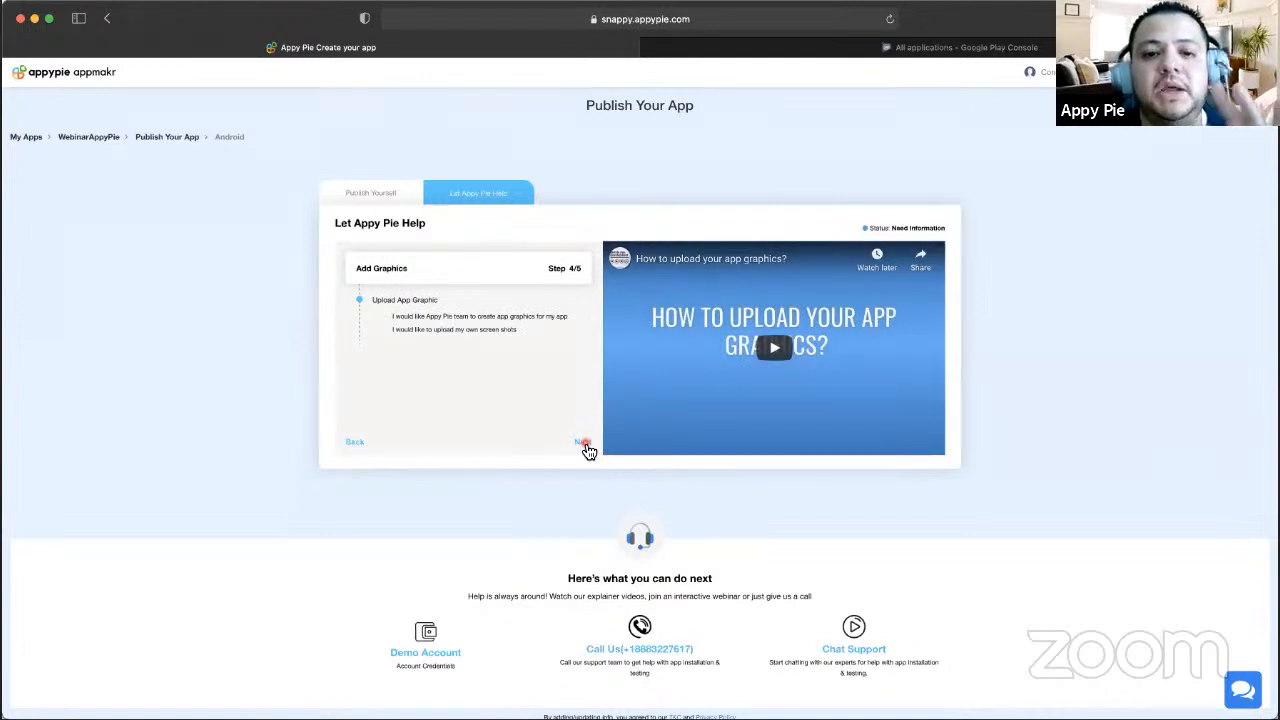
- Choose the Appy Pie team option for graphics instead of uploading screenshots, then continue
click(430, 318)
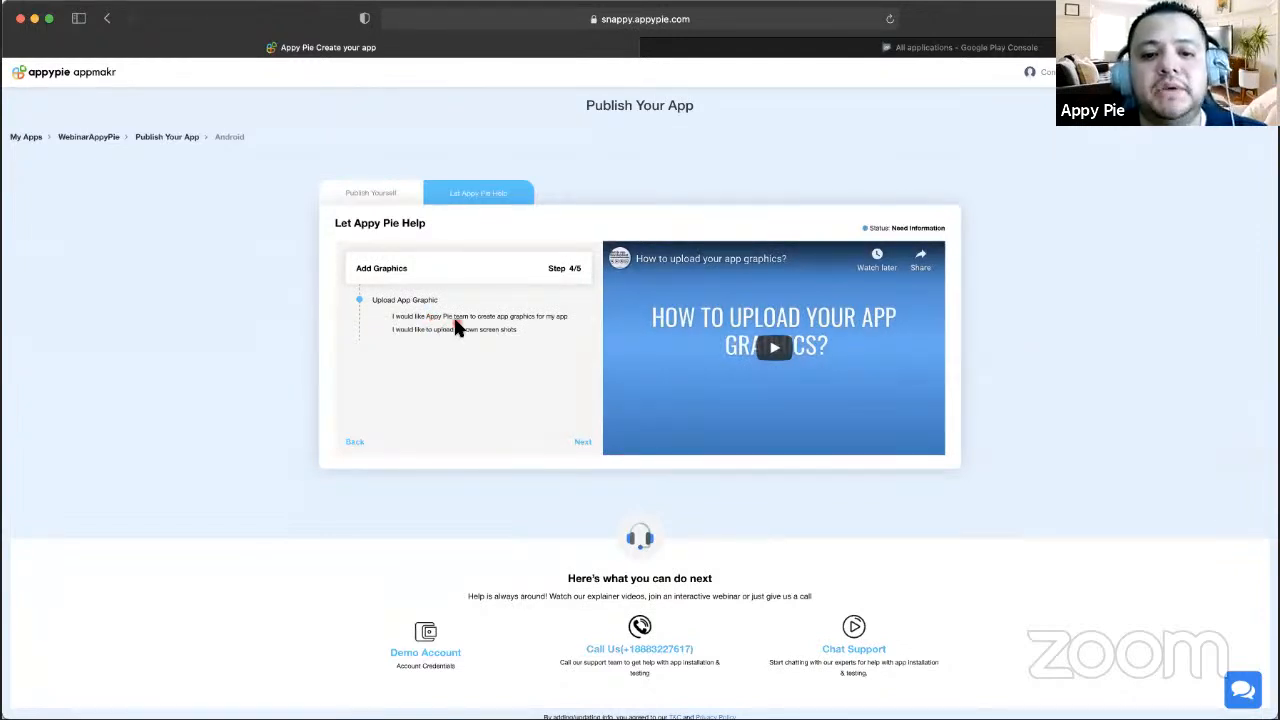
click(482, 323)
click(477, 330)
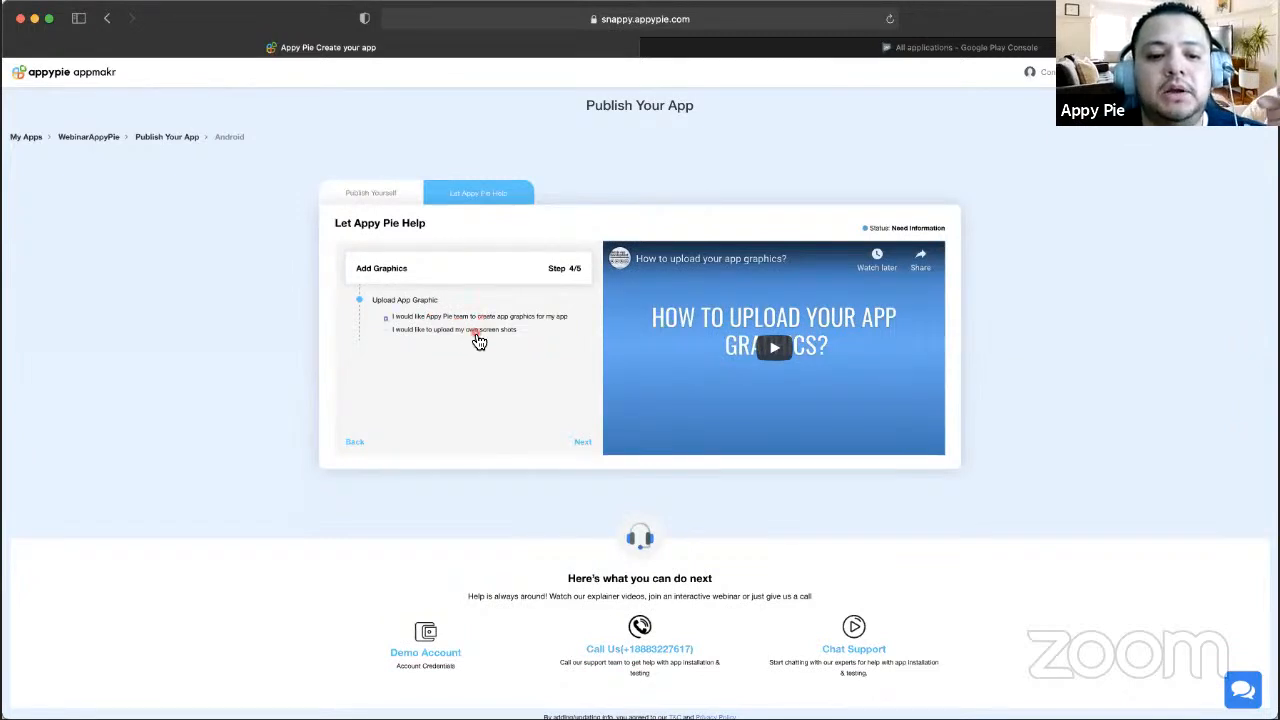
scroll(443, 403, down, 5)
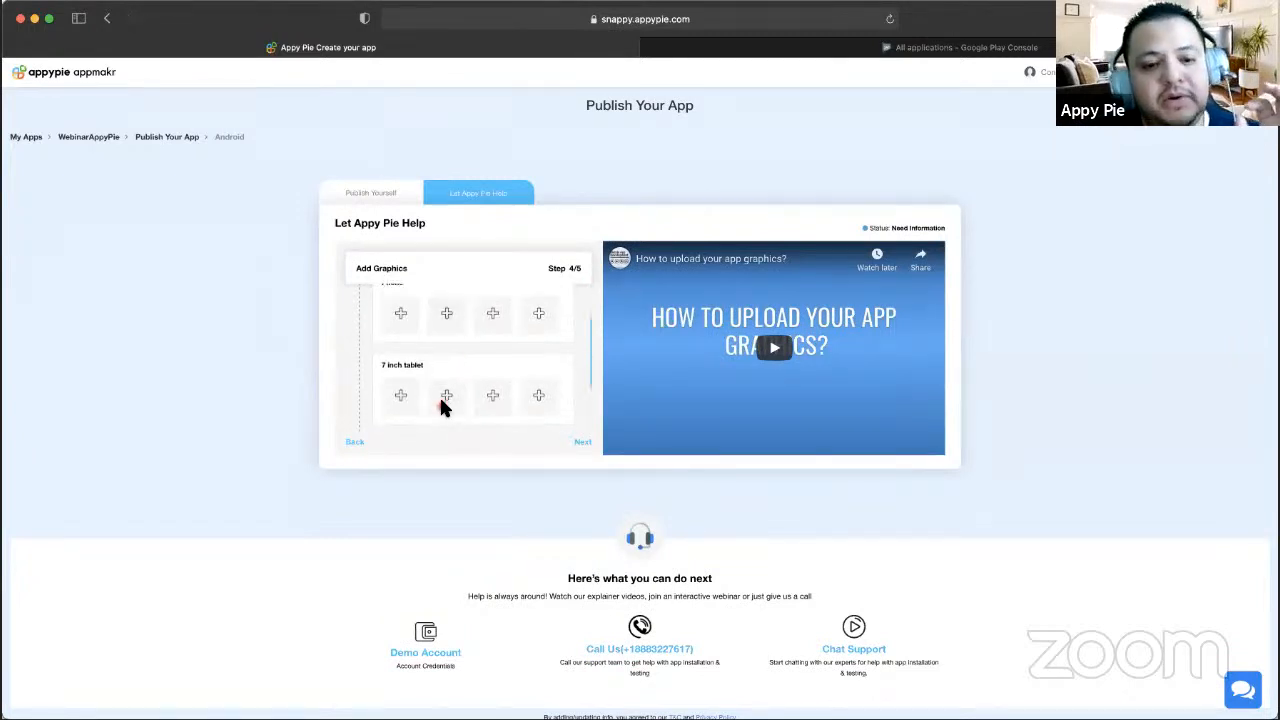
scroll(460, 383, up, 2)
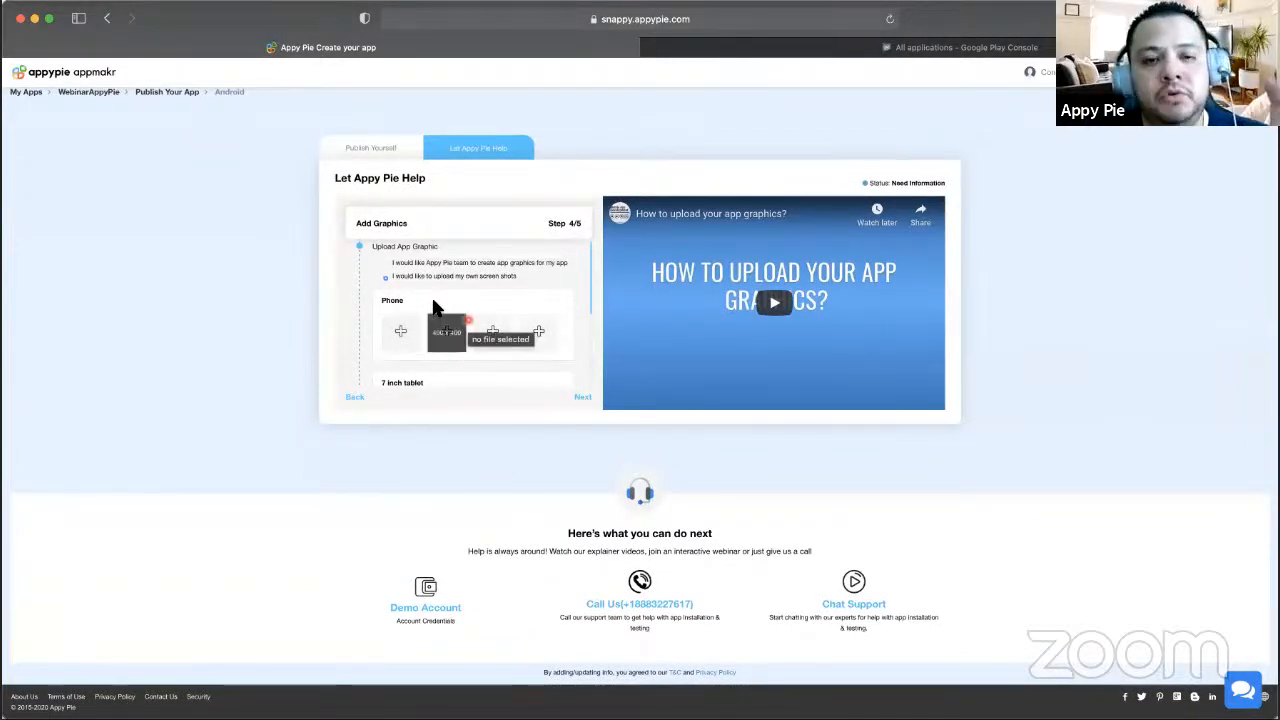
scroll(470, 330, down, 2)
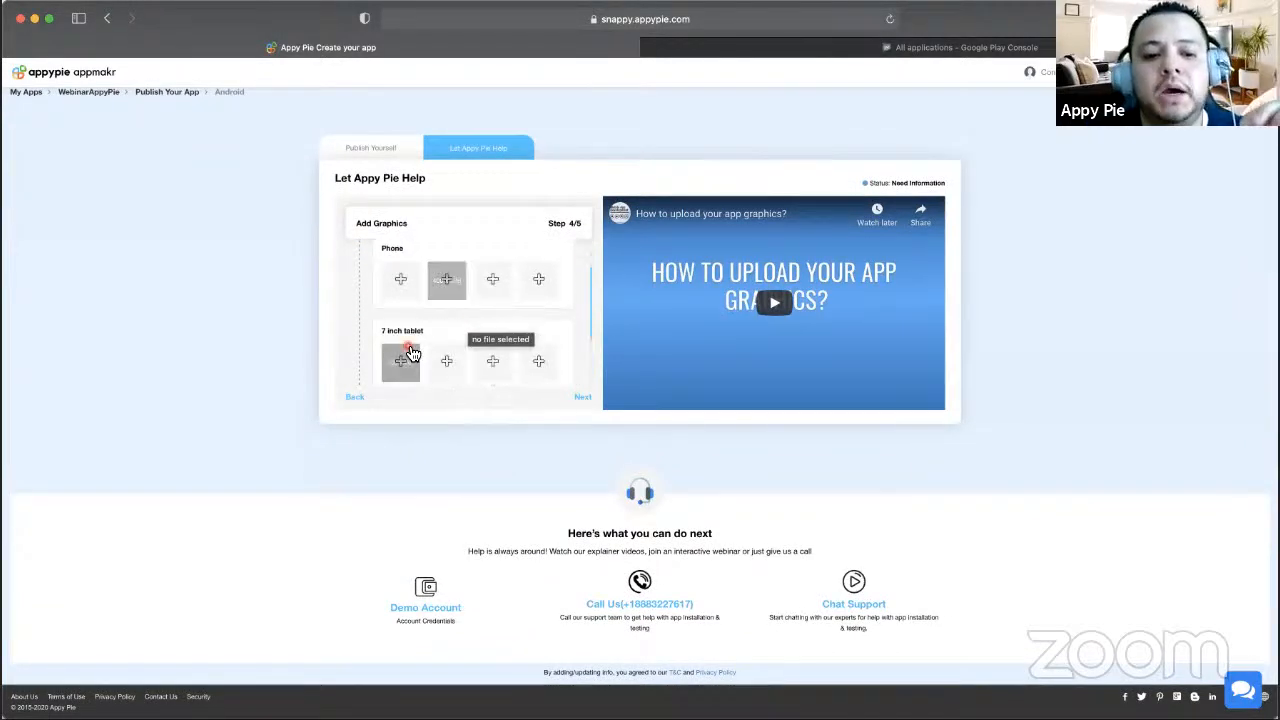
scroll(483, 347, down, 2)
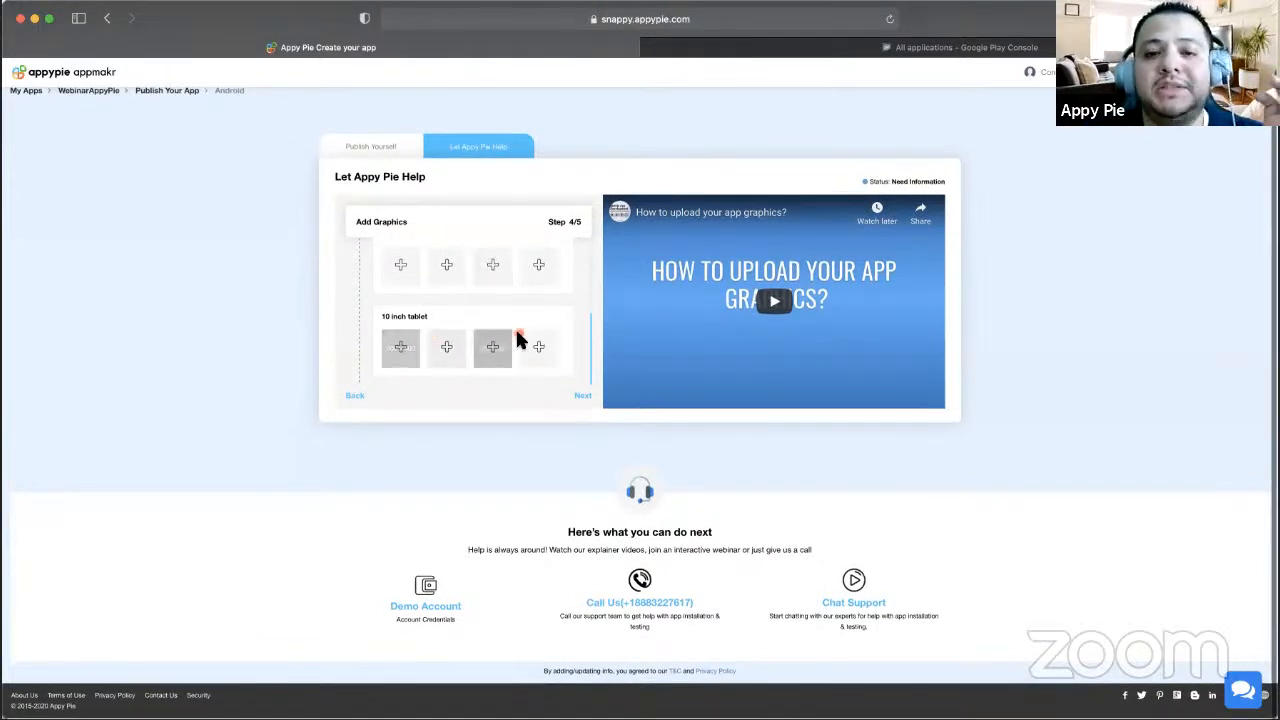
scroll(517, 300, up, 5)
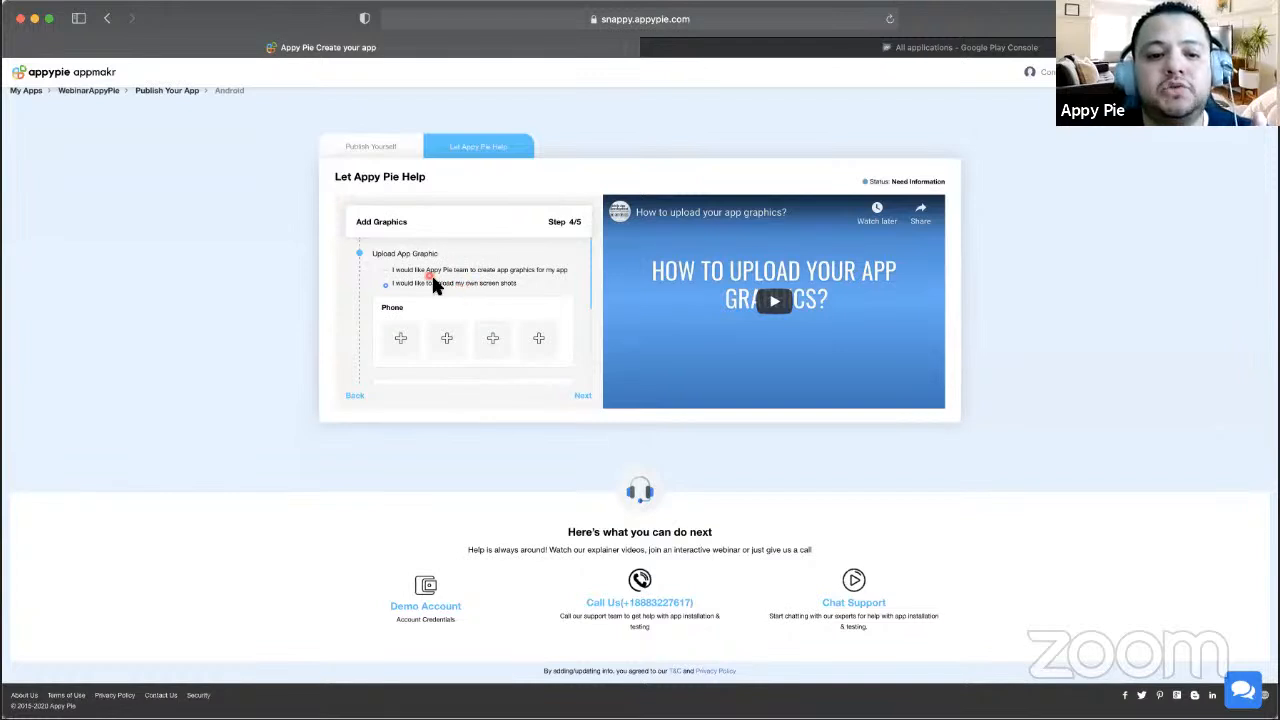
click(430, 270)
click(509, 285)
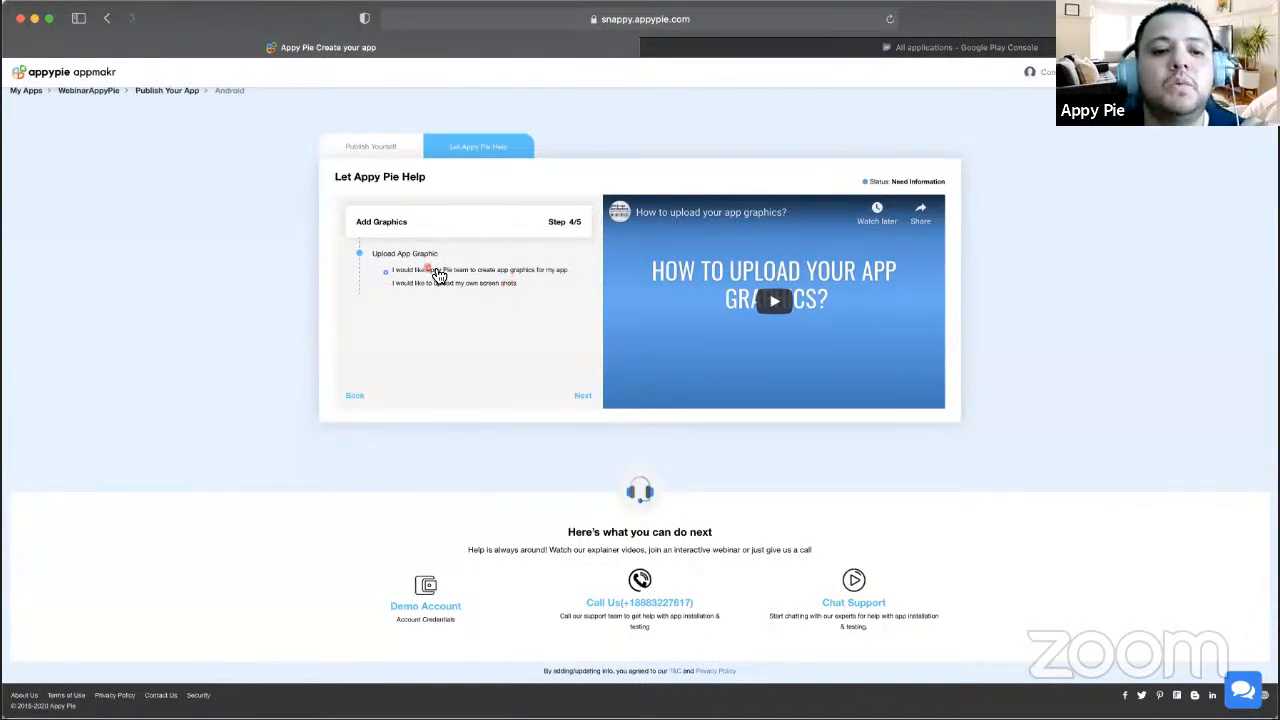
click(584, 395)
- Read the Contact Info text, select the submission team's e-mail, and switch to Google Play Console
scroll(523, 299, down, 1)
scroll(523, 299, up, 1)
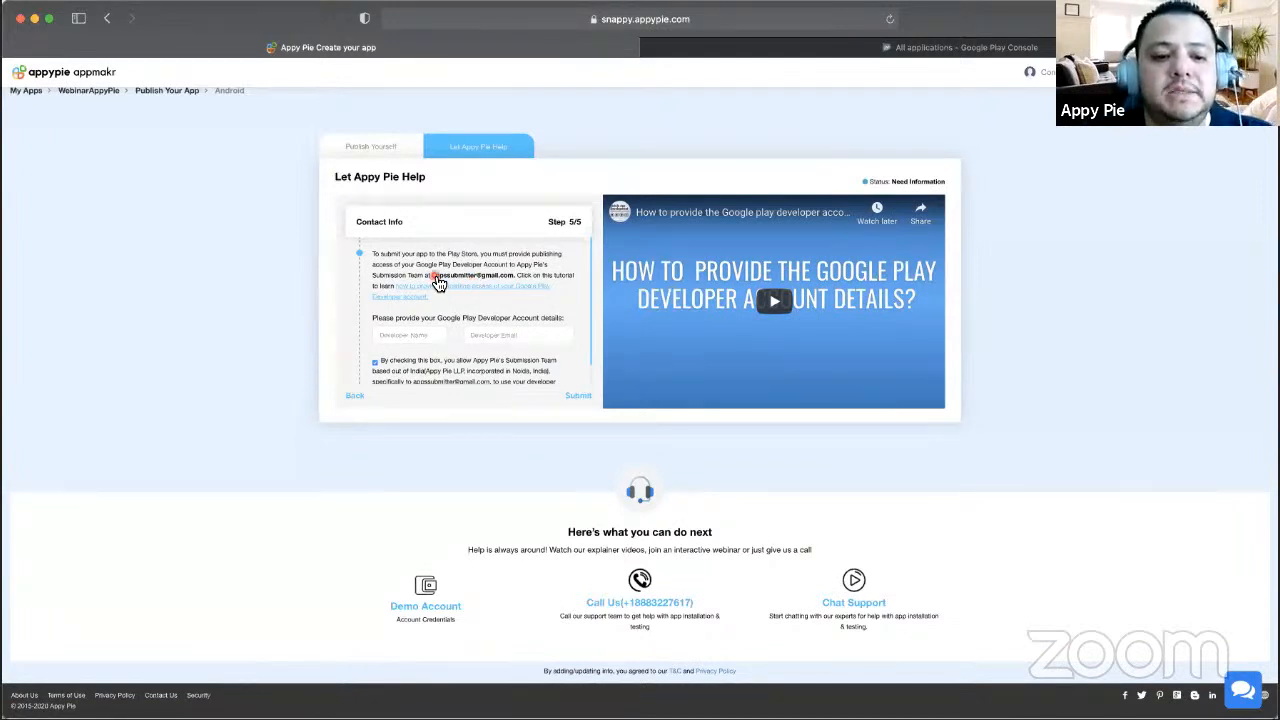
drag(431, 275, 517, 277)
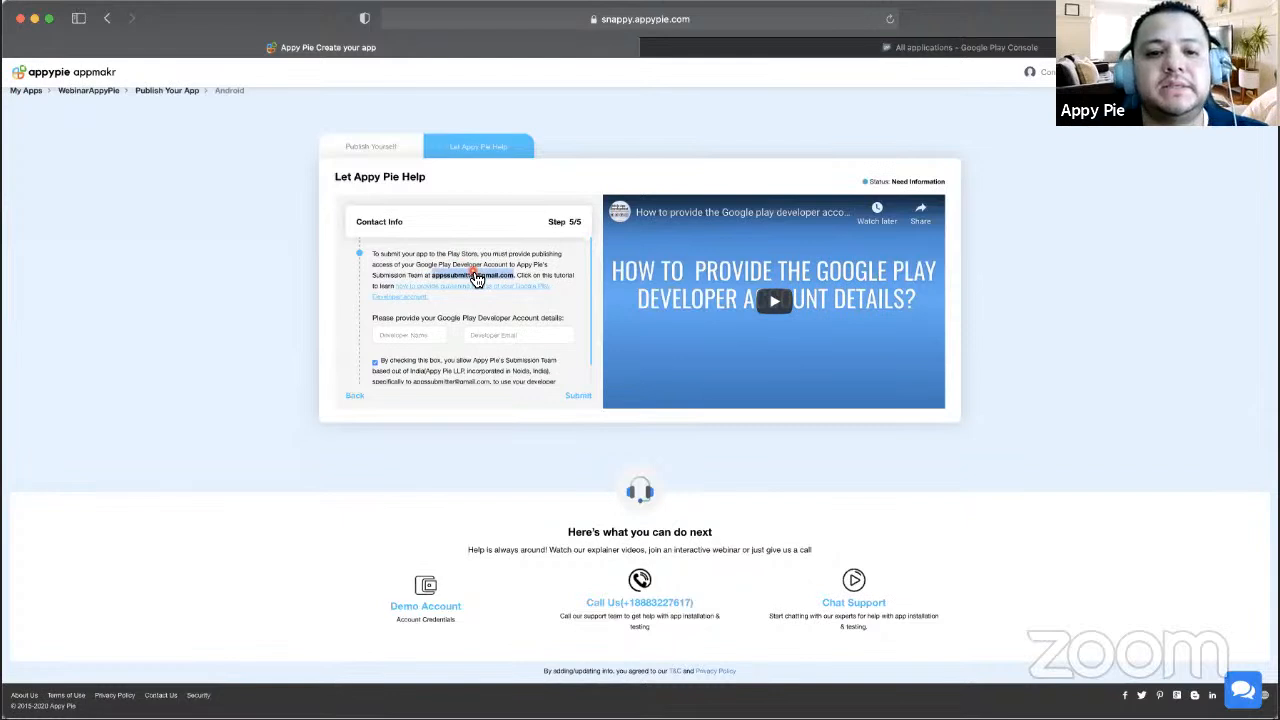
click(757, 50)
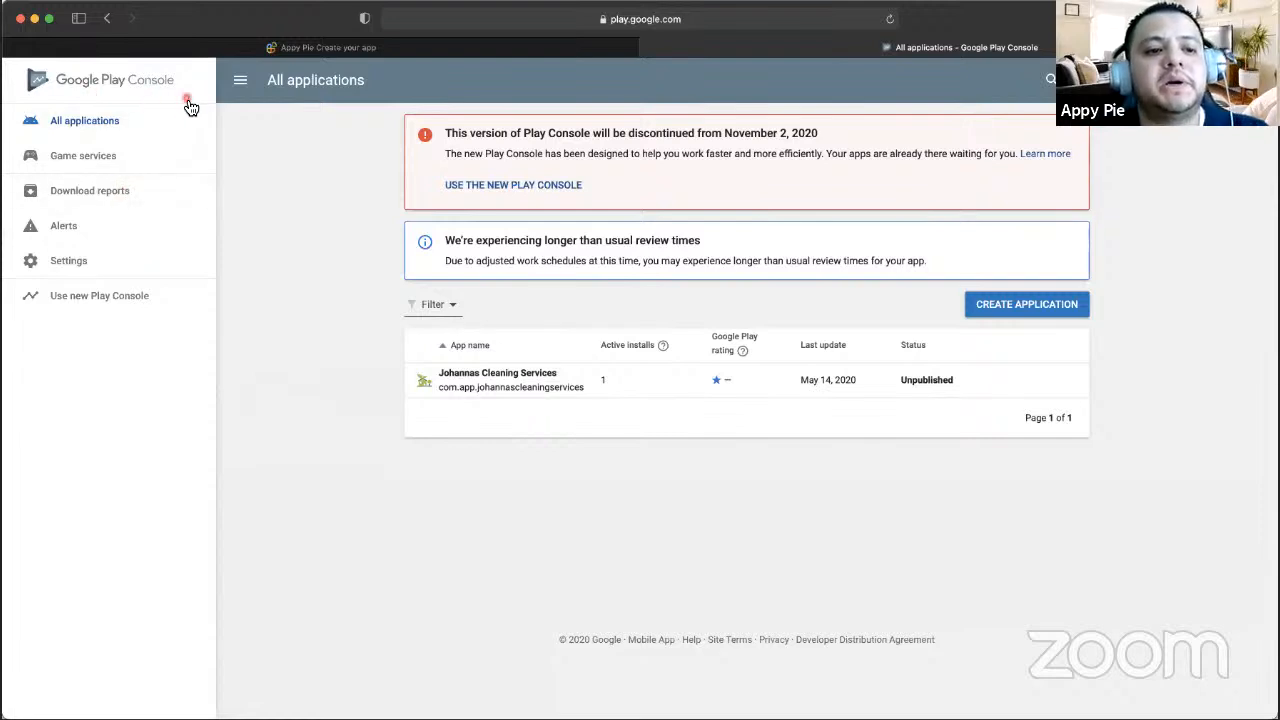
- Open Users & permissions and start inviting the submission team's e-mail address
click(78, 264)
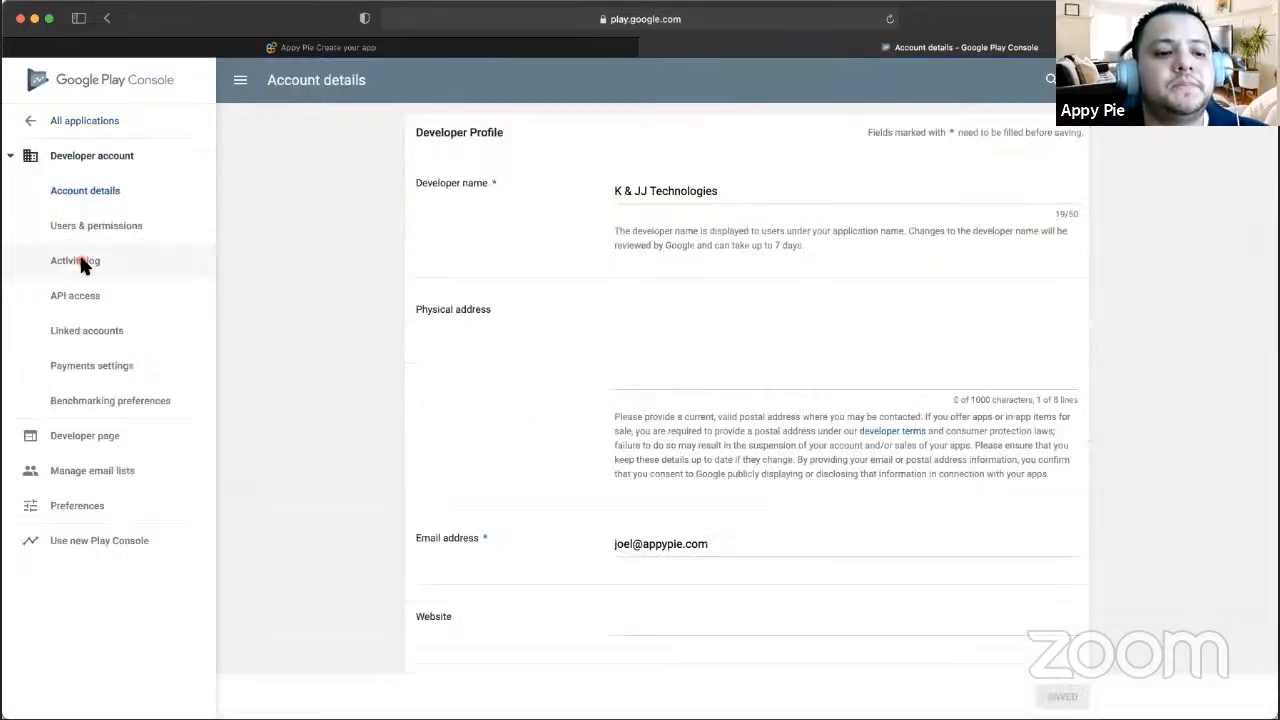
click(106, 236)
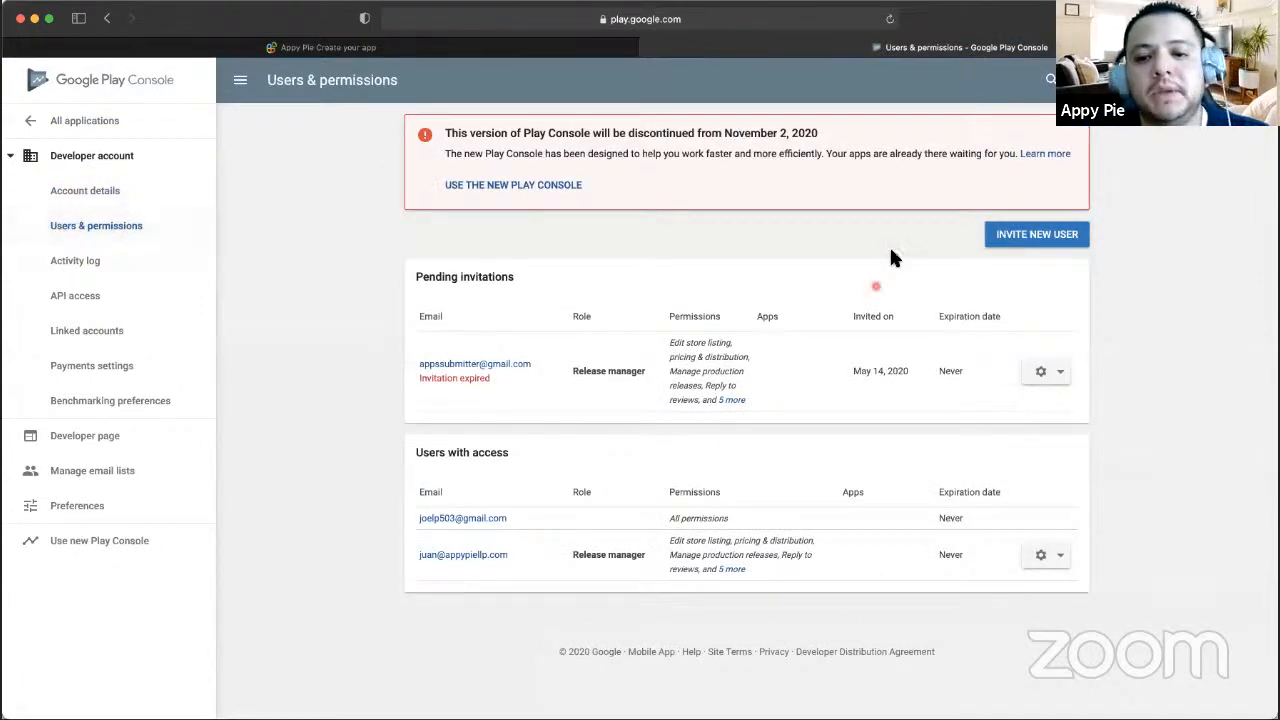
click(1027, 240)
click(624, 130)
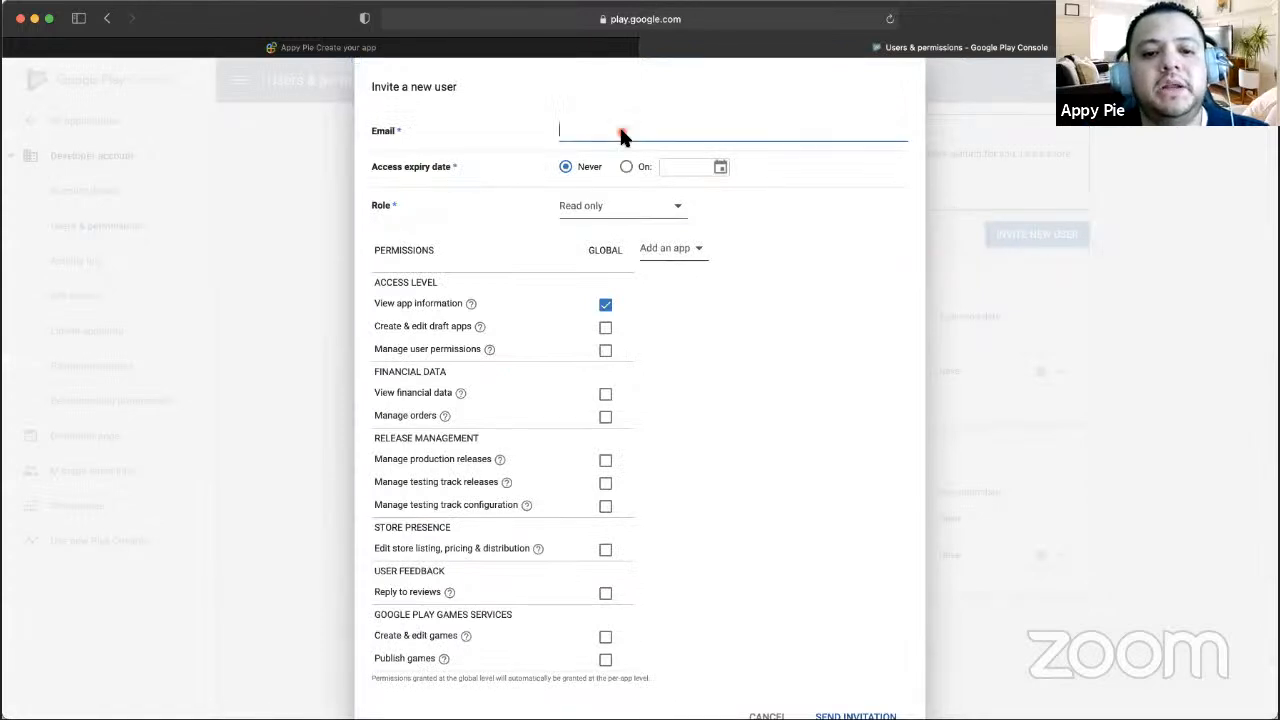
key(super+v)
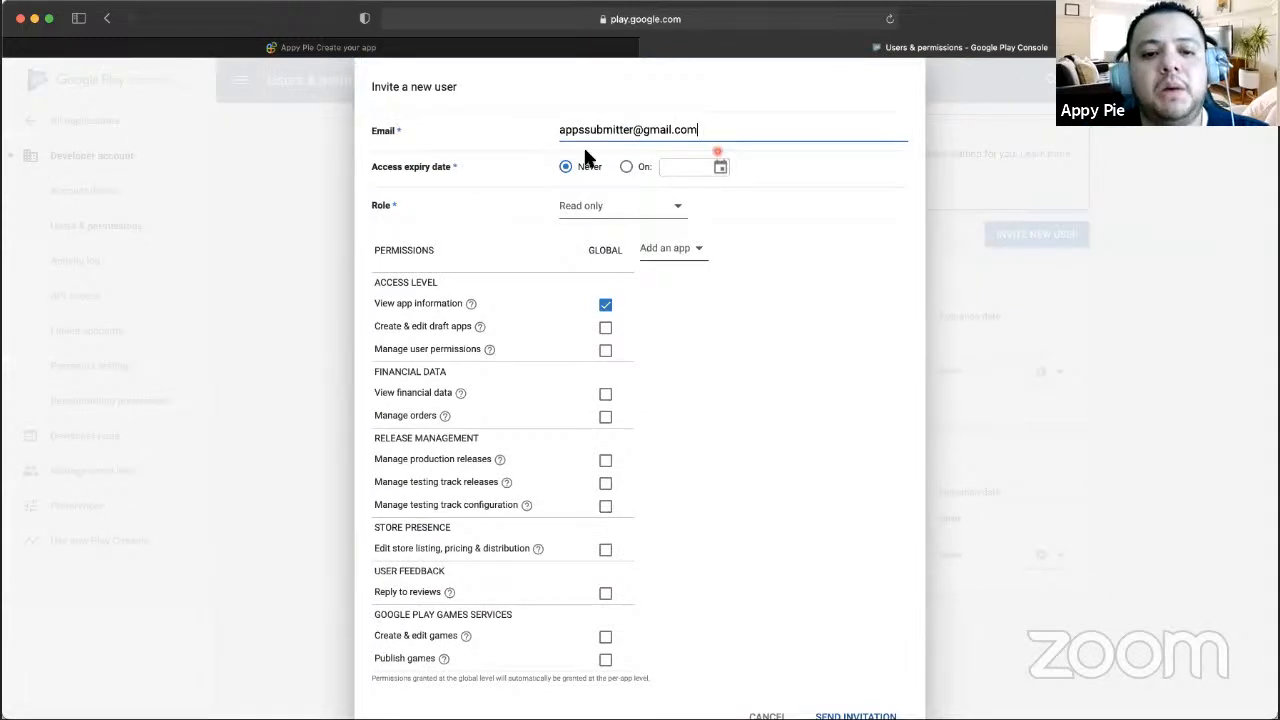
- Assign the invitee the Release manager role, then cancel the invite dialog
click(522, 47)
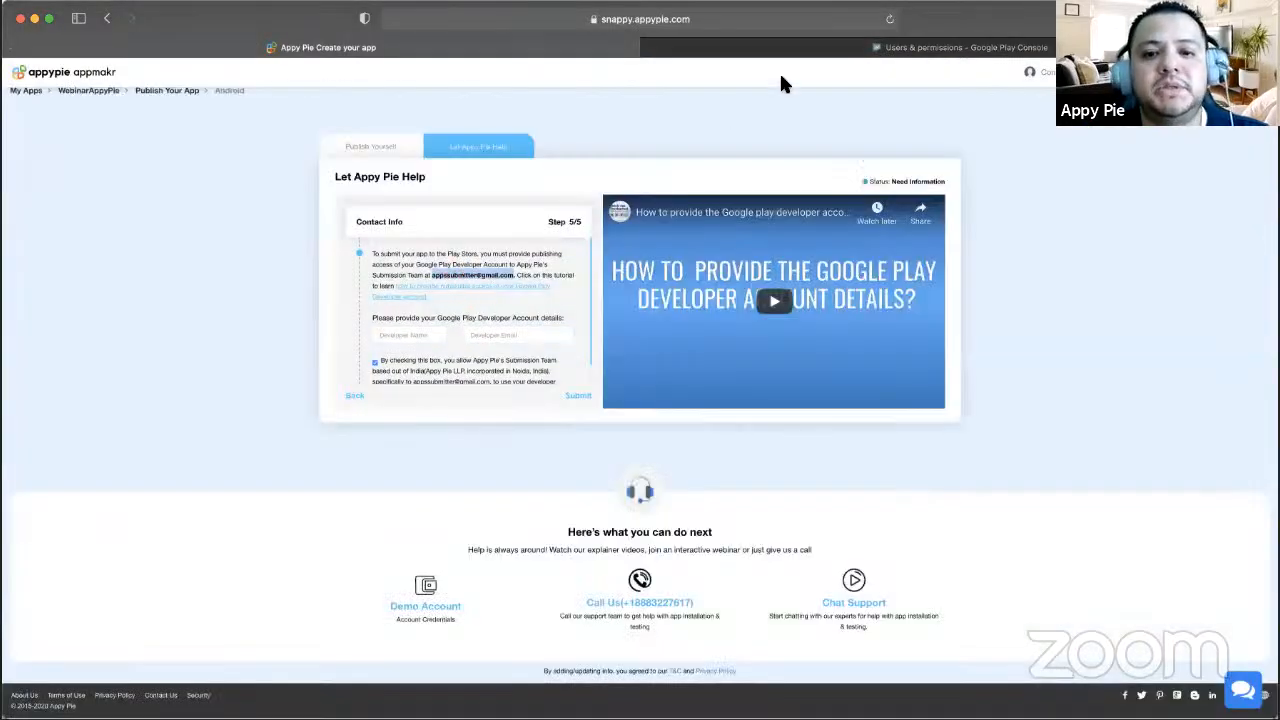
click(812, 52)
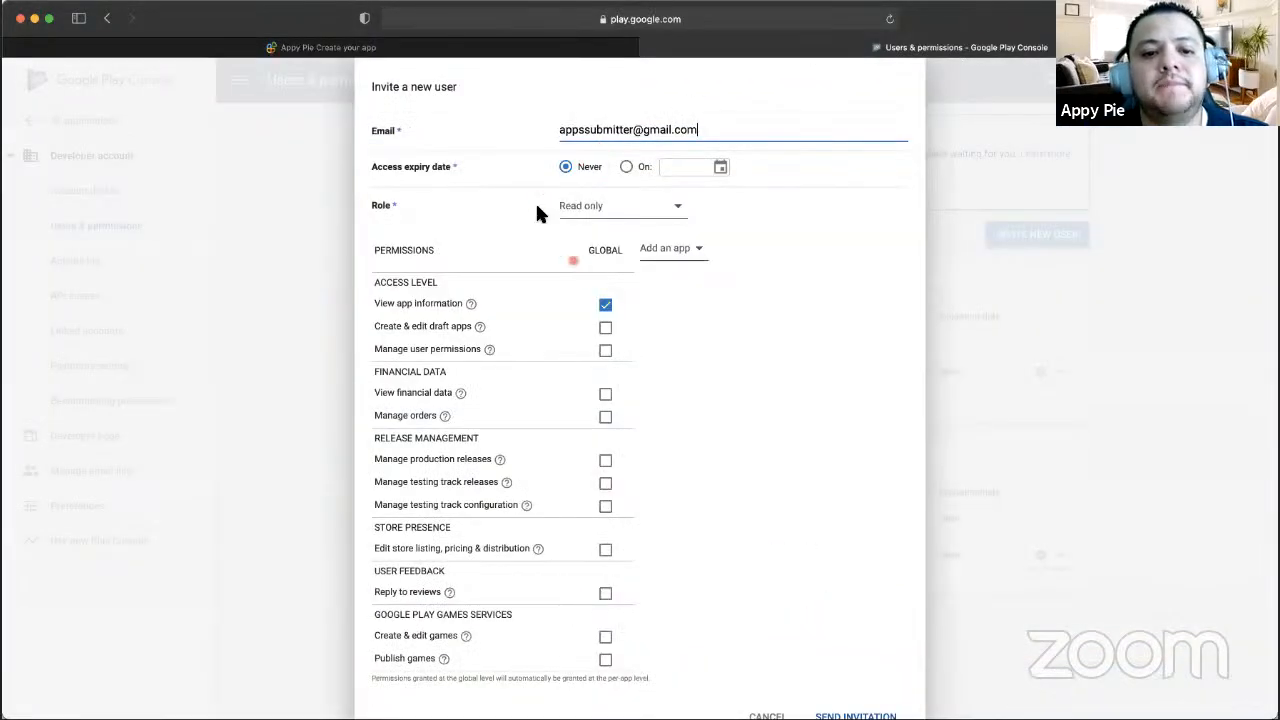
click(630, 216)
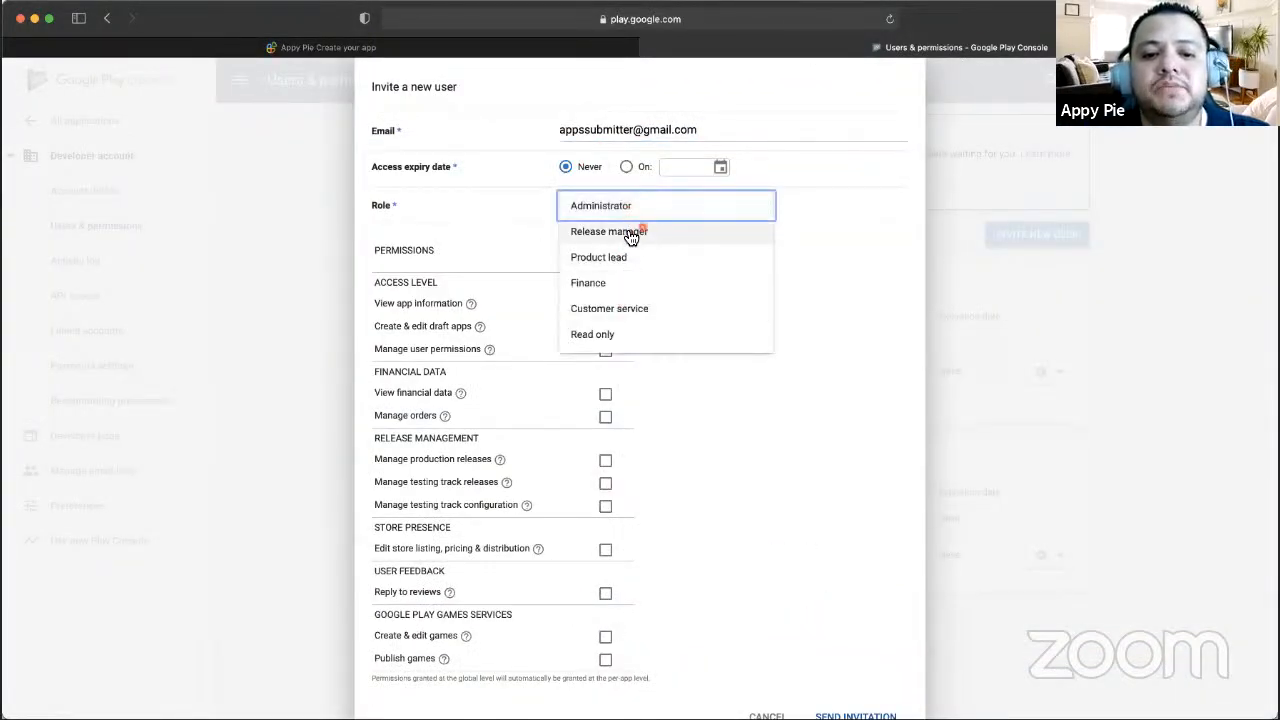
click(597, 237)
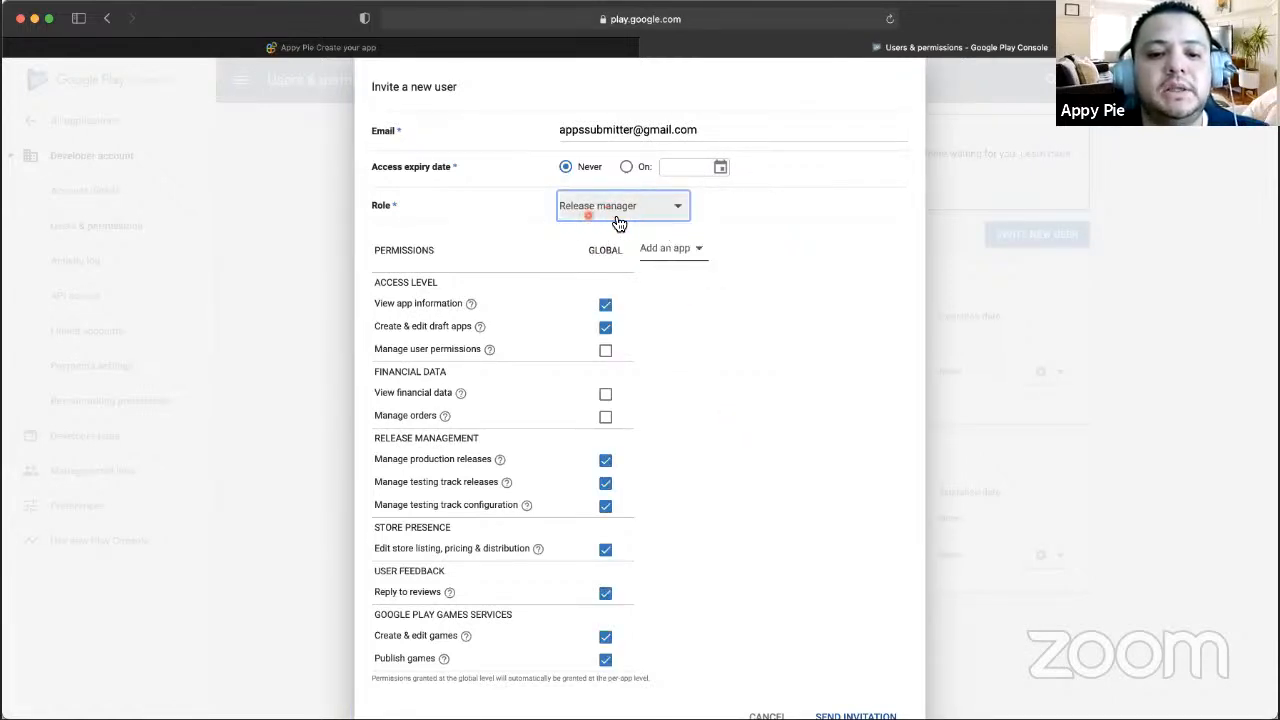
scroll(694, 400, down, 1)
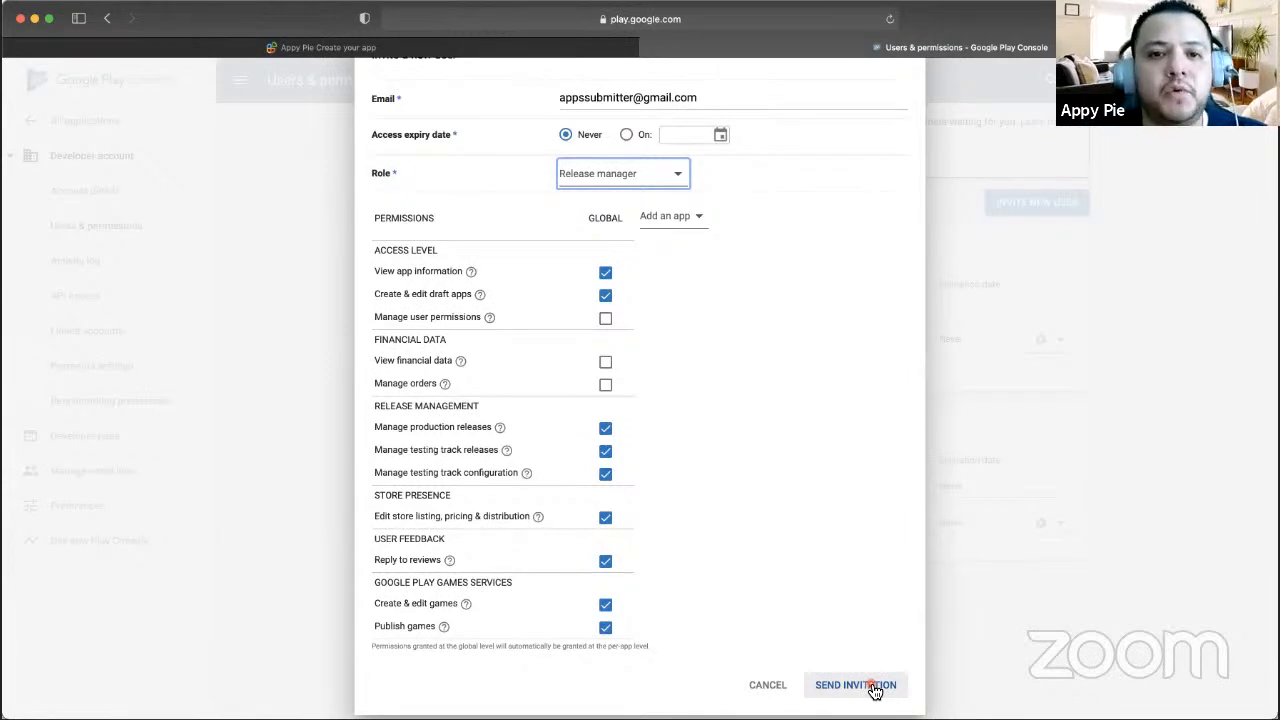
click(777, 686)
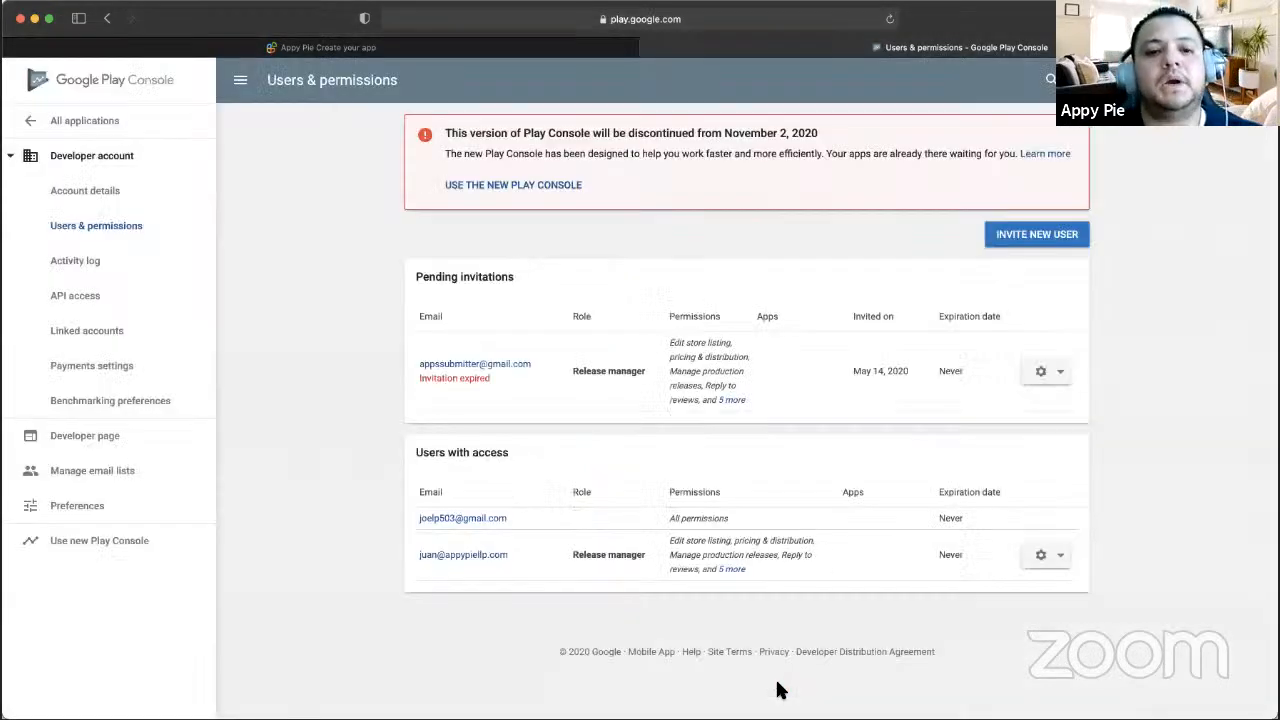
- Return to the Contact Info form's developer name and e-mail fields after checking the signed-in Play Console account
click(591, 48)
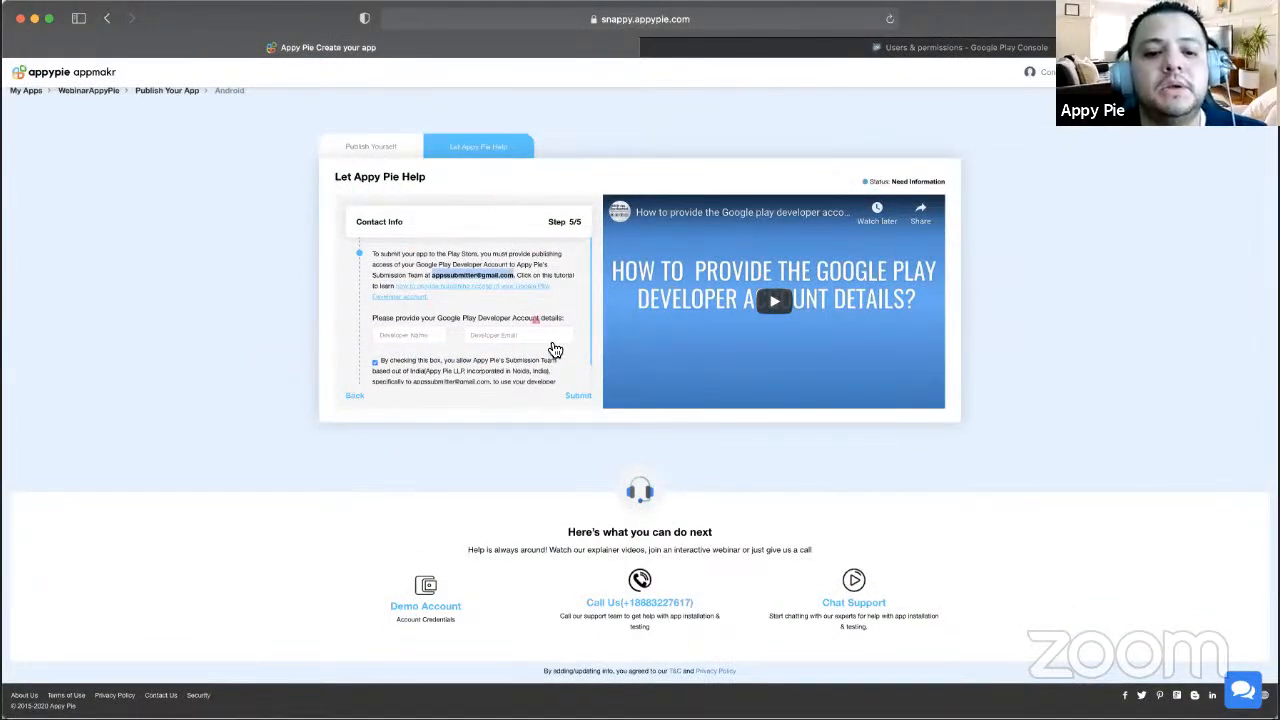
click(410, 337)
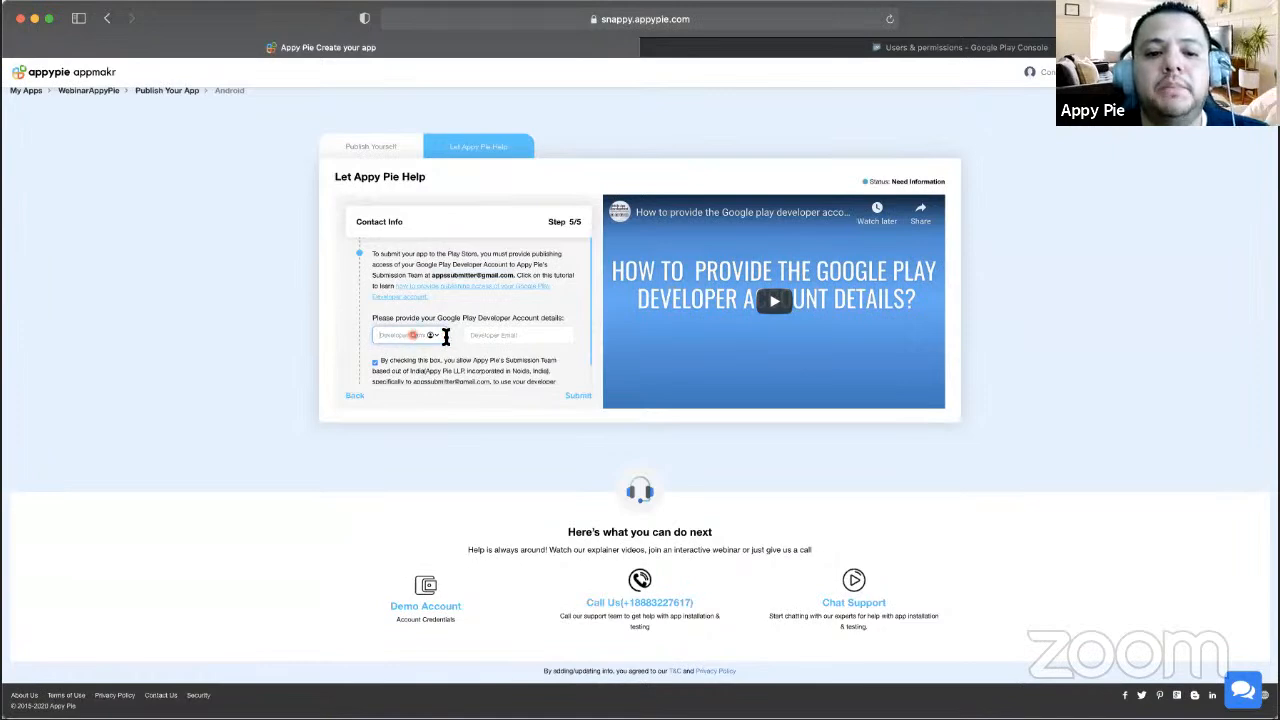
click(978, 47)
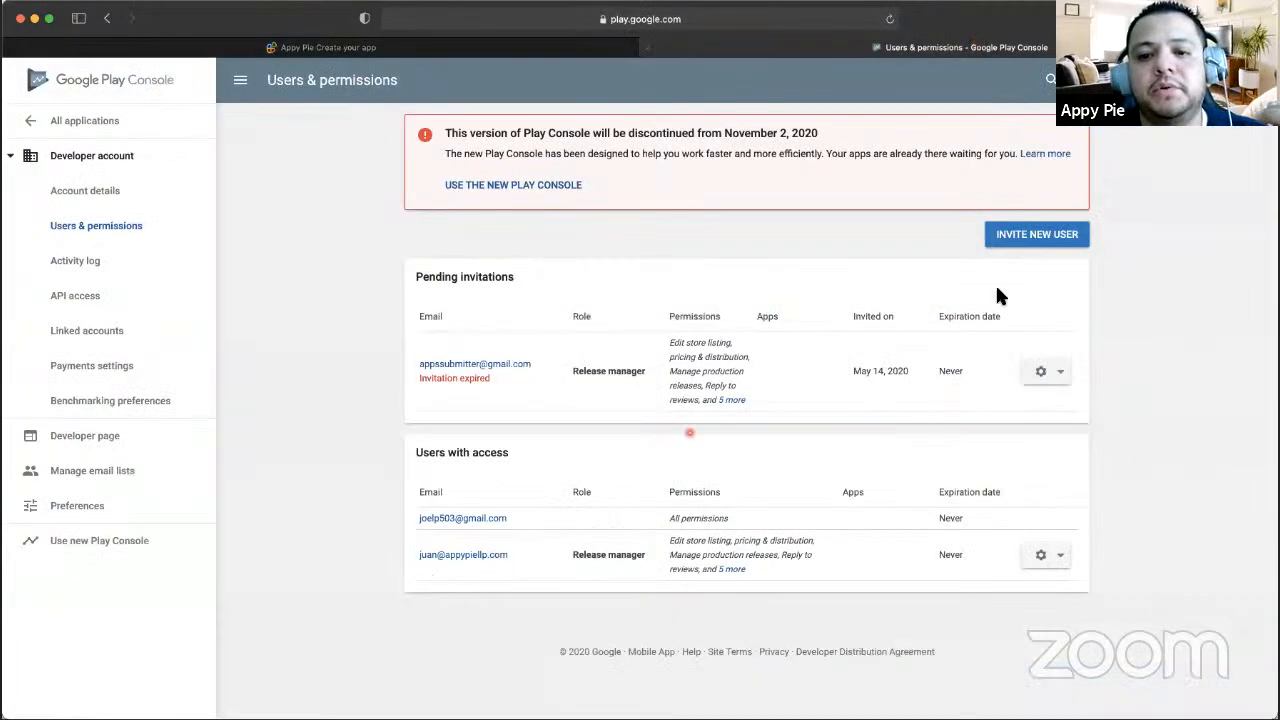
click(321, 50)
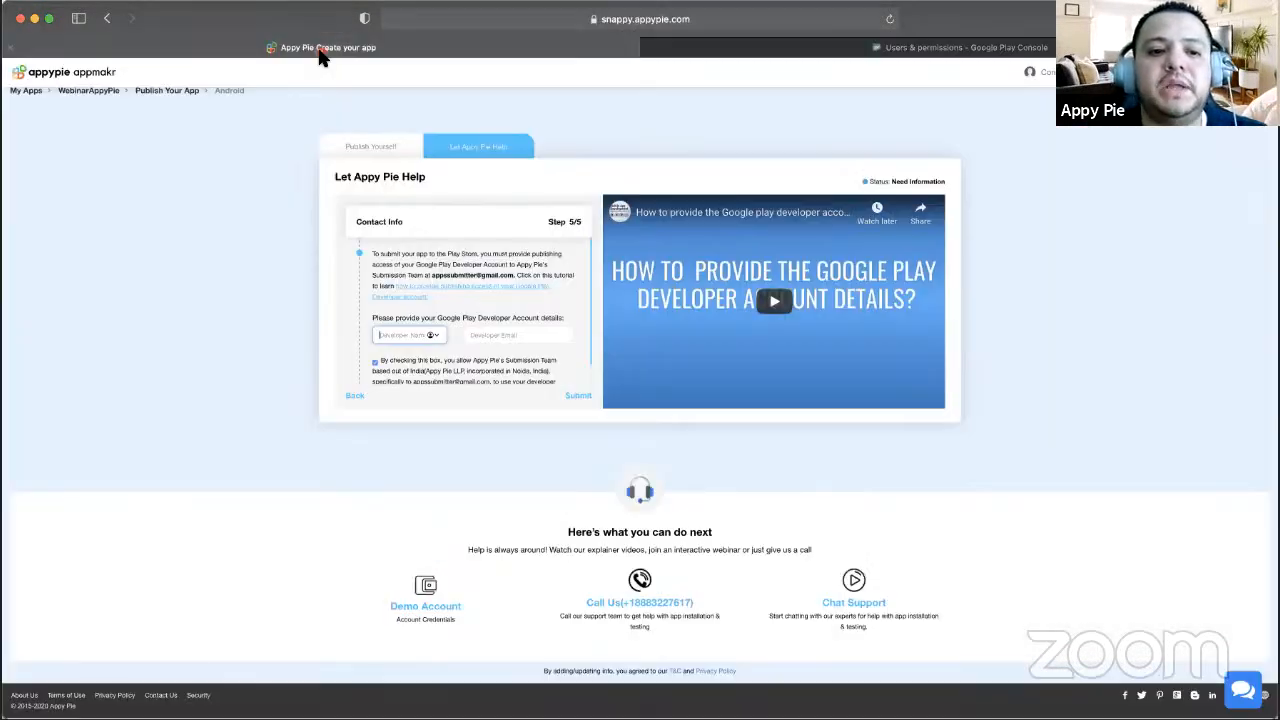
click(497, 336)
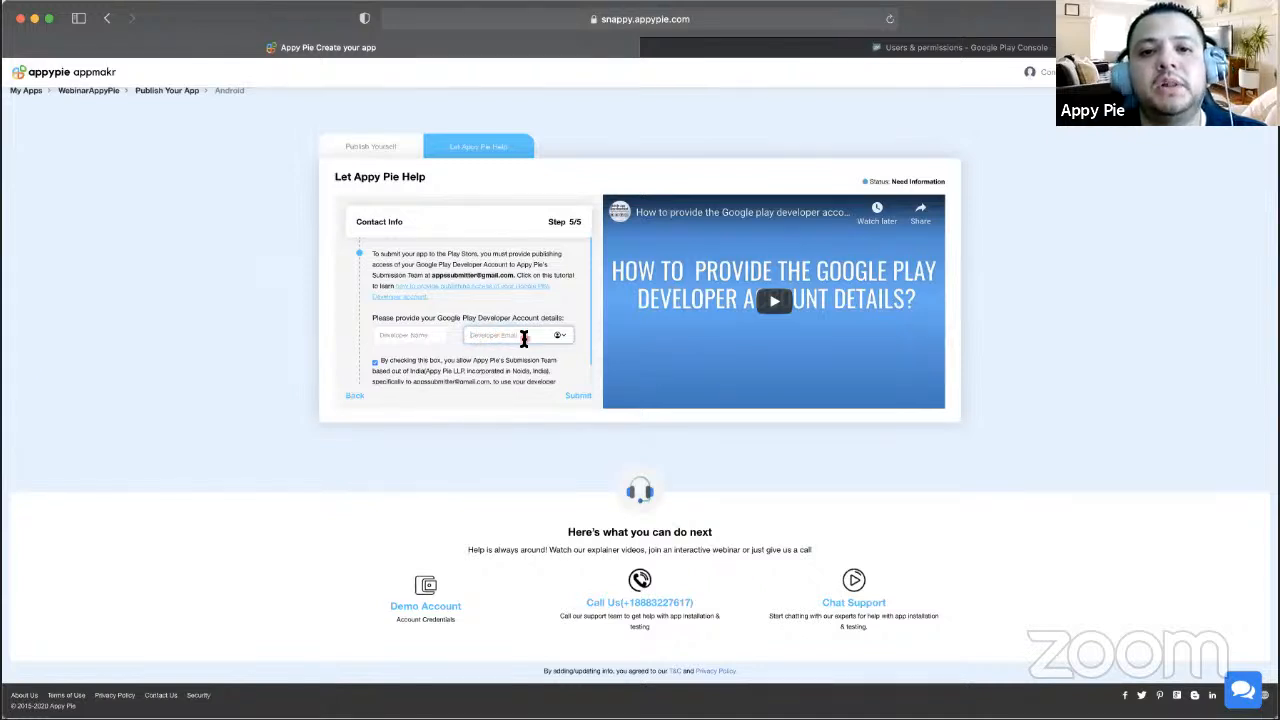
click(880, 47)
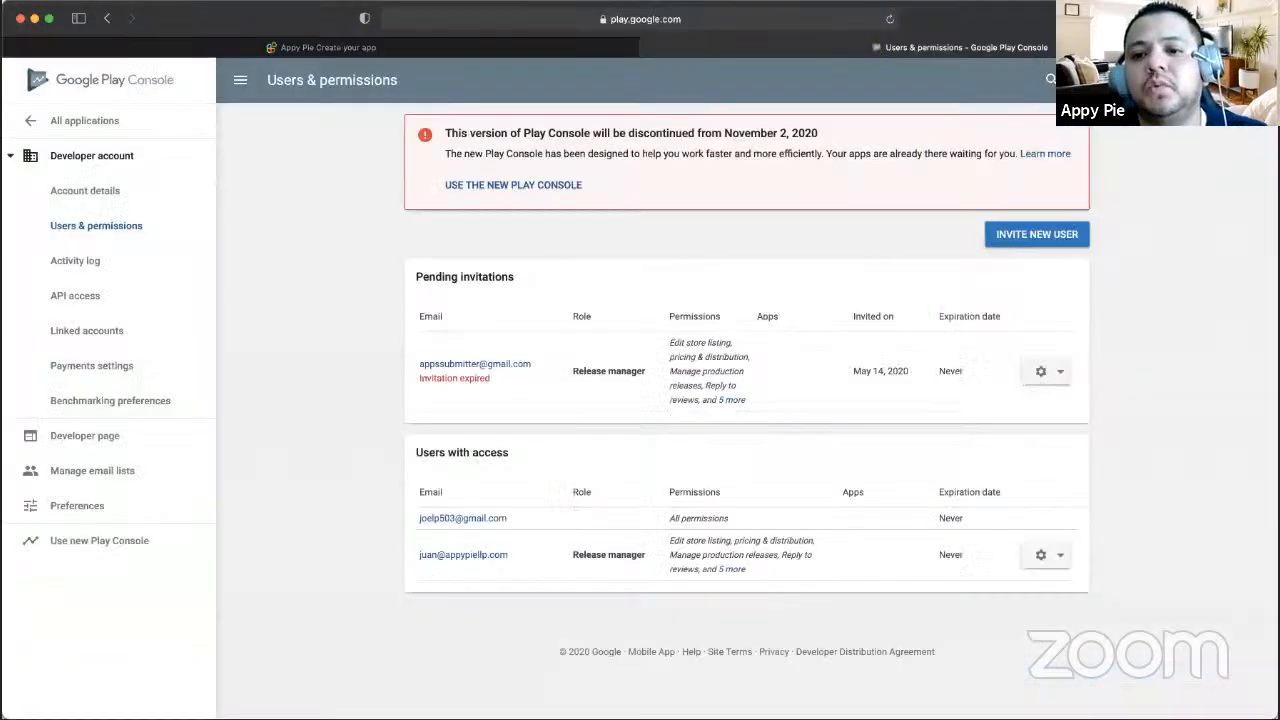
click(1243, 80)
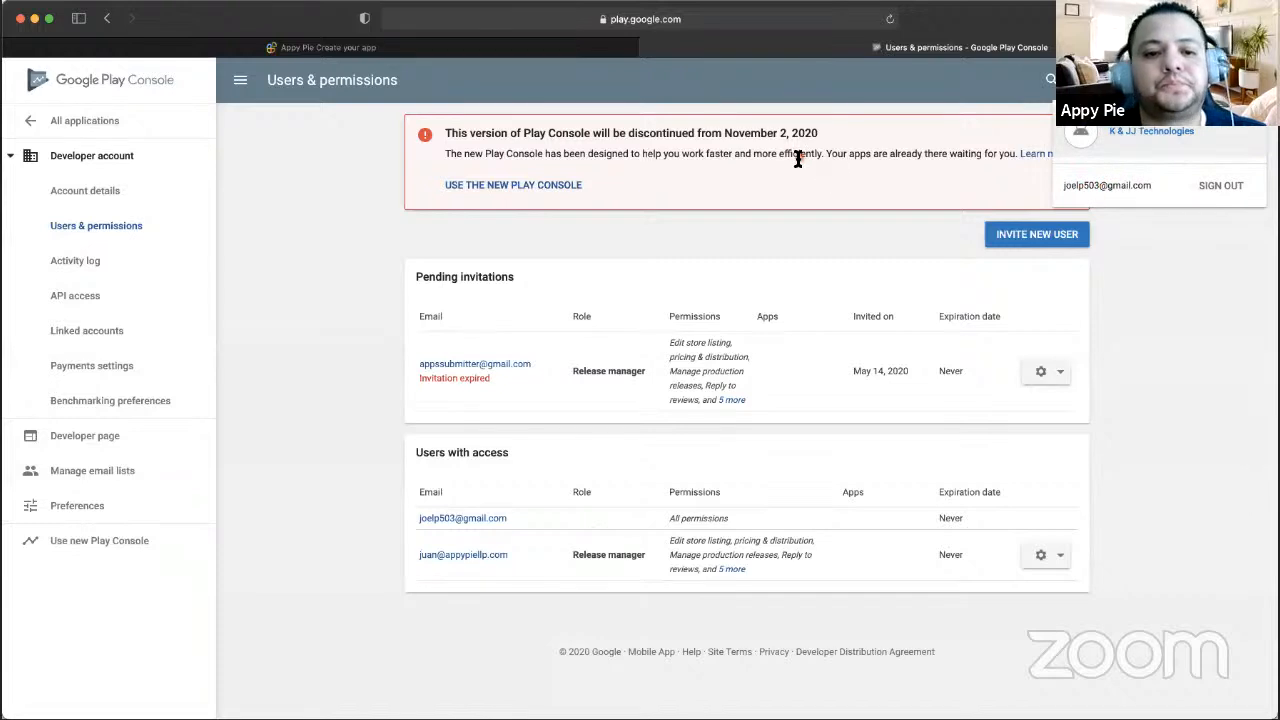
click(470, 48)
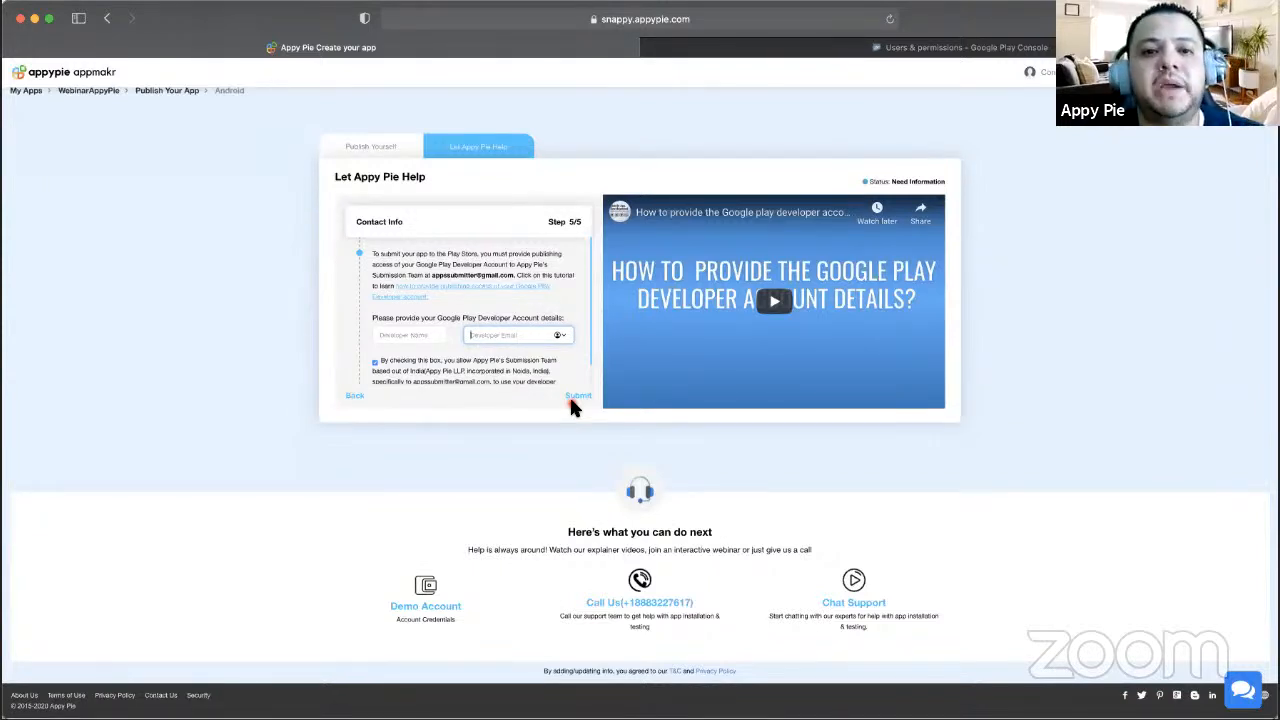
click(1242, 692)
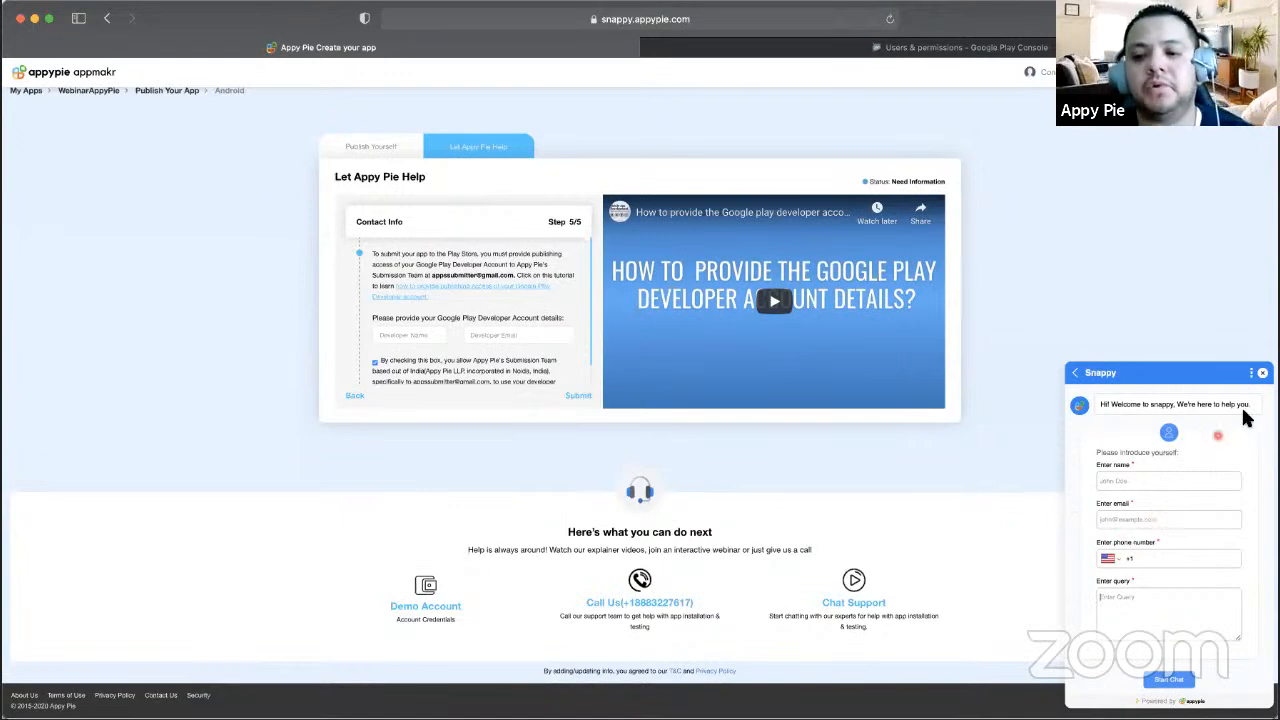
click(1262, 372)
scroll(612, 415, up, 1)
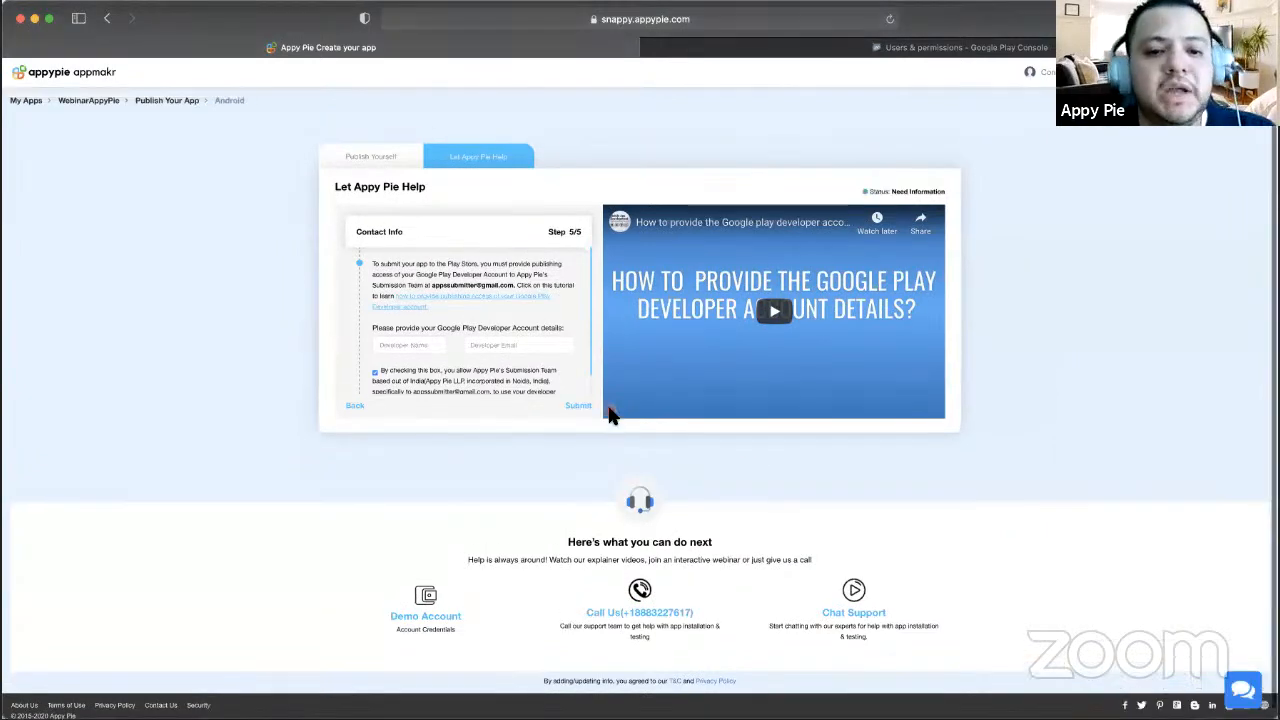
scroll(600, 400, up, 1)
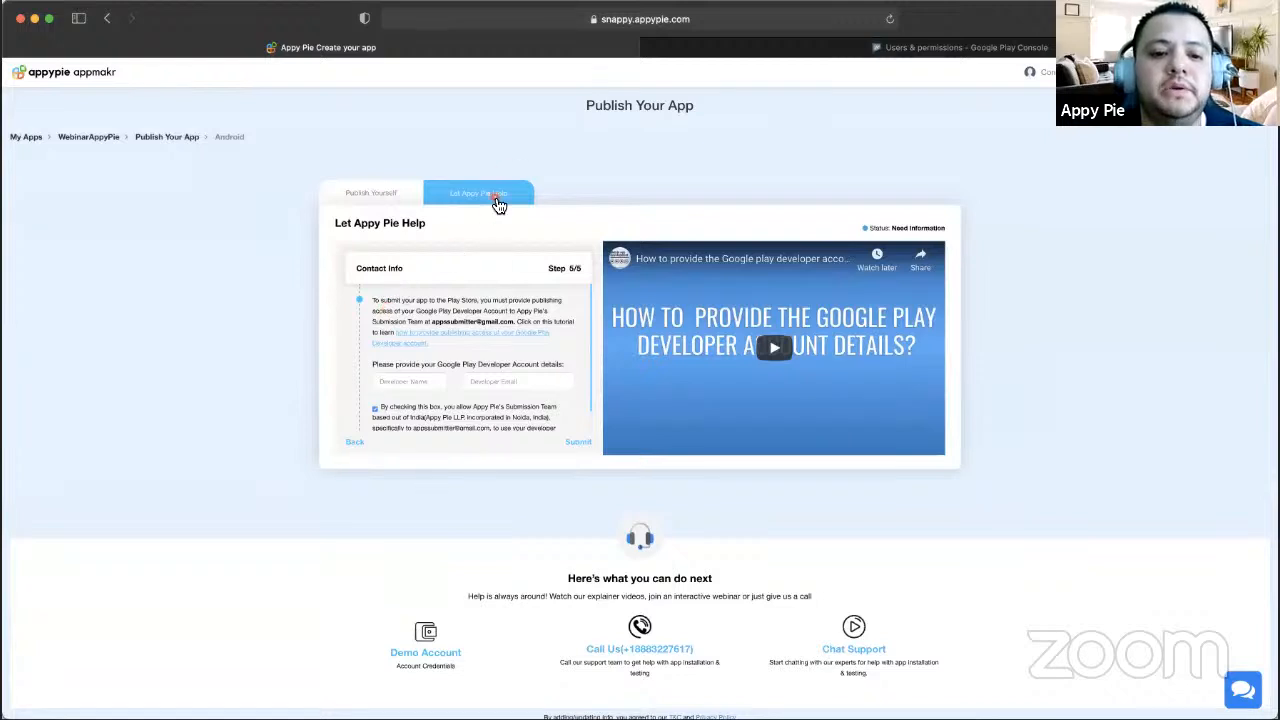
- Switch the Publish Your App page to the Publish Yourself tab
click(398, 196)
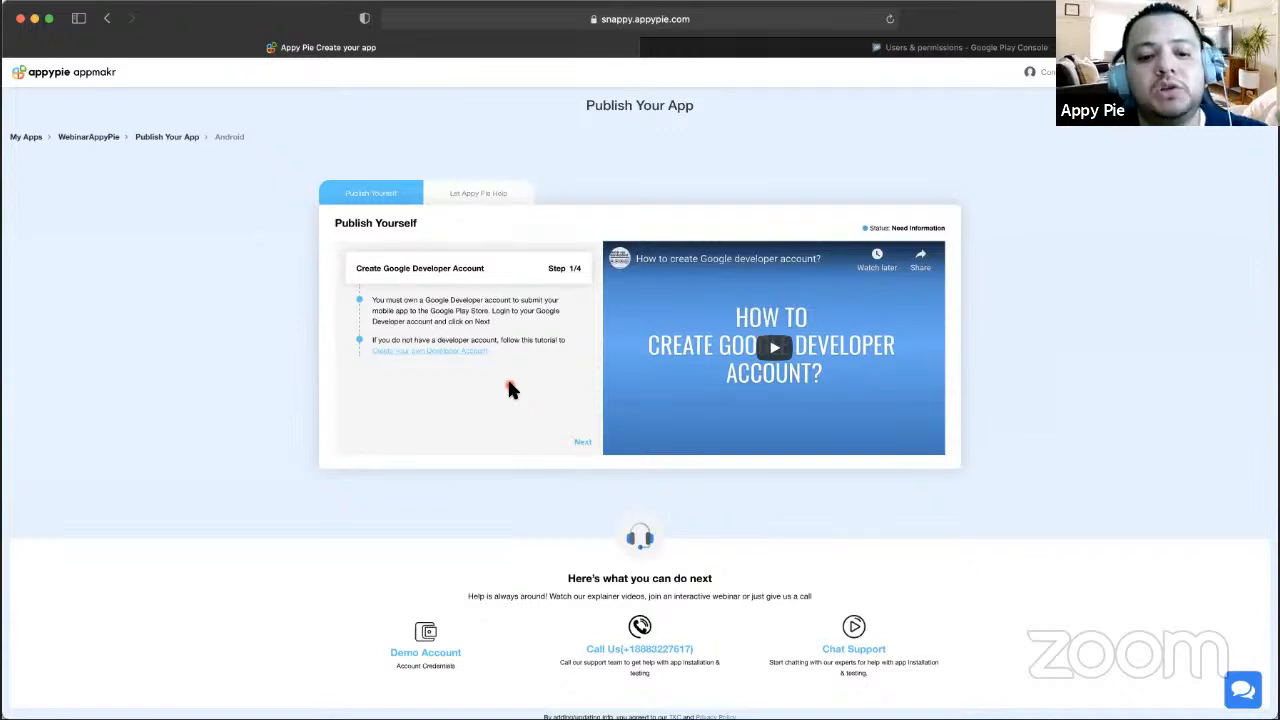
- Move to Download app build, request the .APK file, and acknowledge the Rebuild App notice
click(584, 446)
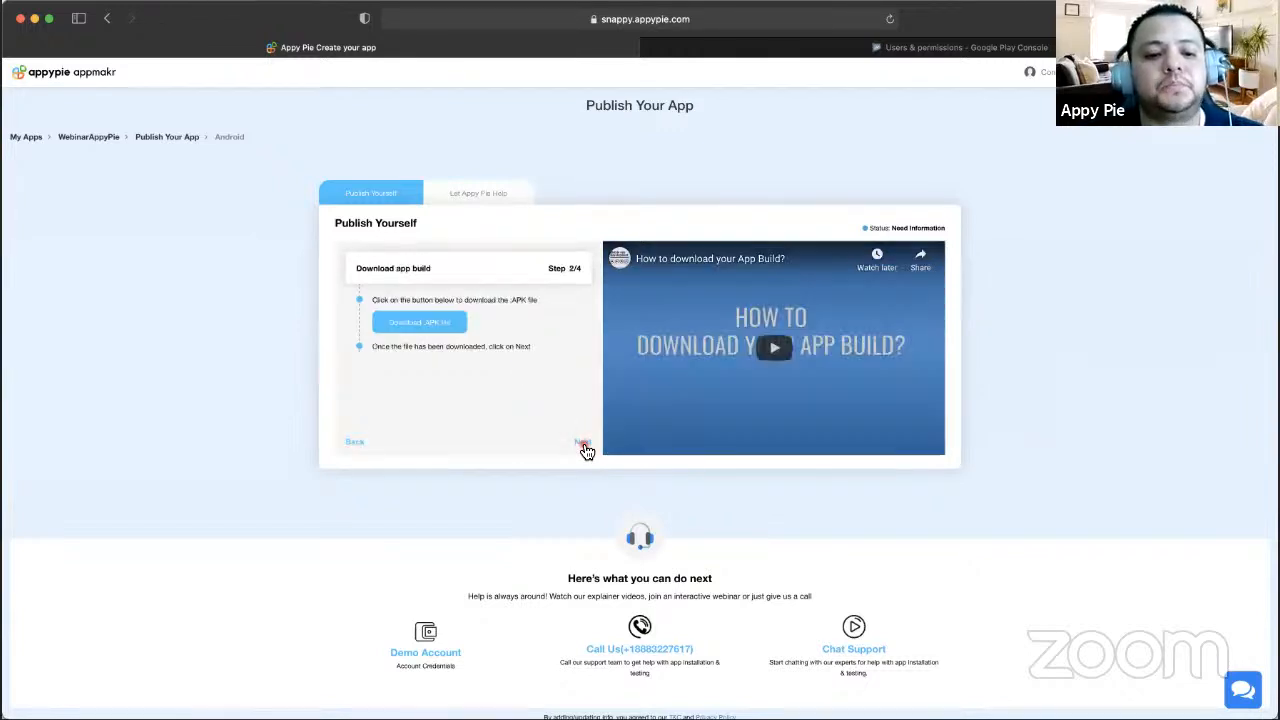
click(436, 330)
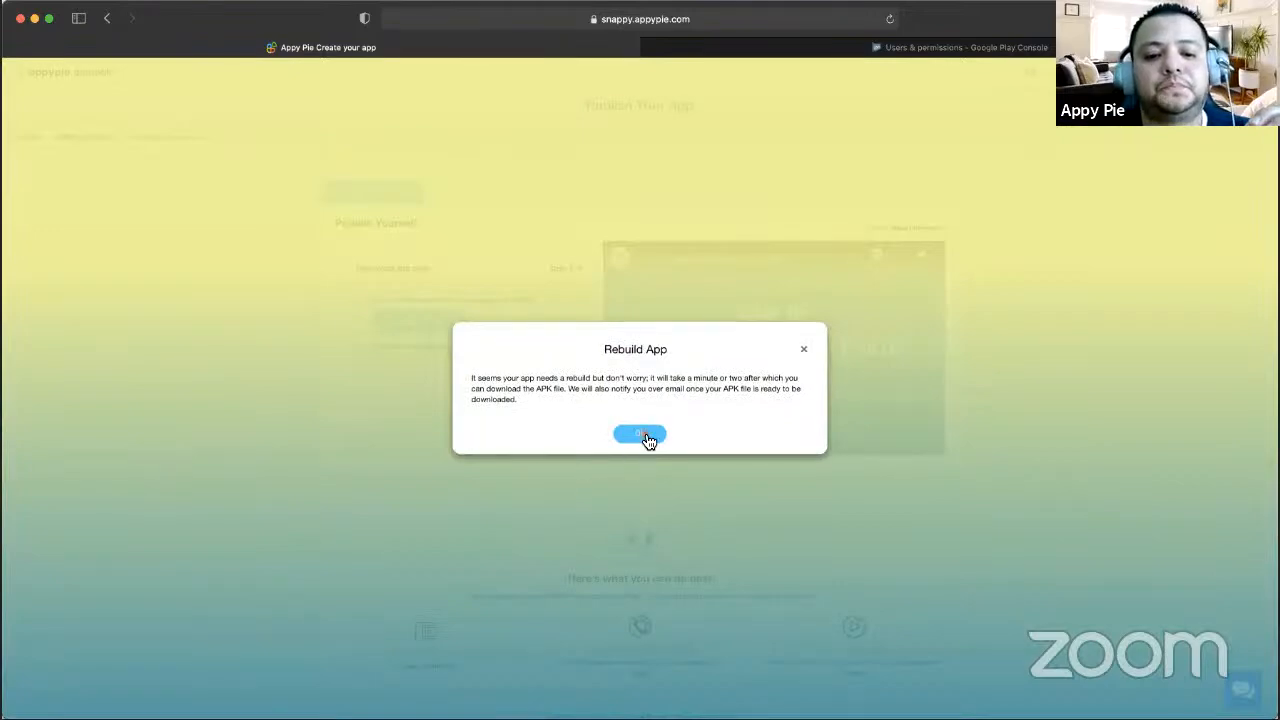
click(640, 435)
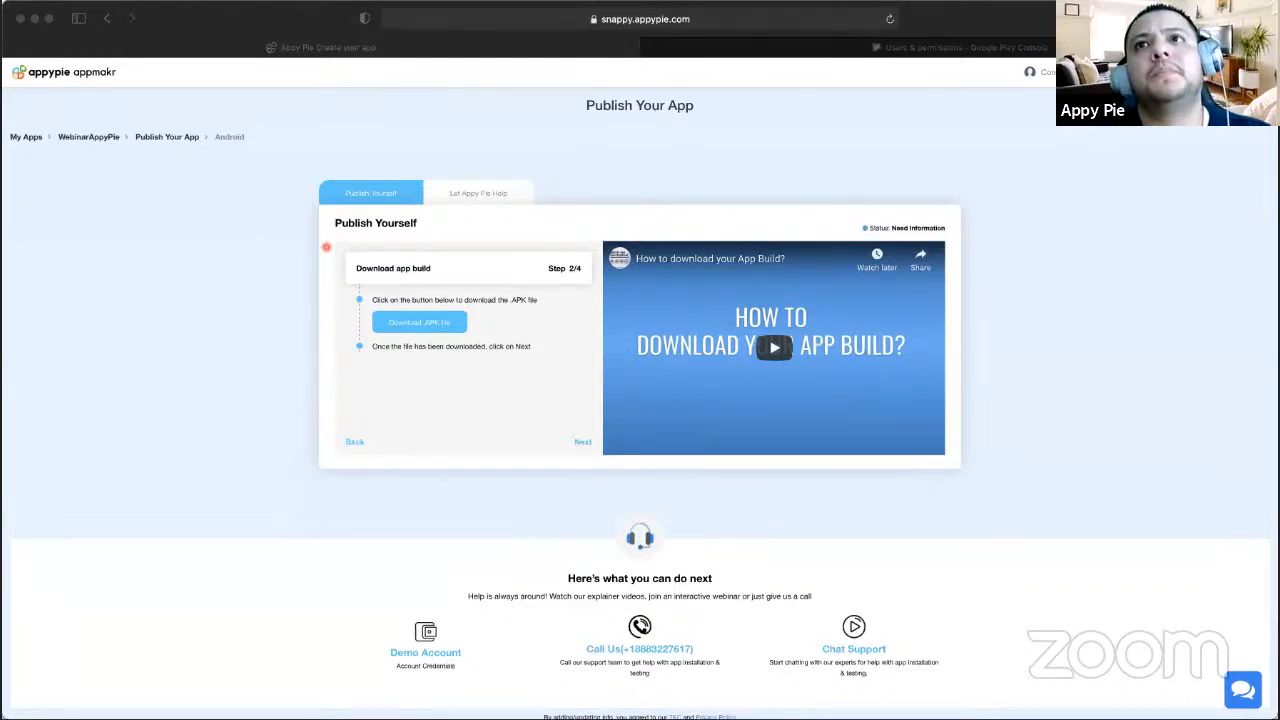
click(368, 436)
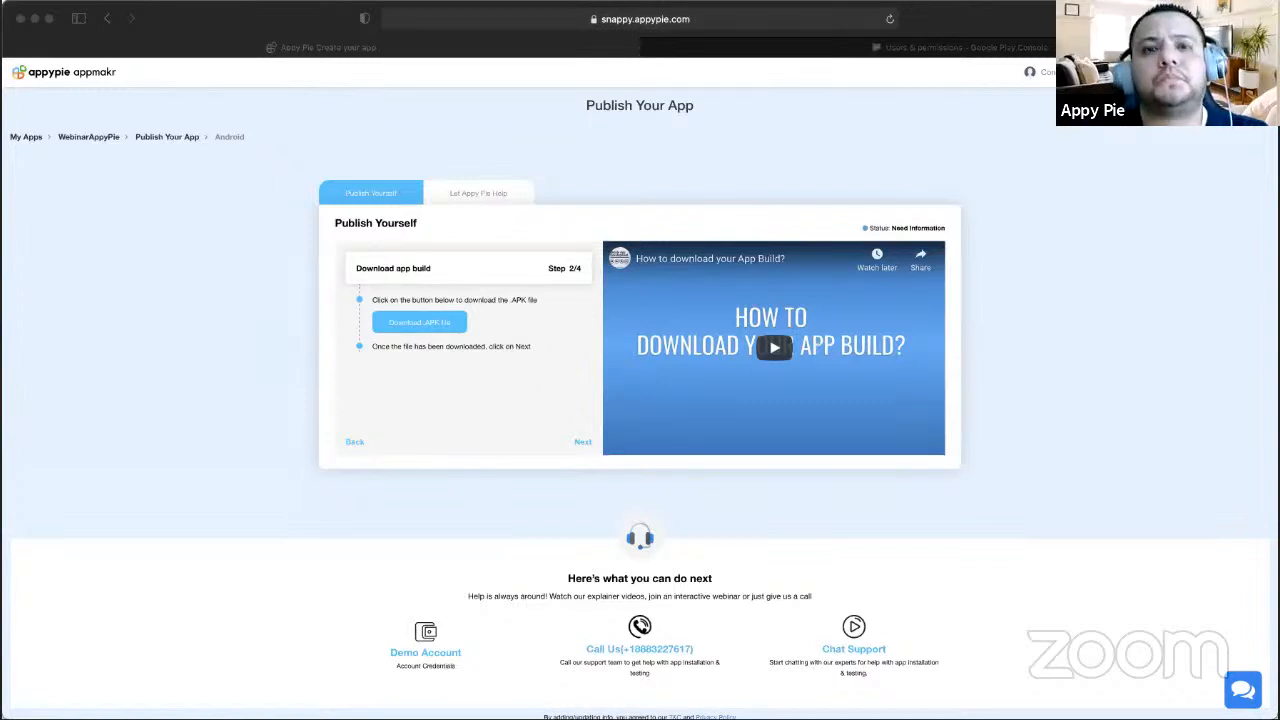
click(422, 320)
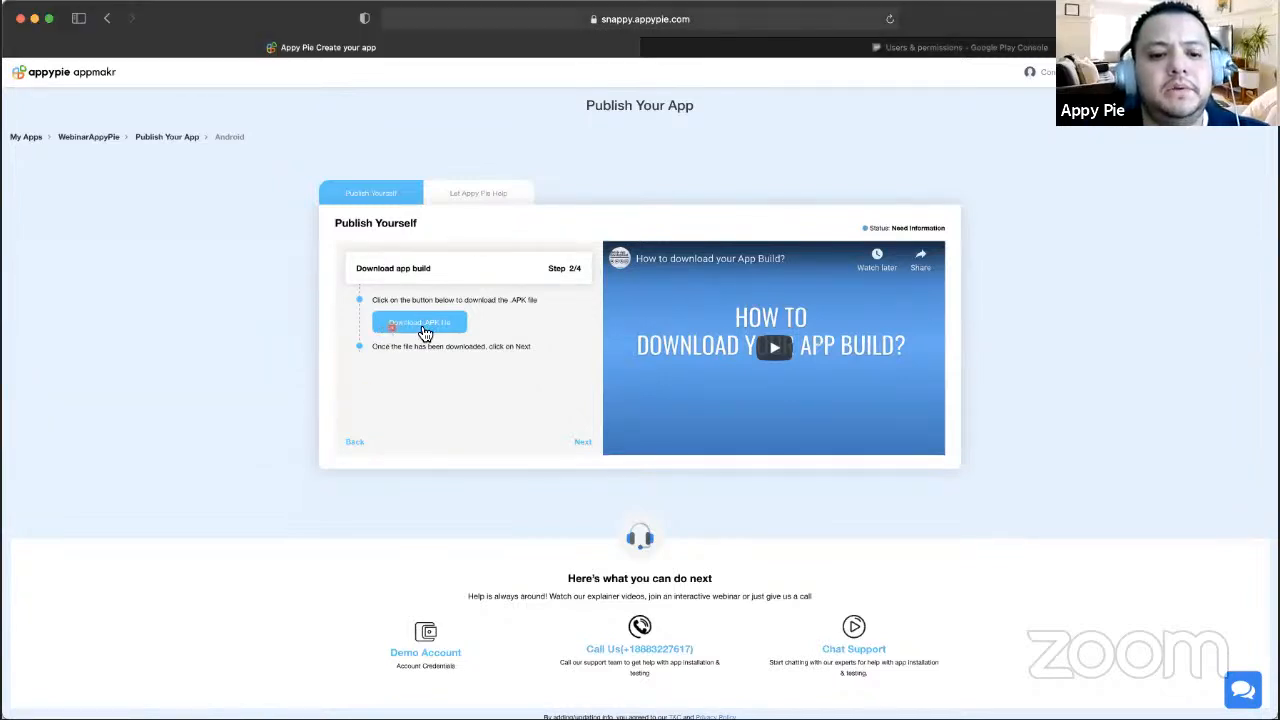
click(423, 325)
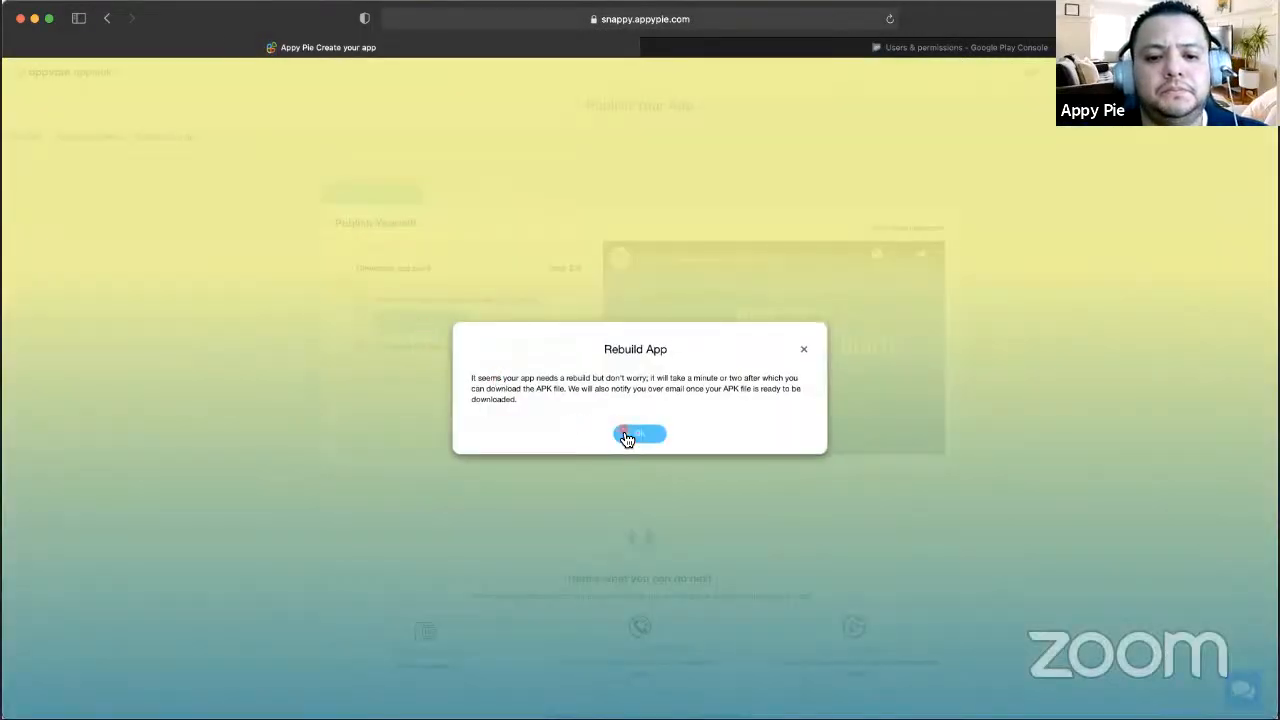
click(626, 434)
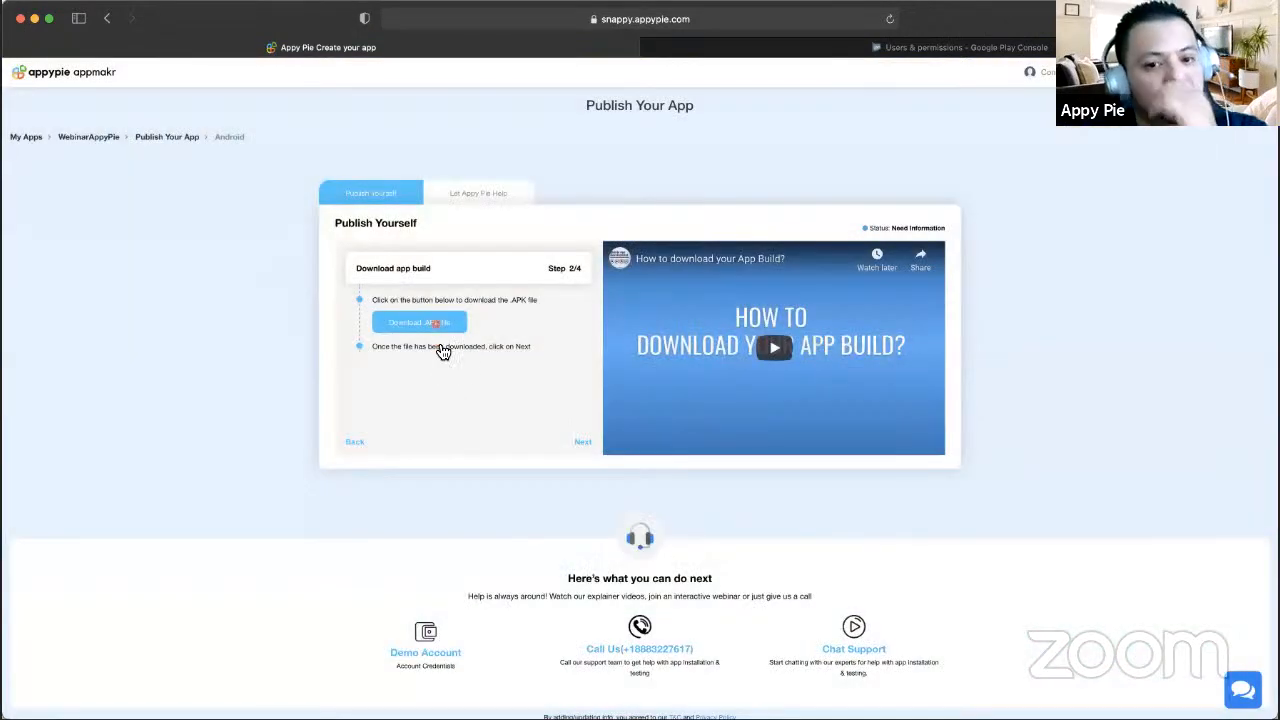
click(430, 324)
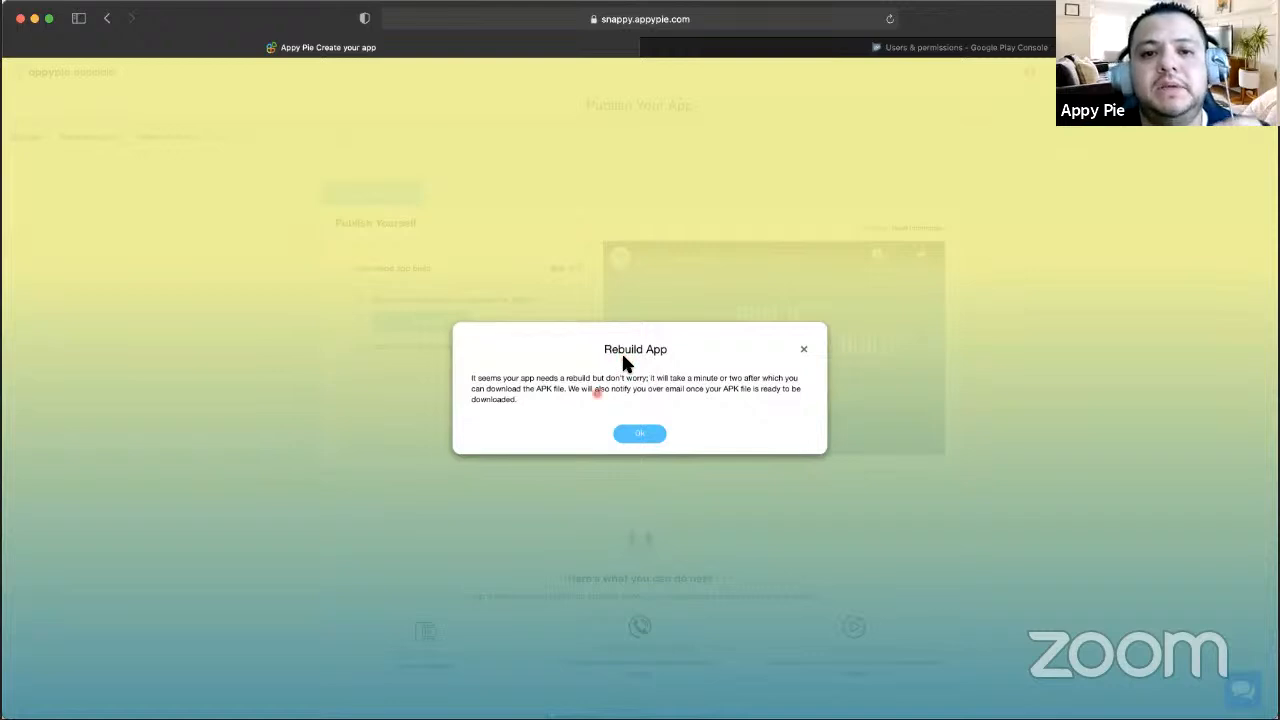
click(637, 436)
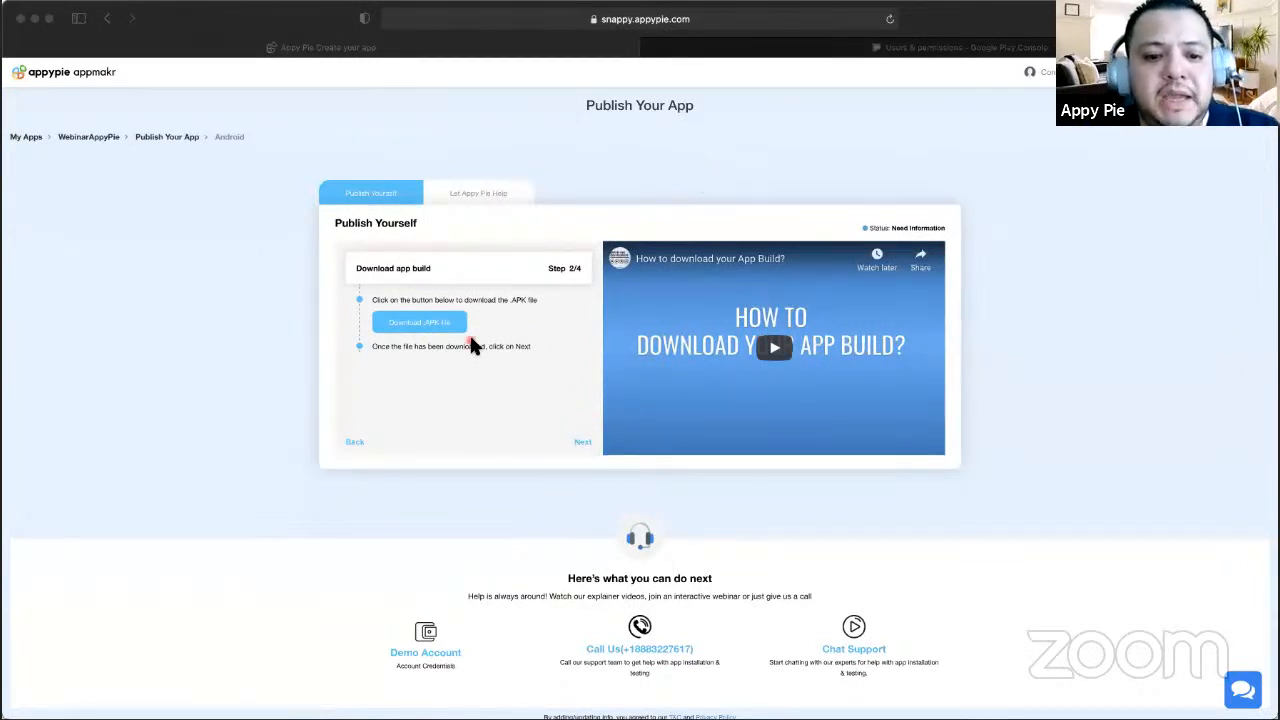
click(583, 443)
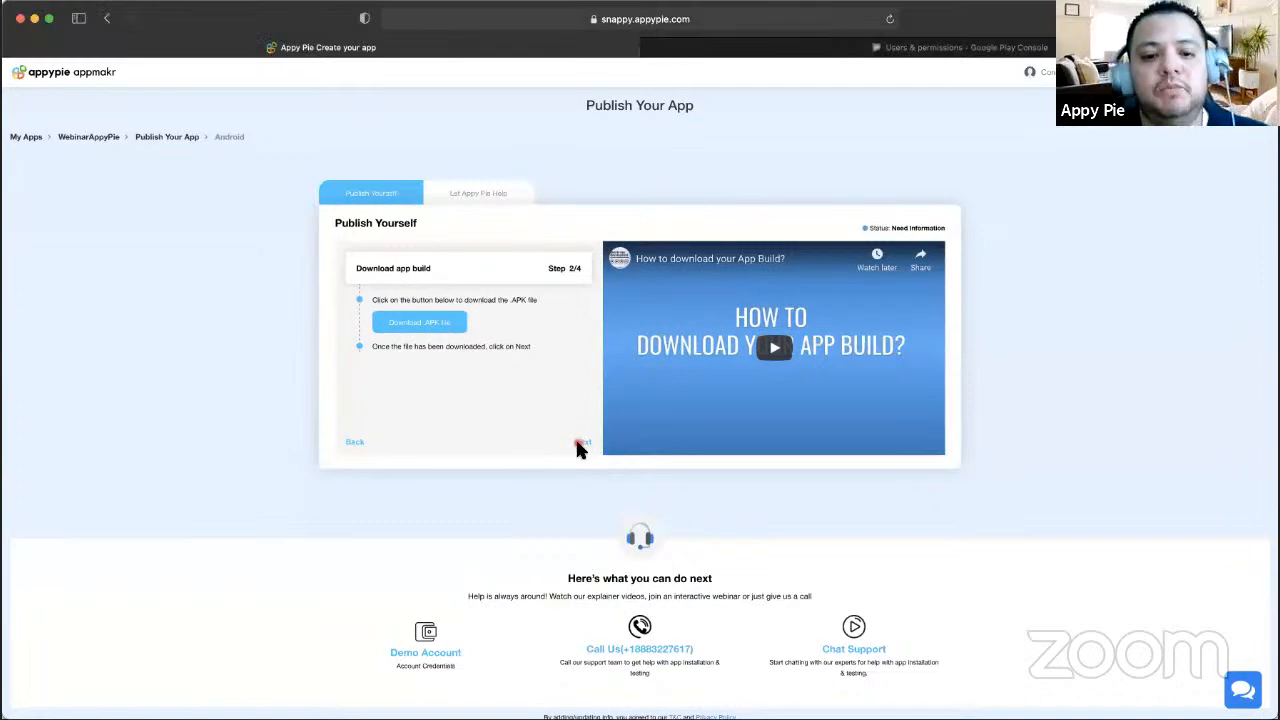
- Go to Google Play Console's All applications list
click(886, 46)
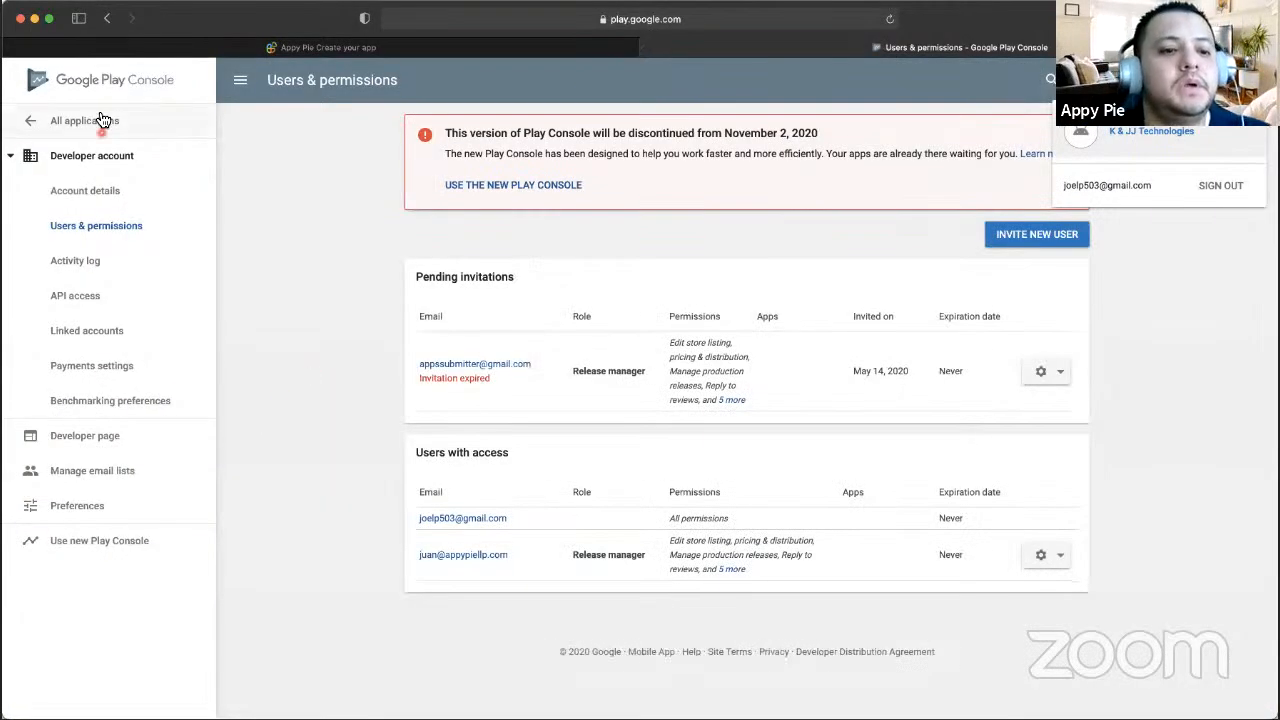
click(69, 128)
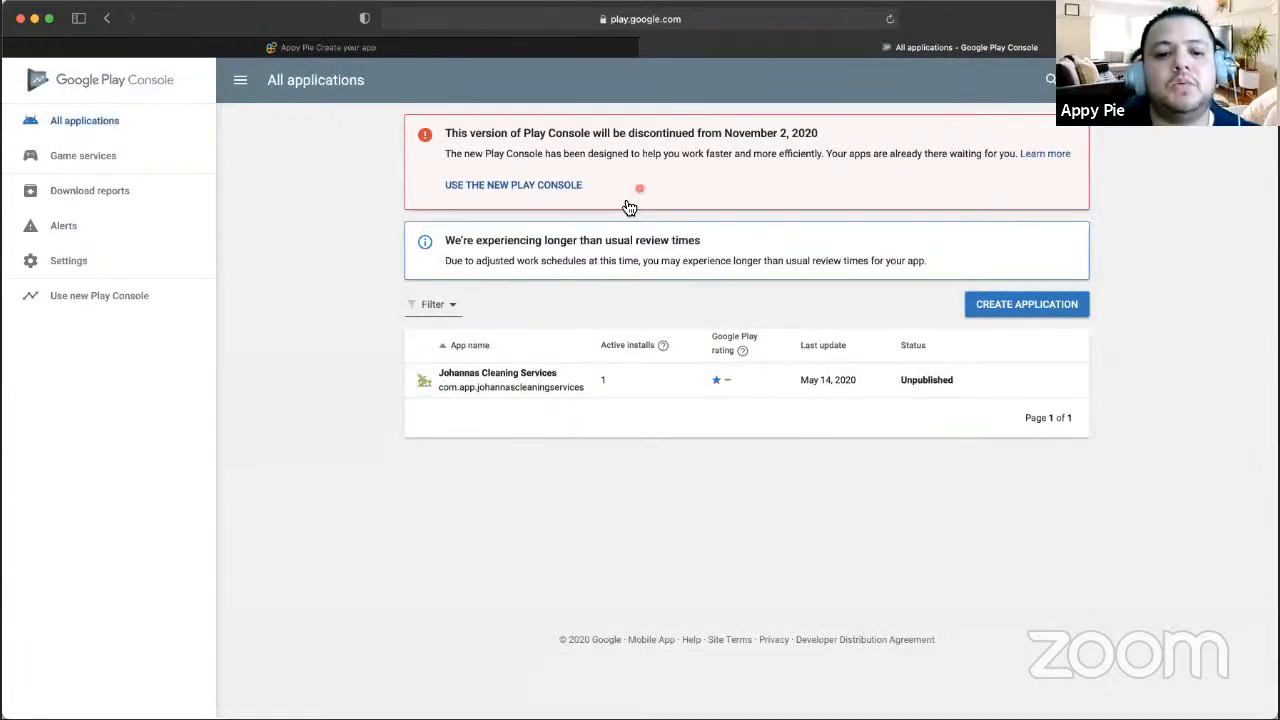
mouse_move(662, 345)
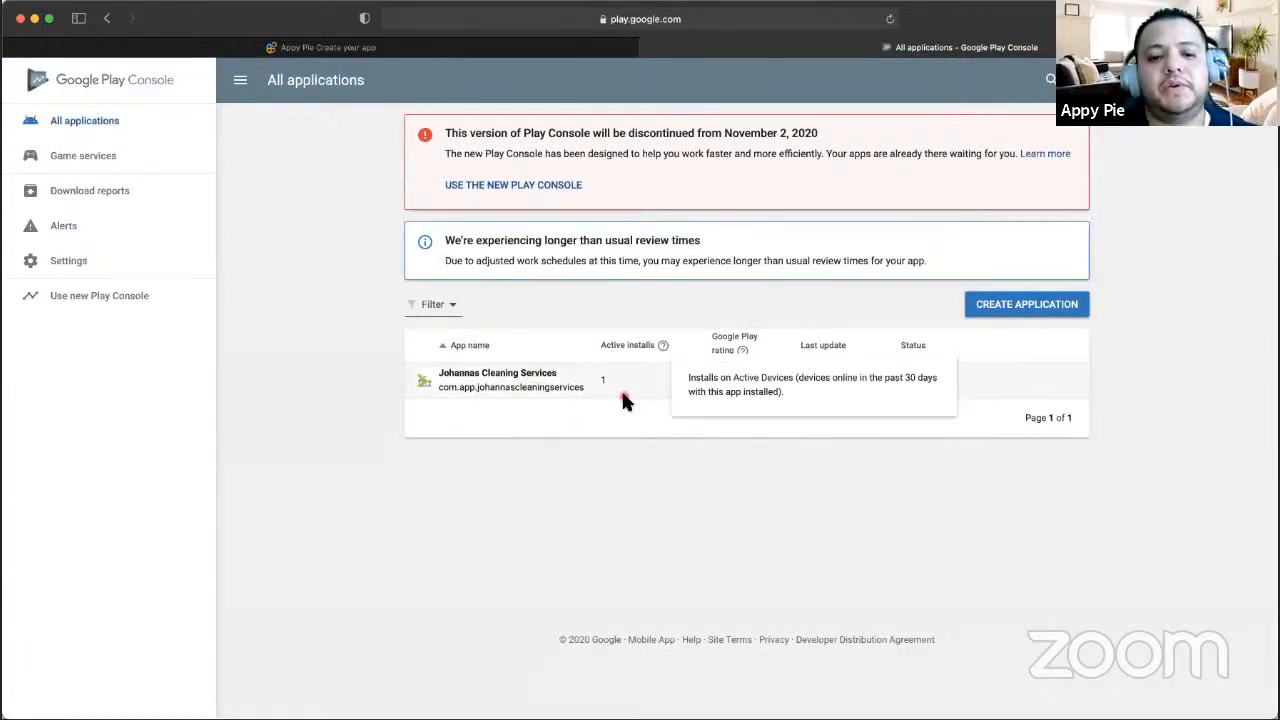
- Start a new application and paste the Appy Pie app name WebinarAppyPie as its title
click(1010, 312)
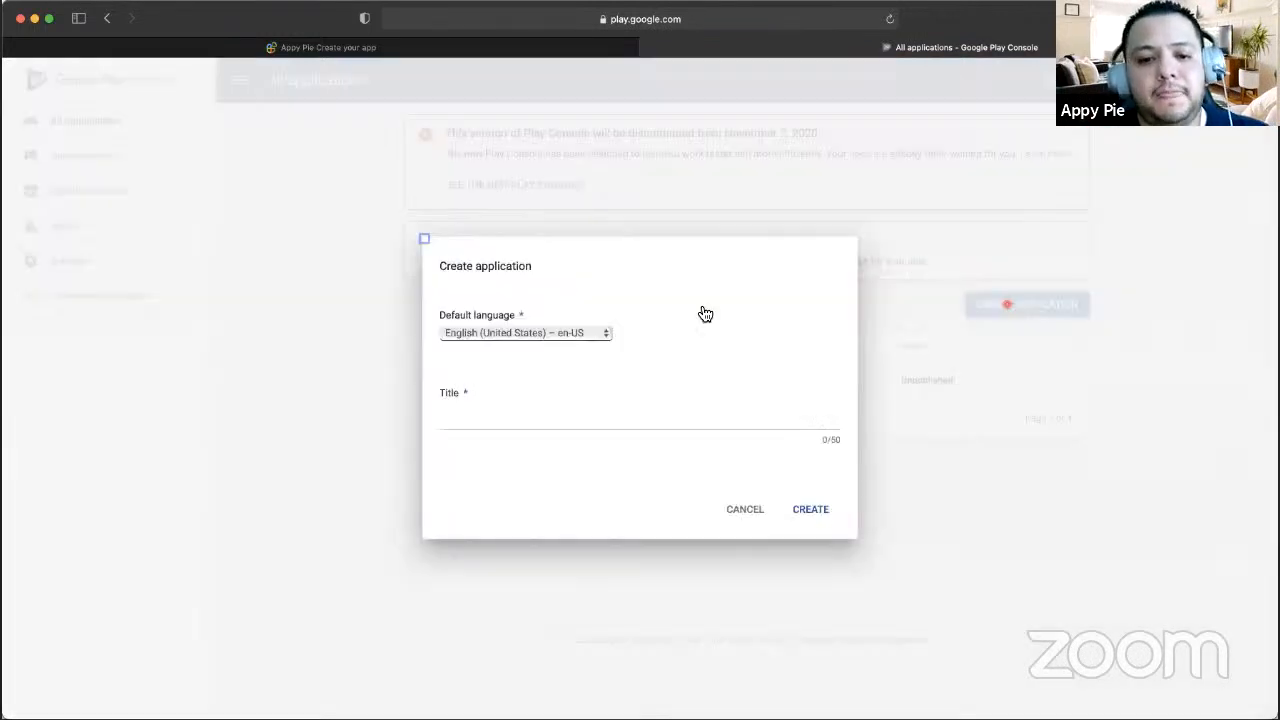
click(520, 423)
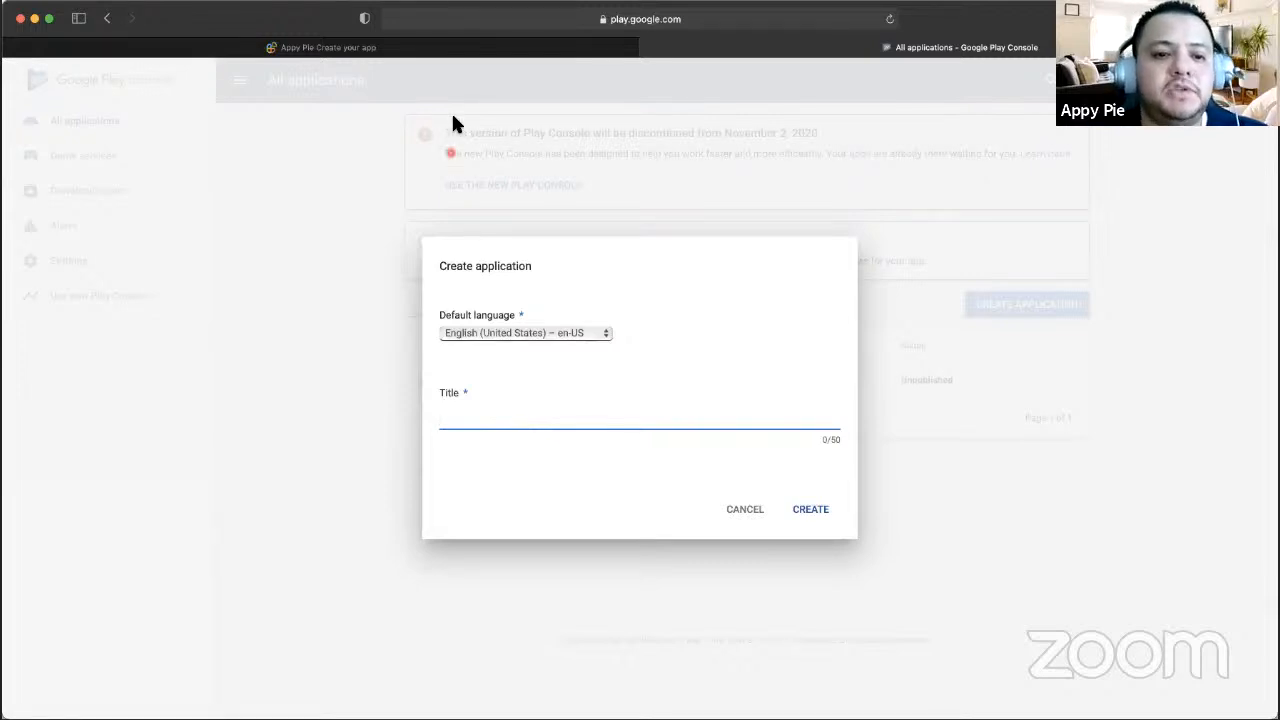
click(474, 49)
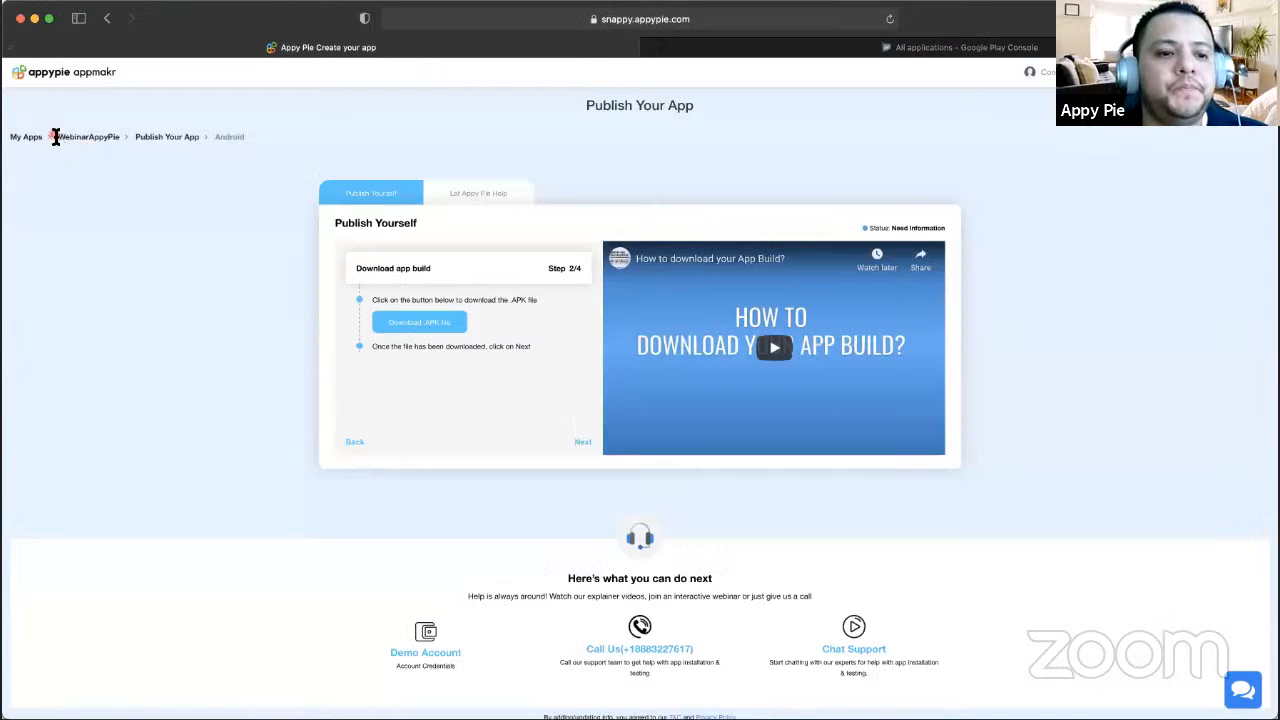
drag(55, 137, 118, 141)
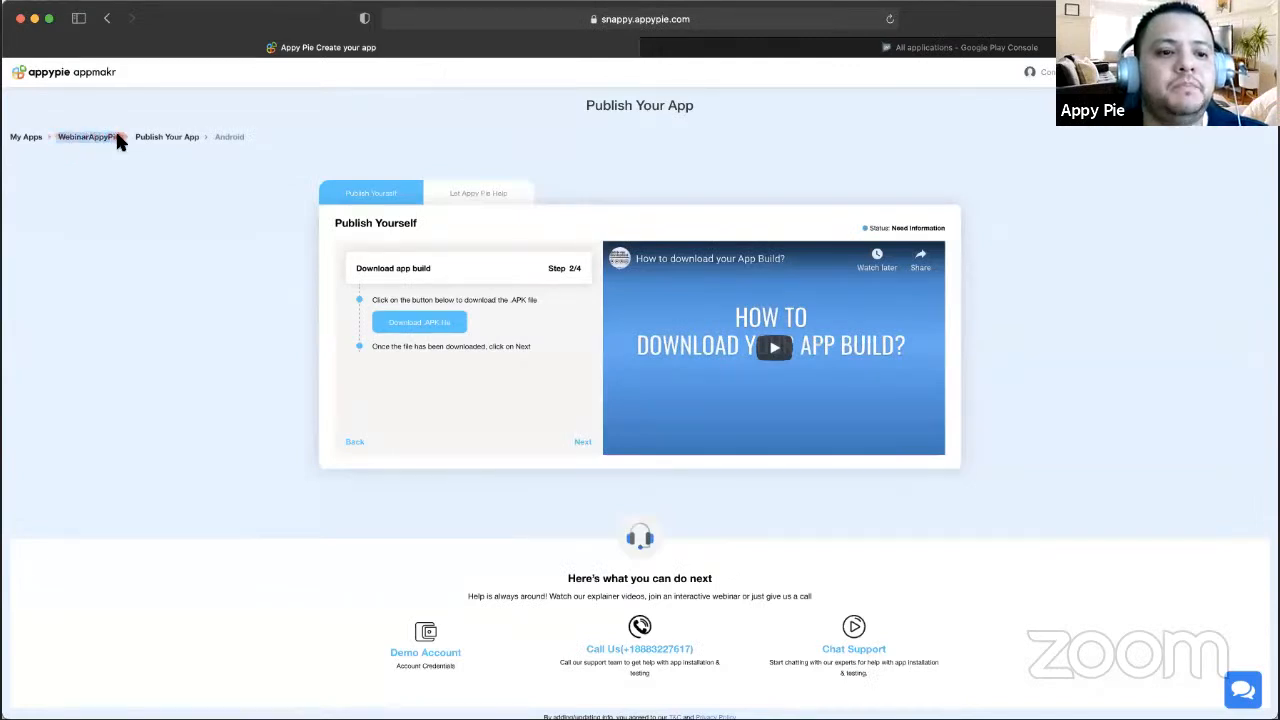
key(super+c)
click(786, 49)
key(super+v)
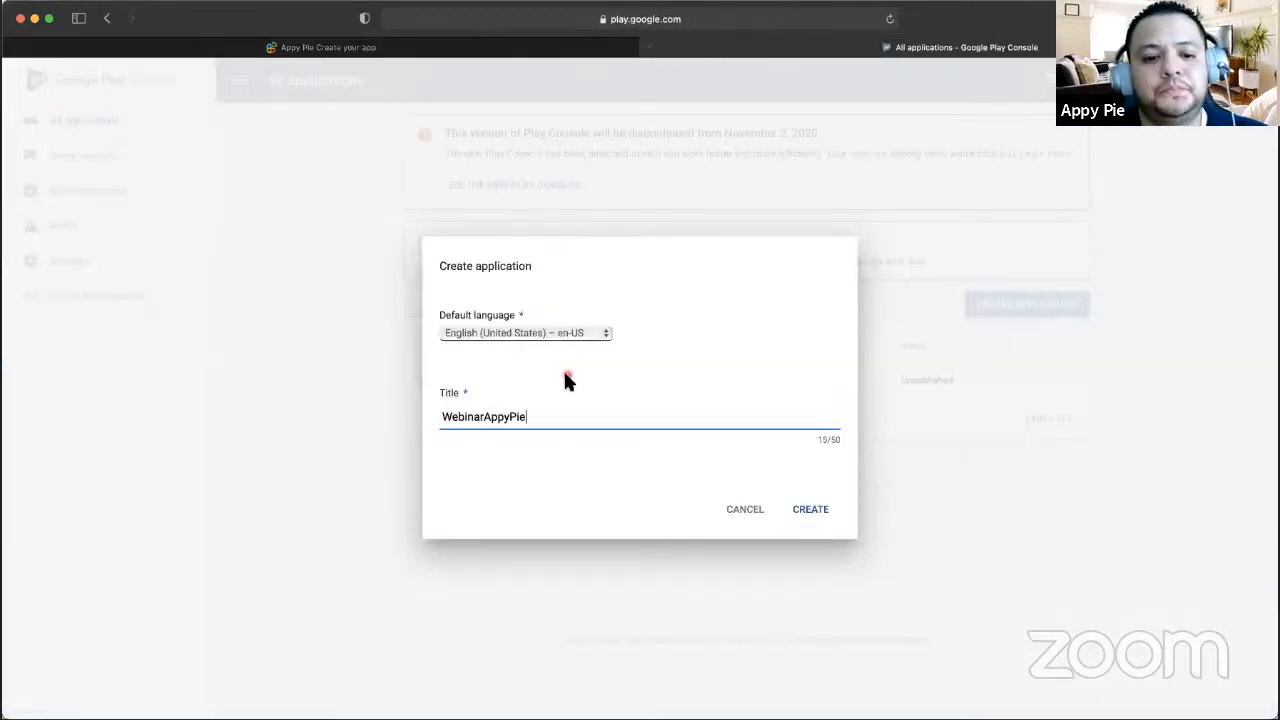
- Keep English (United States) as the default language and create the application
click(607, 334)
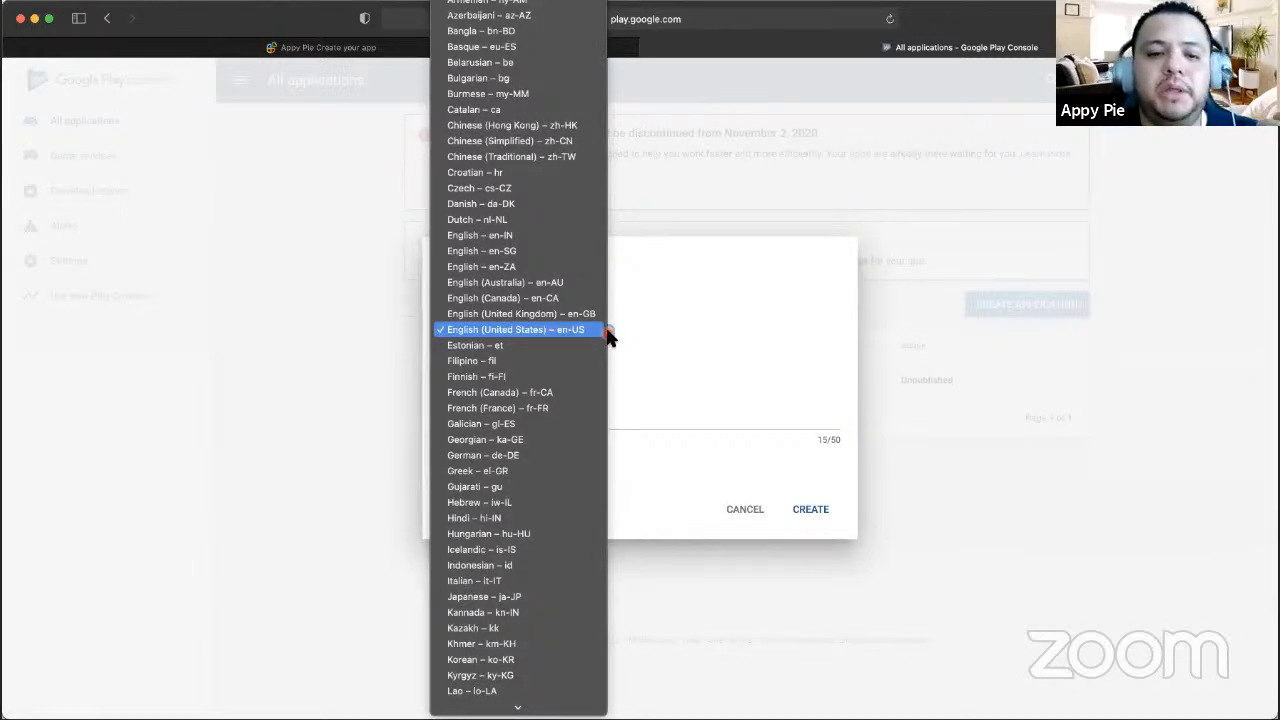
scroll(545, 533, down, 5)
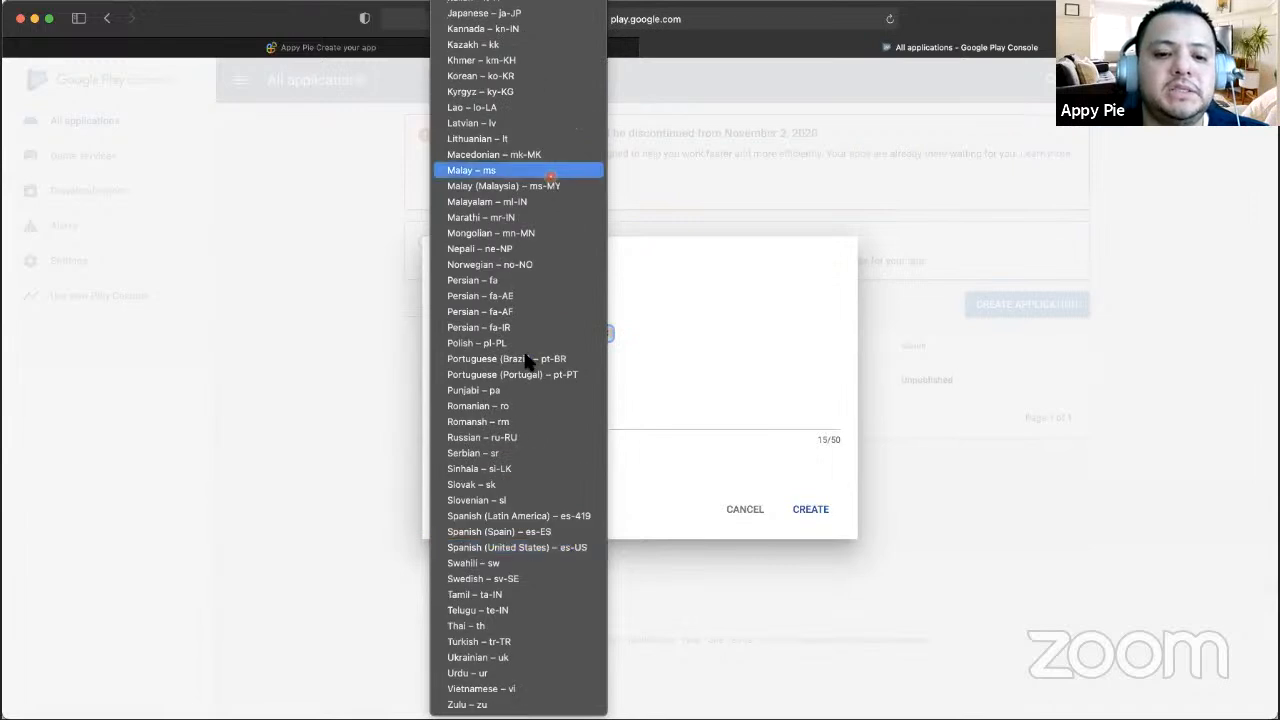
scroll(513, 508, up, 5)
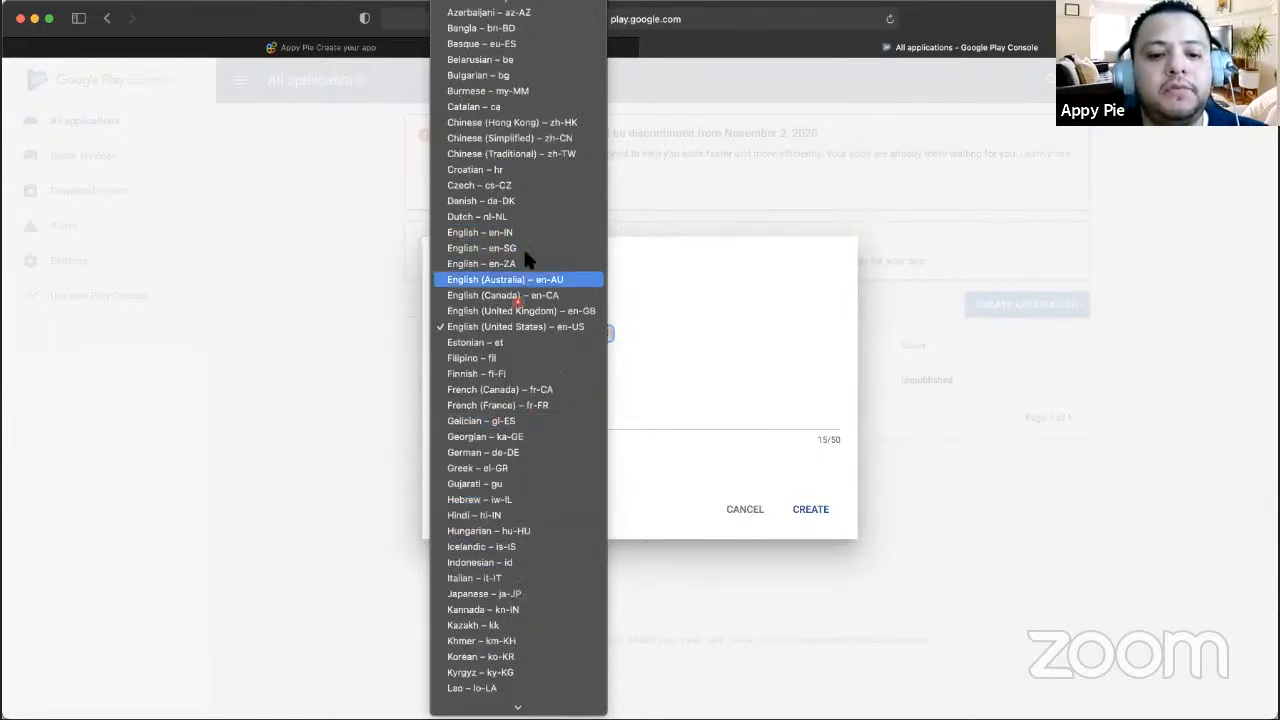
click(503, 325)
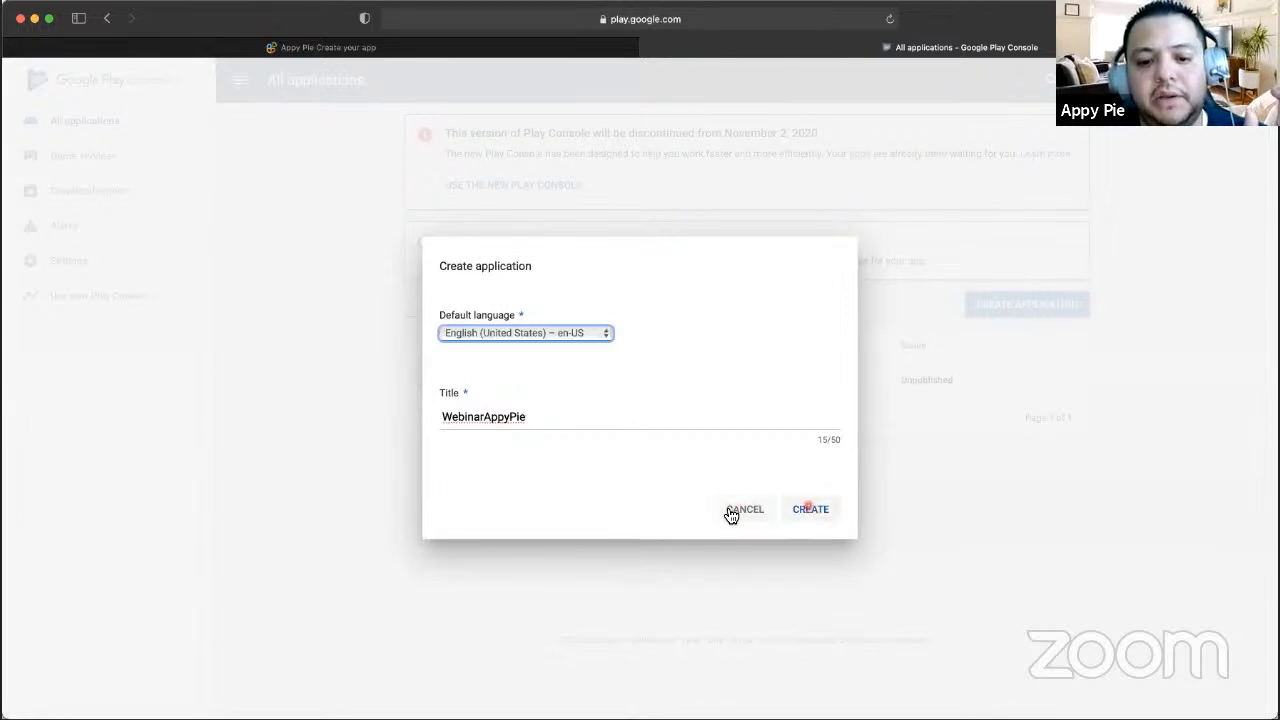
click(815, 510)
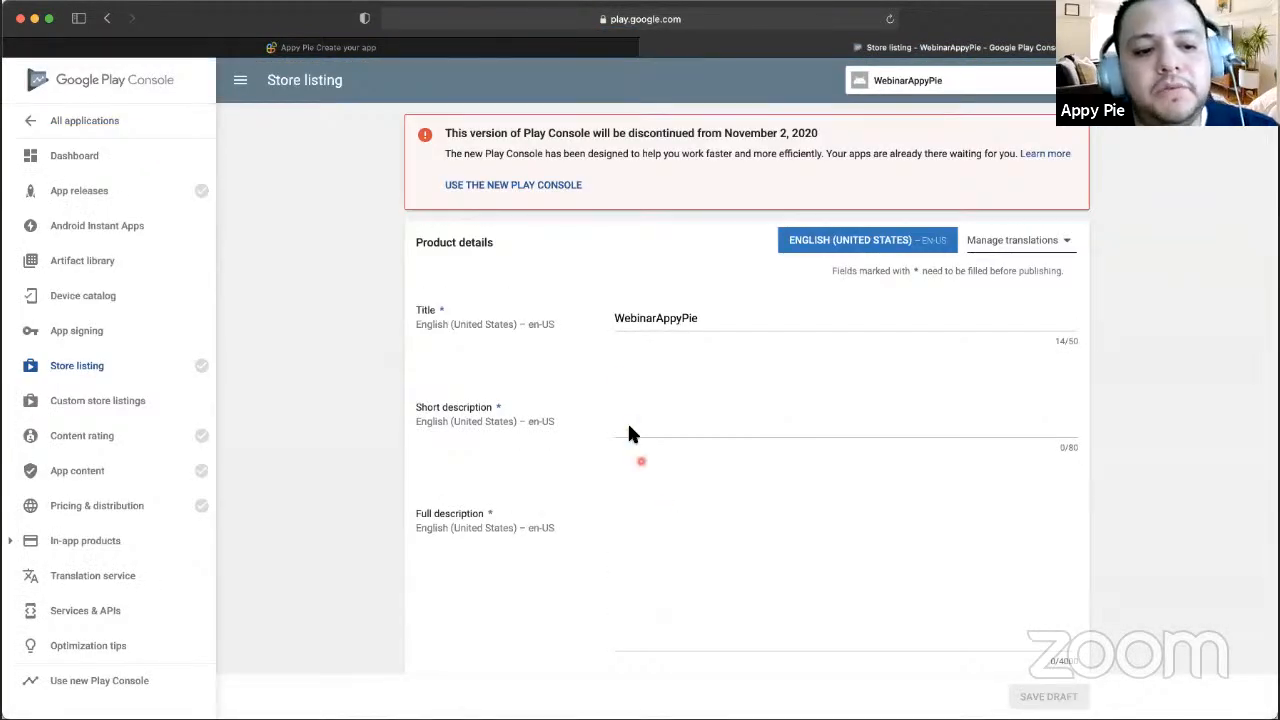
- Enter 'Short Description' as the short description and 'Full description' as the full description
scroll(622, 390, down, 3)
scroll(619, 378, up, 3)
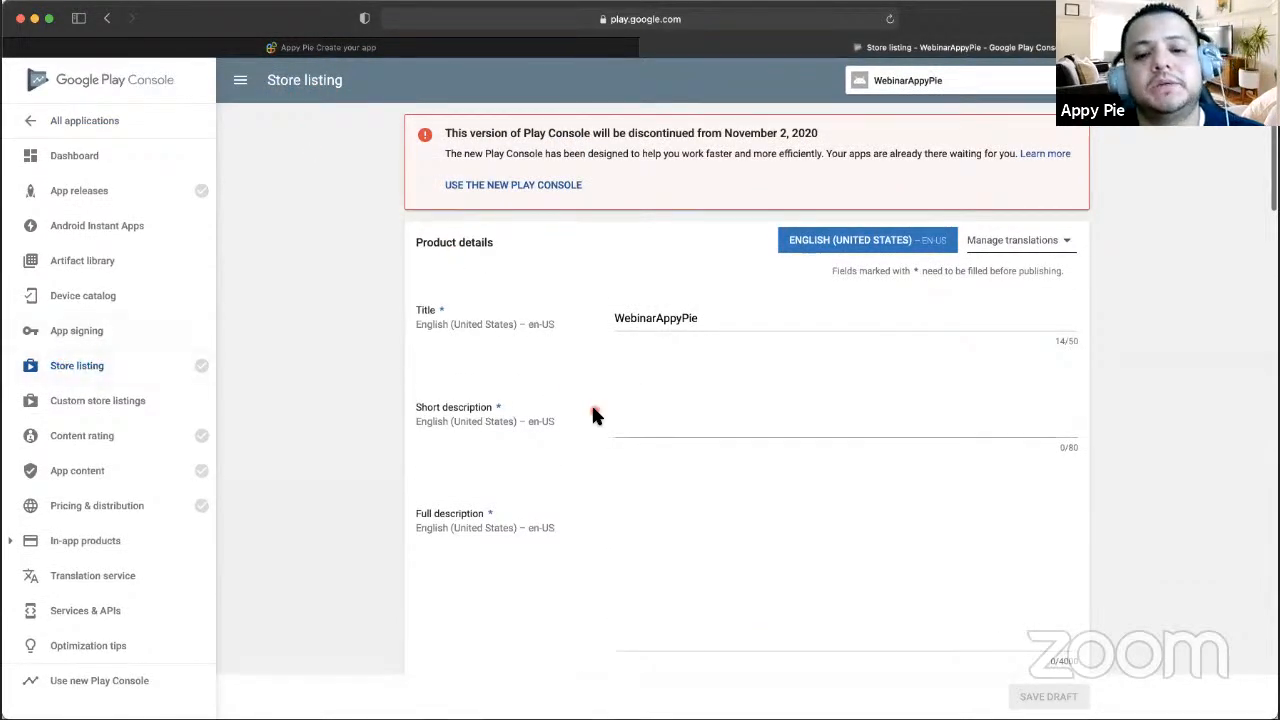
scroll(591, 402, down, 3)
click(646, 304)
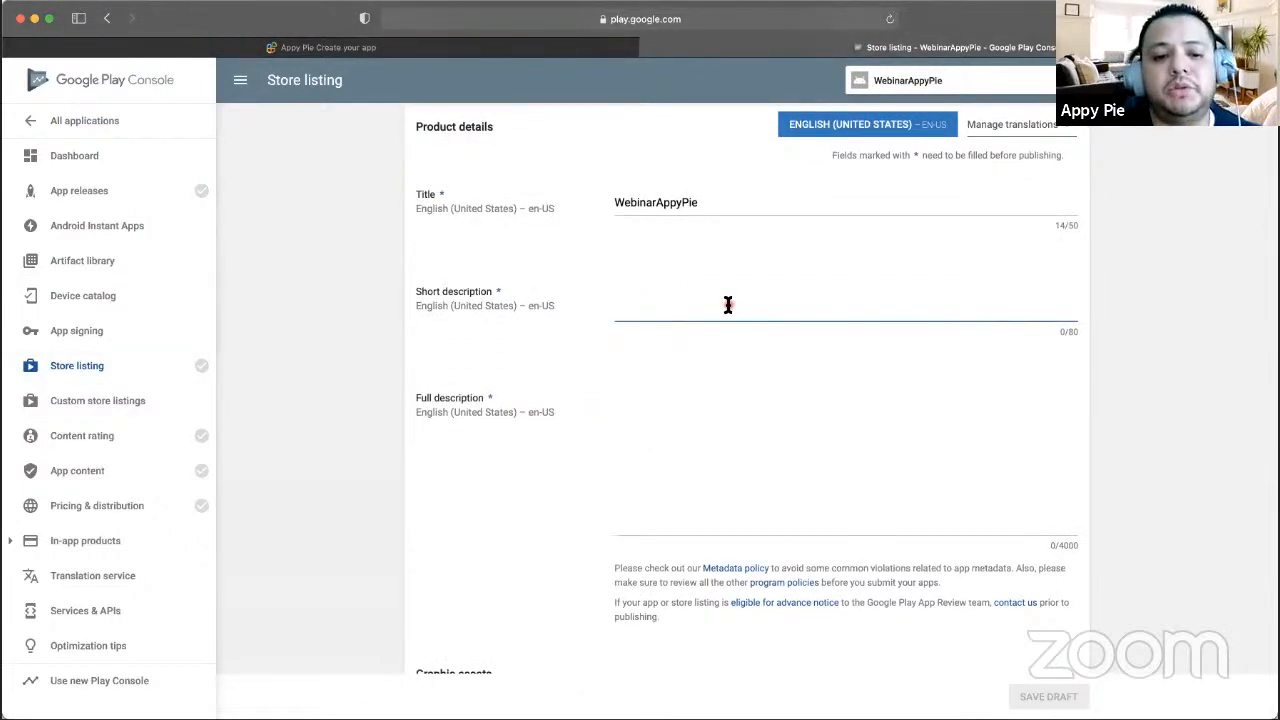
text(Shor)
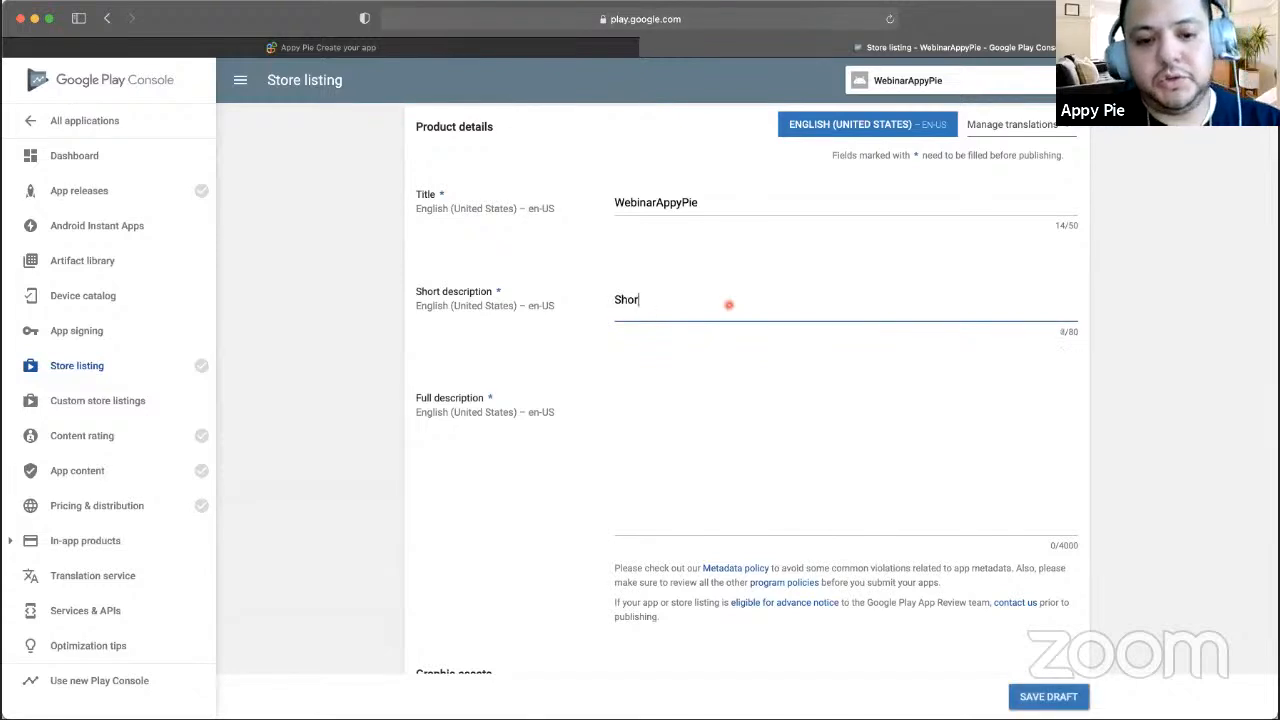
text(t Description)
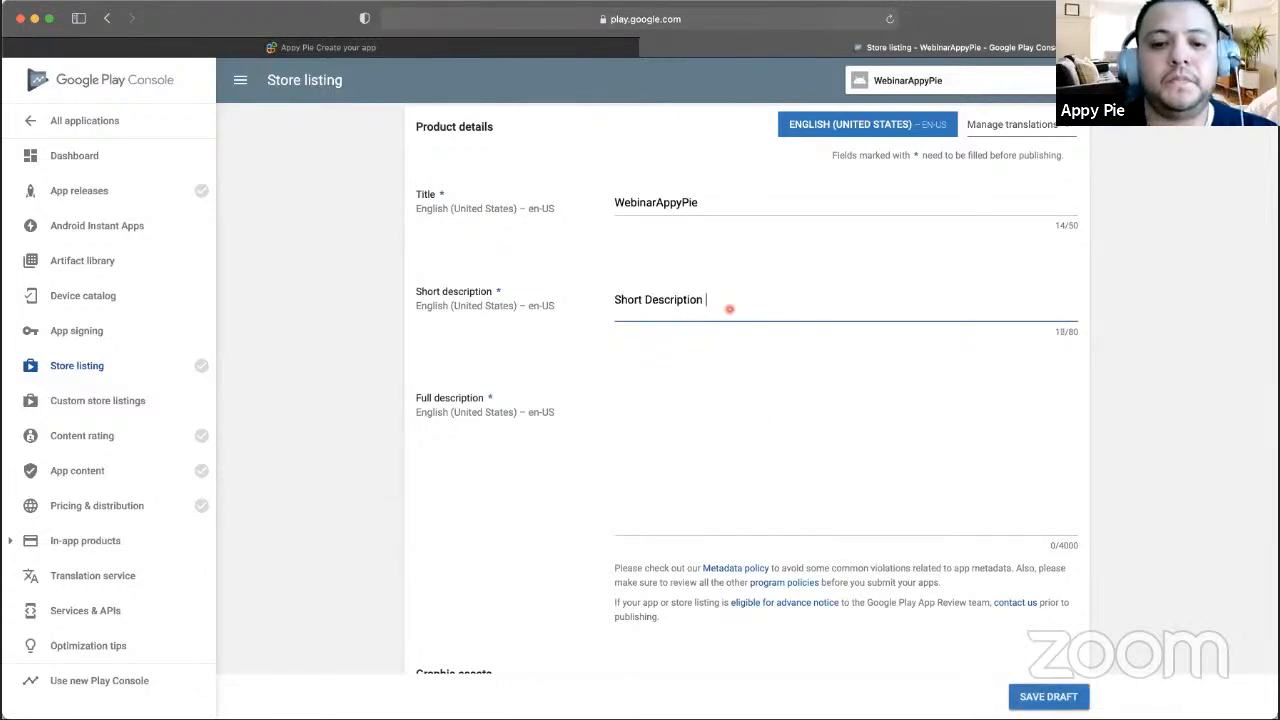
click(737, 399)
text(Fu)
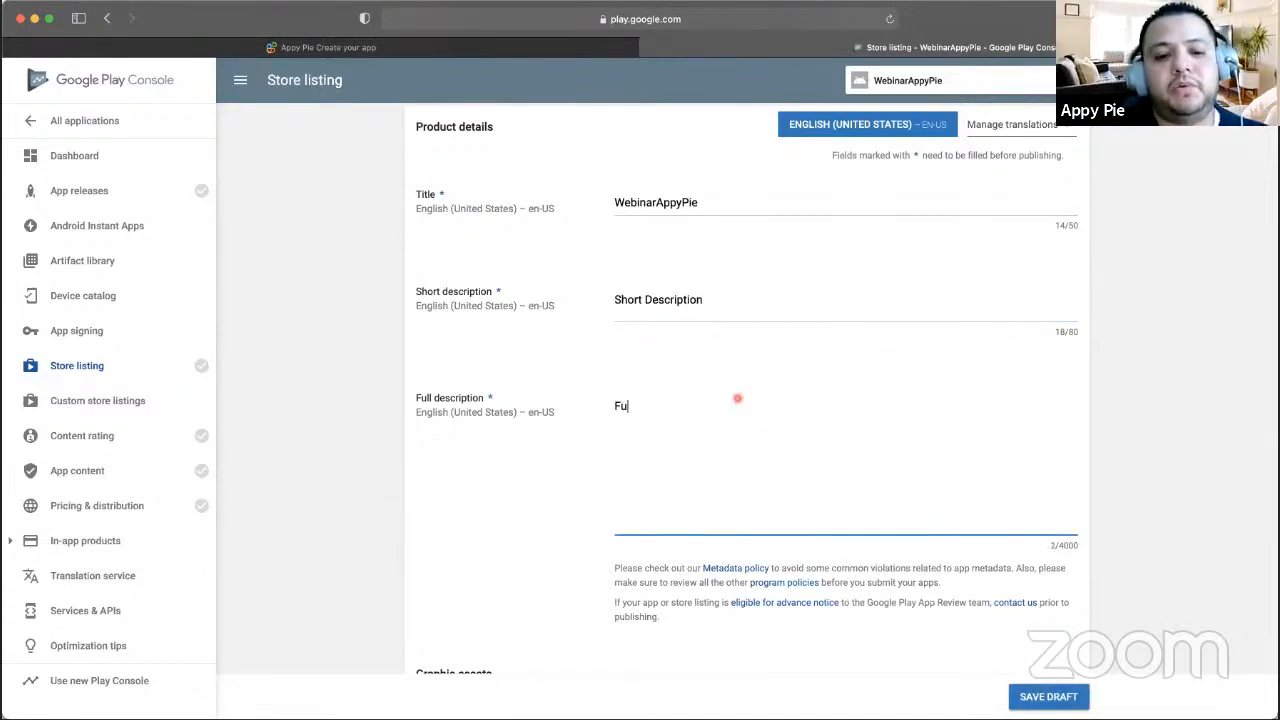
text(ll description)
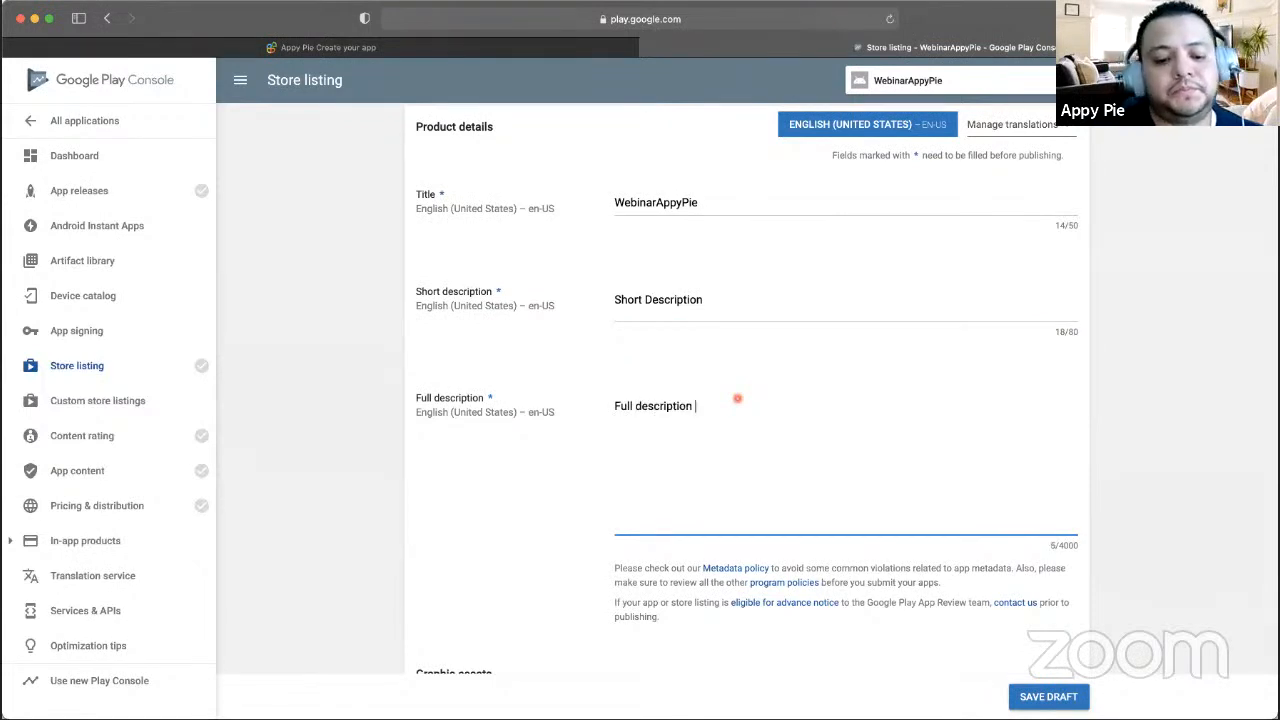
scroll(735, 462, down, 1)
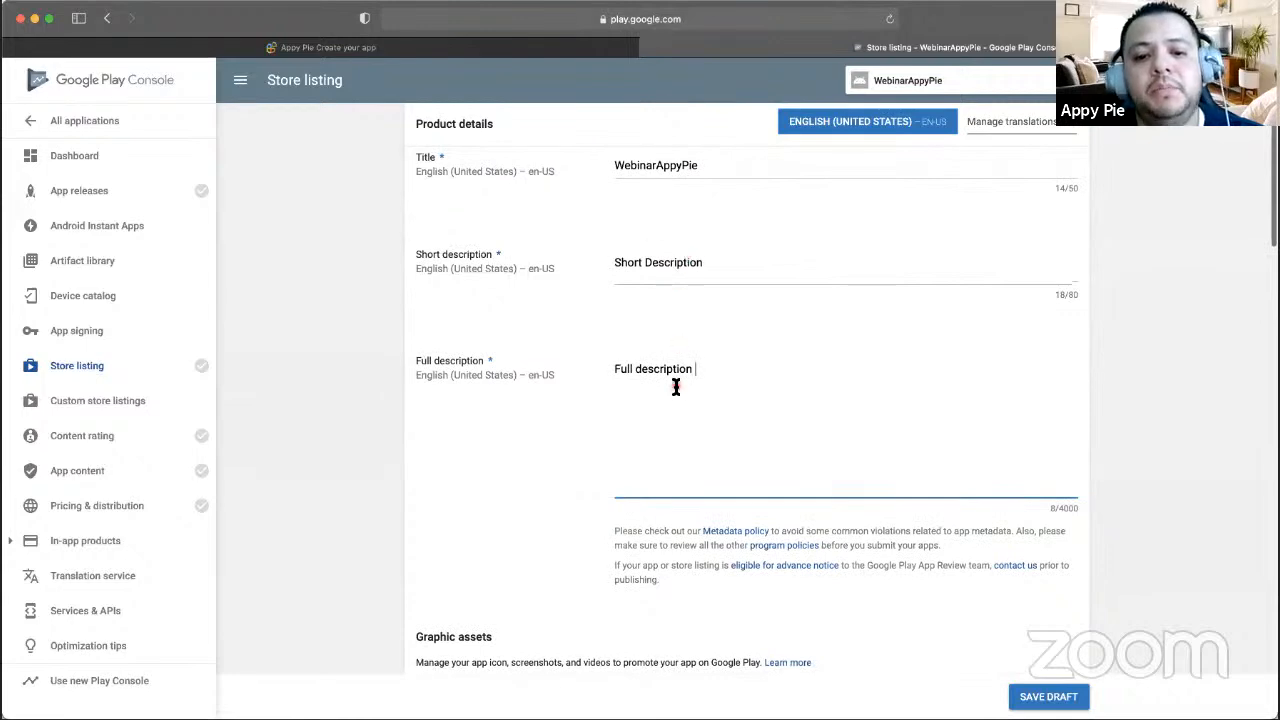
- Upload the dark blue Webina pencil logo as the store listing's hi-res icon
scroll(677, 289, down, 2)
scroll(651, 328, up, 2)
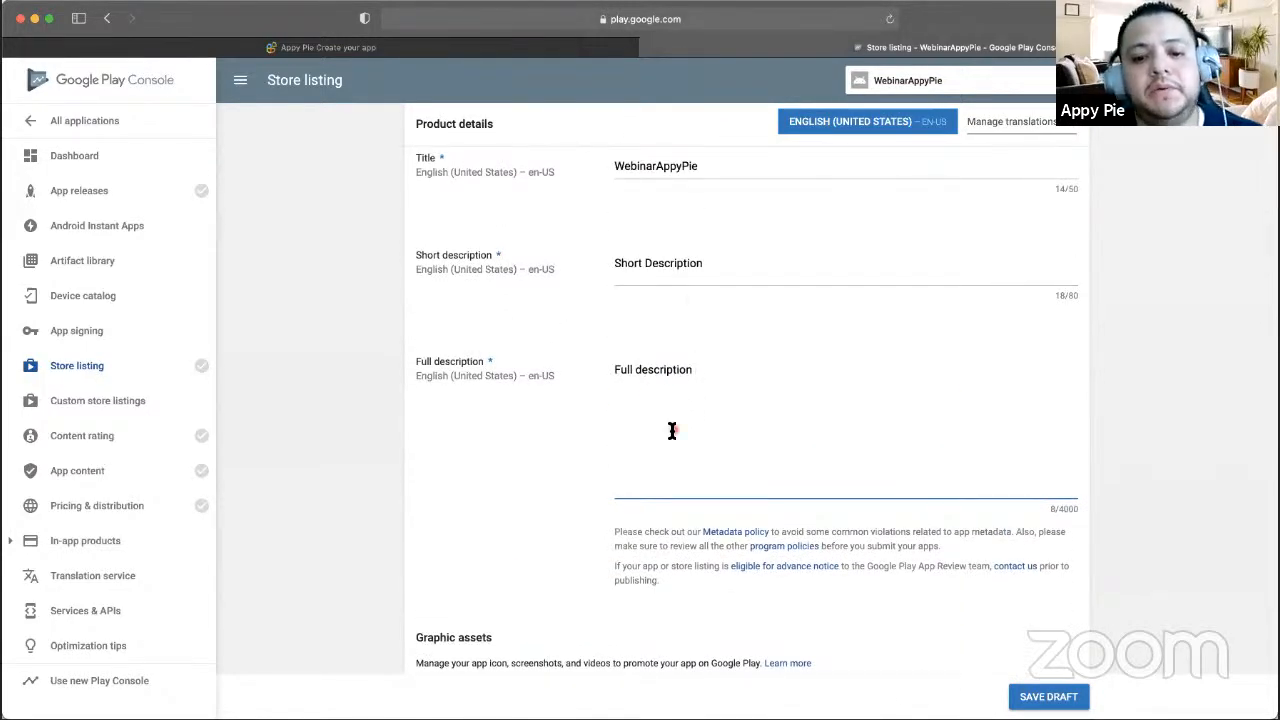
scroll(672, 430, down, 2)
scroll(711, 380, down, 1)
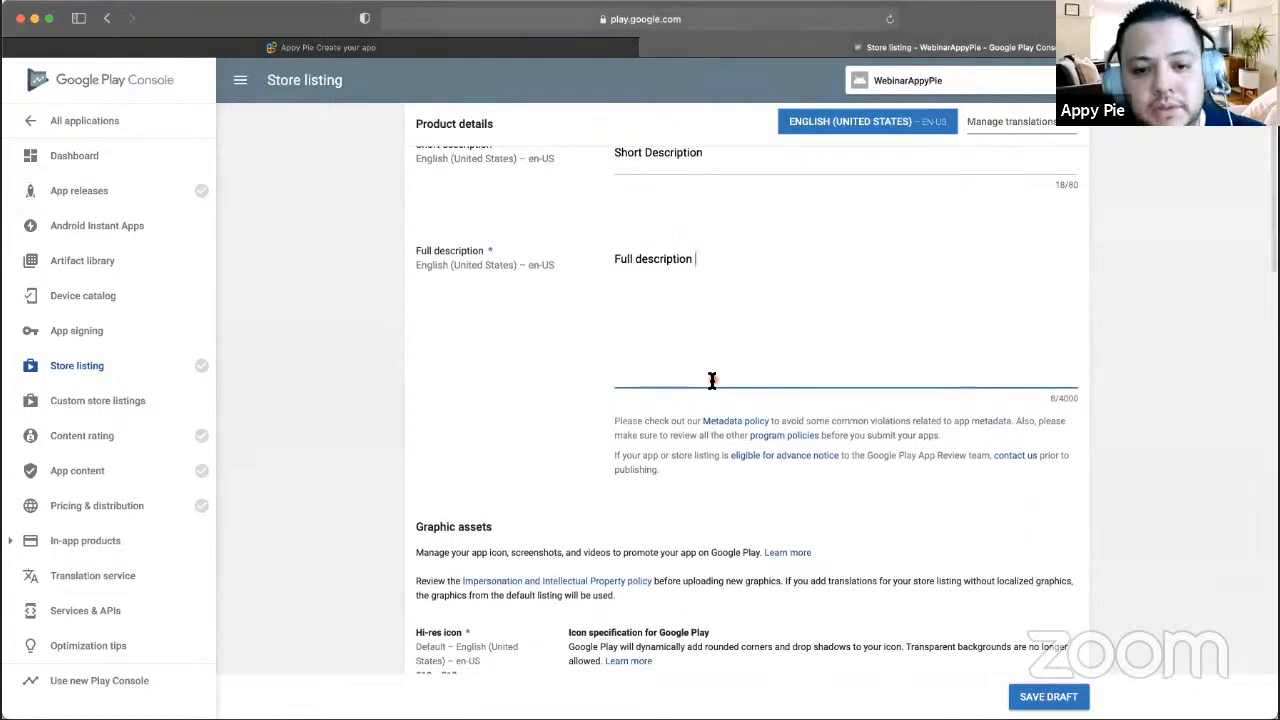
scroll(711, 374, down, 3)
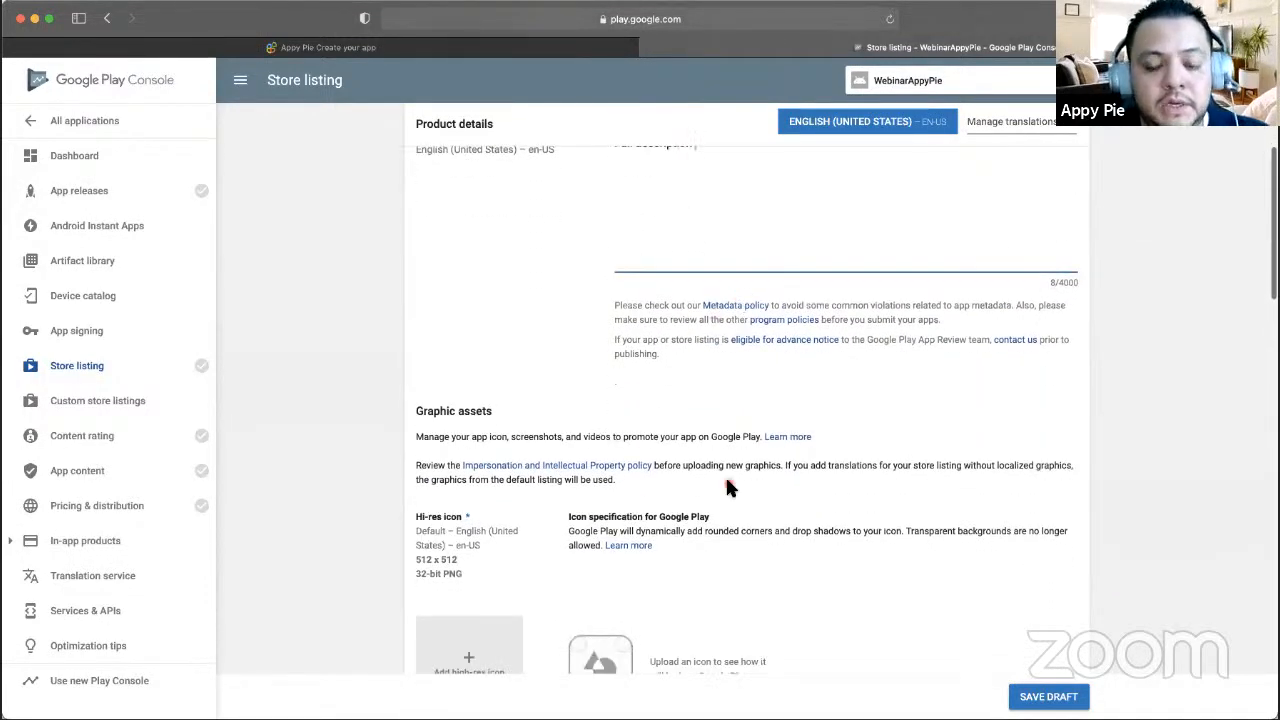
scroll(727, 487, down, 6)
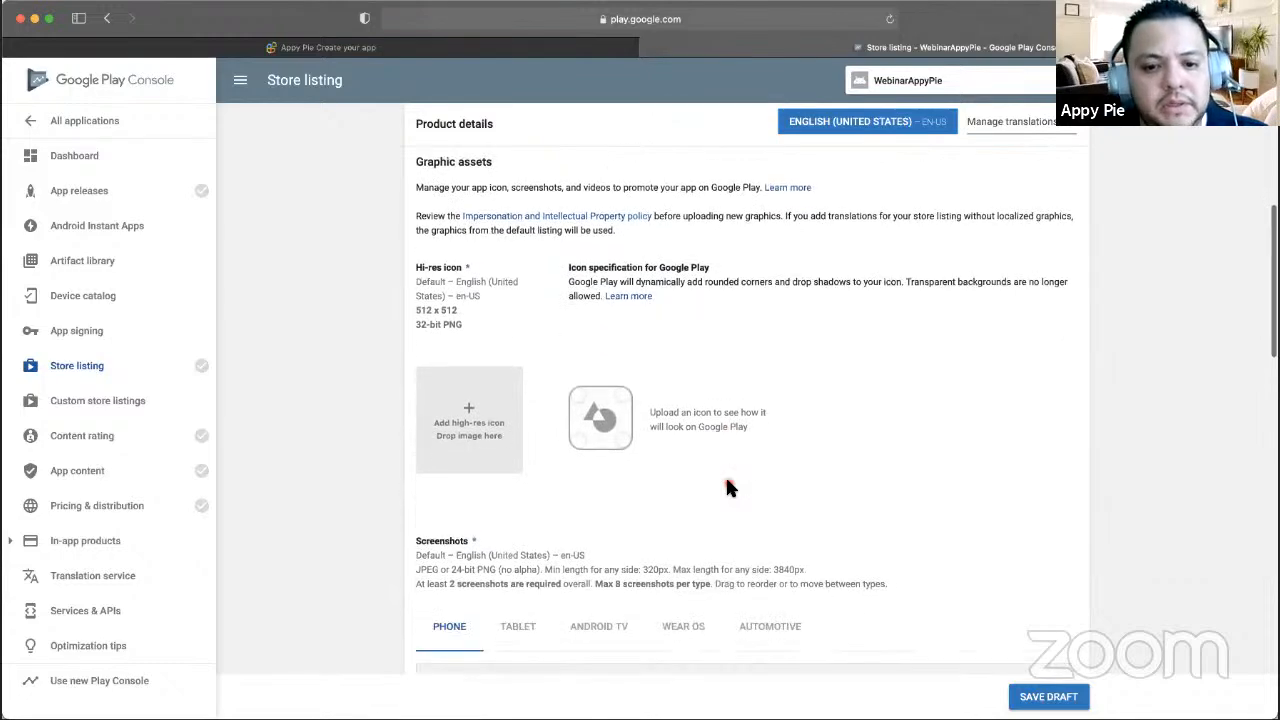
scroll(727, 487, up, 5)
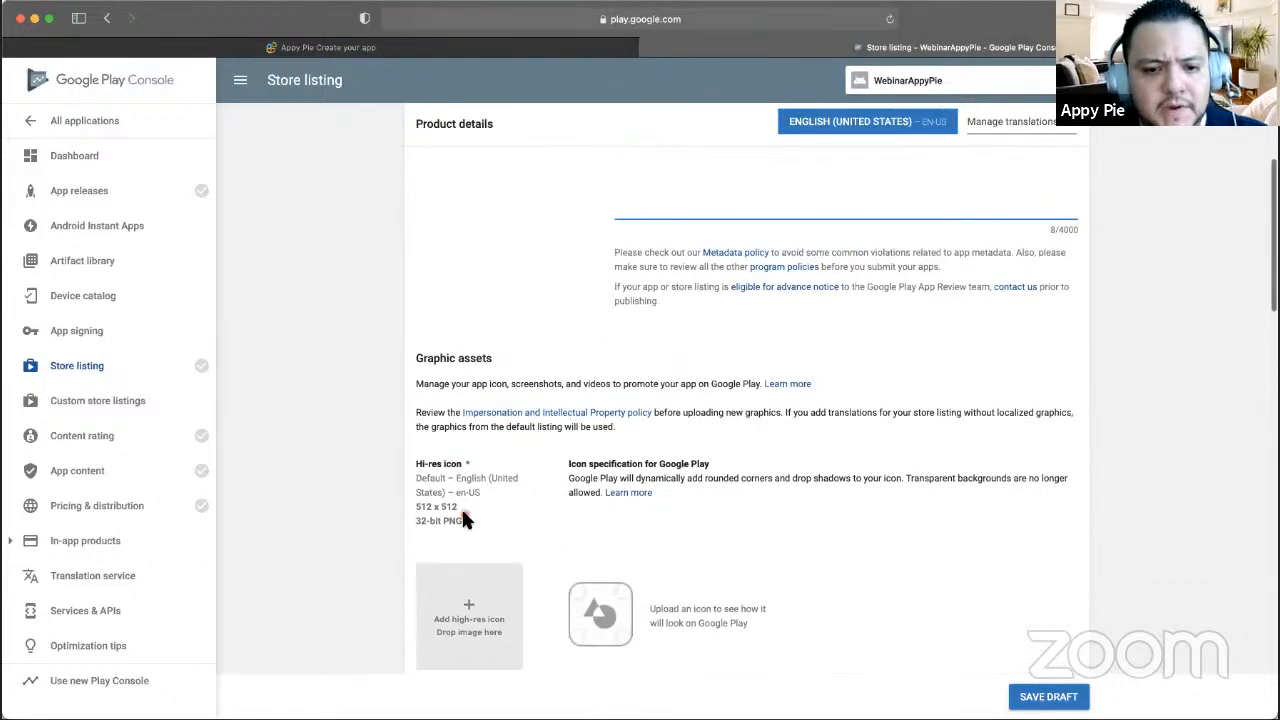
scroll(461, 516, up, 3)
scroll(494, 434, down, 4)
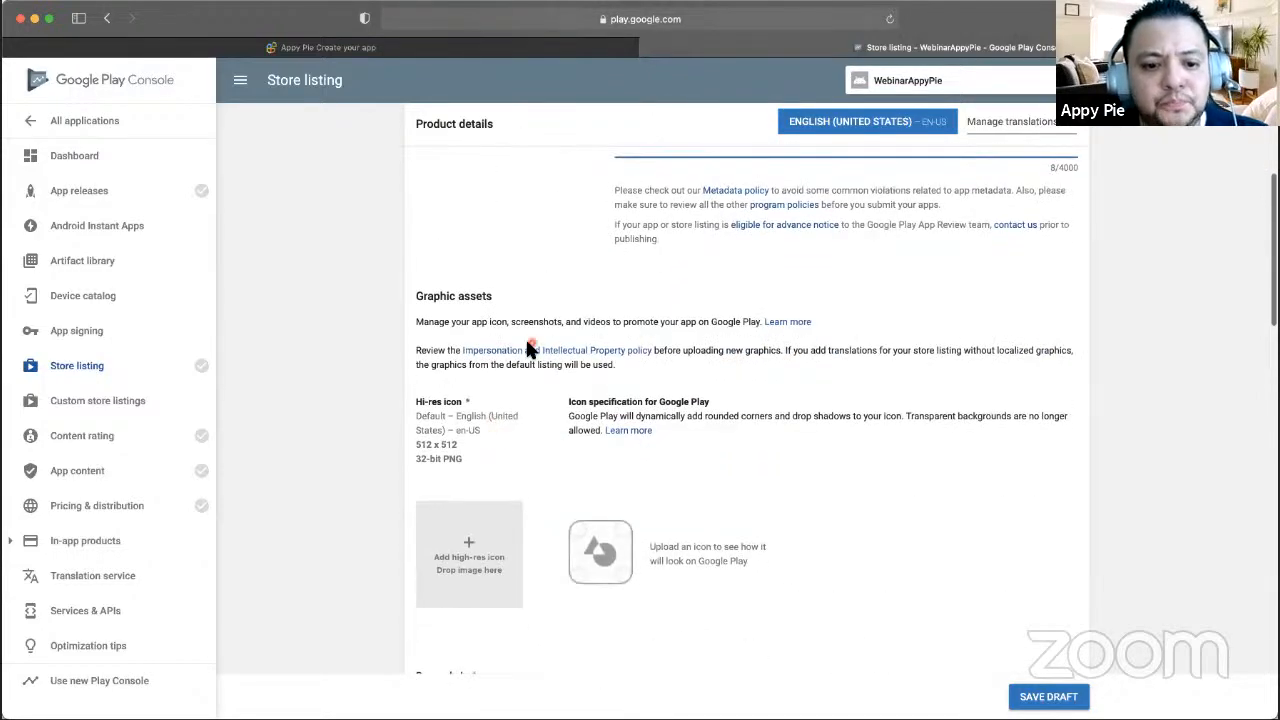
scroll(495, 415, down, 3)
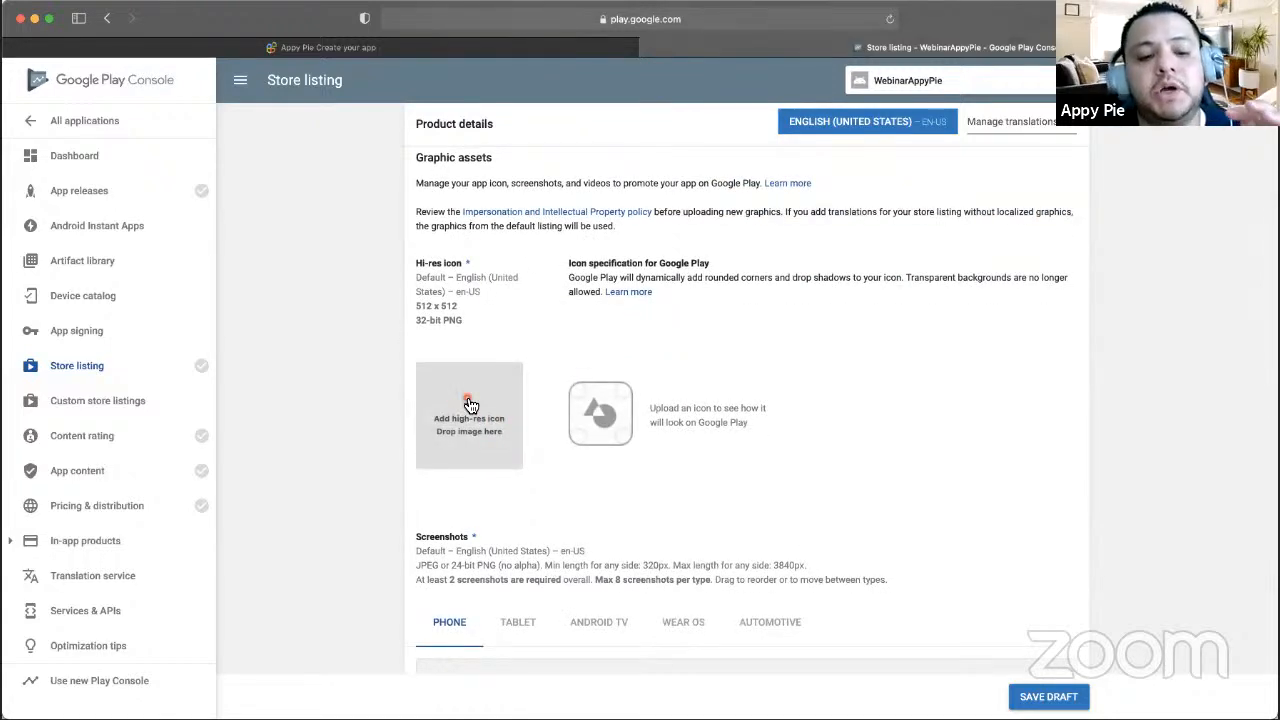
click(434, 48)
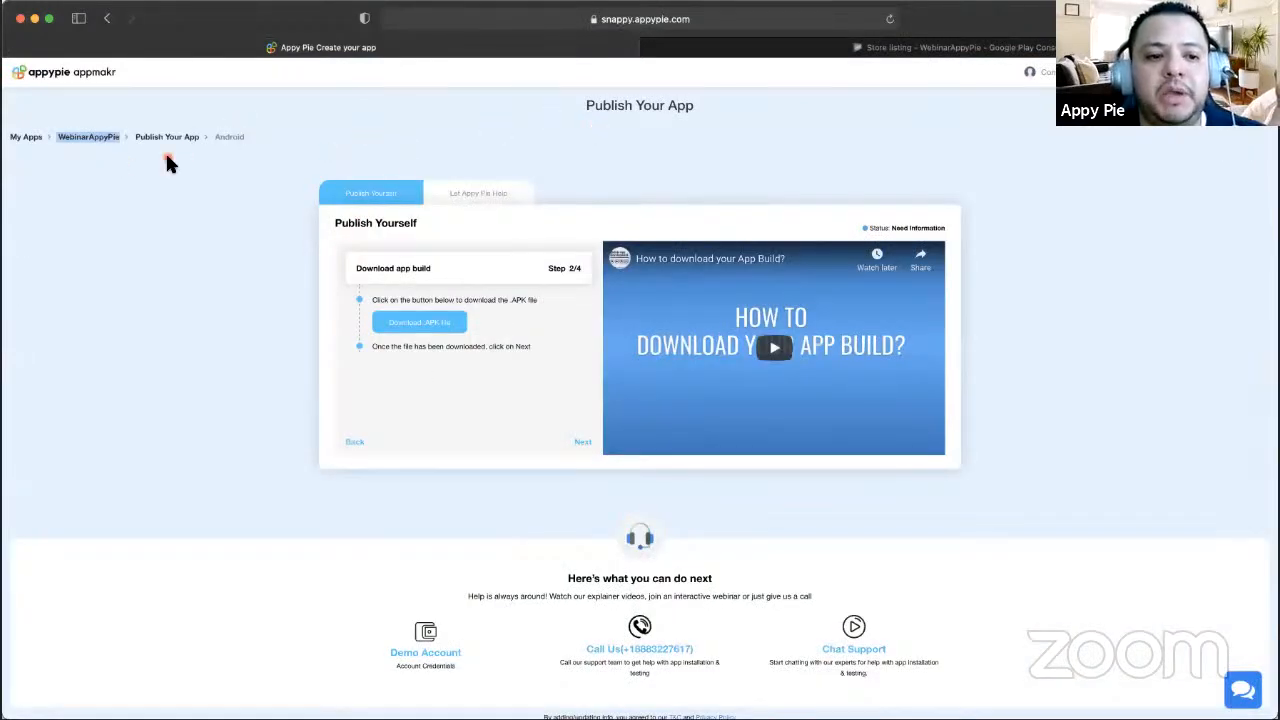
click(896, 48)
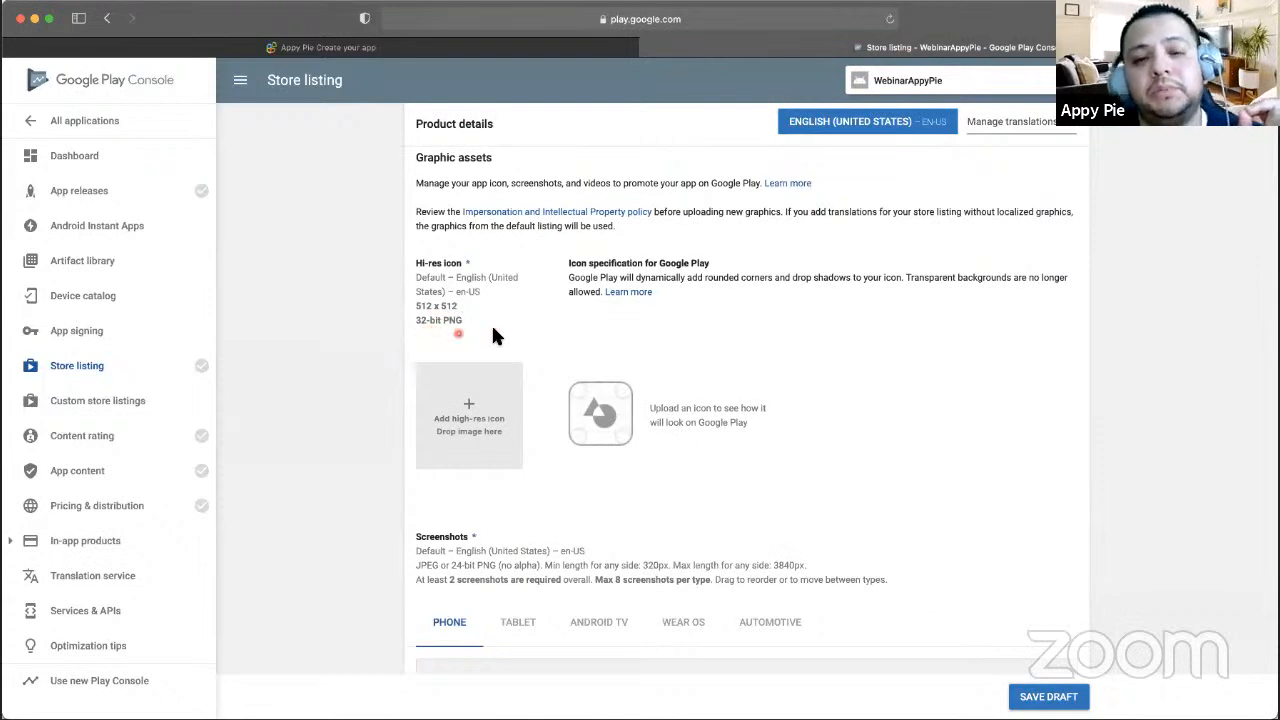
click(478, 418)
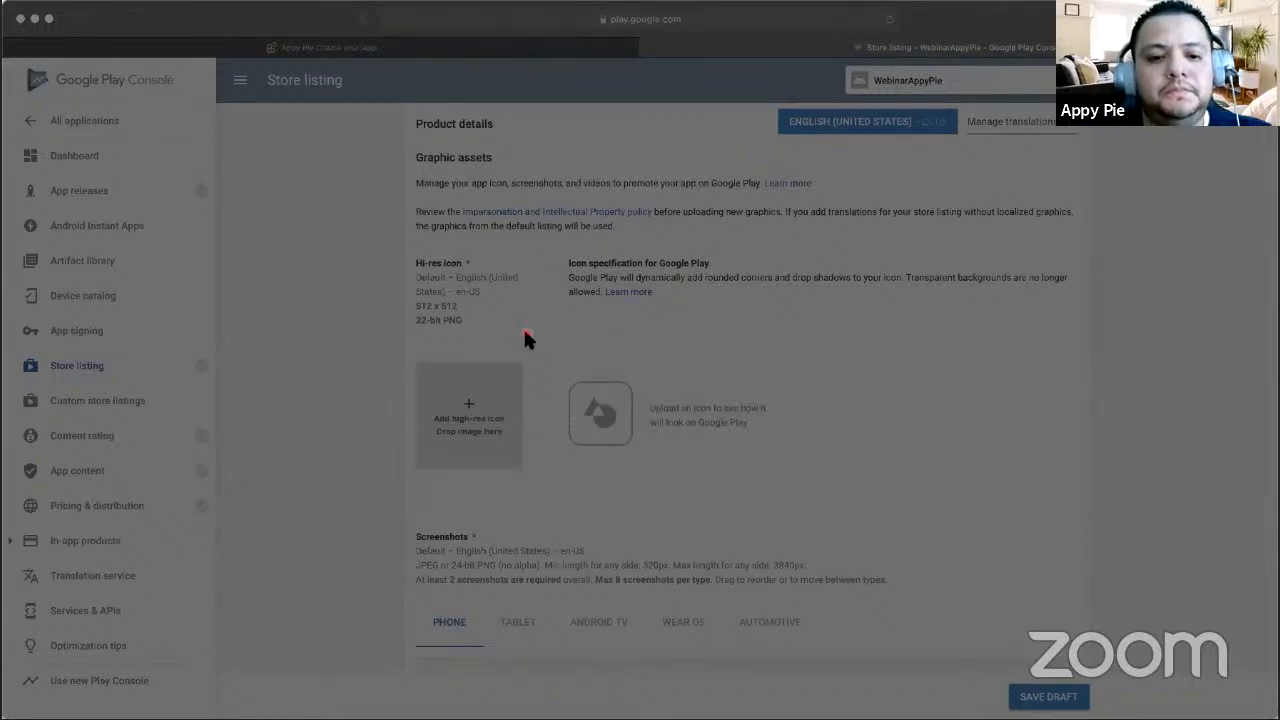
click(867, 474)
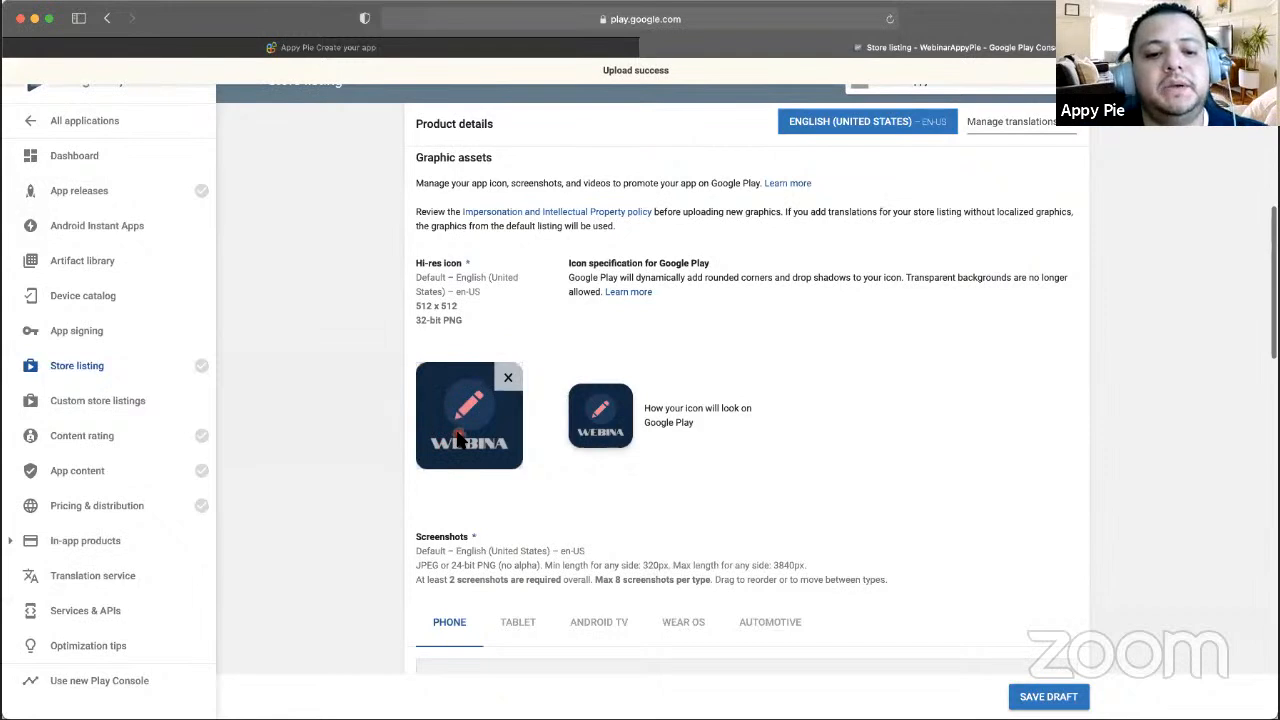
scroll(460, 428, down, 2)
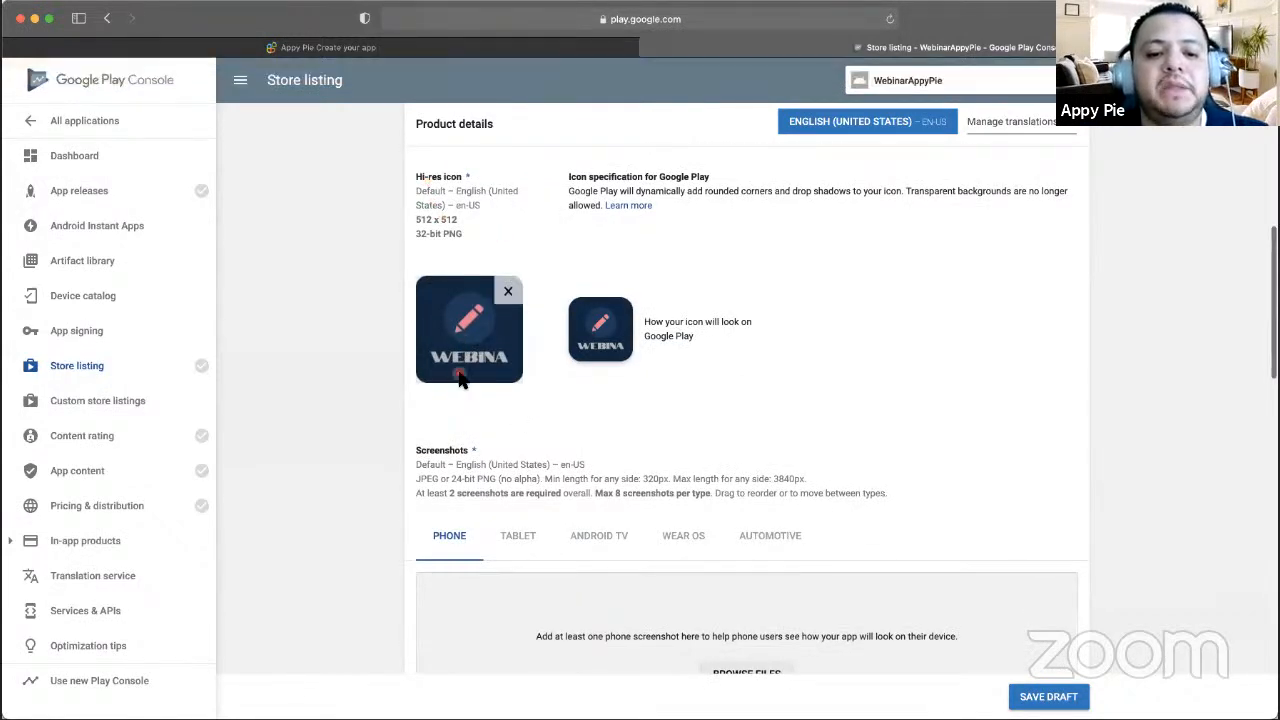
scroll(458, 350, down, 4)
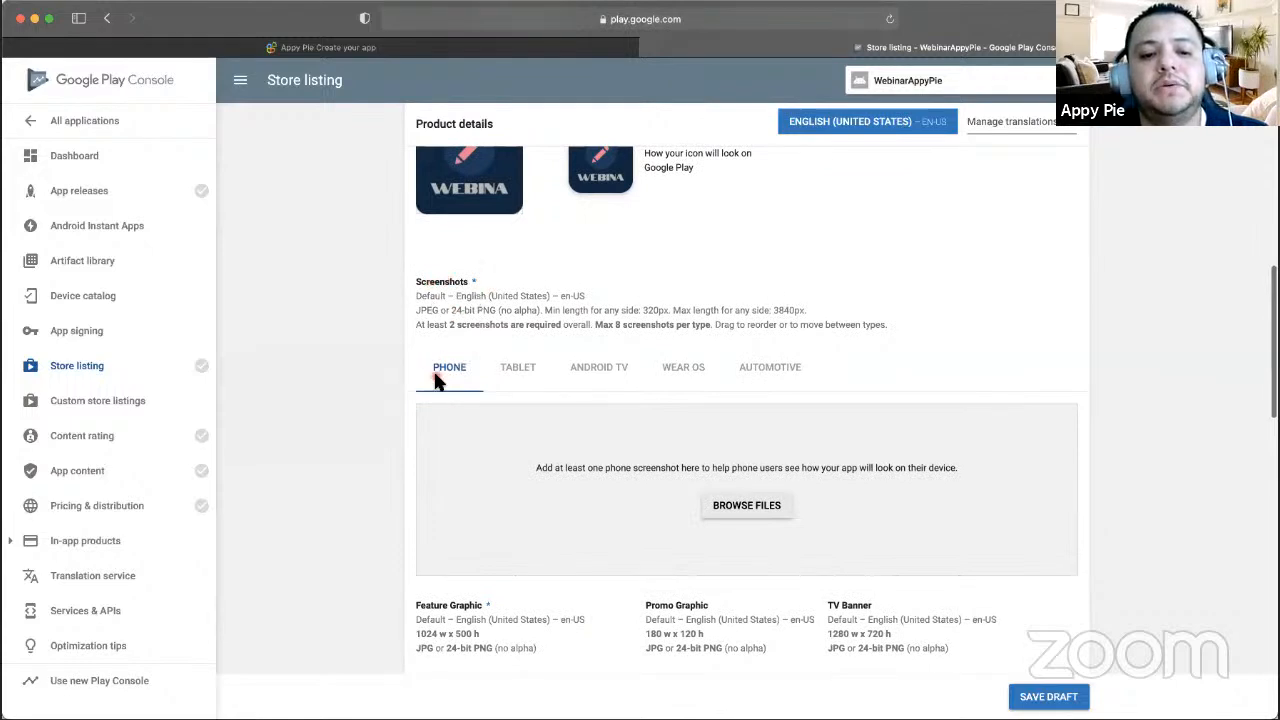
scroll(437, 372, down, 1)
scroll(449, 372, down, 1)
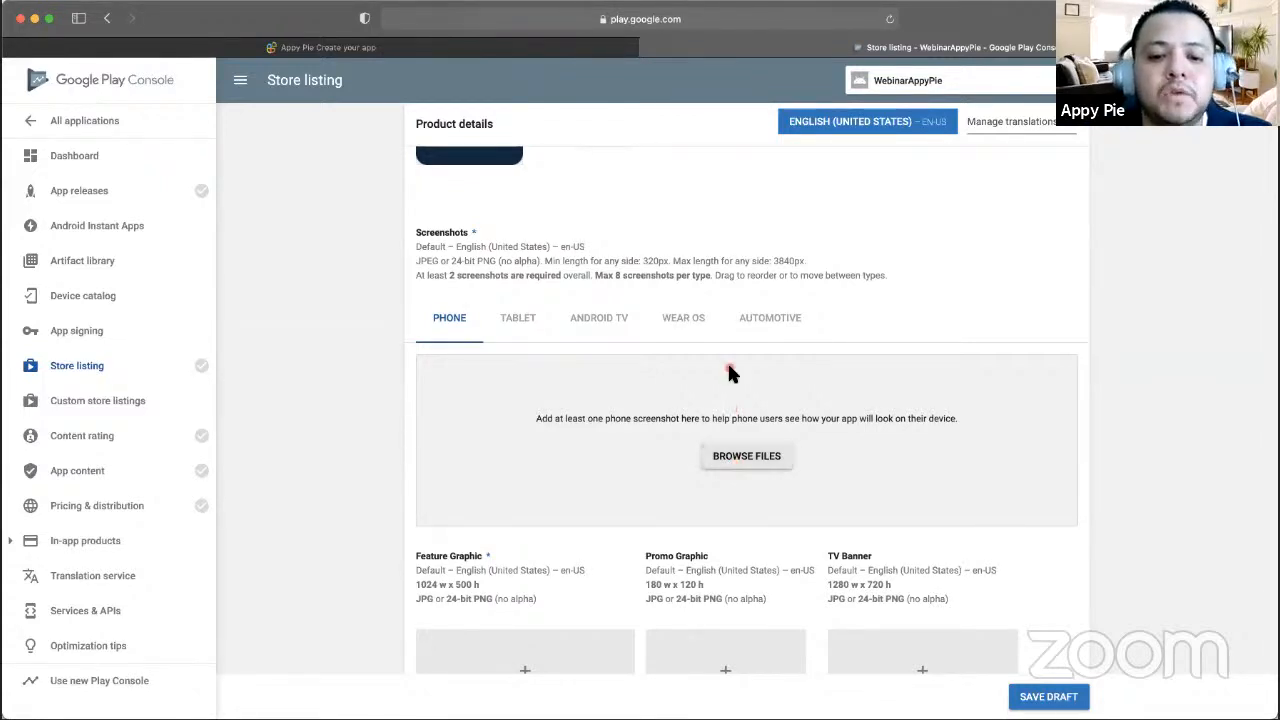
click(737, 457)
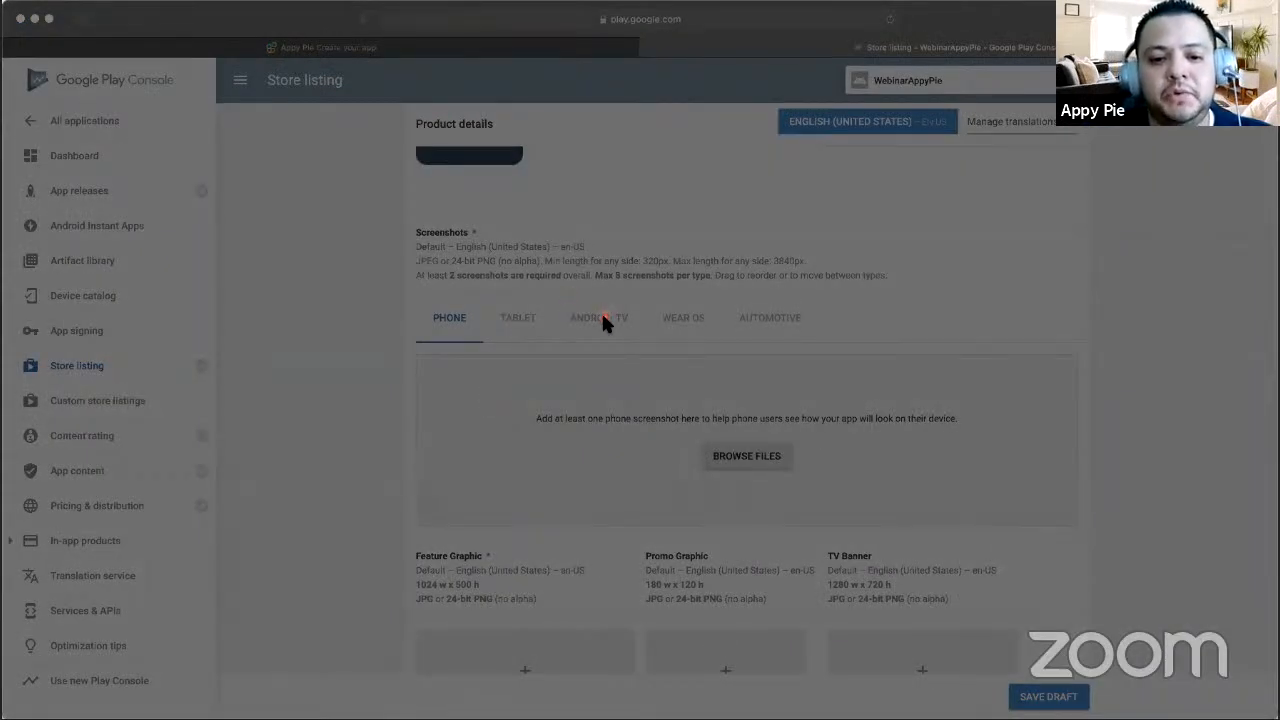
click(853, 477)
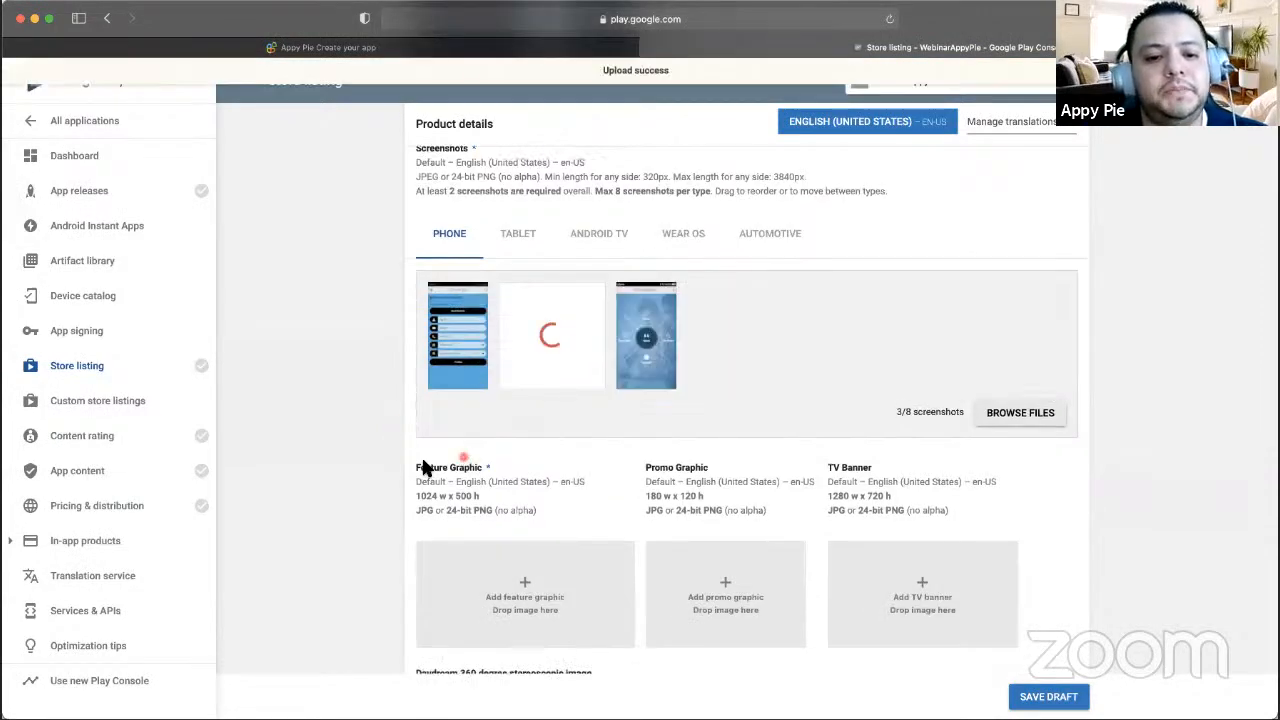
scroll(354, 397, down, 1)
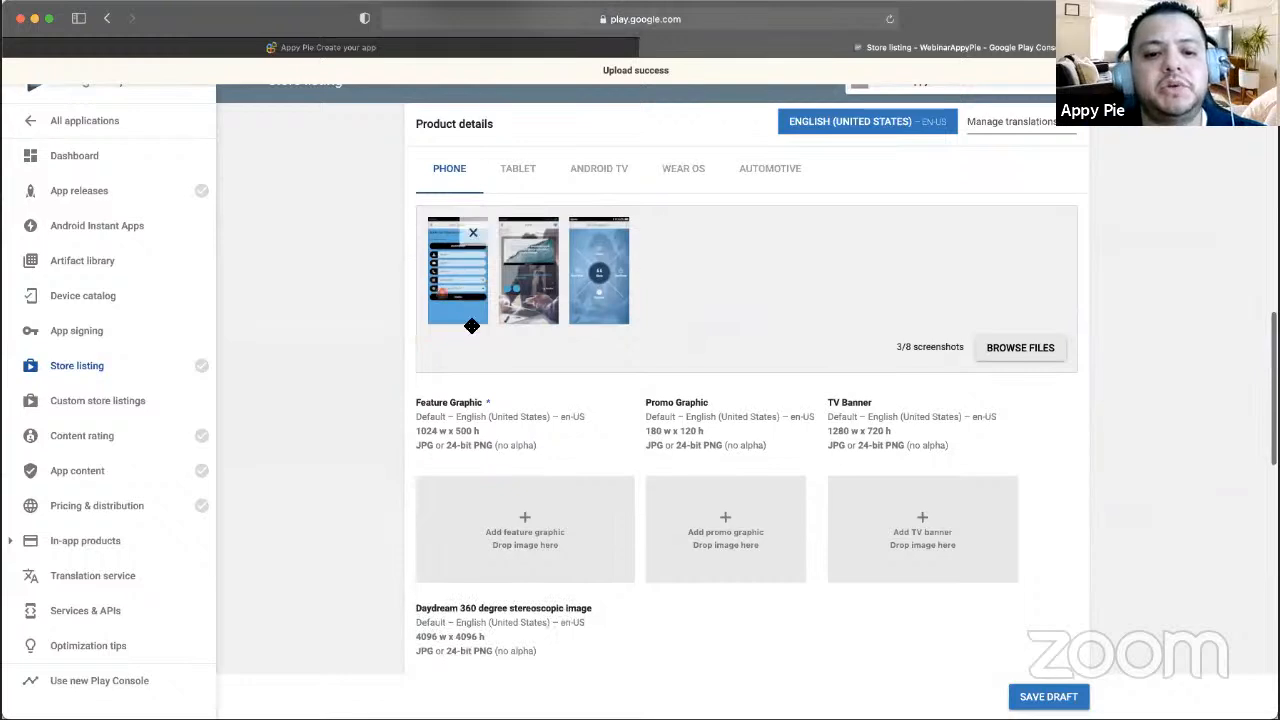
scroll(471, 322, up, 1)
scroll(471, 347, down, 1)
scroll(474, 352, down, 1)
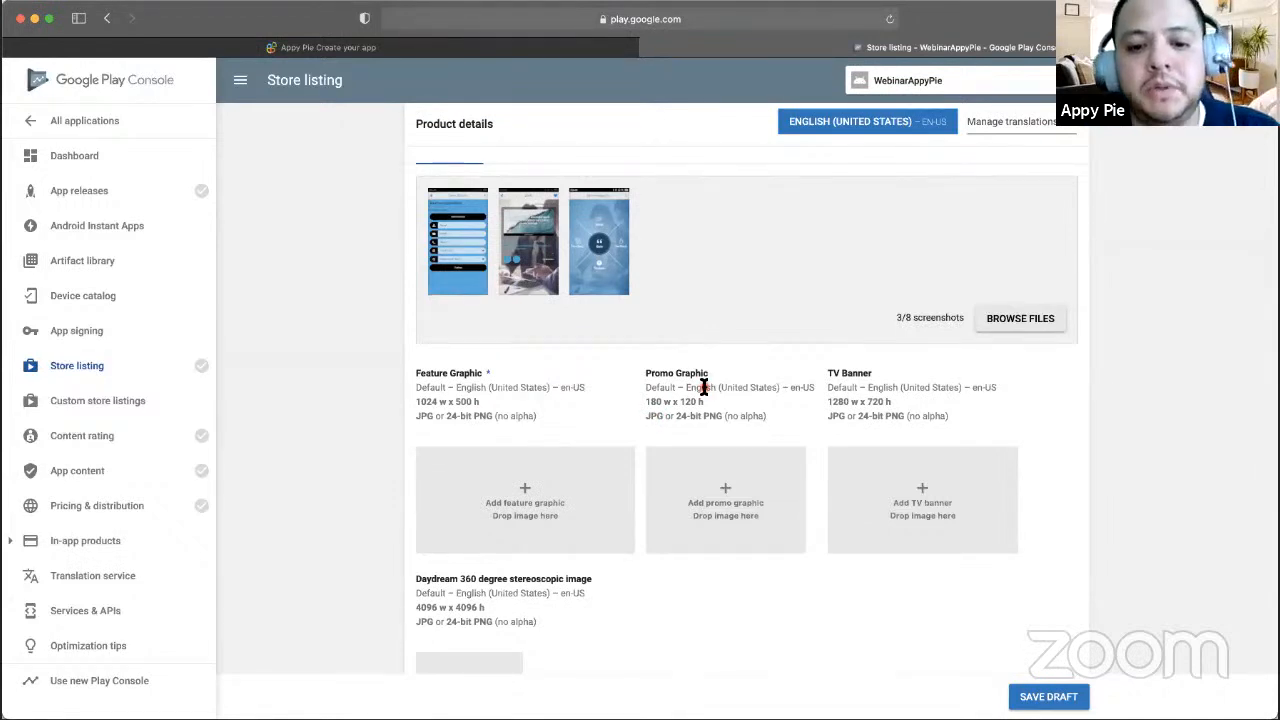
scroll(704, 387, down, 2)
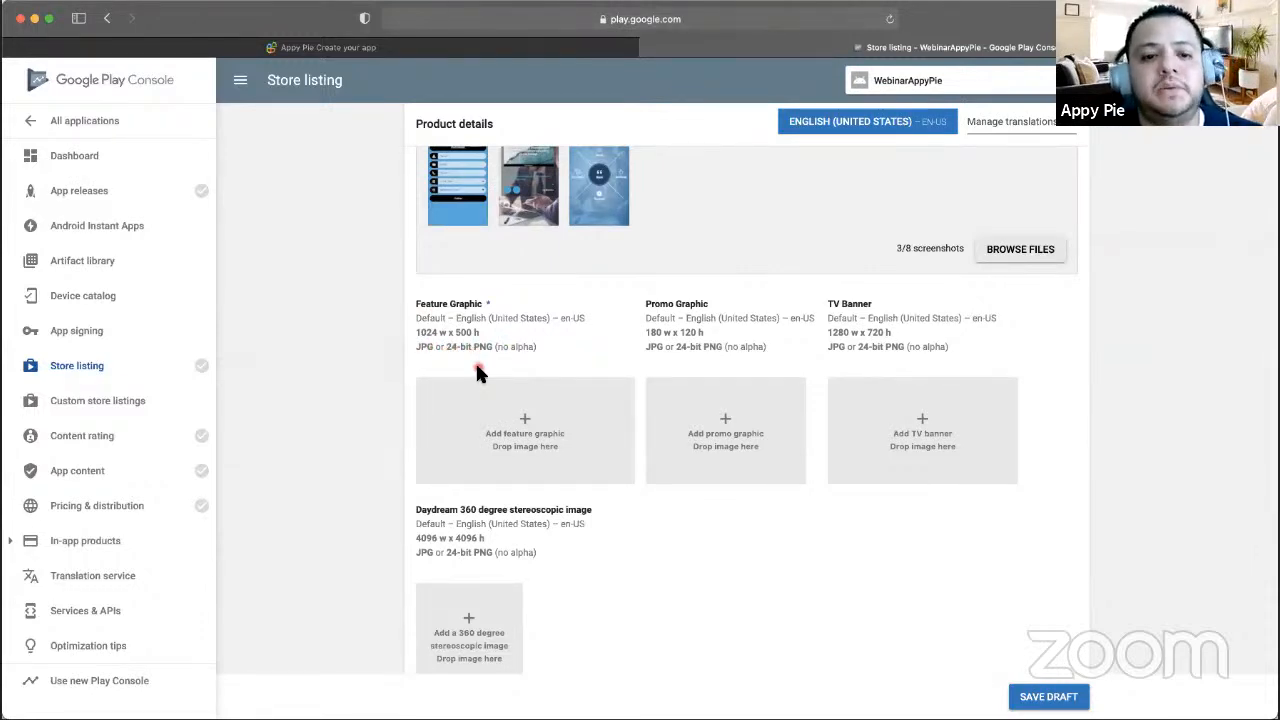
scroll(480, 371, down, 1)
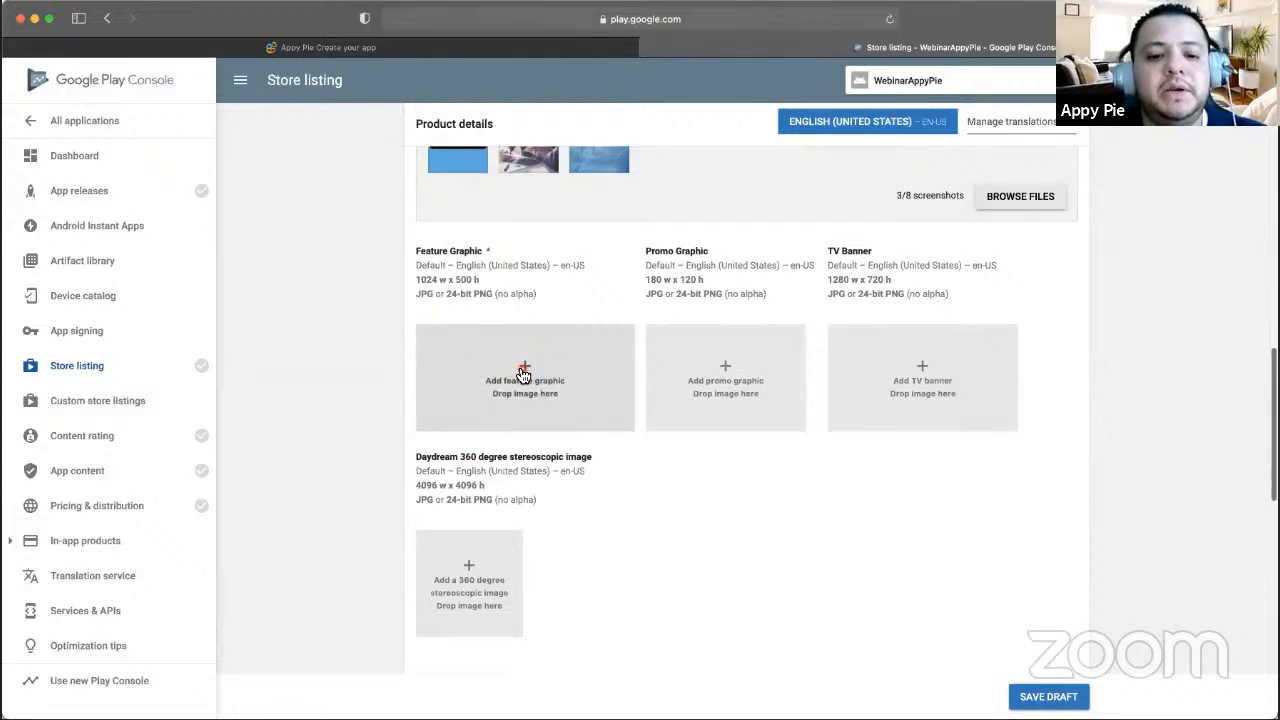
- Upload the 1024x500 'Awesome App' banner image as the Feature Graphic
click(531, 373)
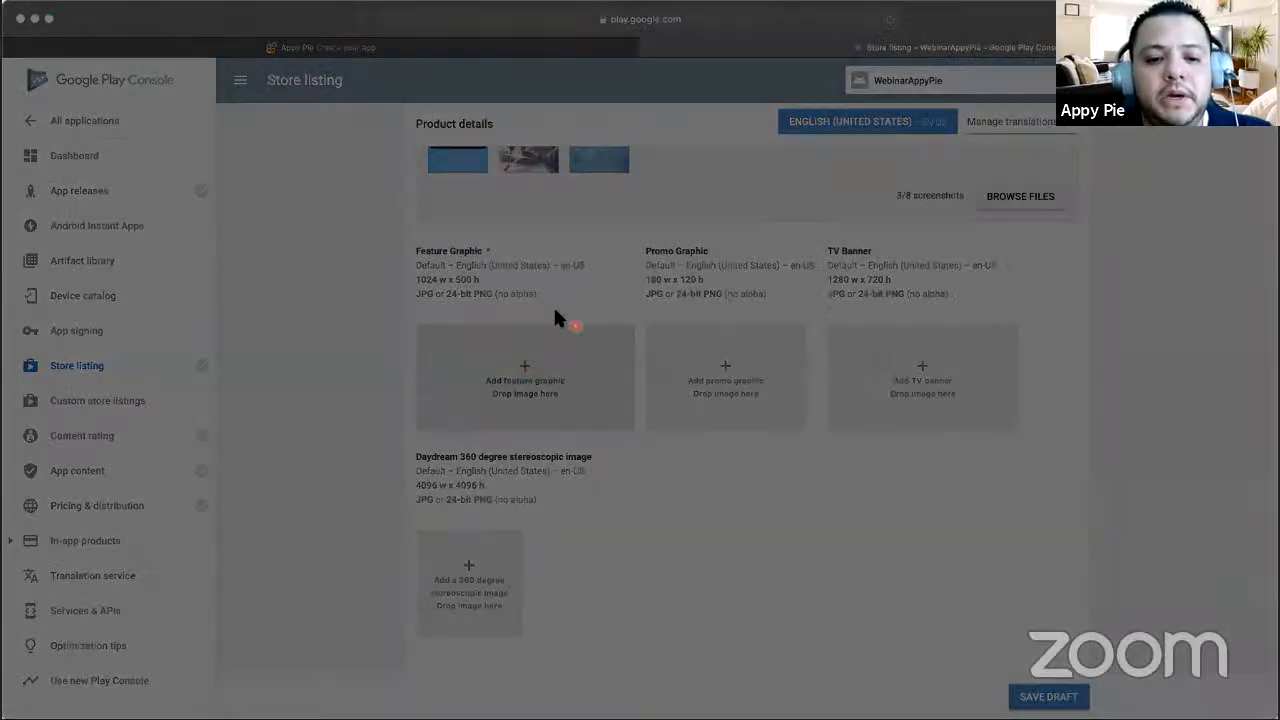
click(877, 478)
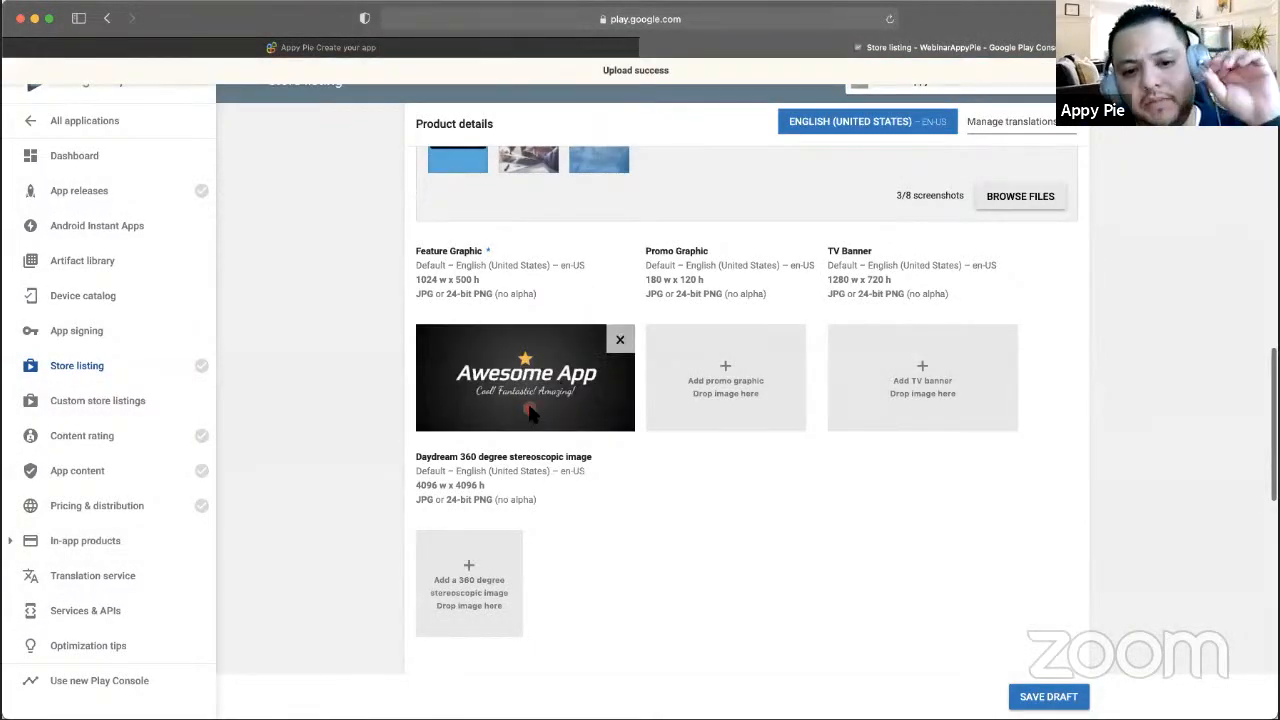
scroll(746, 290, up, 1)
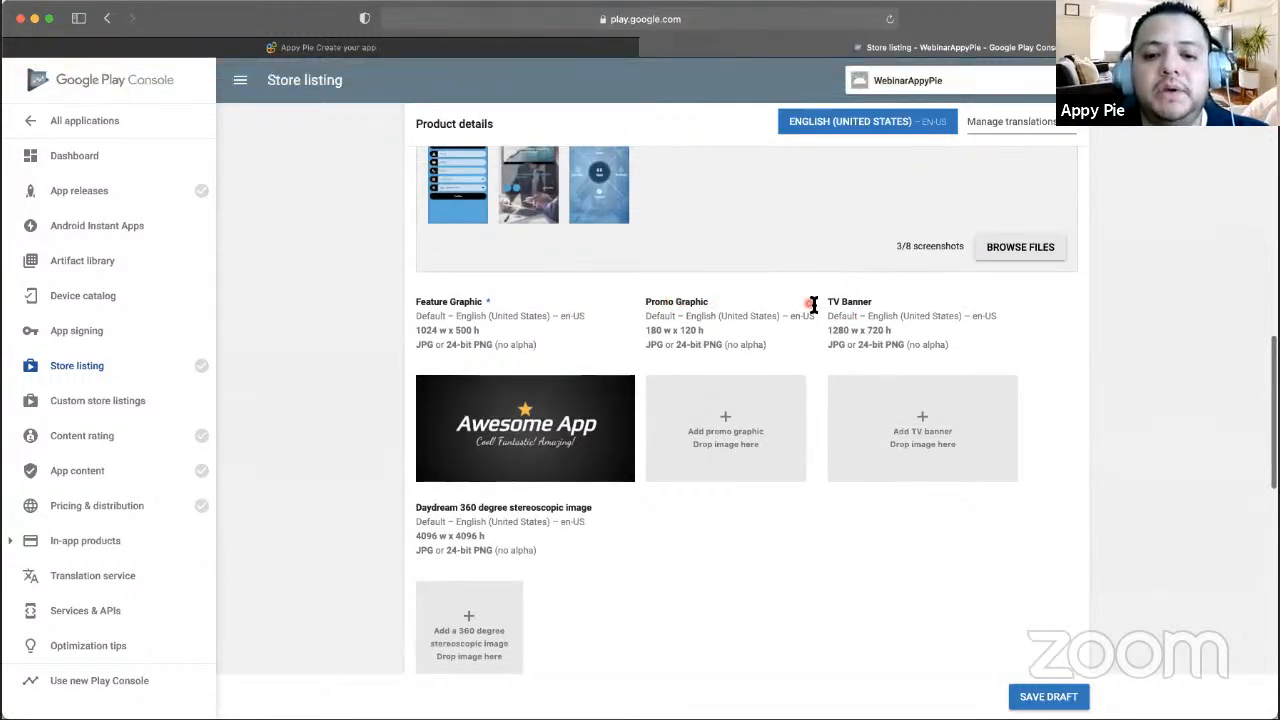
scroll(543, 522, down, 1)
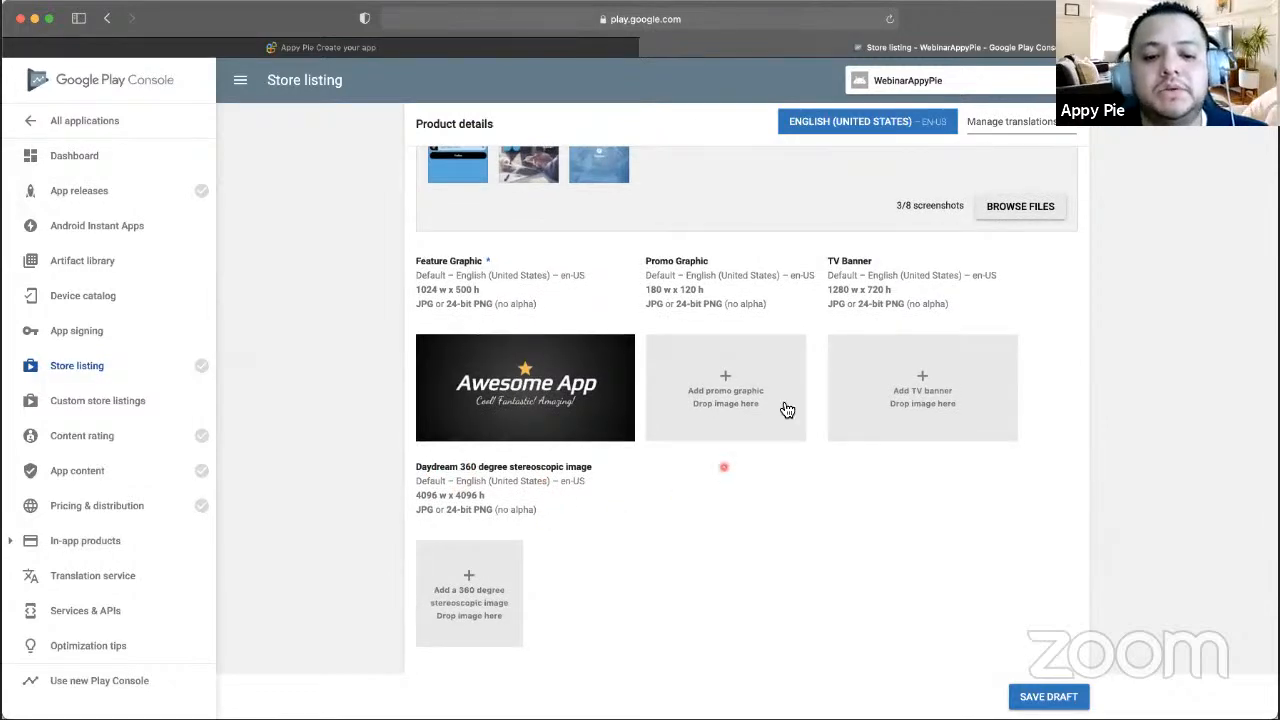
scroll(850, 436, up, 1)
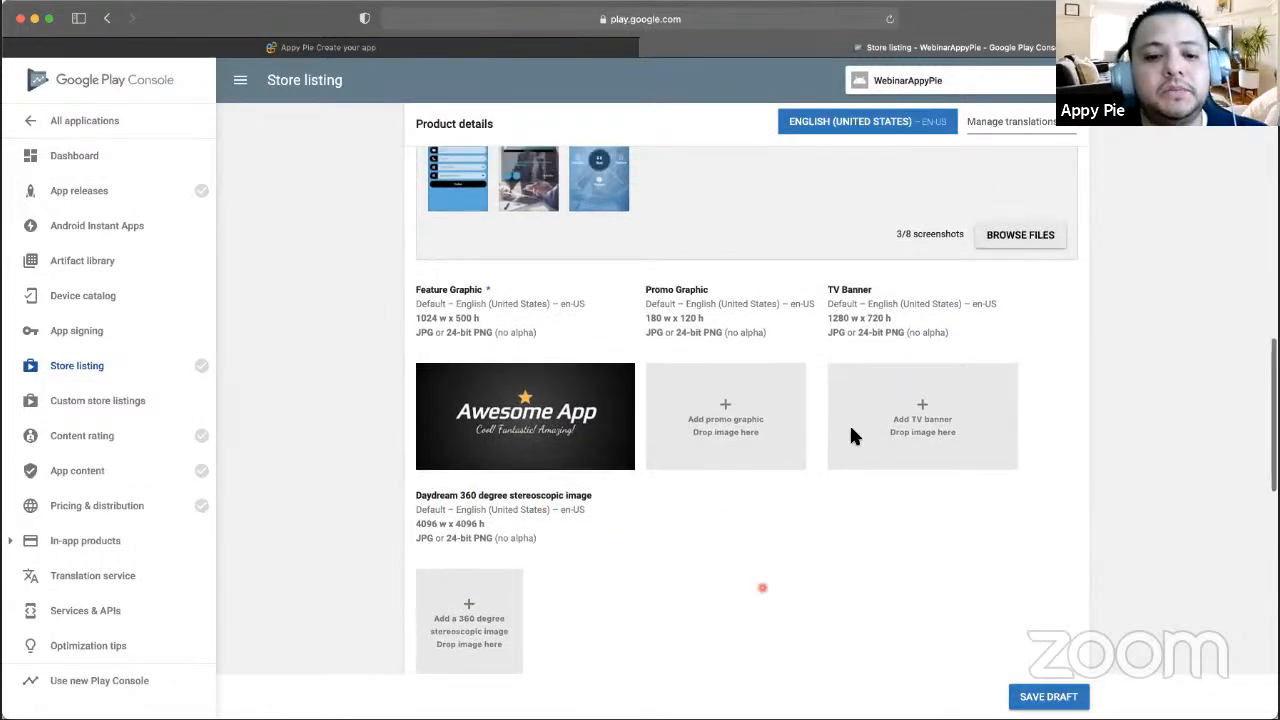
scroll(851, 436, down, 2)
scroll(851, 432, down, 4)
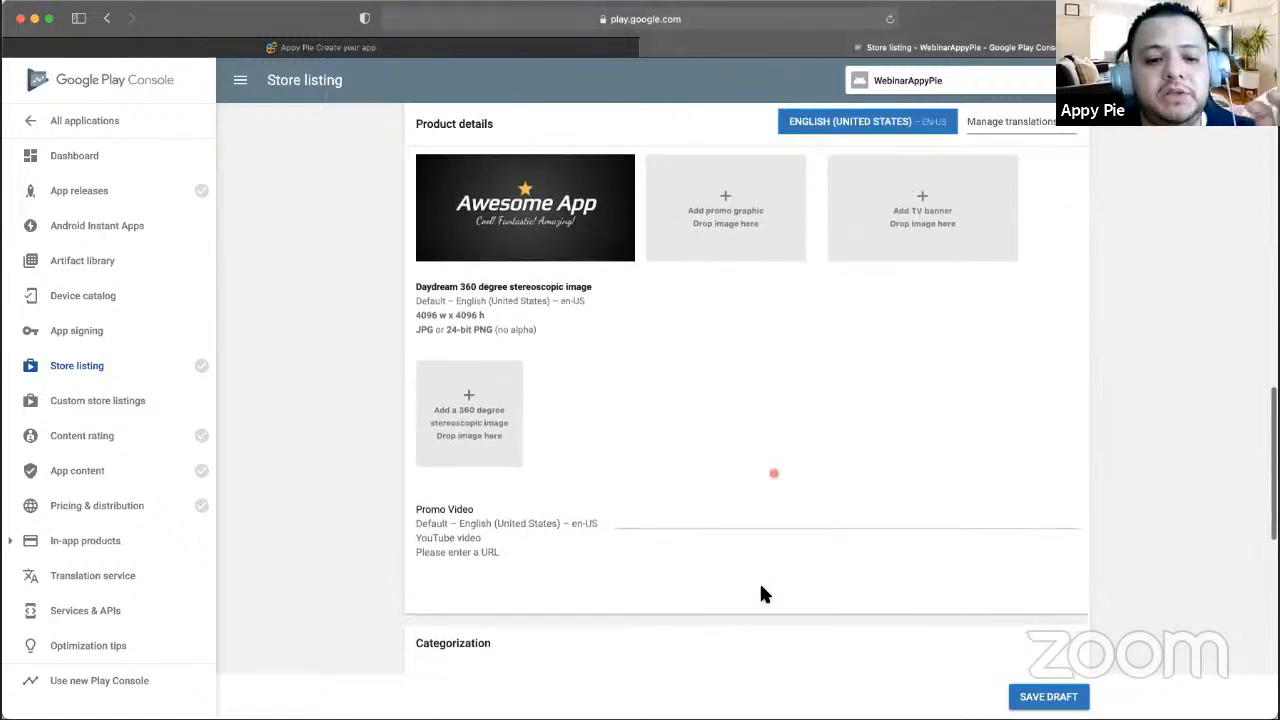
scroll(760, 594, down, 3)
scroll(760, 592, up, 12)
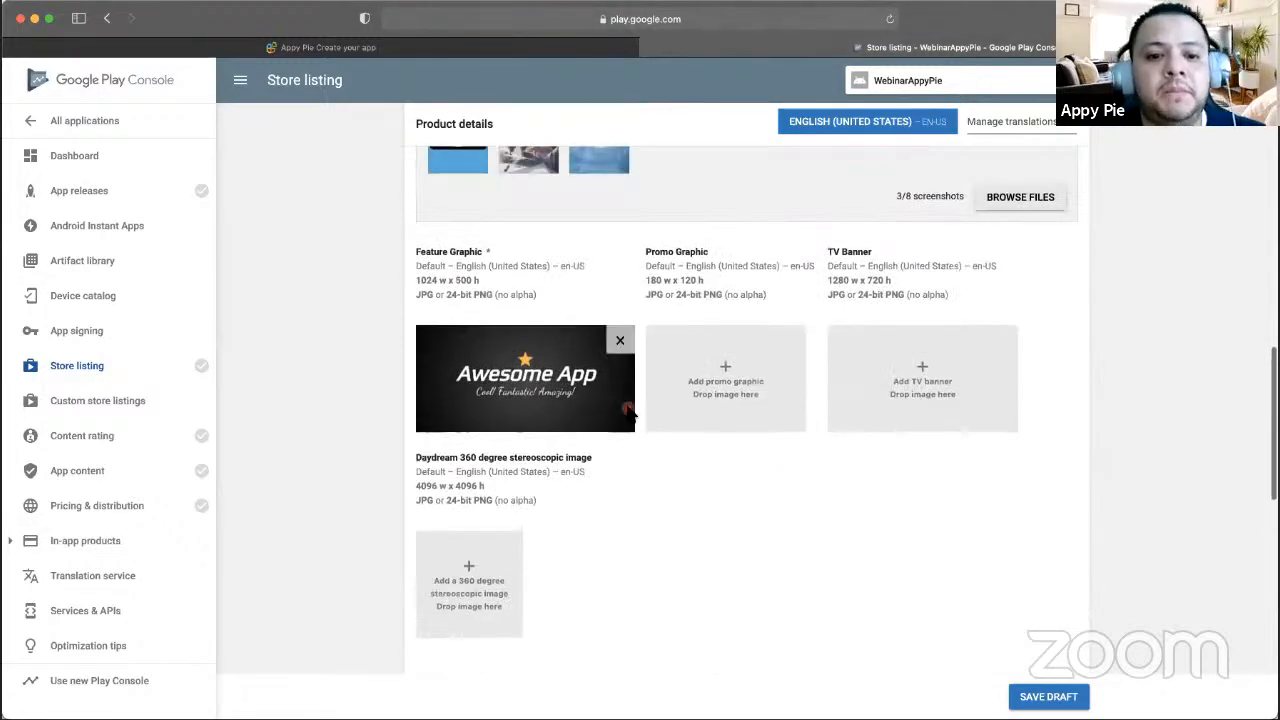
- Set the application type to Applications under Categorization
scroll(783, 266, up, 10)
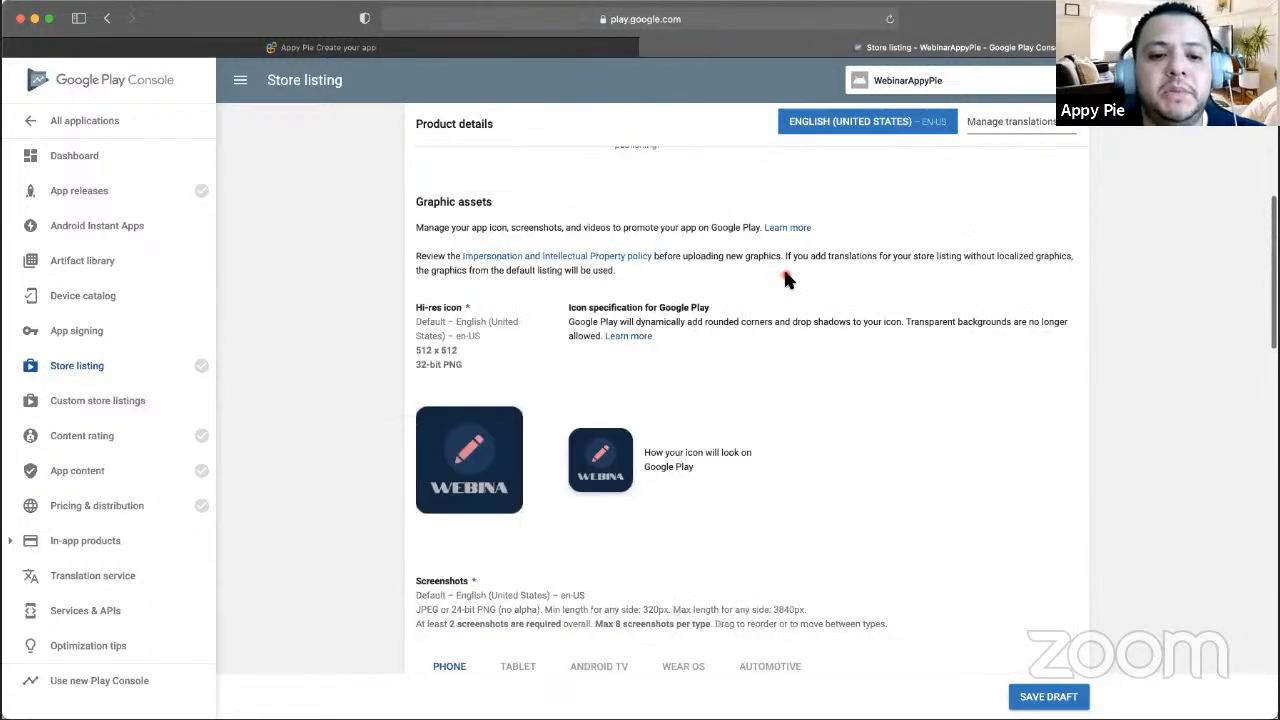
scroll(786, 285, down, 5)
scroll(786, 285, down, 15)
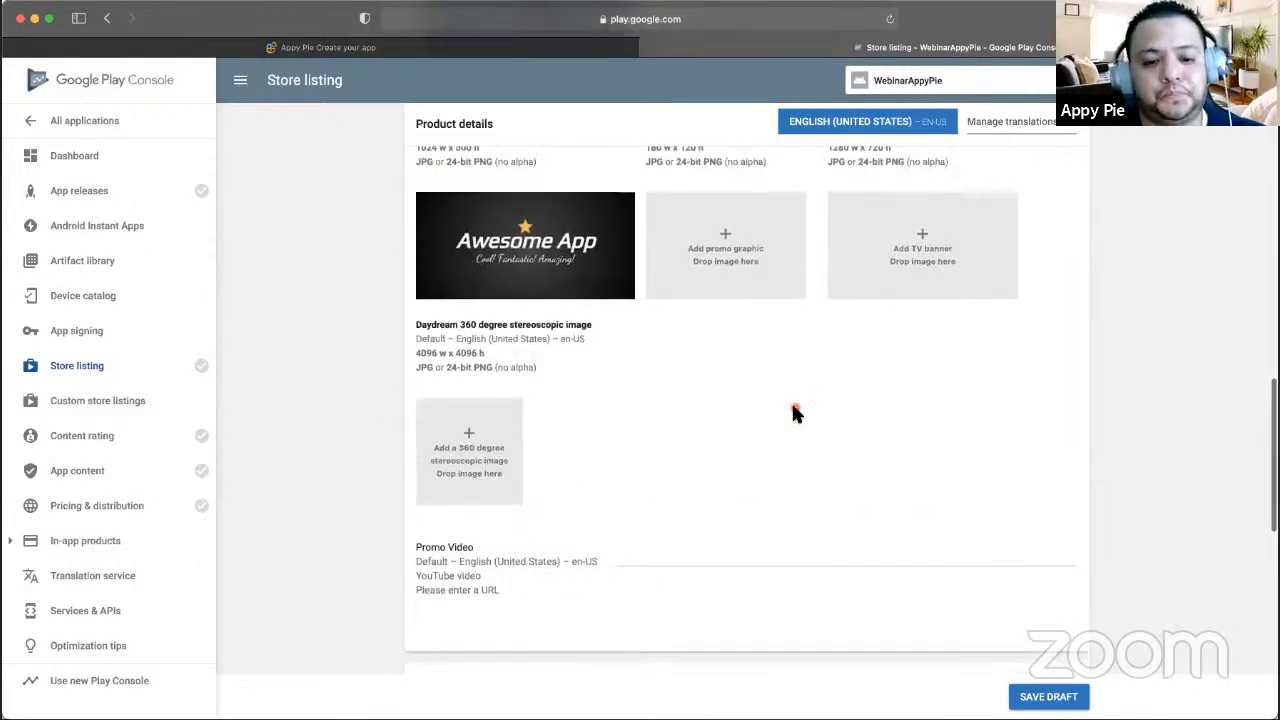
scroll(791, 410, down, 5)
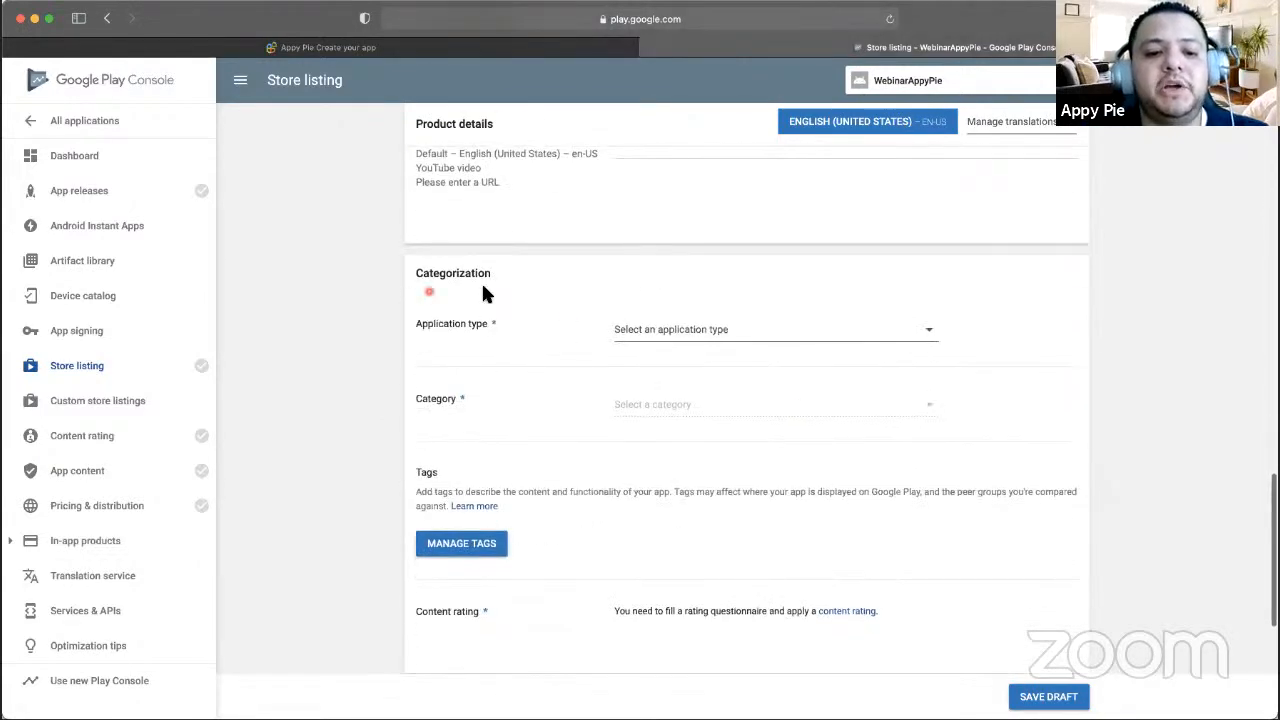
scroll(457, 284, down, 2)
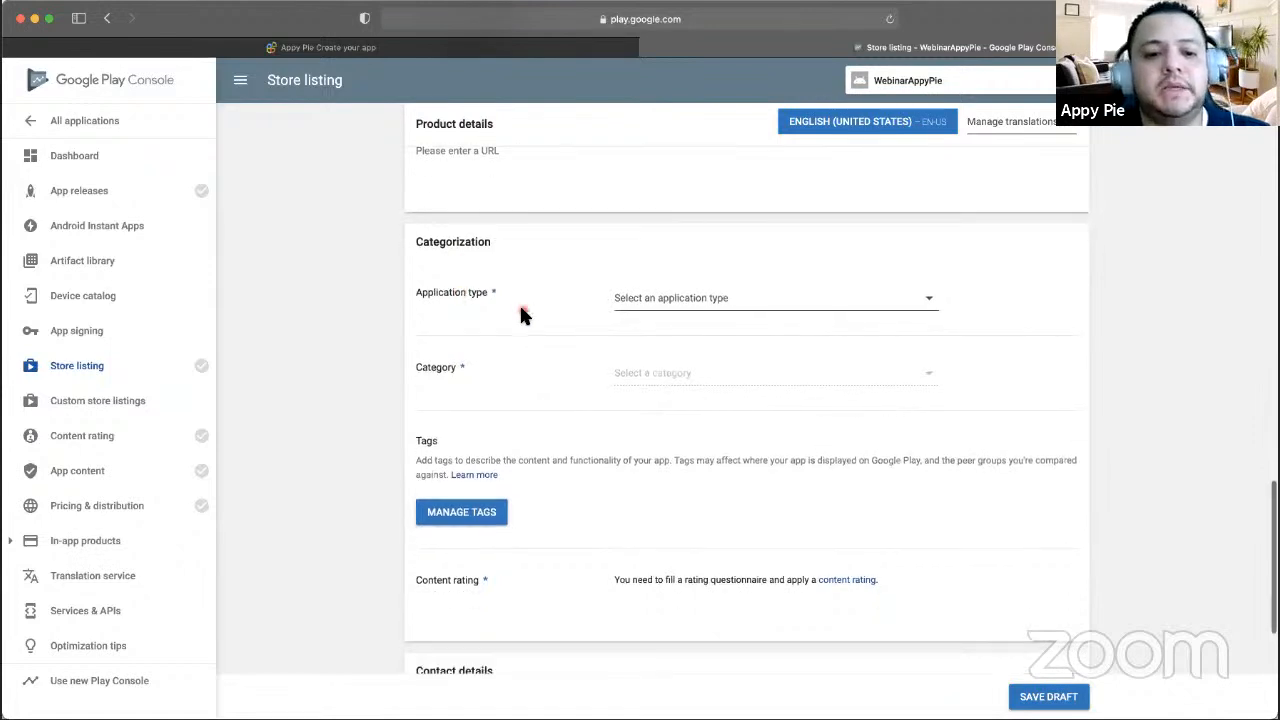
click(687, 291)
click(694, 277)
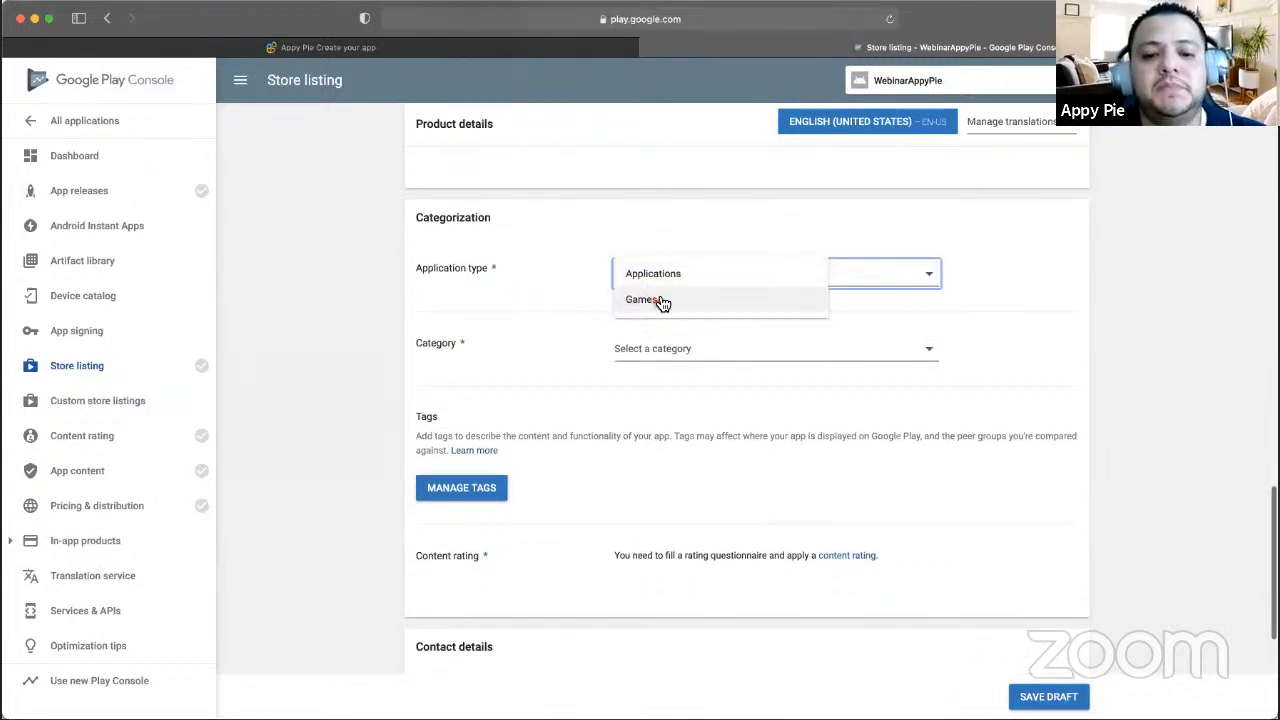
click(665, 285)
- Choose Education as the app category
scroll(657, 298, down, 3)
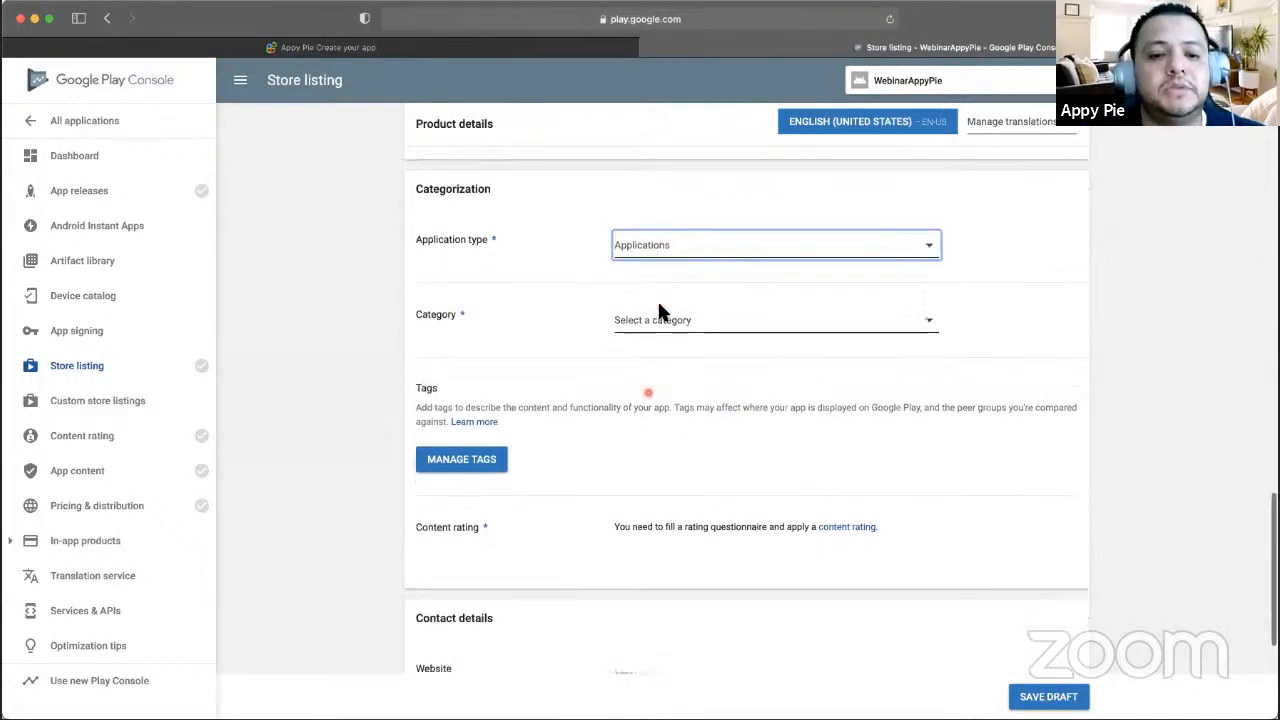
click(666, 284)
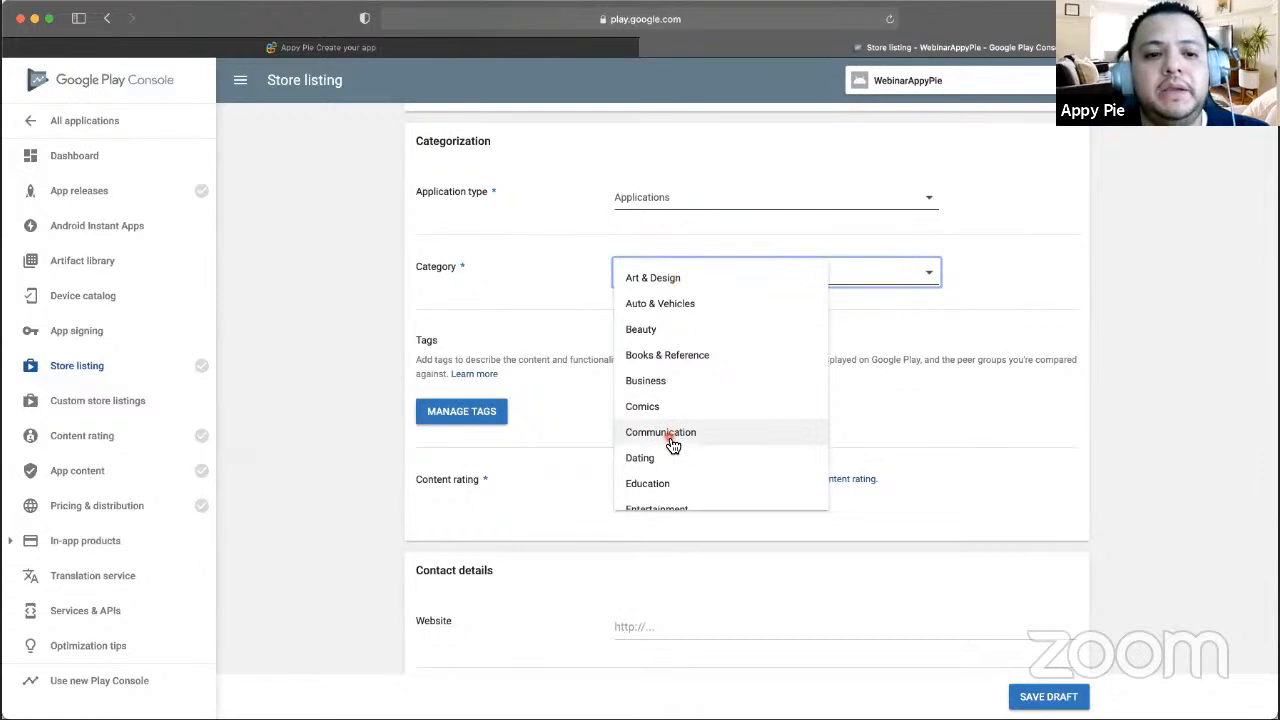
scroll(671, 440, down, 2)
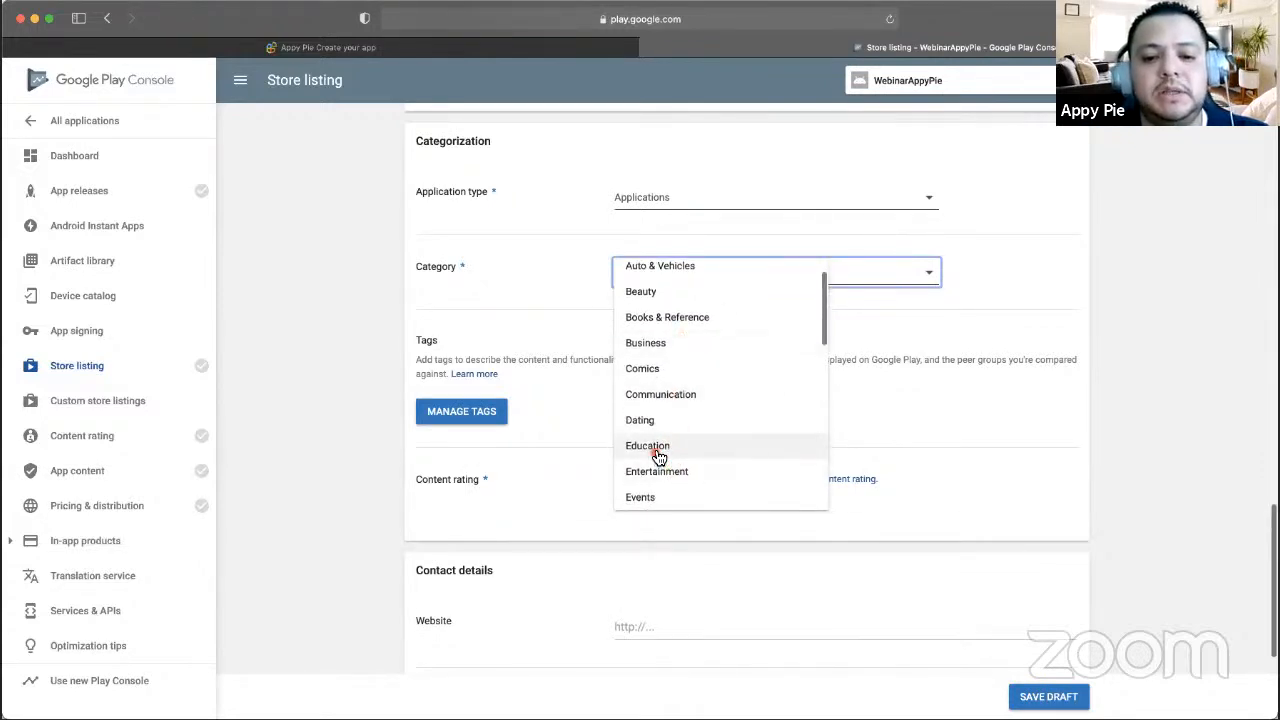
click(657, 455)
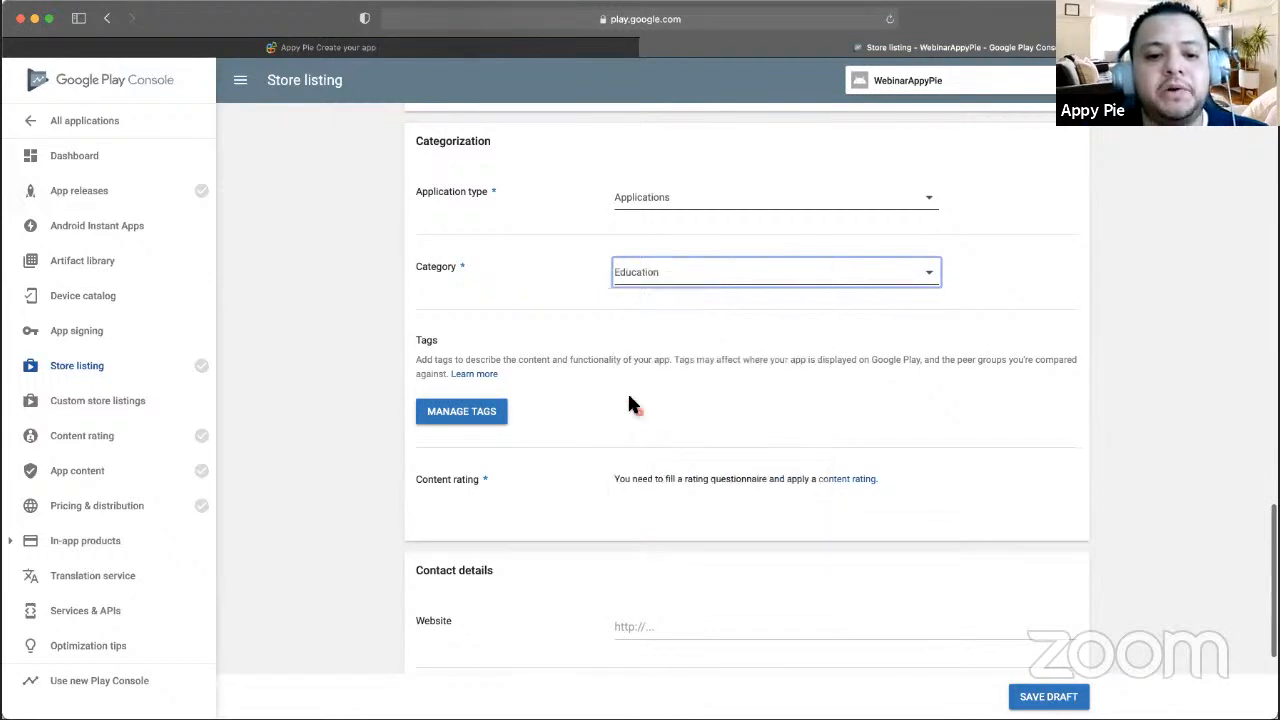
scroll(751, 325, down, 2)
scroll(751, 325, down, 3)
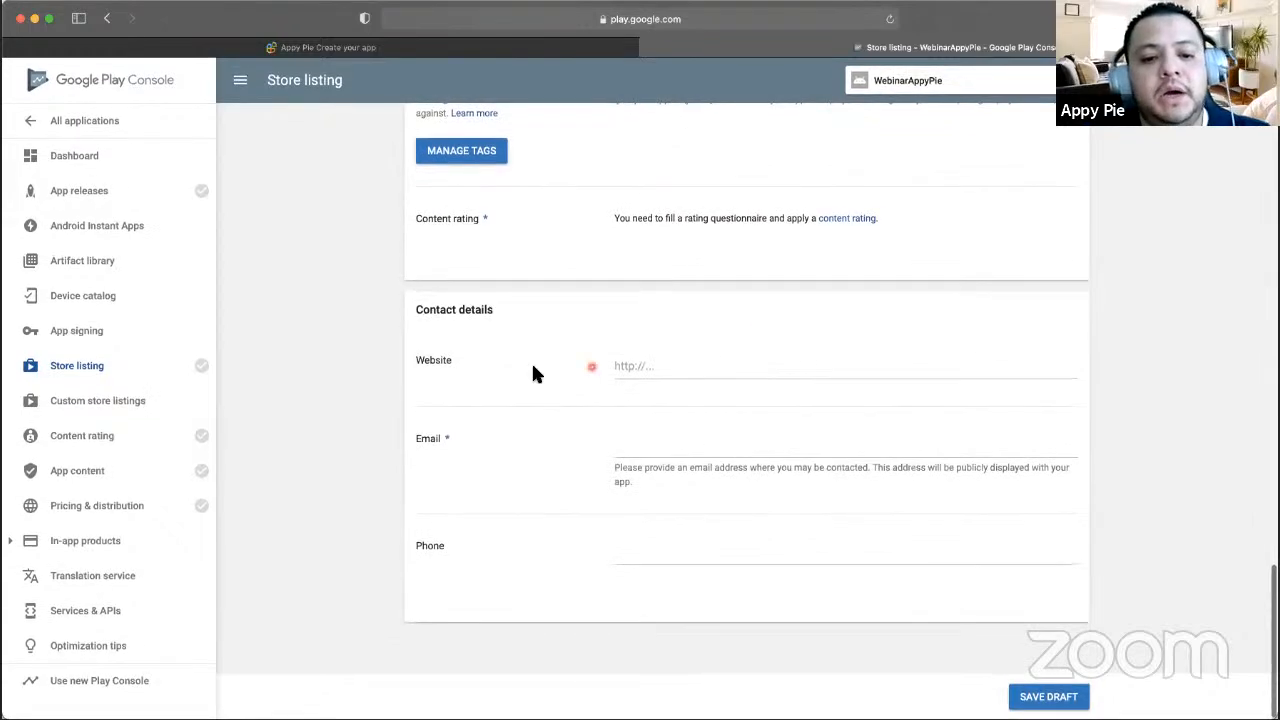
click(709, 369)
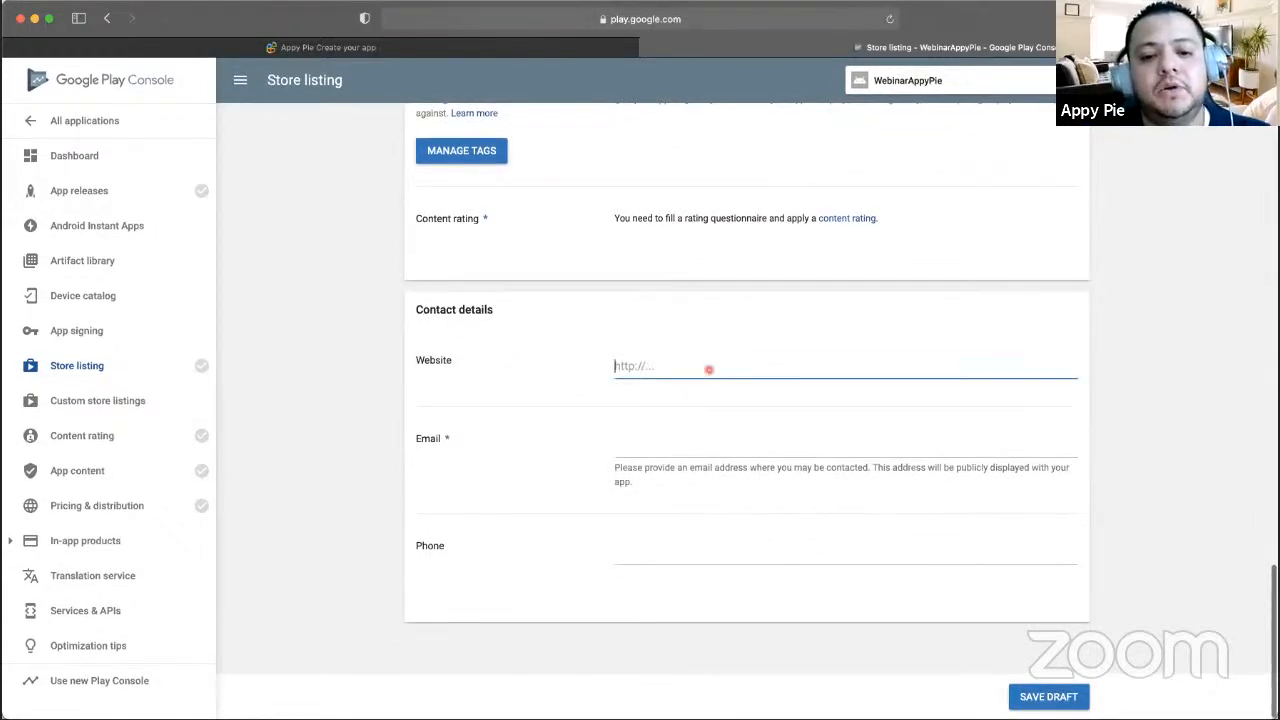
text(www.appy)
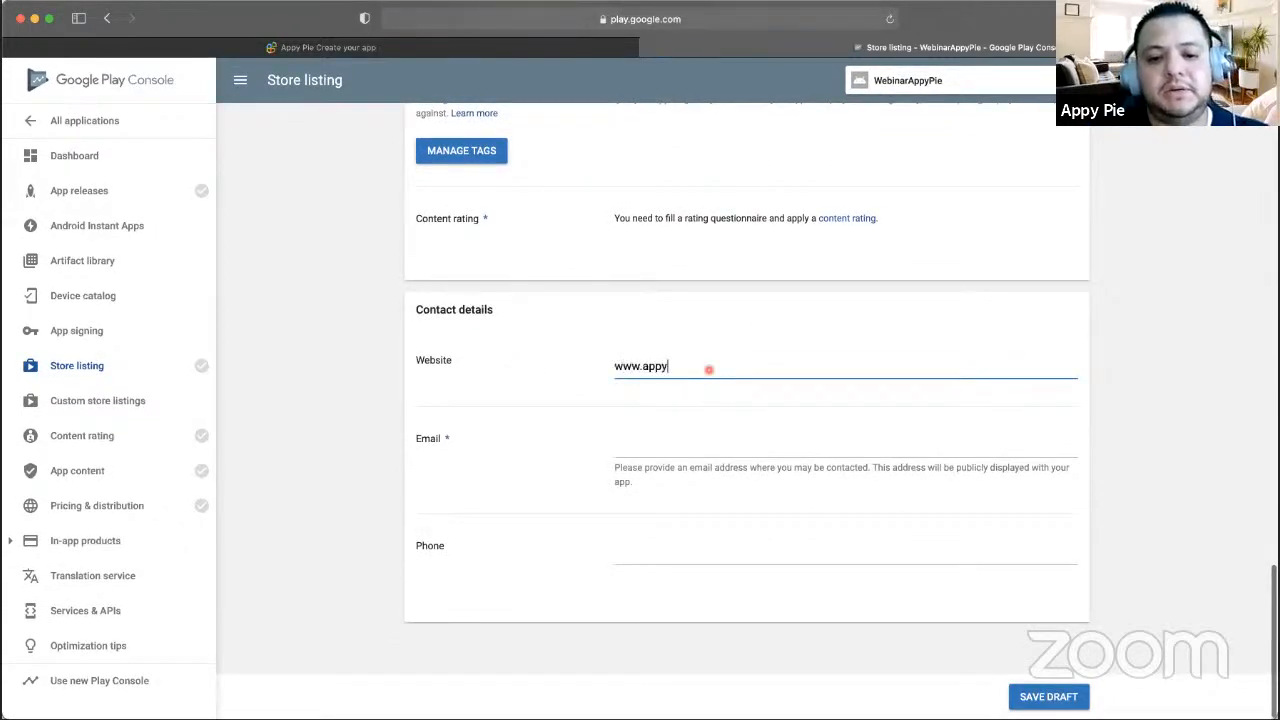
text(pie.com)
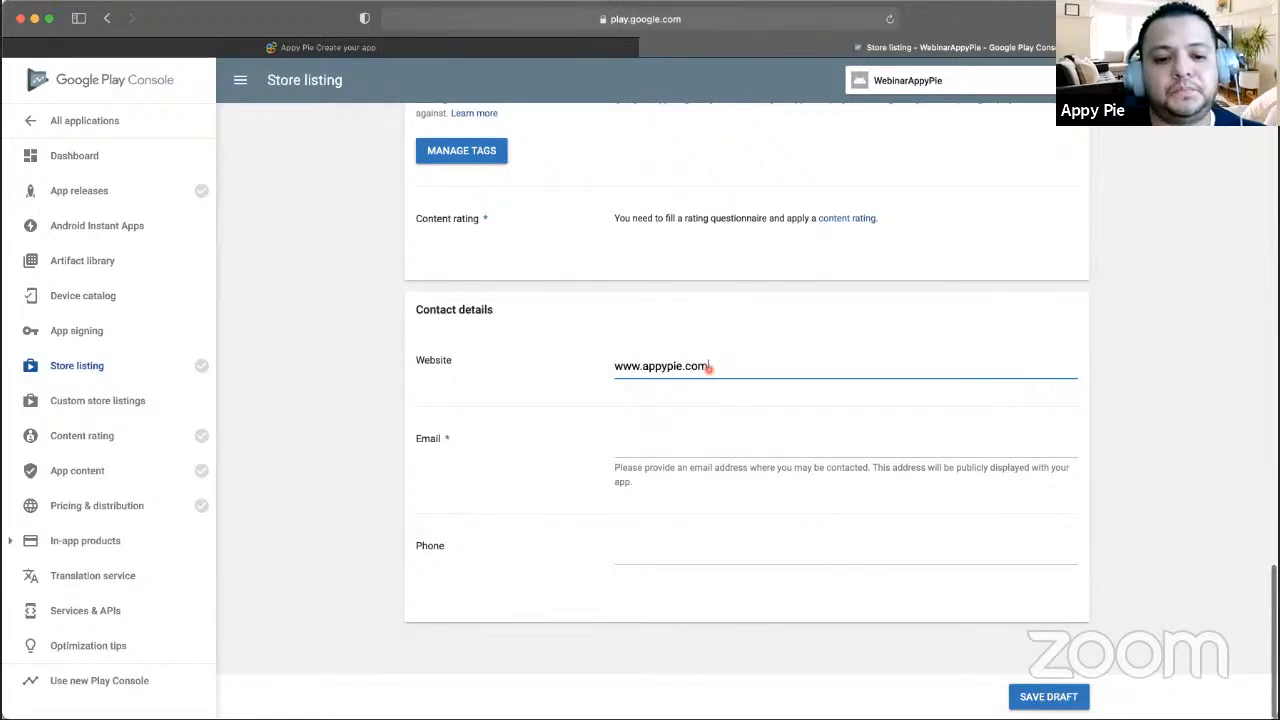
click(698, 434)
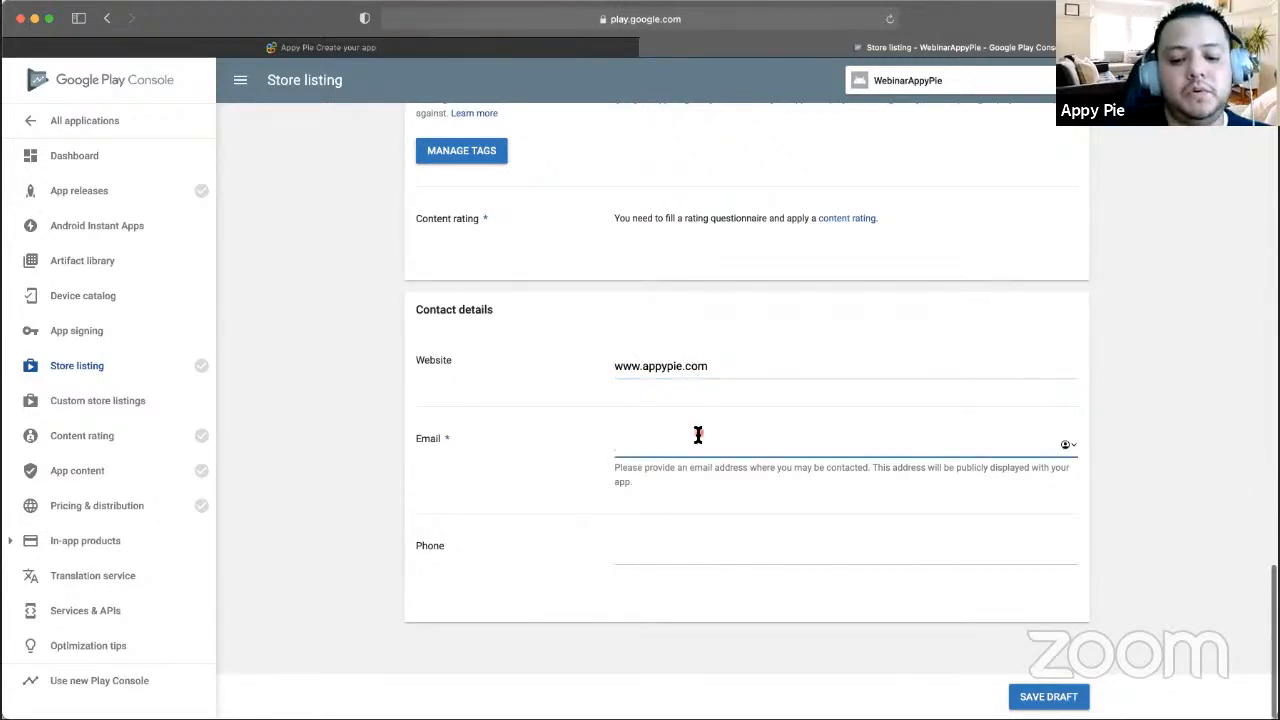
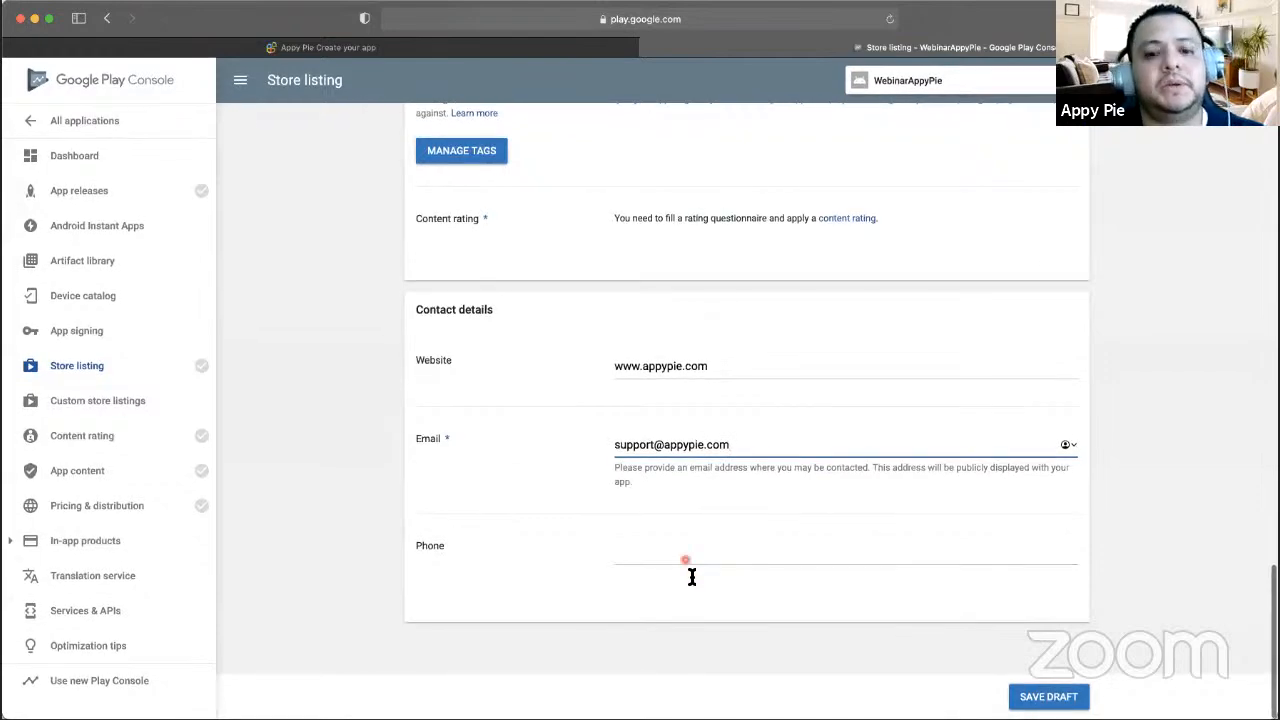
scroll(870, 460, up, 10)
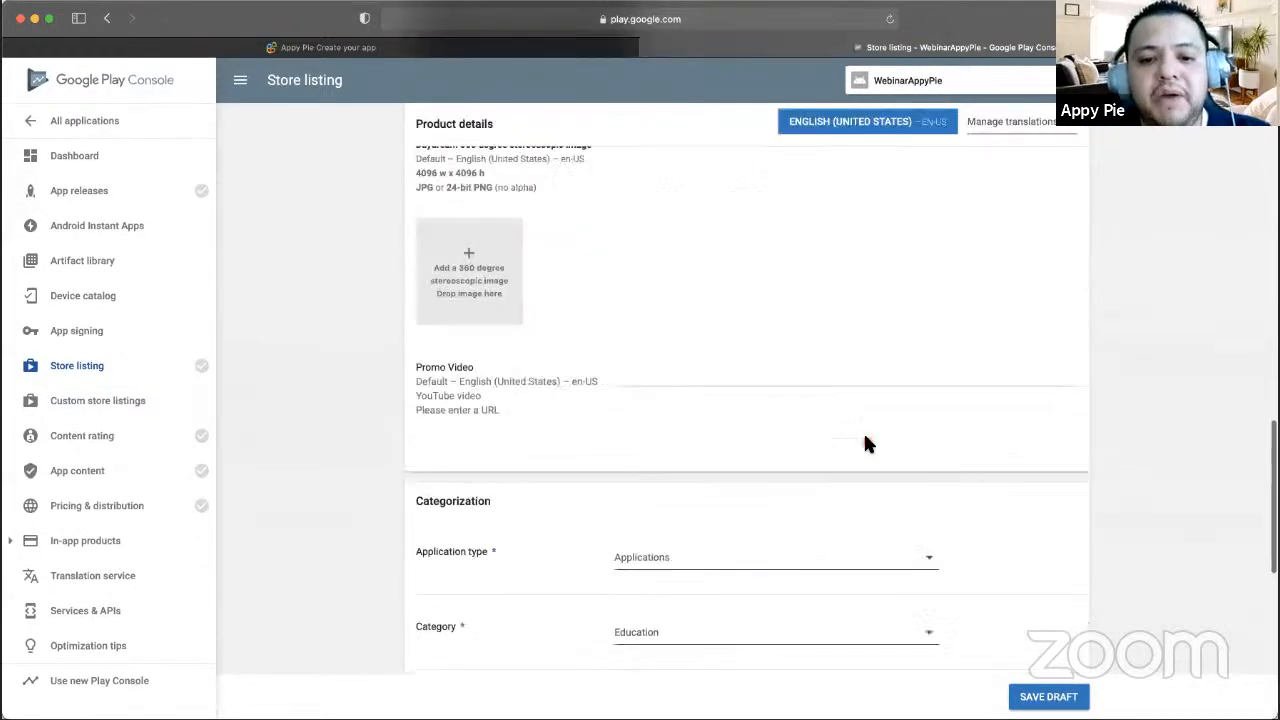
scroll(866, 443, up, 10)
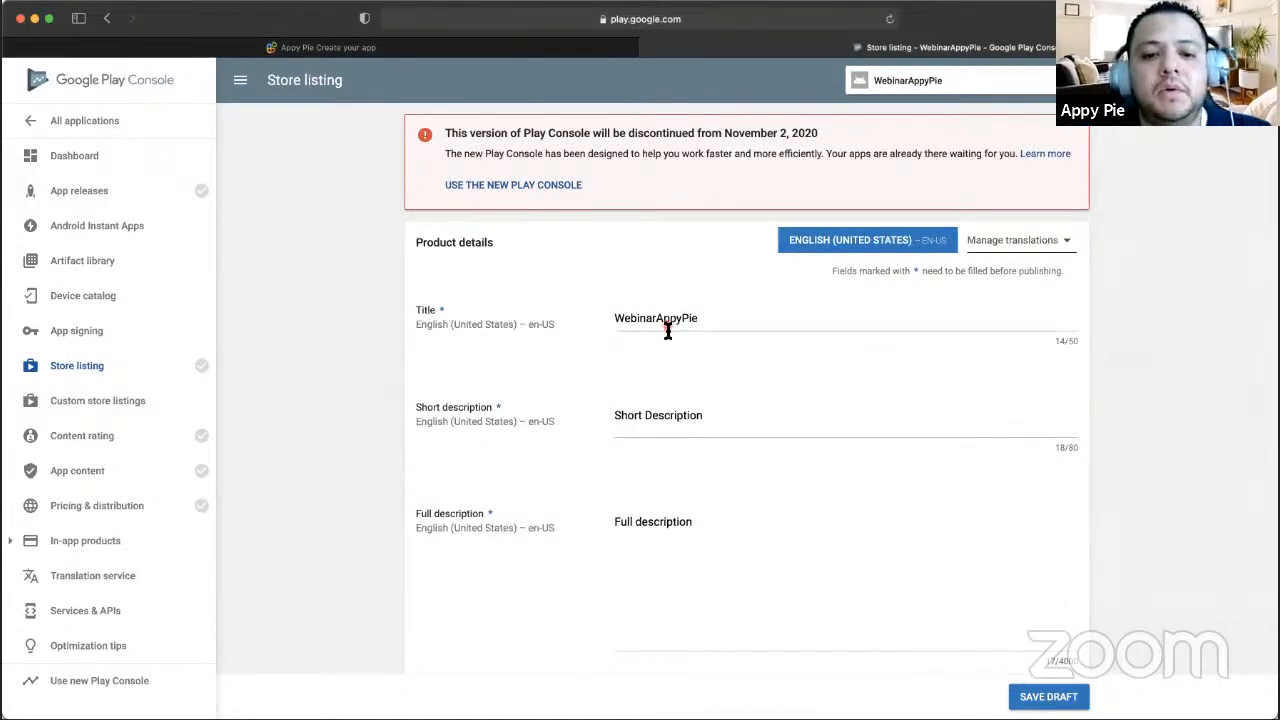
scroll(651, 320, down, 2)
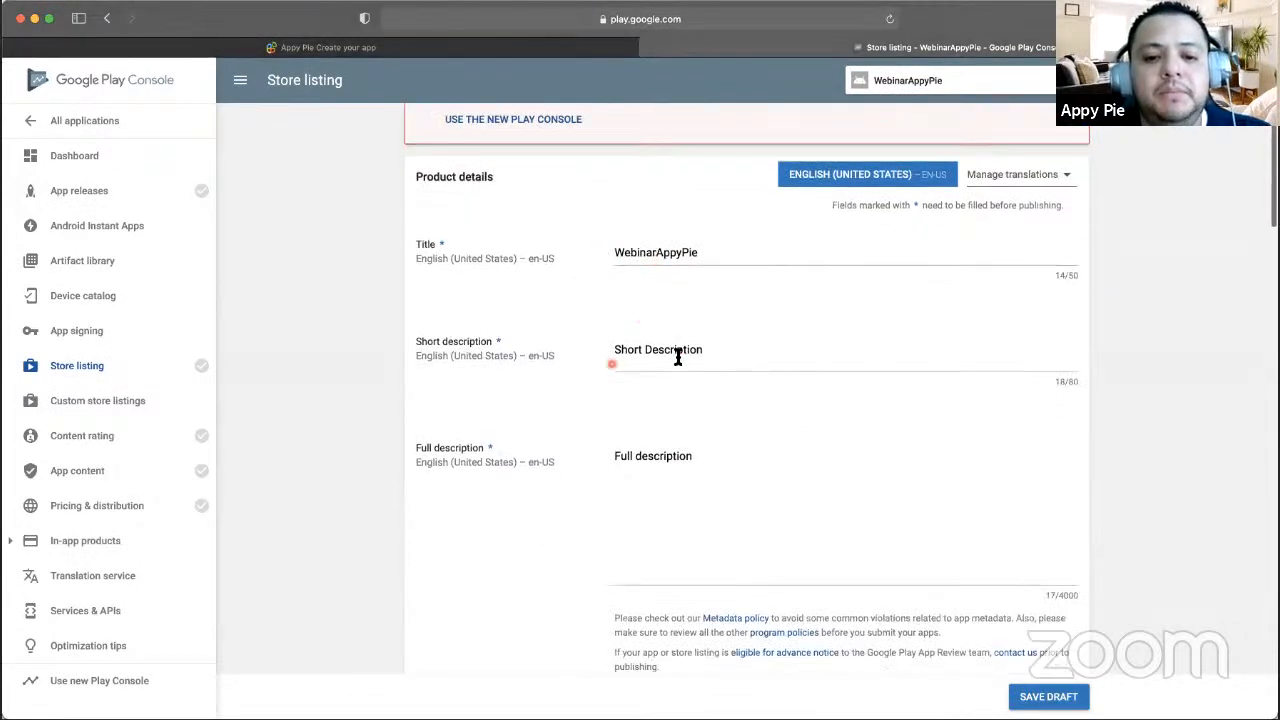
scroll(677, 362, down, 2)
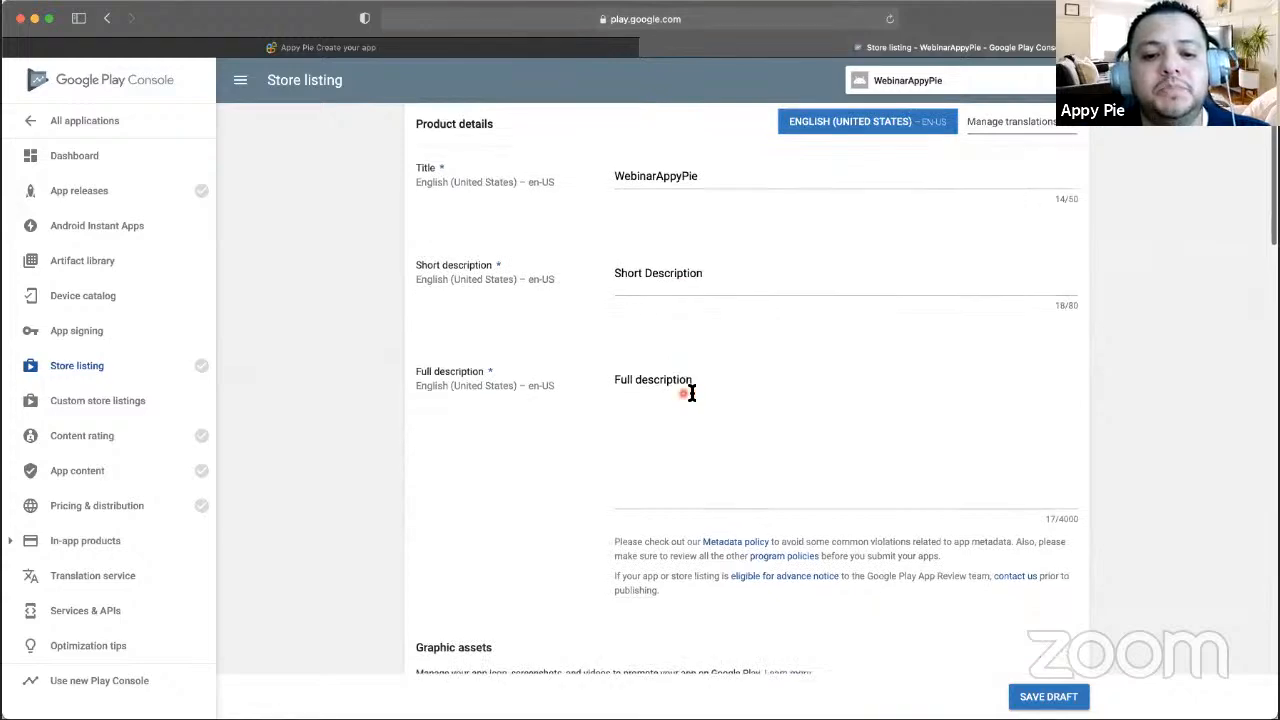
scroll(685, 390, down, 6)
scroll(520, 402, down, 3)
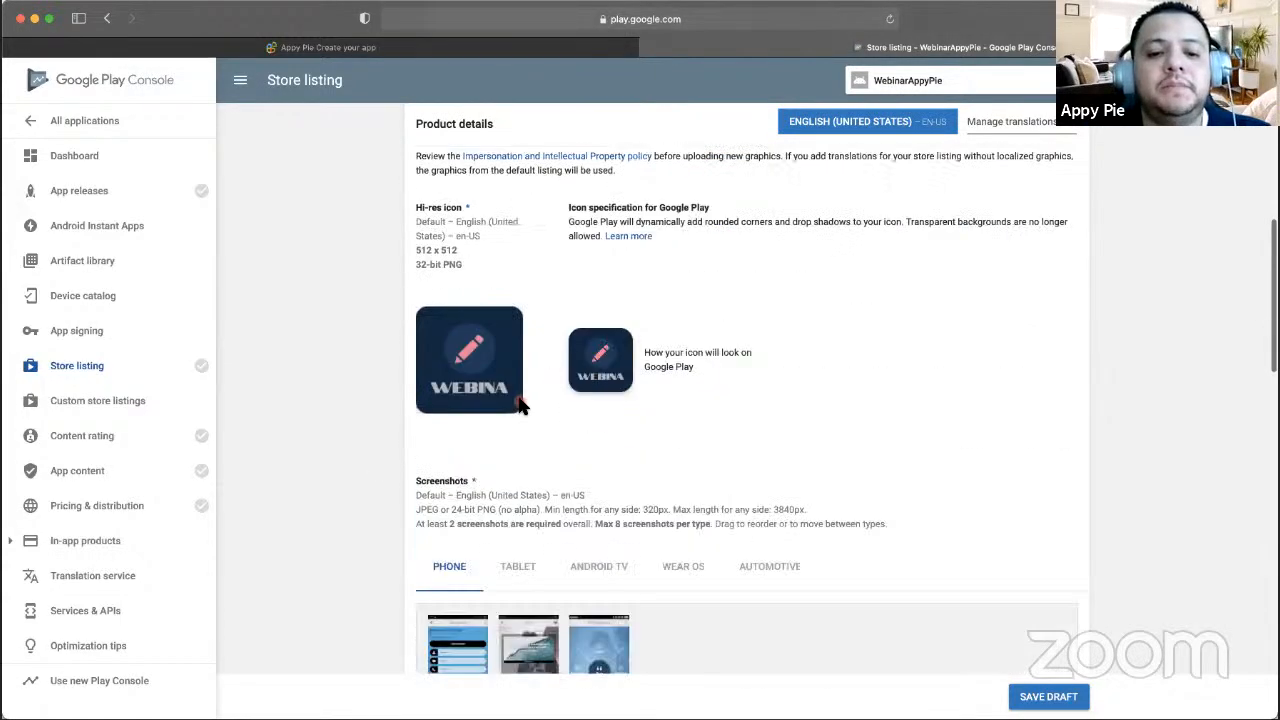
scroll(520, 404, down, 8)
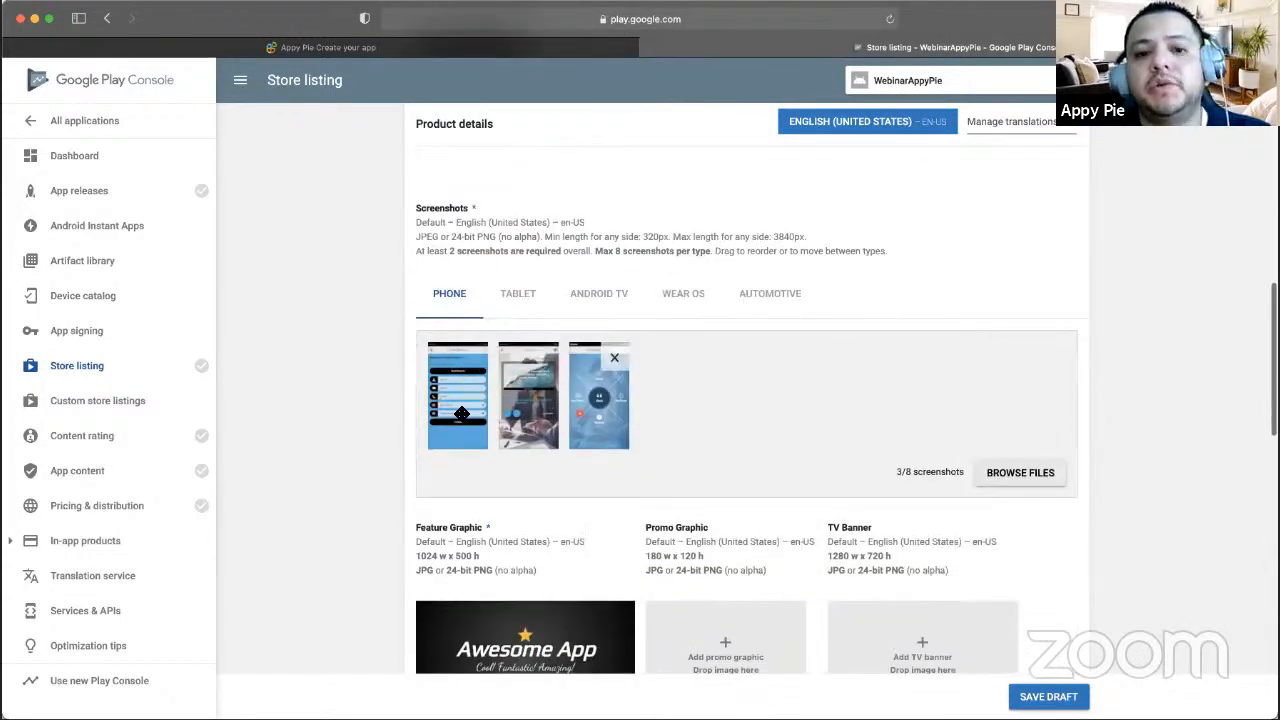
scroll(540, 420, down, 5)
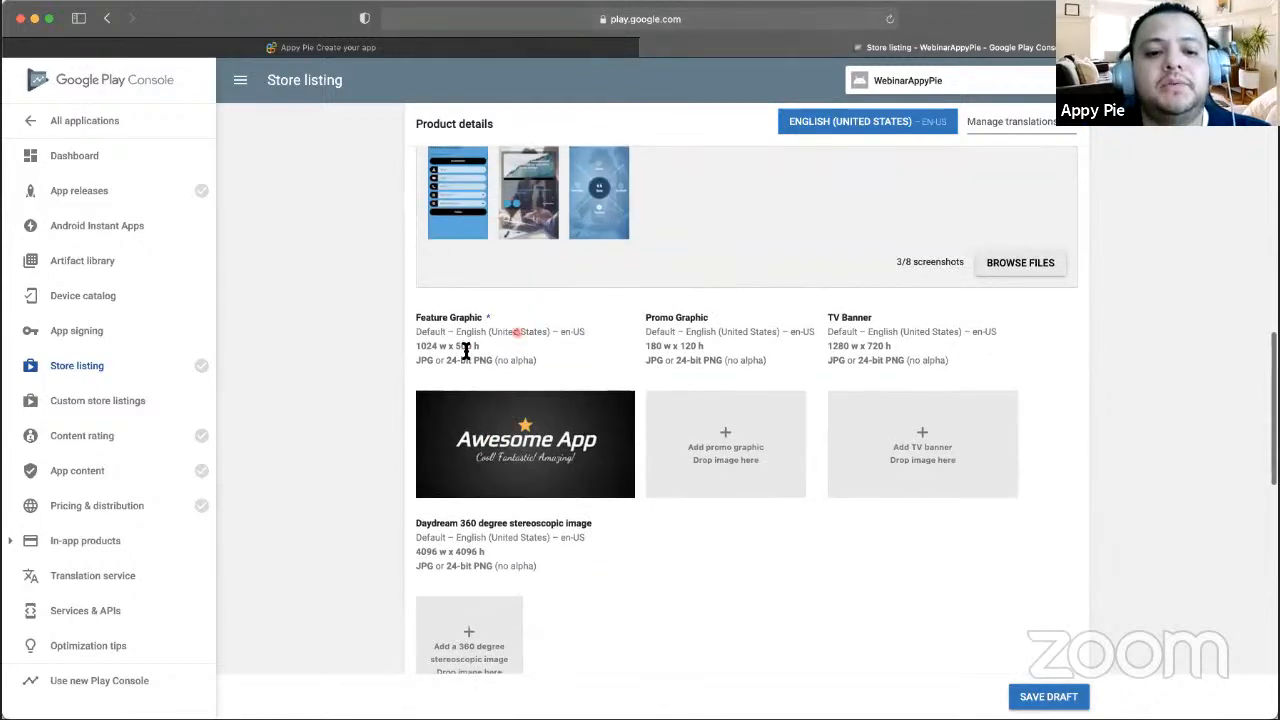
scroll(465, 348, down, 15)
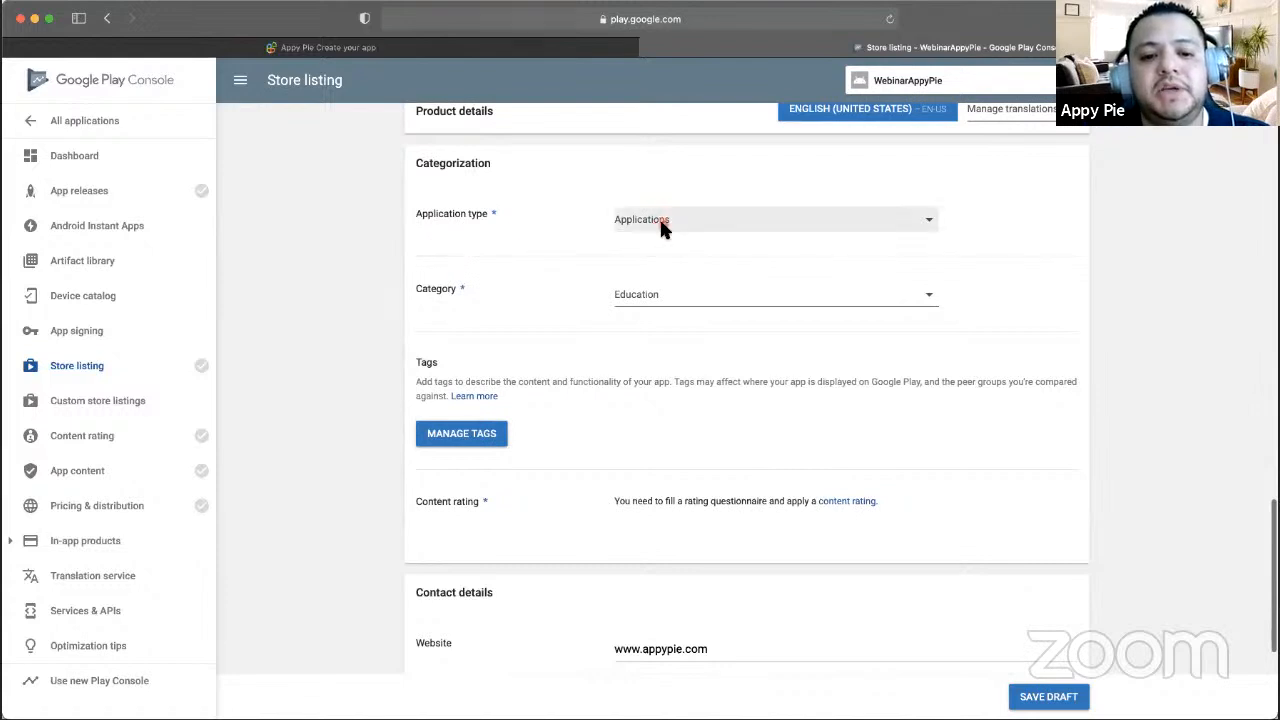
scroll(600, 350, down, 7)
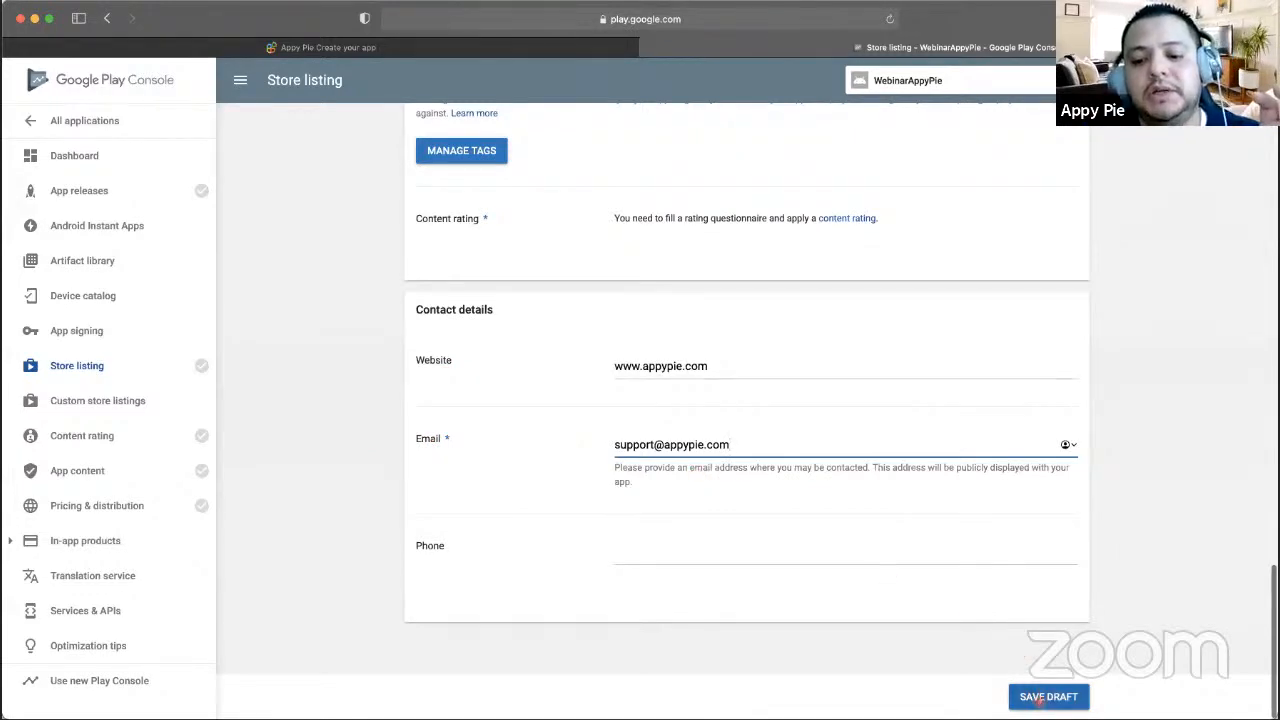
- Save the WebinarAppyPie store listing as a draft and return to the top
click(1048, 697)
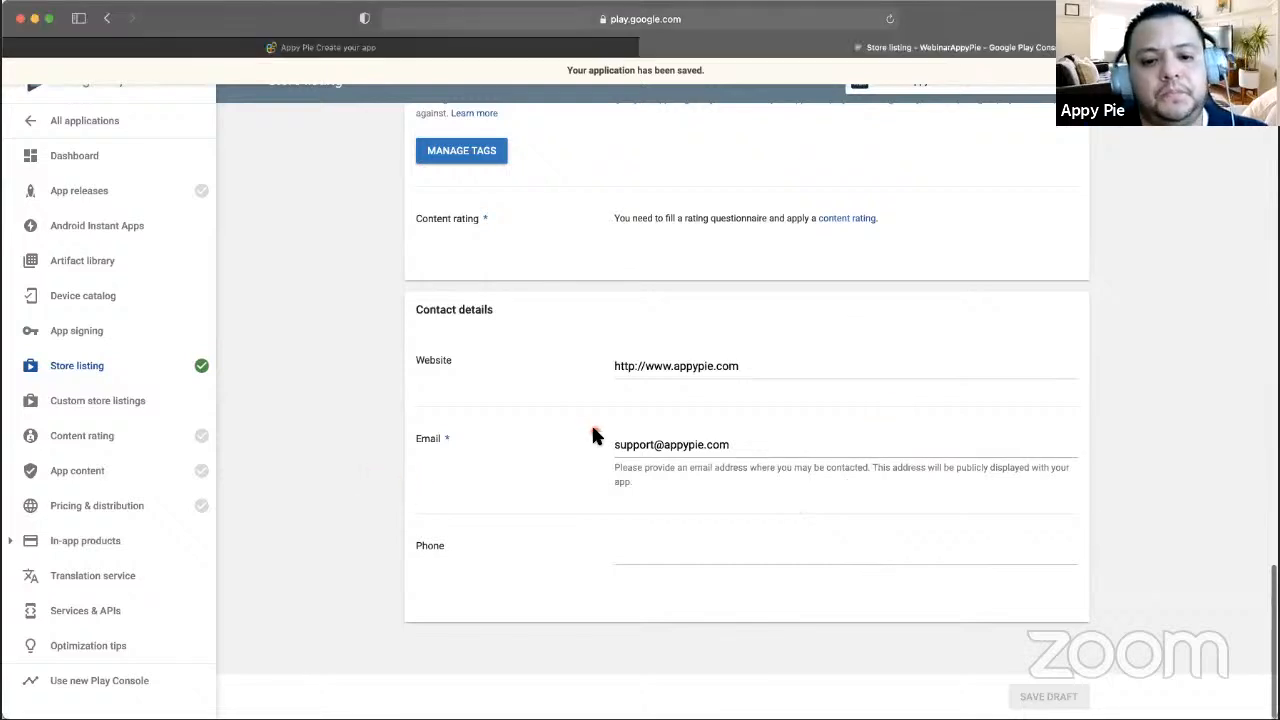
scroll(593, 435, up, 2)
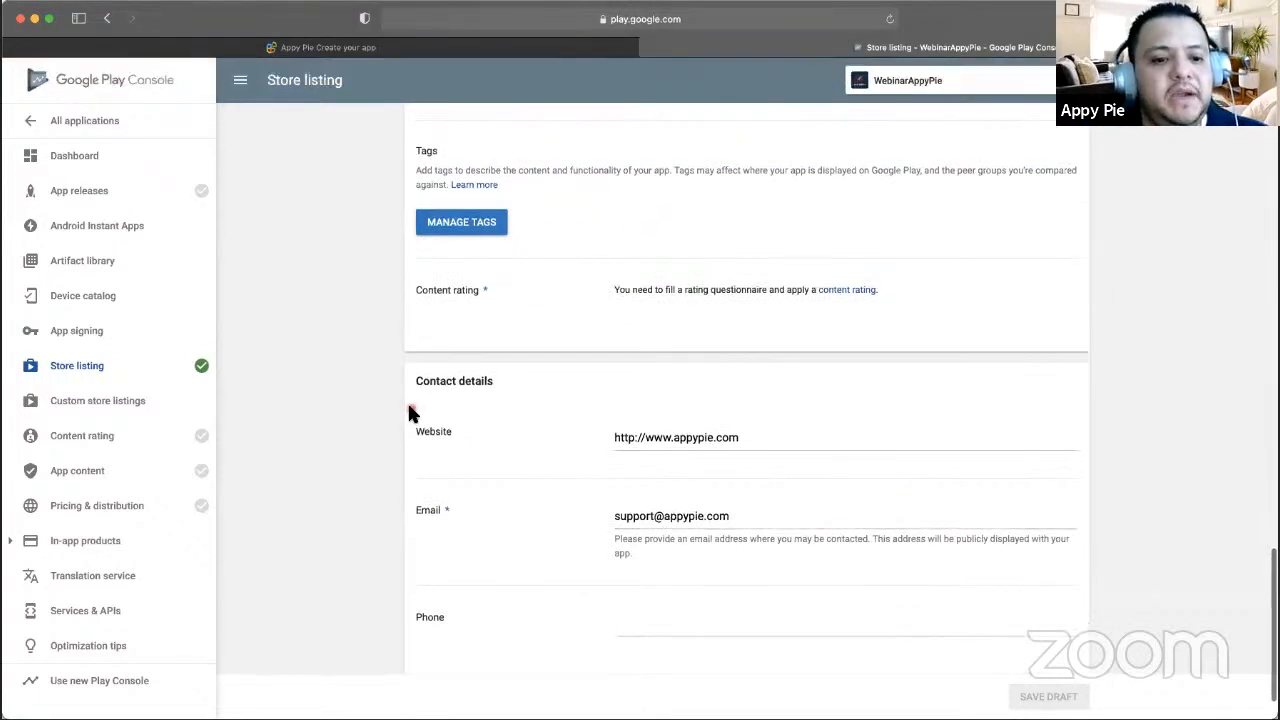
scroll(407, 405, up, 4)
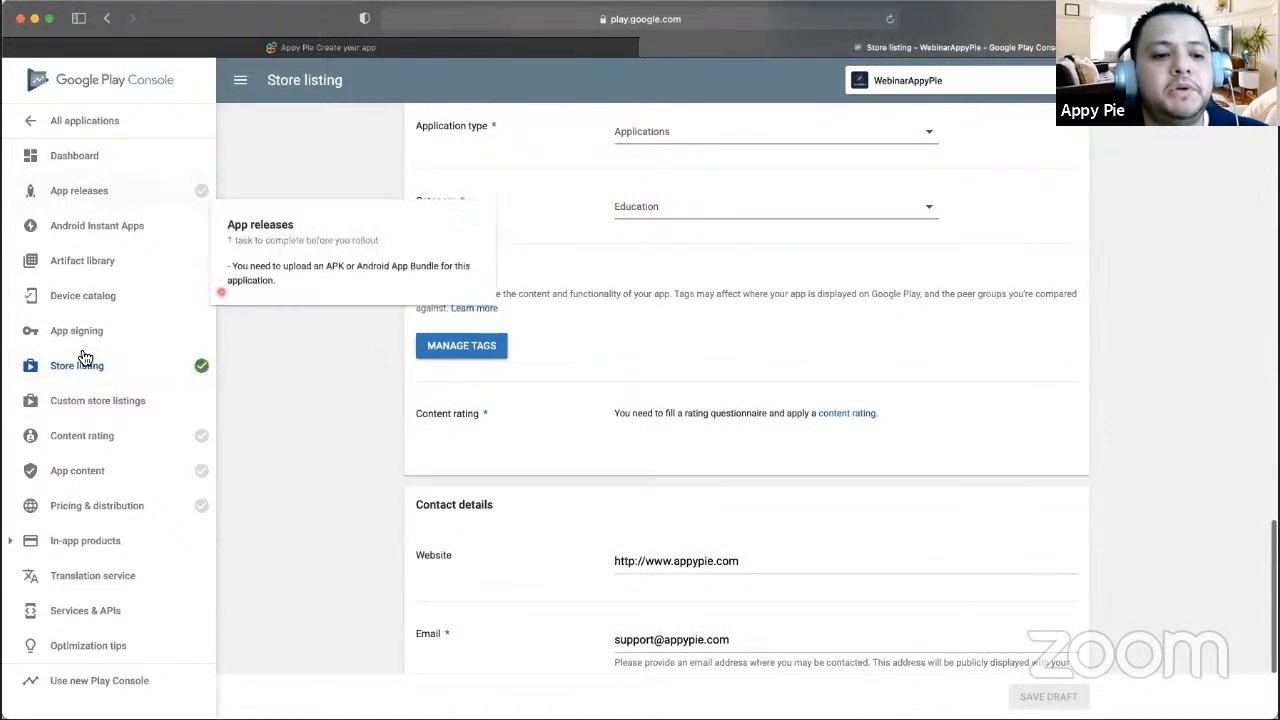
- Create a new release on the Production track from App releases
click(100, 191)
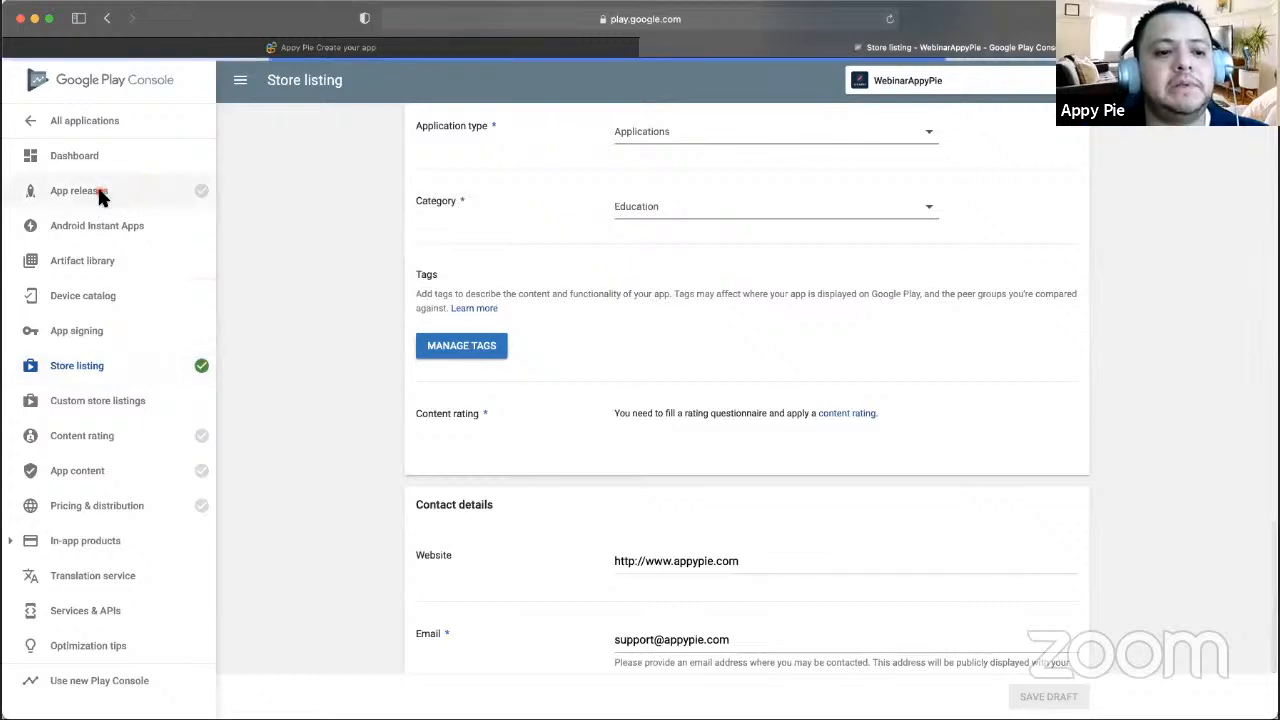
scroll(685, 425, up, 10)
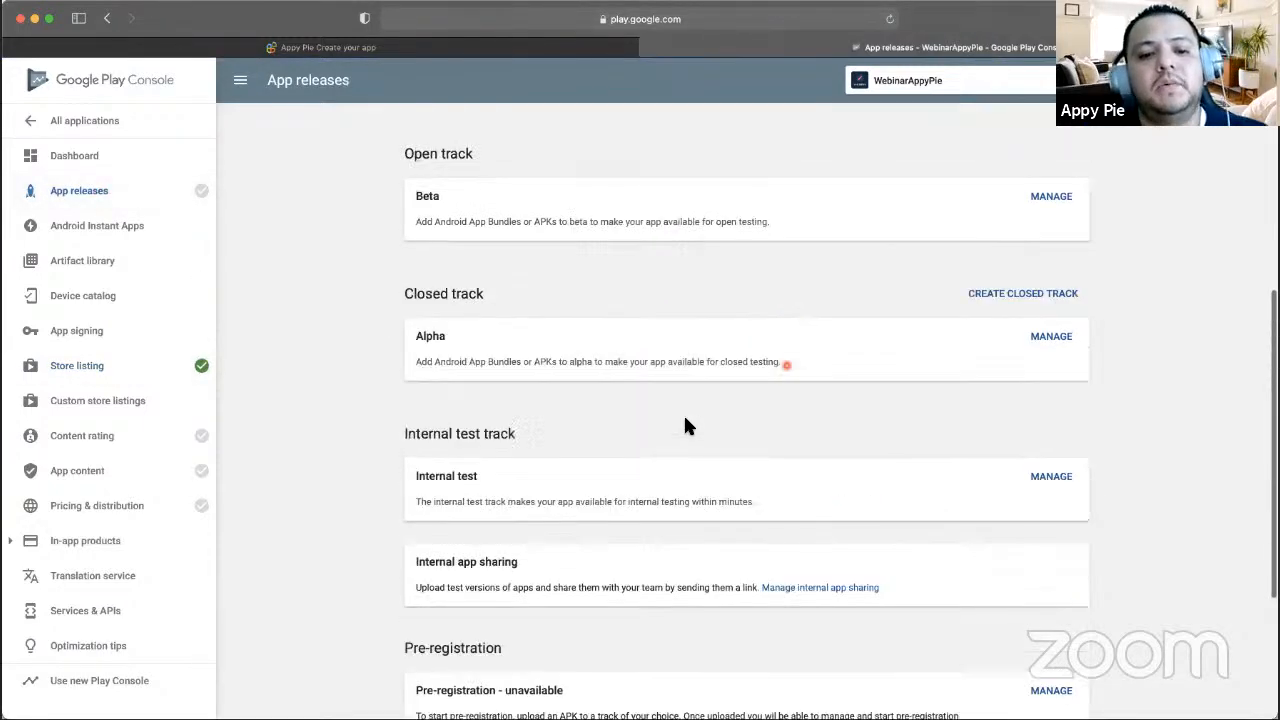
scroll(785, 368, down, 1)
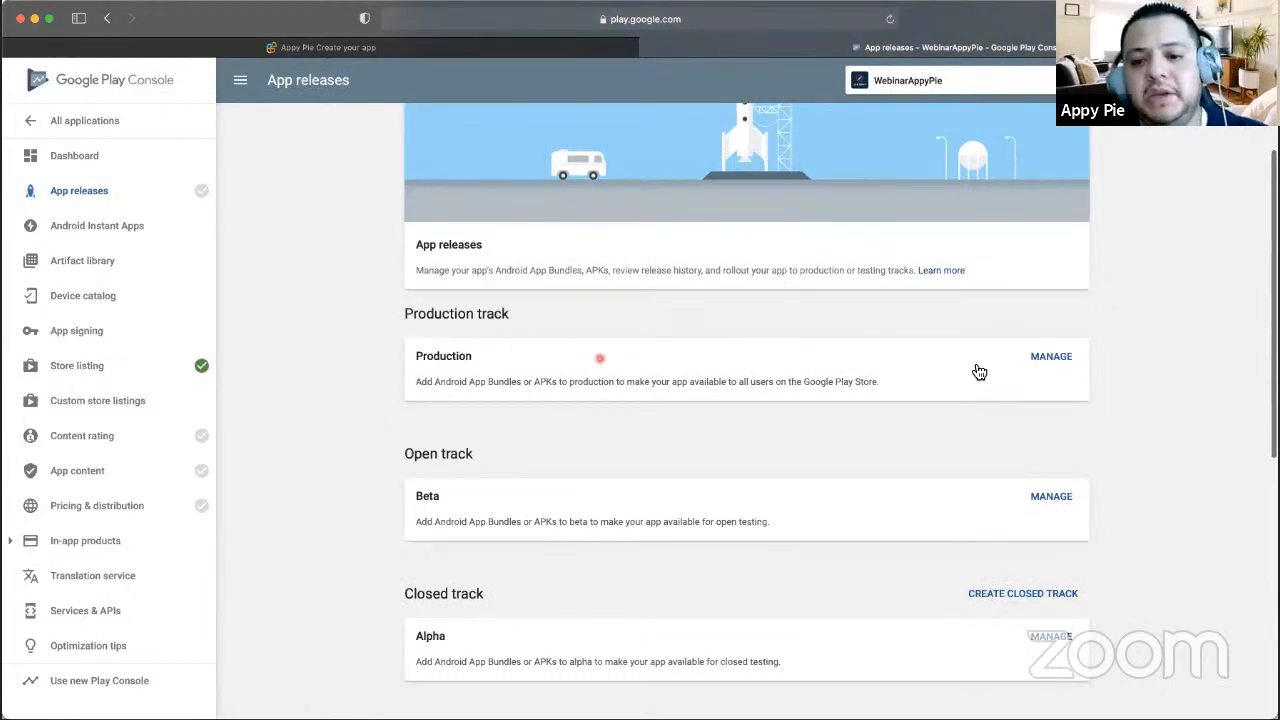
click(1056, 362)
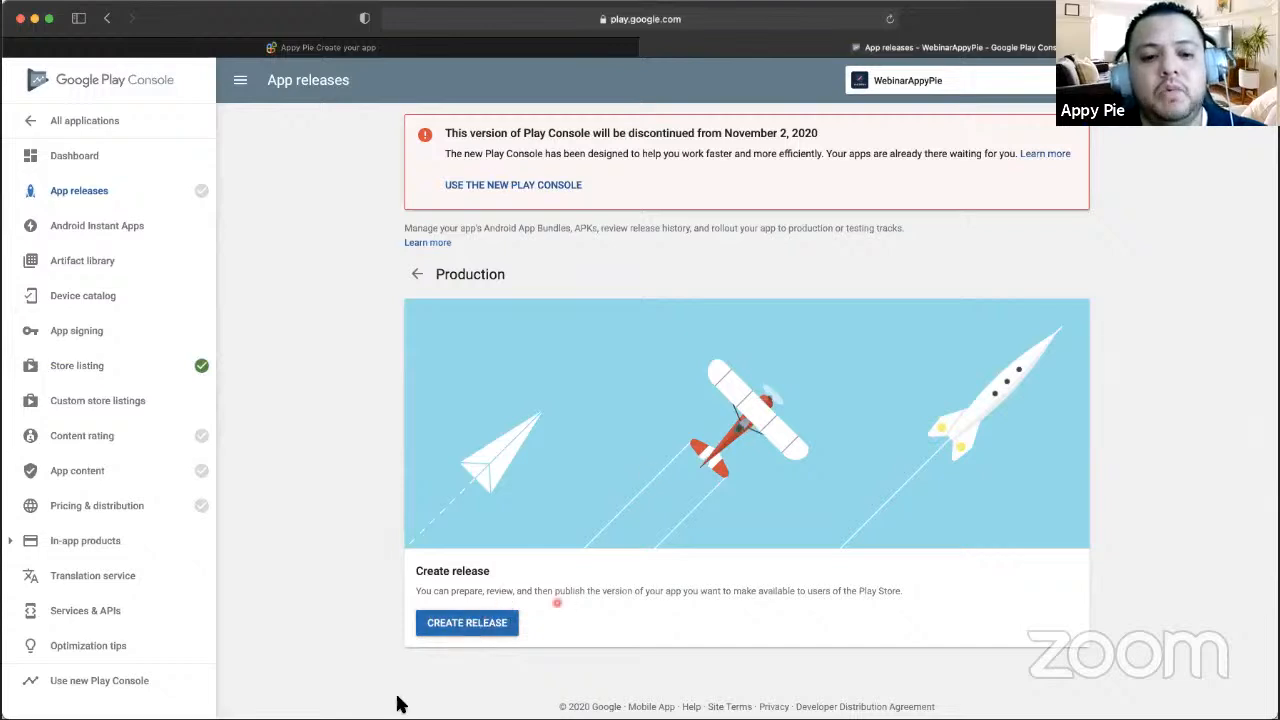
click(463, 628)
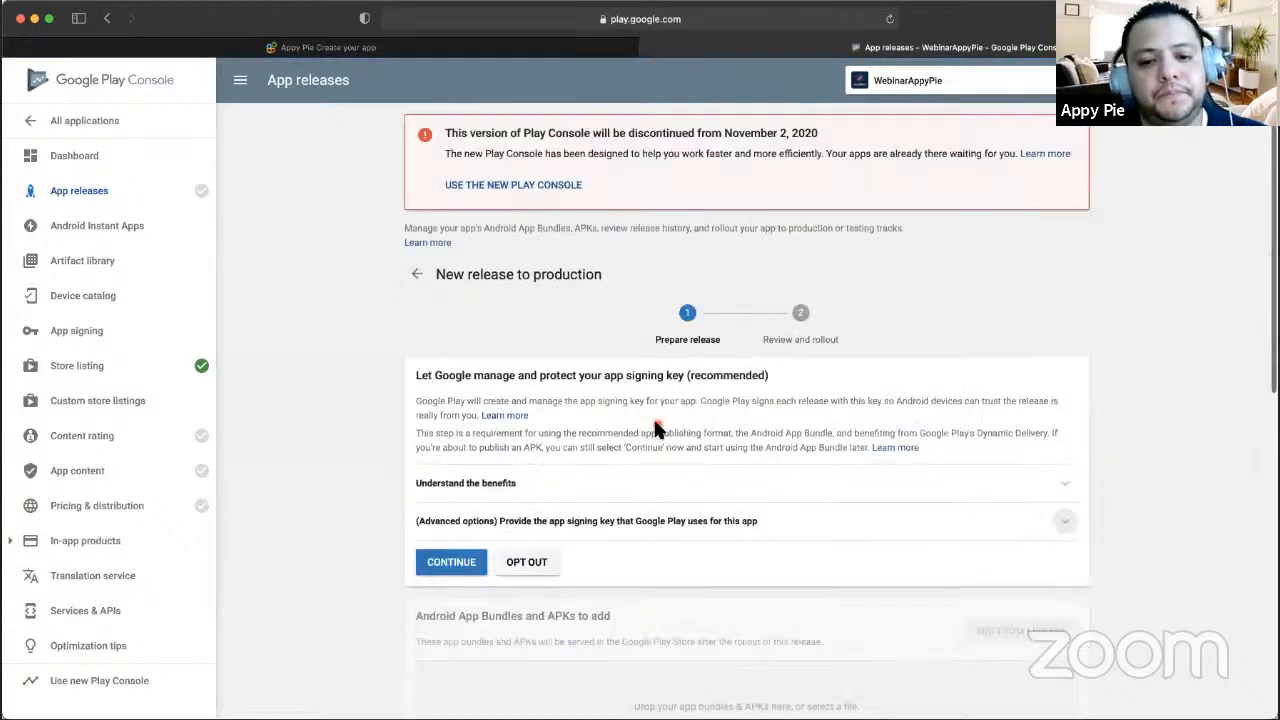
- Opt out of Google-managed app signing, confirm it, and return to Appy Pie
scroll(655, 428, down, 2)
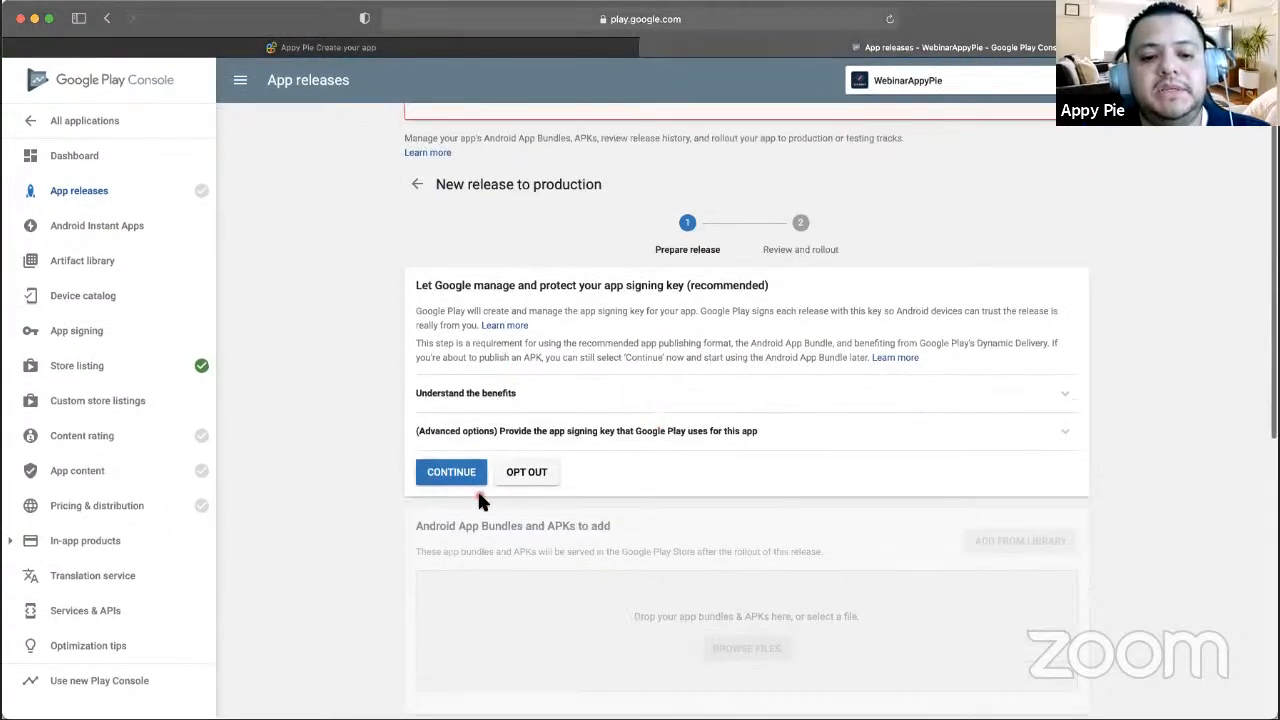
click(527, 472)
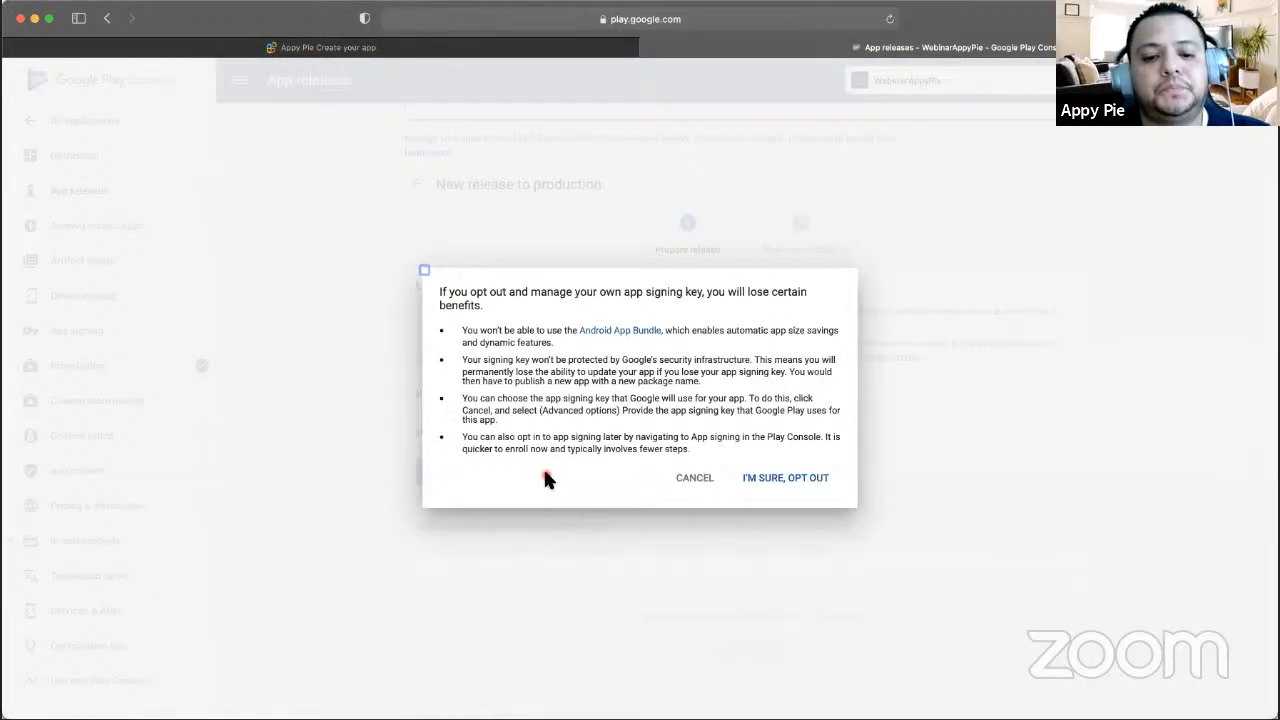
click(786, 478)
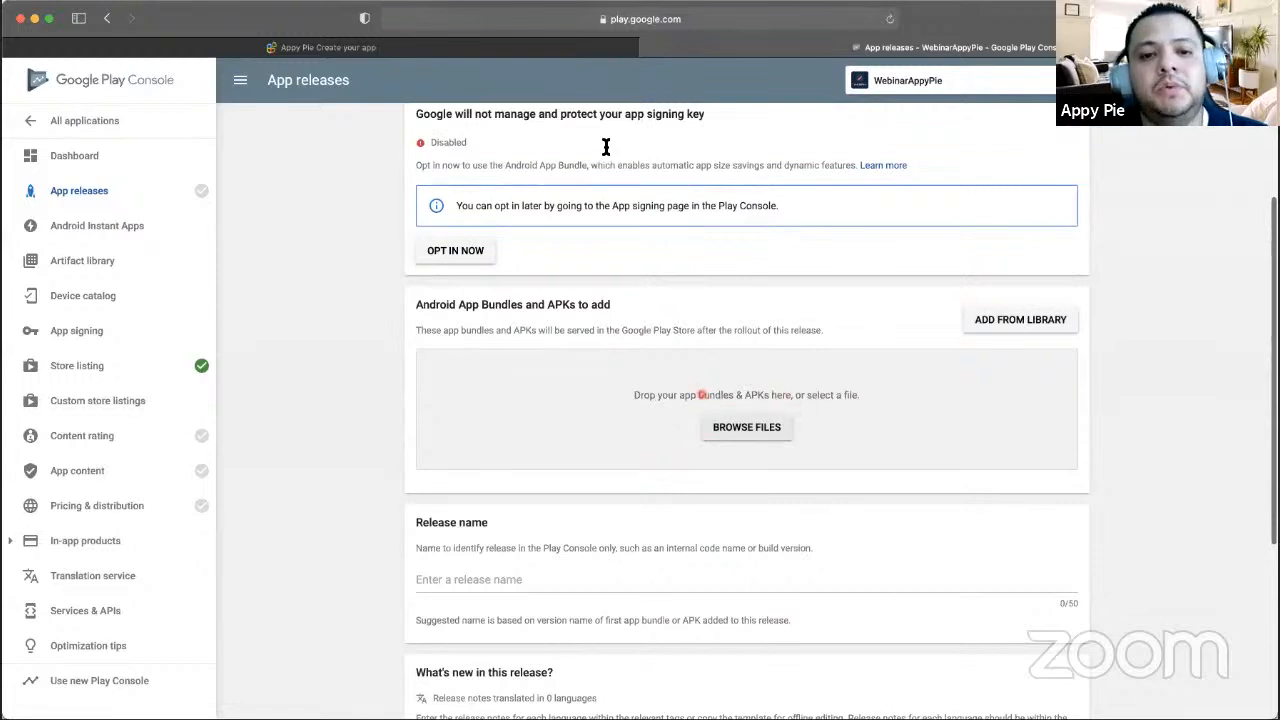
click(558, 52)
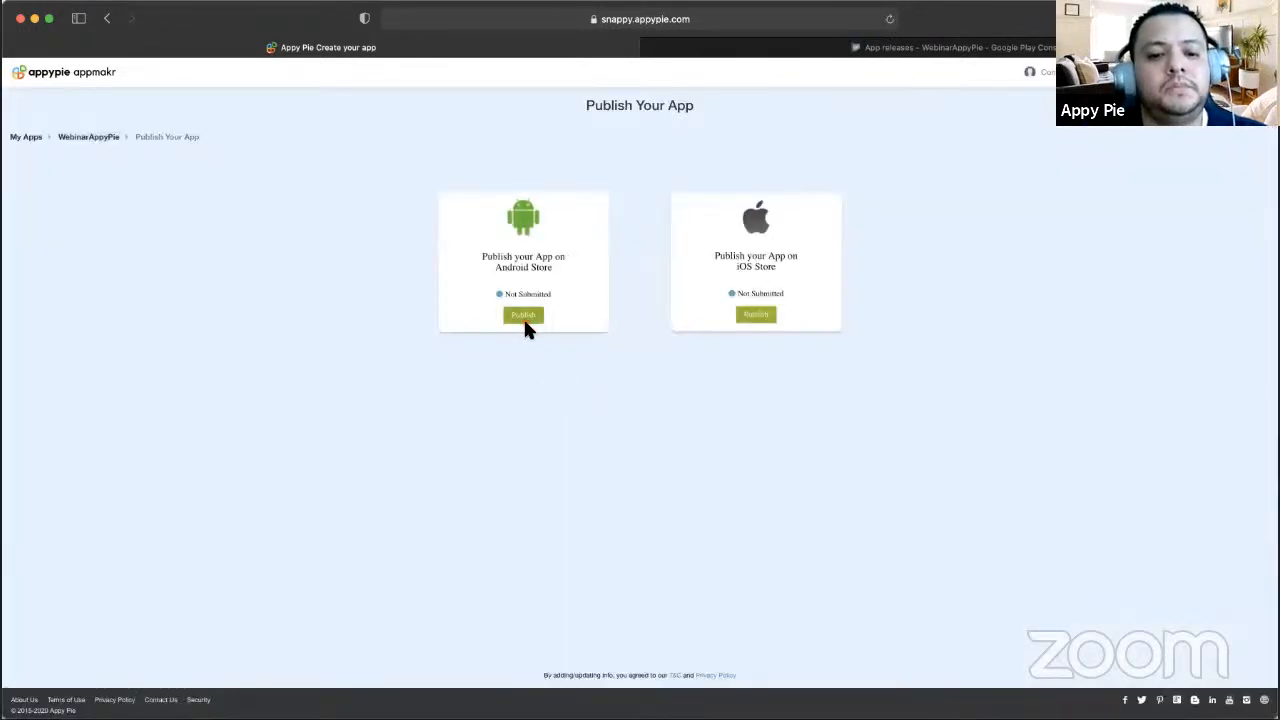
- Begin Android publishing, advance to step 2/4, and download the .APK build
click(523, 315)
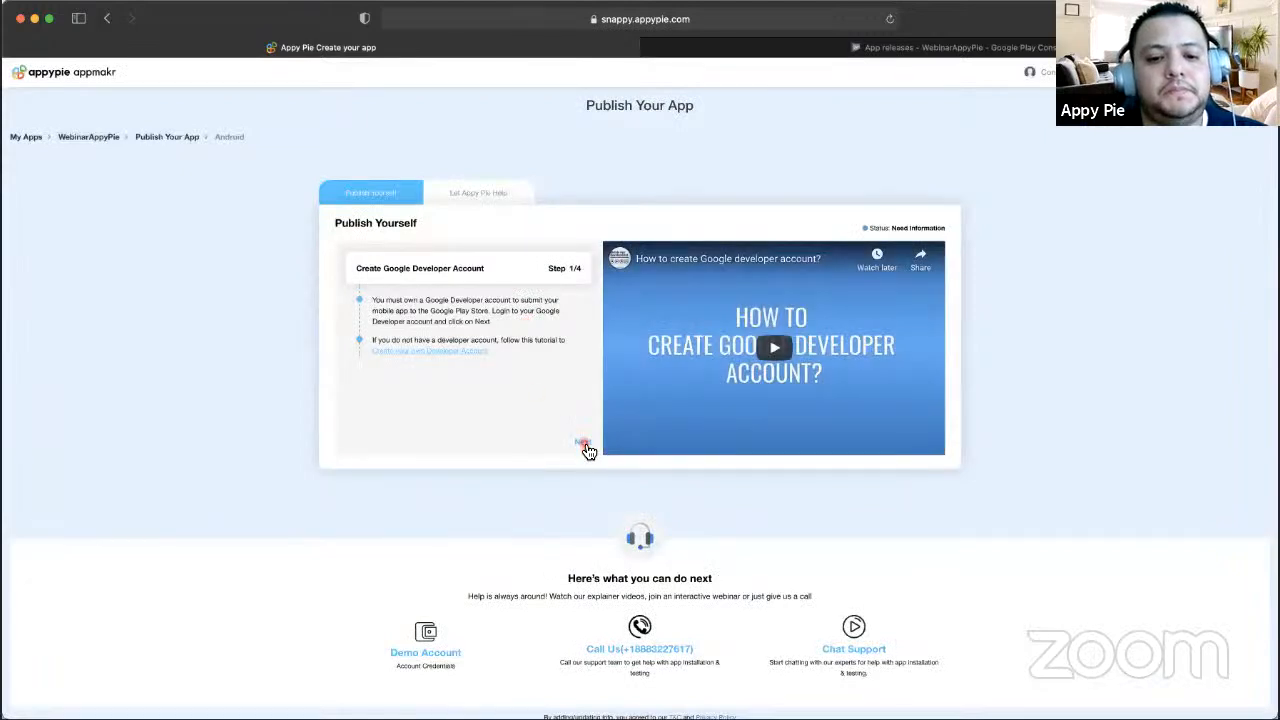
click(582, 442)
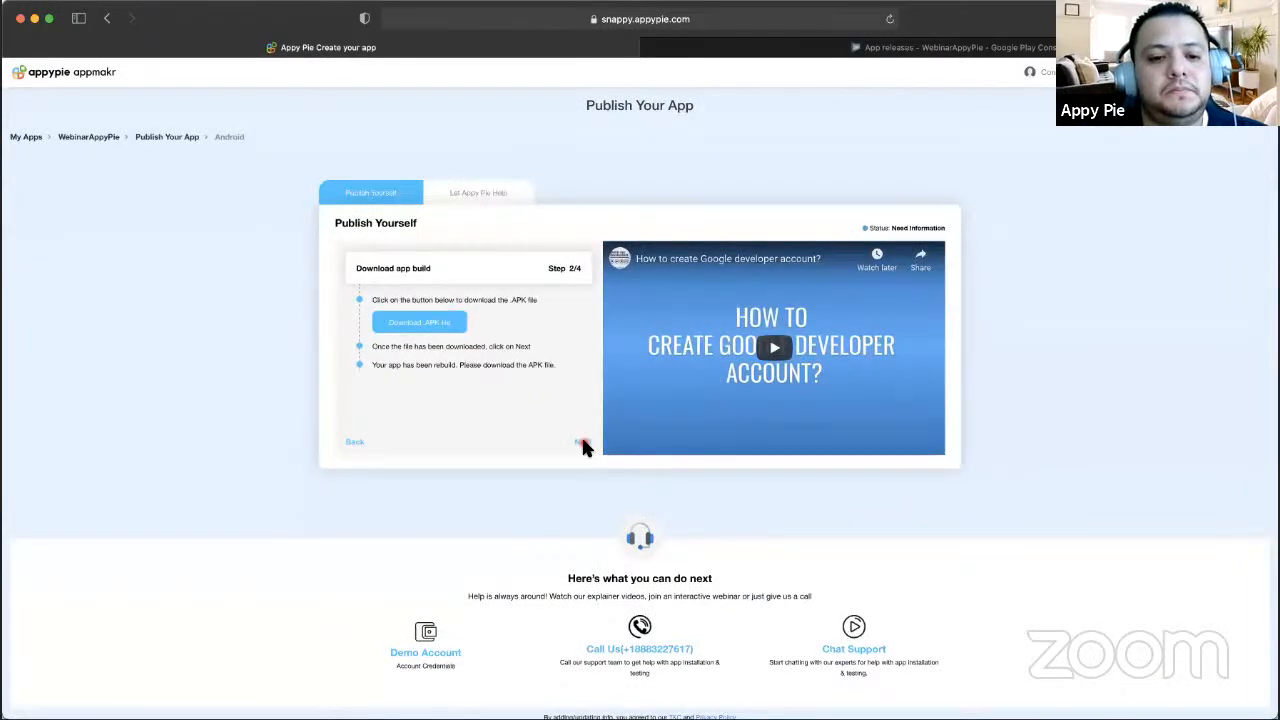
click(454, 326)
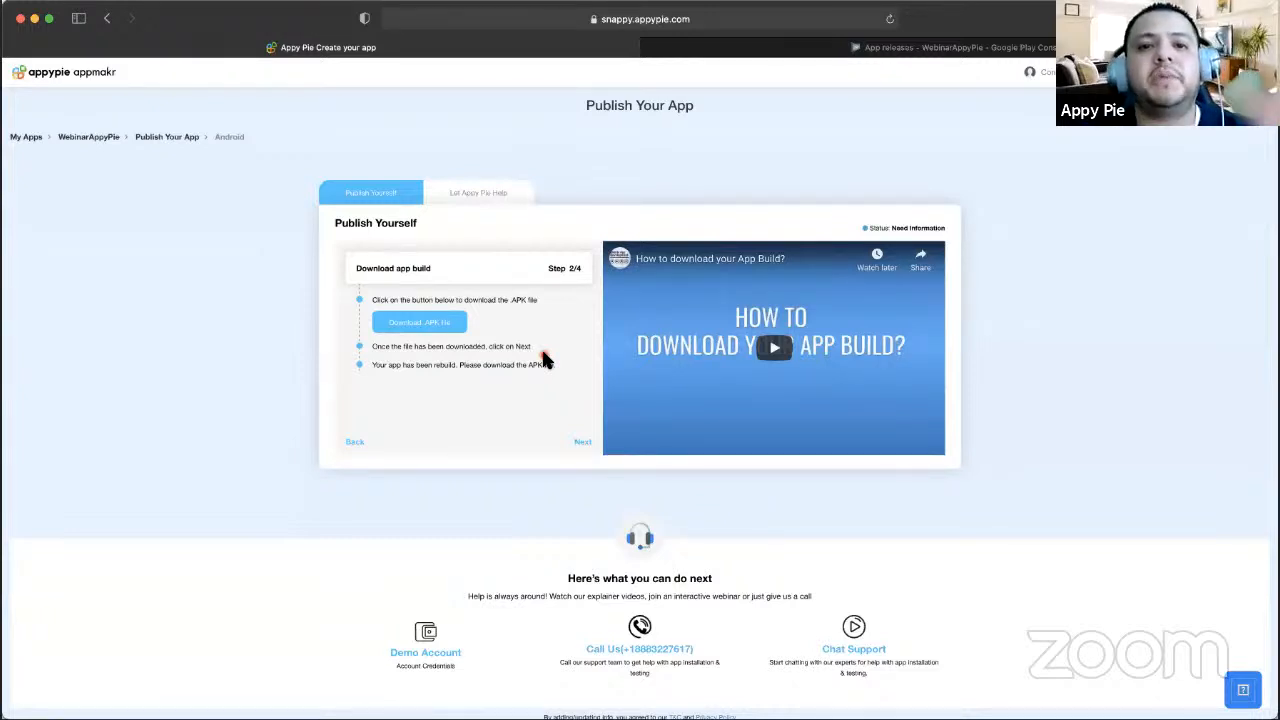
- Upload the APK file 5555be511518.apk into the new production release
click(930, 48)
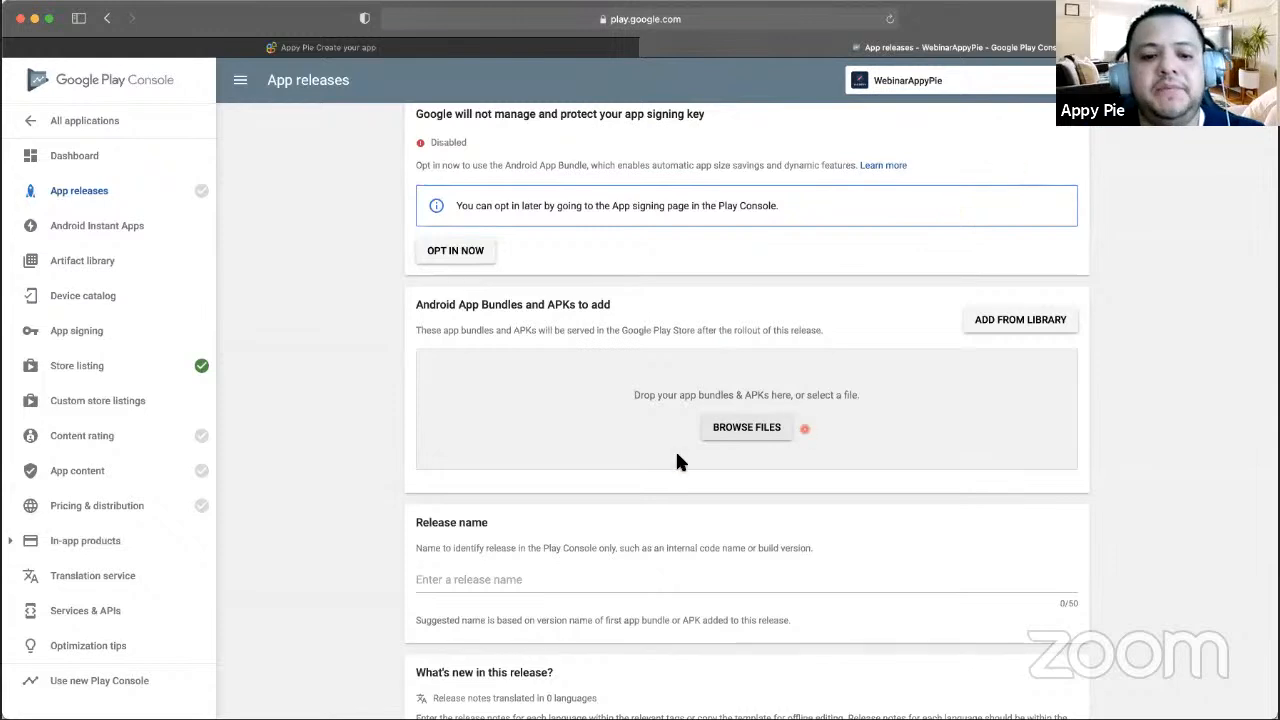
click(745, 430)
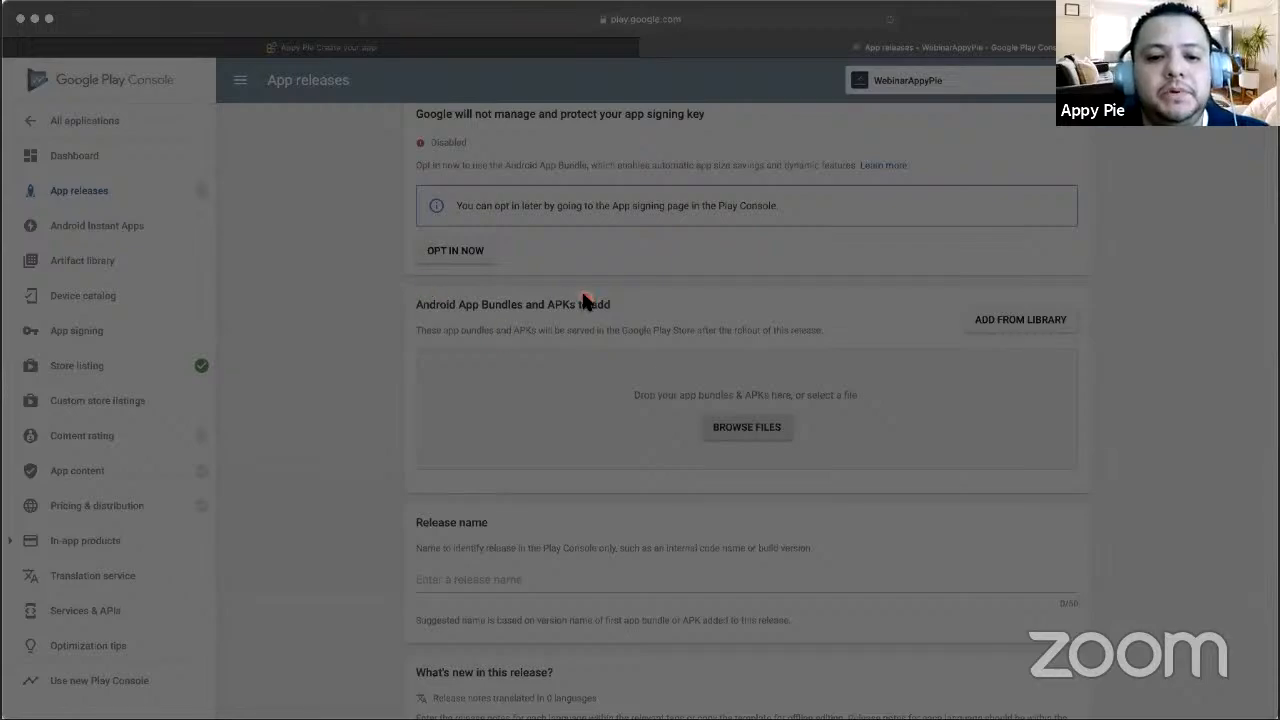
click(884, 478)
- Wait for 5555be511518.apk to finish uploading and processing under App Bundles and APKs to add
scroll(713, 389, down, 1)
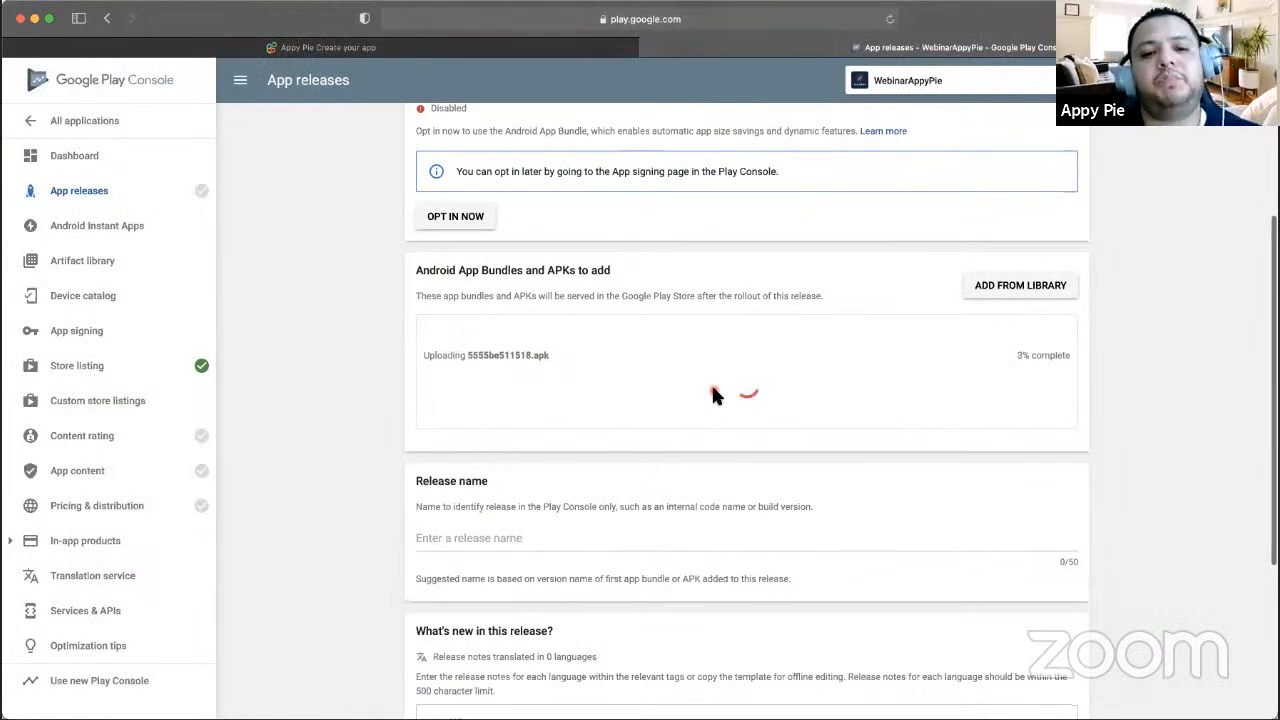
scroll(713, 389, up, 1)
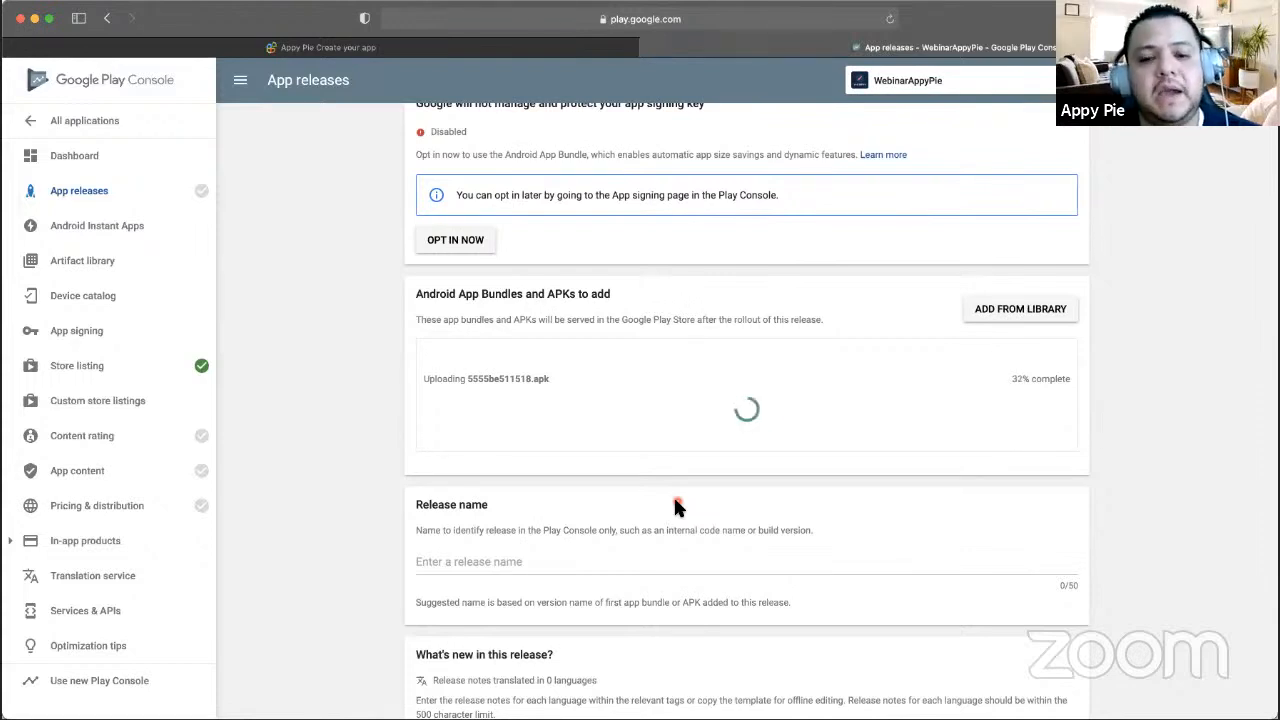
scroll(903, 478, down, 3)
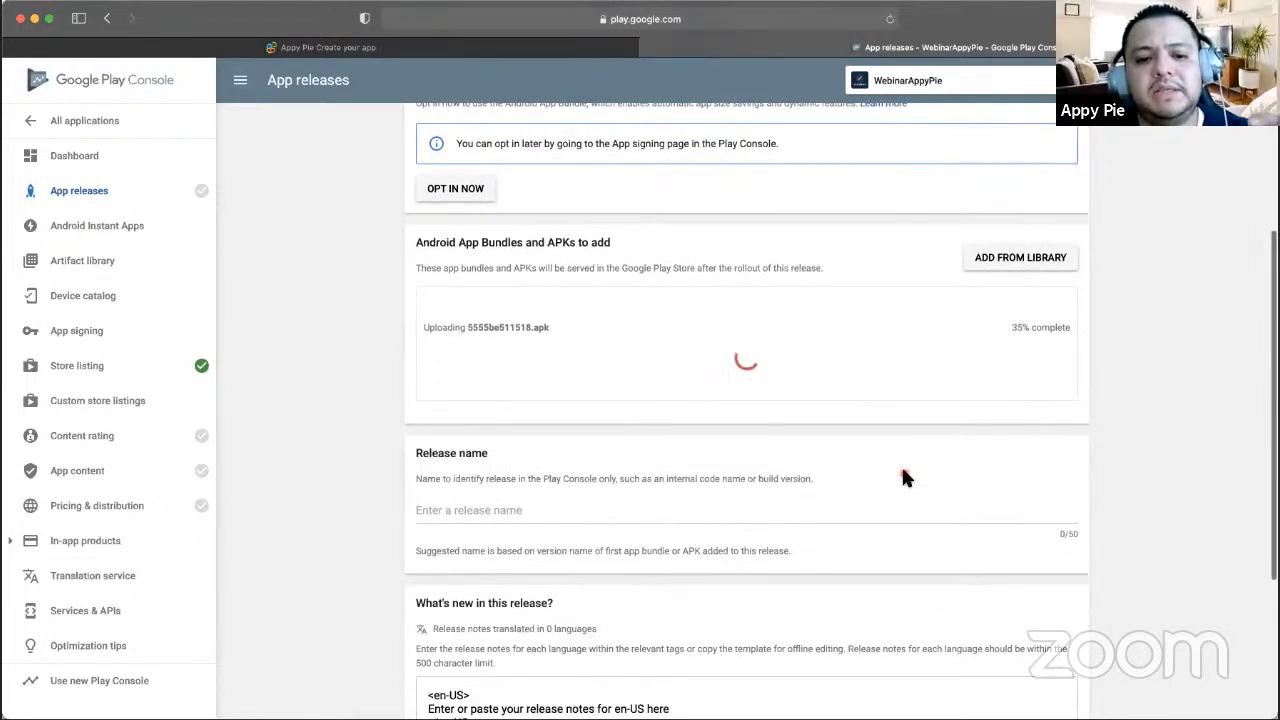
scroll(903, 478, up, 1)
scroll(903, 478, down, 1)
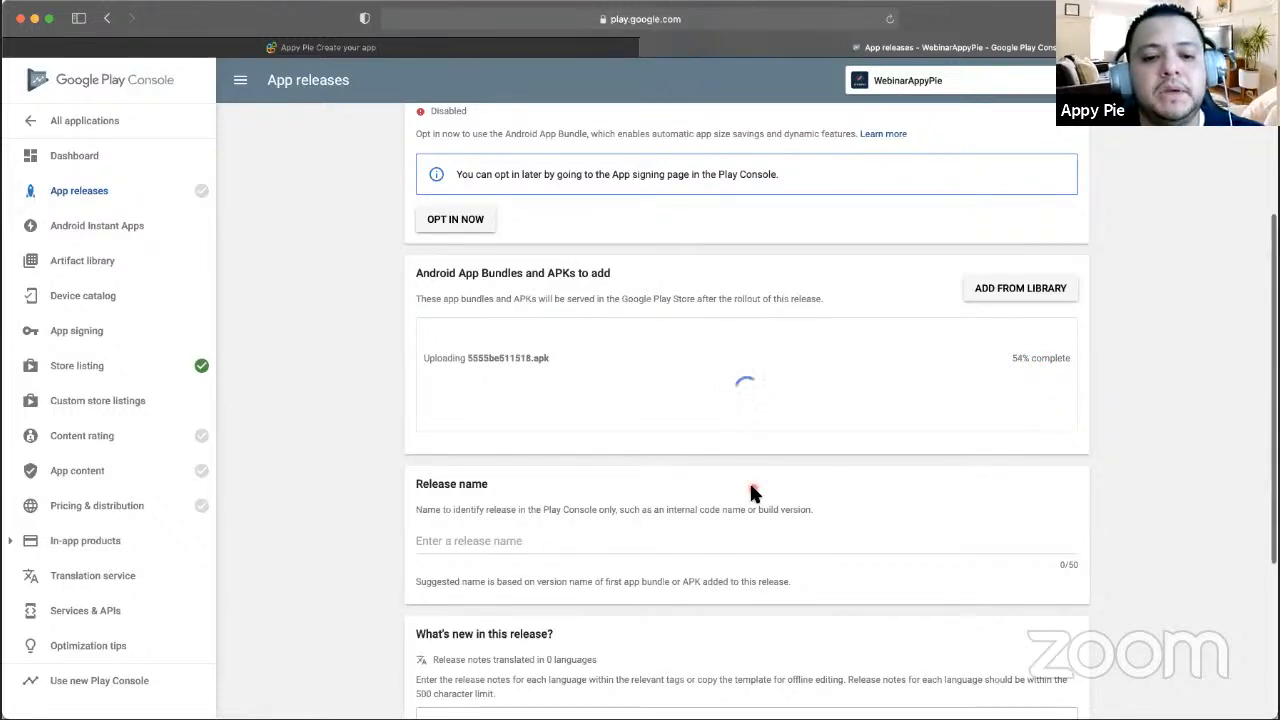
scroll(750, 482, down, 1)
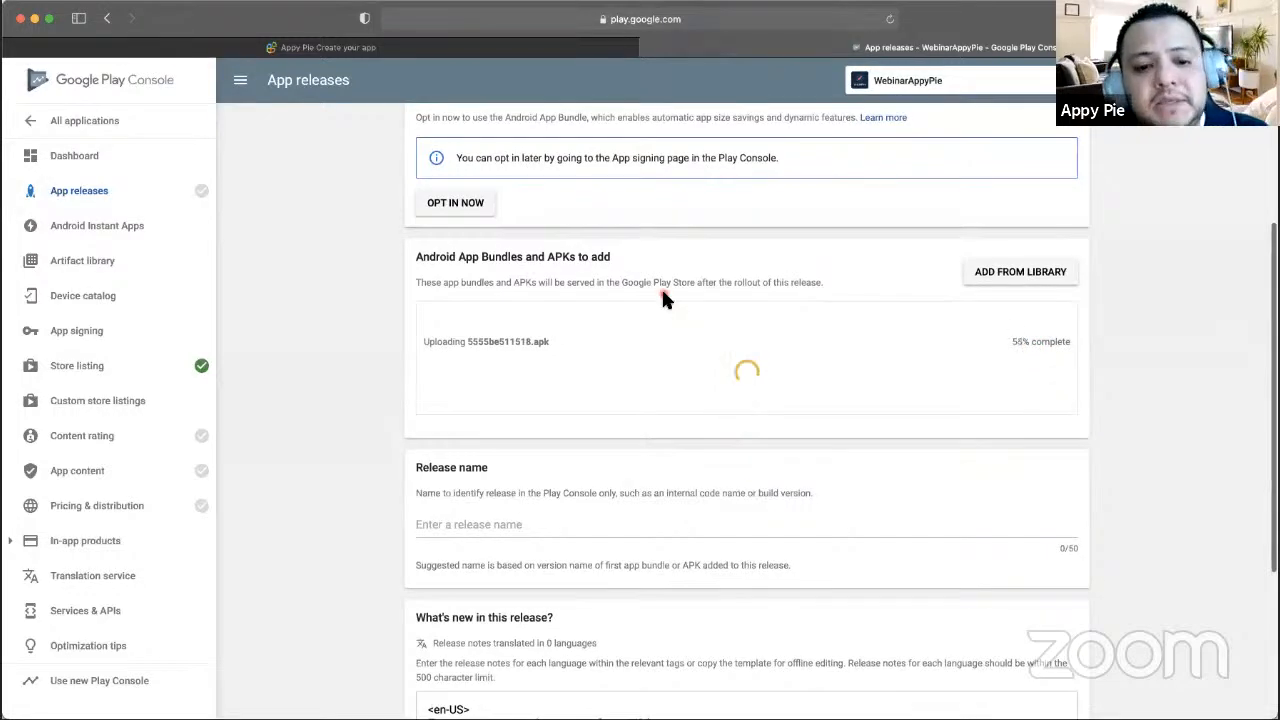
scroll(663, 298, down, 5)
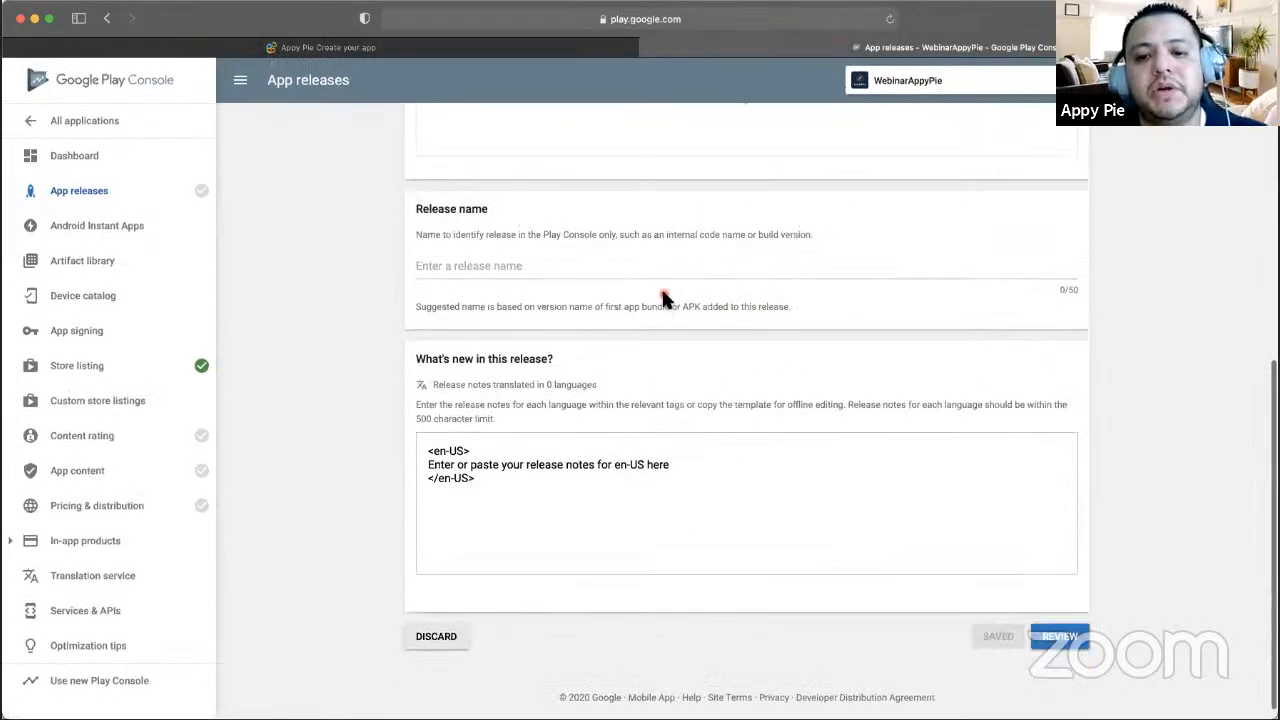
scroll(663, 298, up, 7)
scroll(664, 298, up, 3)
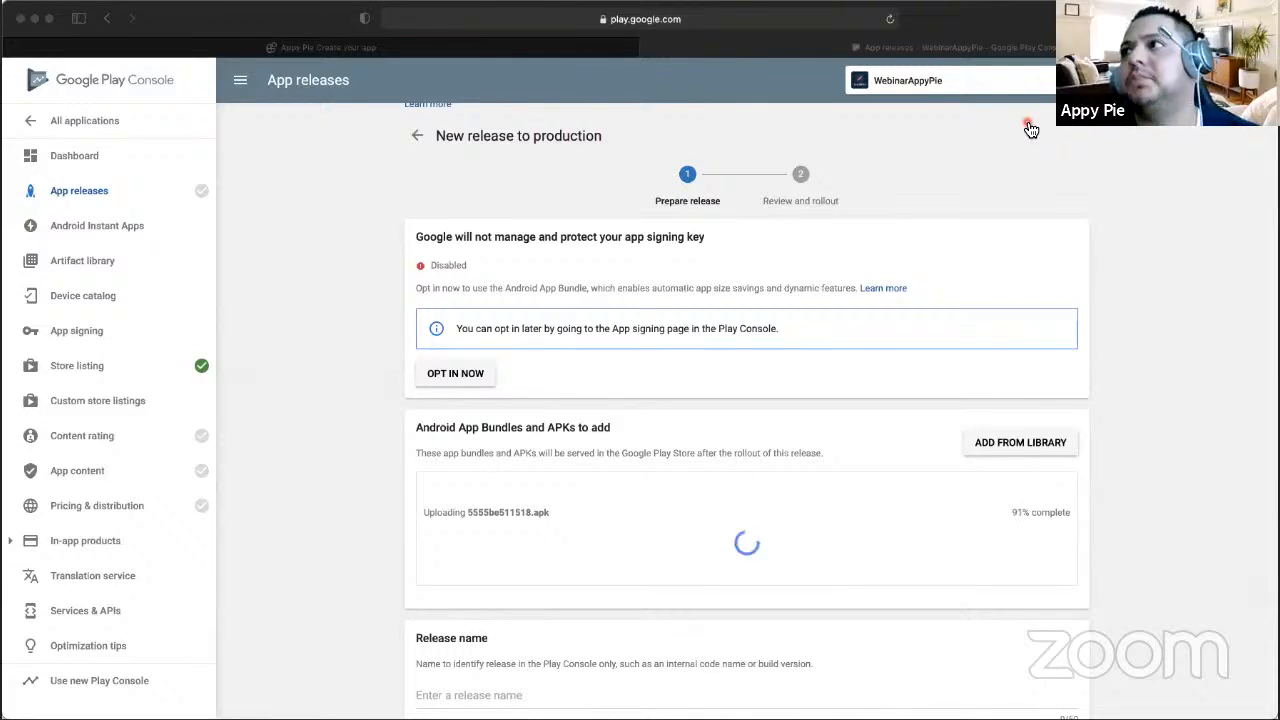
click(355, 476)
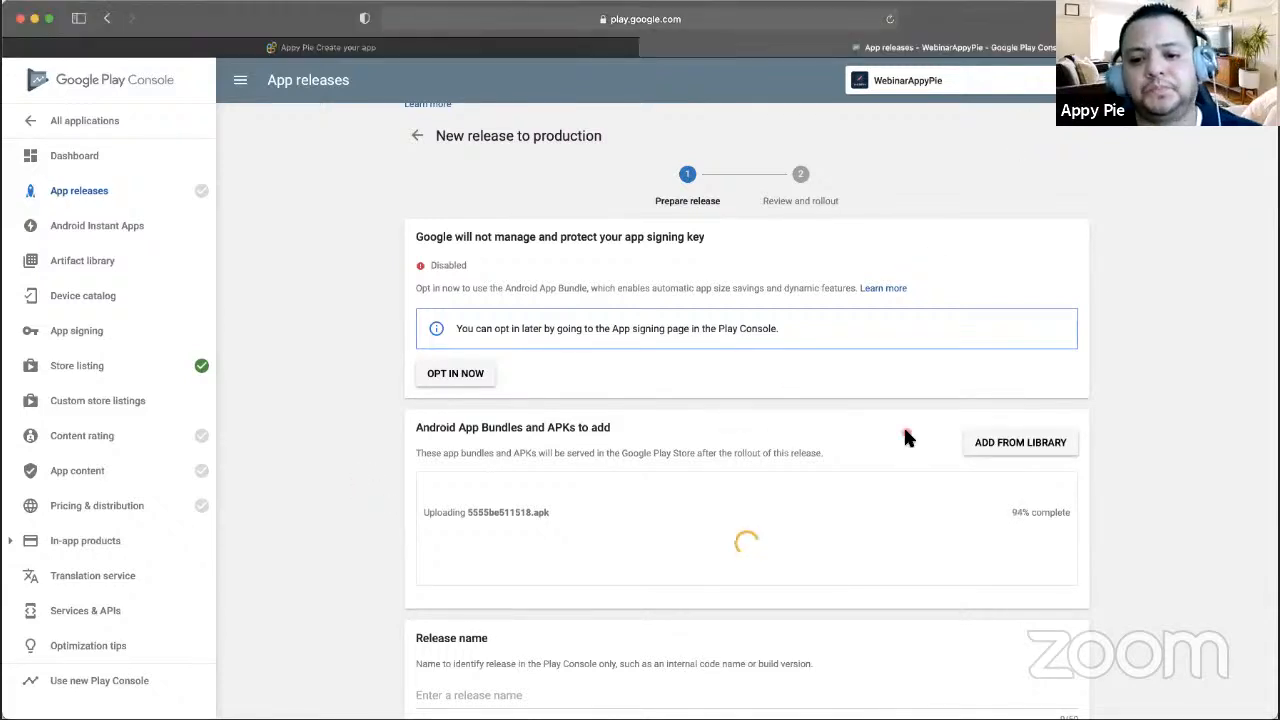
scroll(903, 424, down, 2)
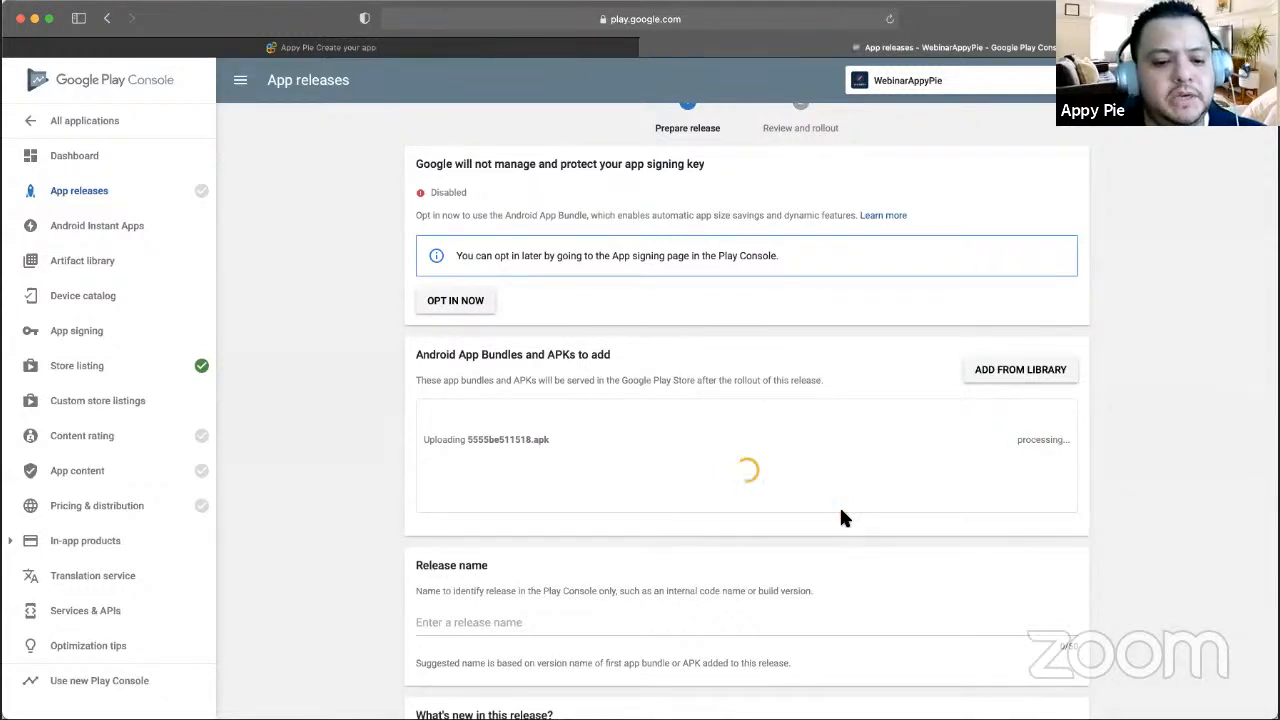
click(437, 682)
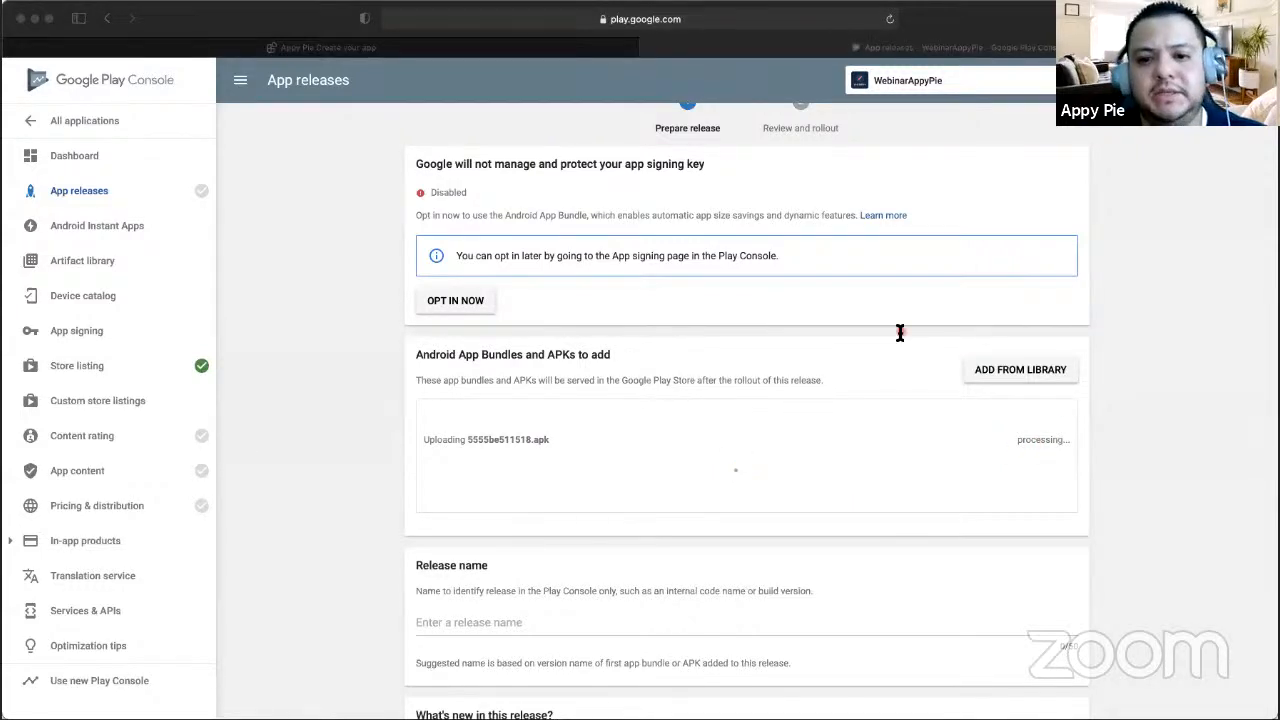
click(315, 512)
- Confirm the suggested release name 1.0 in the release form
scroll(885, 398, down, 2)
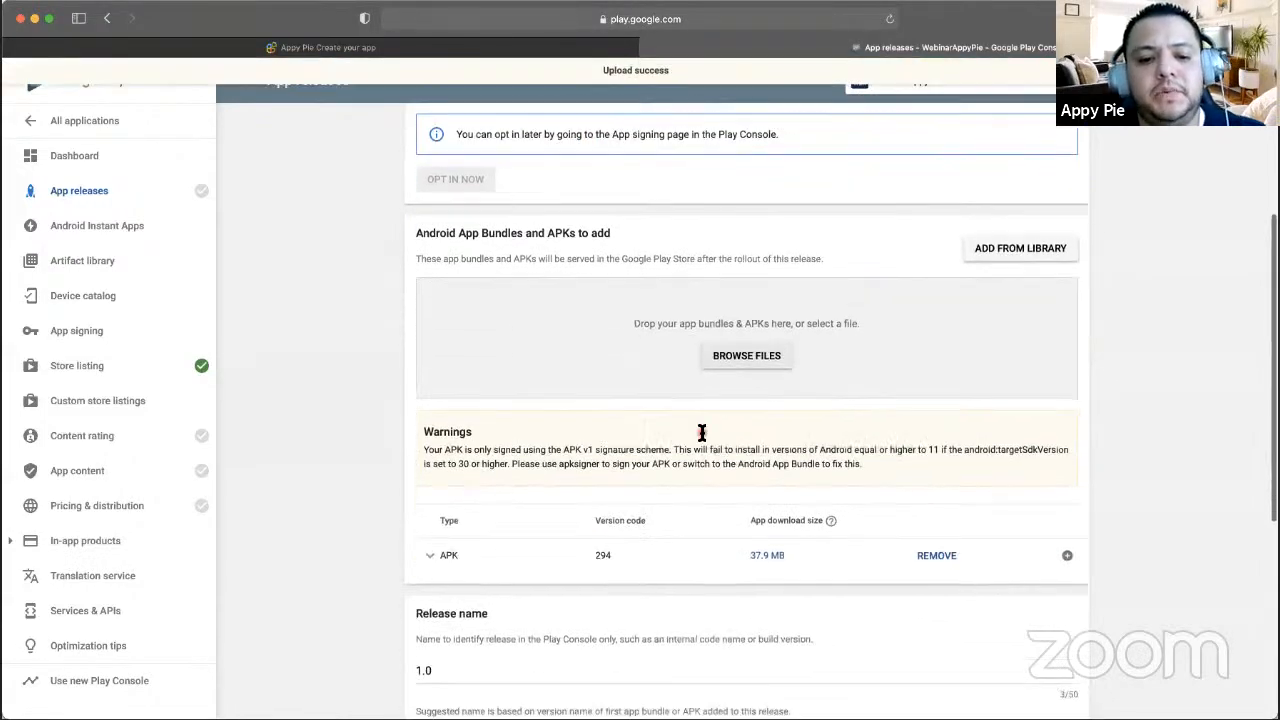
scroll(640, 434, down, 3)
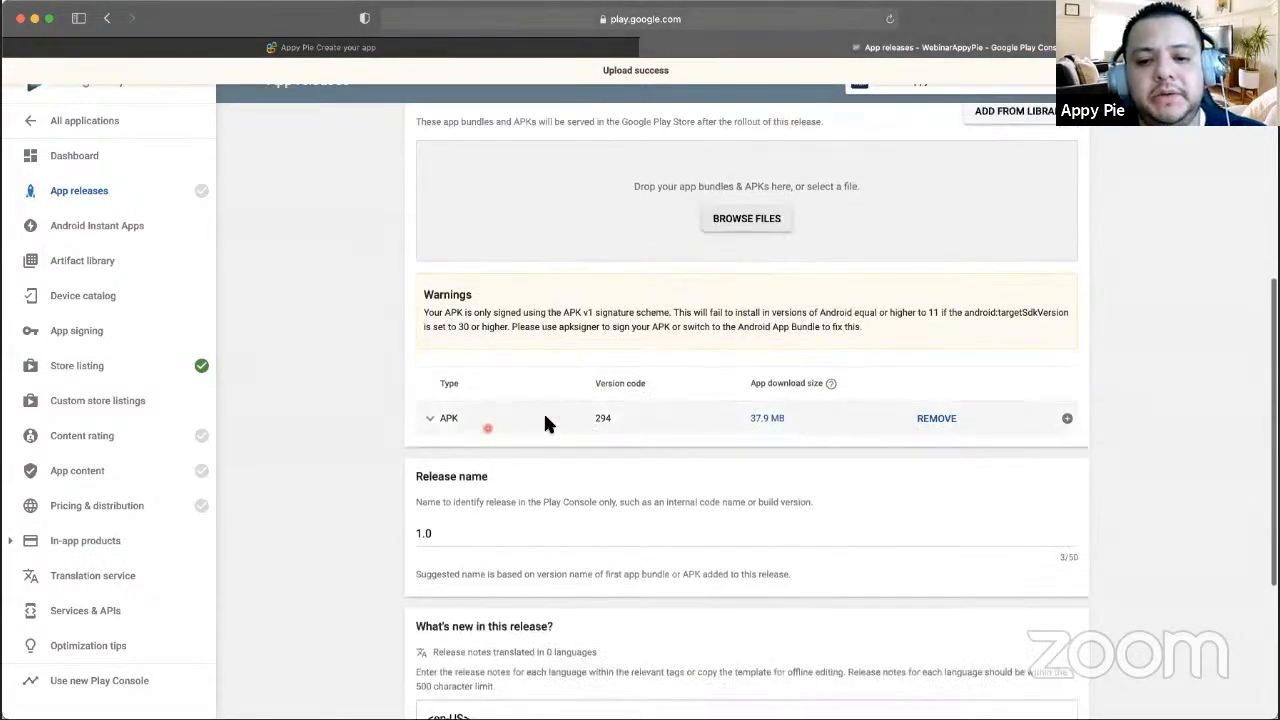
scroll(625, 455, down, 5)
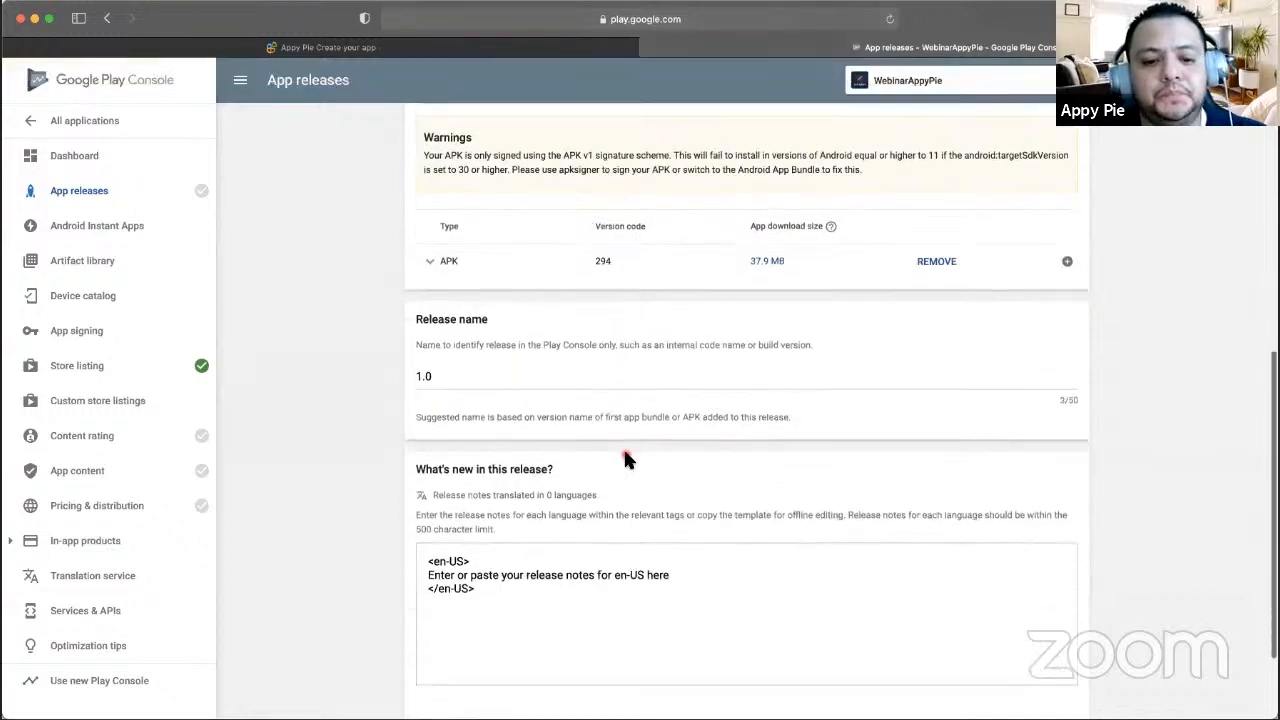
scroll(625, 450, up, 1)
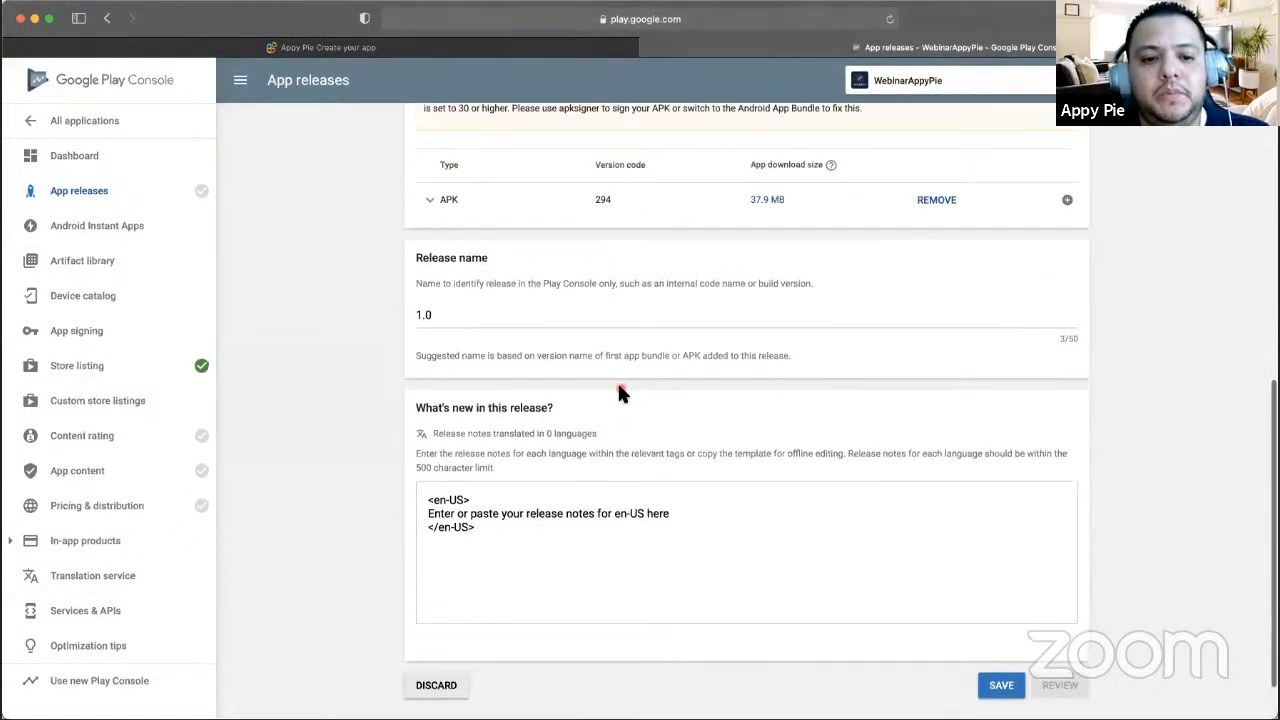
click(472, 315)
scroll(470, 310, up, 1)
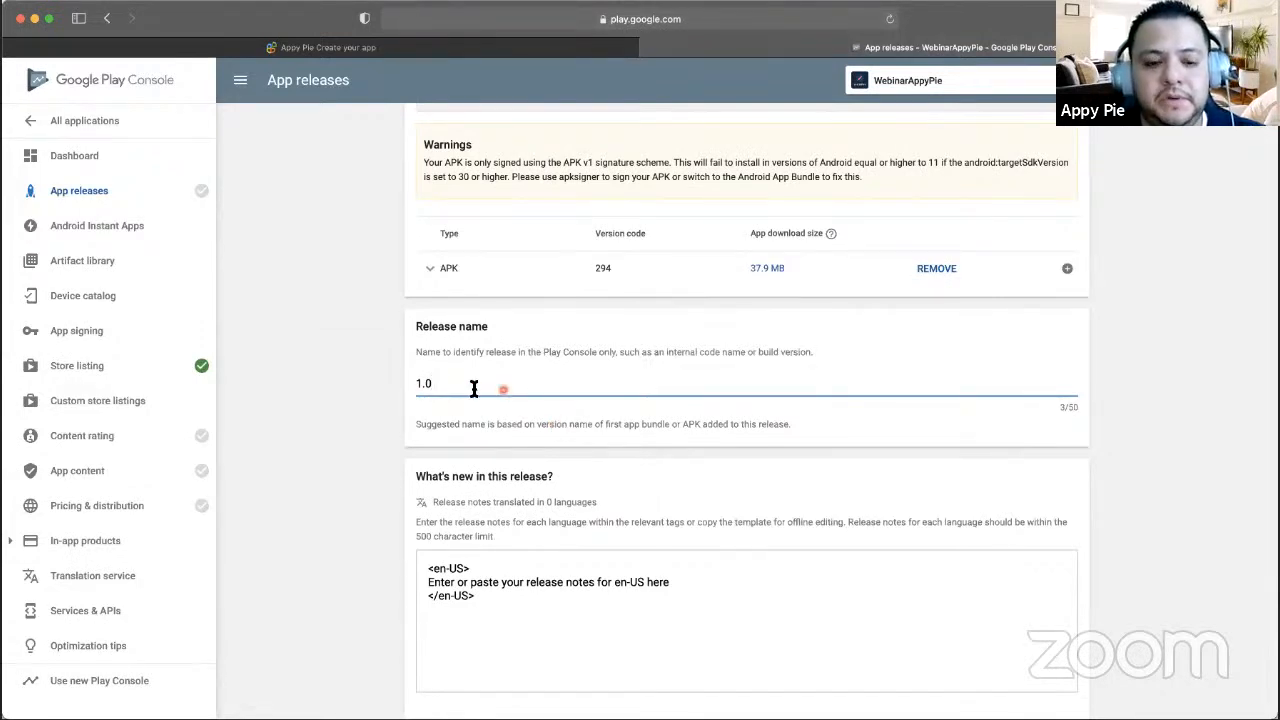
- Save the production release draft containing APK version code 294
scroll(433, 390, down, 1)
scroll(572, 420, down, 1)
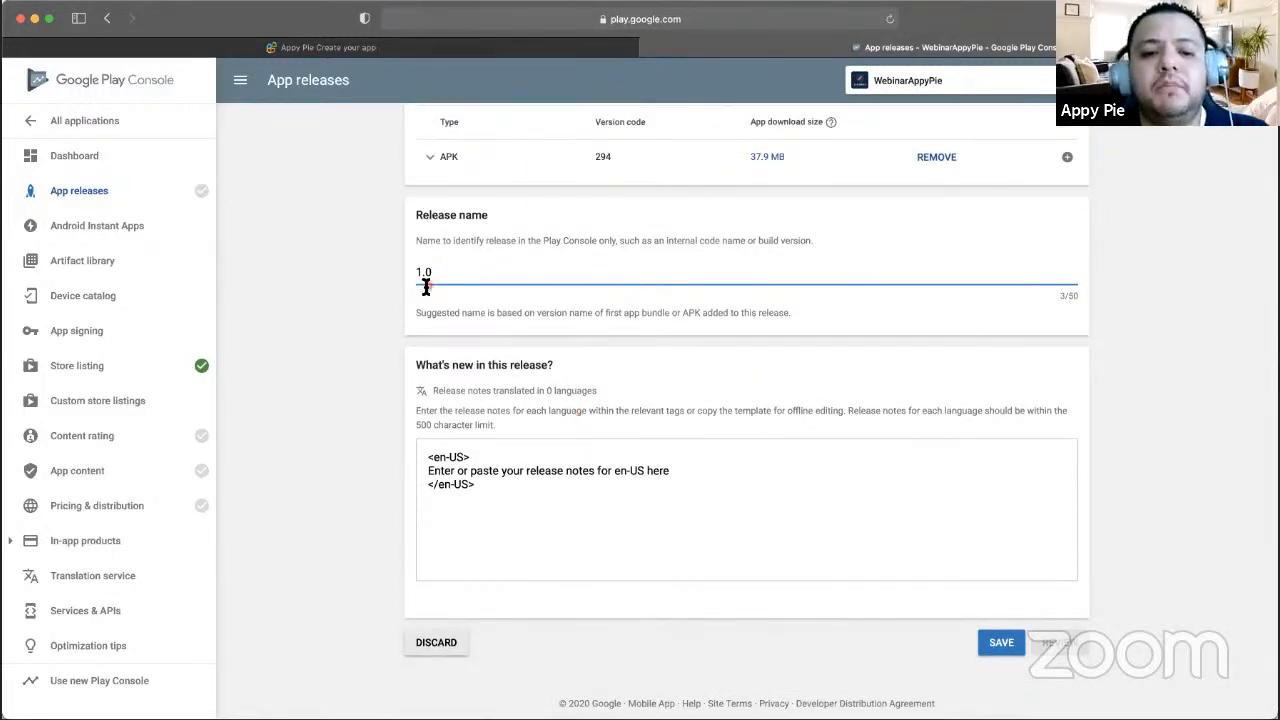
scroll(700, 550, down, 1)
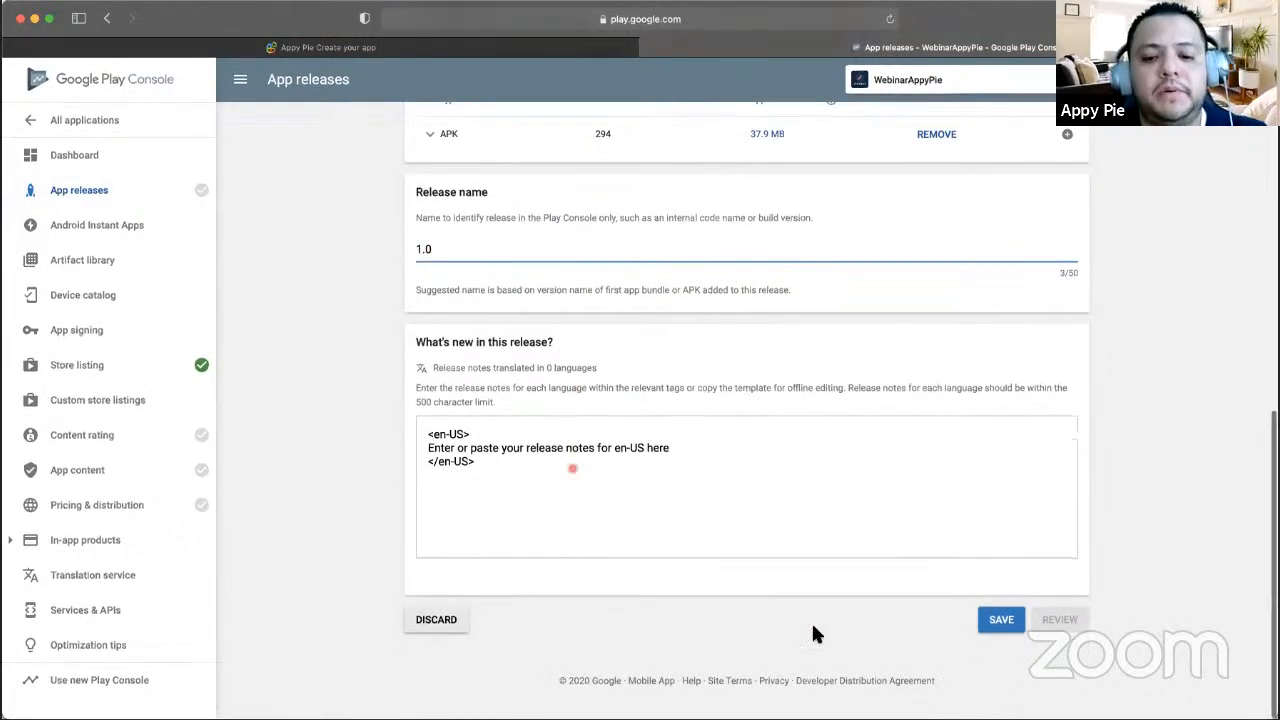
scroll(861, 495, up, 5)
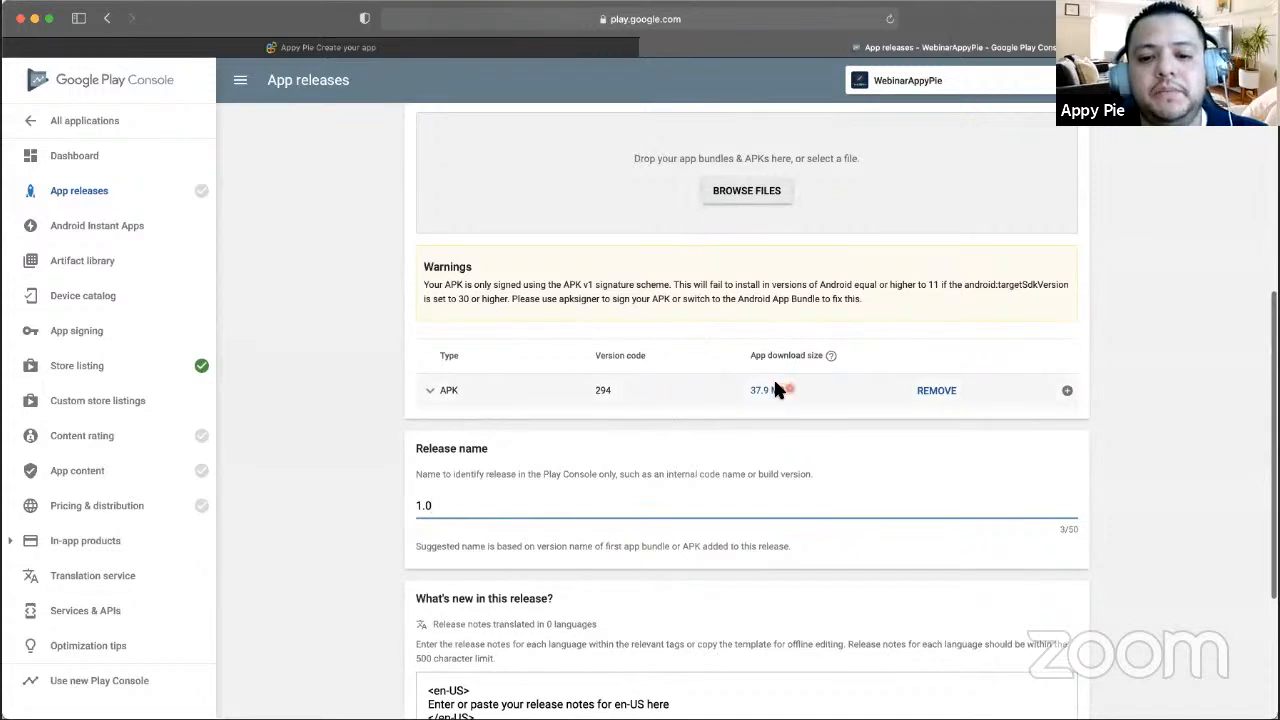
scroll(776, 388, down, 5)
click(1001, 620)
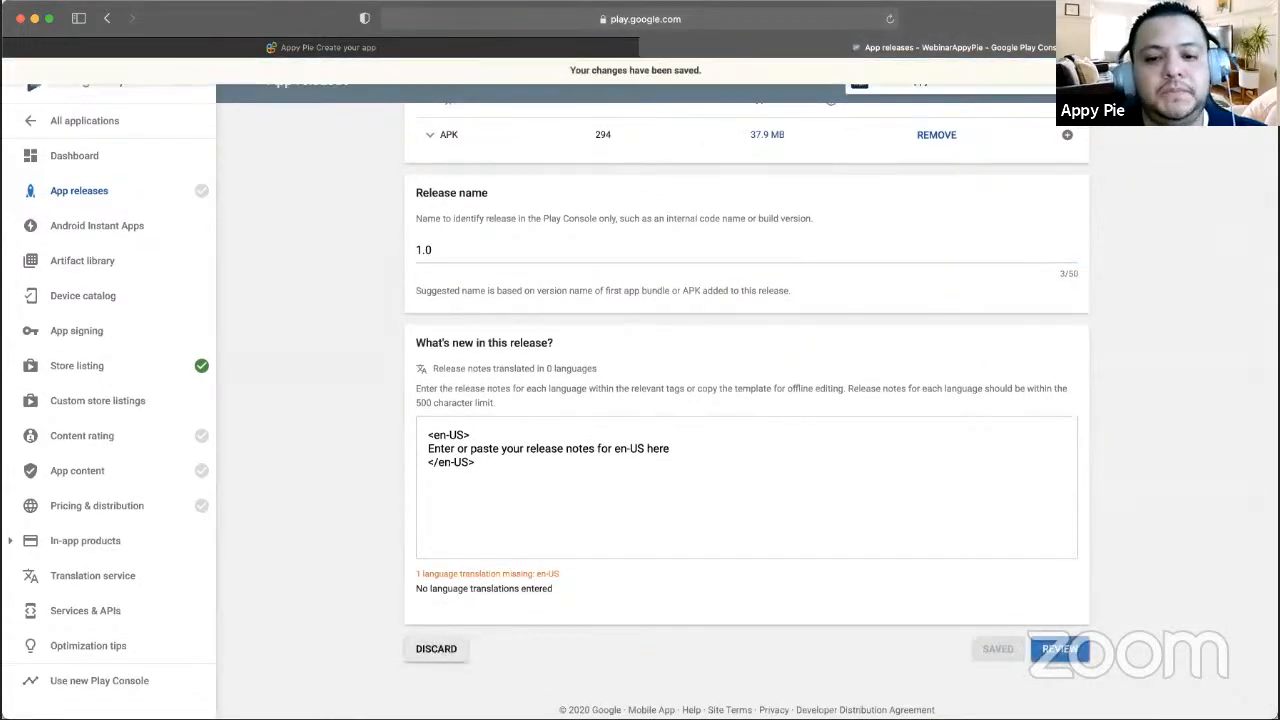
click(342, 393)
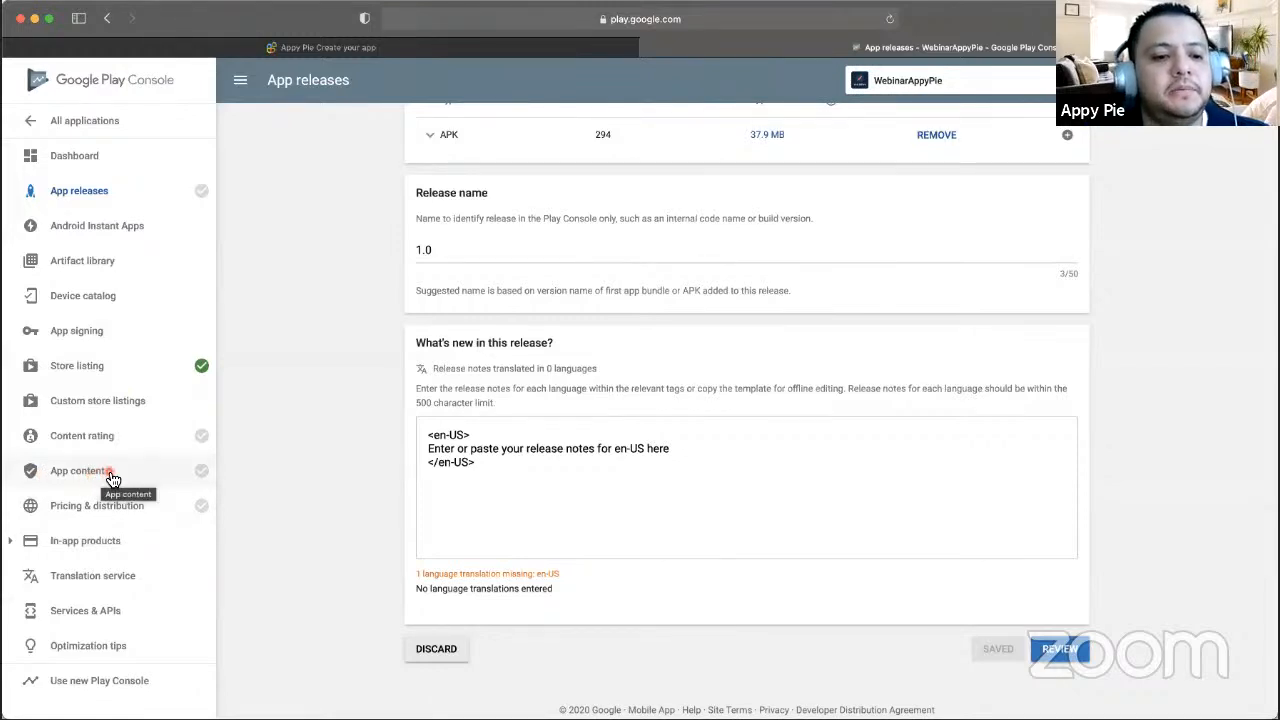
click(110, 474)
- Review the App content to-do list: Privacy policy, Ads, App access, Content ratings, Target audience
click(109, 471)
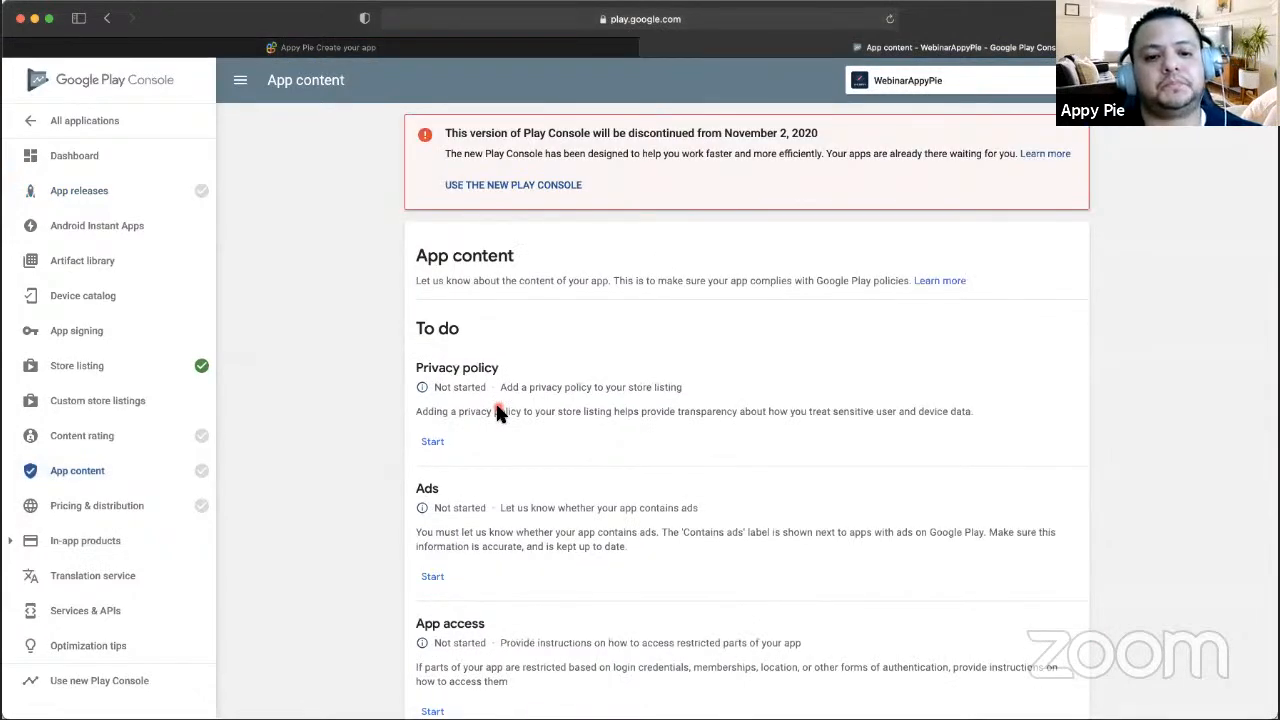
scroll(499, 413, down, 5)
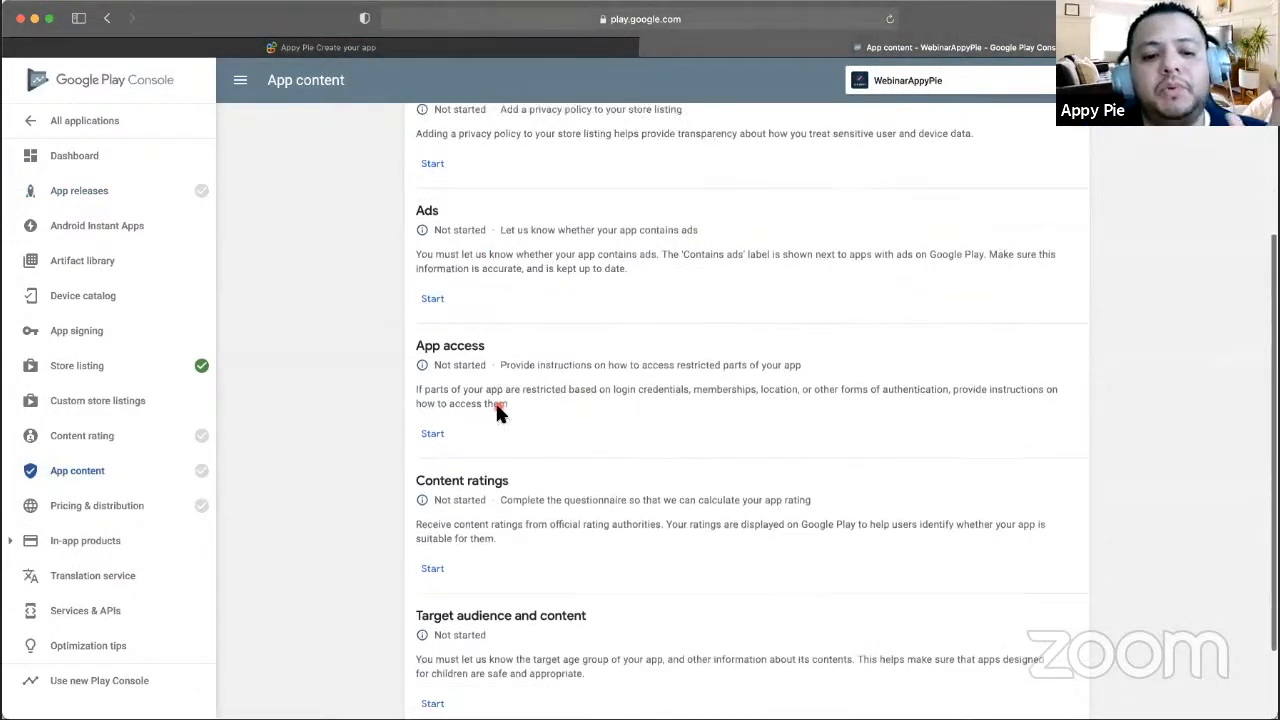
scroll(499, 413, down, 2)
scroll(540, 400, up, 7)
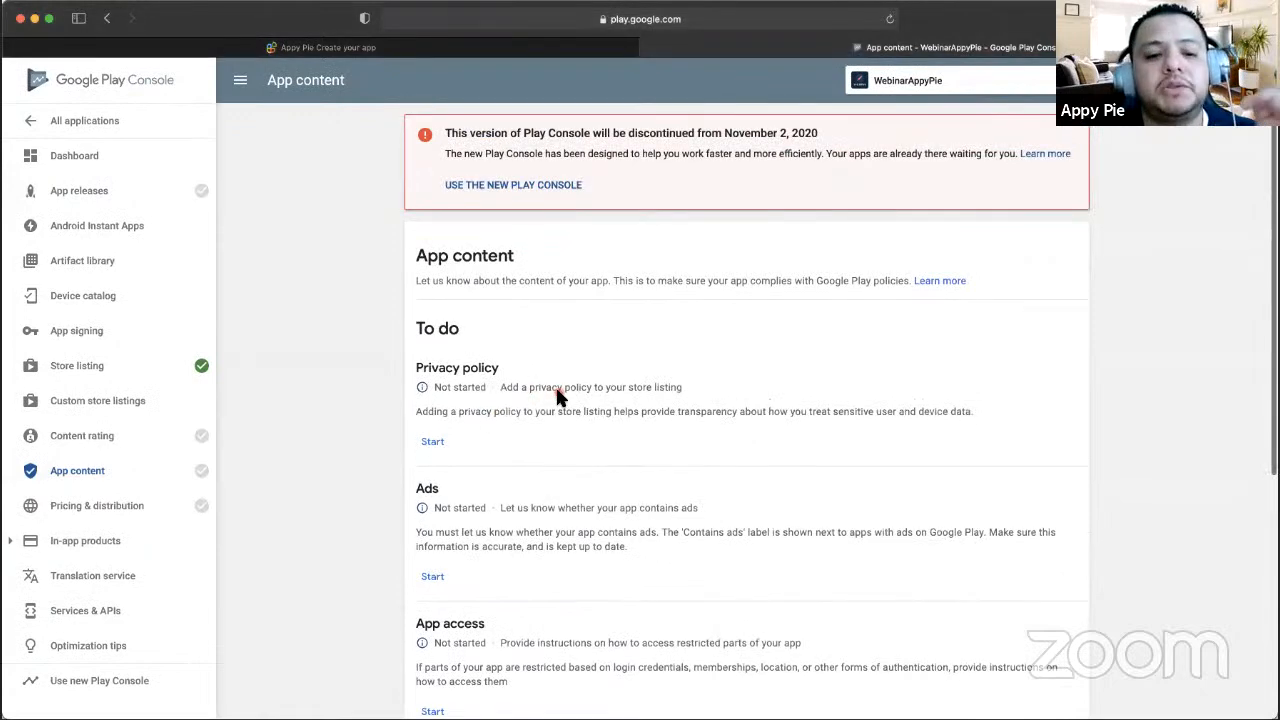
scroll(557, 397, down, 3)
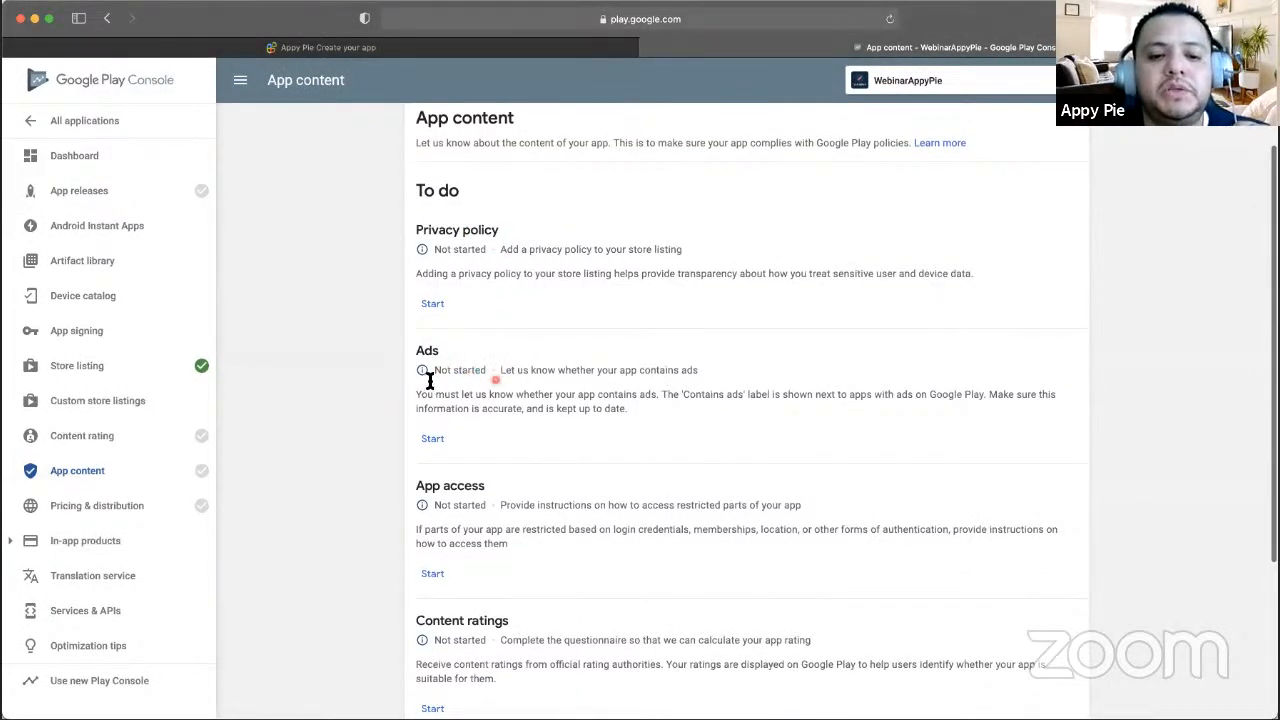
scroll(432, 362, down, 1)
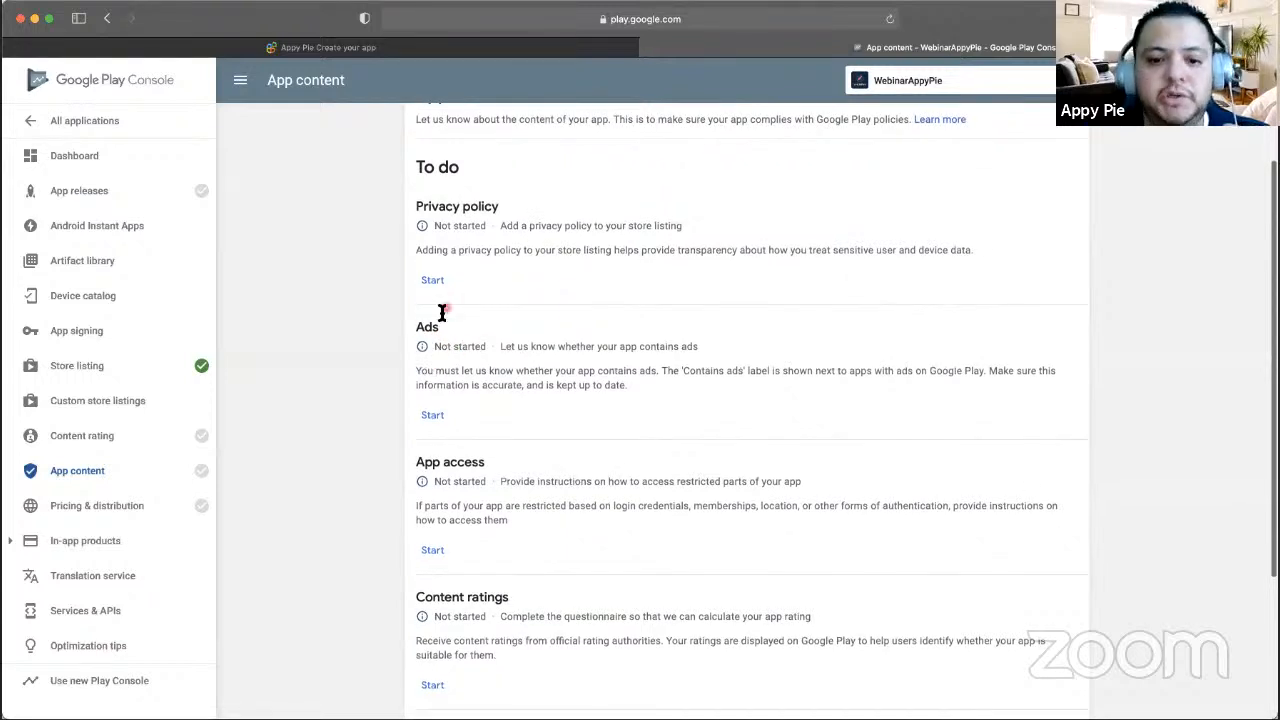
scroll(440, 354, down, 2)
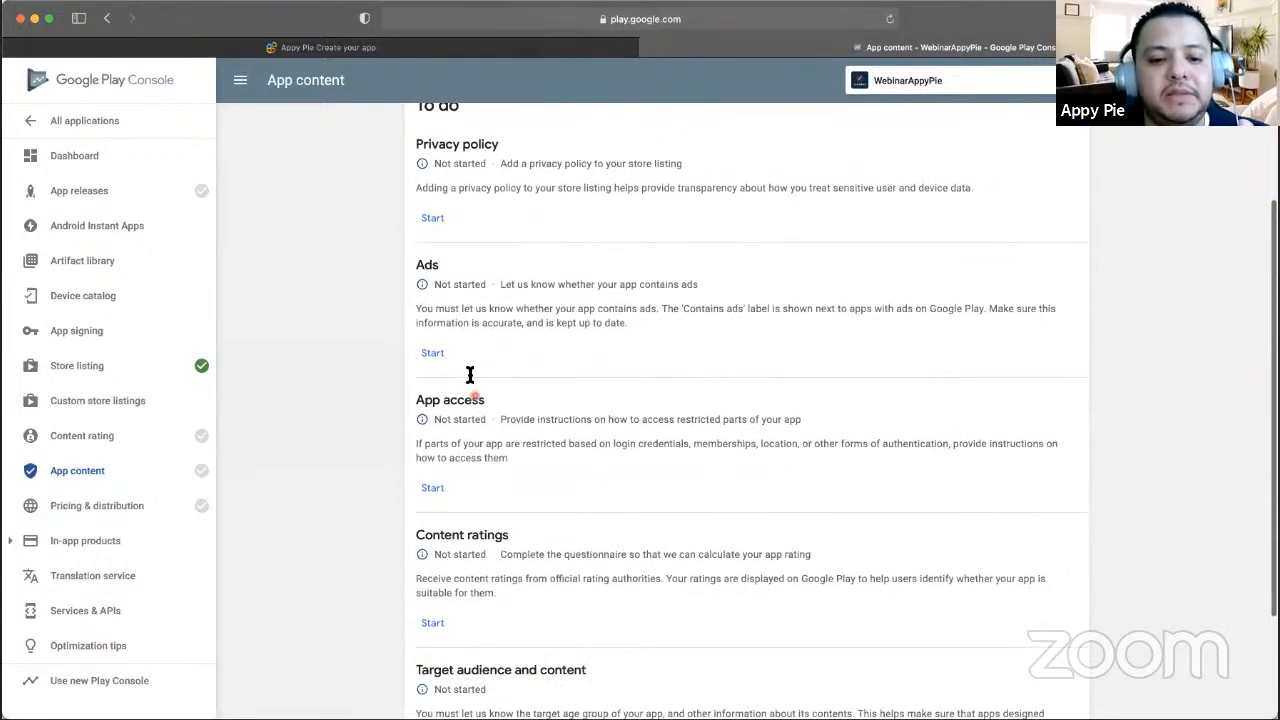
scroll(425, 408, down, 3)
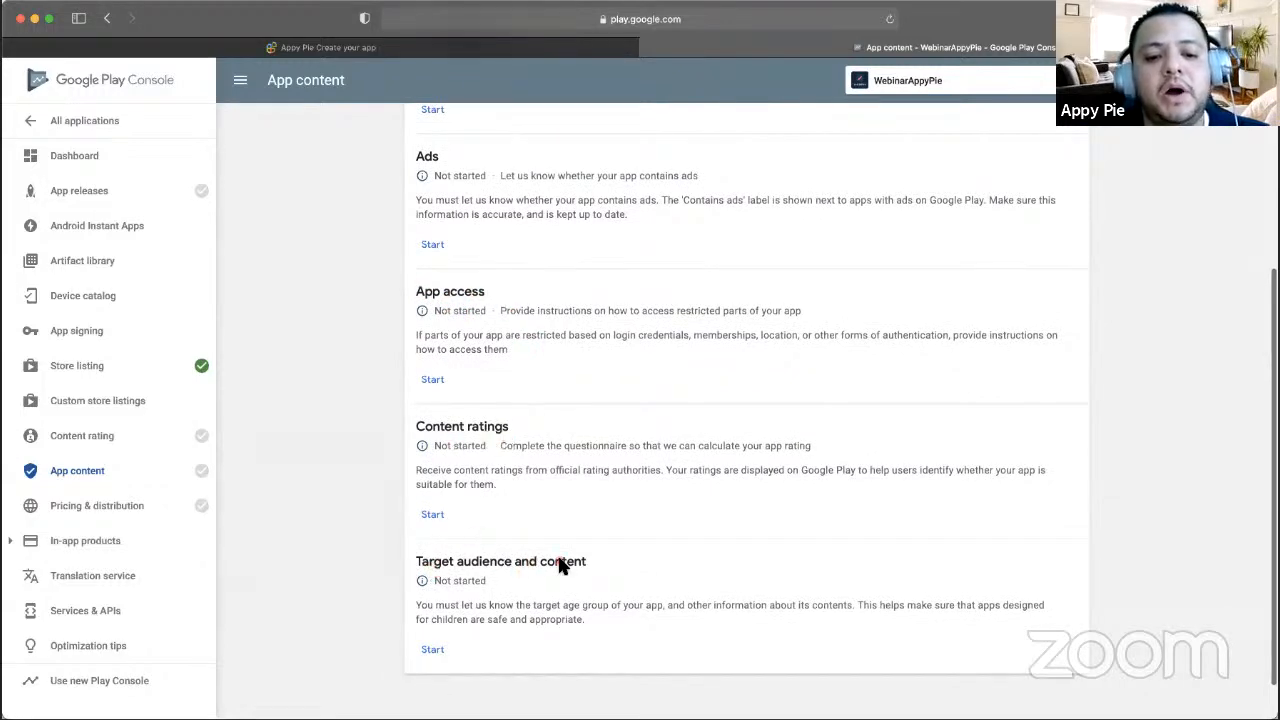
scroll(521, 441, up, 8)
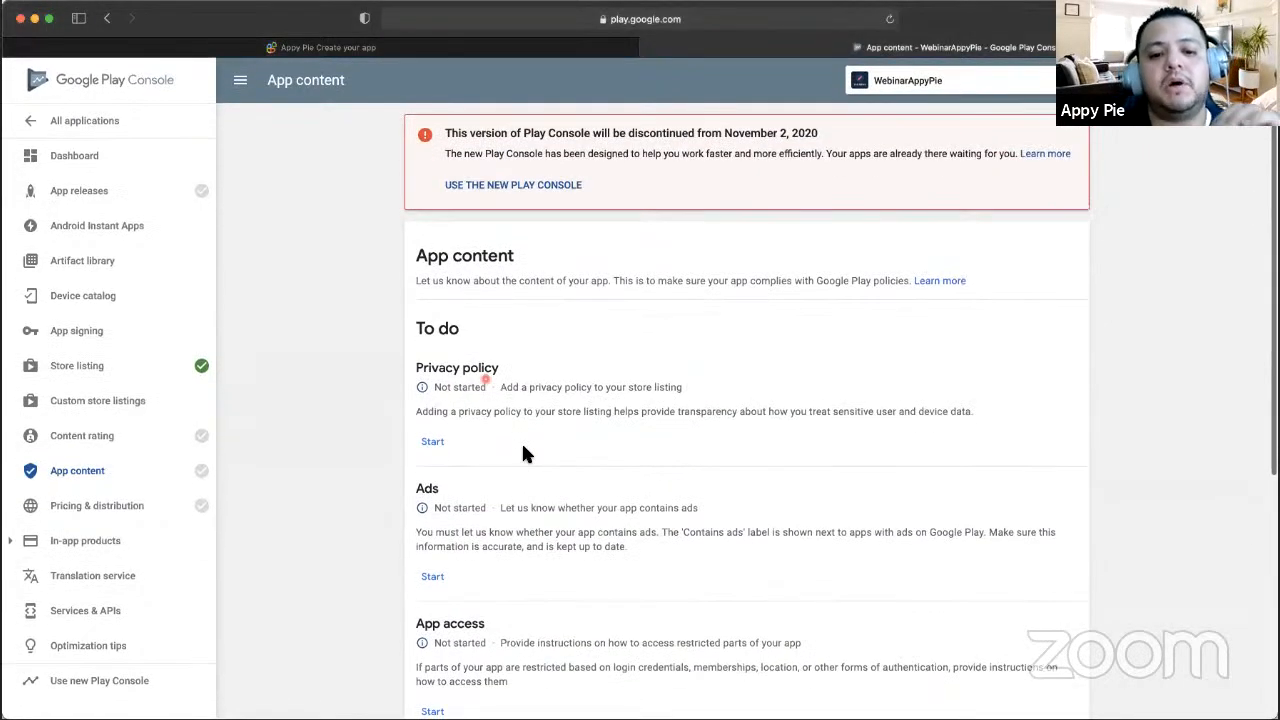
scroll(484, 383, down, 4)
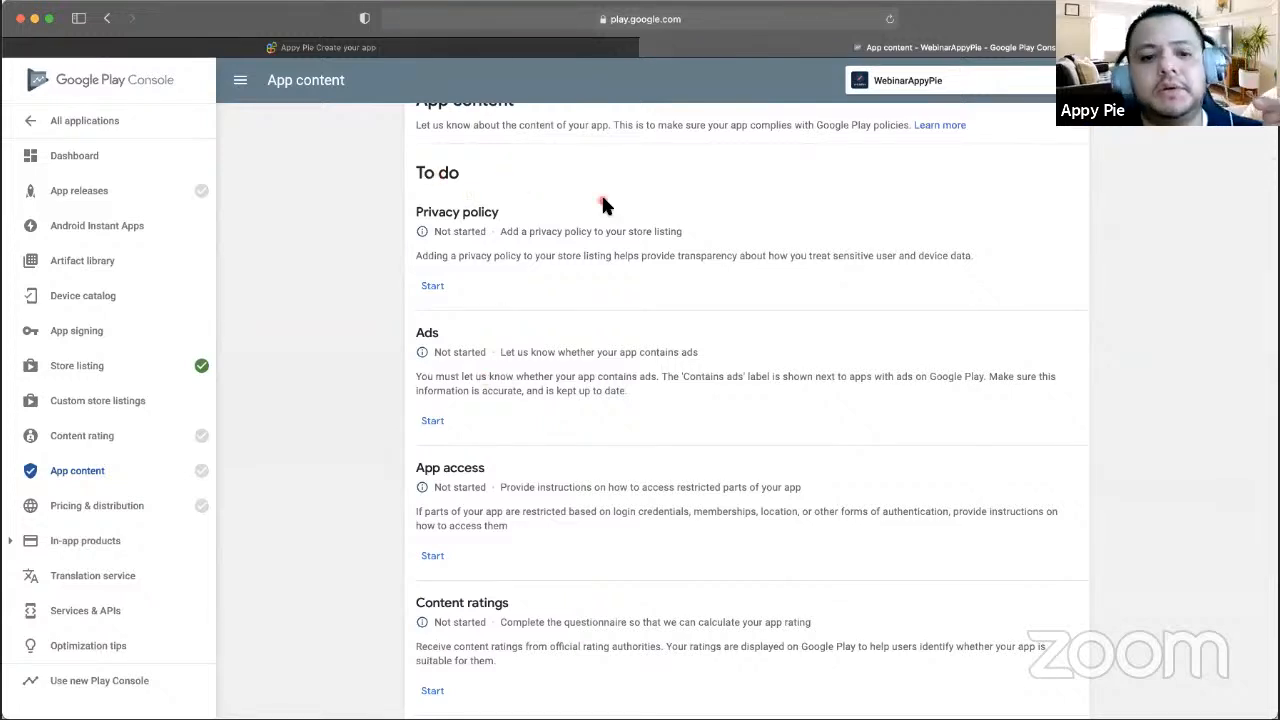
- Paste the privacy policy URL into the Privacy policy declaration and save it
click(436, 289)
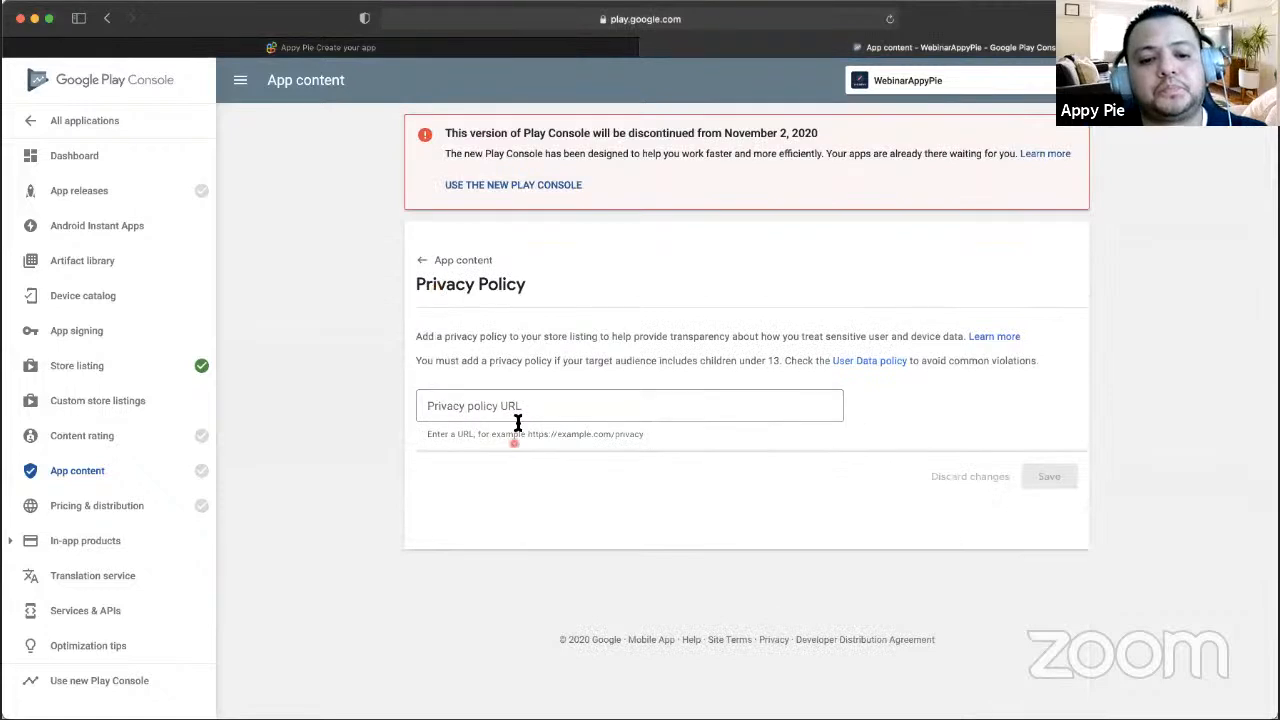
click(517, 415)
key(super+Tab)
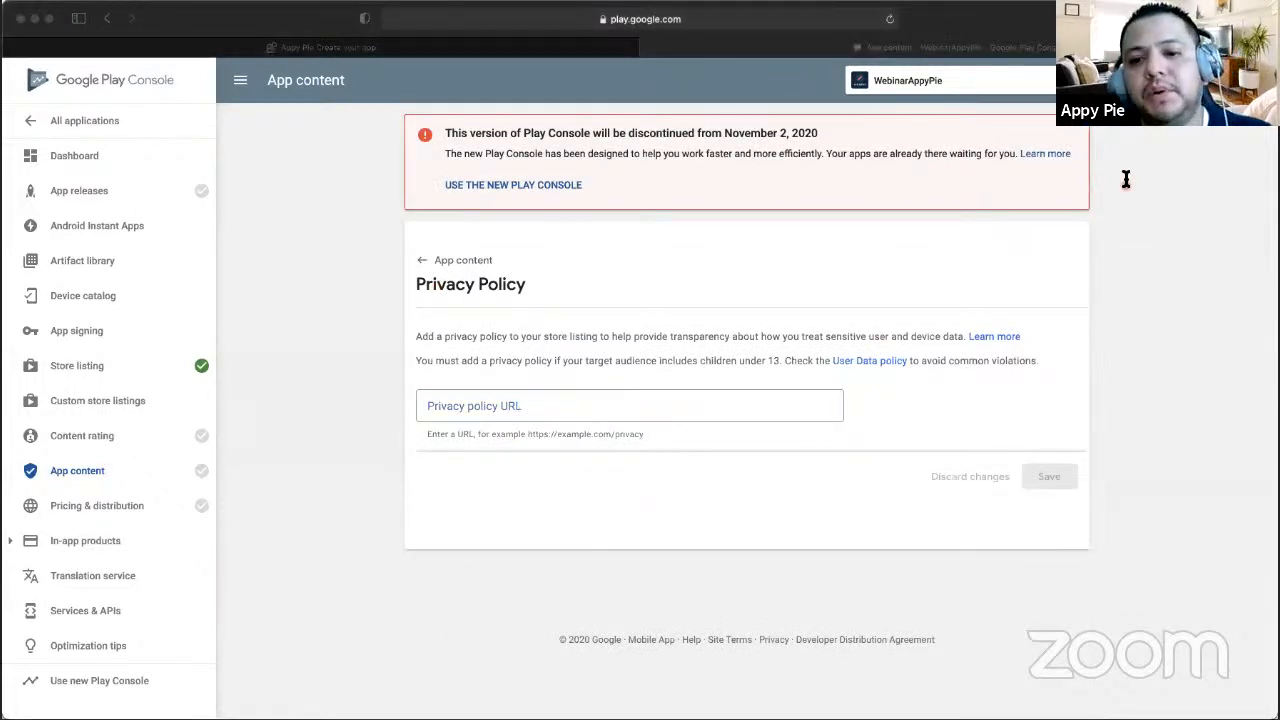
click(239, 452)
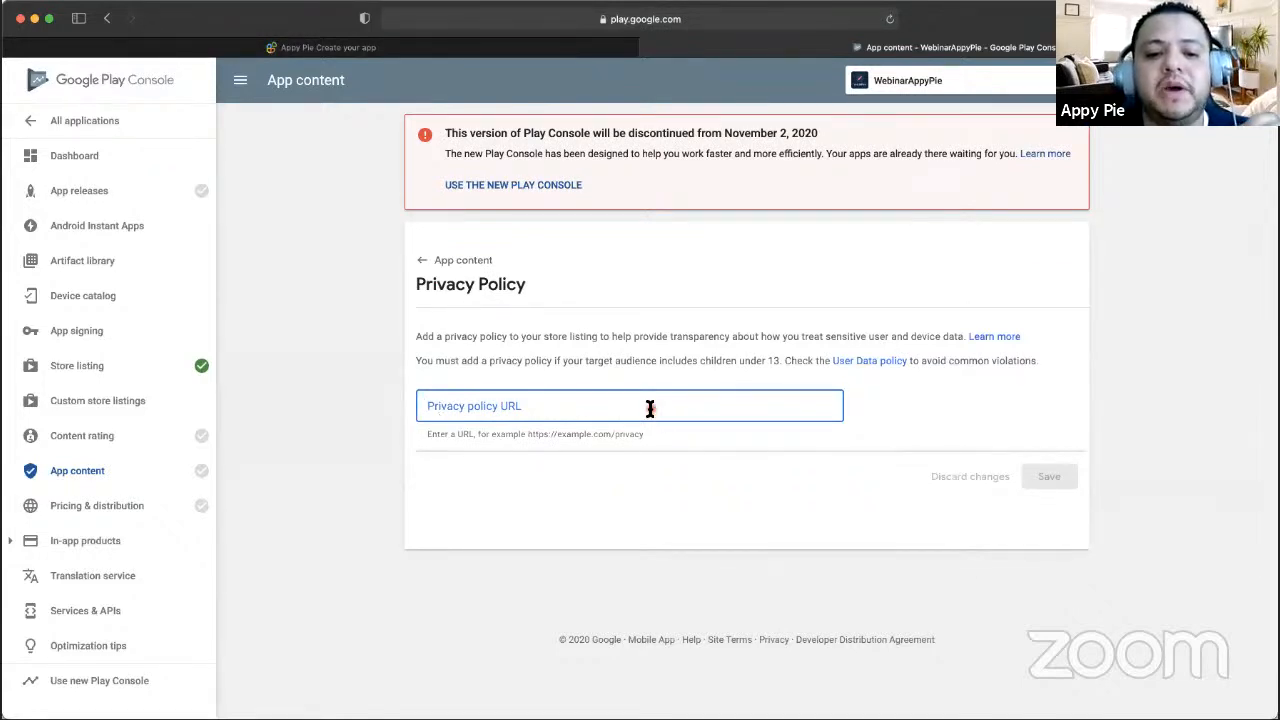
text(http://appcdn.media/privacy/?app=webinarappypie)
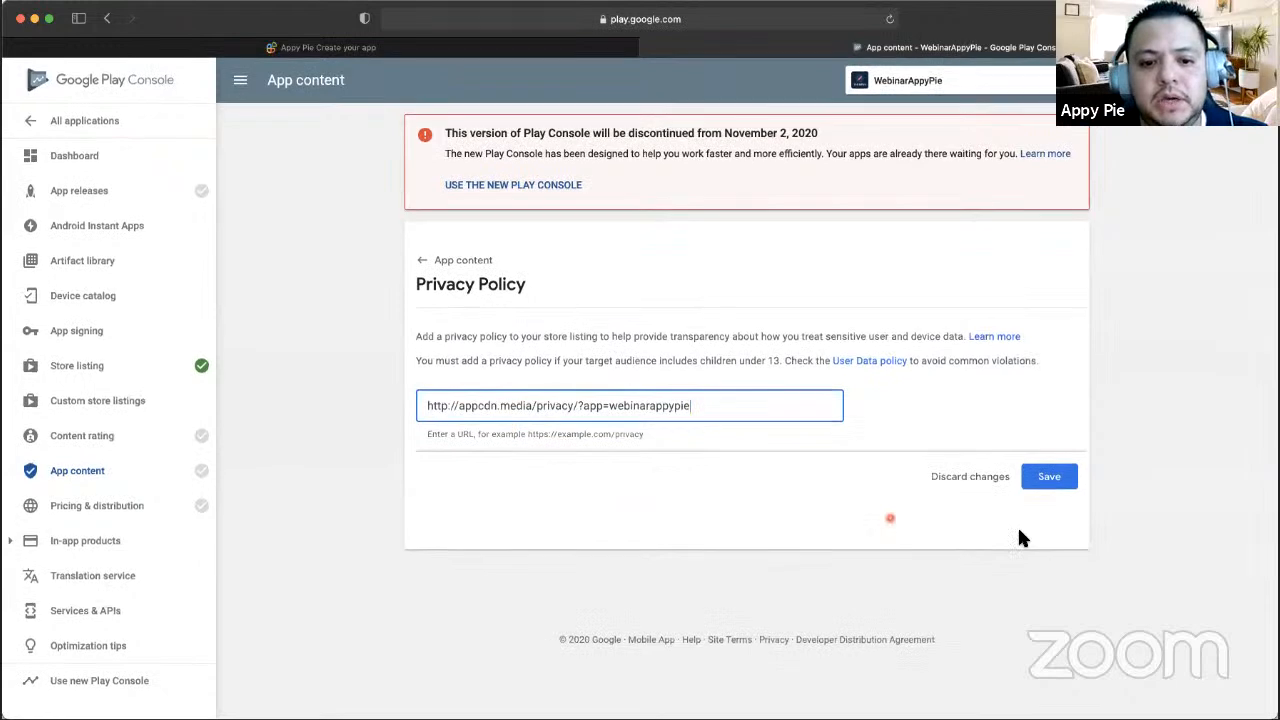
click(1055, 481)
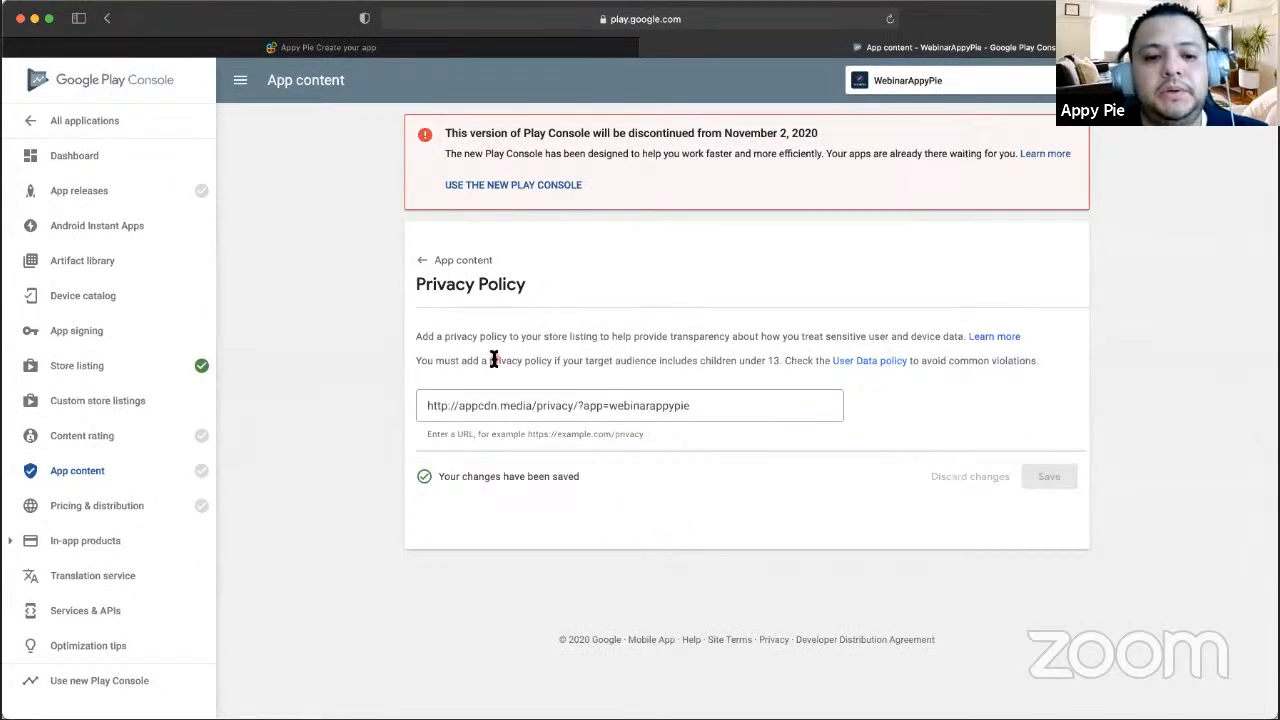
click(461, 262)
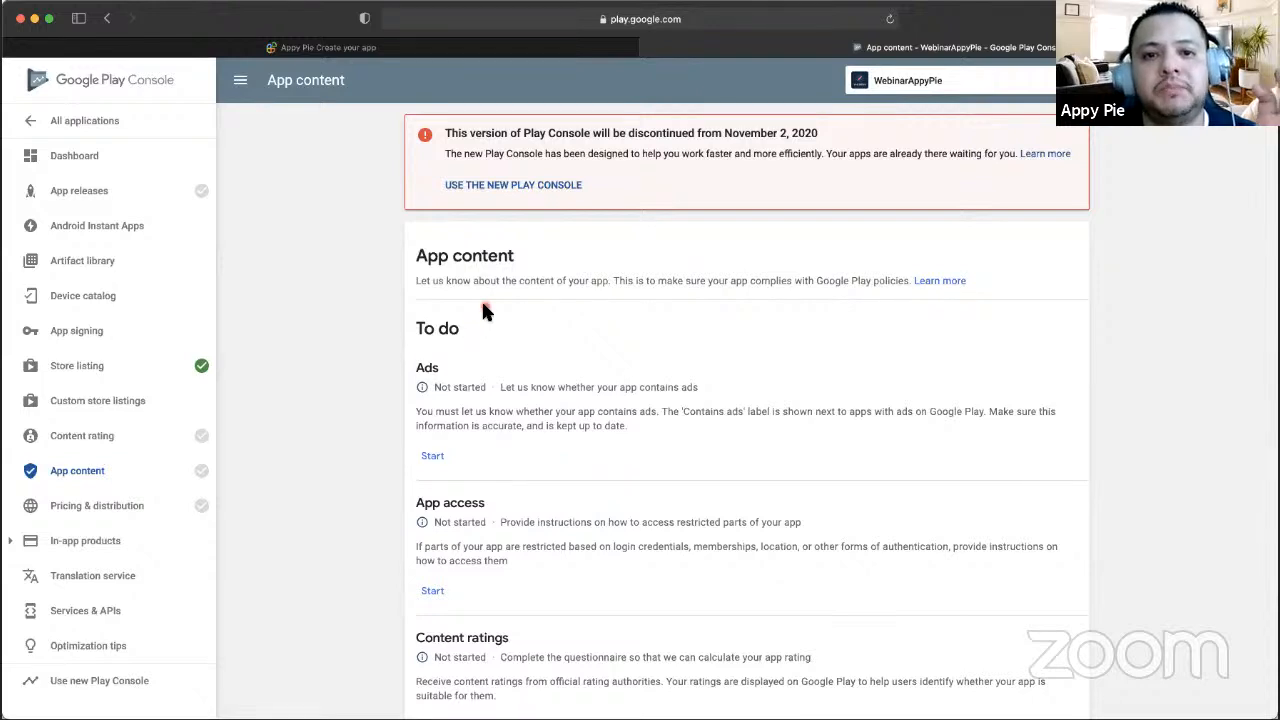
- Declare that the app contains no ads and save the Ads declaration
scroll(483, 310, down, 3)
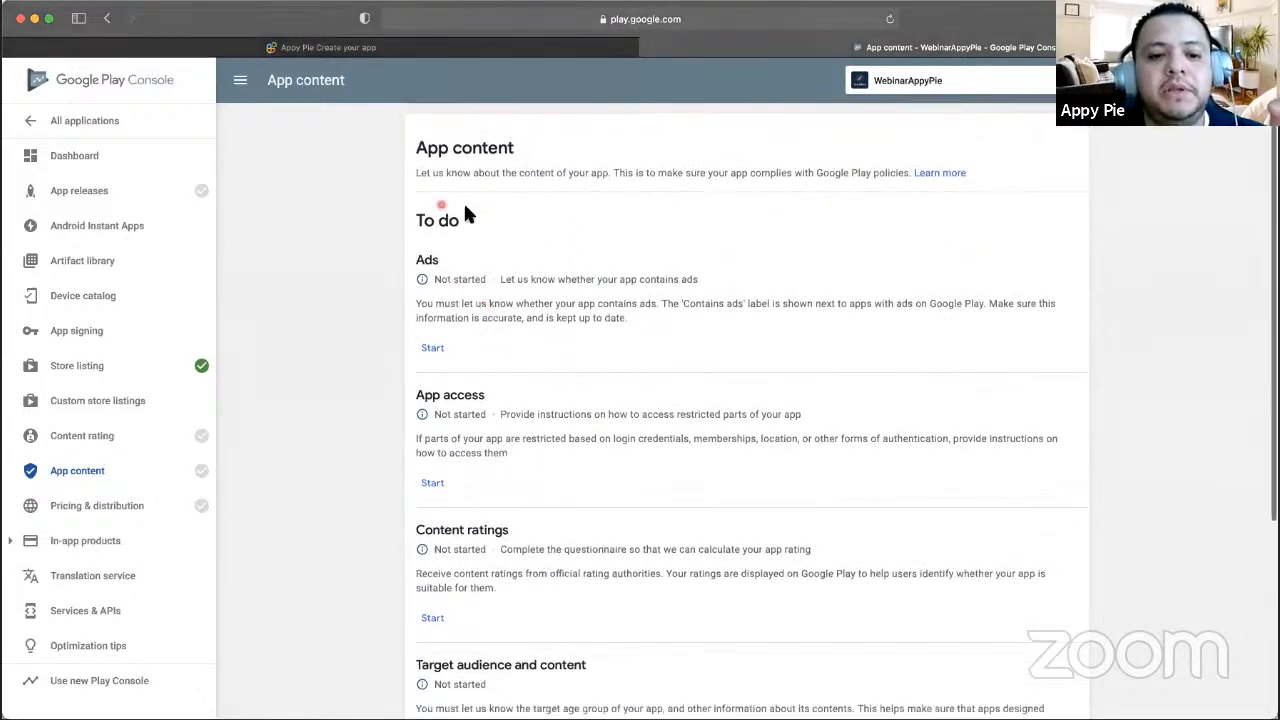
click(432, 348)
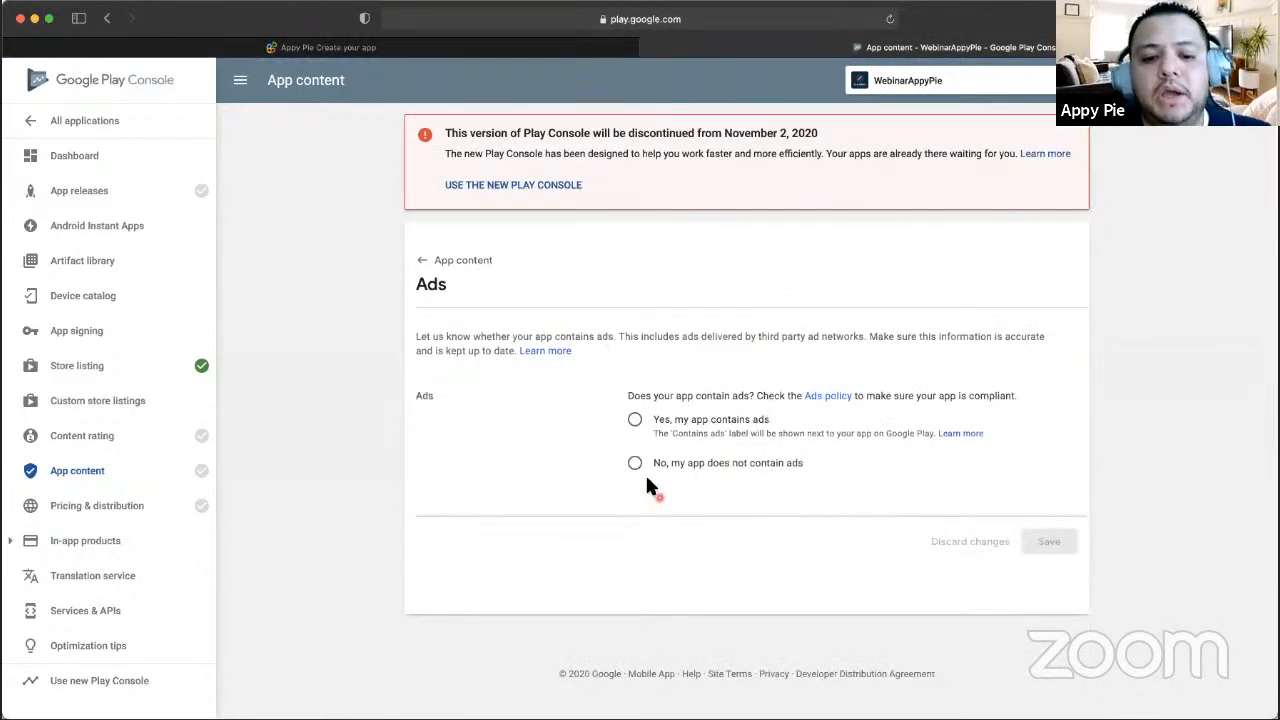
click(635, 463)
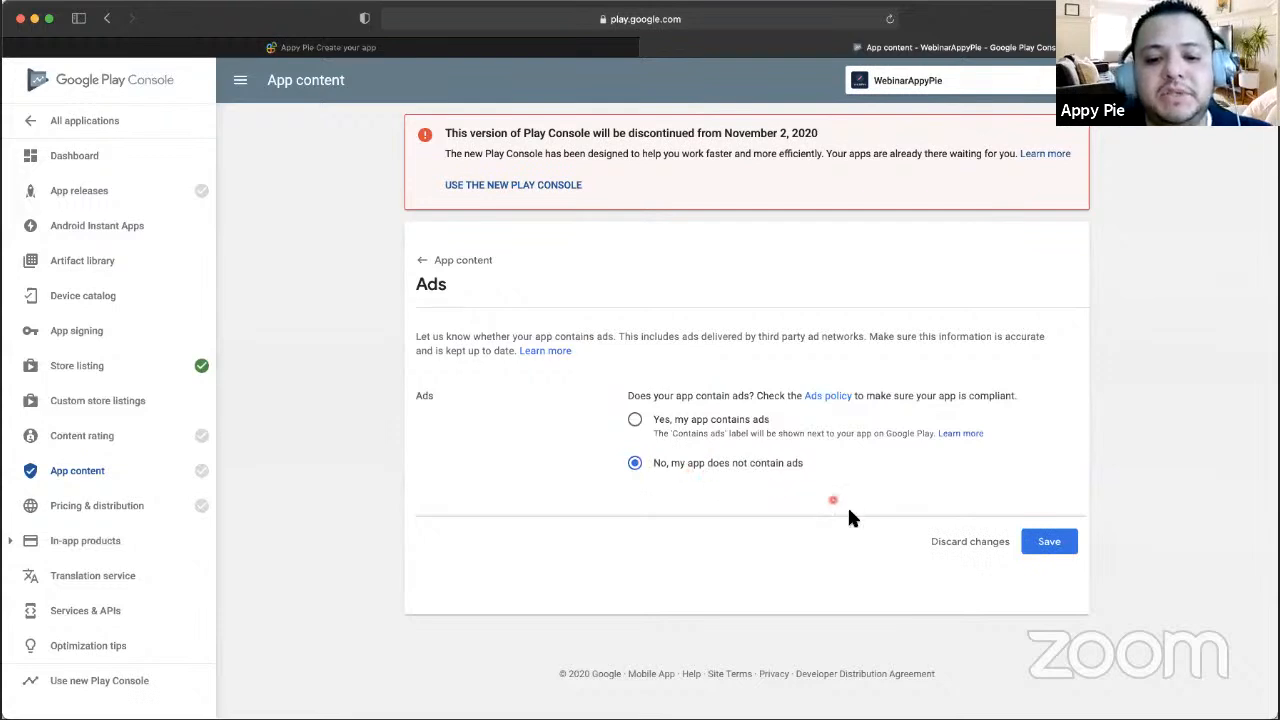
click(1058, 549)
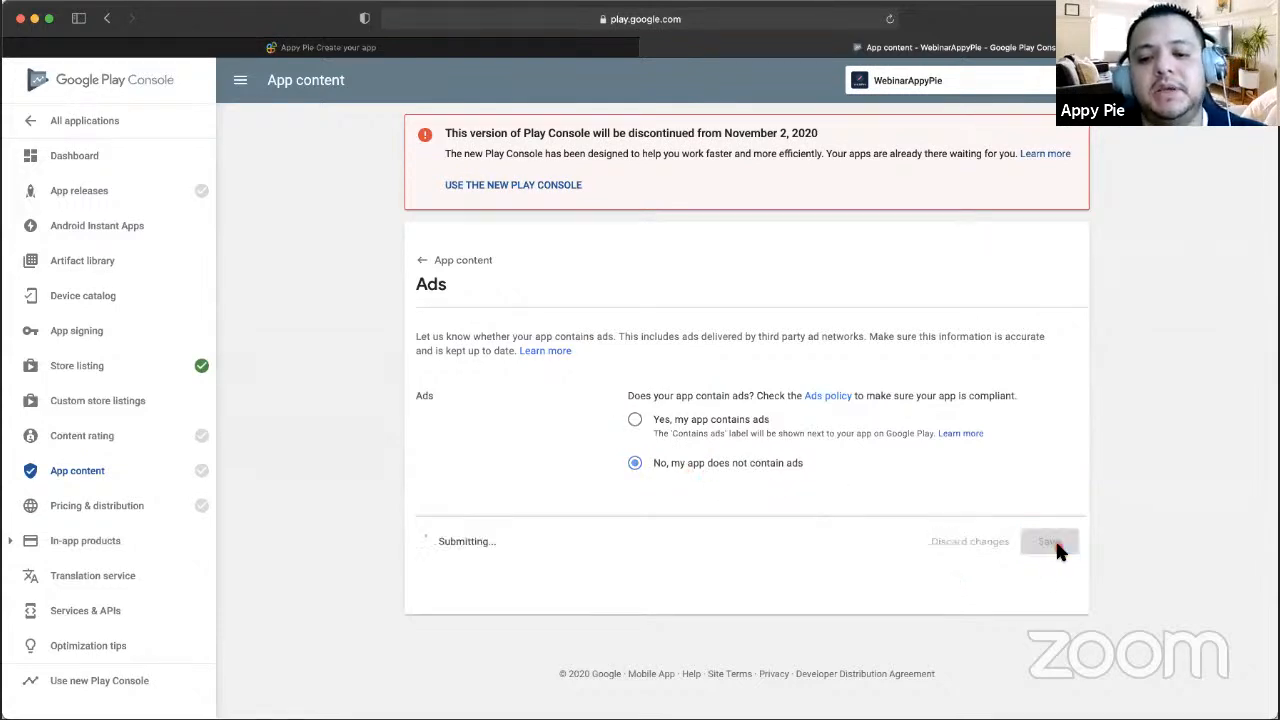
click(468, 262)
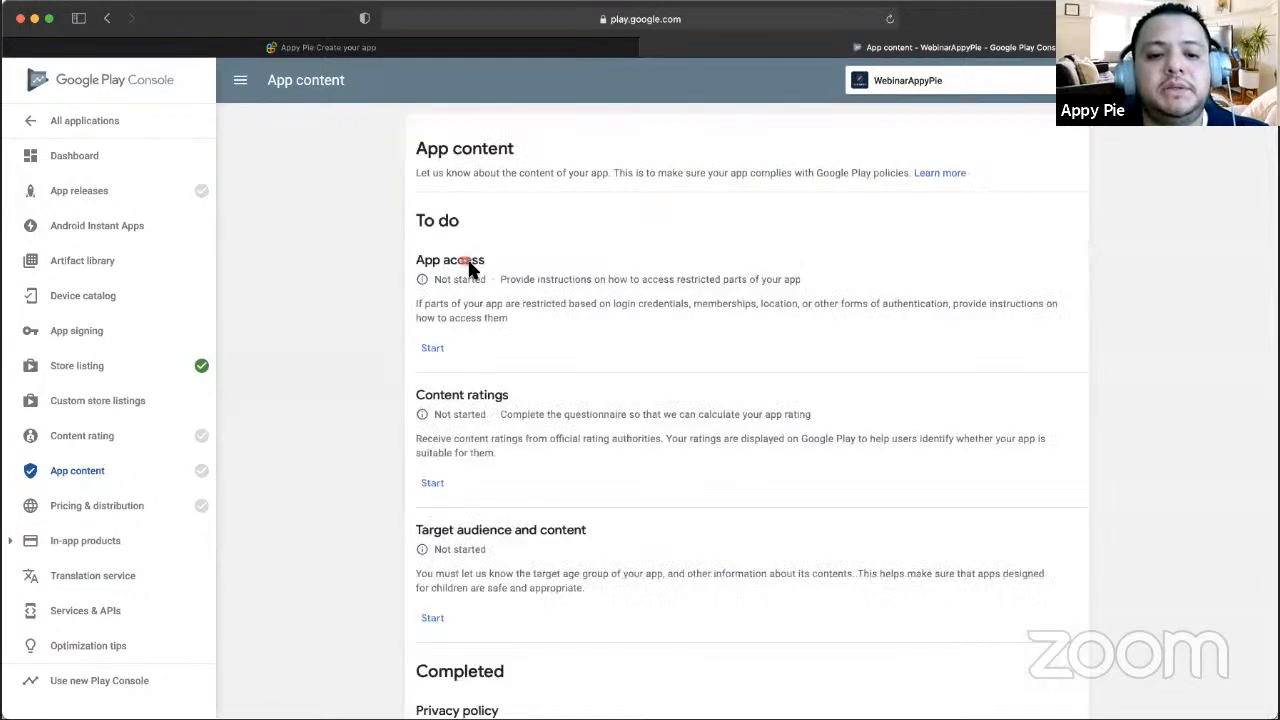
- Answer App access with 'All functionality is available without special access' and save
scroll(555, 384, down, 2)
scroll(555, 384, up, 1)
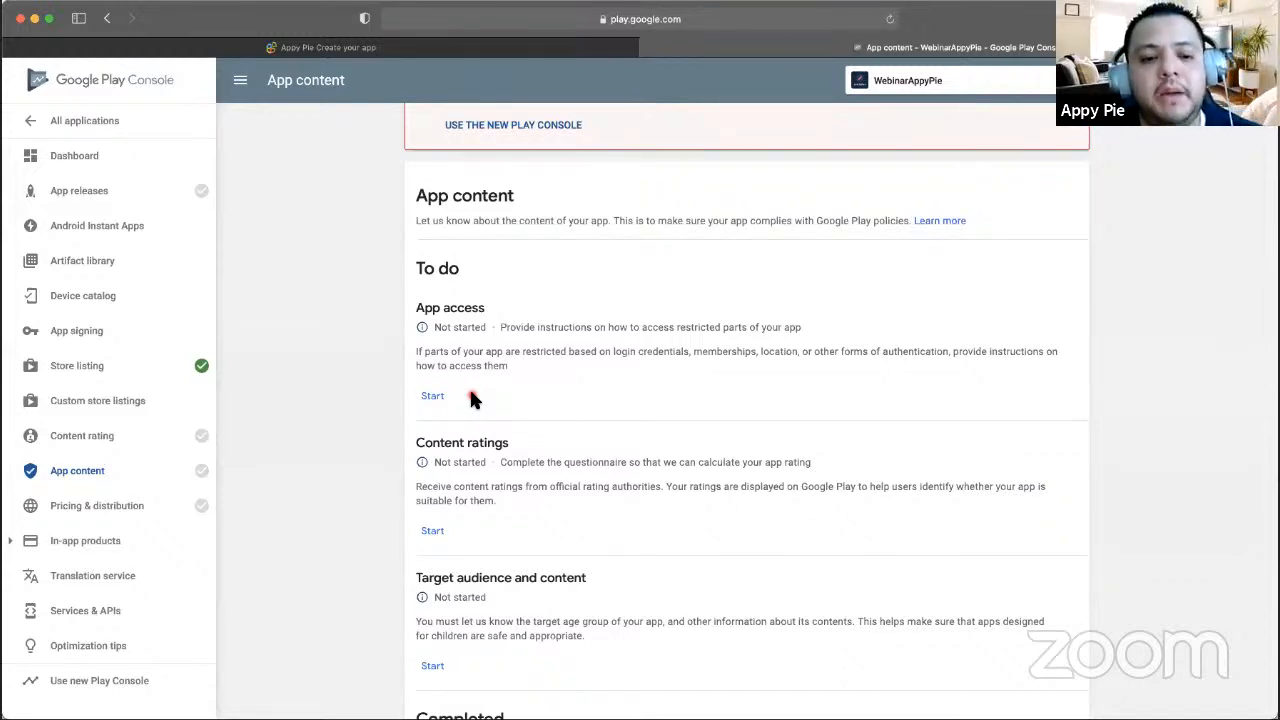
scroll(471, 397, down, 1)
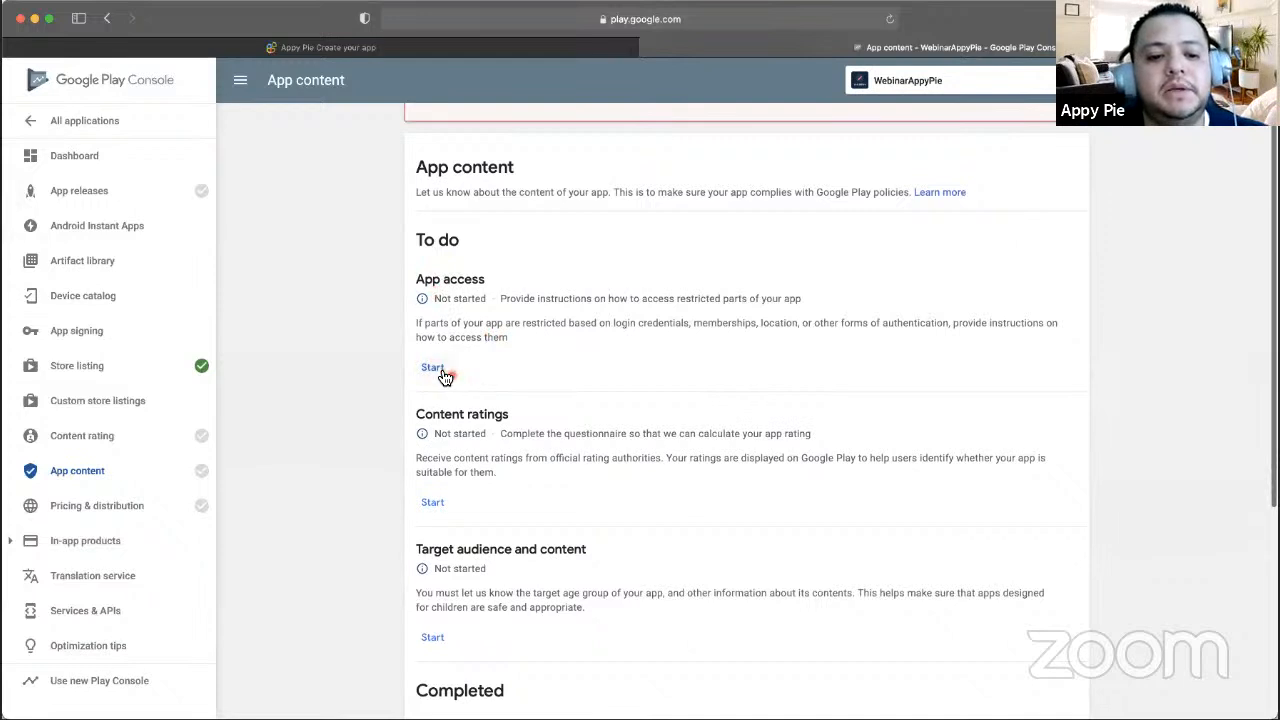
click(441, 372)
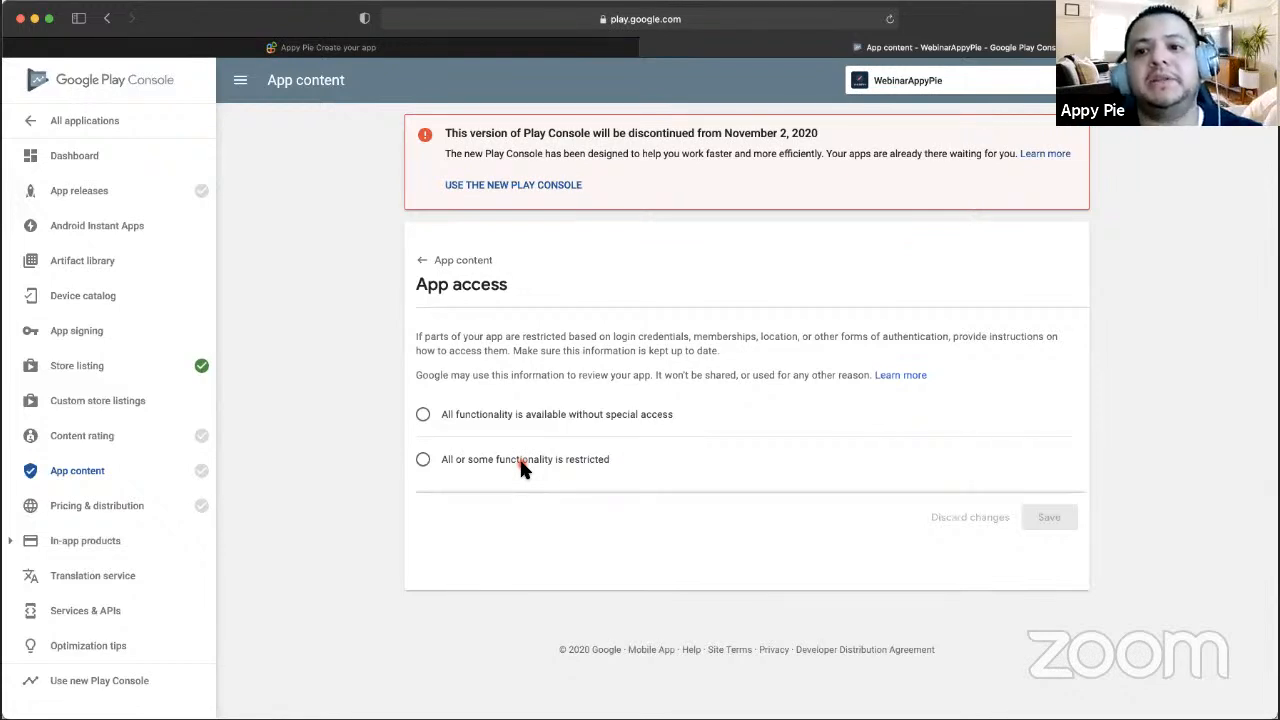
click(470, 448)
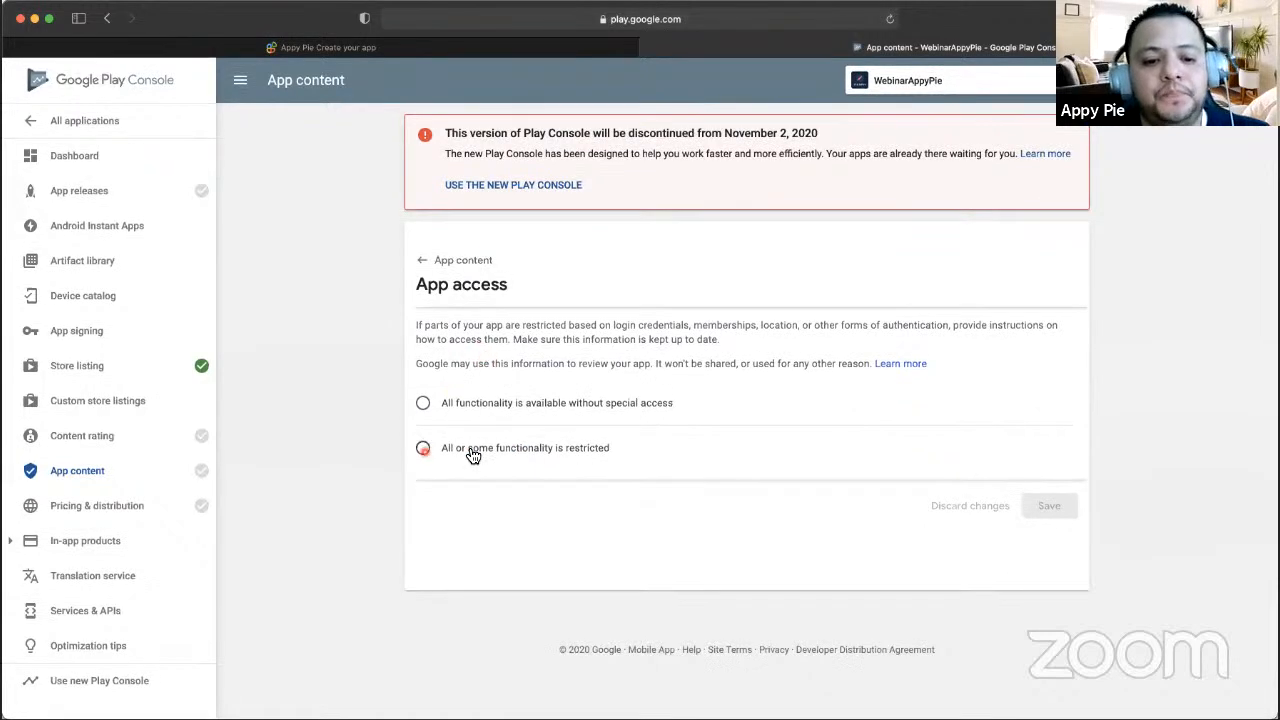
click(423, 403)
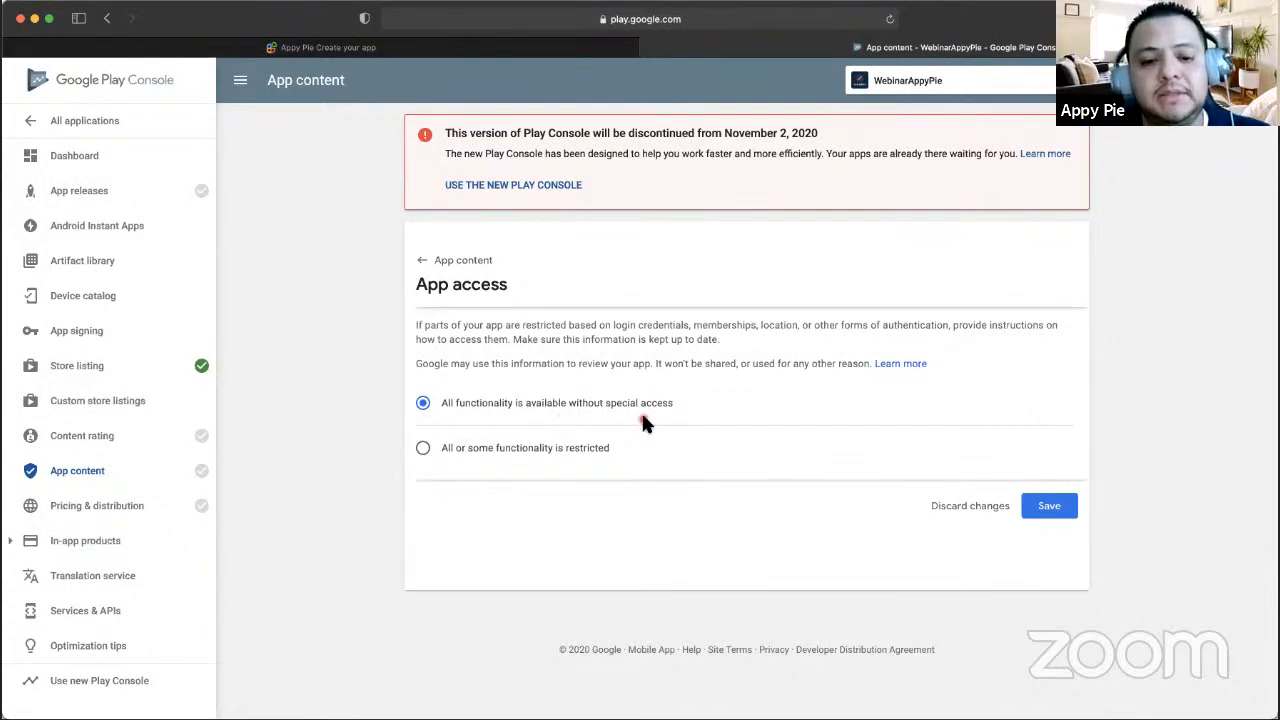
click(430, 447)
scroll(623, 436, down, 1)
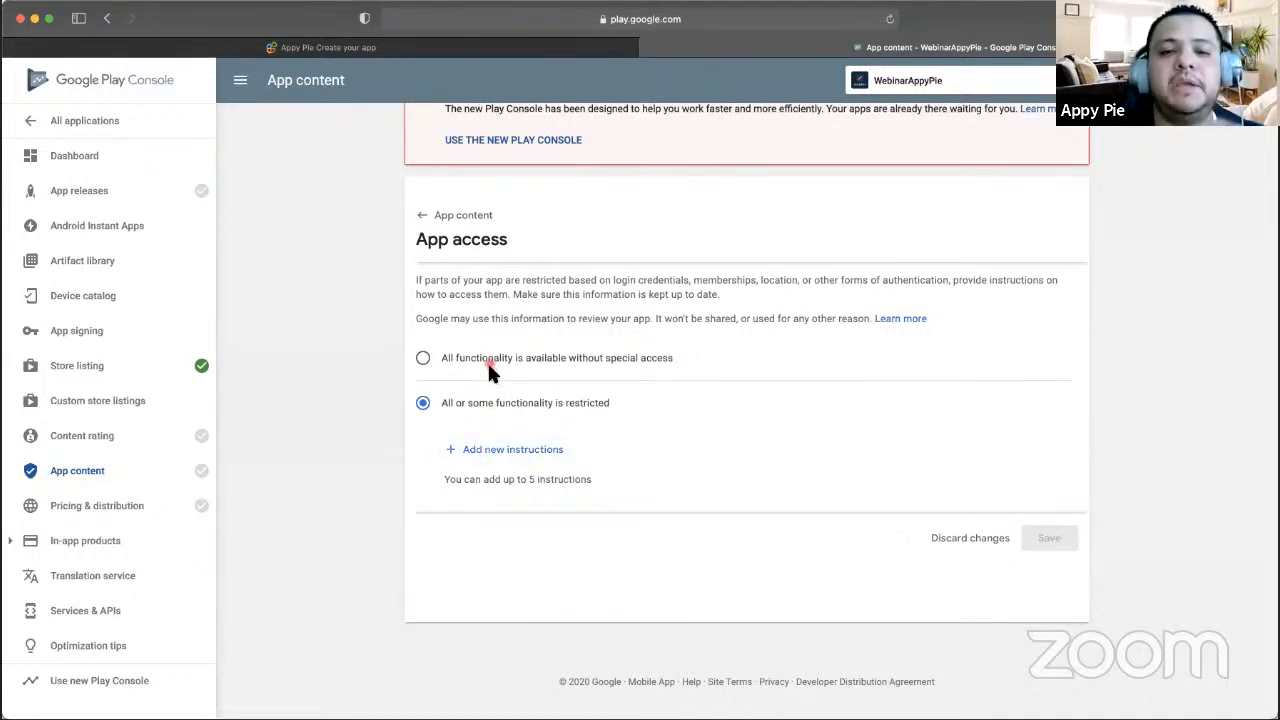
click(455, 358)
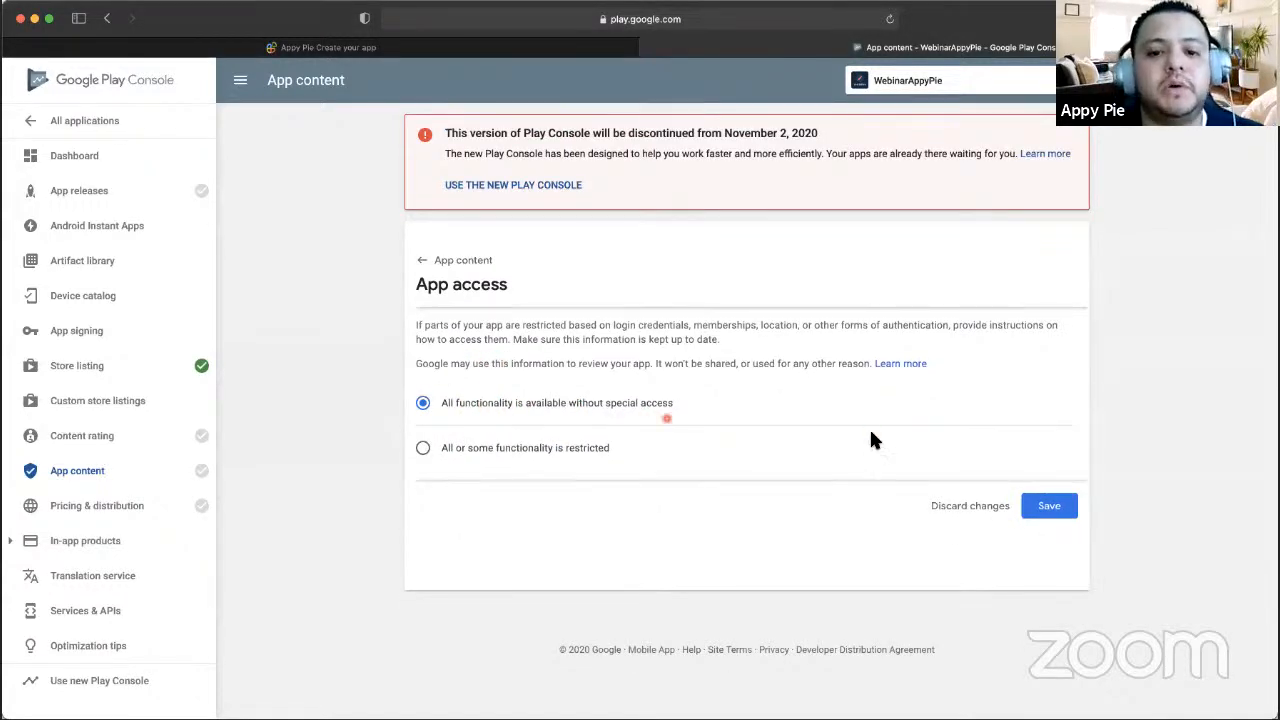
click(1040, 506)
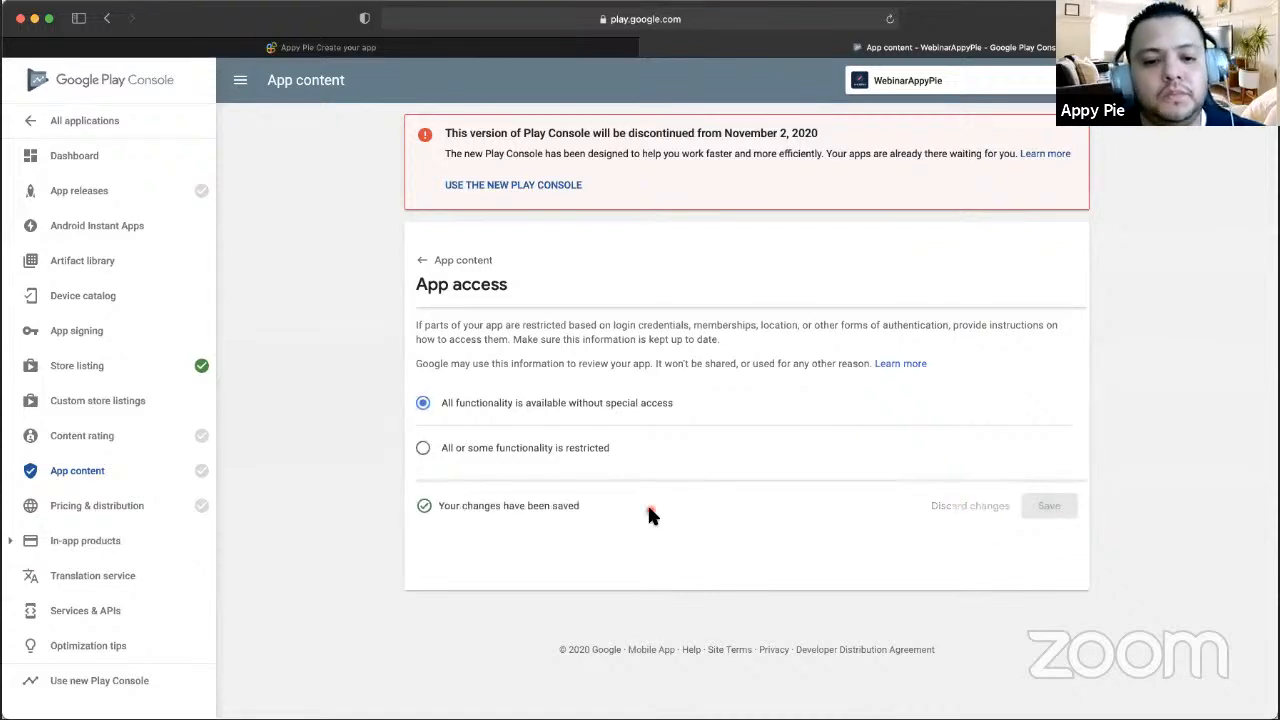
click(472, 262)
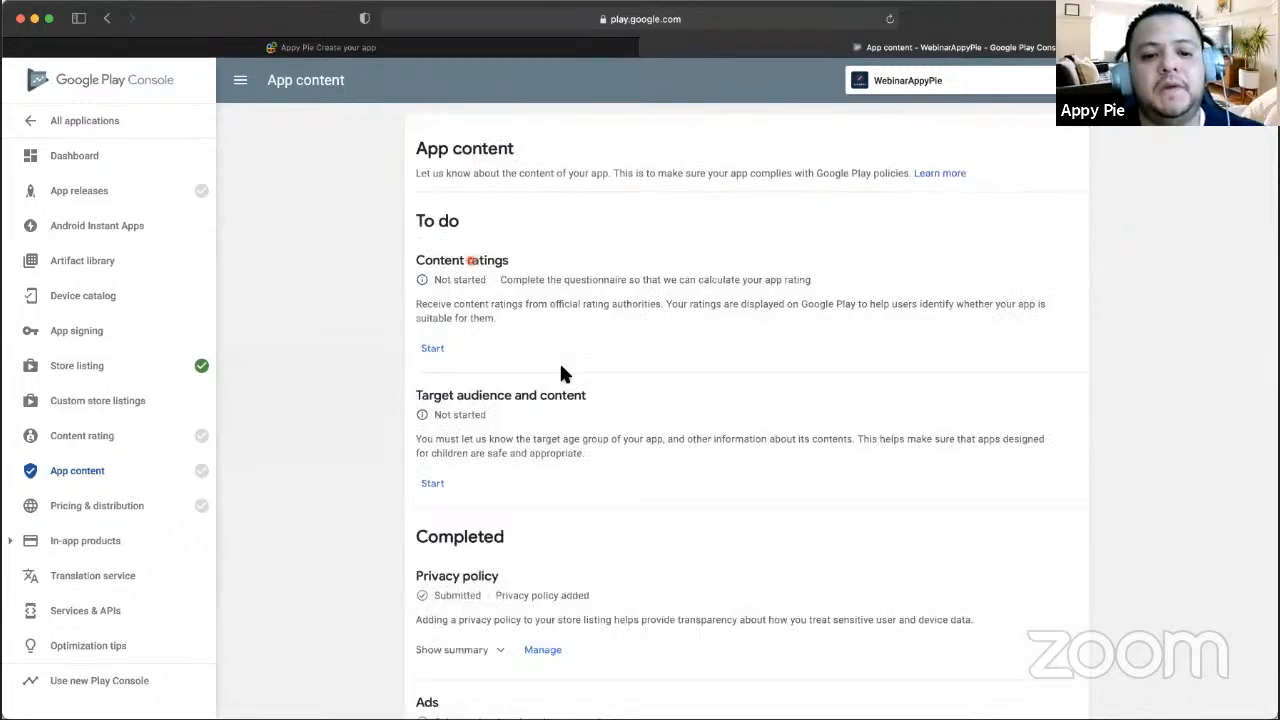
- Start the Content ratings questionnaire and continue past its introduction page
scroll(410, 320, down, 3)
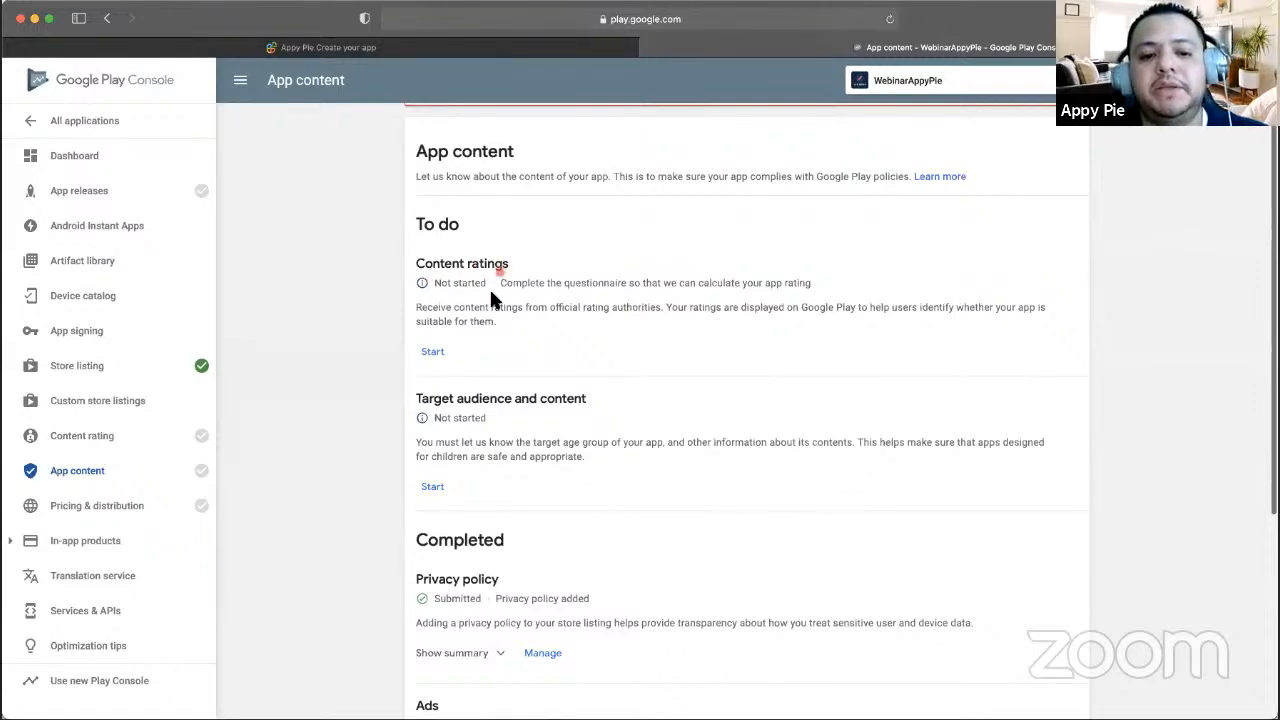
click(440, 357)
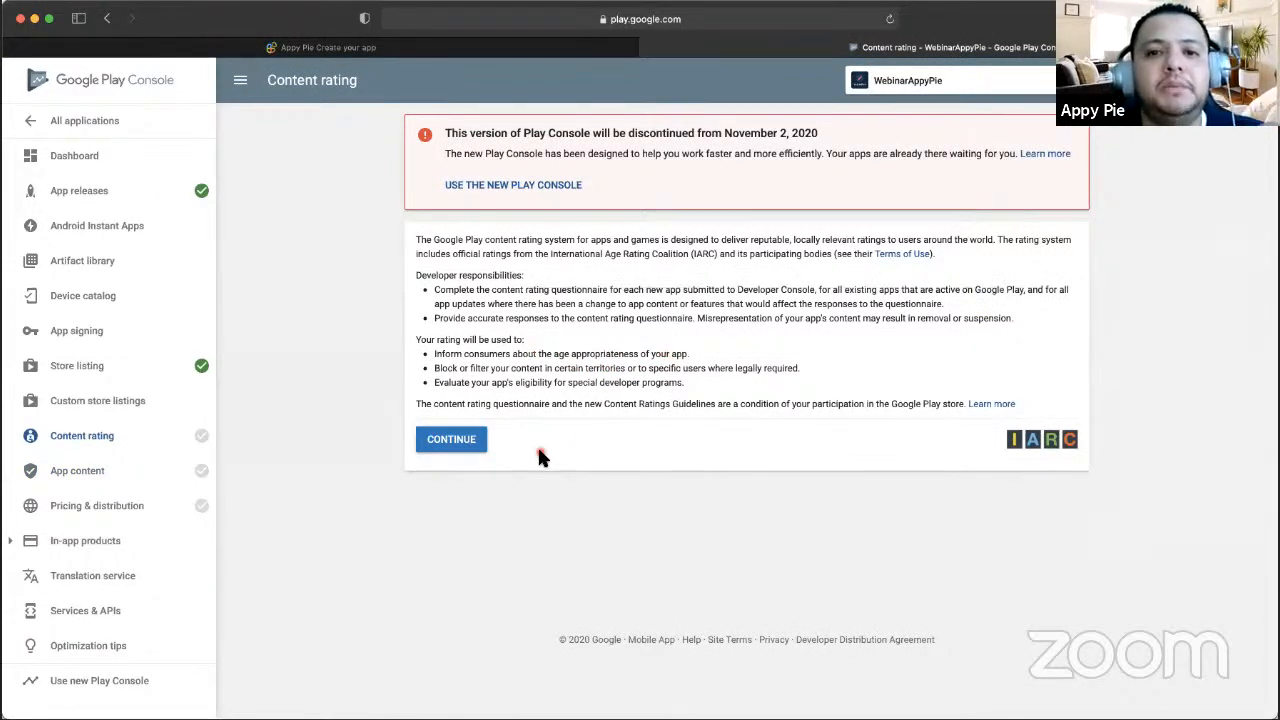
click(462, 445)
scroll(659, 330, down, 1)
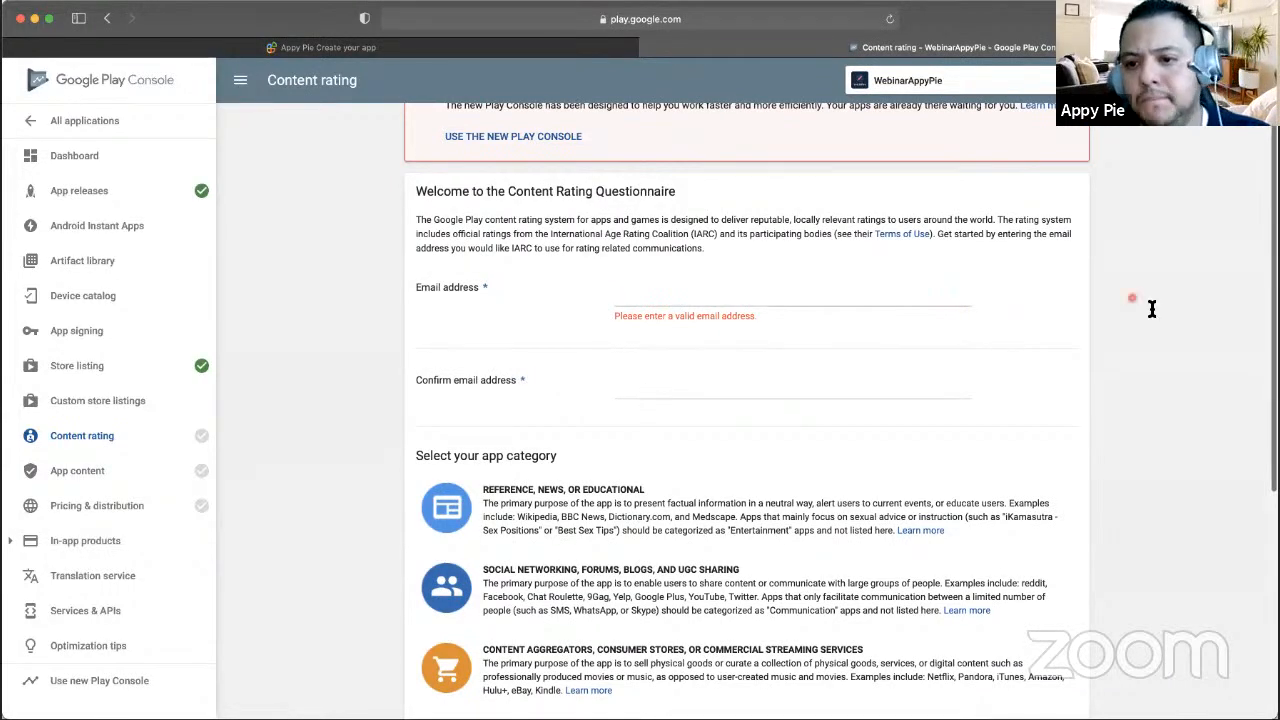
- Enter the support e-mail address in the questionnaire's Email address field
click(630, 48)
click(788, 52)
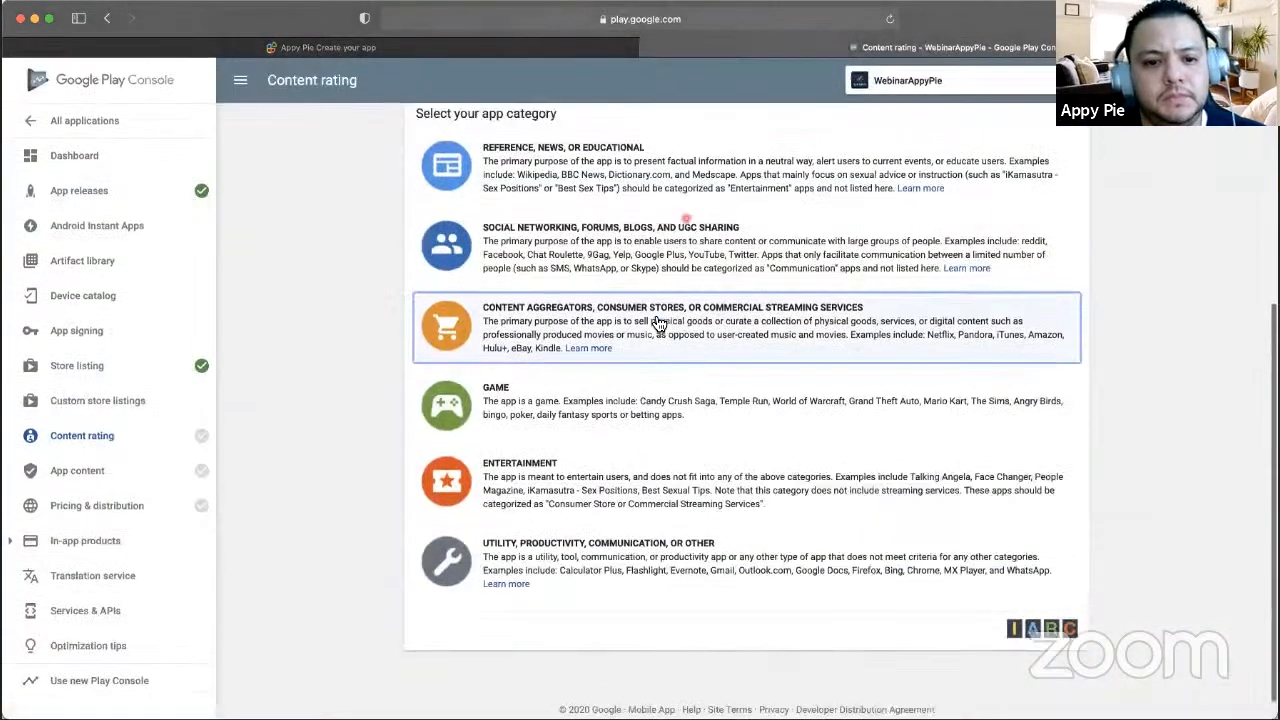
click(658, 322)
scroll(658, 322, up, 5)
scroll(634, 334, down, 1)
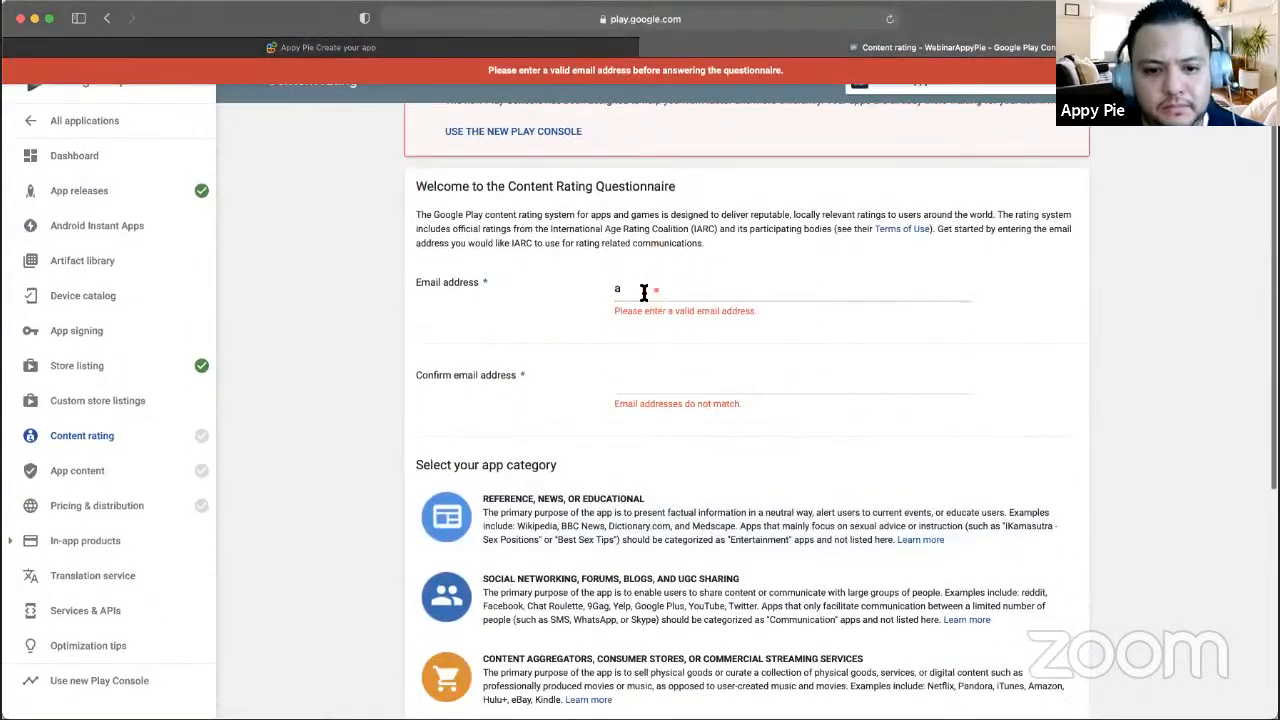
click(642, 292)
key(BackSpace)
scroll(640, 292, up, 1)
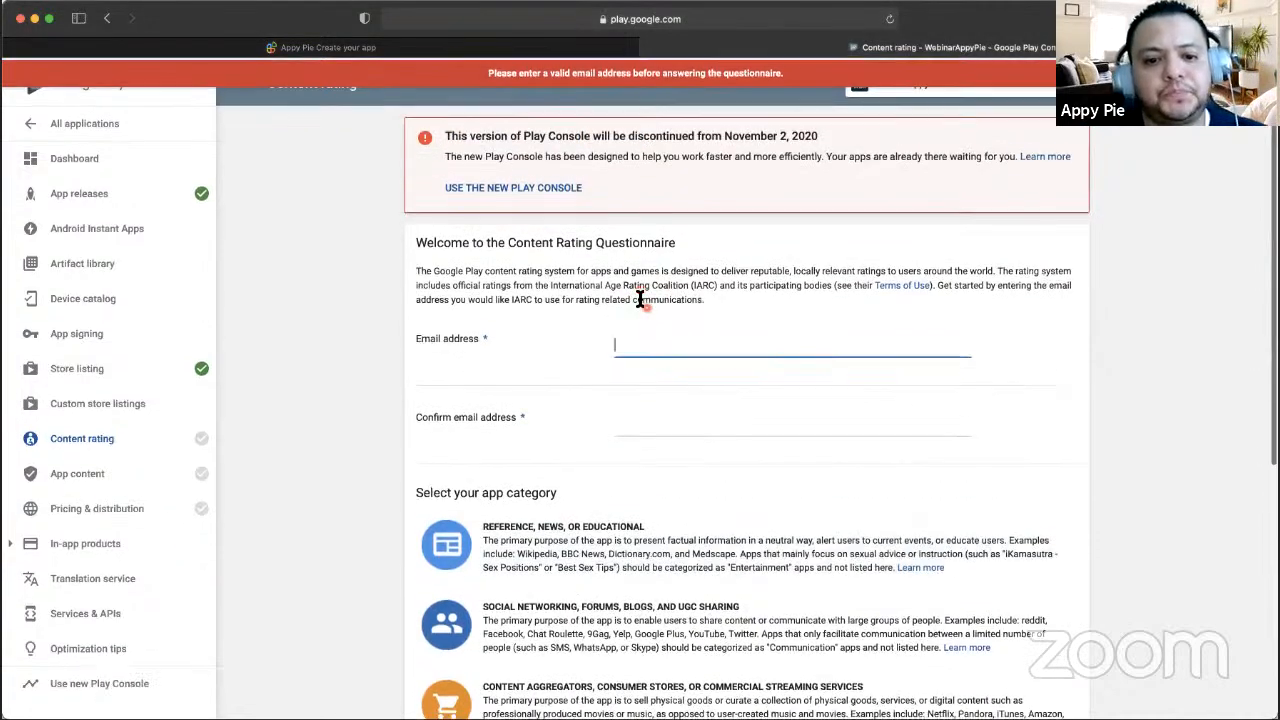
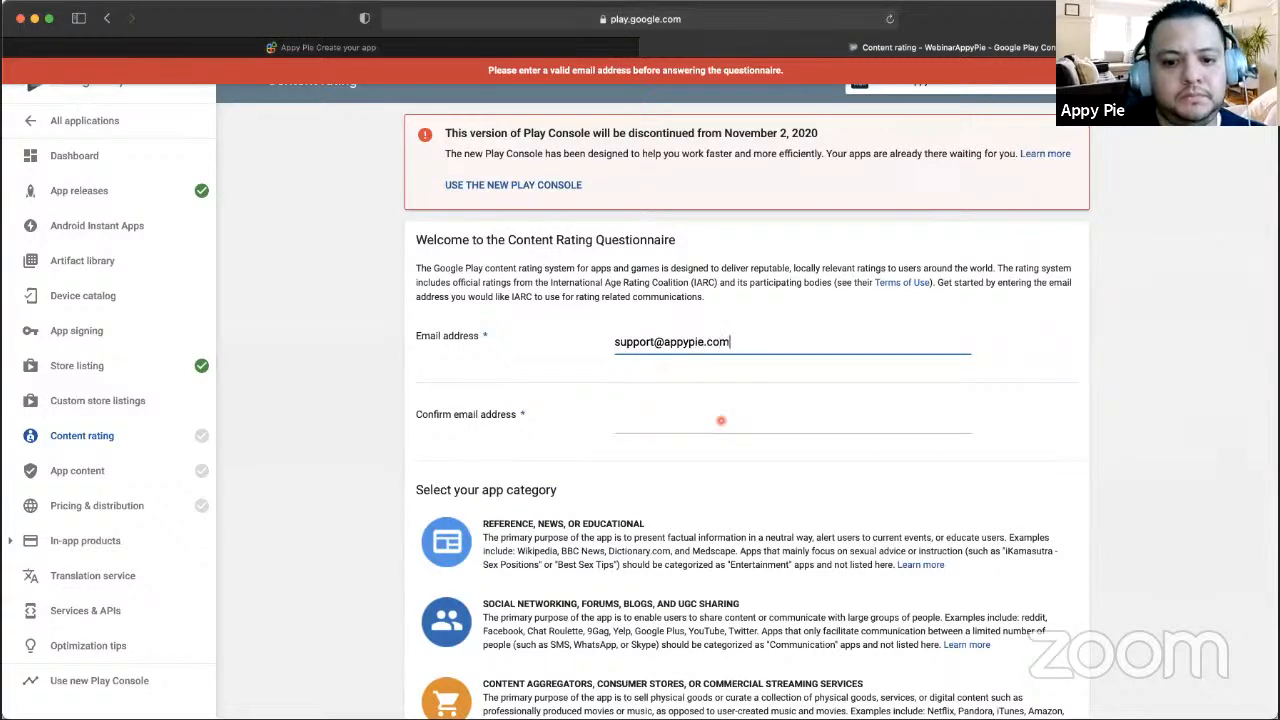
- Repeat the same support e-mail in the Confirm email address field
click(716, 421)
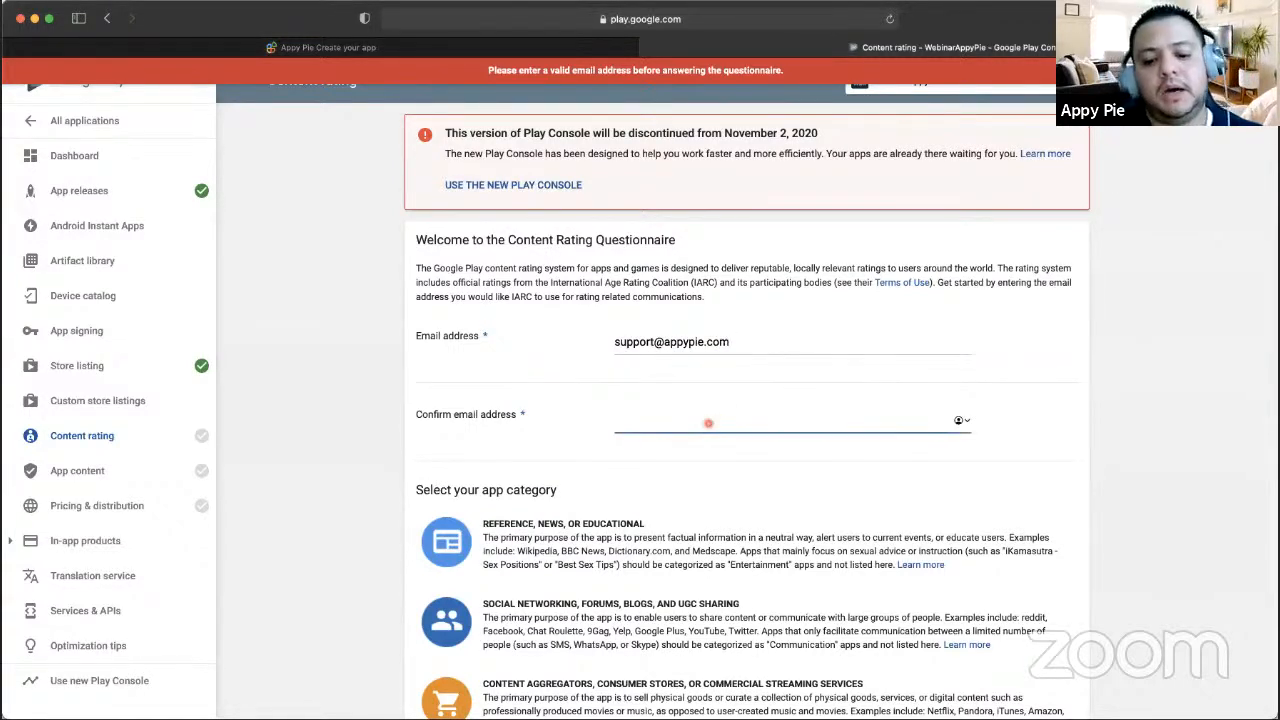
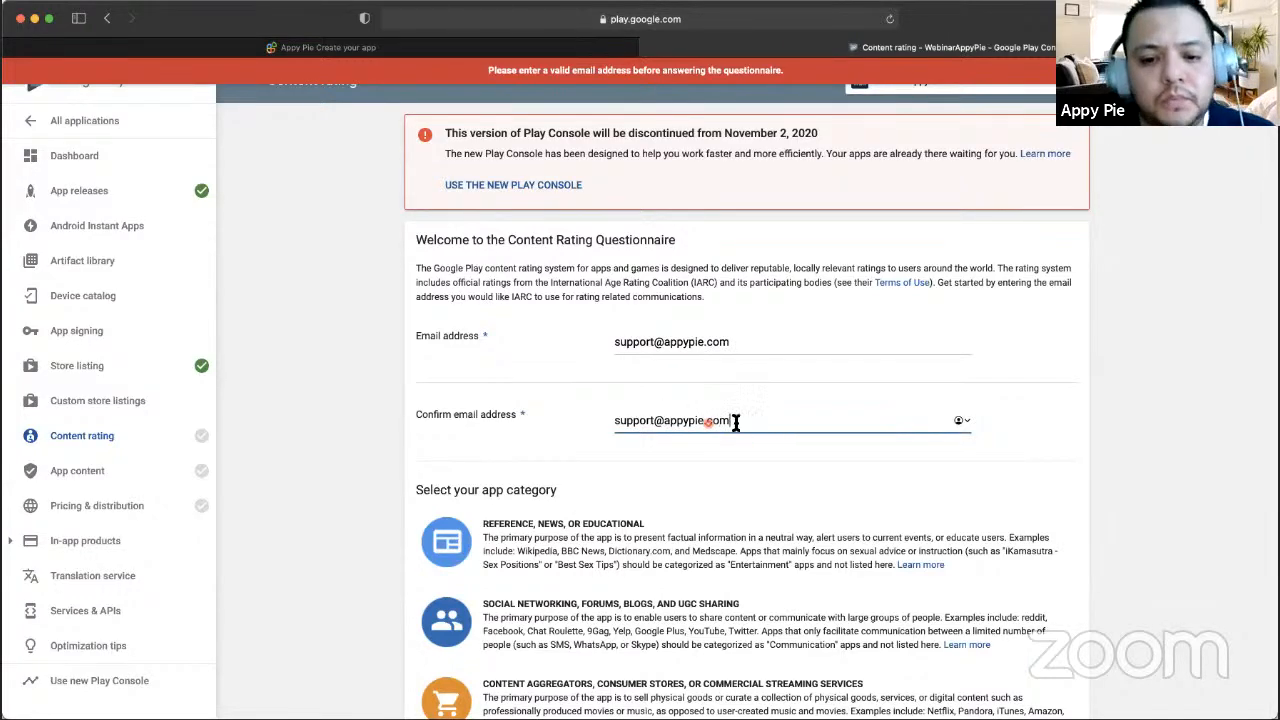
scroll(745, 424, down, 2)
scroll(451, 283, down, 5)
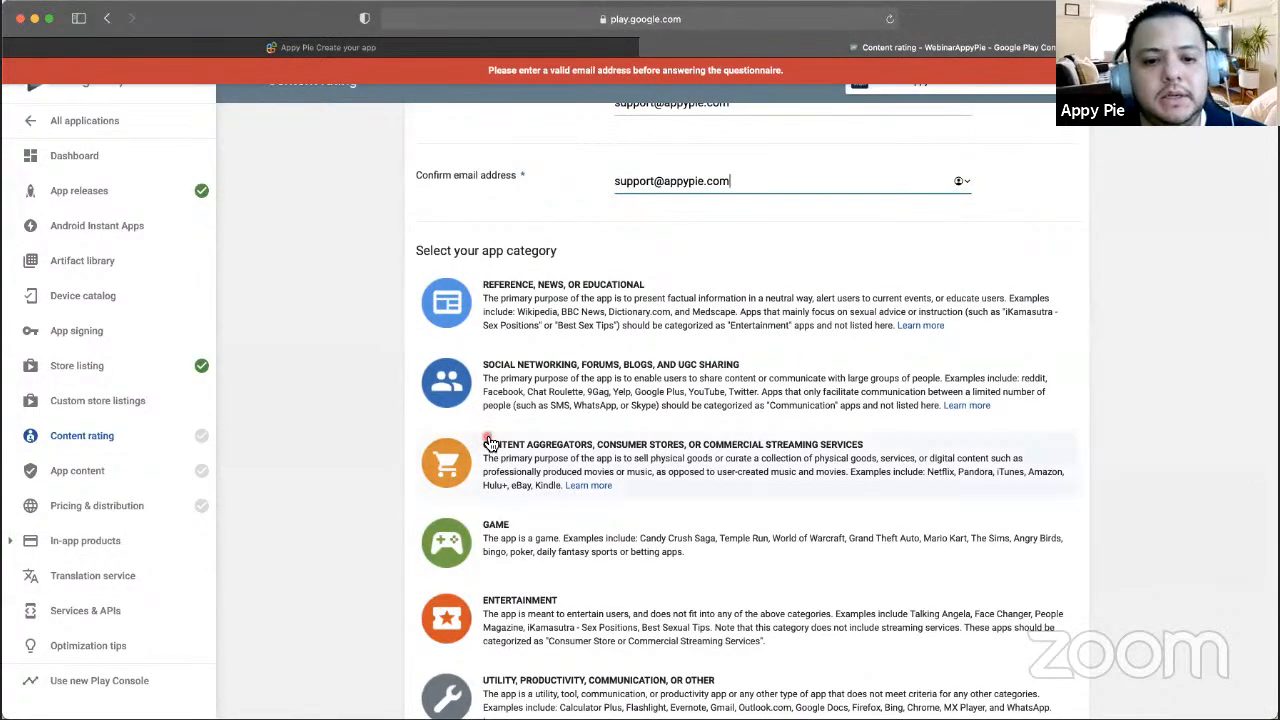
scroll(620, 380, down, 1)
scroll(531, 497, down, 2)
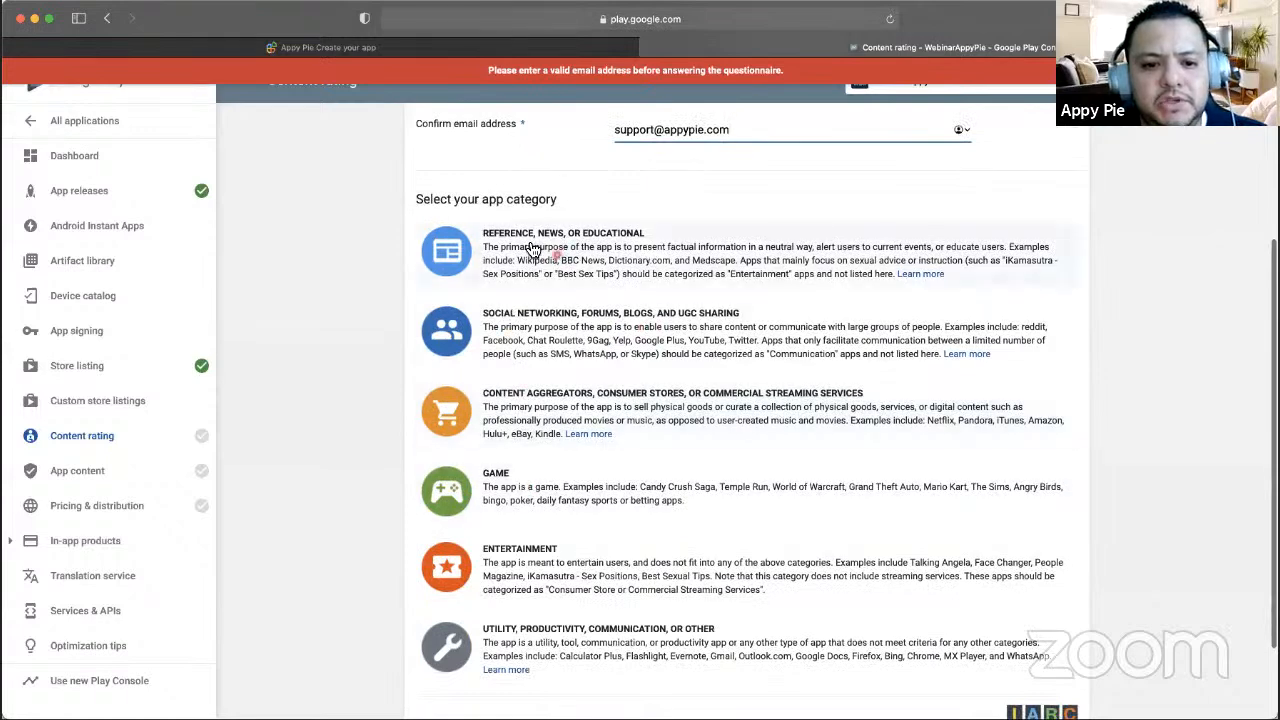
- Choose the Reference, News, or Educational category; answer No to violence, sexual content and offensive language
click(585, 248)
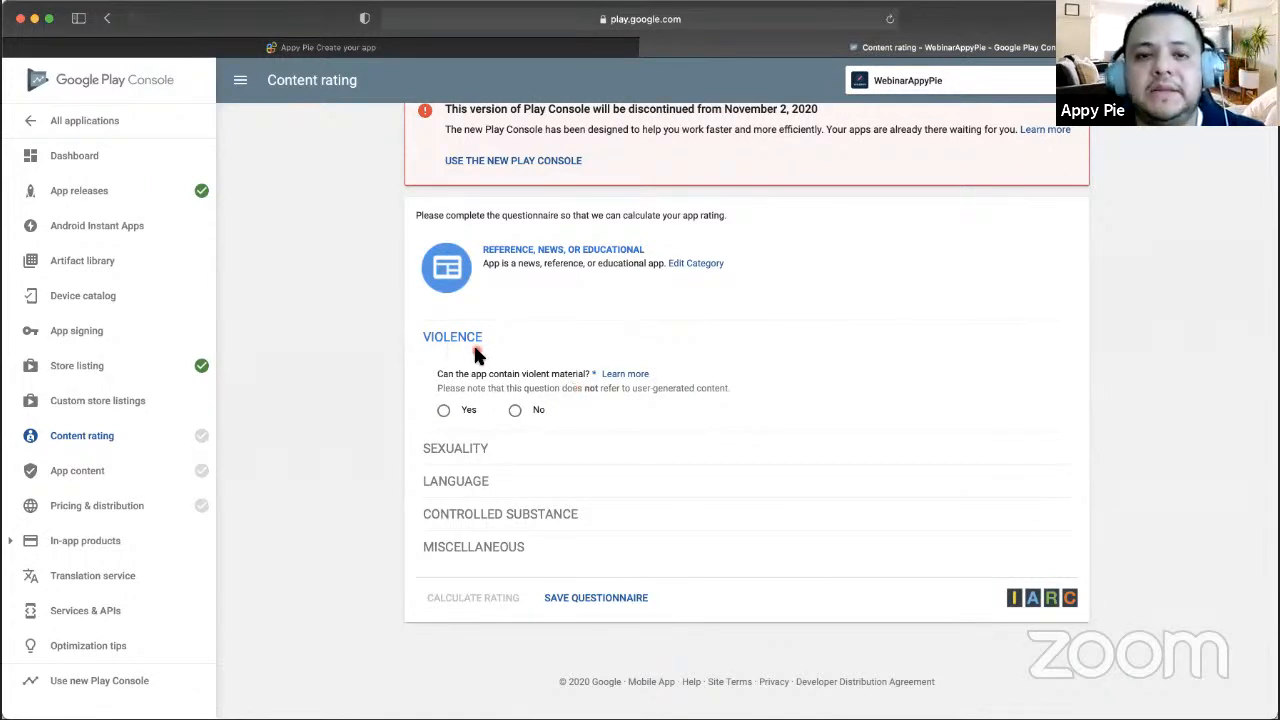
click(515, 412)
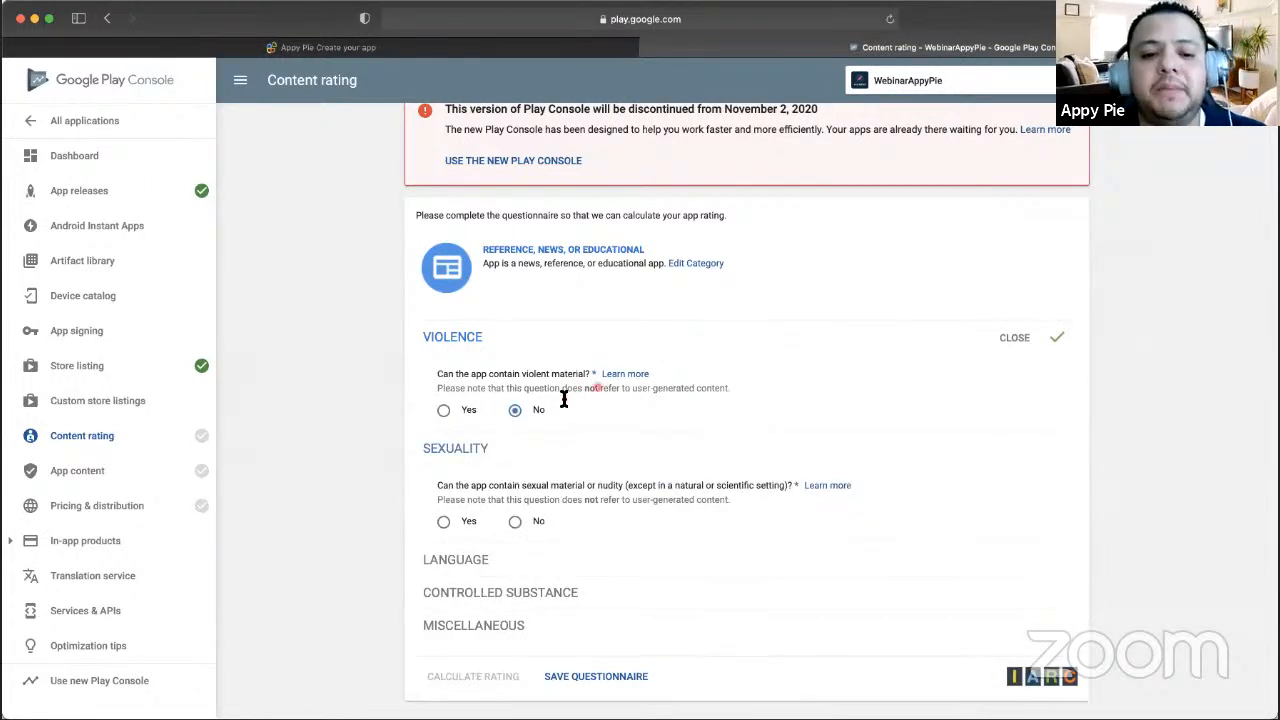
scroll(563, 399, down, 2)
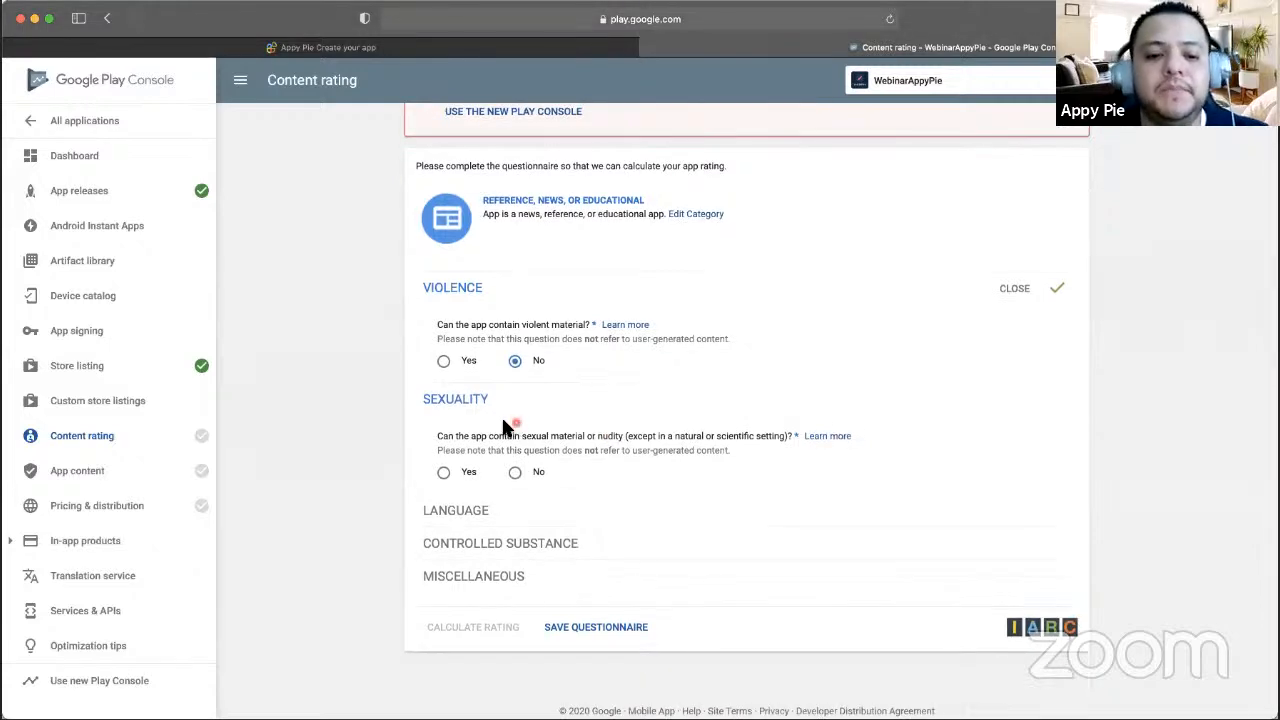
click(517, 474)
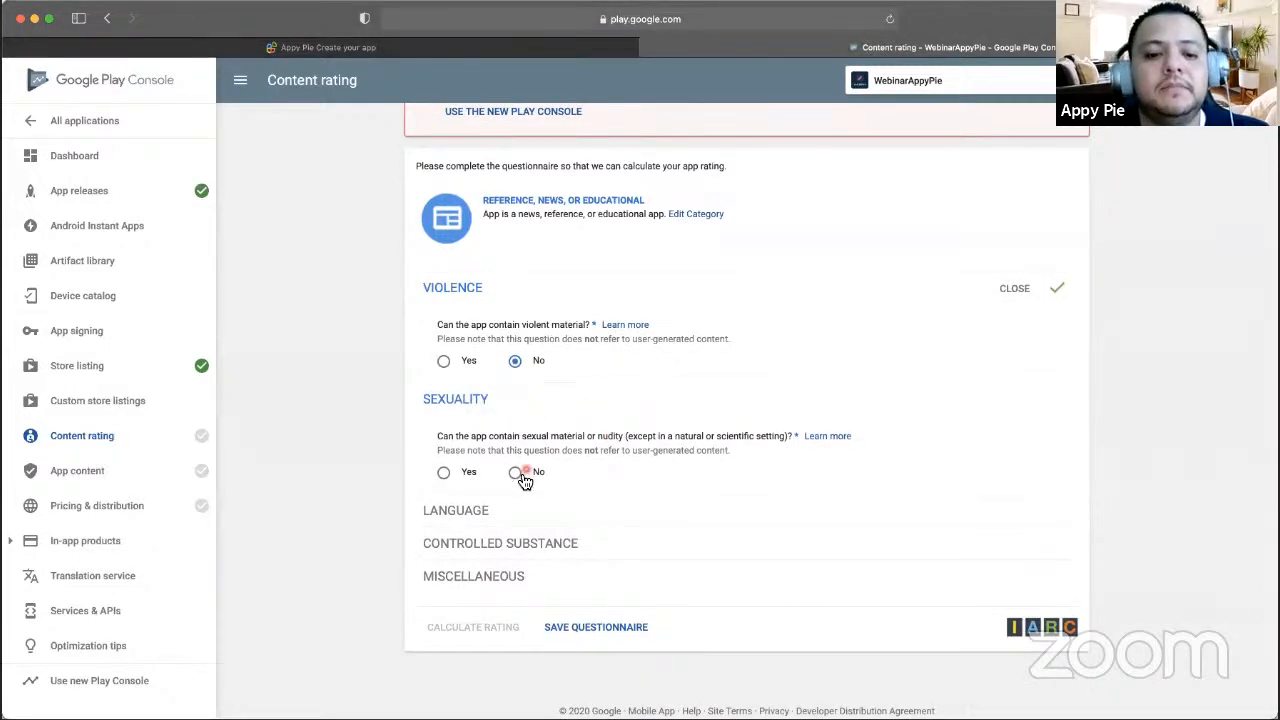
scroll(646, 406, down, 2)
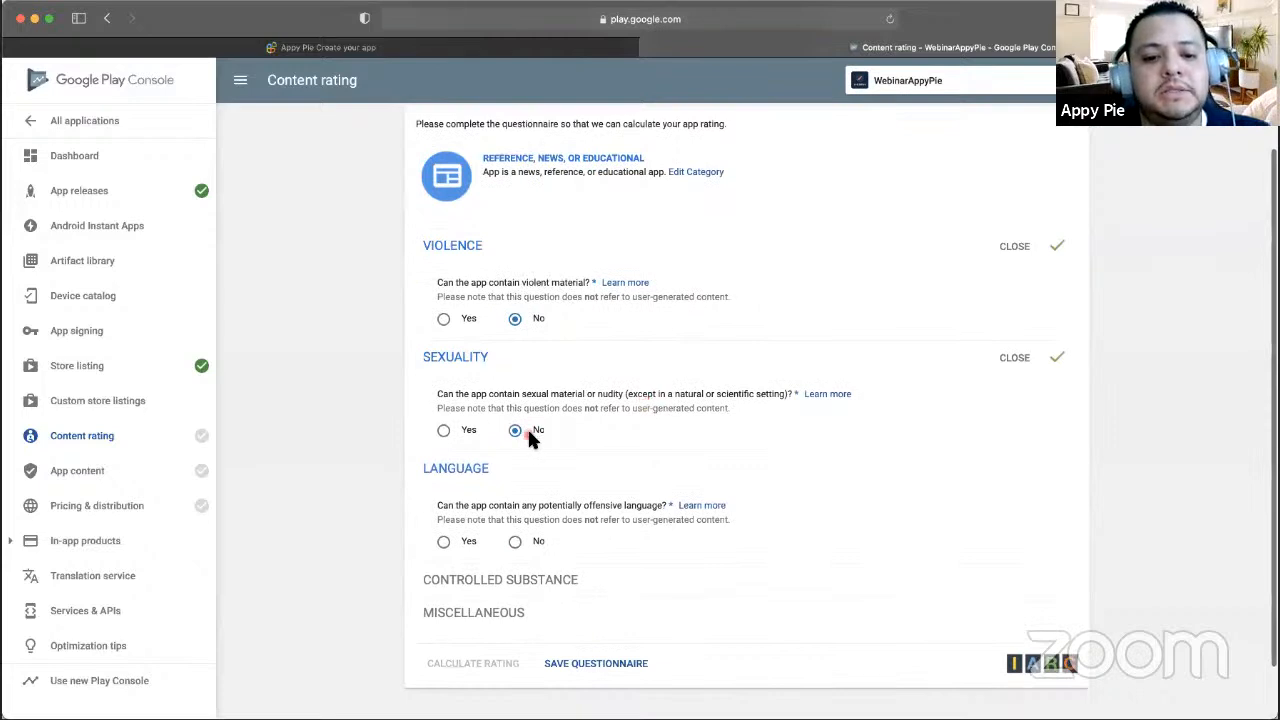
scroll(530, 437, down, 2)
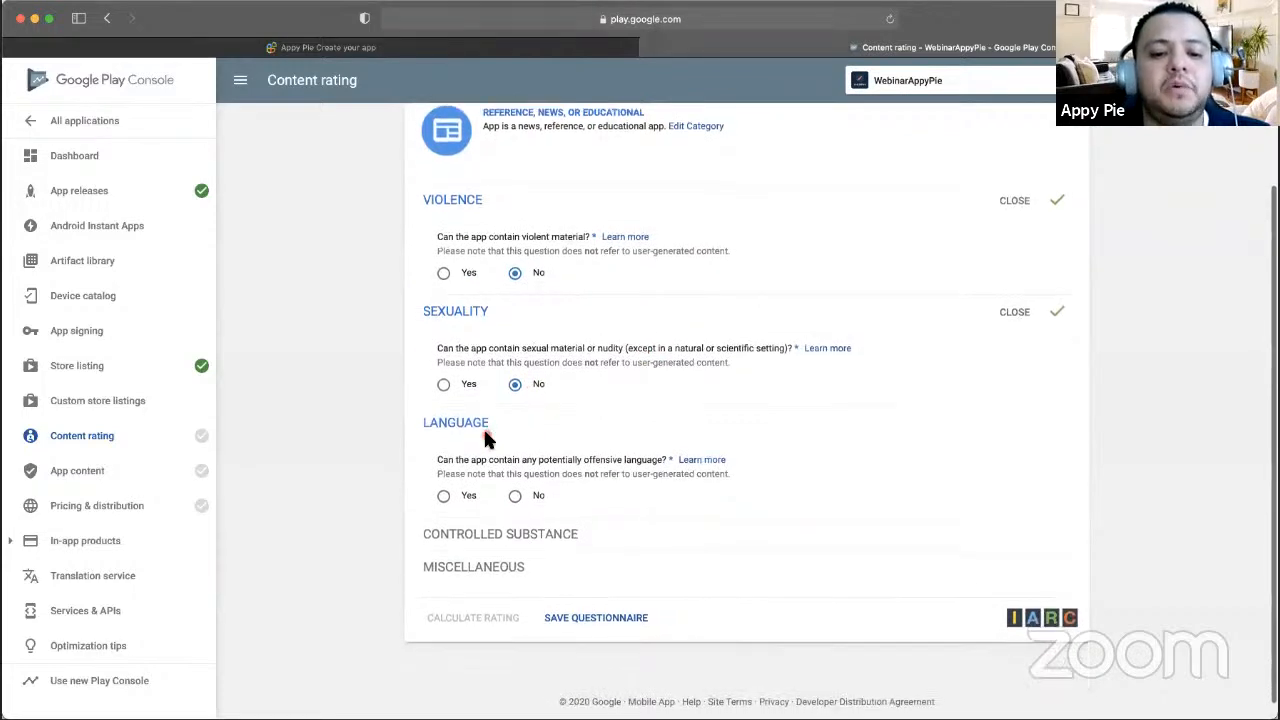
scroll(483, 428, down, 1)
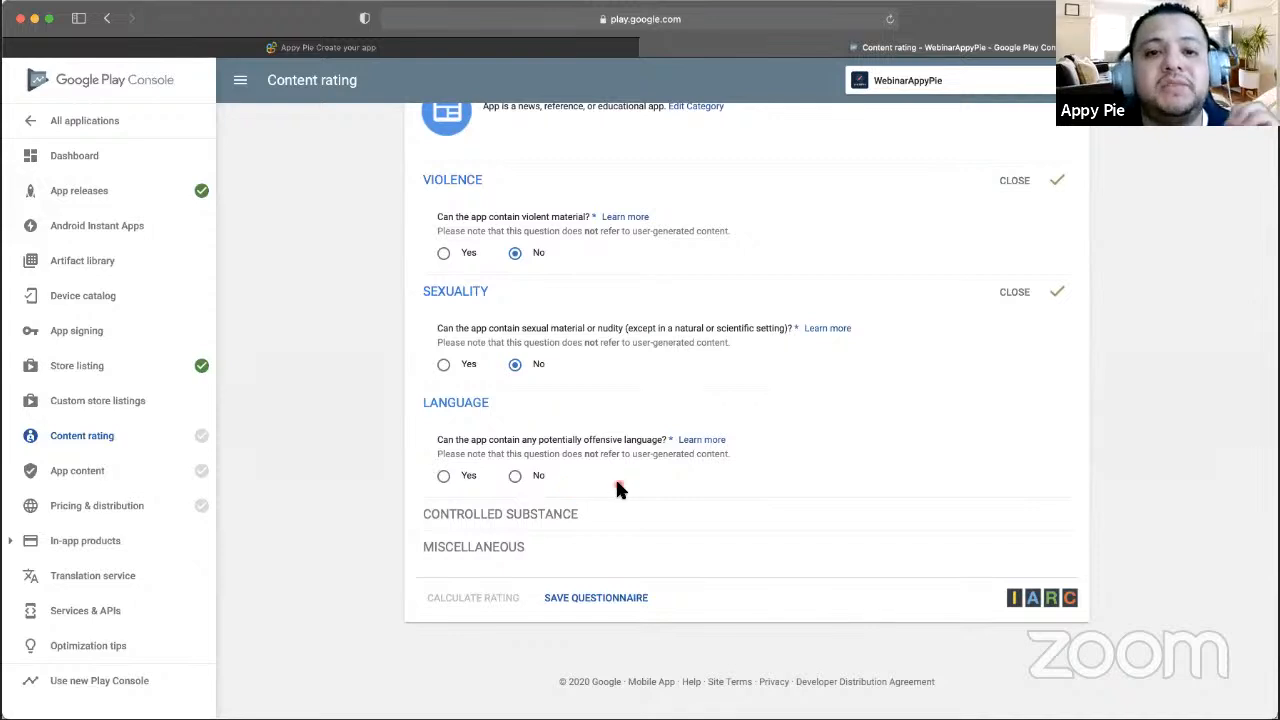
click(527, 476)
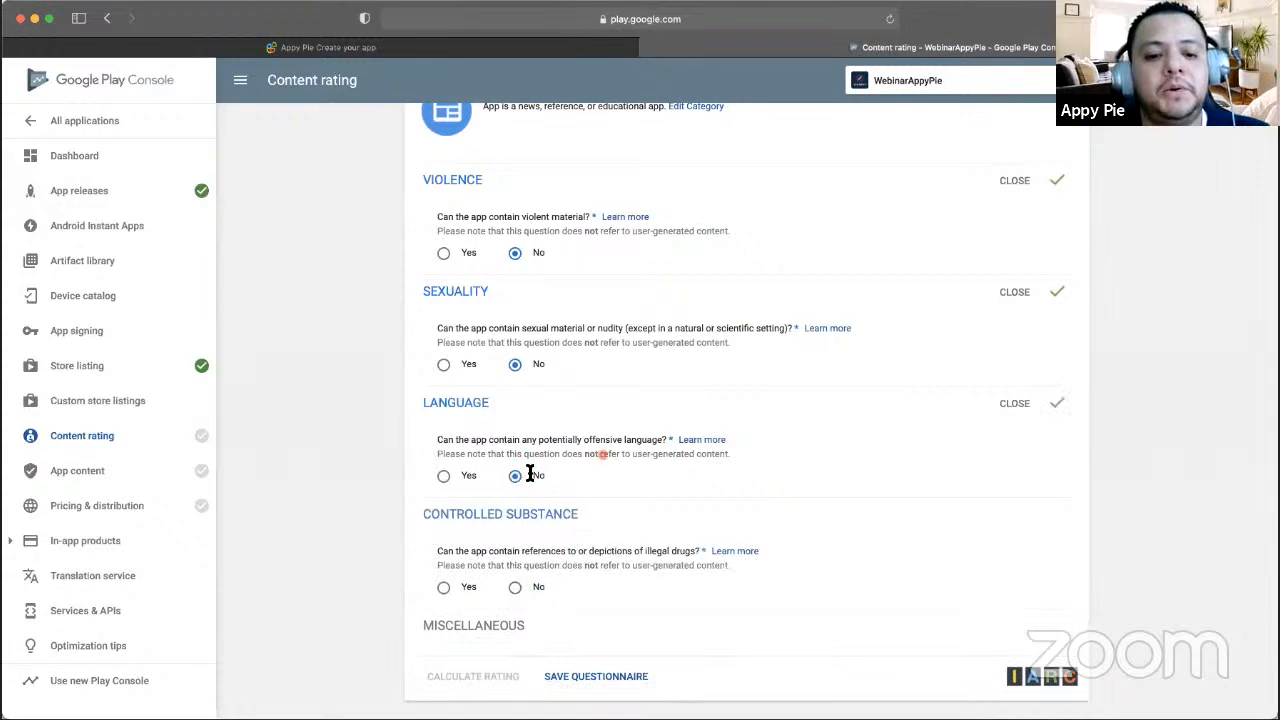
scroll(528, 475, down, 2)
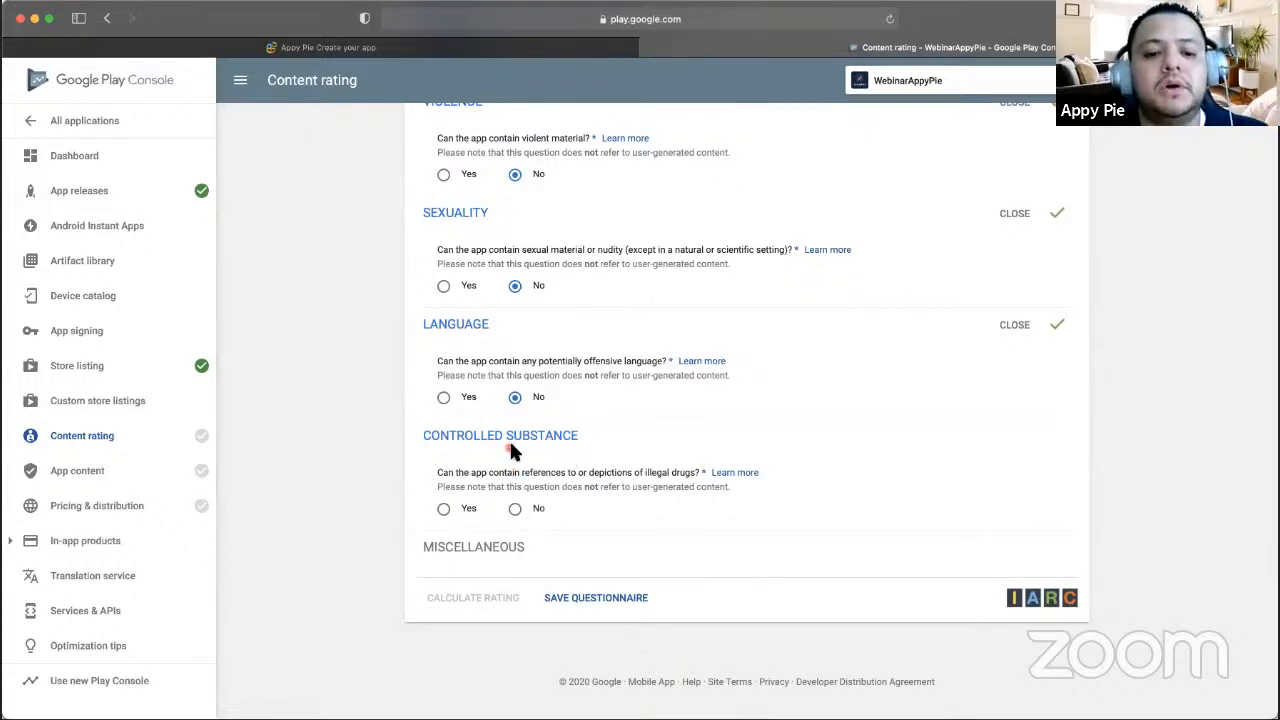
- Answer No to illegal drugs, user interaction, location sharing and digital goods purchases
click(515, 510)
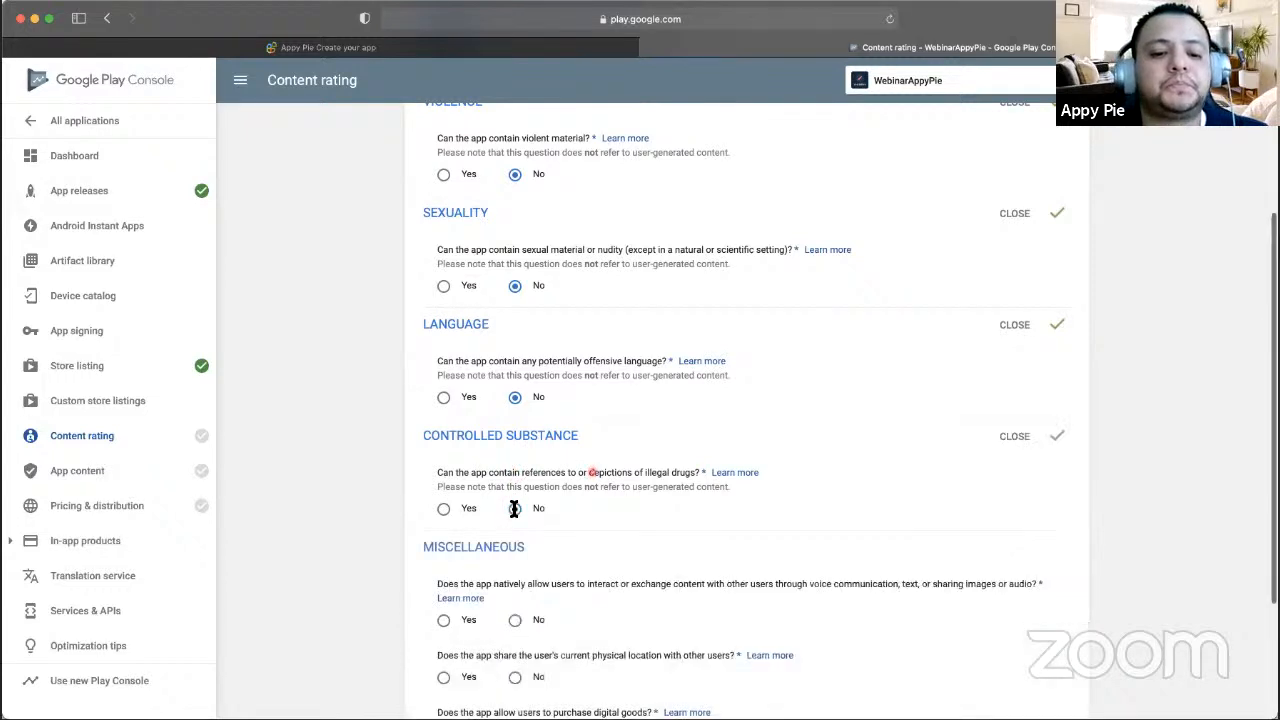
scroll(589, 464, down, 4)
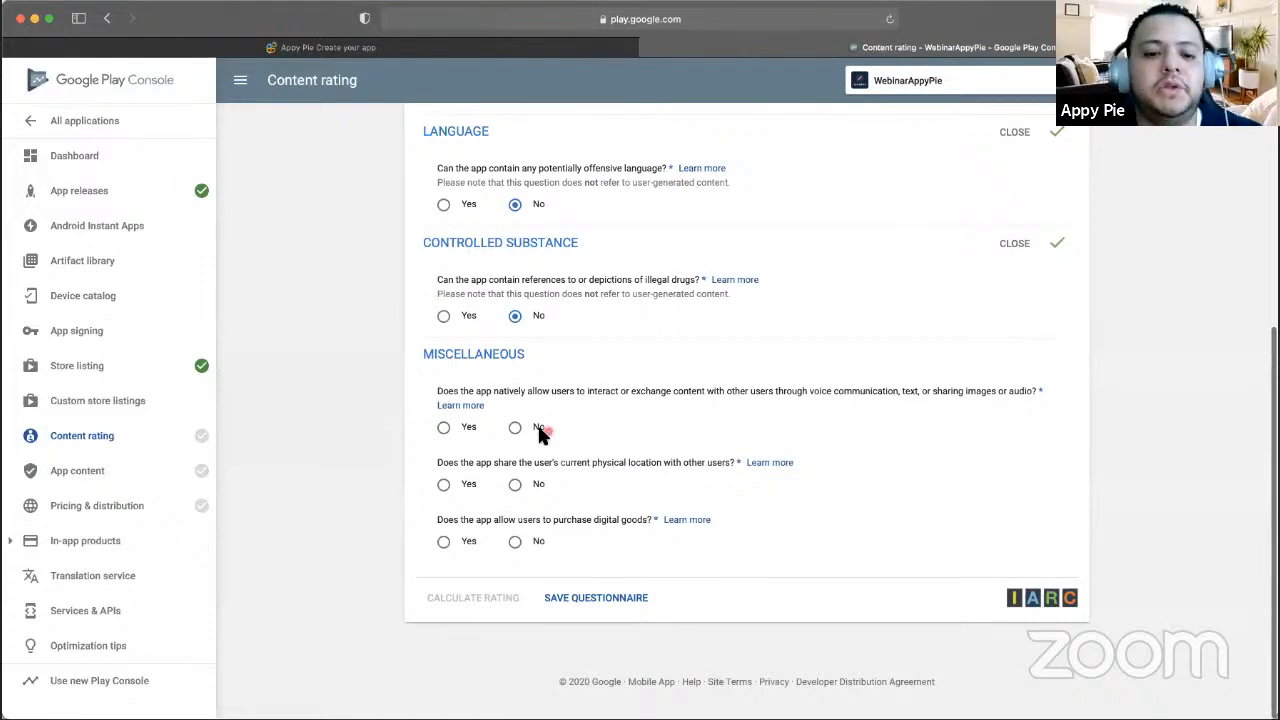
click(515, 427)
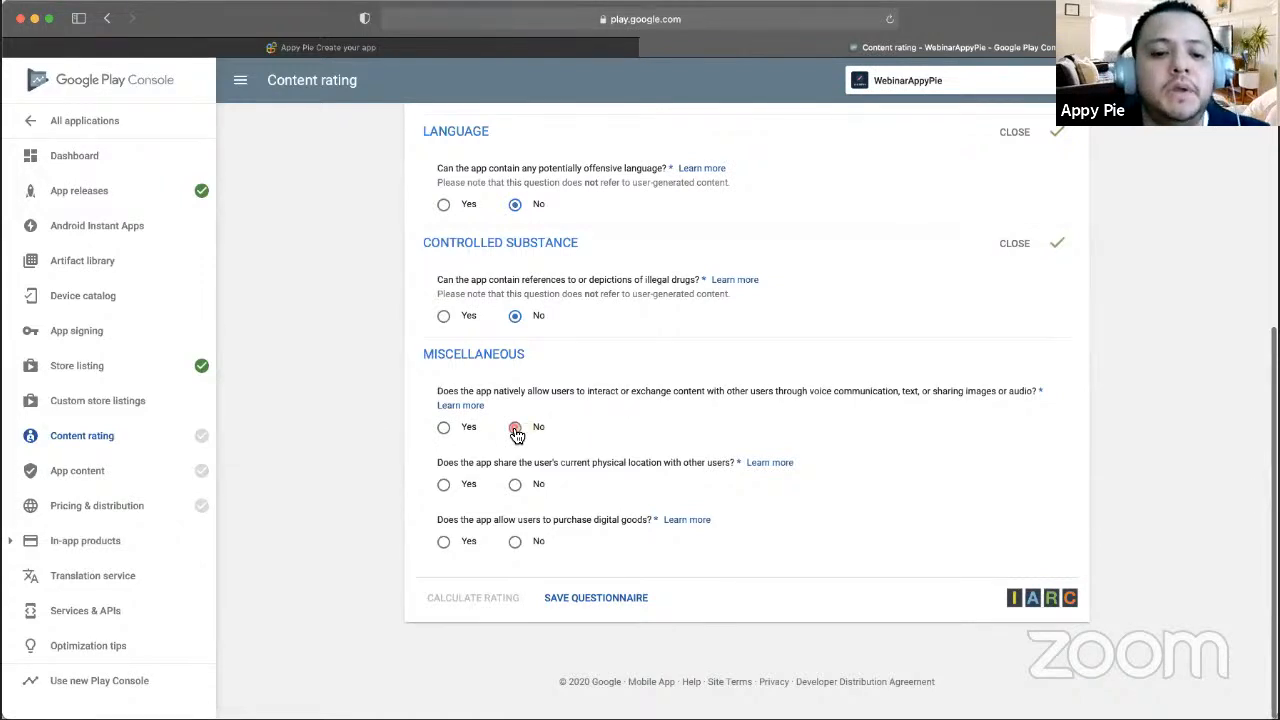
click(515, 485)
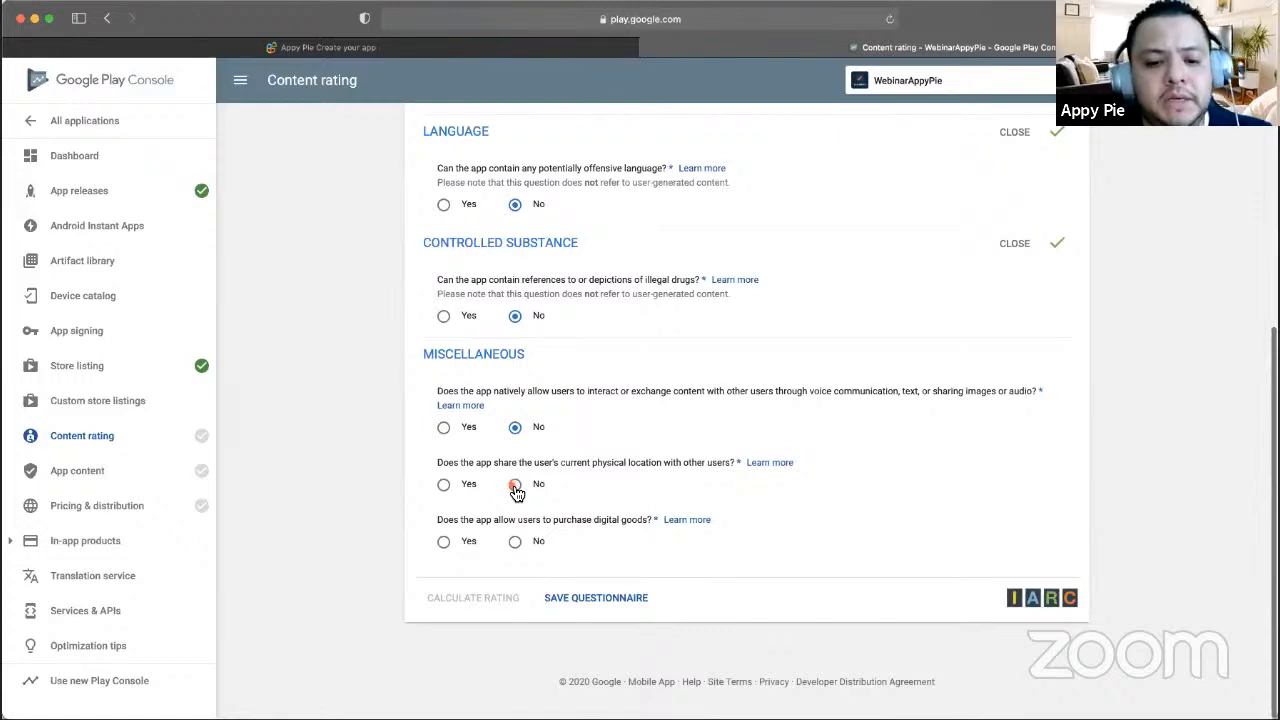
click(514, 542)
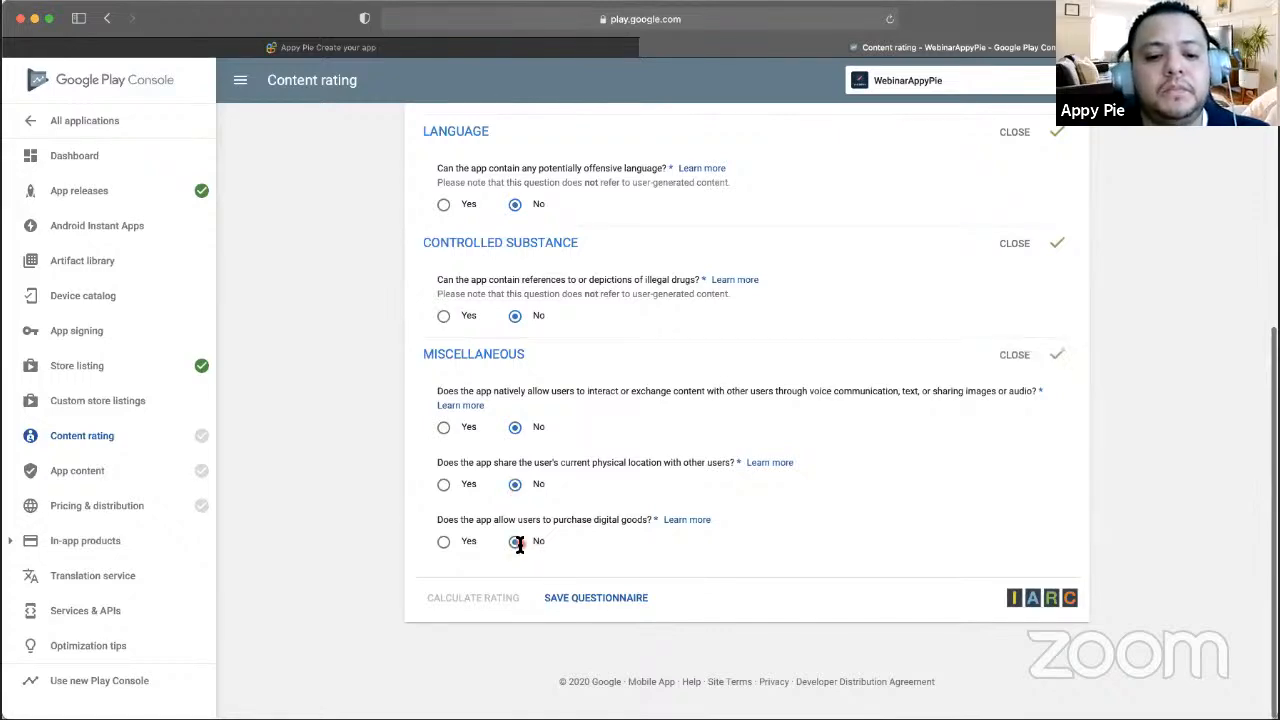
scroll(598, 300, up, 5)
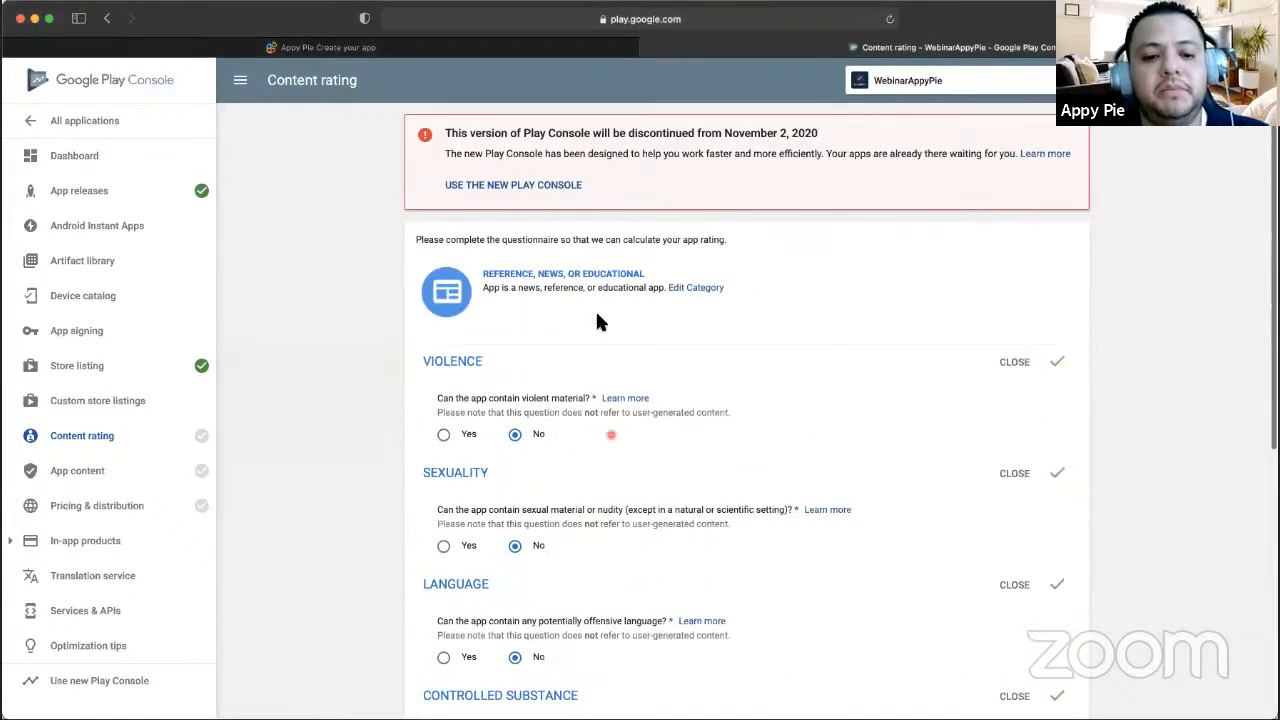
scroll(597, 320, down, 5)
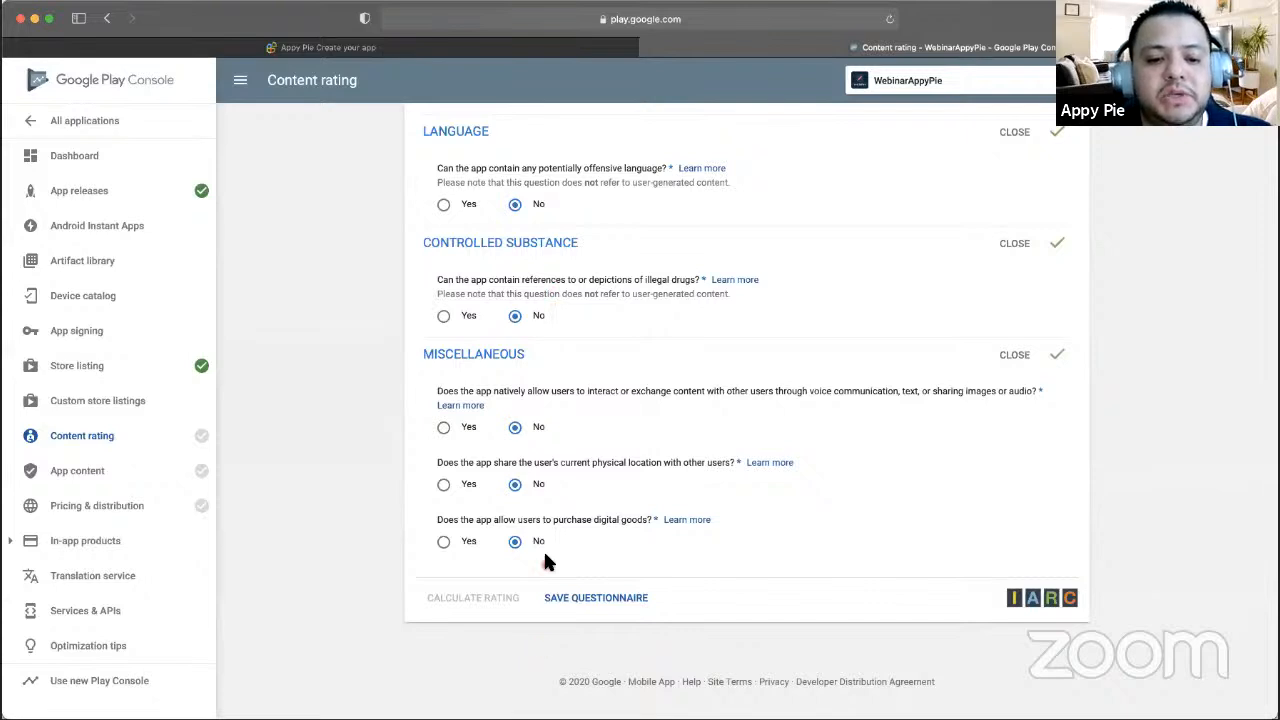
- Save the questionnaire answers and calculate the app's content rating
click(601, 600)
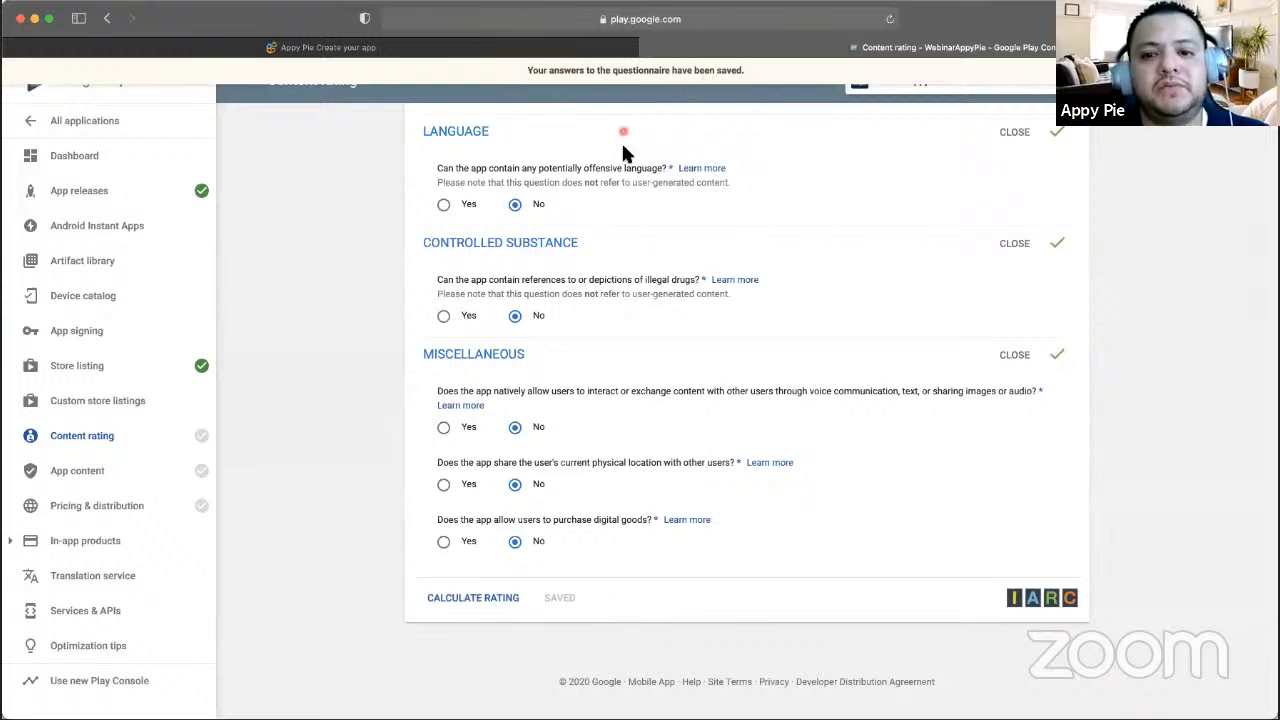
scroll(600, 385, up, 2)
scroll(600, 385, up, 5)
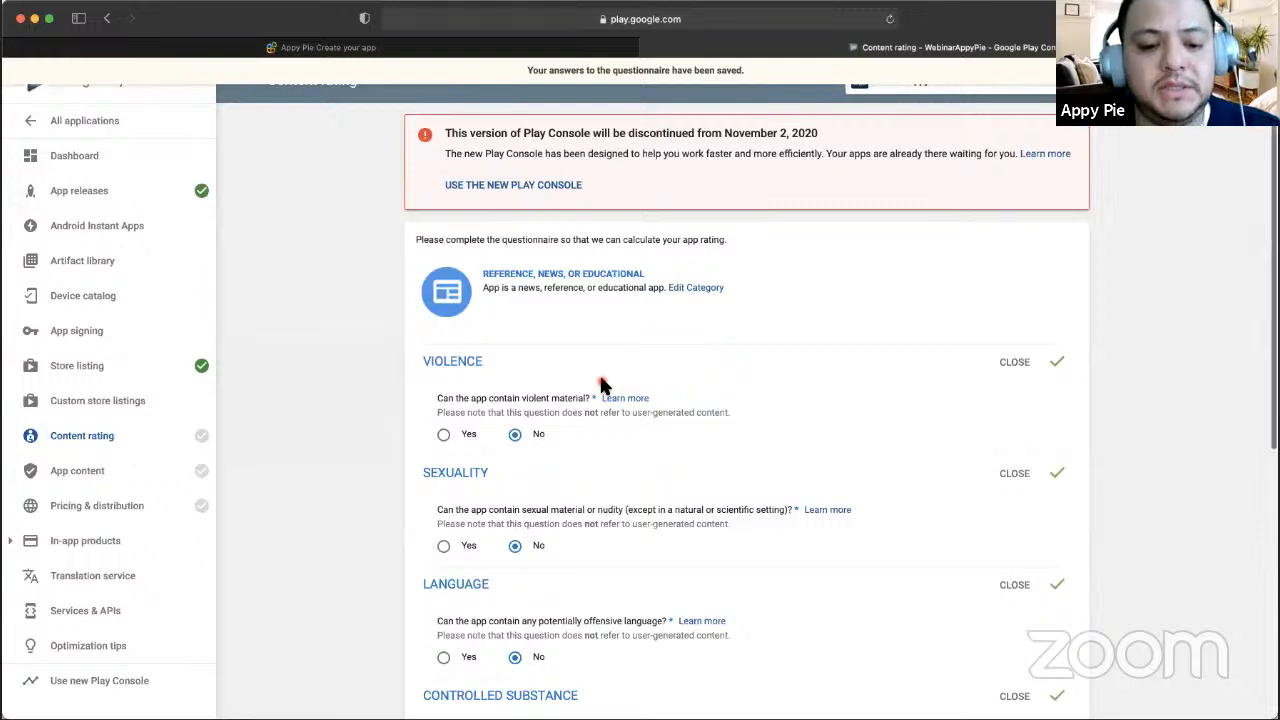
scroll(599, 380, down, 8)
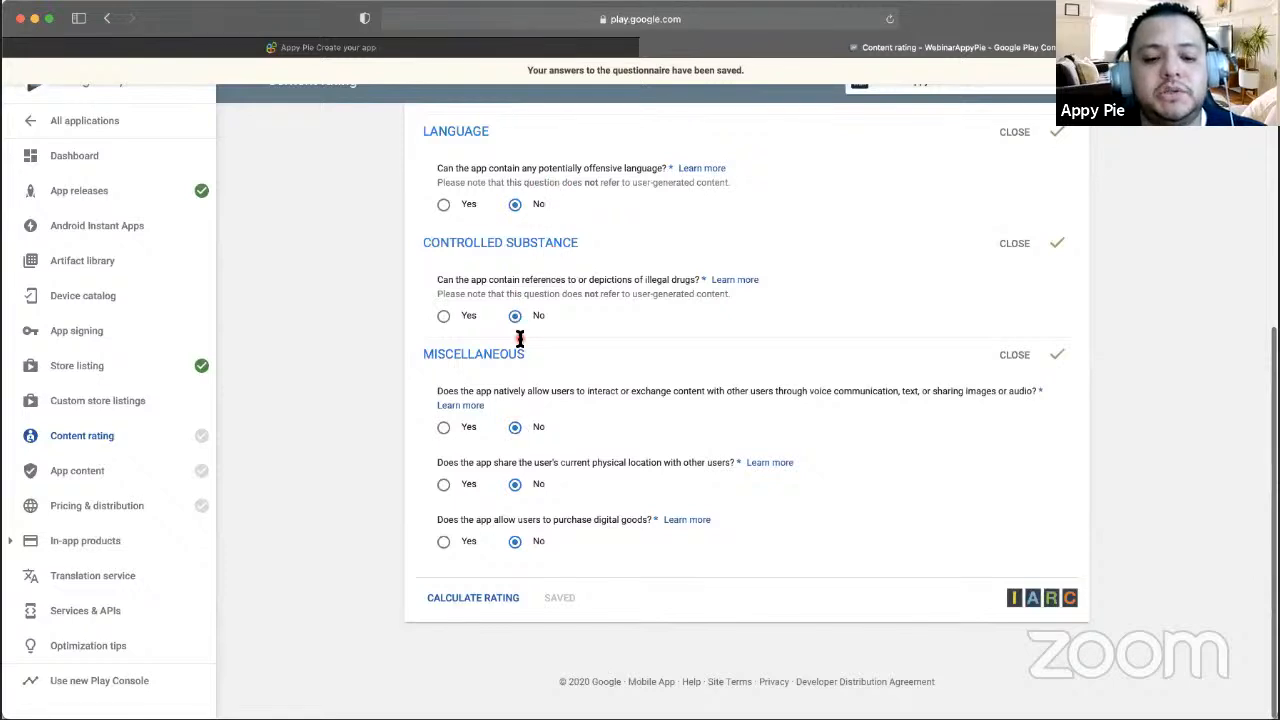
click(430, 606)
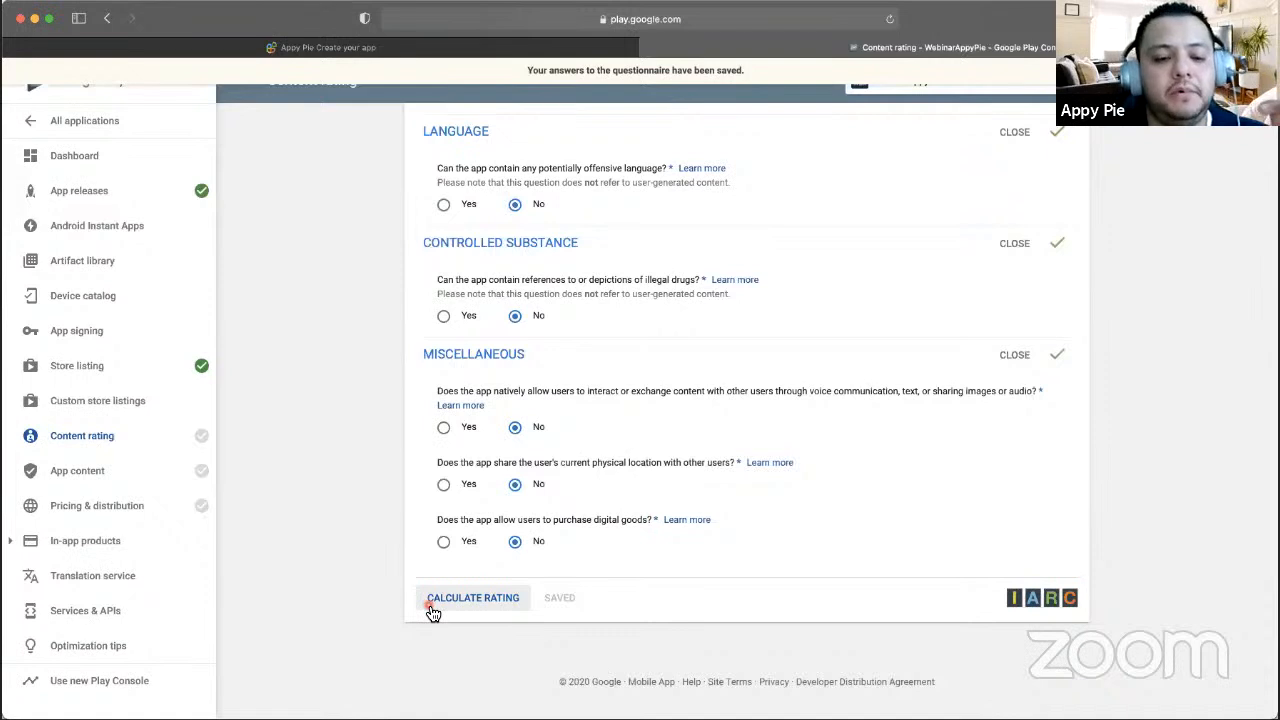
- Recalculate the content rating and review the results: PEGI 3, USK 0, Everyone, All ages, 3+
click(444, 598)
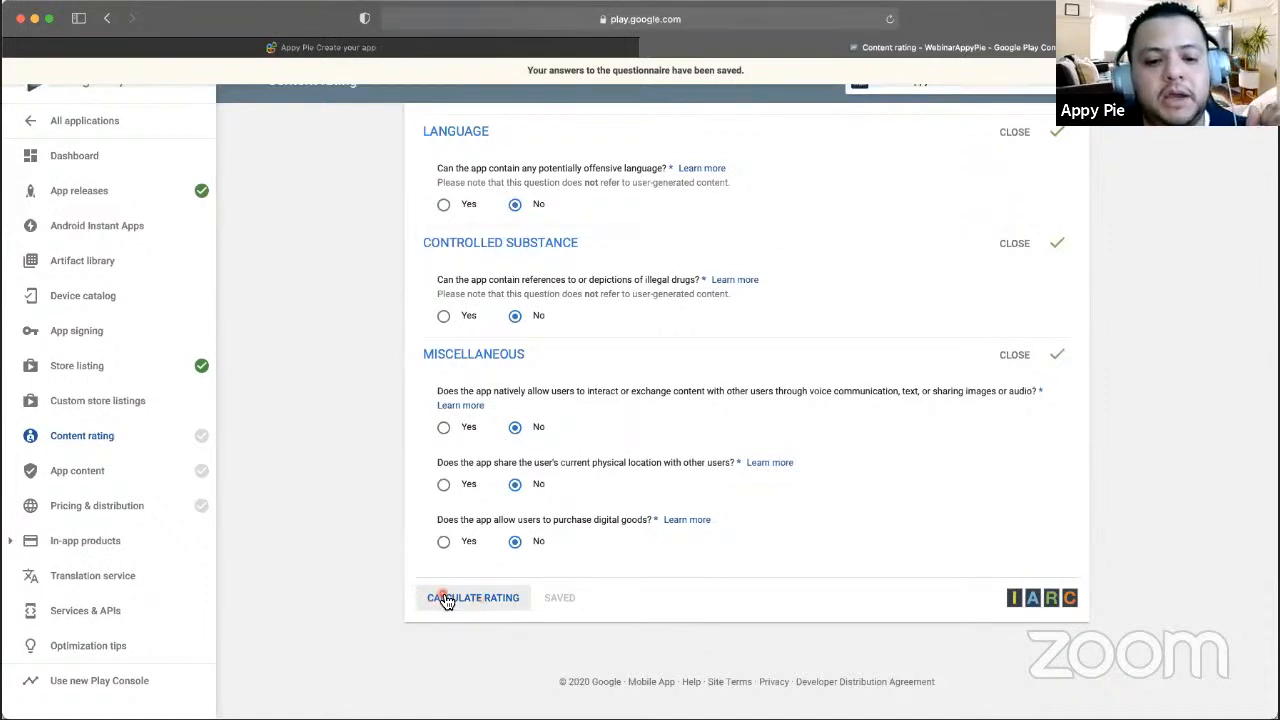
scroll(660, 414, up, 1)
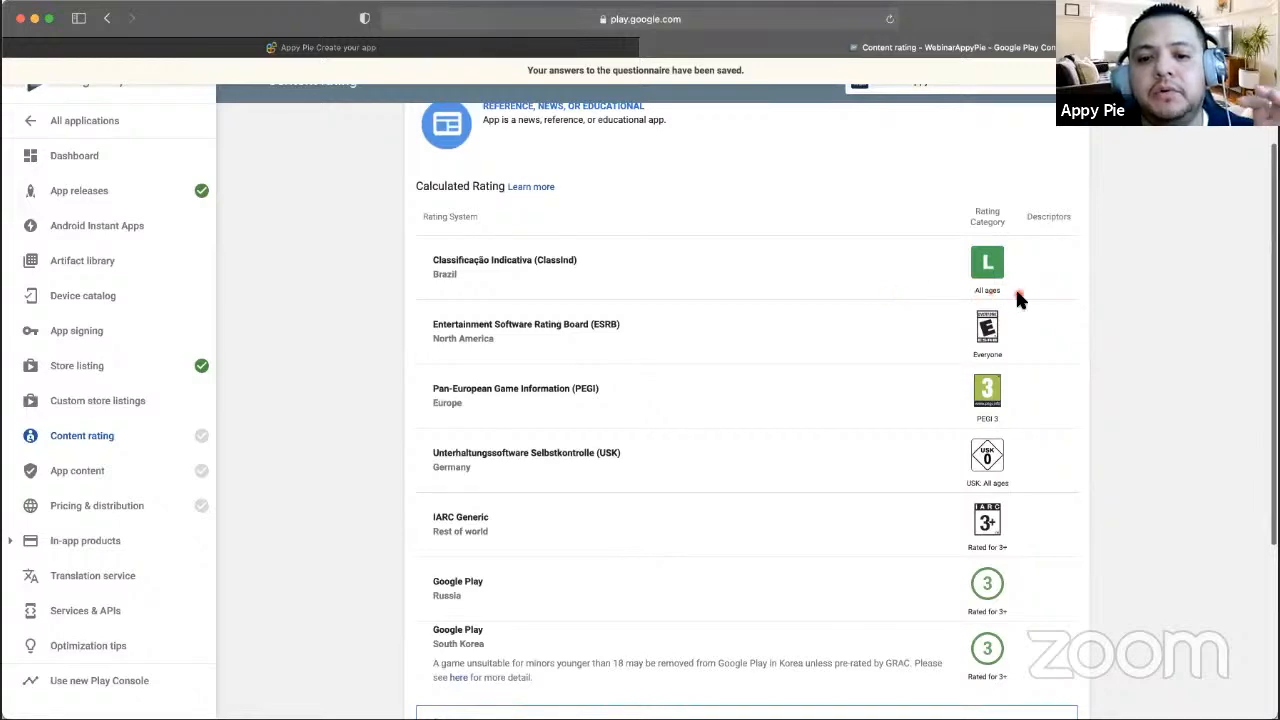
scroll(925, 466, down, 1)
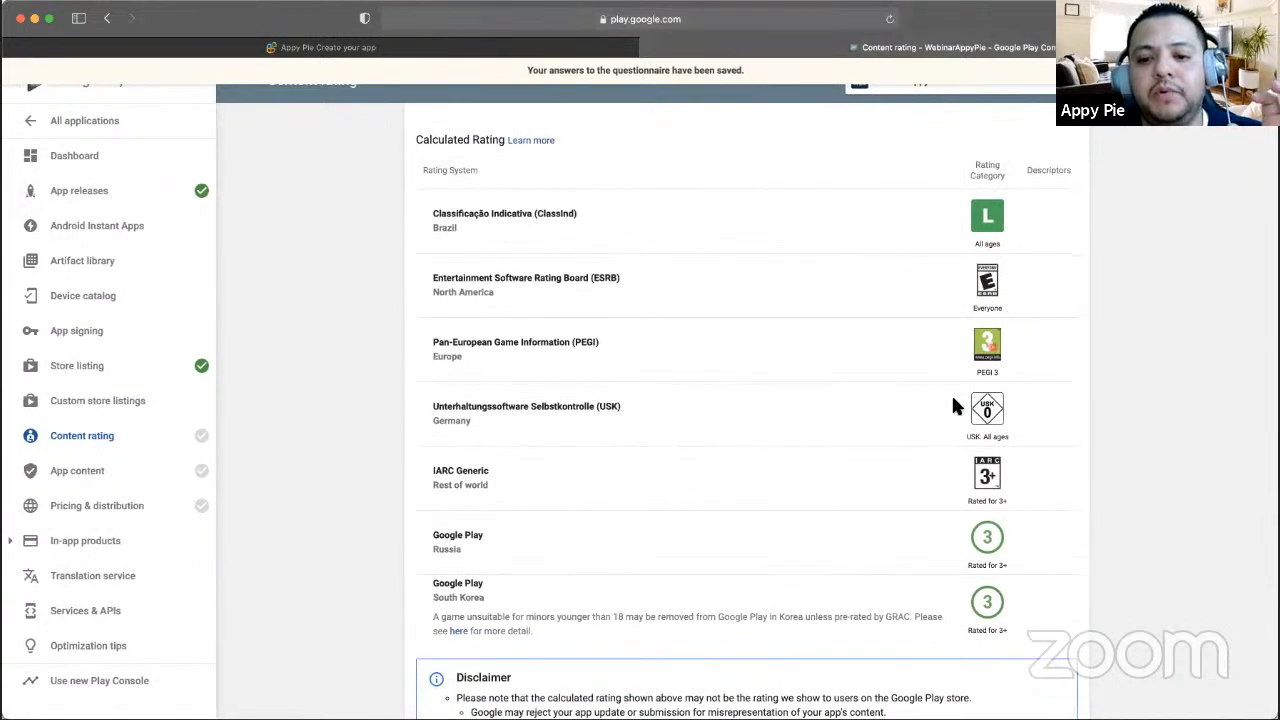
scroll(993, 398, down, 5)
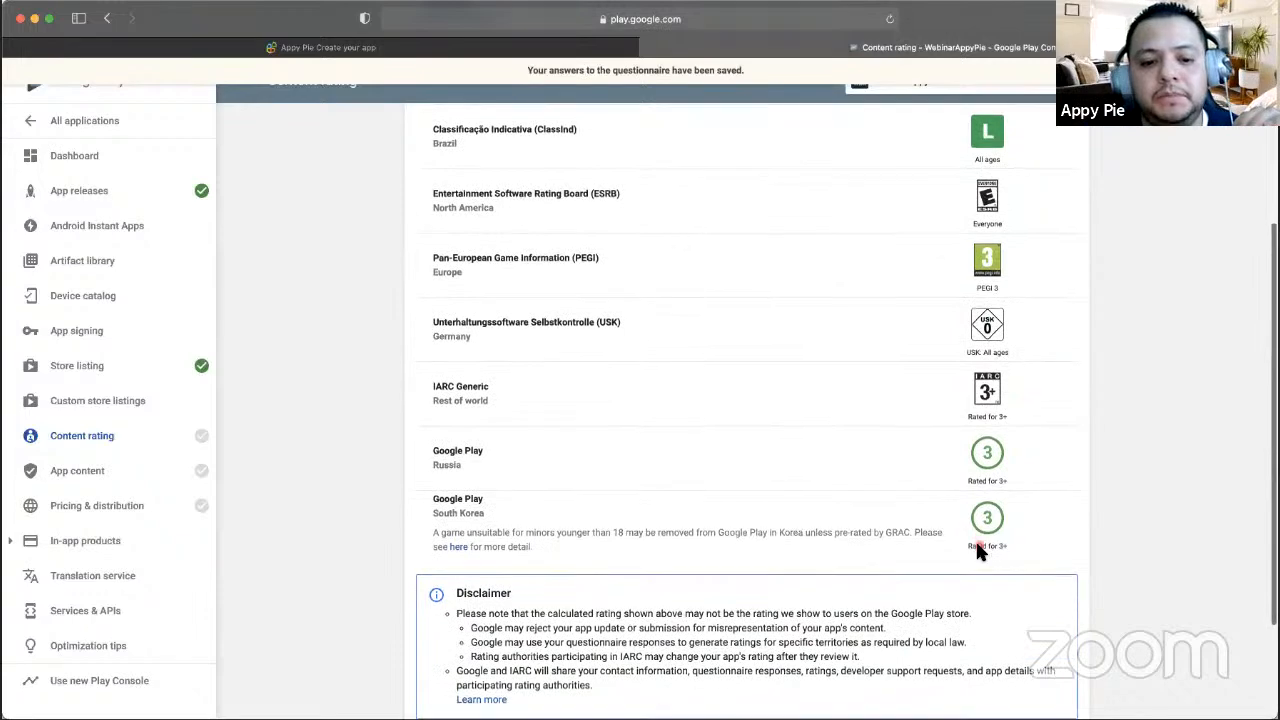
scroll(690, 588, up, 6)
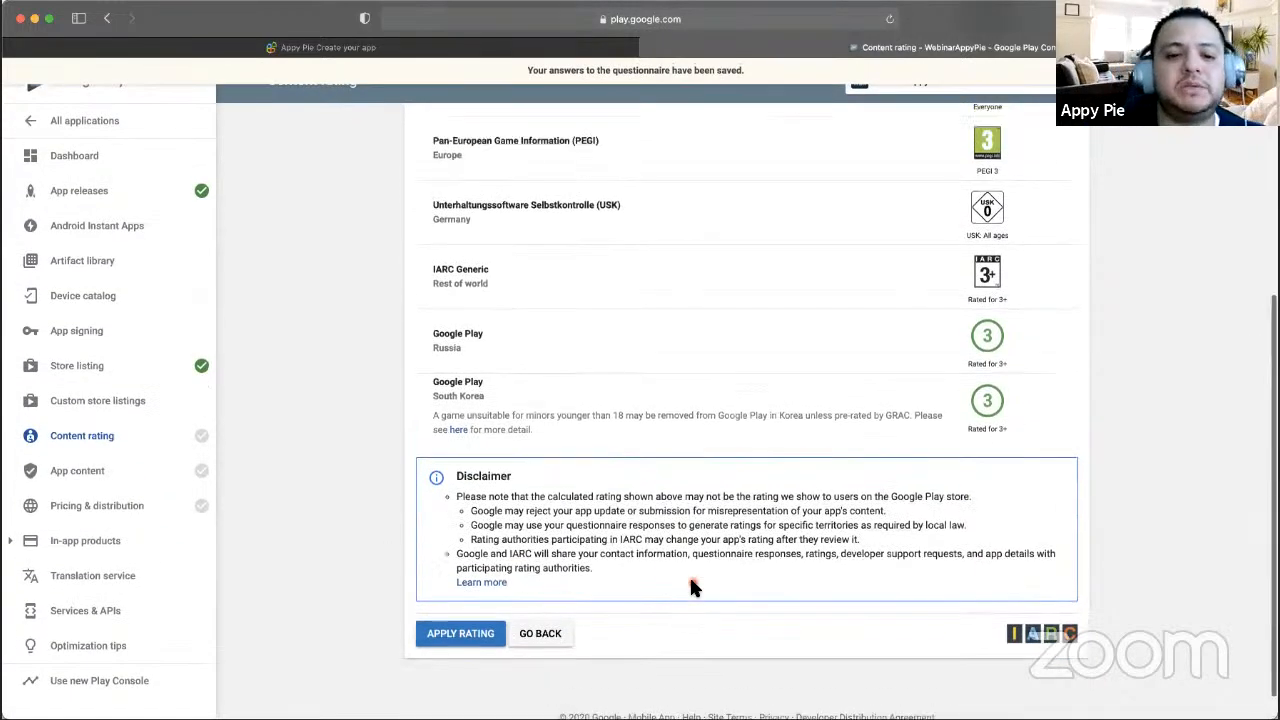
scroll(690, 588, up, 1)
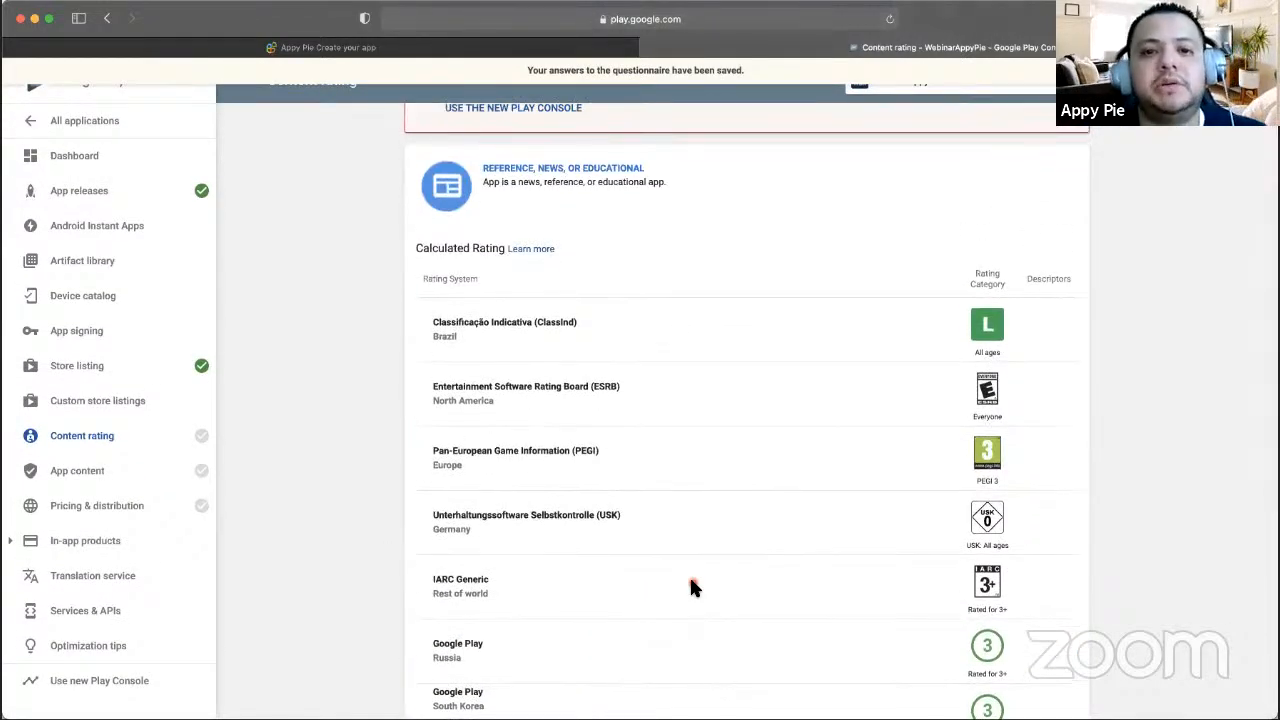
scroll(690, 588, down, 7)
scroll(479, 503, up, 6)
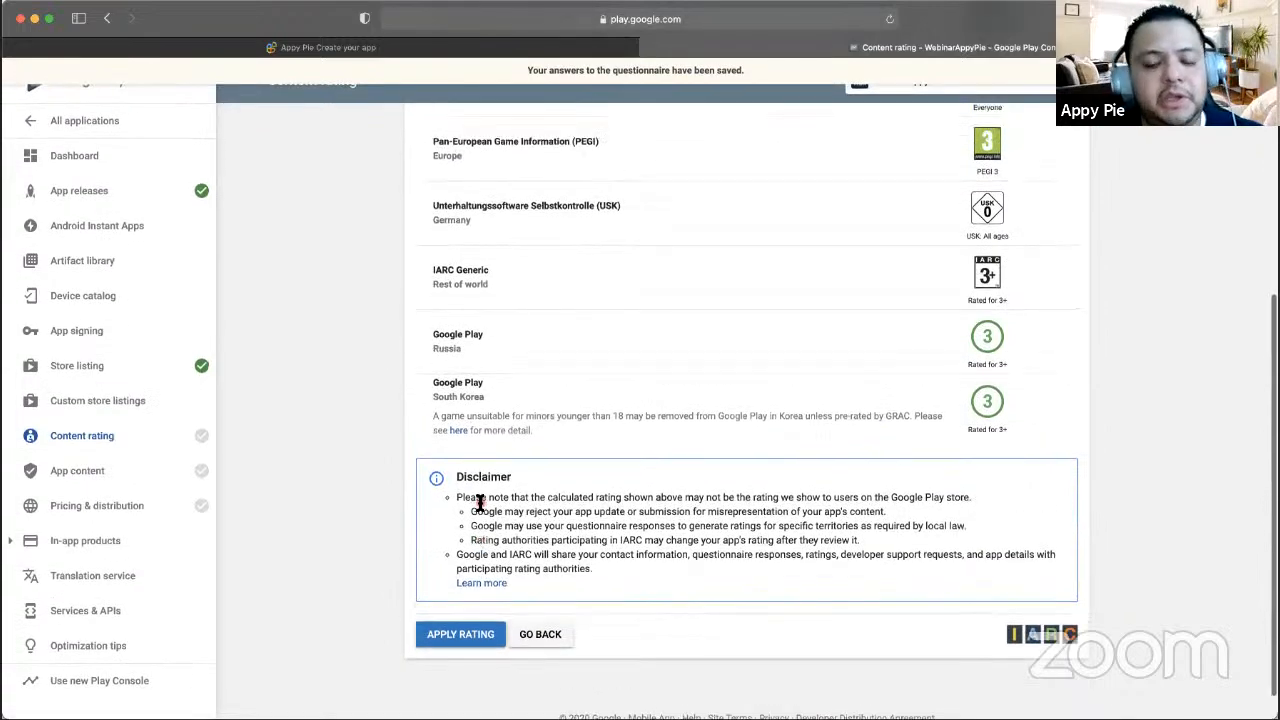
scroll(474, 503, down, 6)
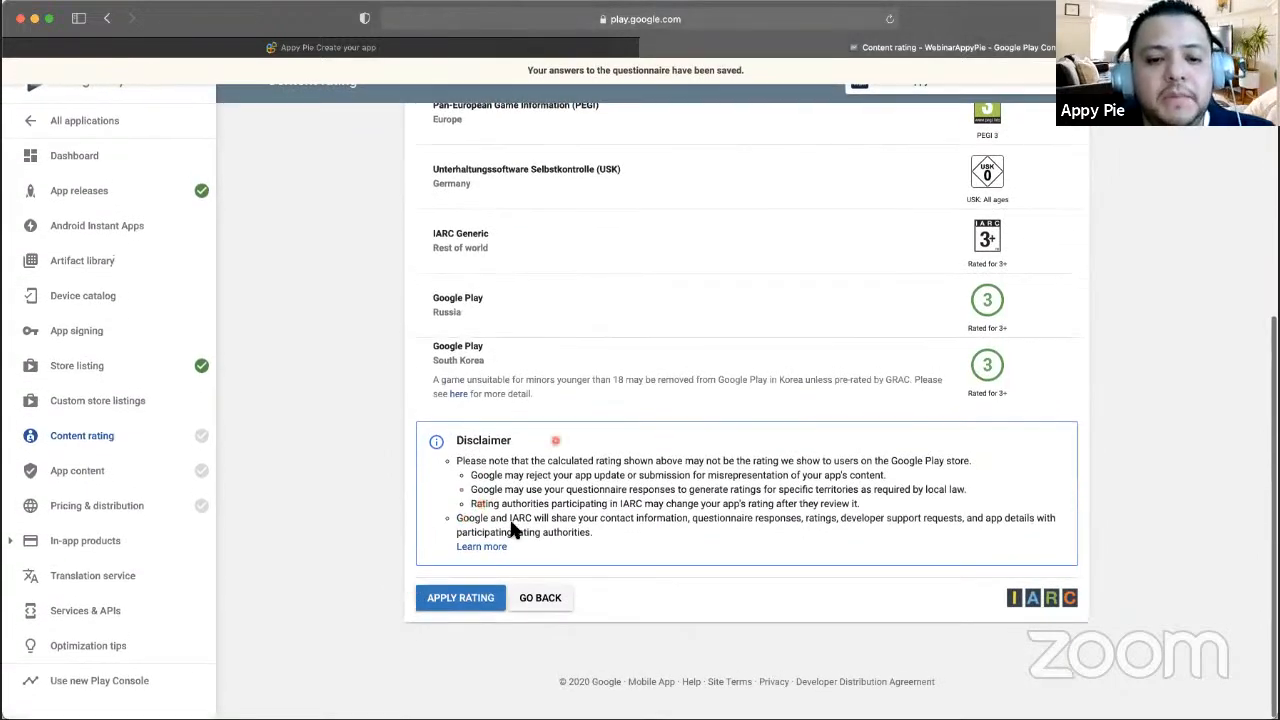
scroll(462, 527, up, 5)
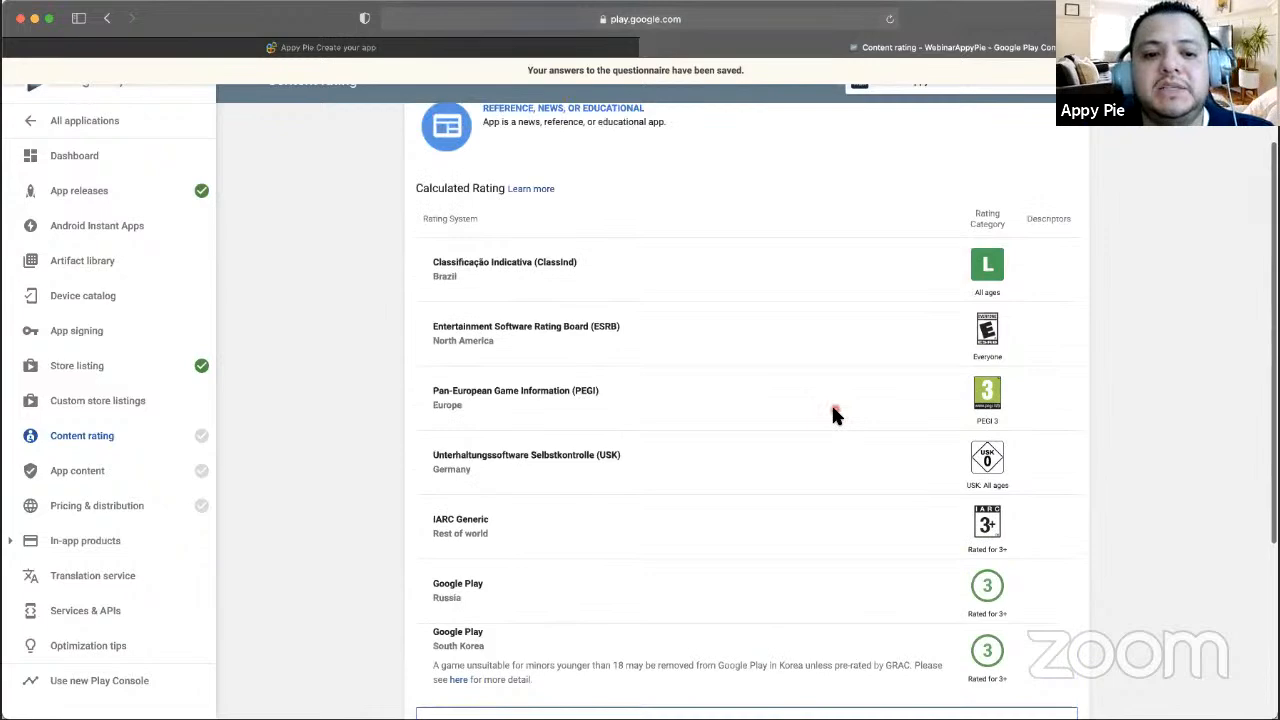
scroll(835, 410, down, 5)
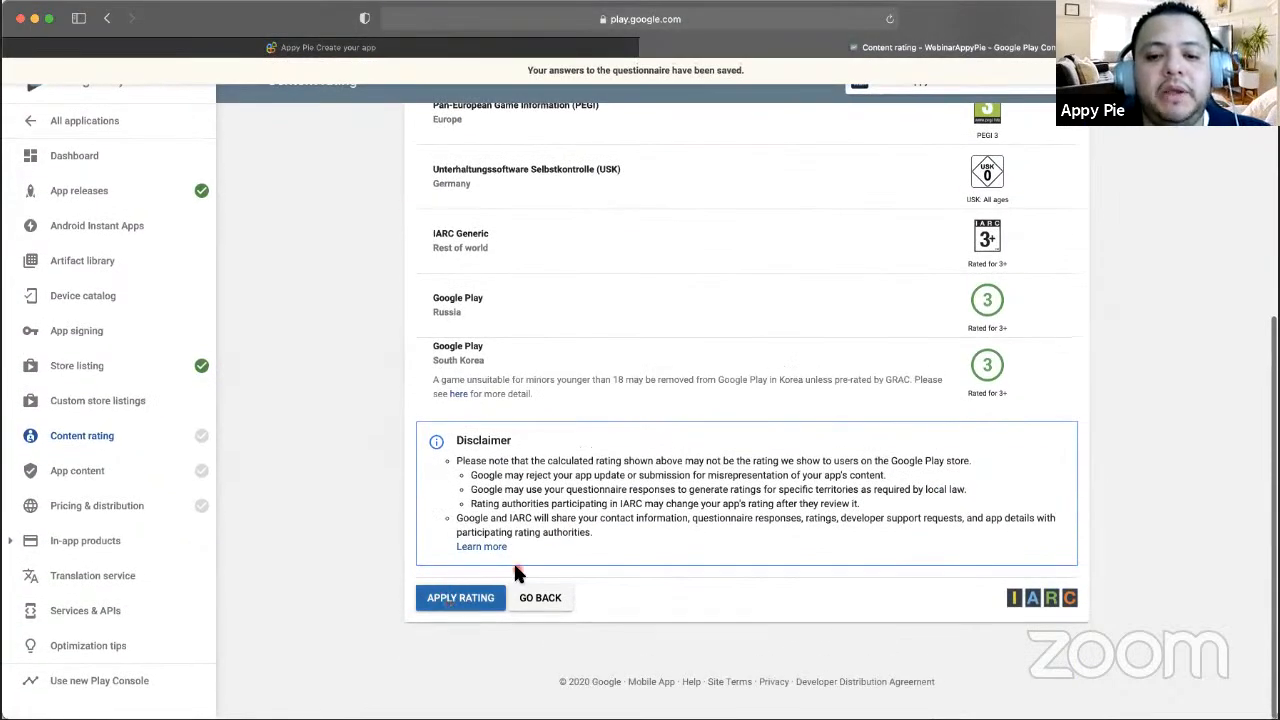
- Read the rating disclaimer and apply the calculated content rating
scroll(767, 408, up, 5)
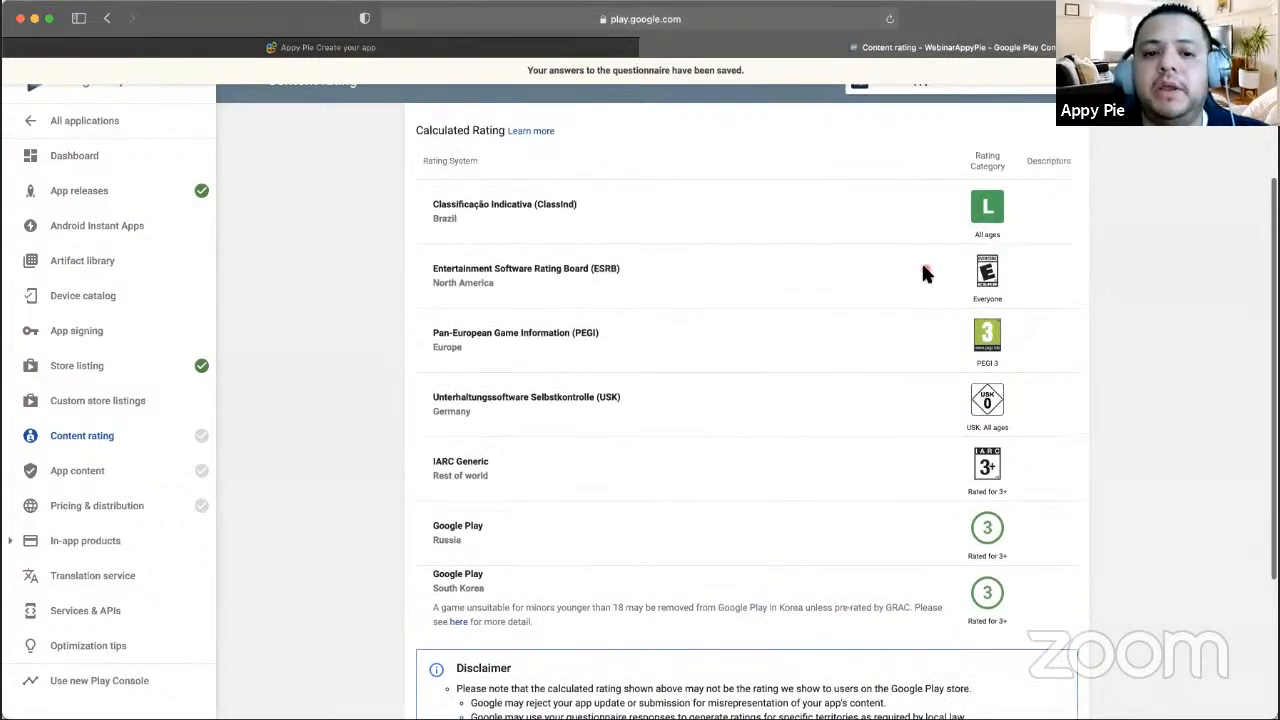
scroll(923, 269, up, 1)
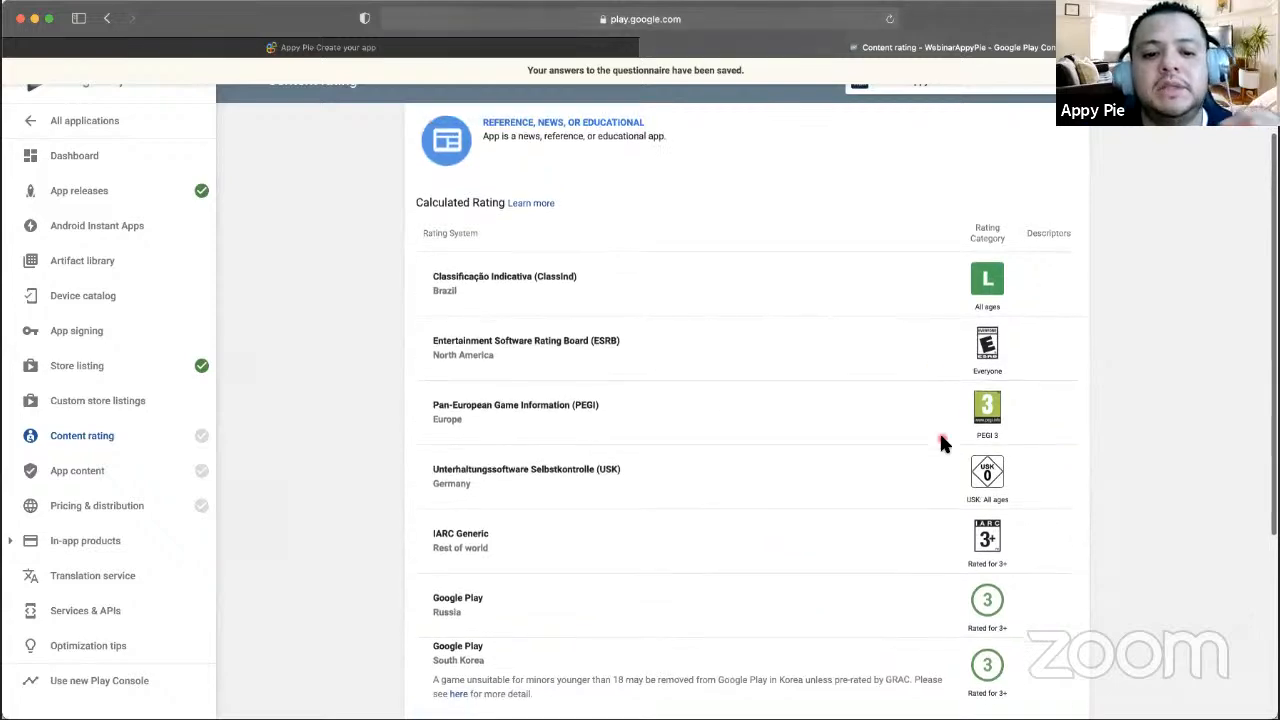
scroll(597, 615, down, 5)
scroll(597, 615, down, 1)
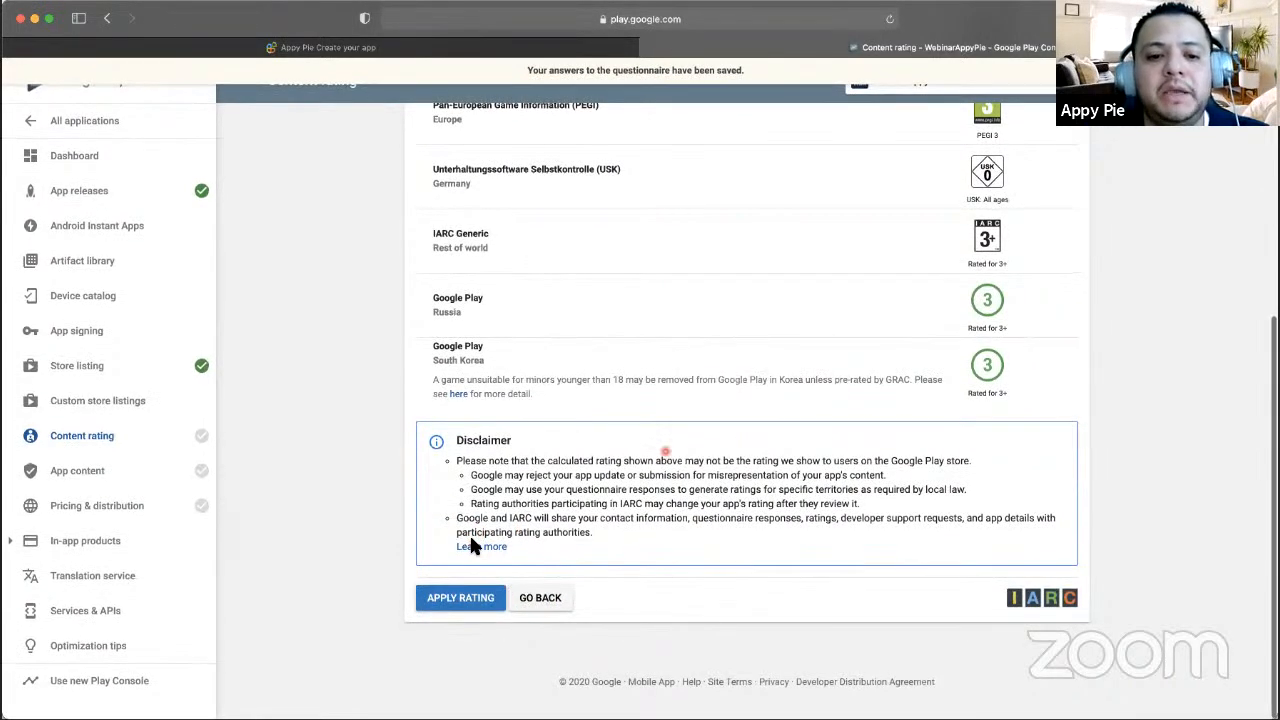
scroll(472, 545, up, 2)
scroll(472, 545, down, 2)
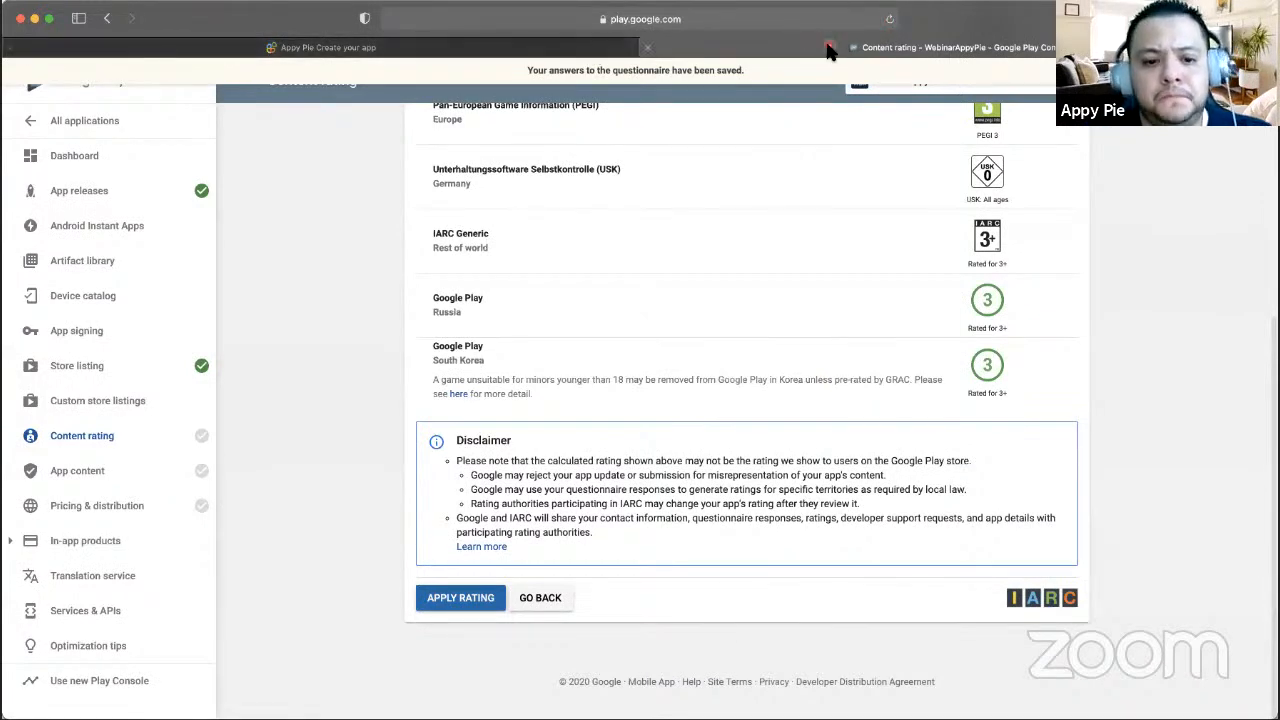
click(478, 598)
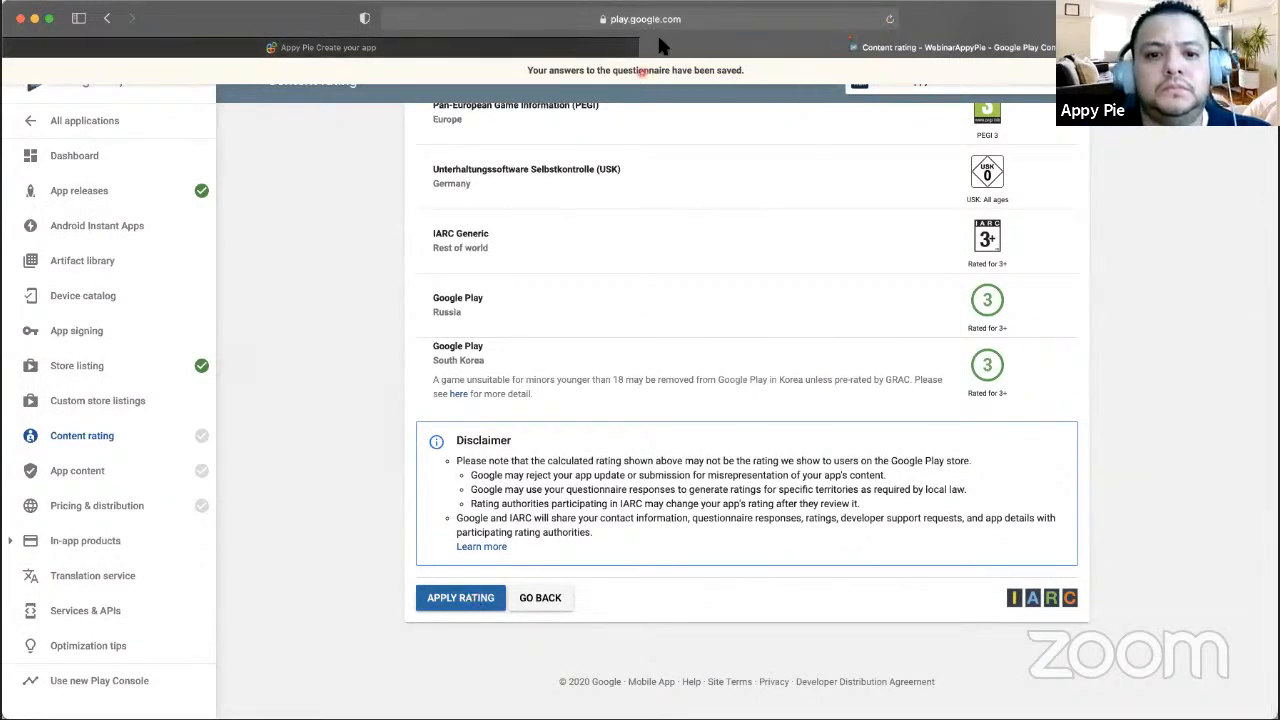
scroll(630, 448, down, 10)
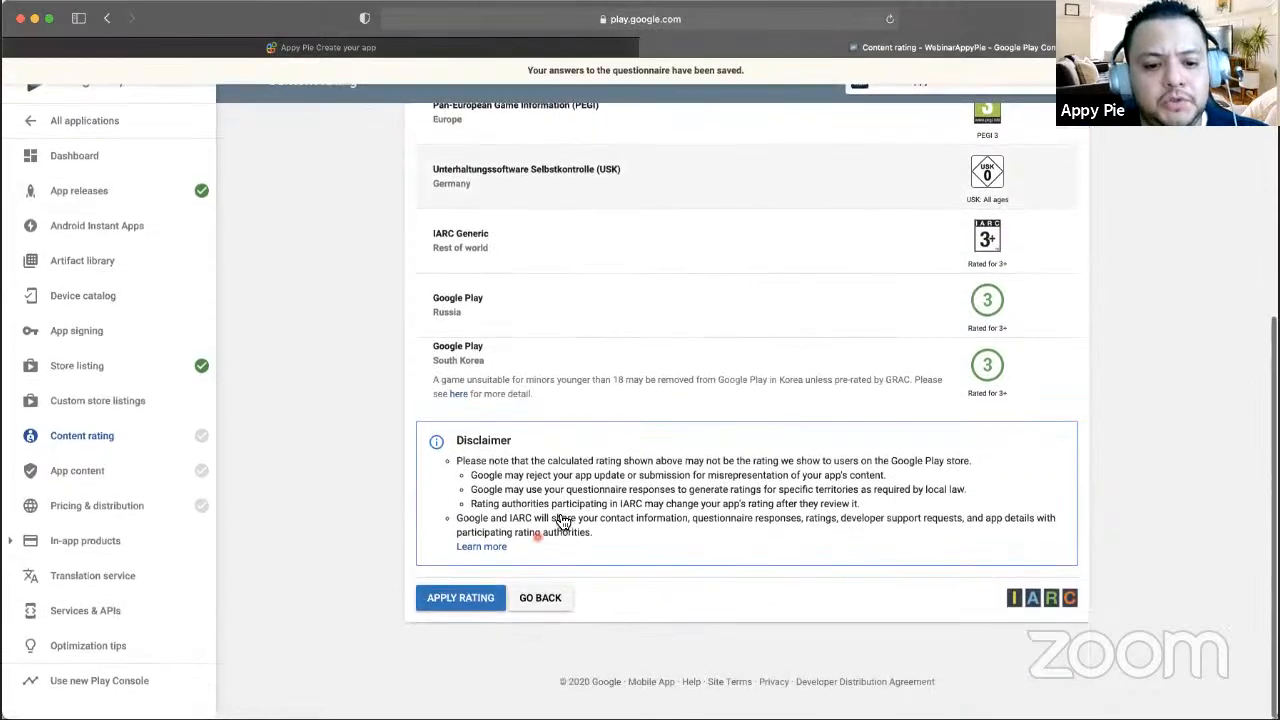
- Confirm the applied rating, then go to App content to find Target audience and content
click(461, 598)
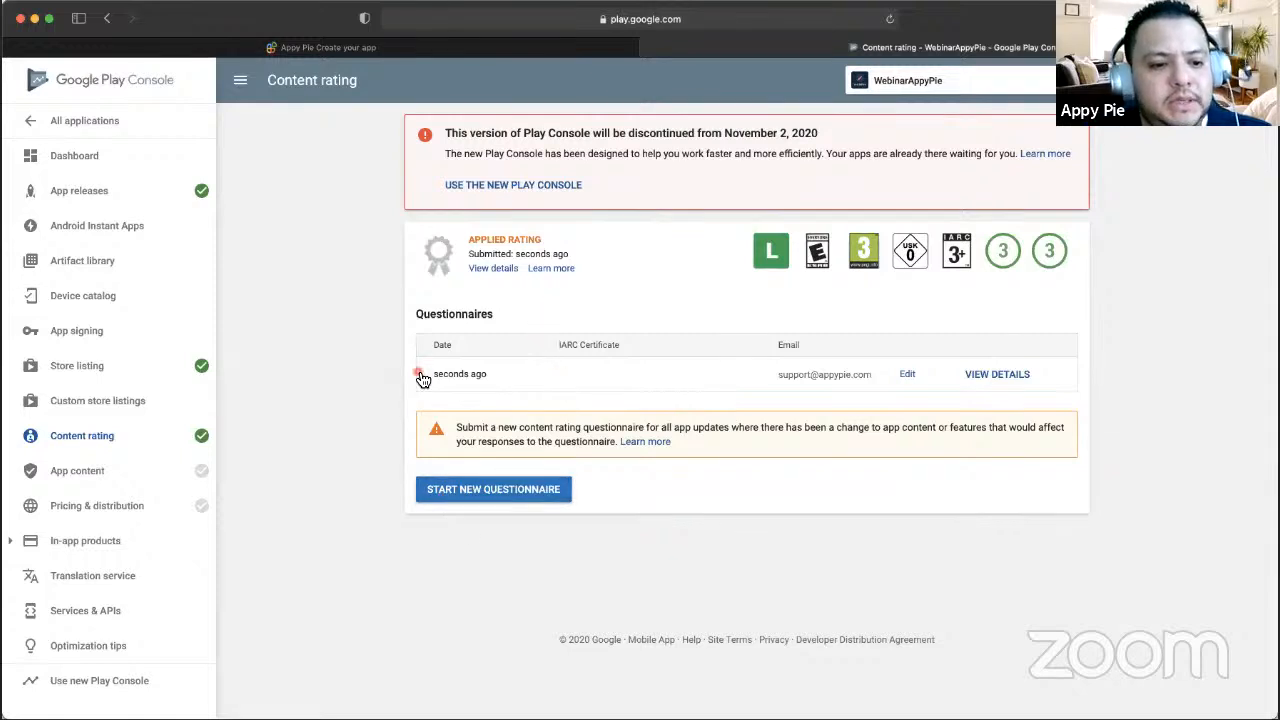
click(133, 441)
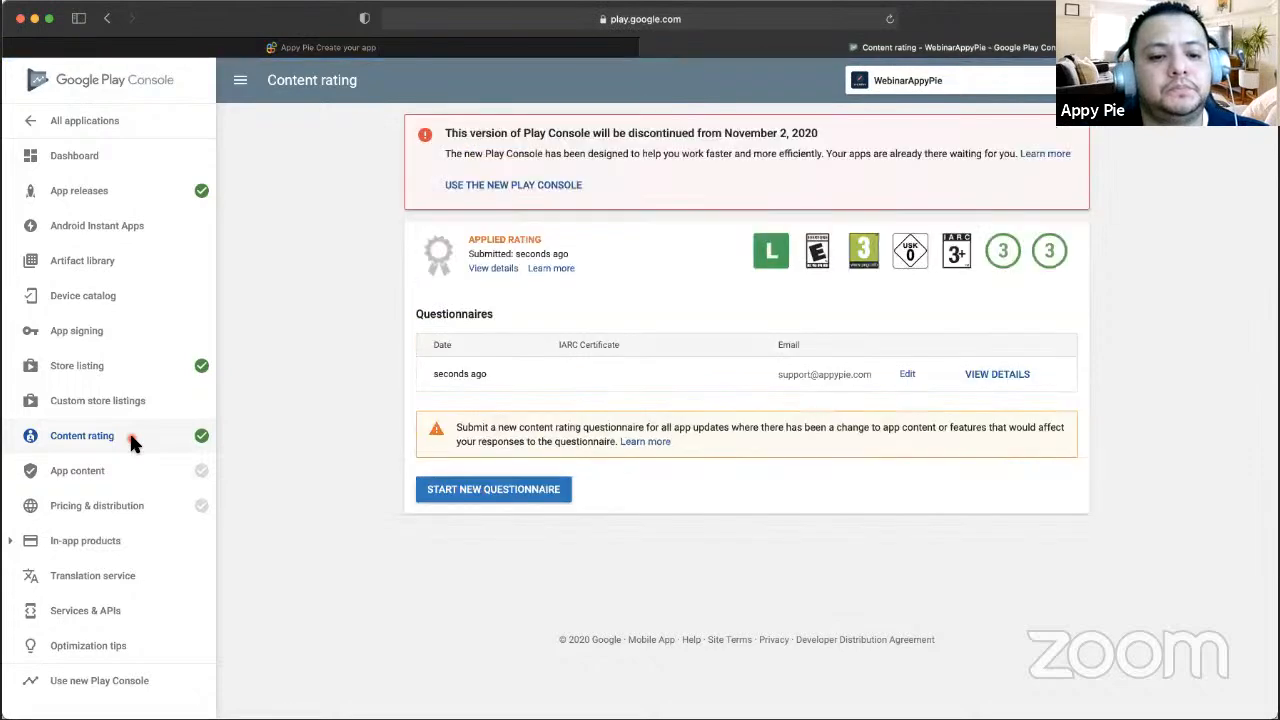
click(91, 470)
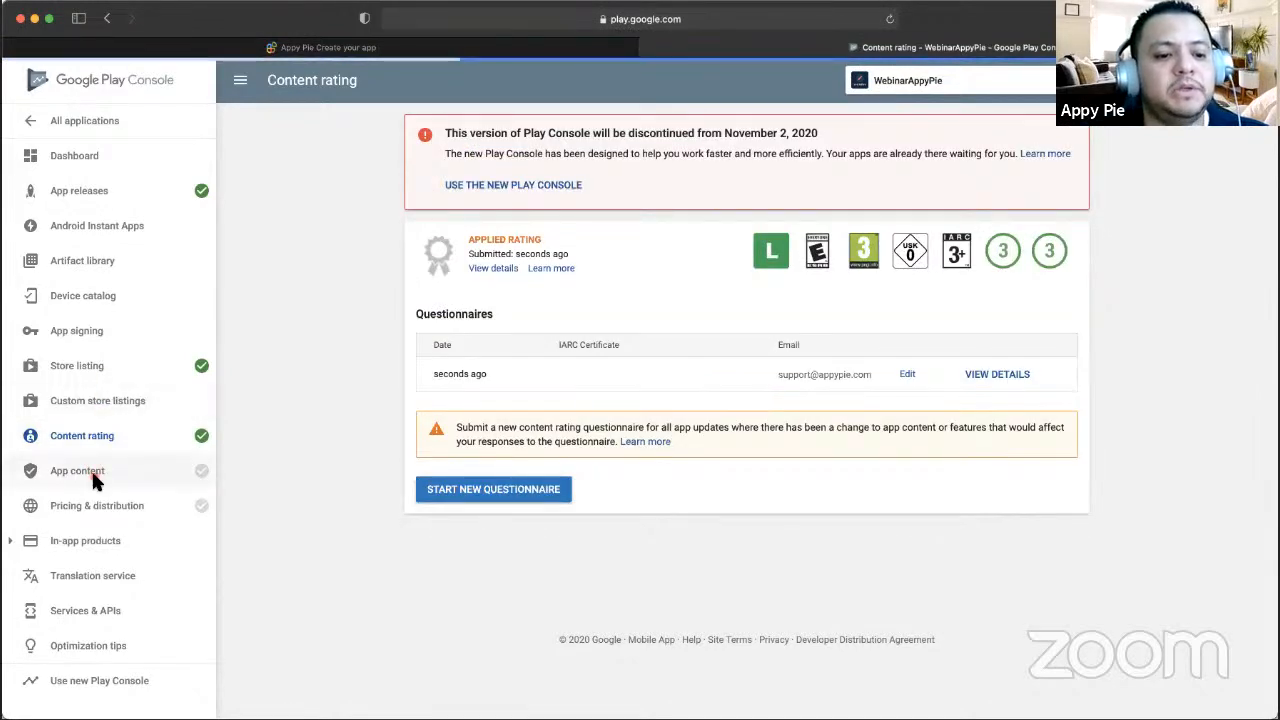
scroll(523, 366, up, 2)
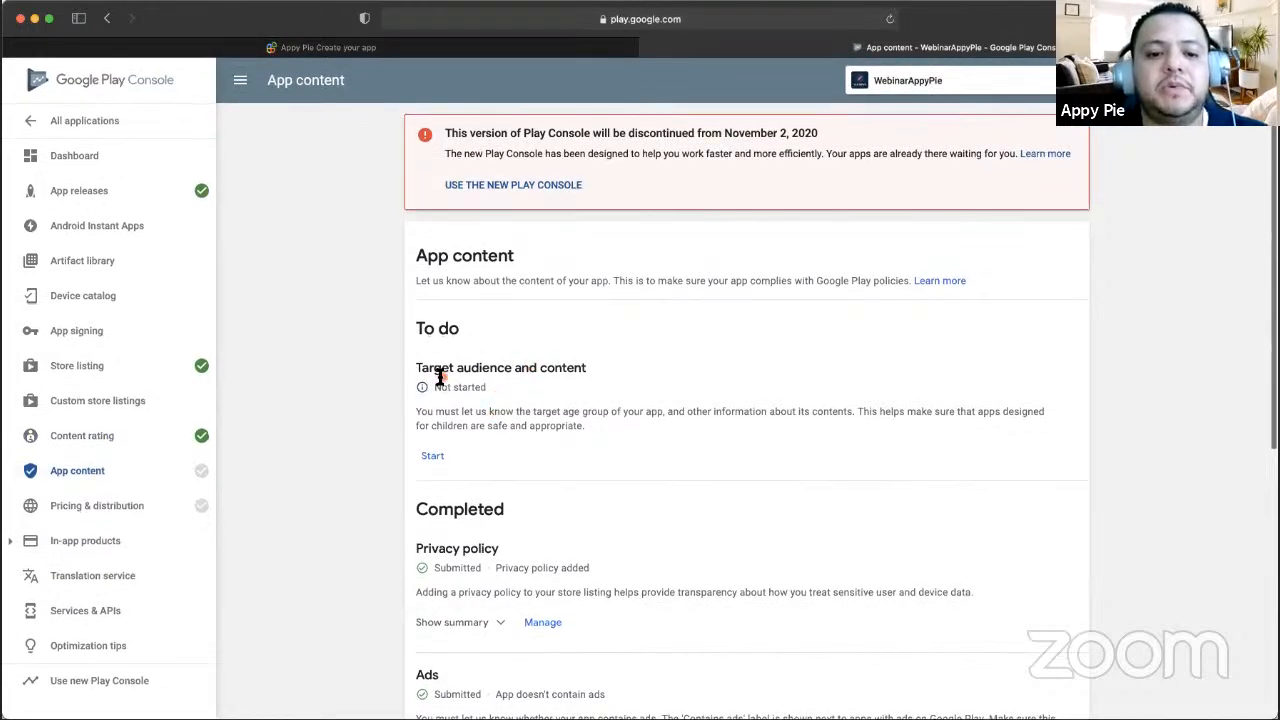
scroll(514, 390, down, 2)
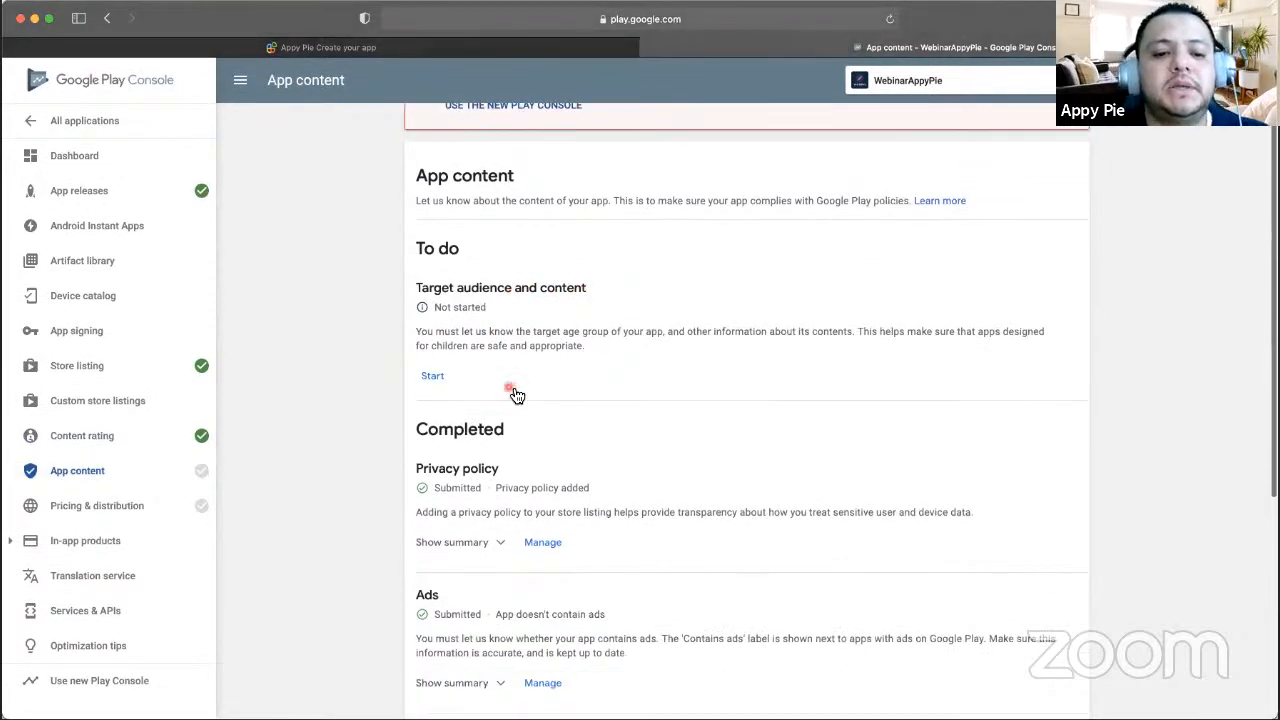
- Start the Target audience and content questionnaire and zoom the browser in for readability
click(437, 375)
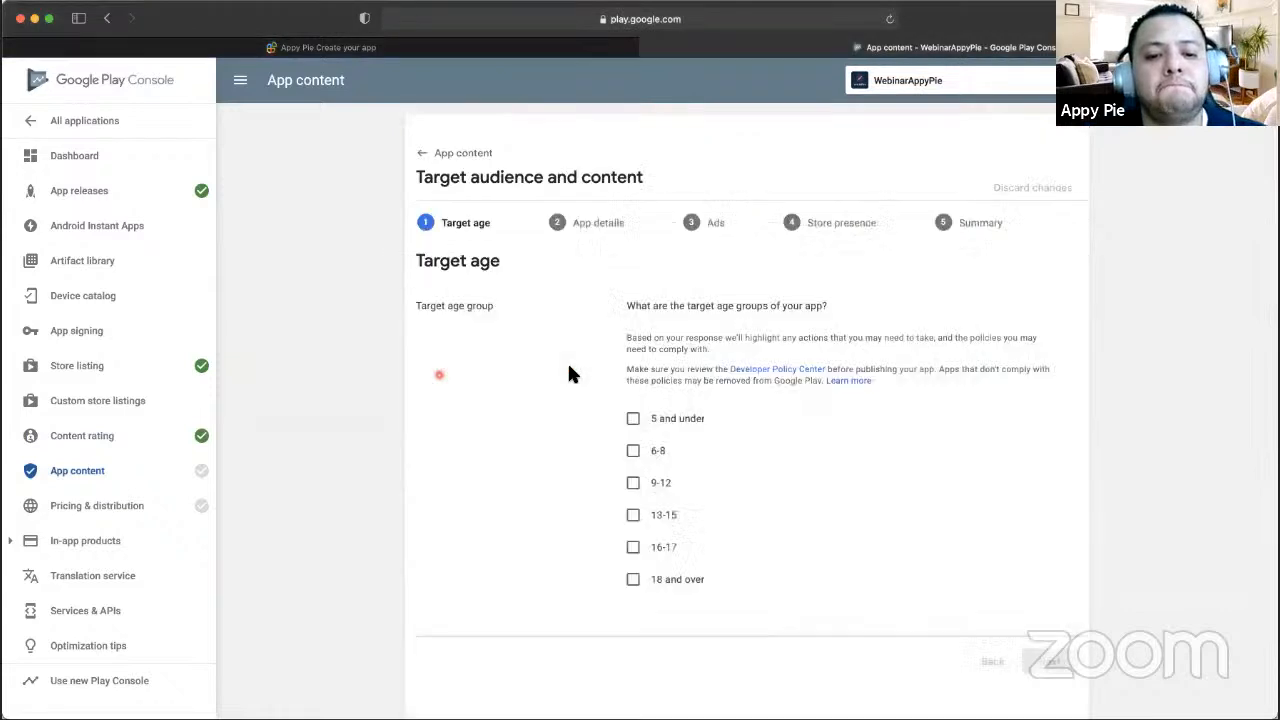
scroll(663, 403, down, 5)
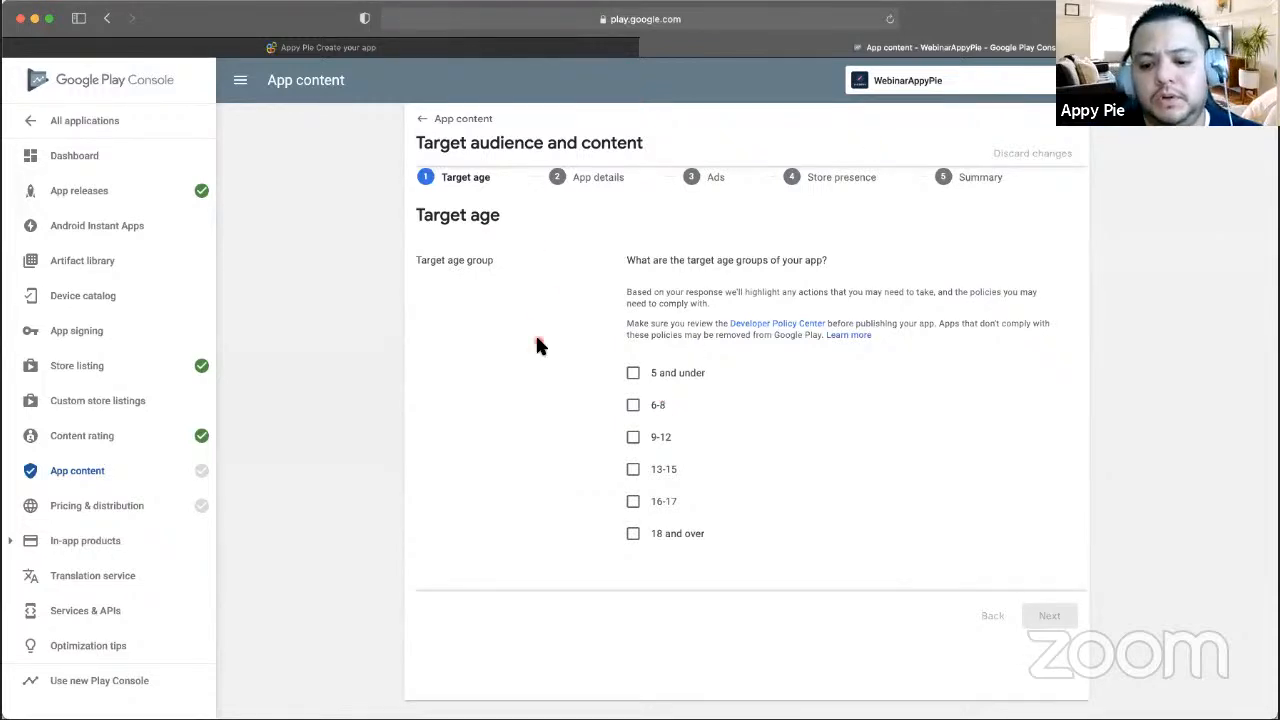
key(super+plus)
scroll(663, 372, up, 1)
scroll(663, 374, down, 2)
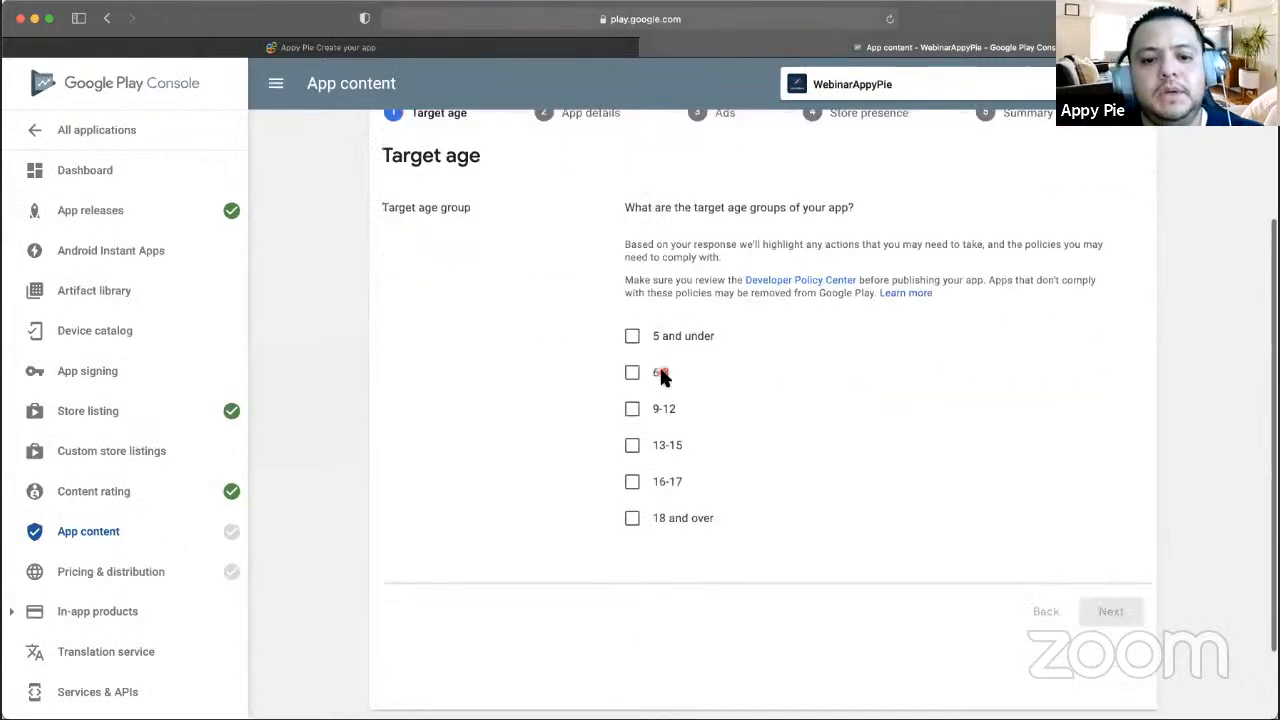
scroll(663, 372, down, 1)
scroll(663, 372, up, 3)
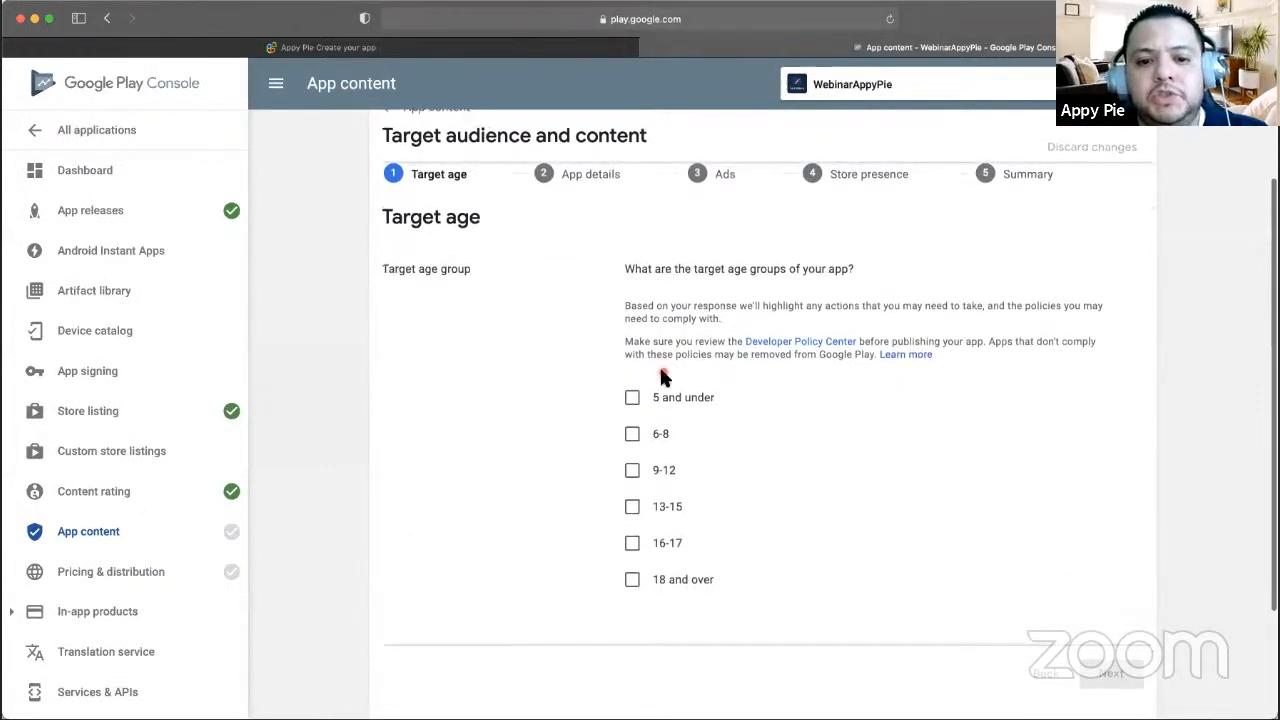
scroll(663, 368, down, 1)
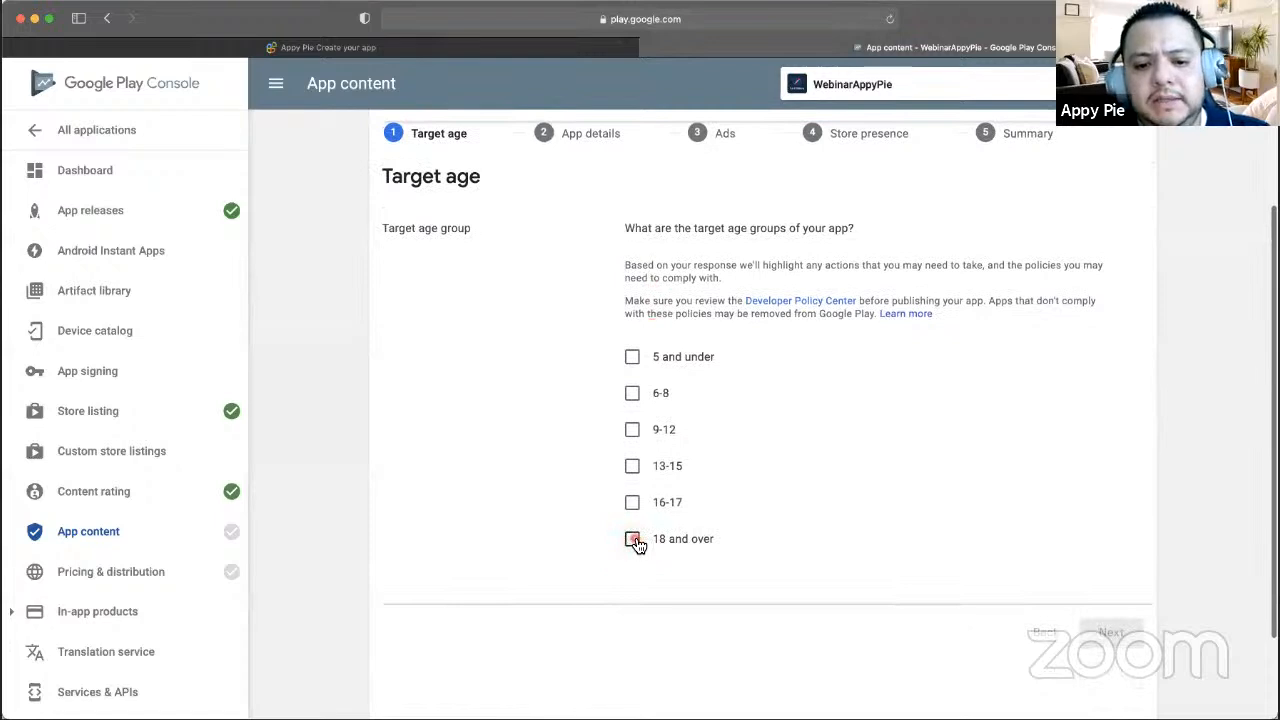
- Tick 18 and over as the only target age group and continue to the next step
click(634, 540)
scroll(783, 492, down, 3)
scroll(869, 524, up, 2)
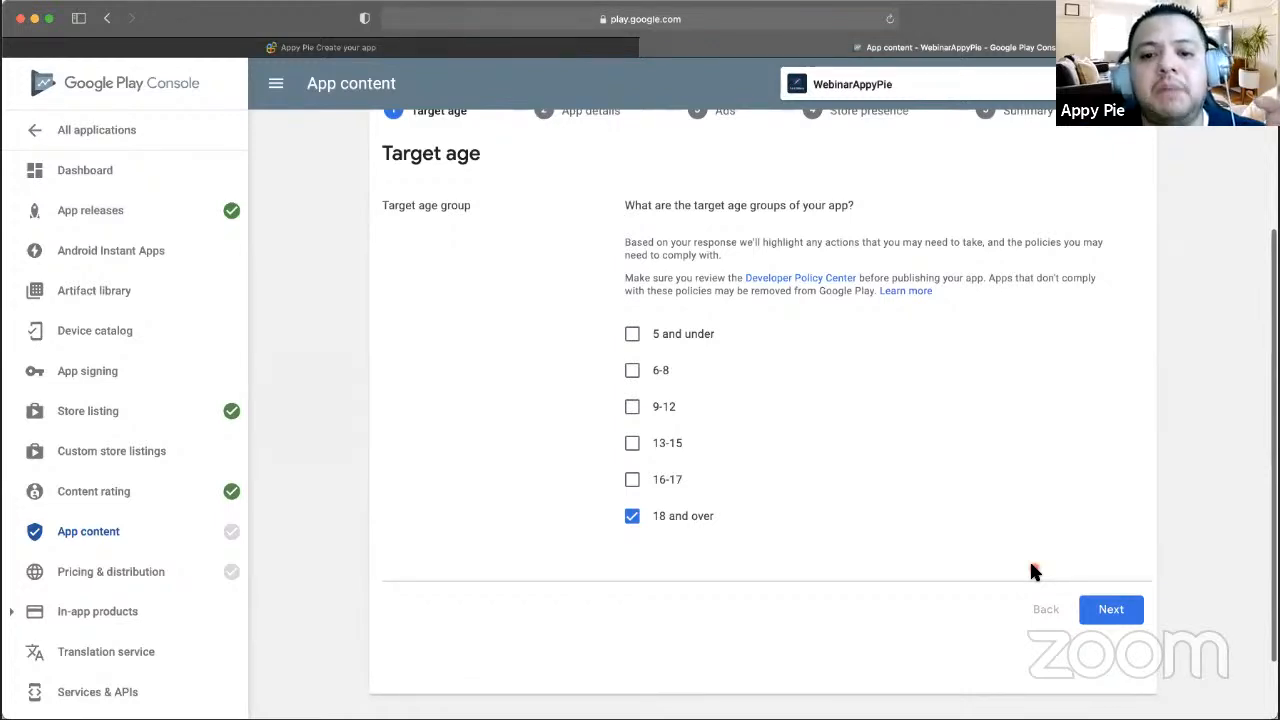
scroll(1033, 570, up, 2)
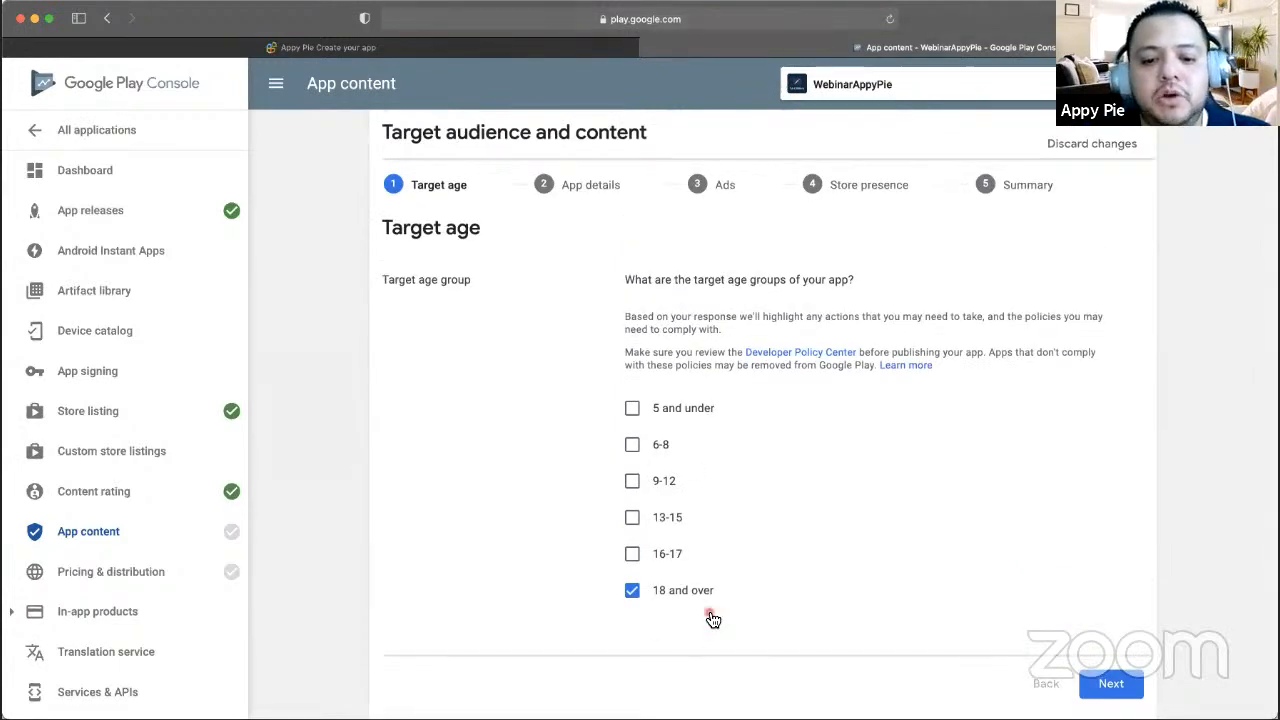
scroll(966, 603, down, 1)
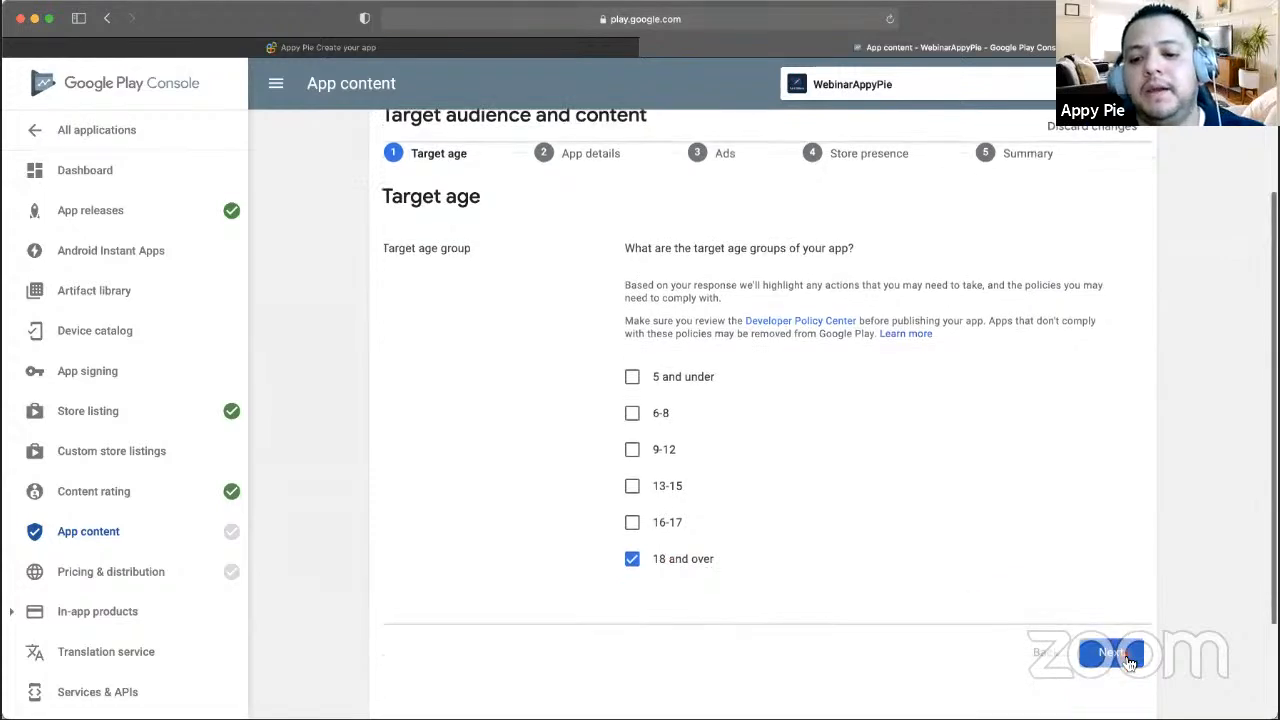
click(1114, 656)
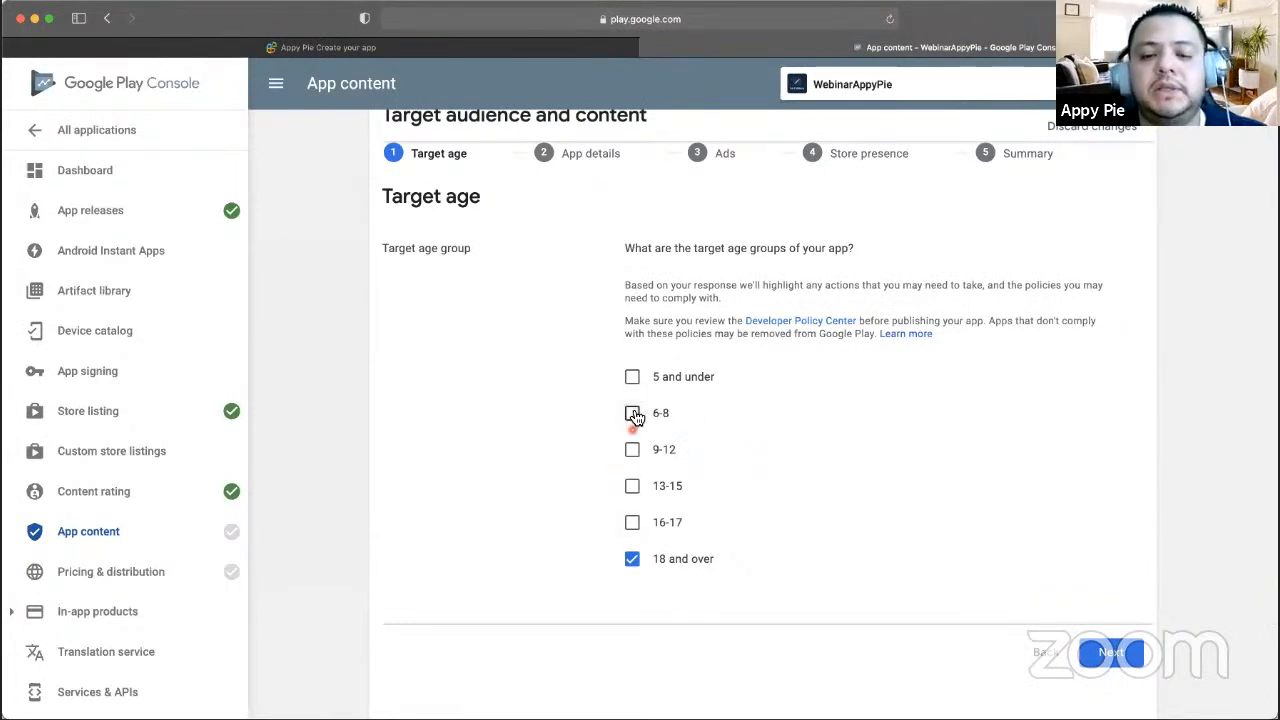
scroll(747, 536, down, 1)
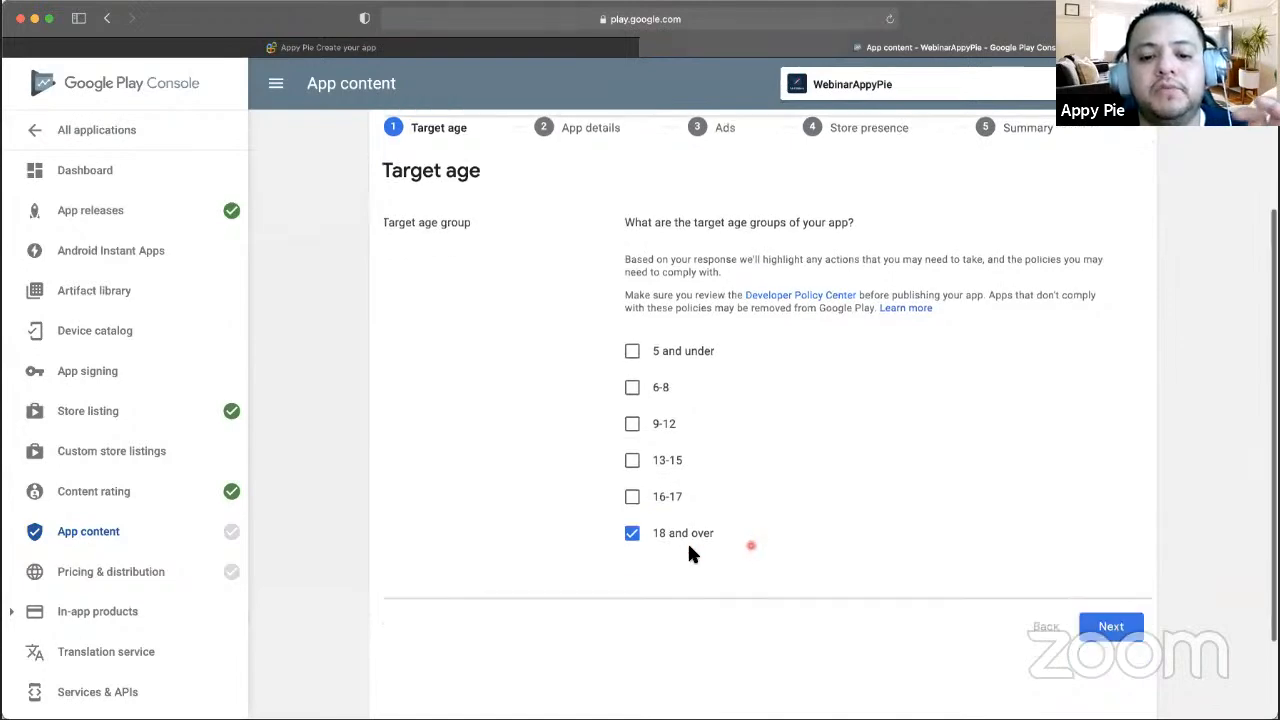
scroll(724, 537, up, 1)
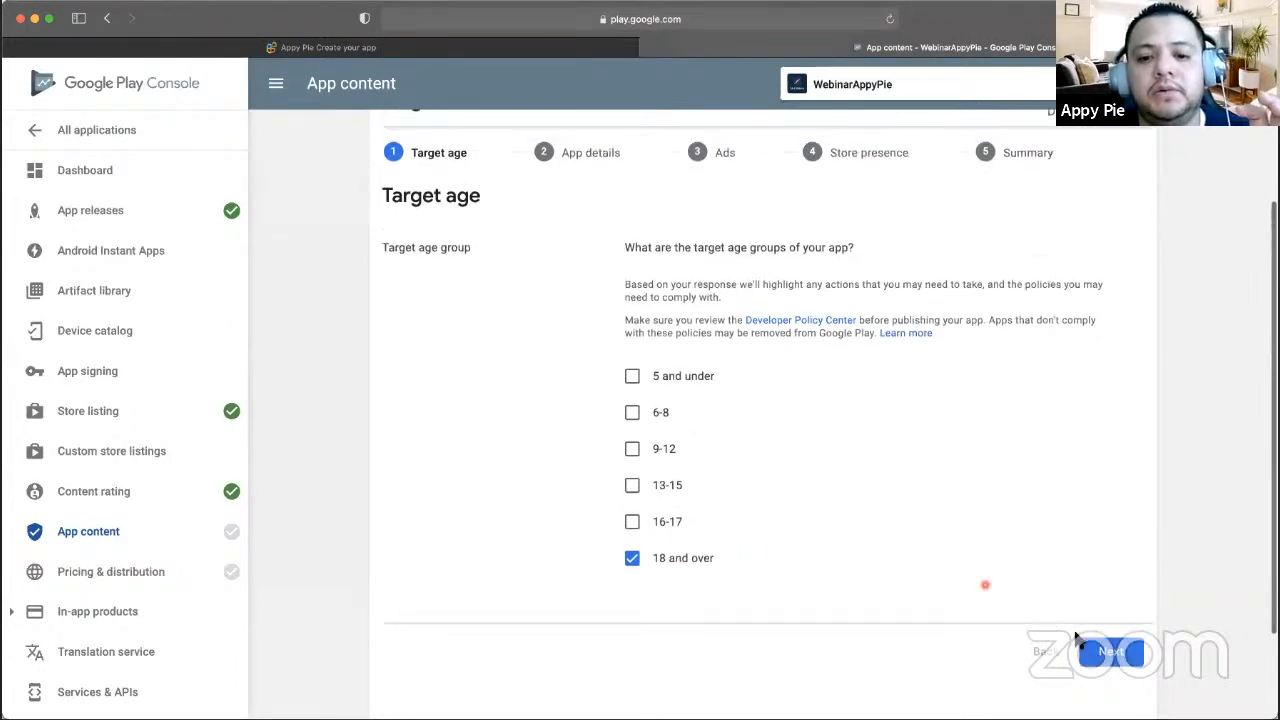
- Answer No to the listing appealing to children and save the target audience answers
click(1135, 675)
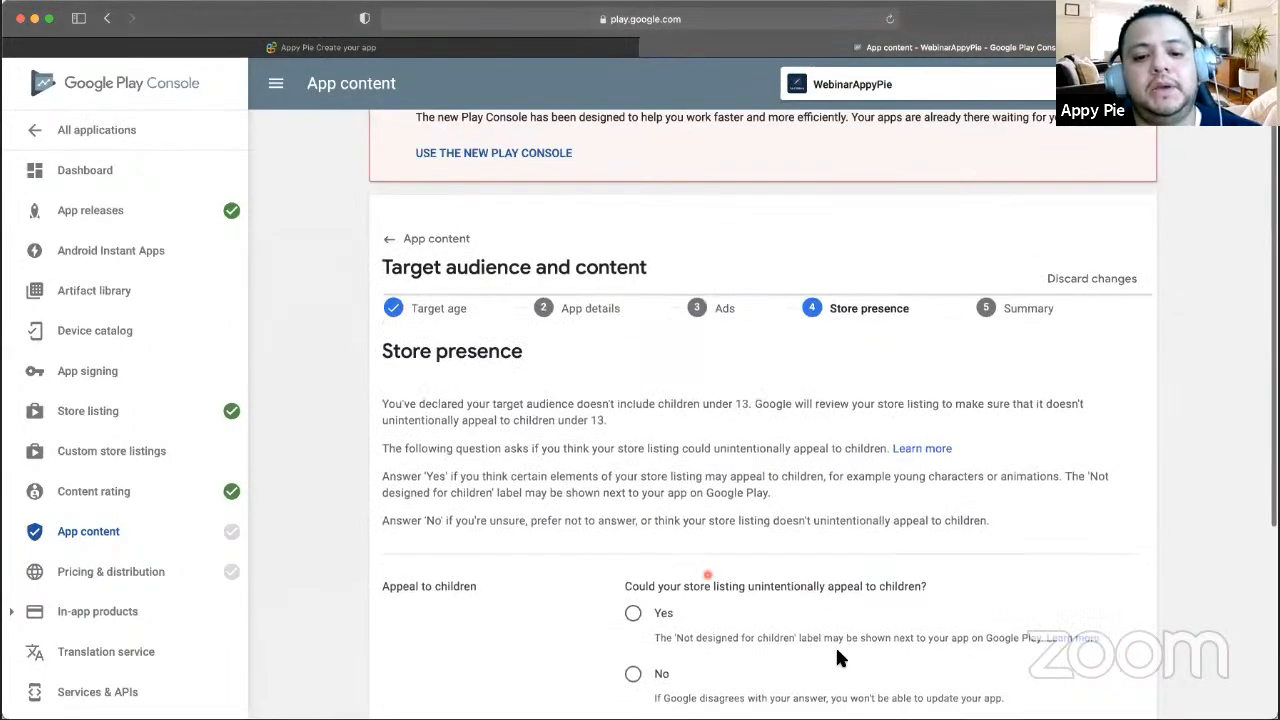
scroll(710, 583, down, 3)
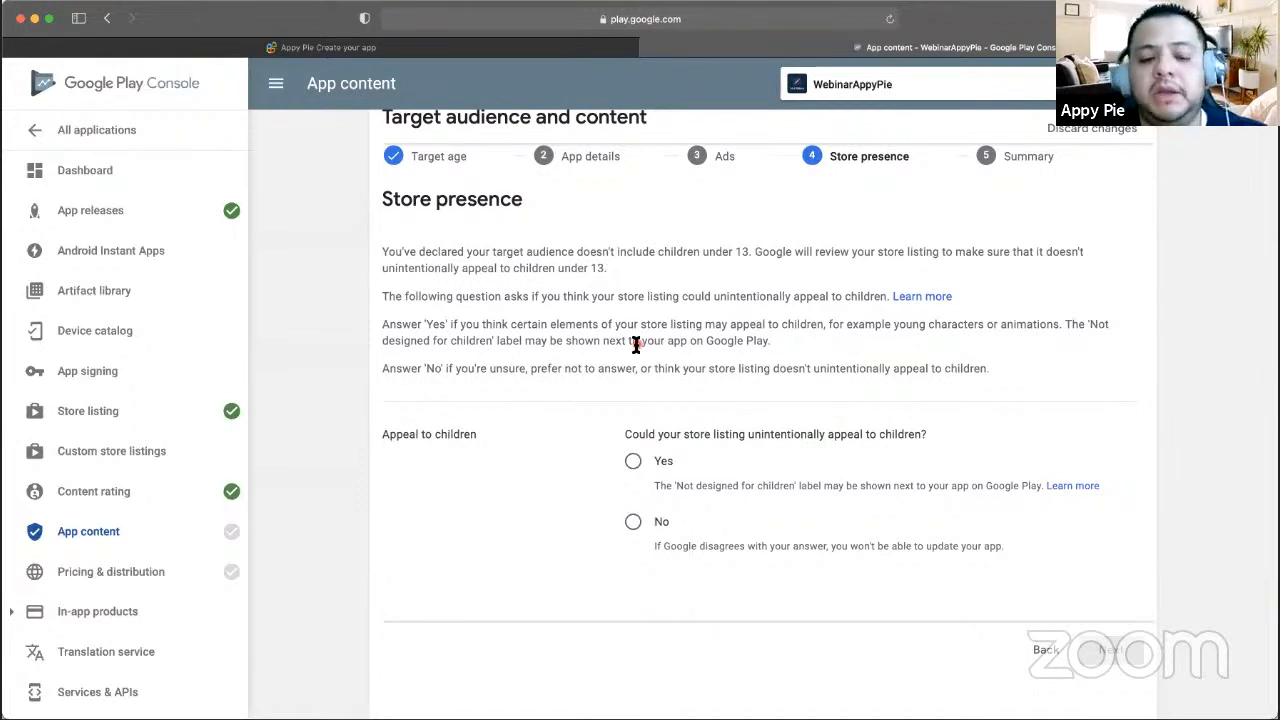
click(633, 521)
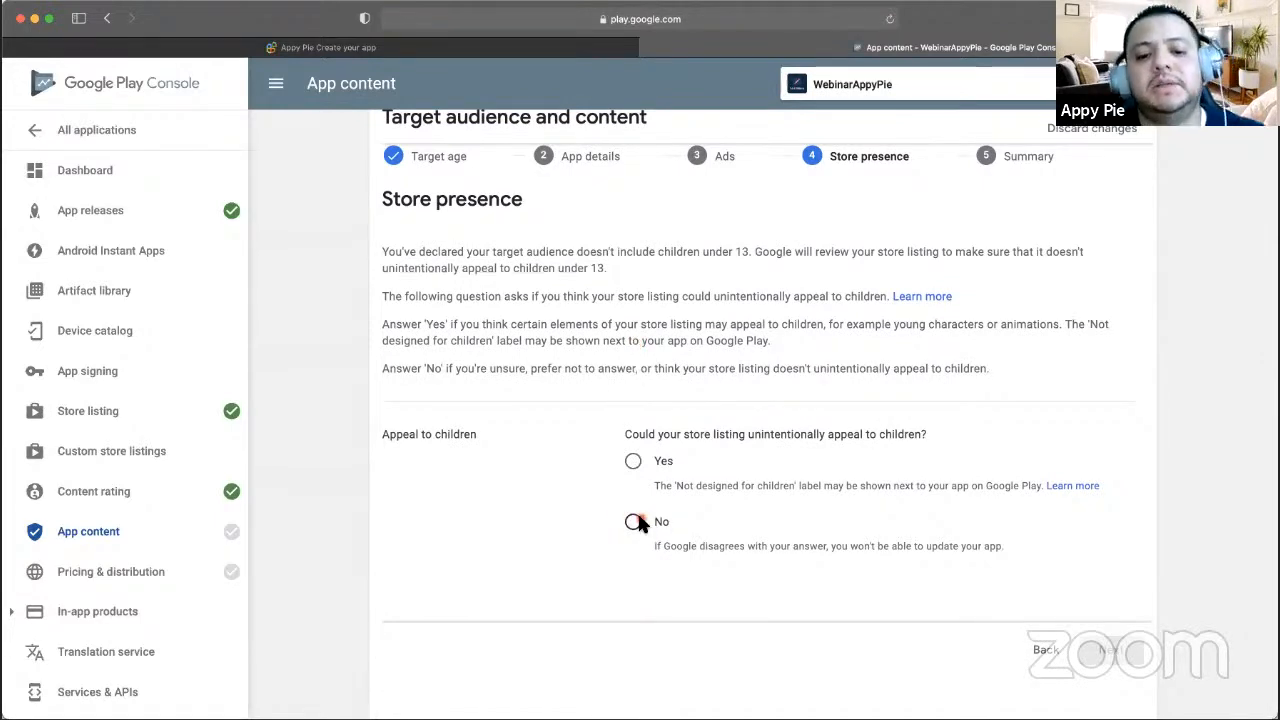
click(1110, 650)
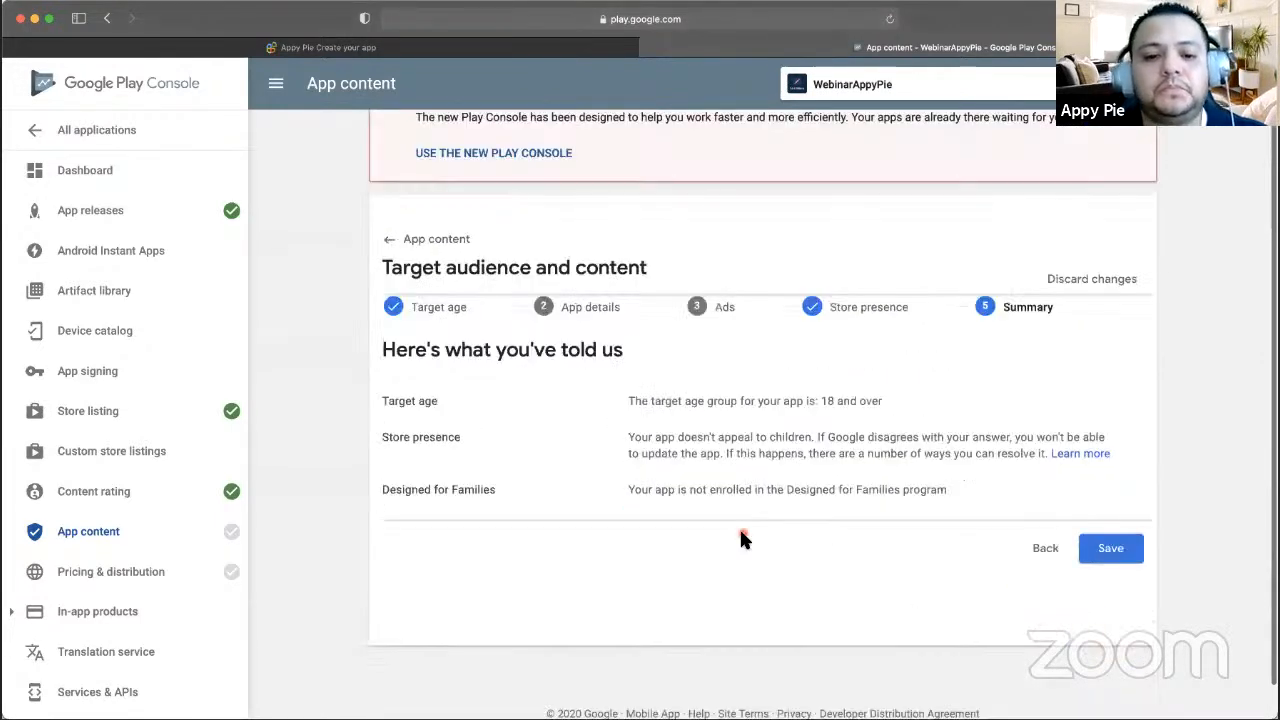
click(1128, 554)
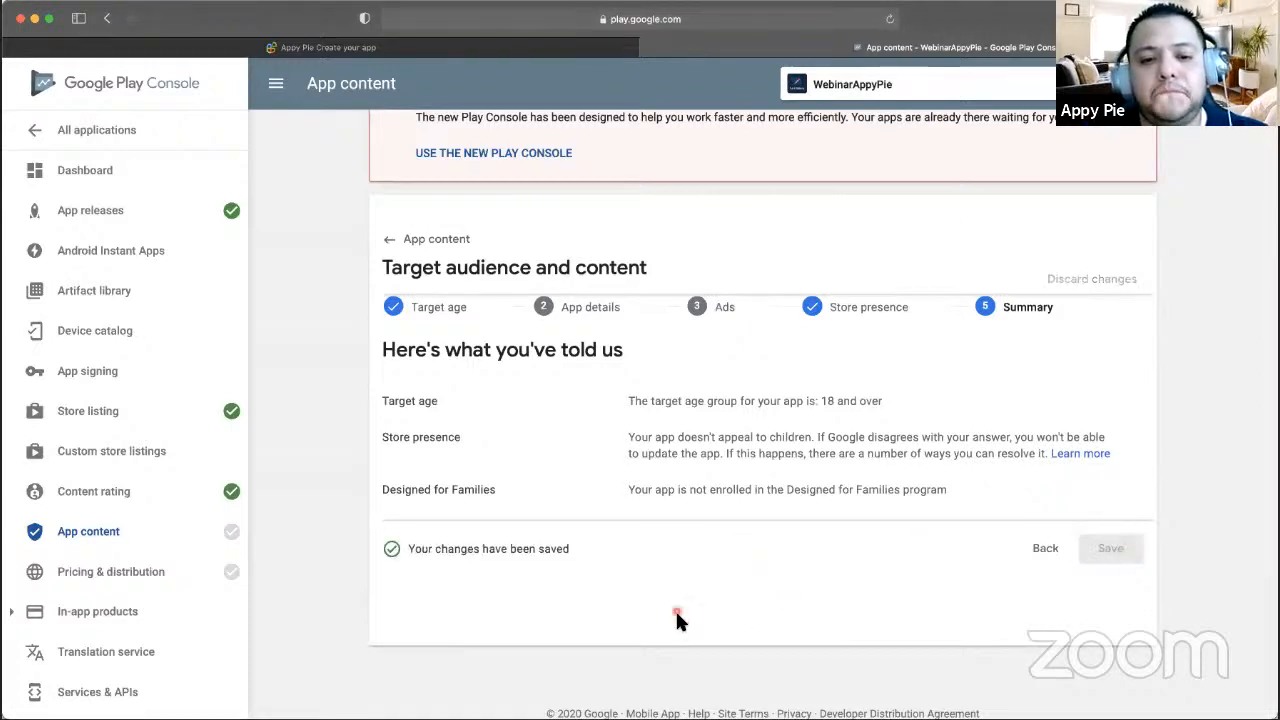
scroll(675, 620, up, 2)
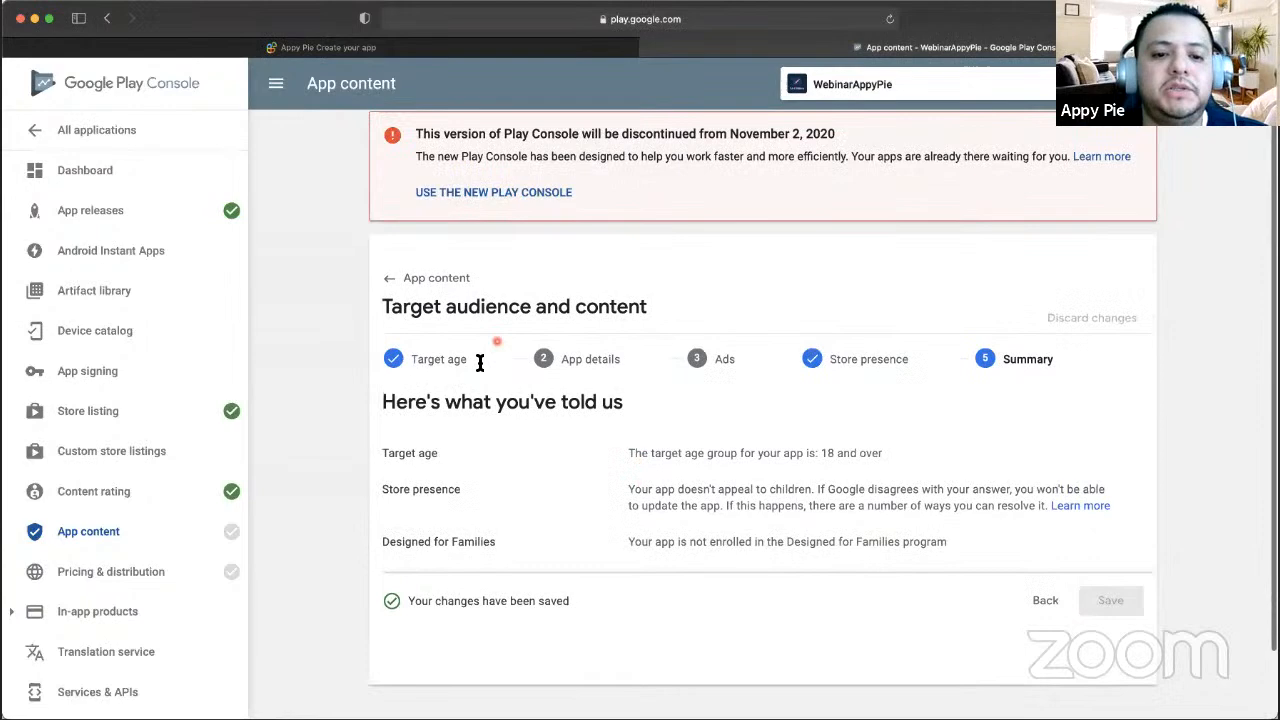
- Go back to the App content overview, where every section is now Completed
click(428, 285)
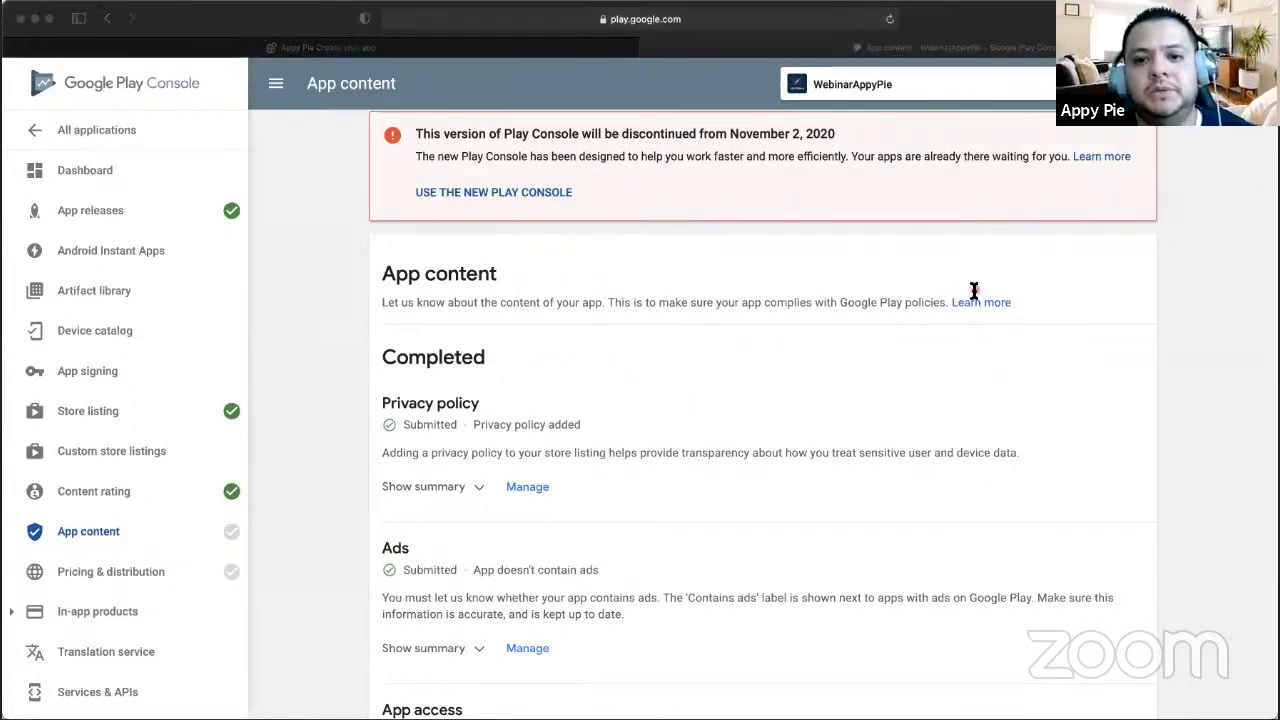
click(295, 384)
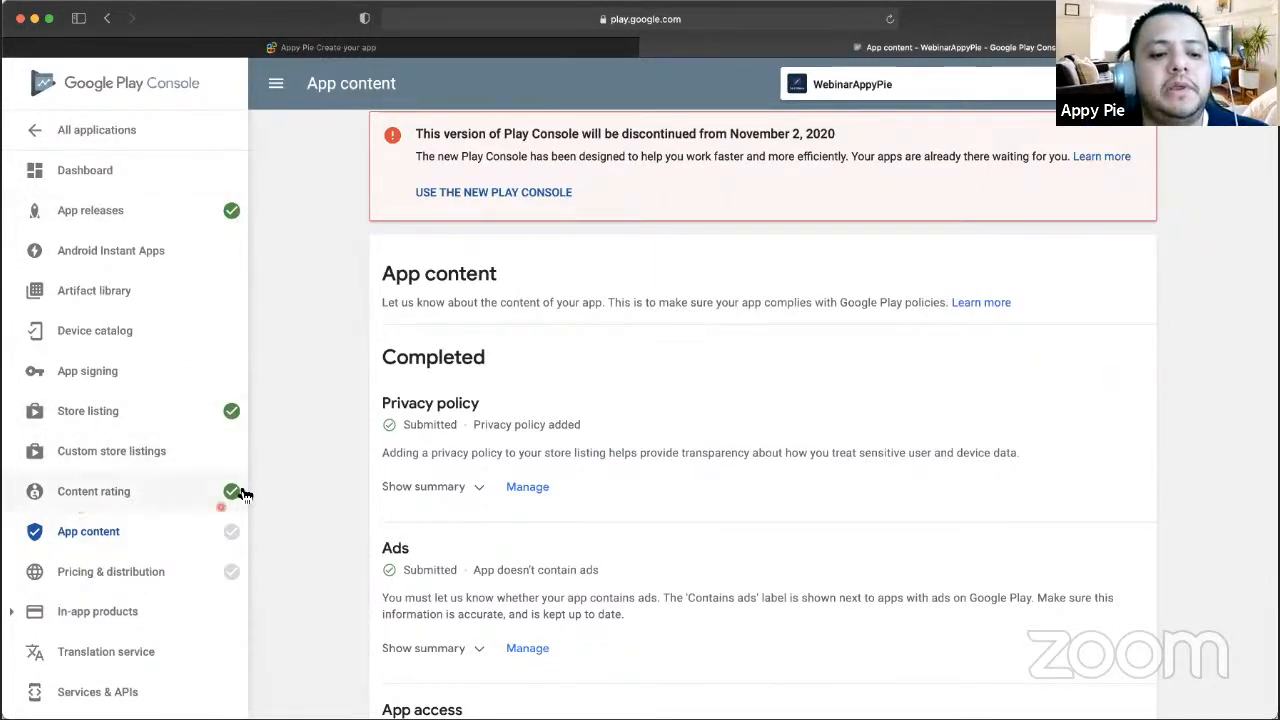
mouse_move(236, 540)
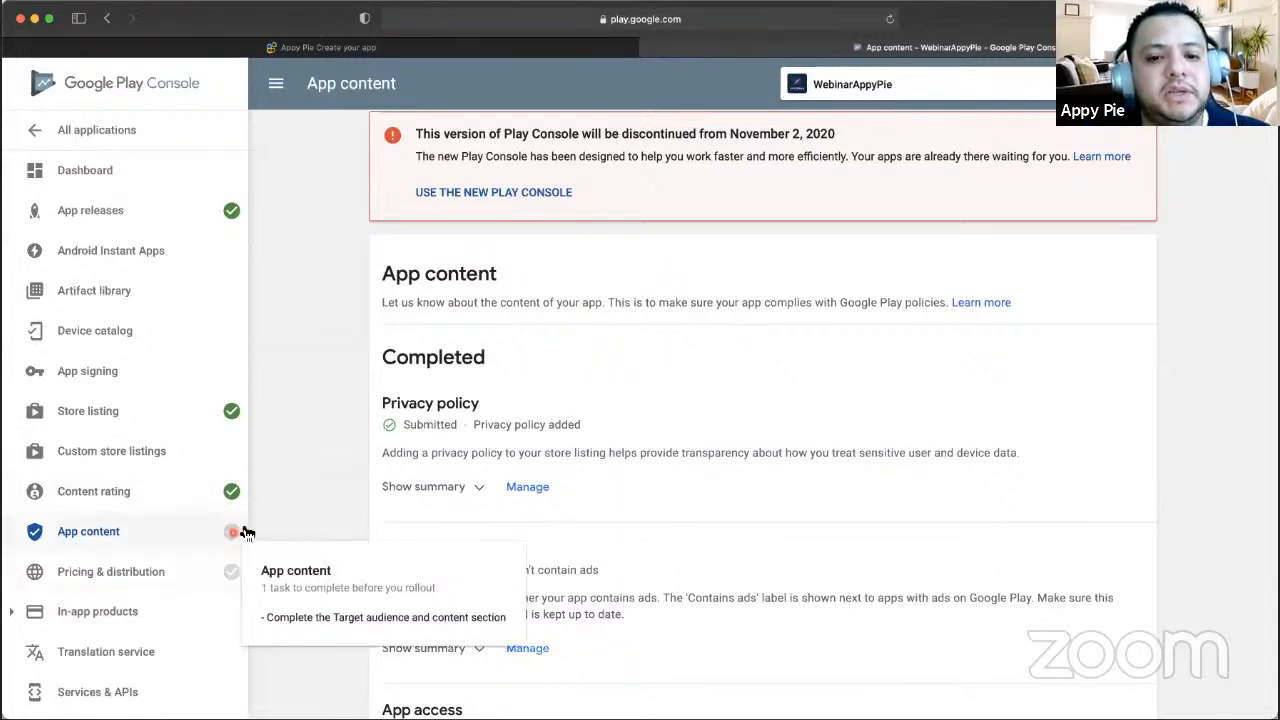
- Open Pricing & distribution and scroll to the Countries summary showing the app as Free
click(140, 573)
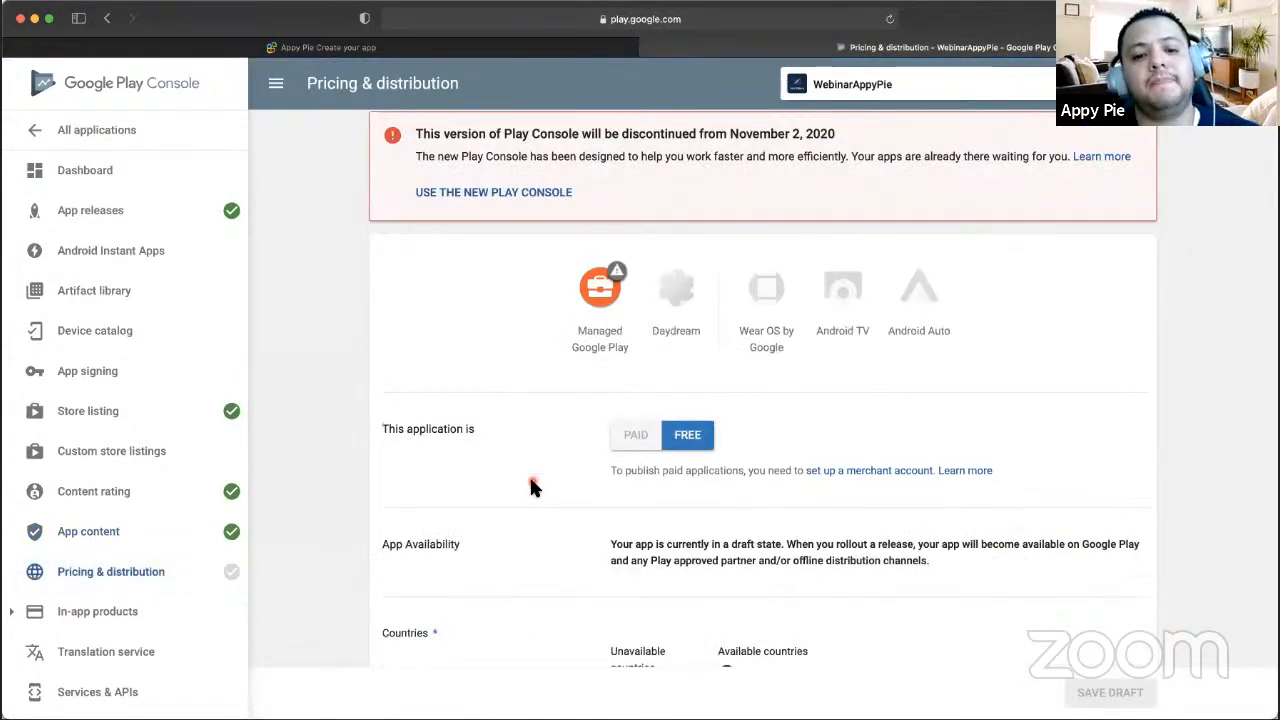
scroll(531, 484, down, 2)
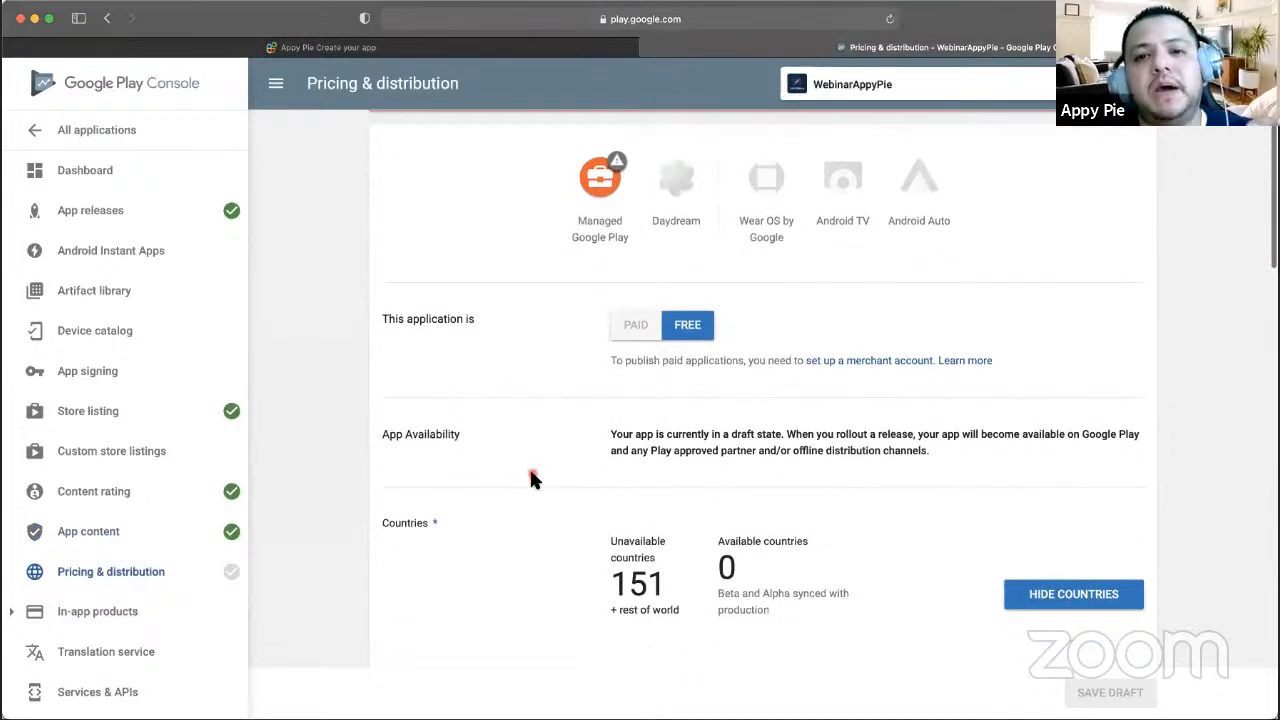
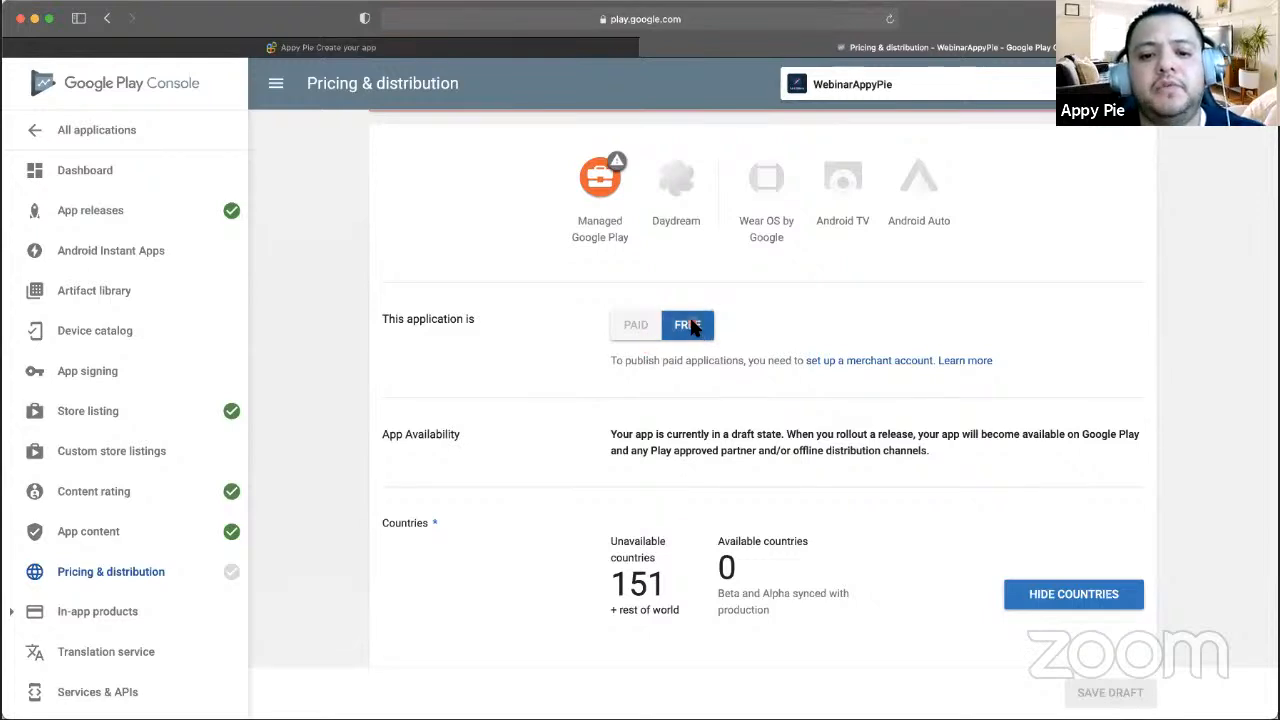
- Make the free app available in all 151 countries from the countries table header
scroll(693, 326, down, 3)
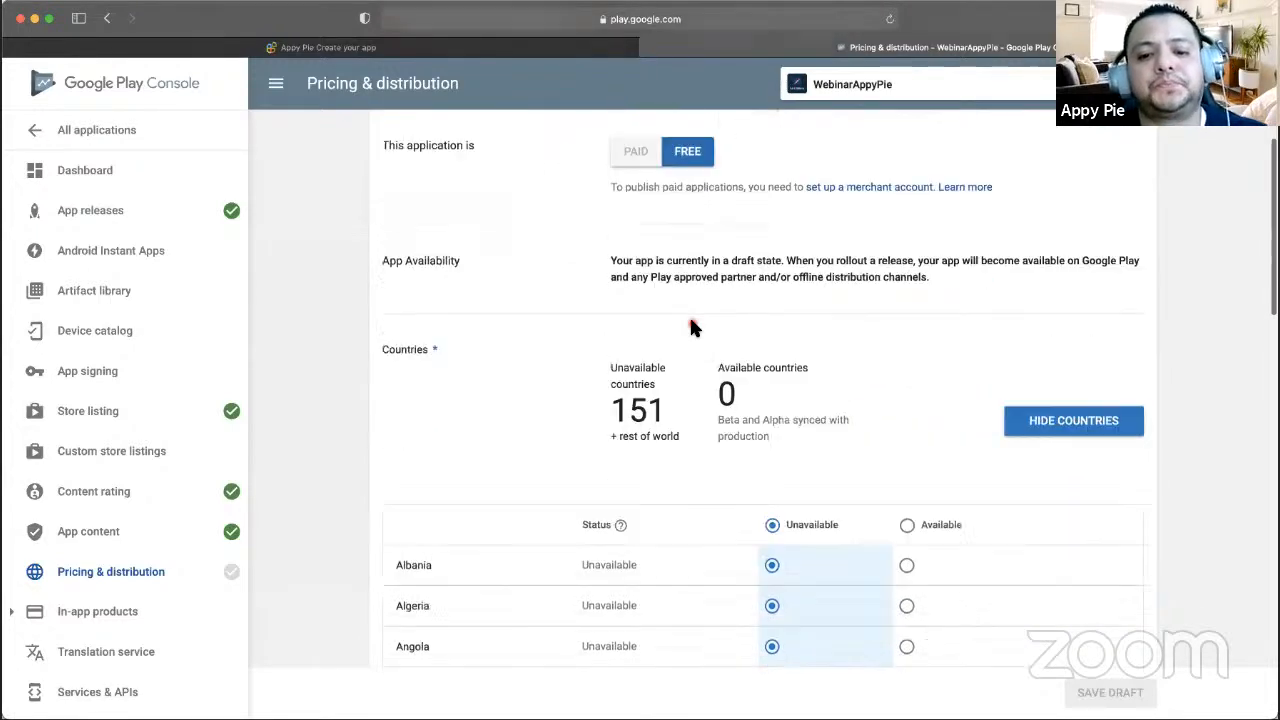
scroll(688, 332, down, 1)
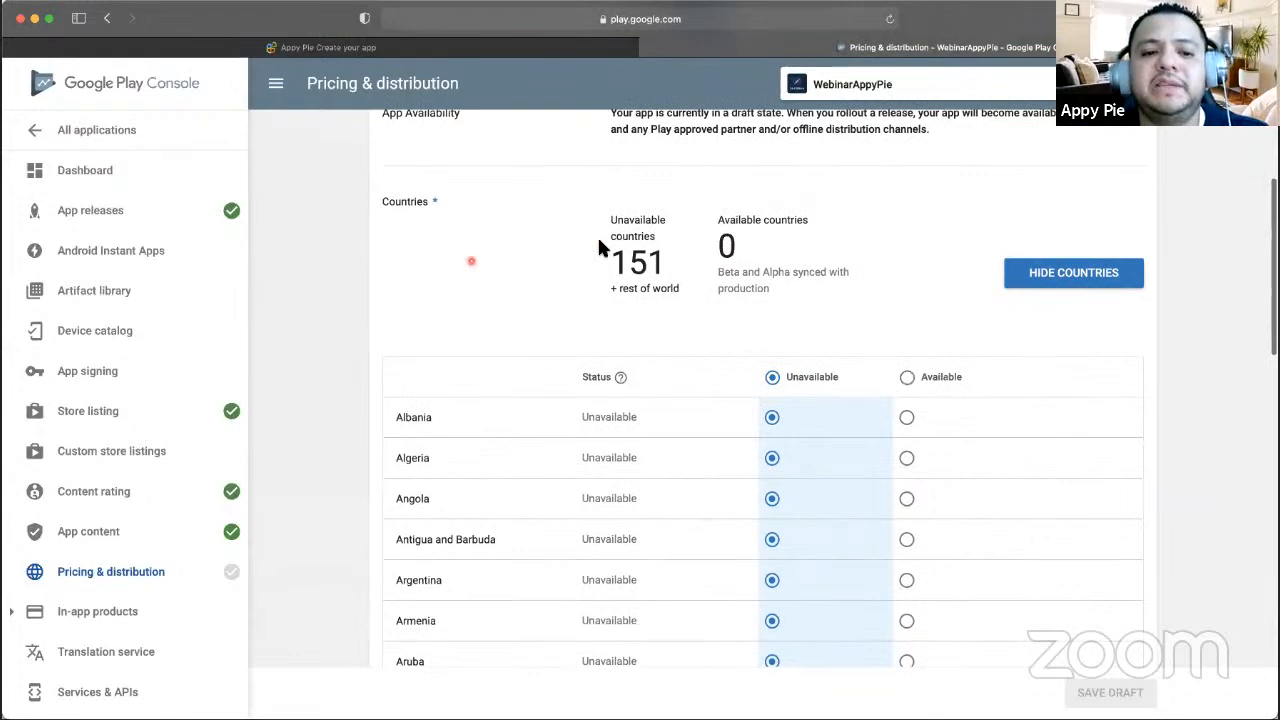
scroll(602, 248, down, 1)
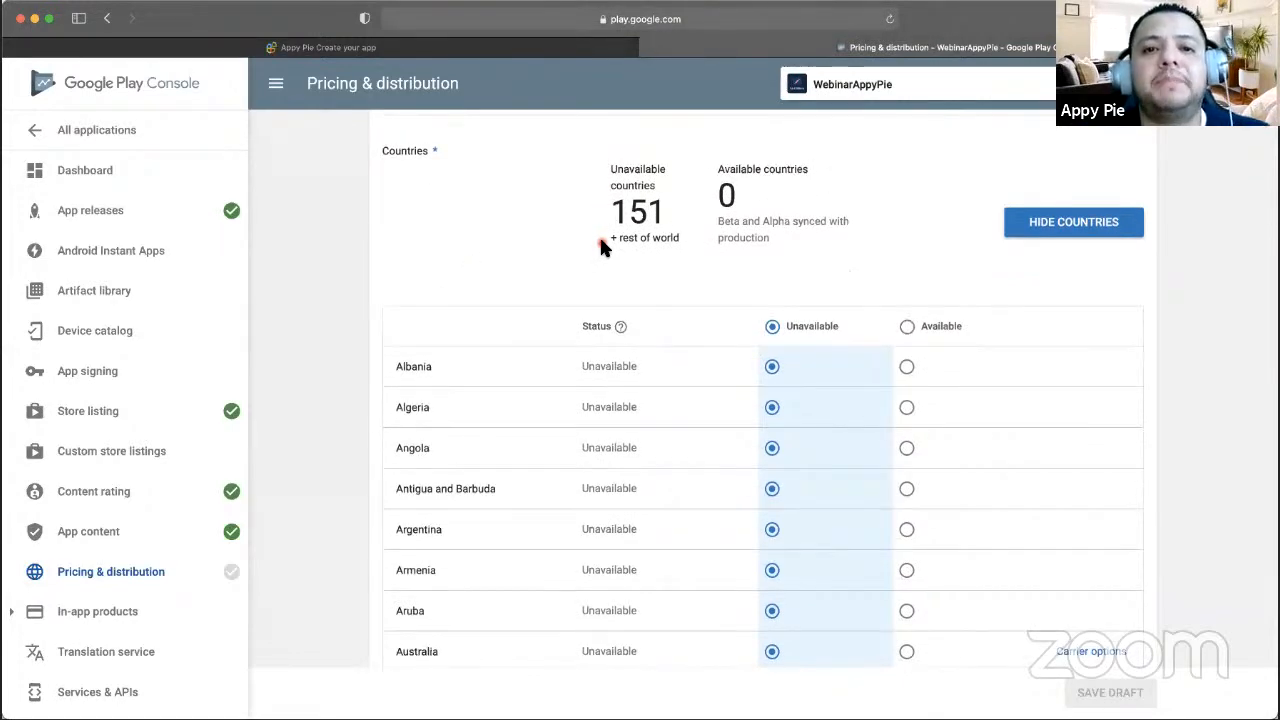
scroll(637, 354, down, 2)
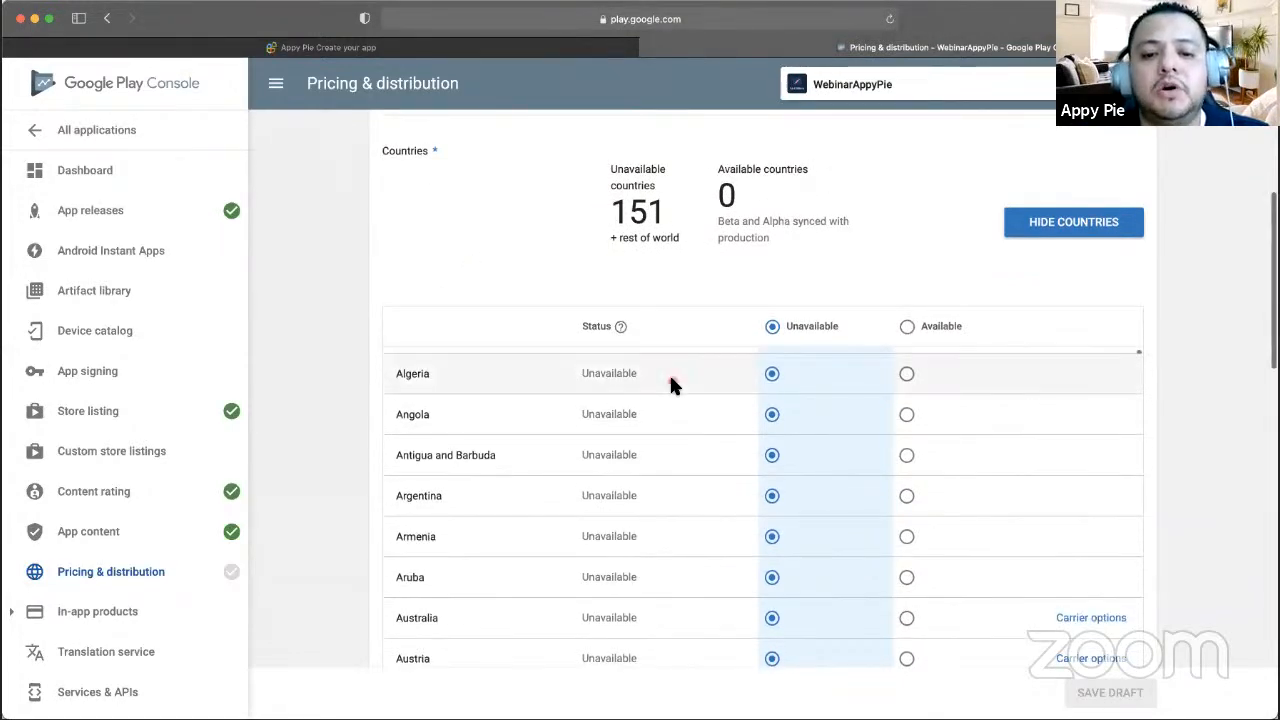
scroll(672, 386, up, 2)
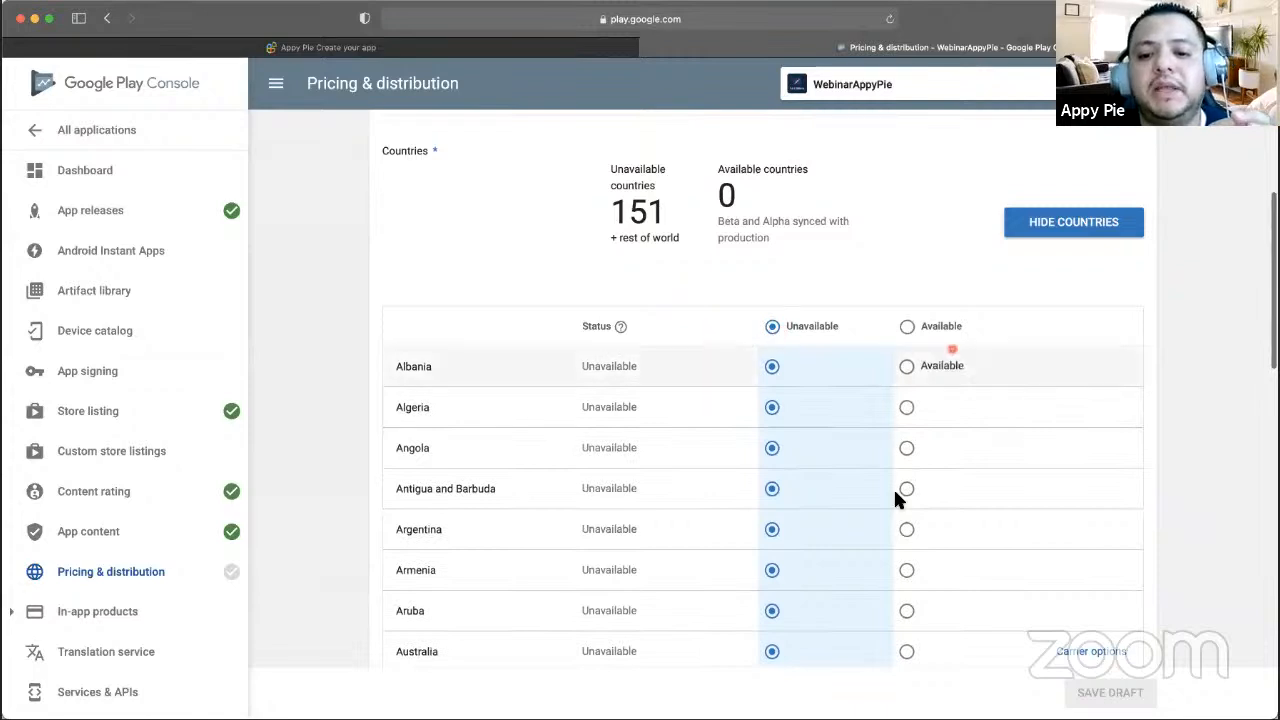
scroll(871, 500, down, 5)
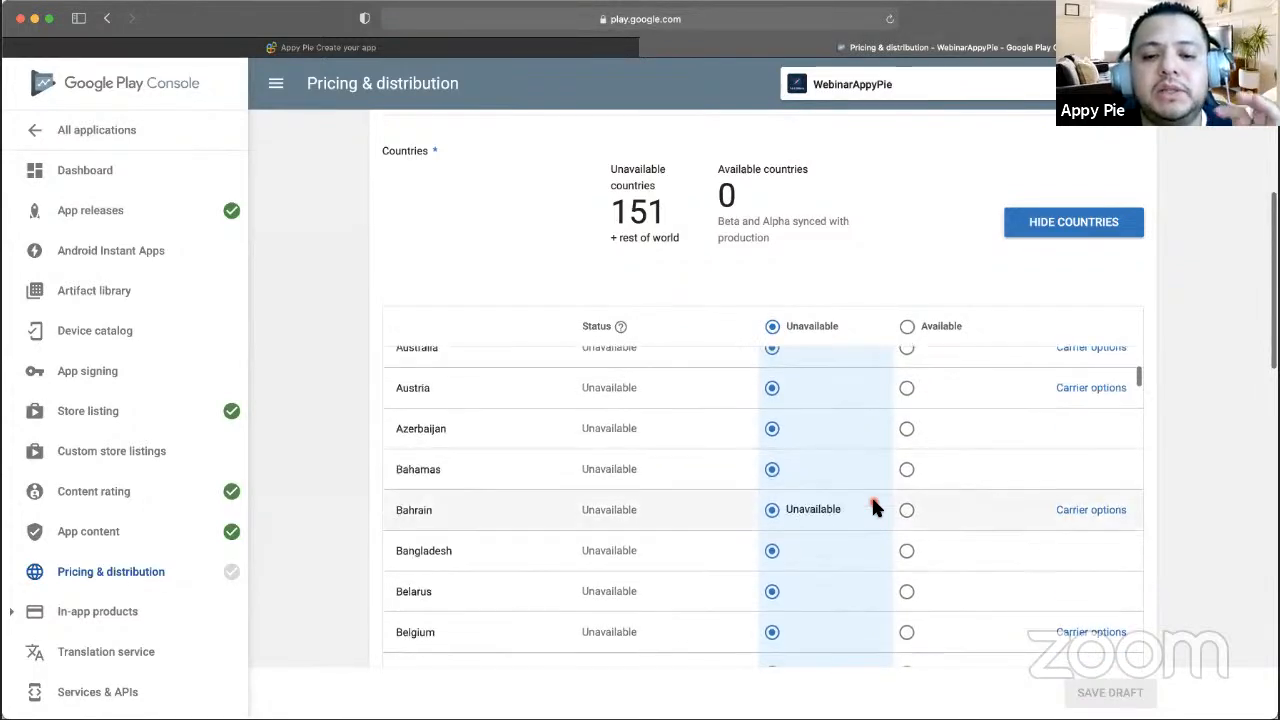
scroll(871, 505, down, 7)
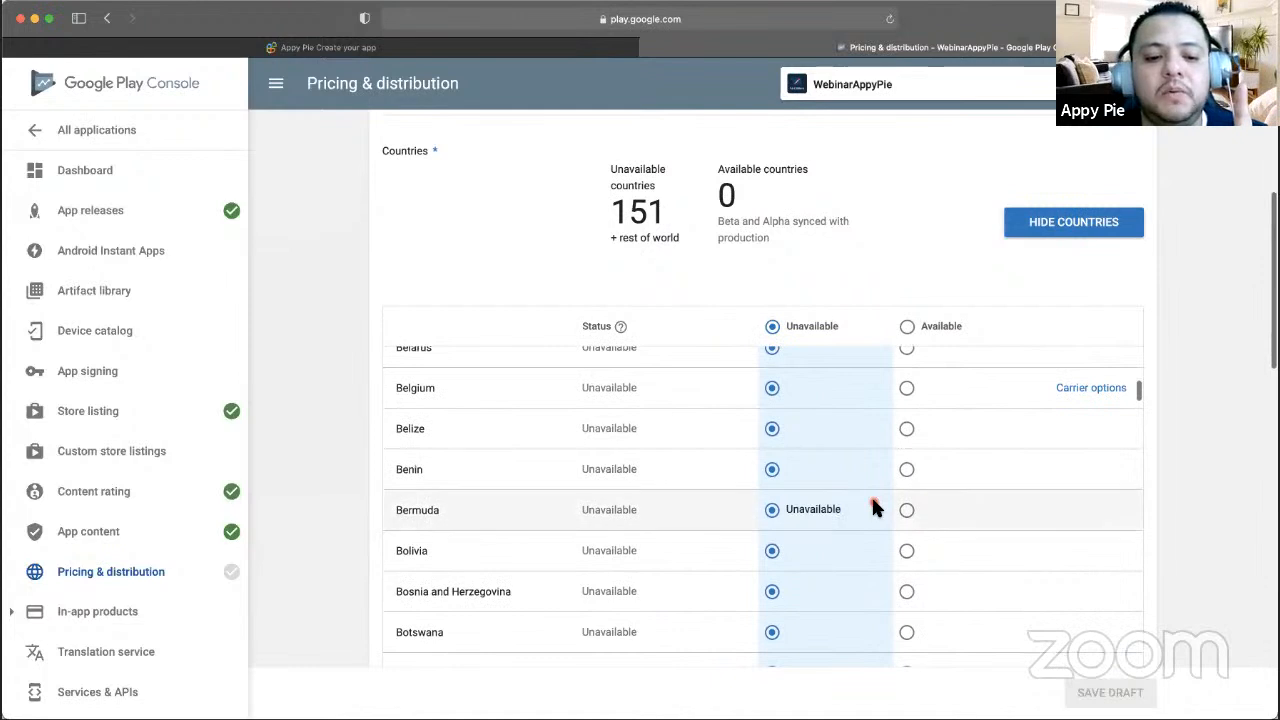
scroll(871, 508, down, 3)
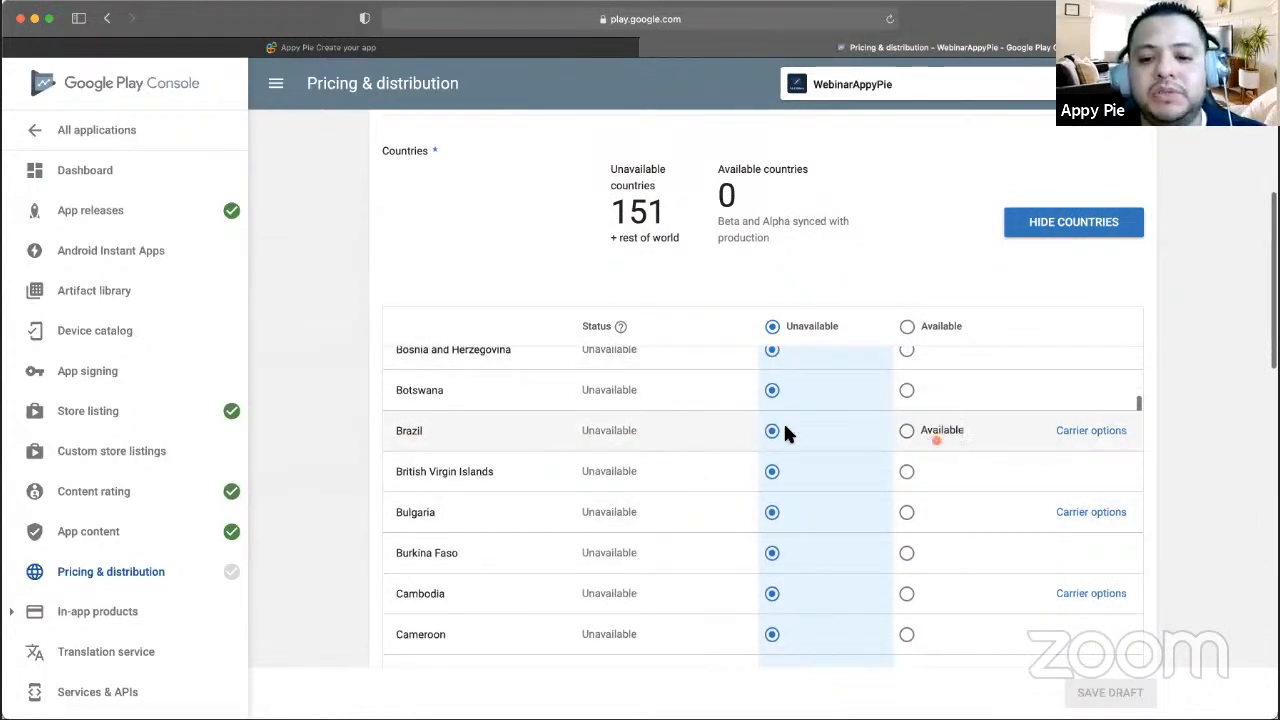
click(908, 432)
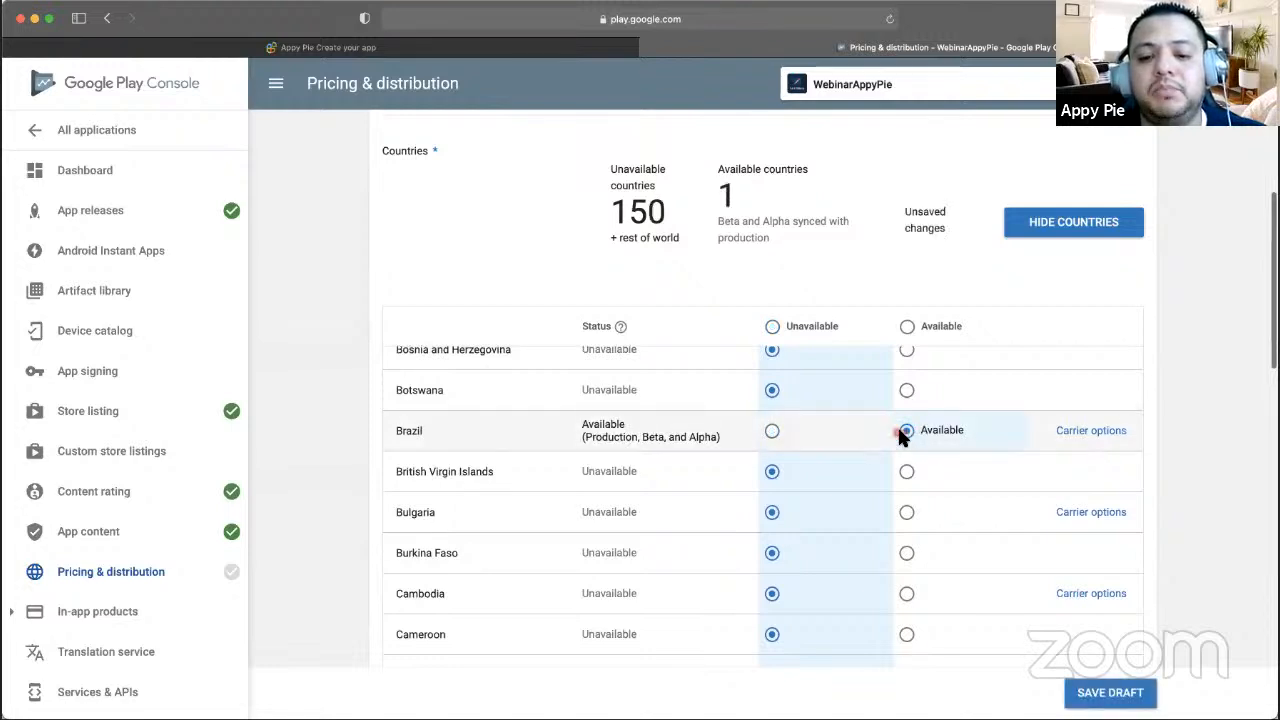
click(772, 431)
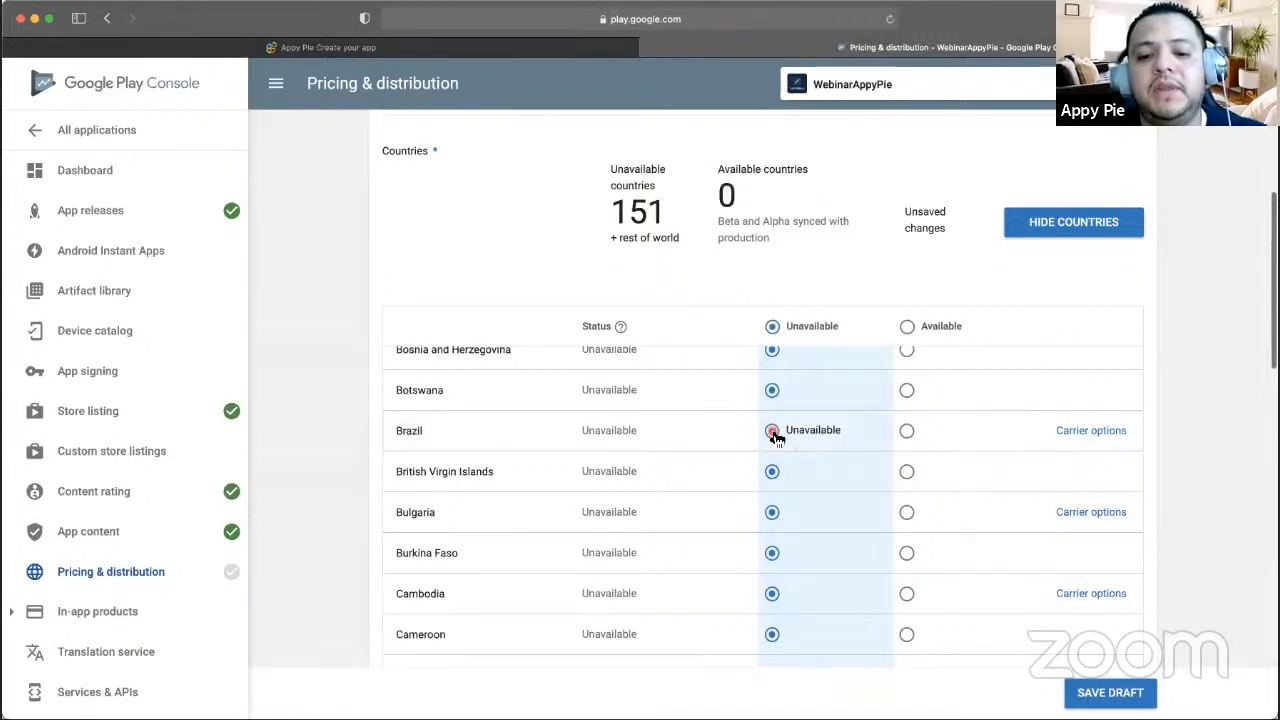
click(908, 327)
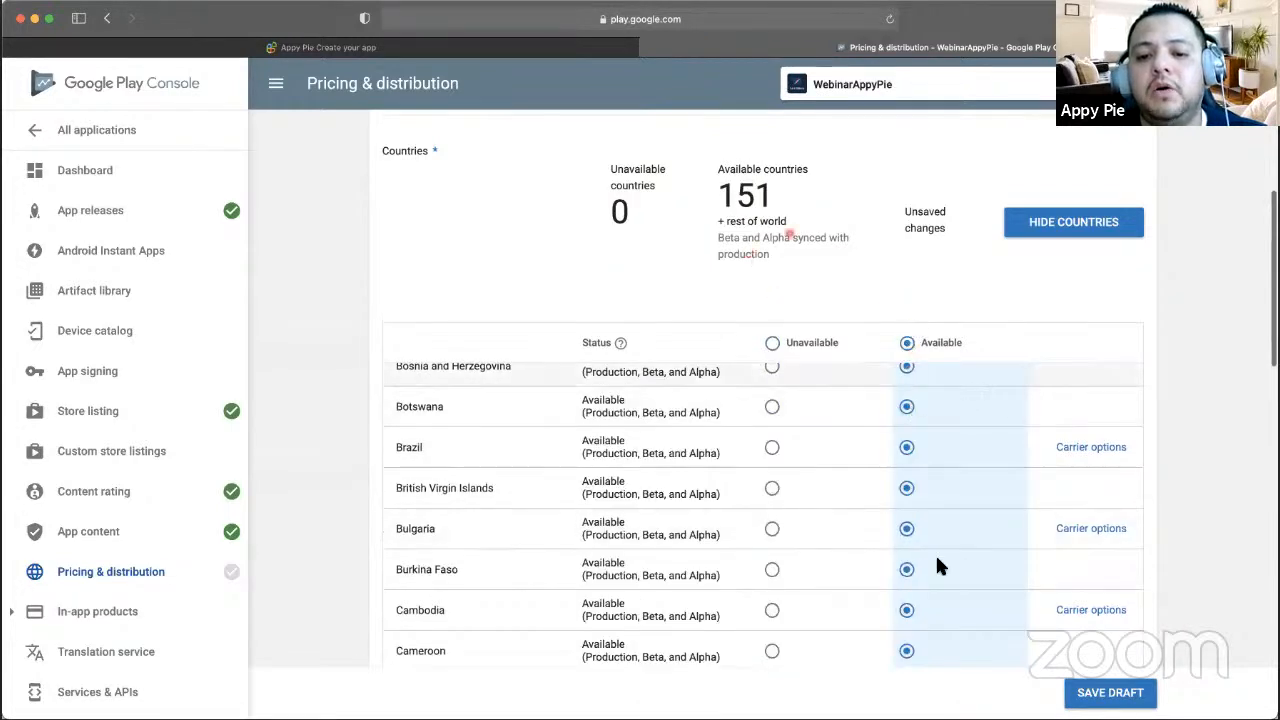
scroll(931, 535, up, 10)
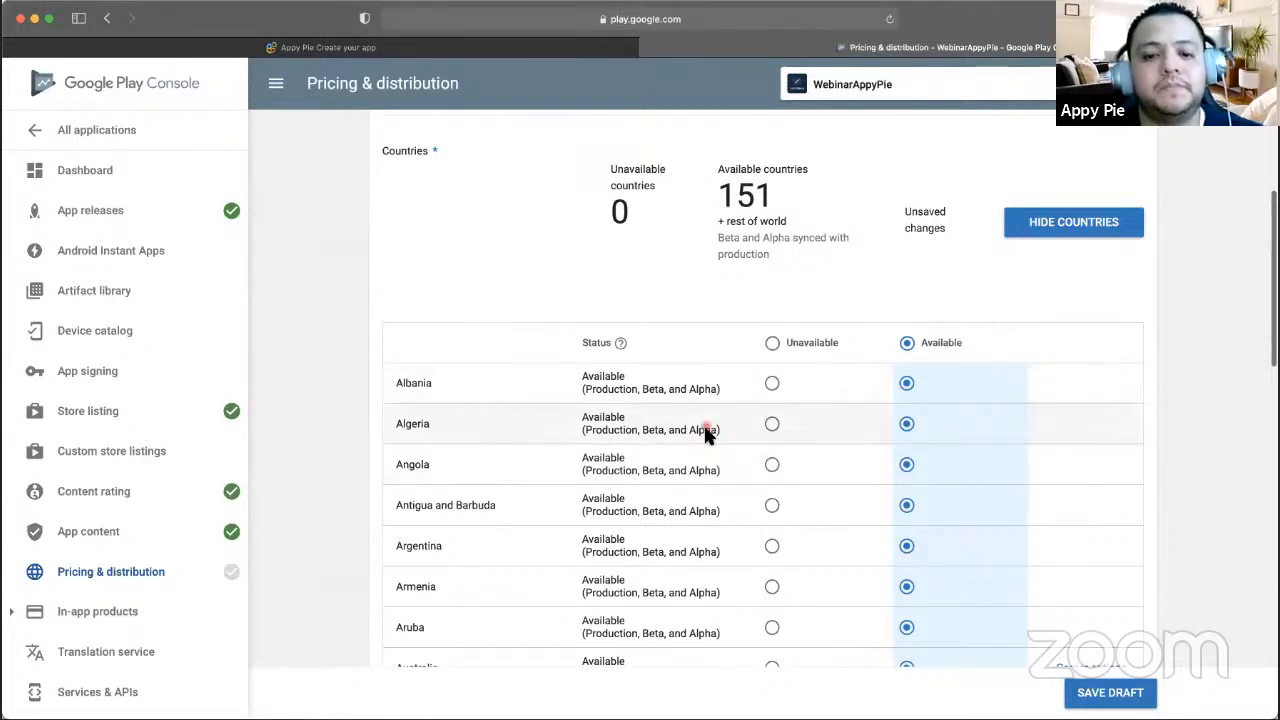
- Accept the Android Content Guidelines and US export laws consents
scroll(739, 269, down, 4)
scroll(752, 434, down, 10)
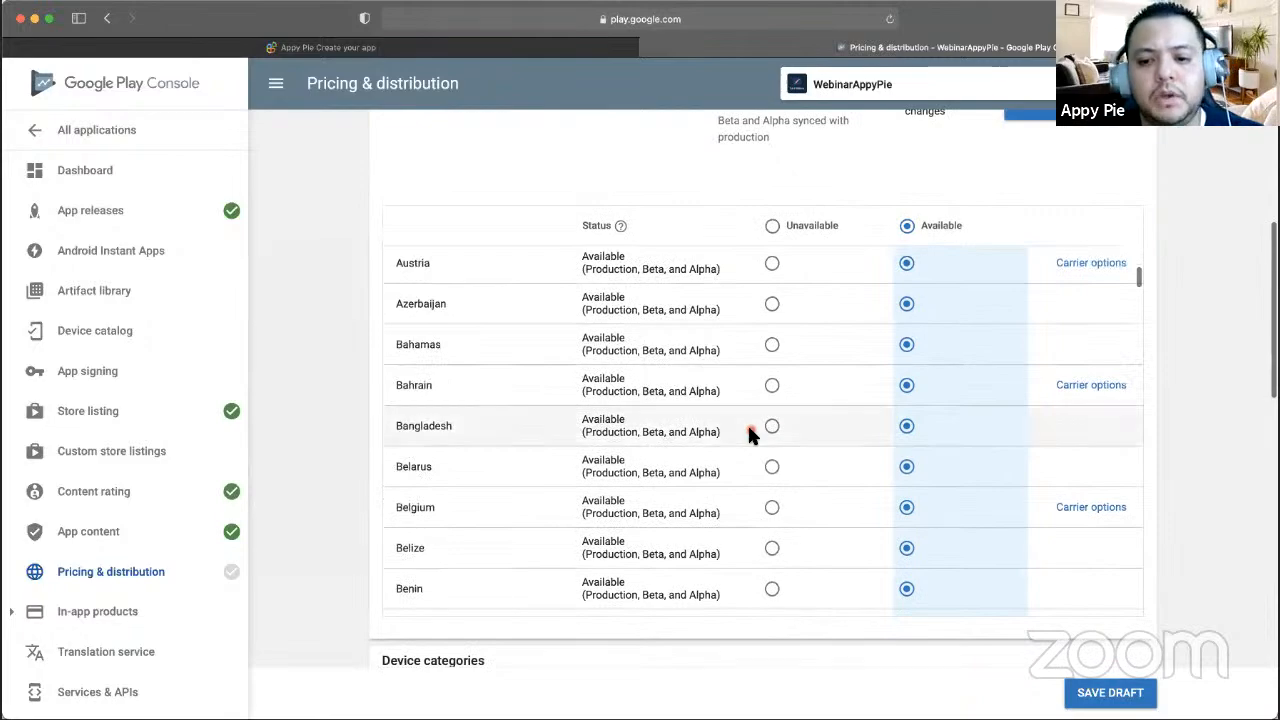
scroll(1228, 430, down, 4)
scroll(1228, 430, down, 2)
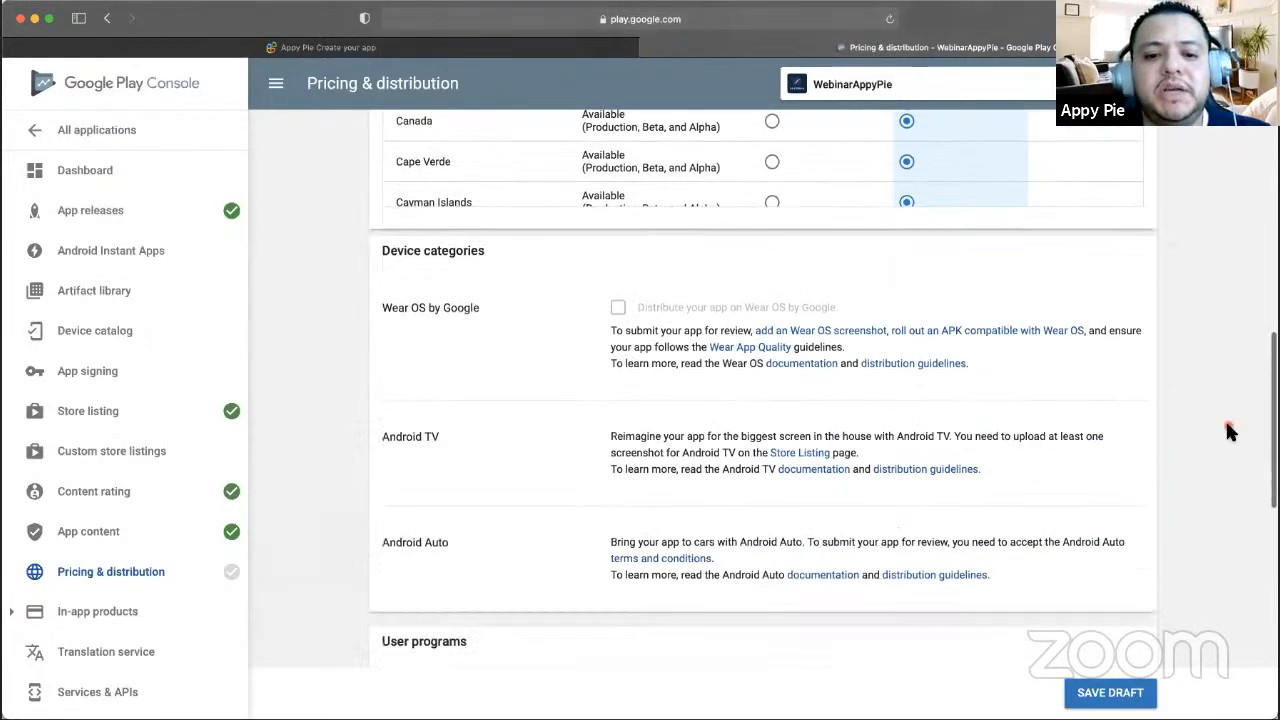
scroll(793, 482, down, 4)
scroll(793, 486, down, 8)
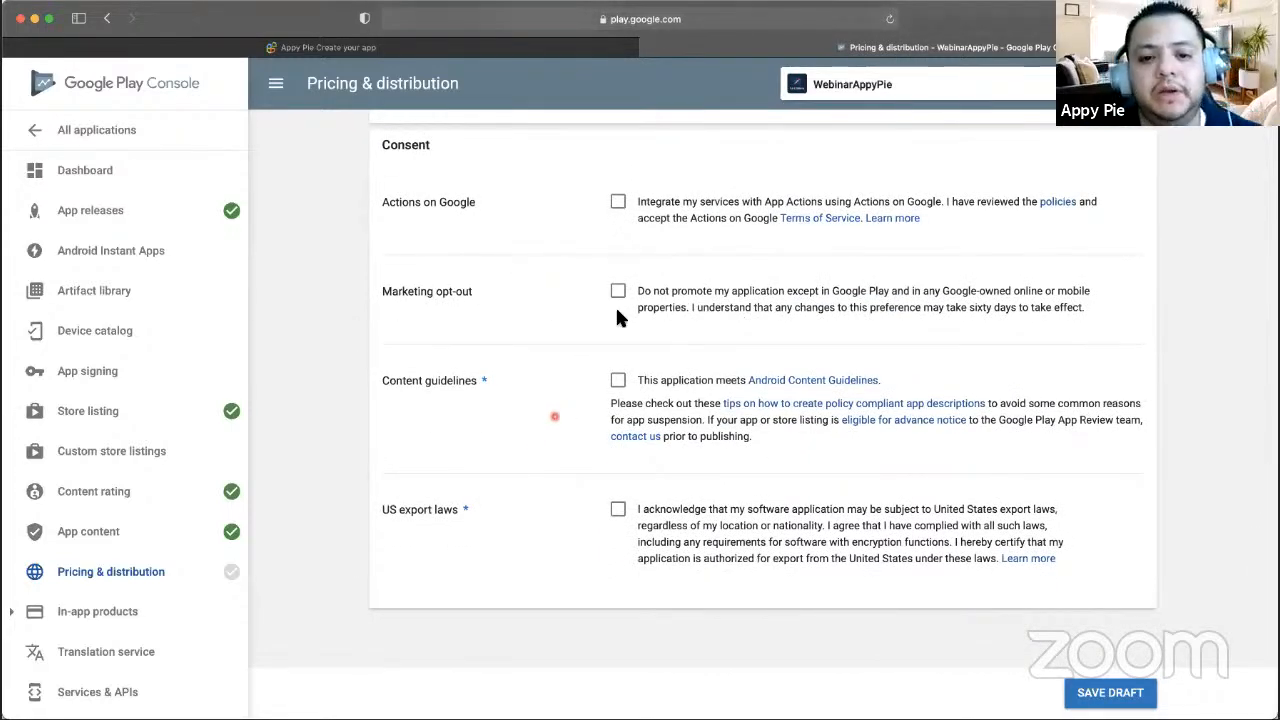
click(618, 381)
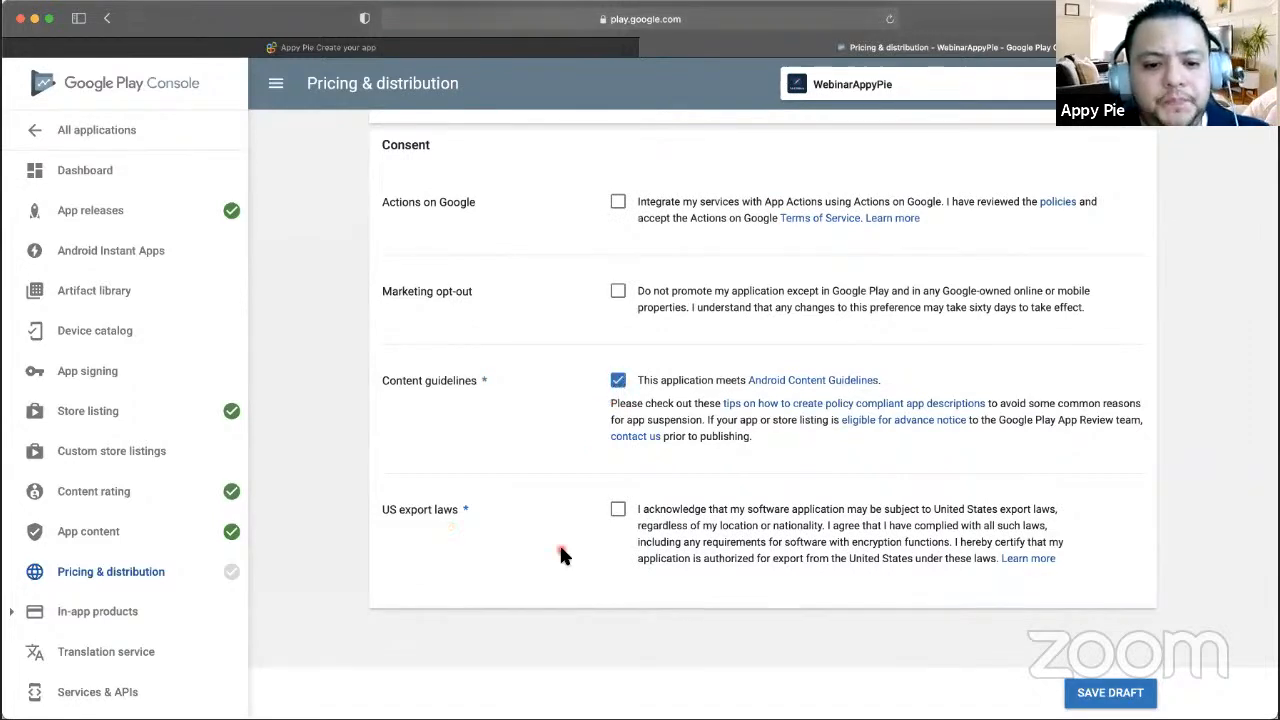
click(618, 509)
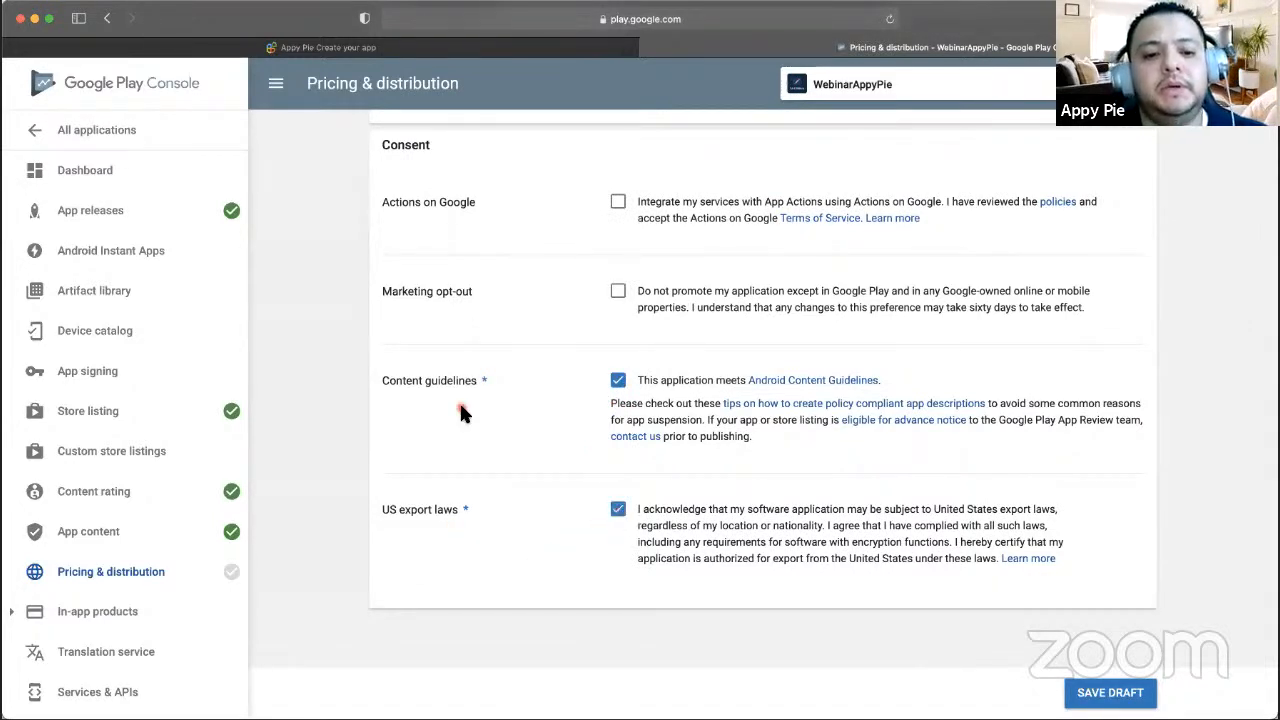
- Leave Marketing opt-out unticked and save the pricing and distribution draft
click(618, 292)
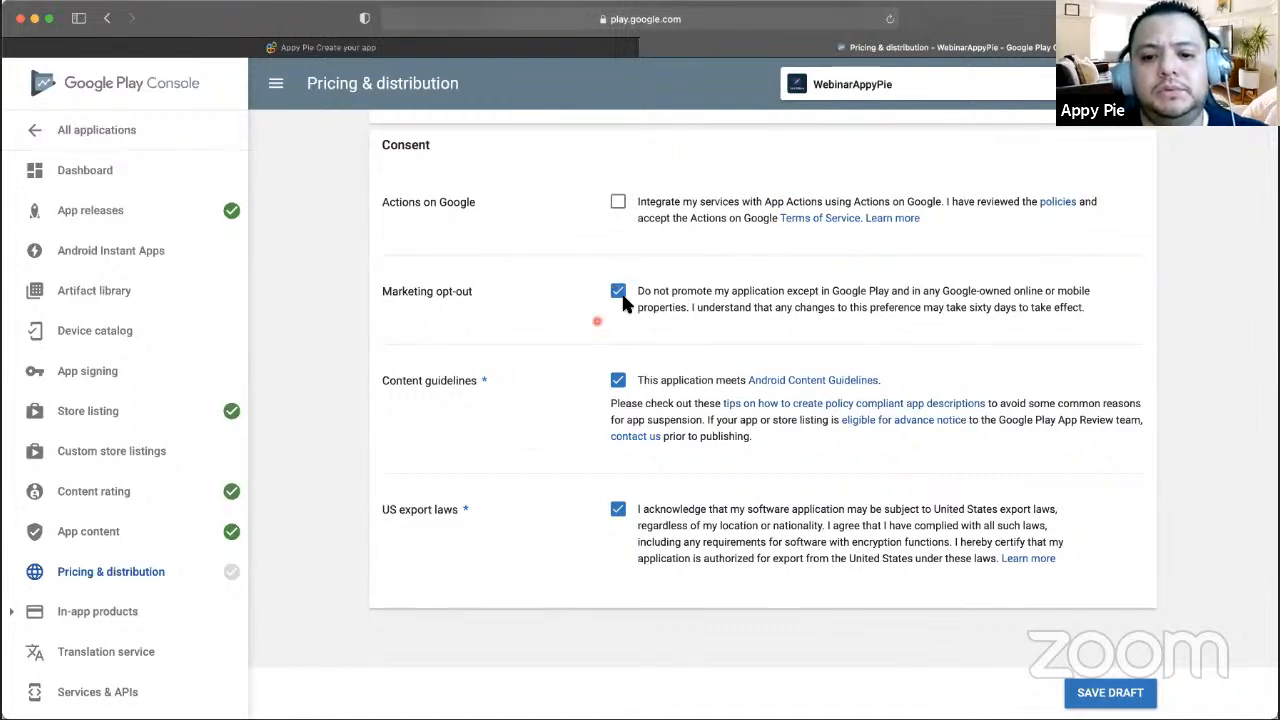
click(620, 292)
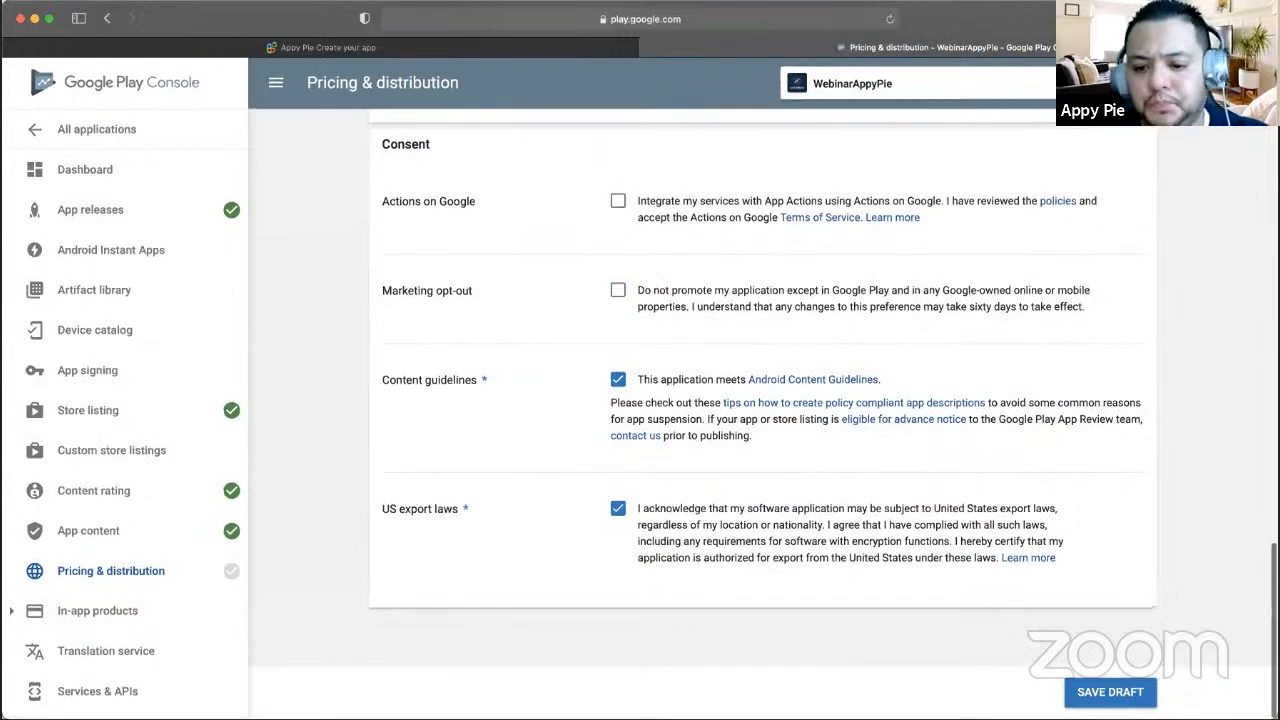
click(1087, 697)
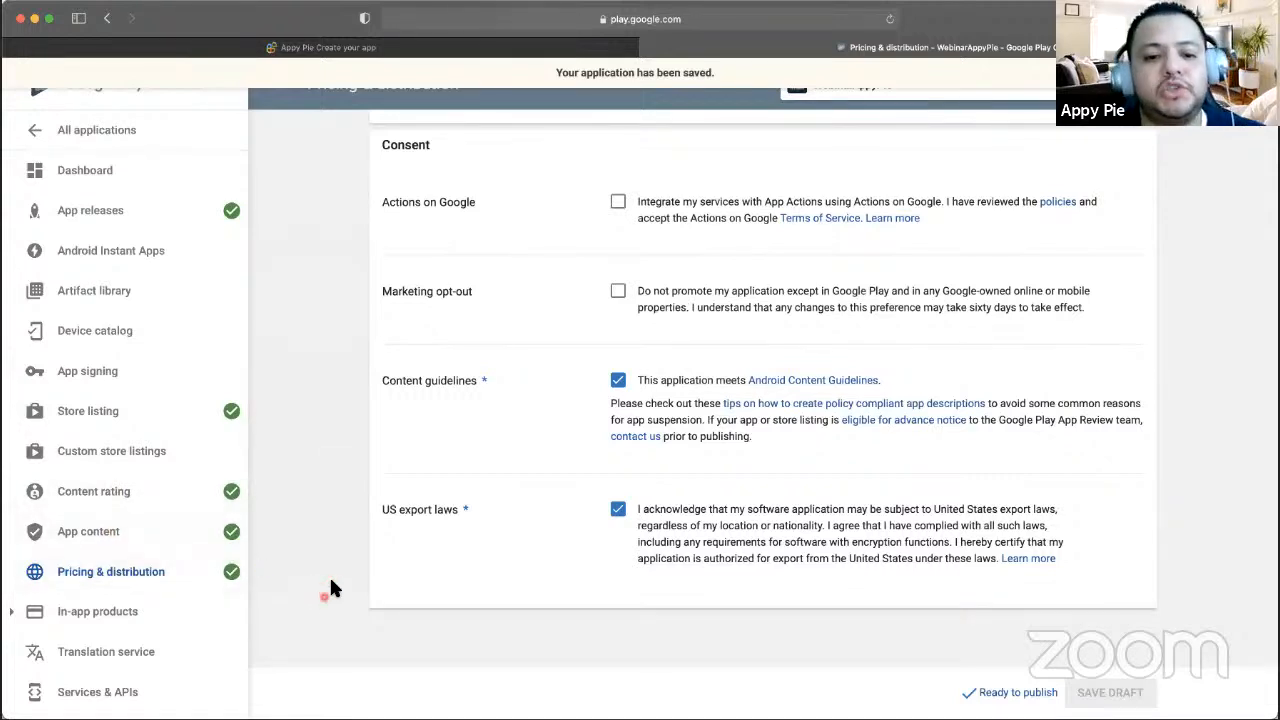
- Open the pending production release 1.0 for editing and view its release notes
click(1008, 694)
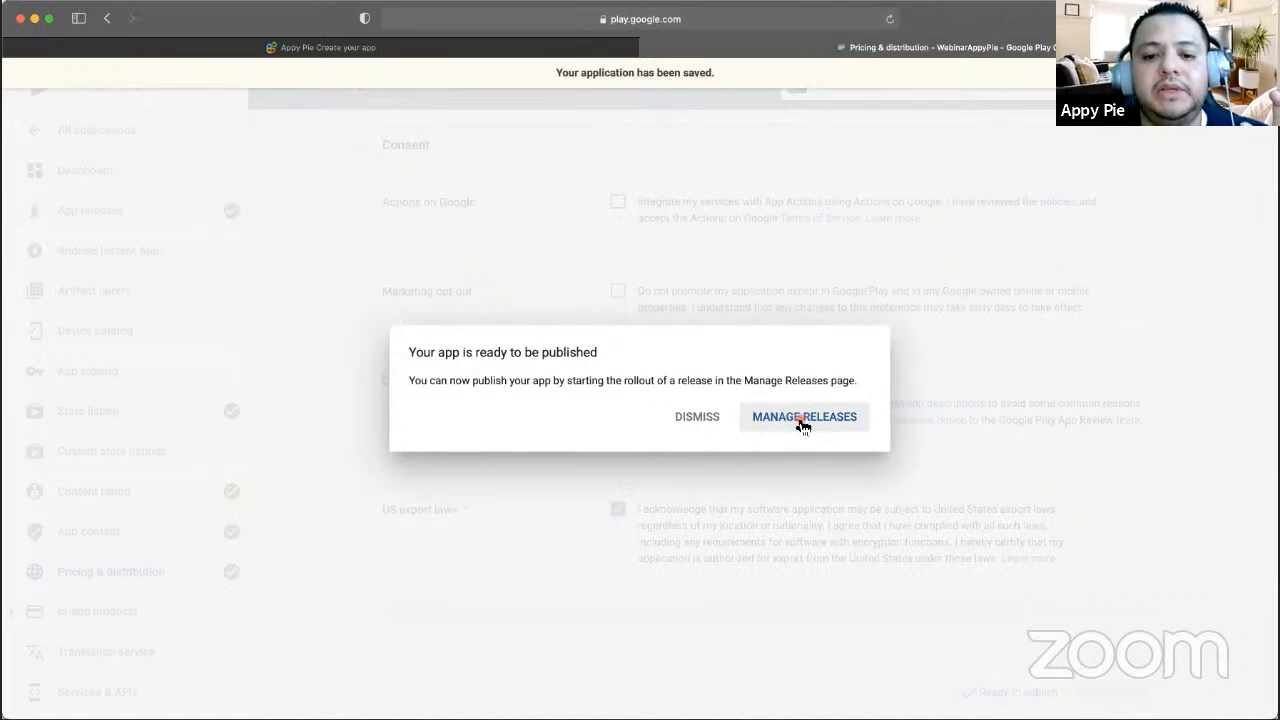
click(802, 420)
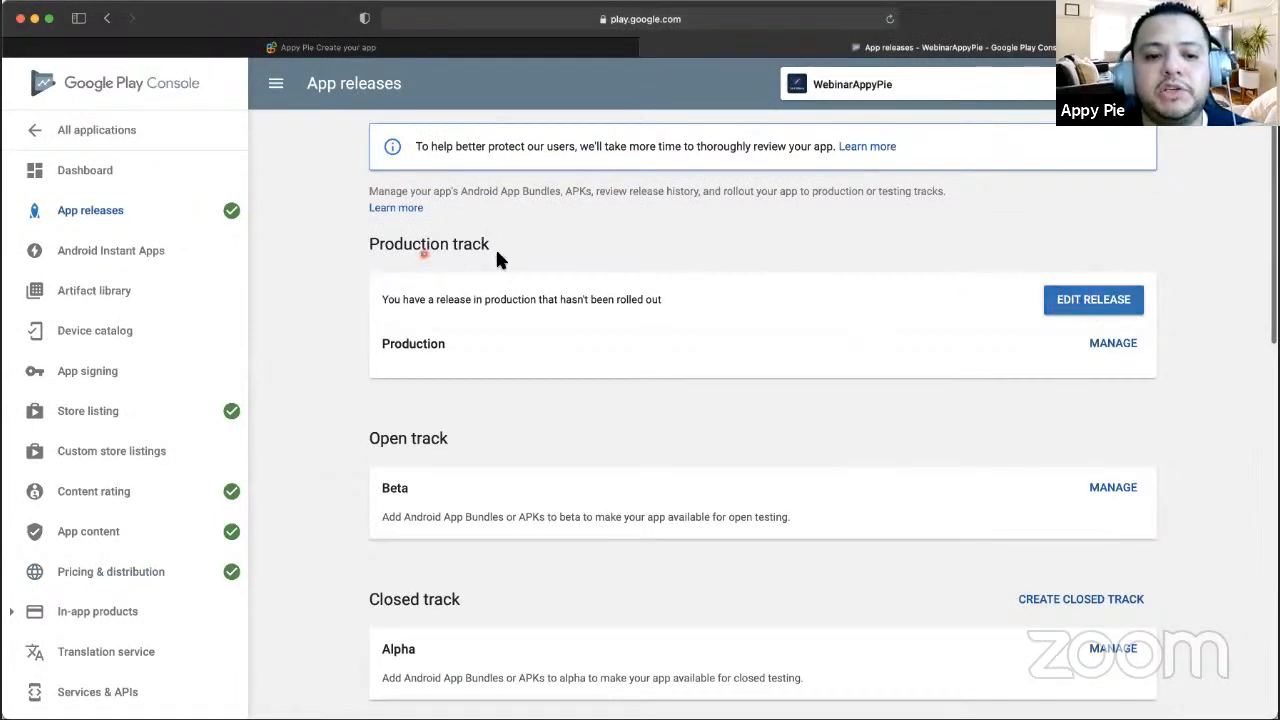
click(1115, 304)
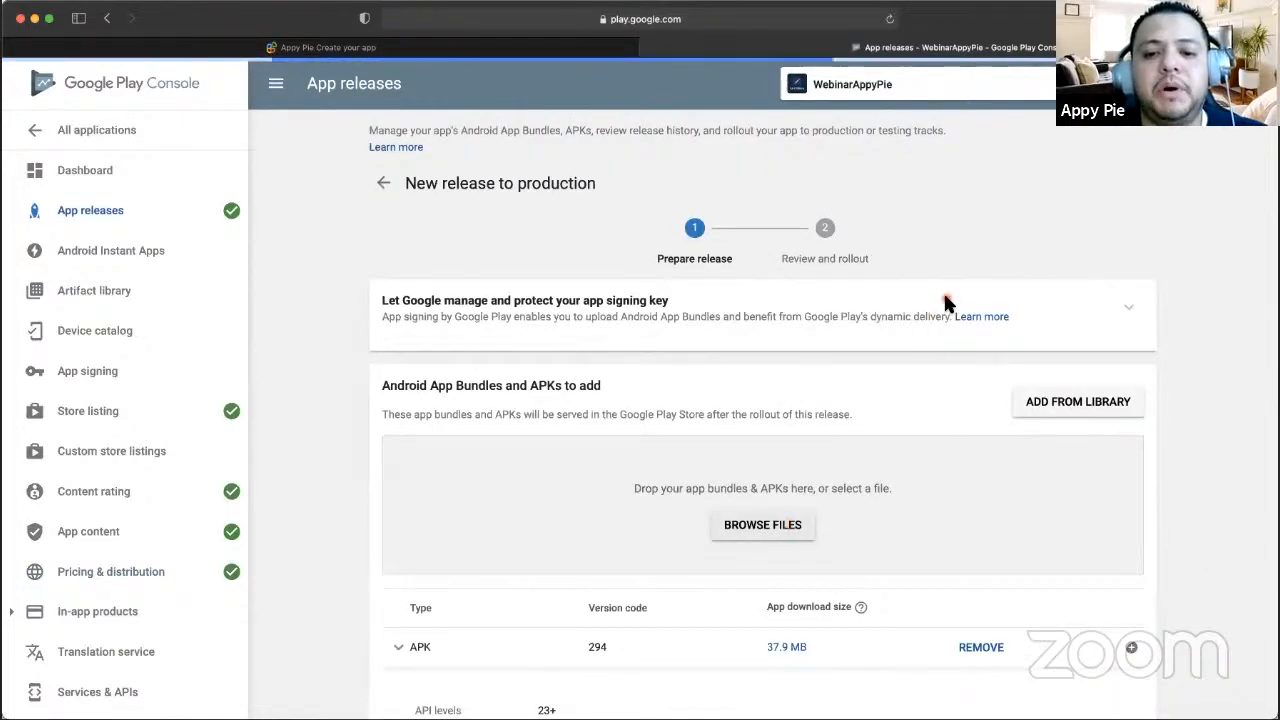
scroll(943, 290, down, 10)
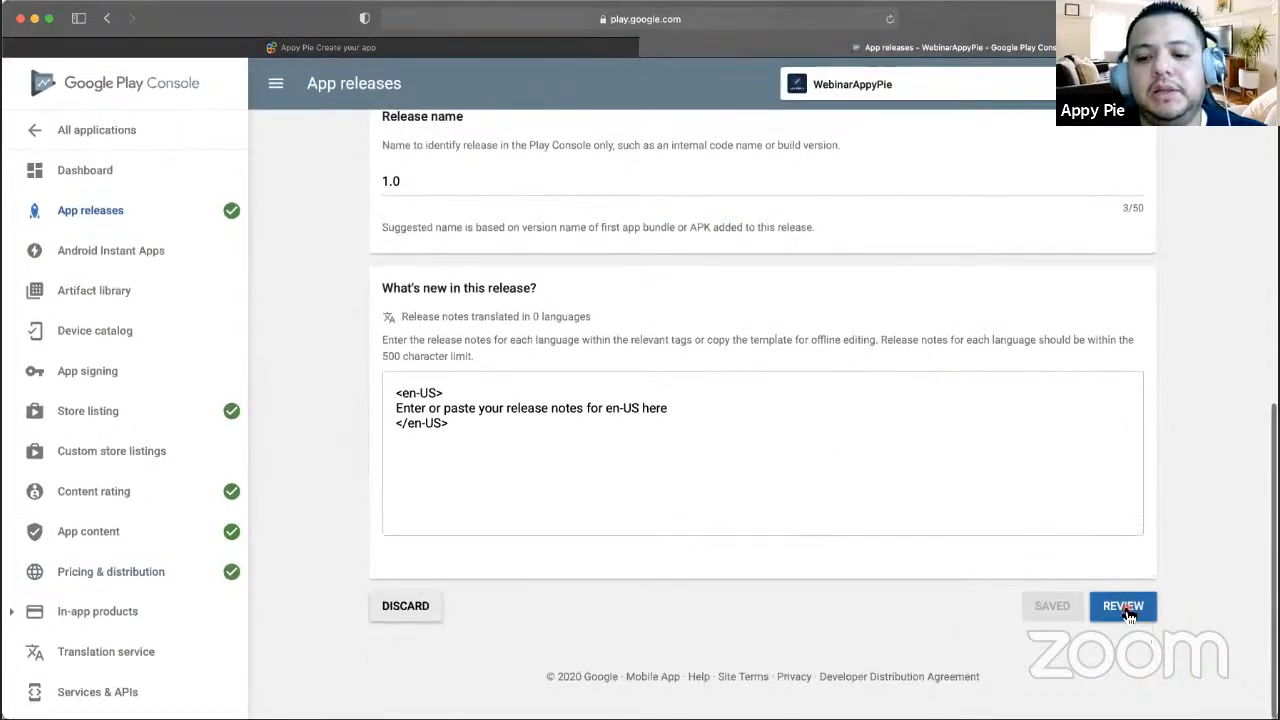
- Review release 1.0 to reach the Confirm rollout to production page
click(1124, 607)
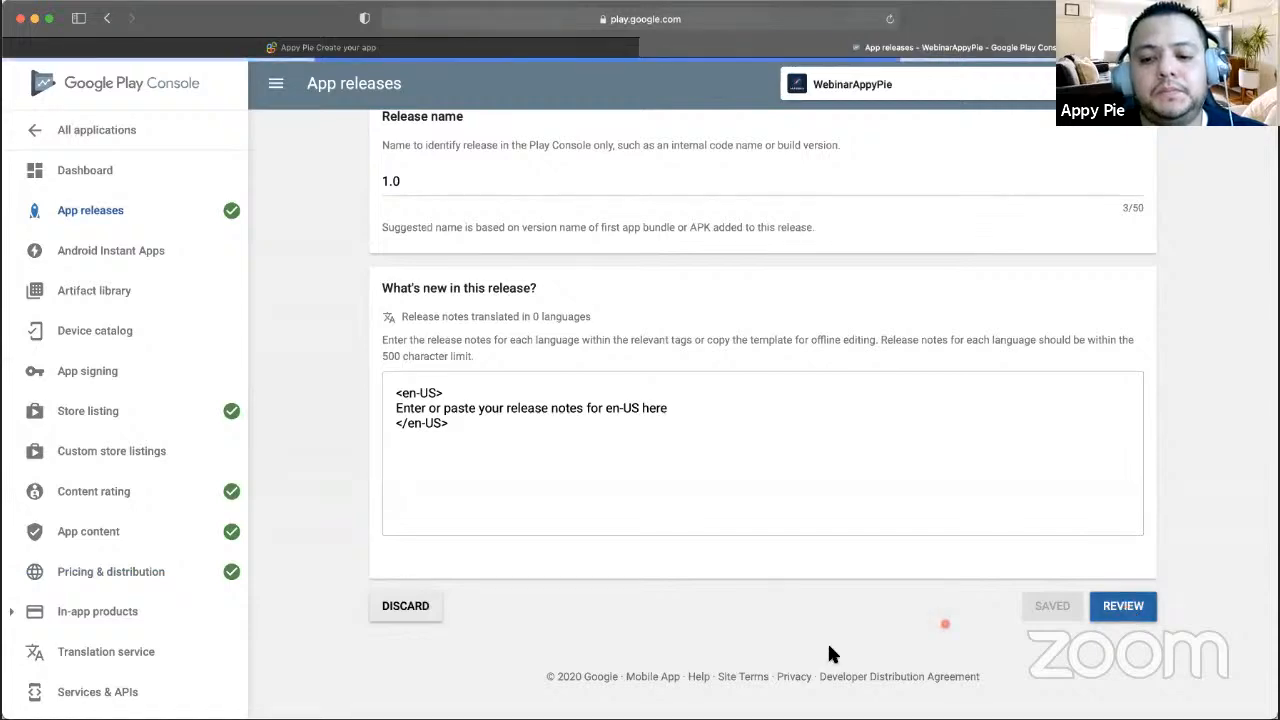
scroll(815, 540, down, 5)
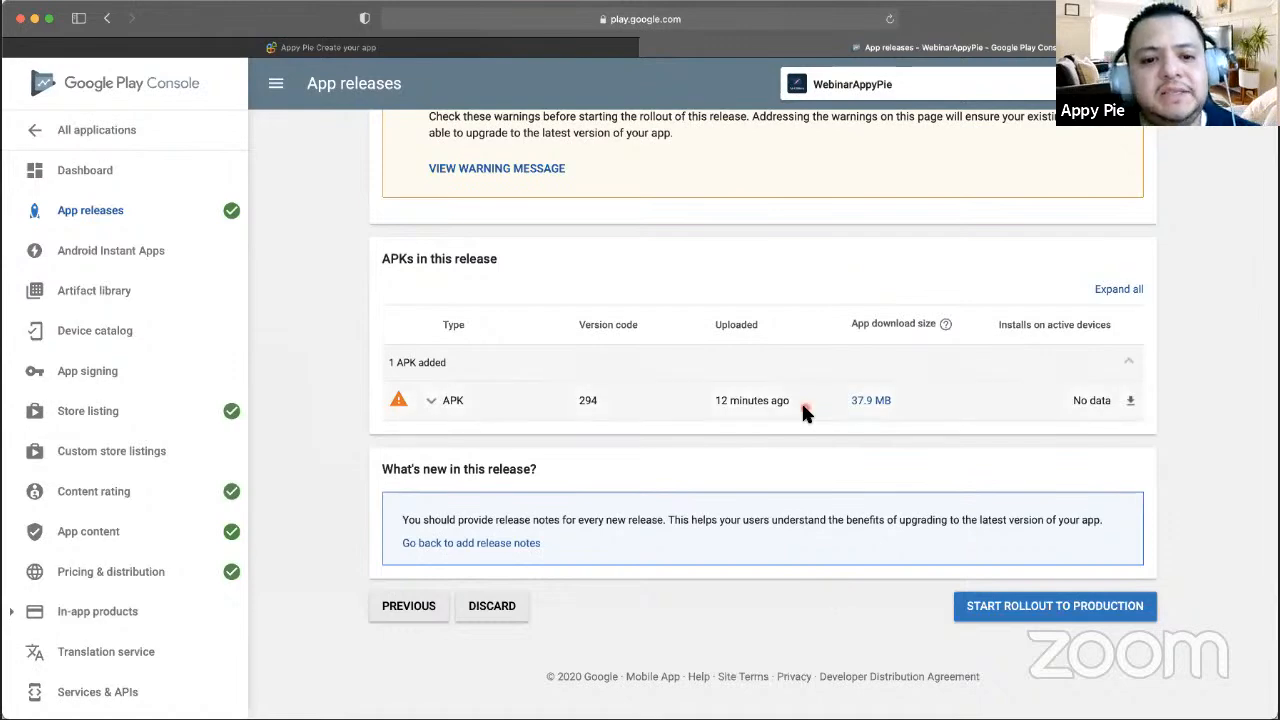
scroll(806, 410, up, 5)
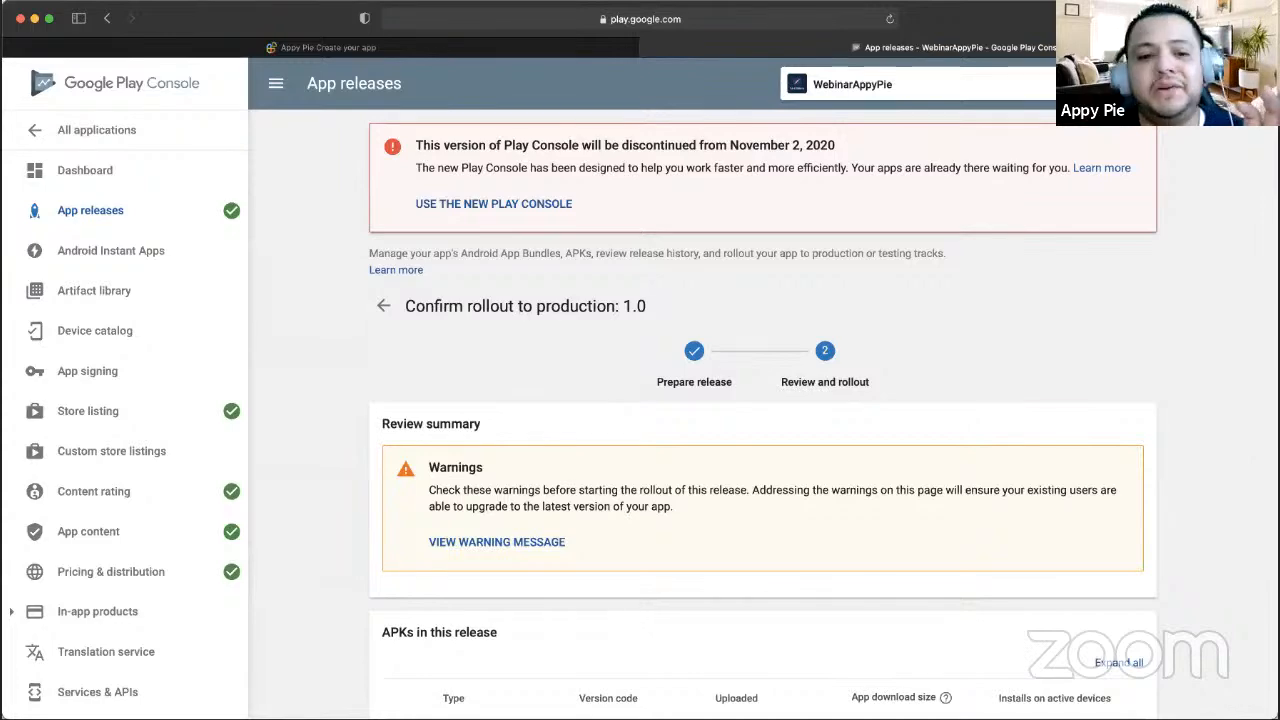
scroll(649, 324, down, 8)
scroll(649, 324, up, 10)
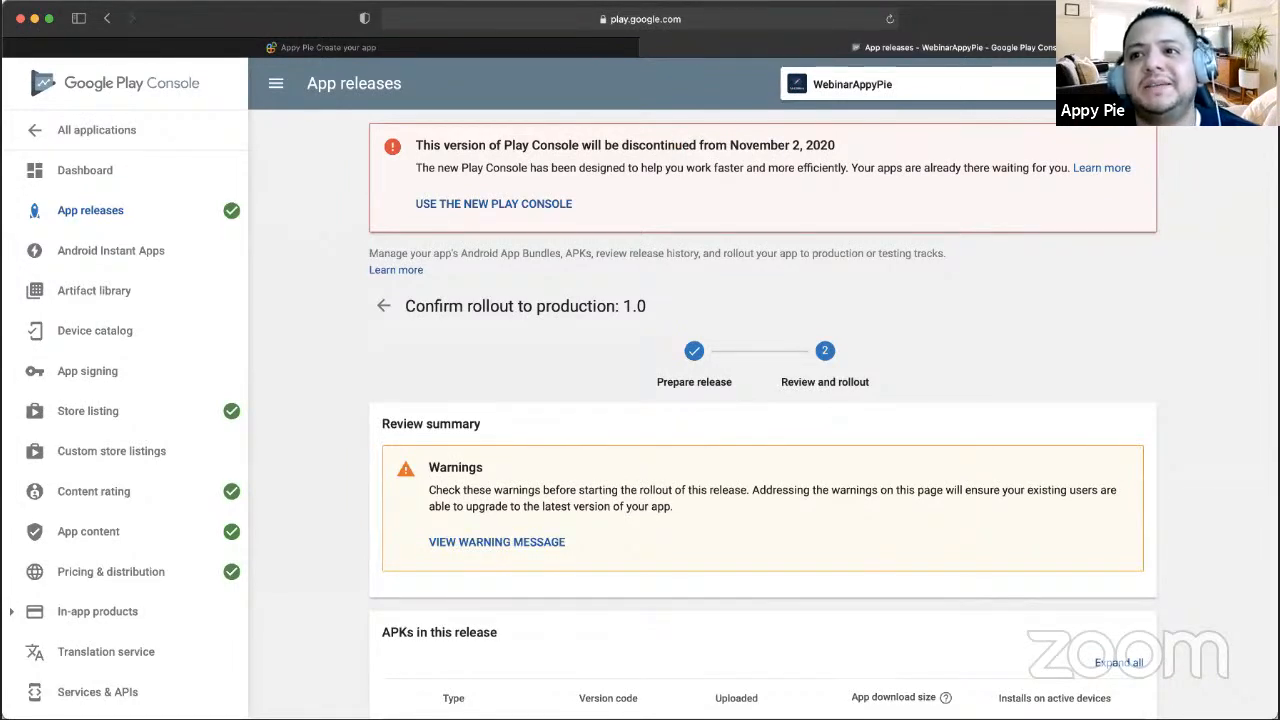
scroll(645, 300, down, 3)
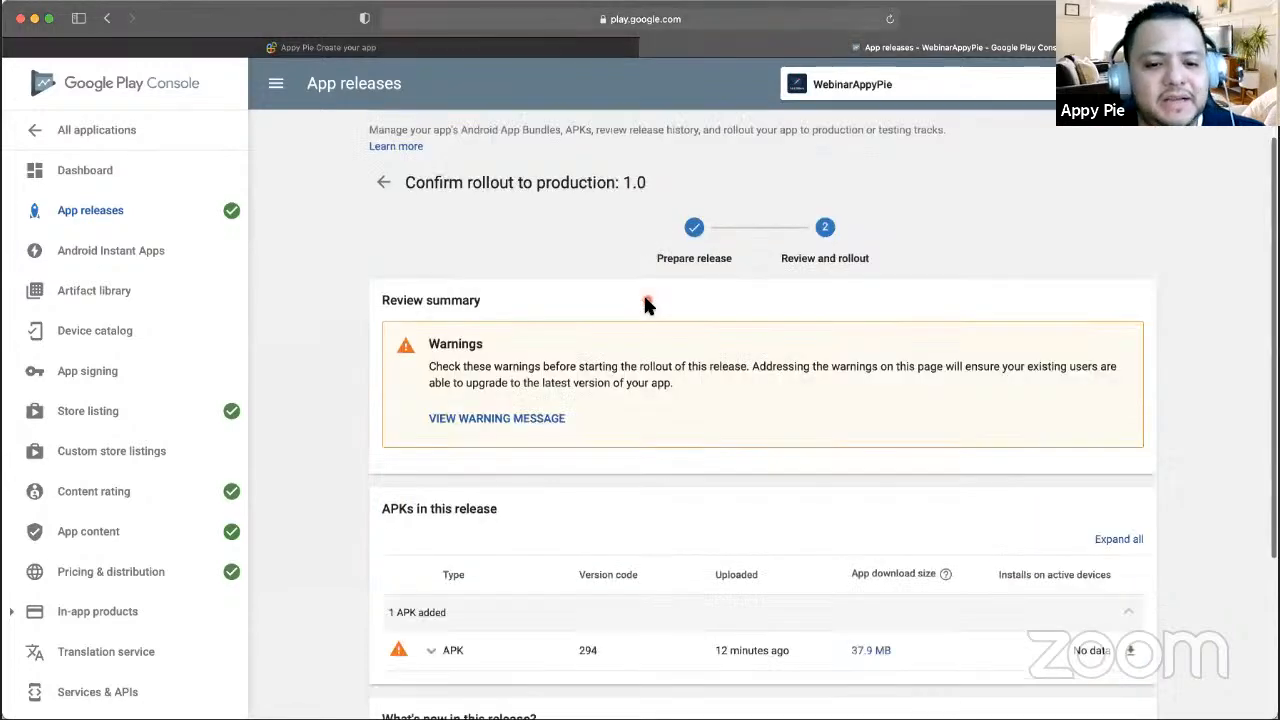
scroll(635, 265, up, 4)
- Start iOS publishing and step through the Publish Yourself wizard to the certificate upload
click(560, 47)
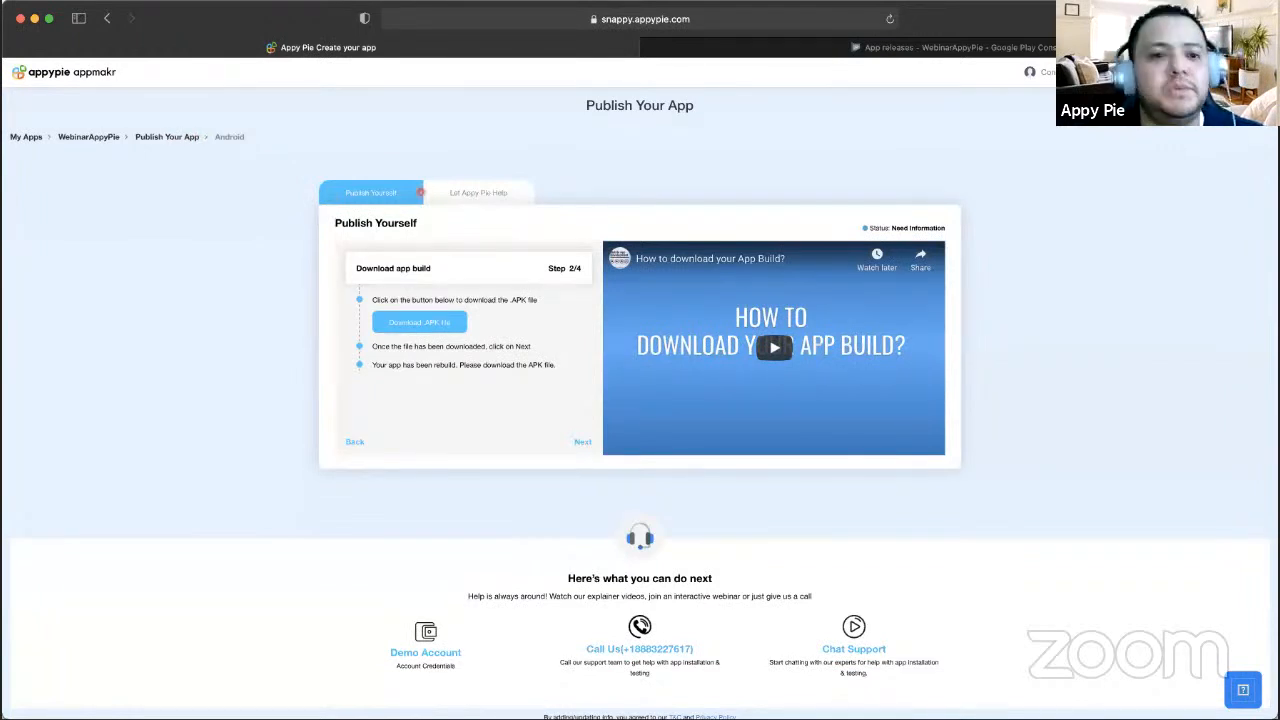
click(185, 138)
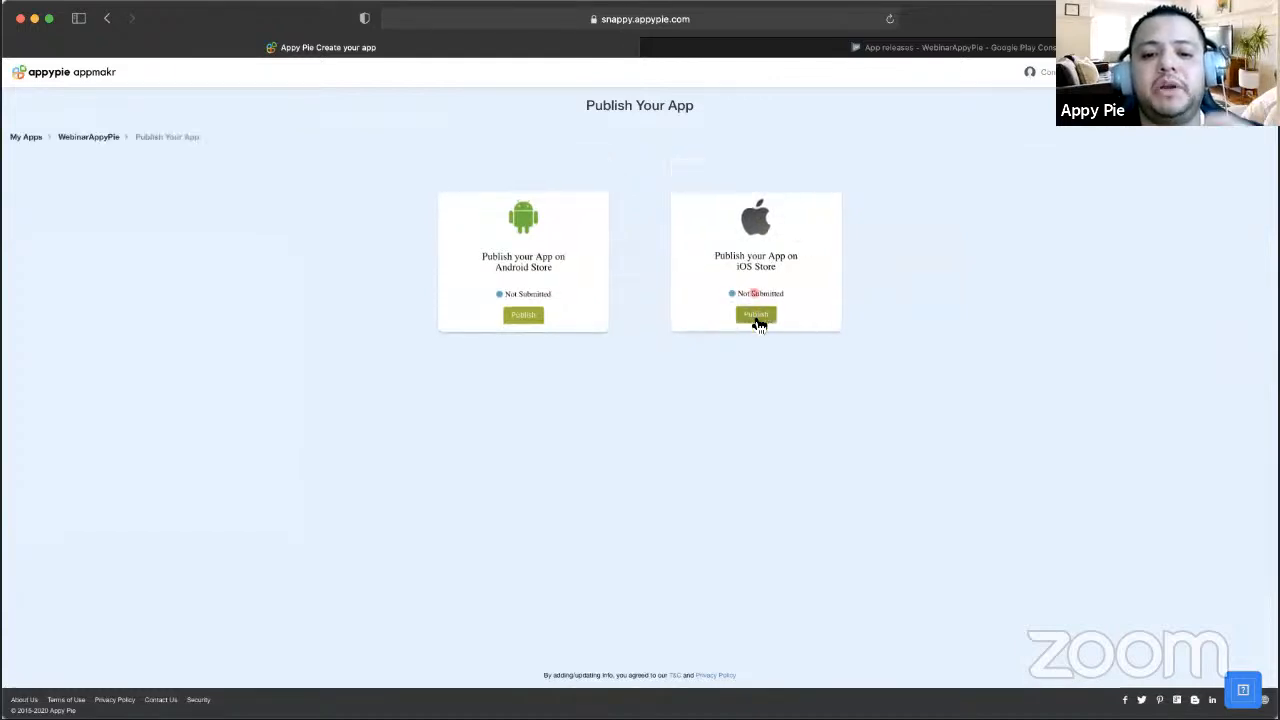
click(756, 318)
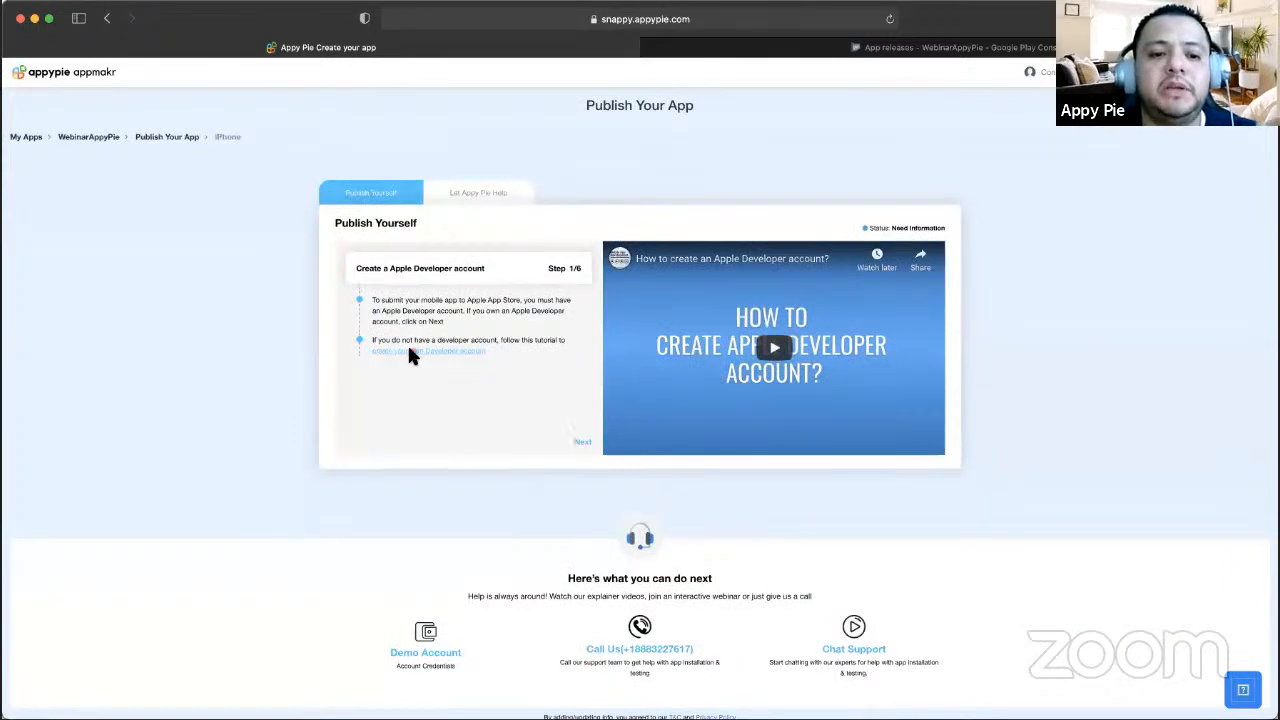
click(585, 444)
click(585, 444)
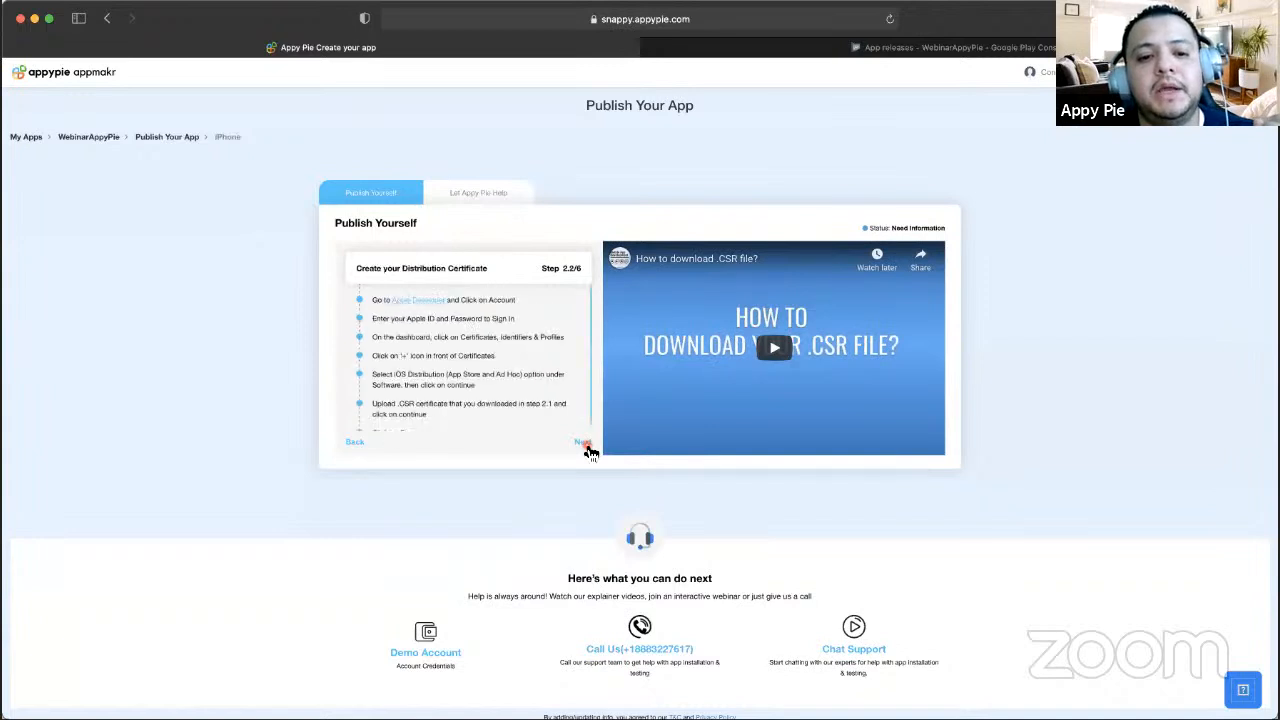
click(585, 444)
click(585, 444)
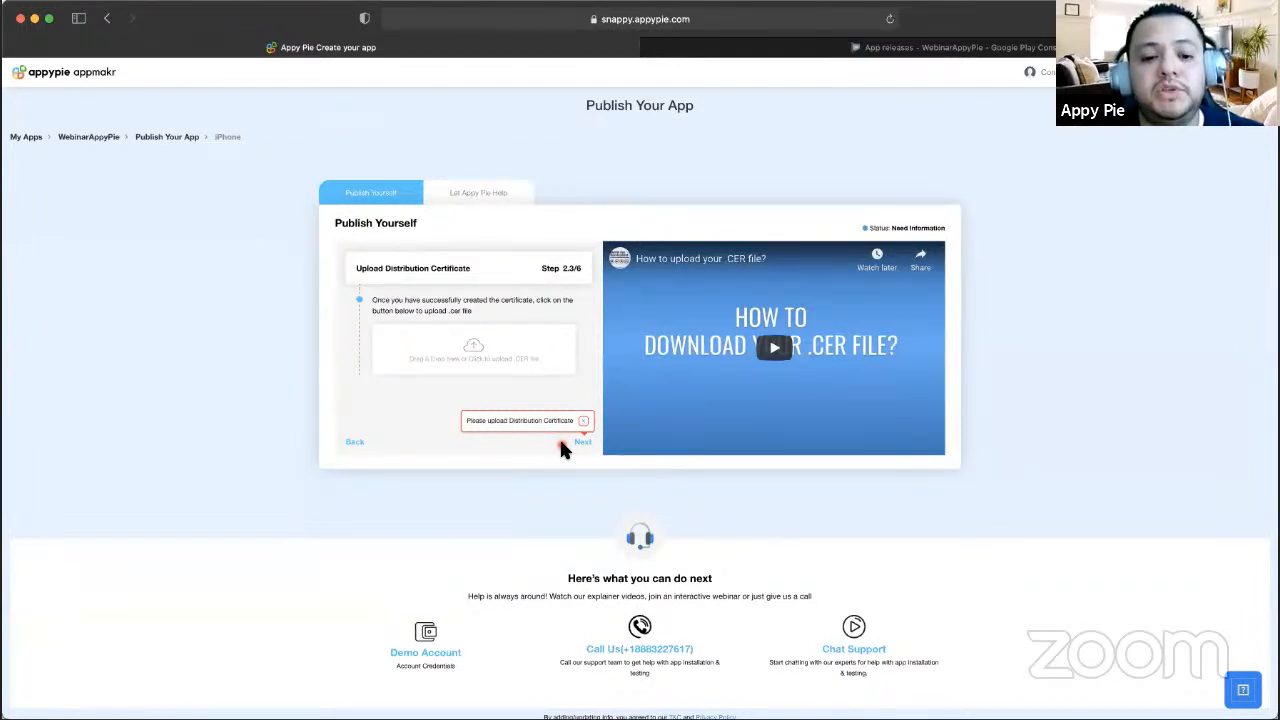
click(585, 422)
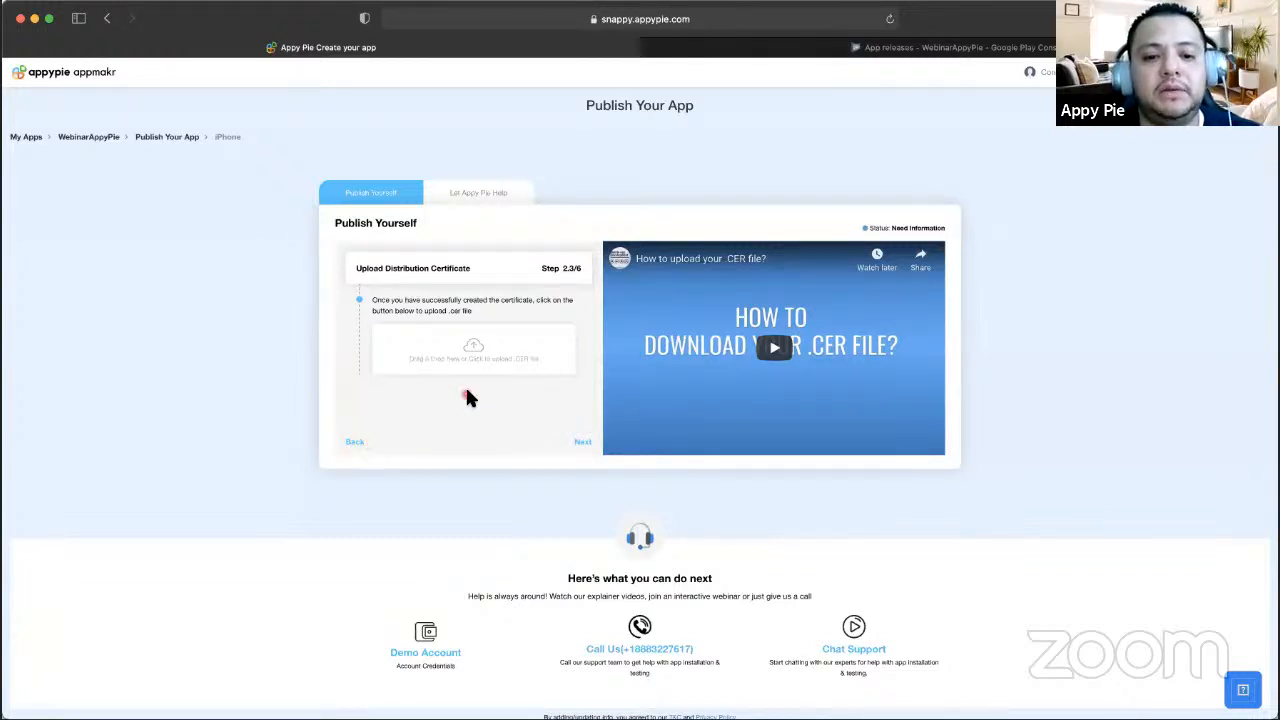
click(357, 443)
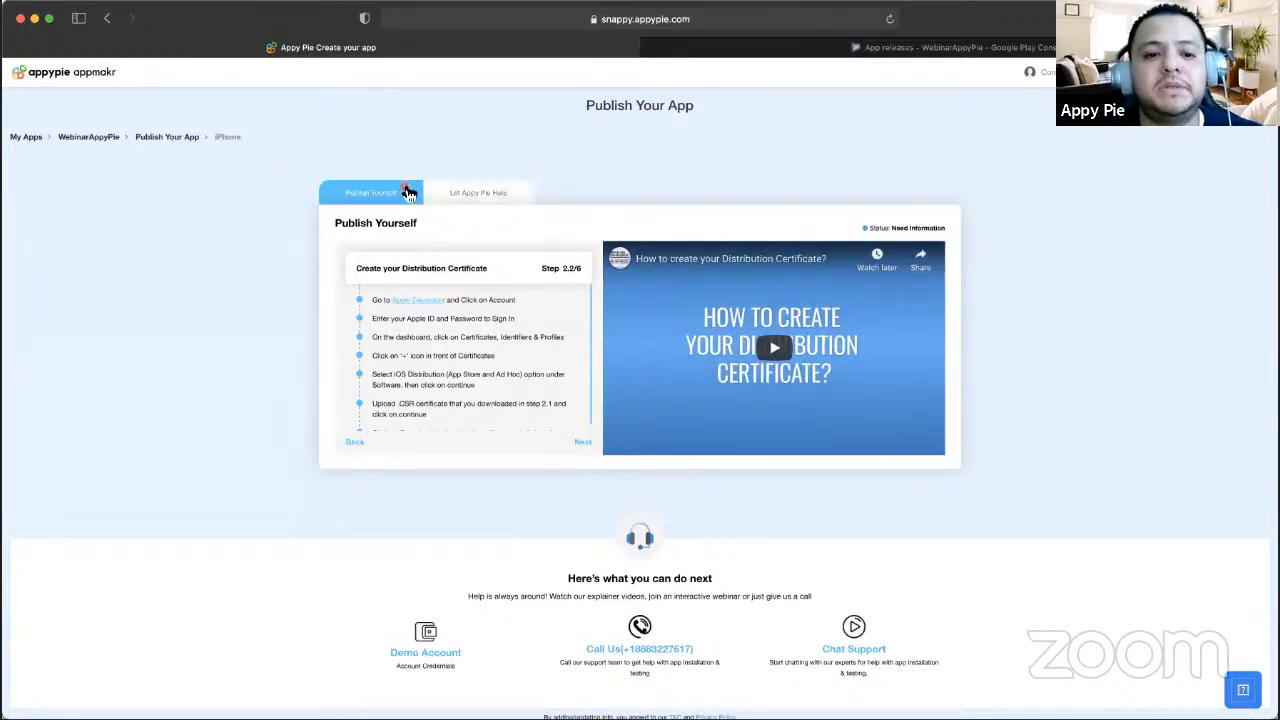
- Switch to Let Appy Pie Help, reach App Details, then return to the store choice
click(476, 191)
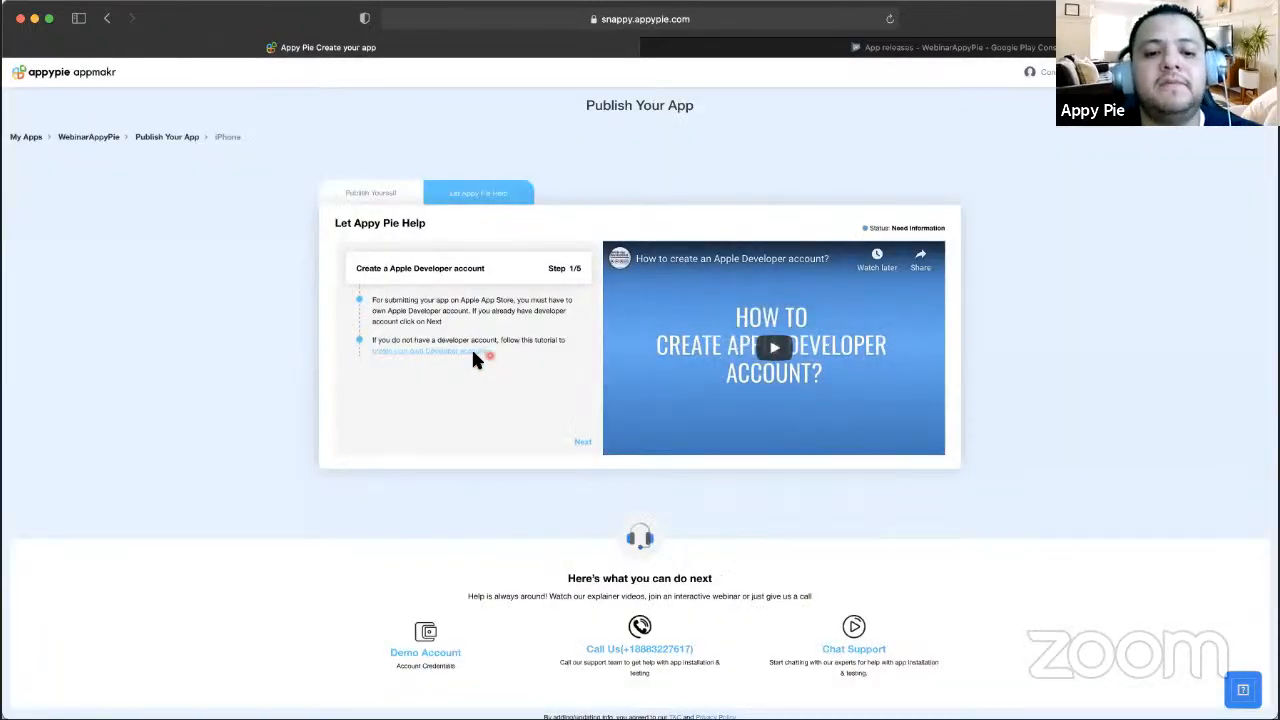
click(584, 443)
scroll(523, 380, down, 2)
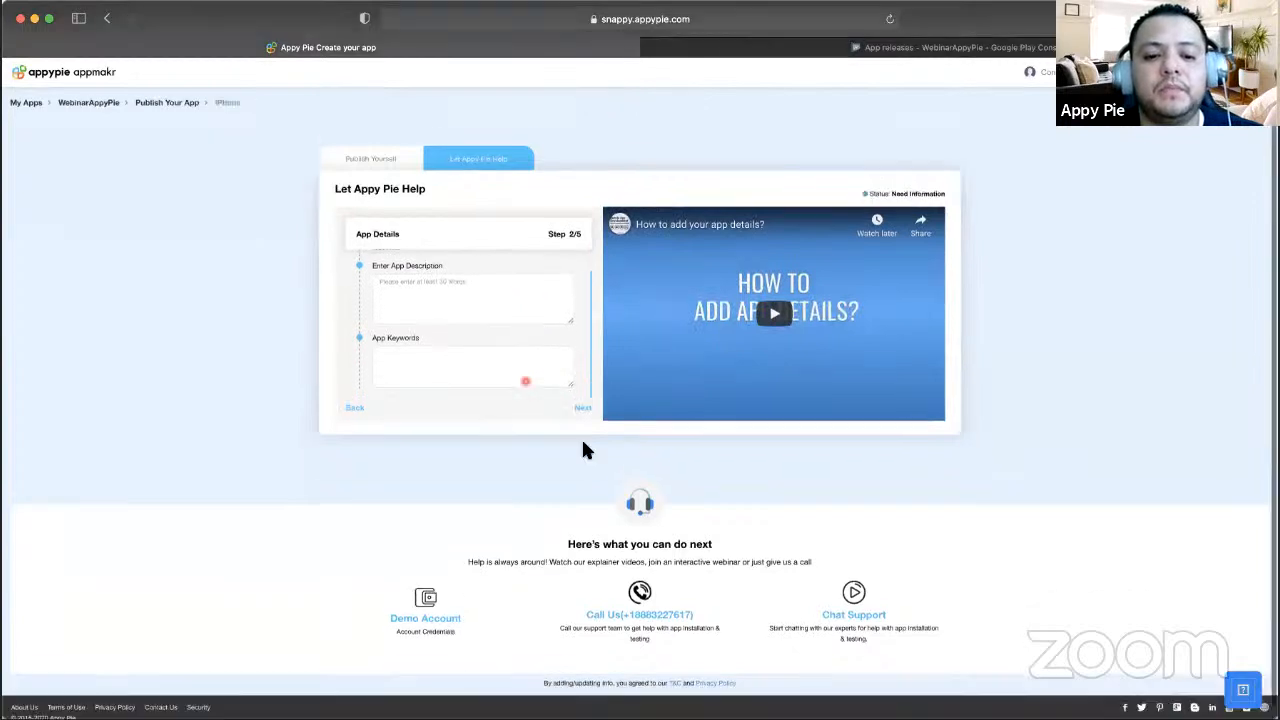
click(586, 398)
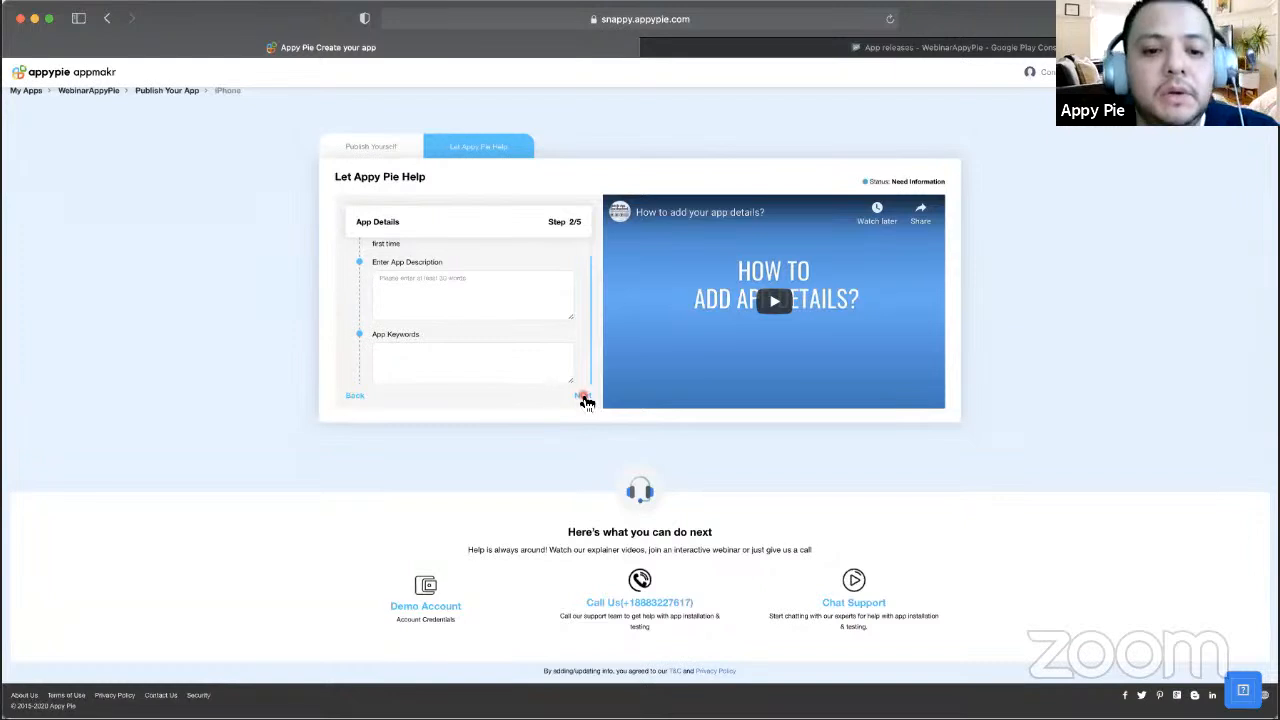
scroll(540, 258, up, 3)
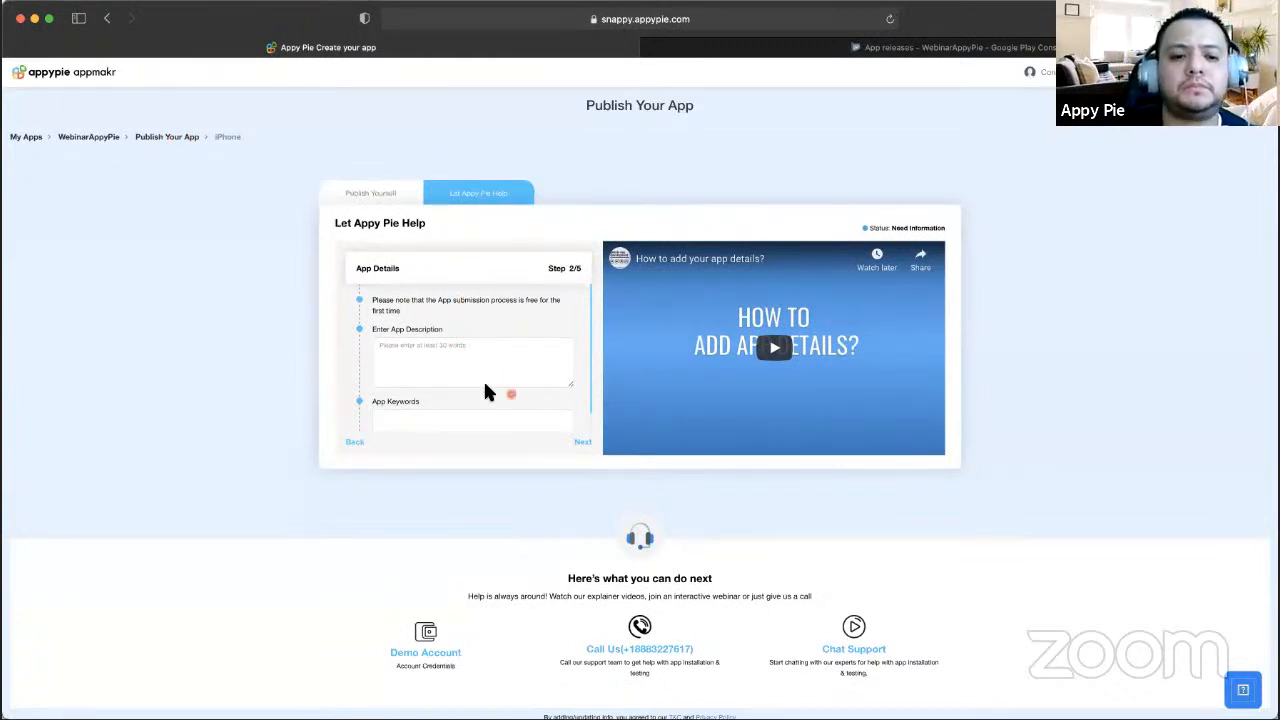
click(174, 140)
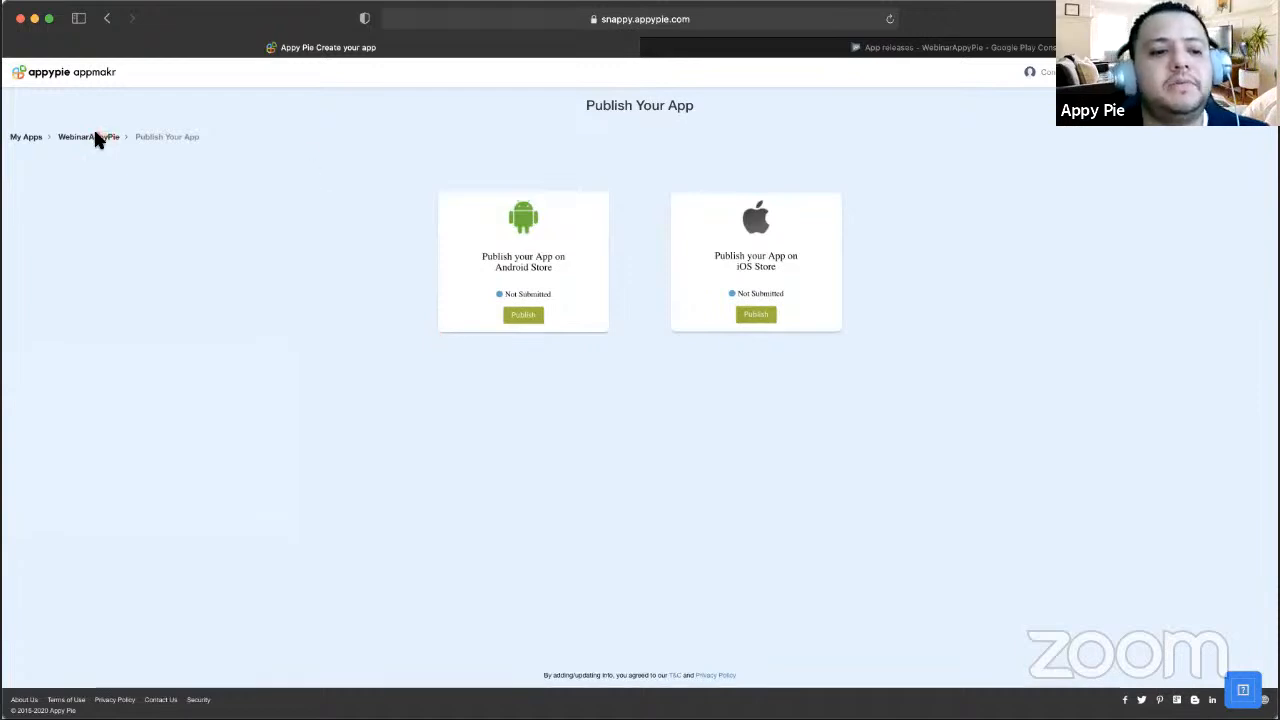
- Open the App Marketing page from the WebinarAppyPie dashboard
click(97, 140)
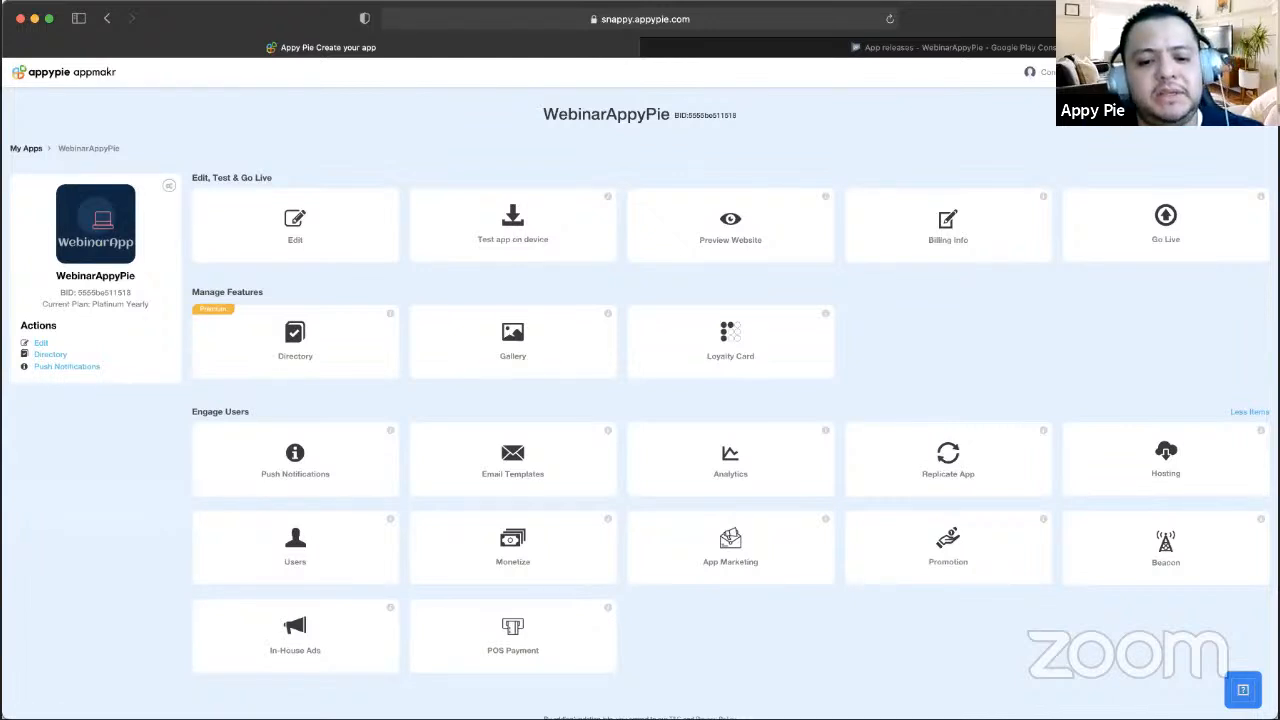
click(717, 575)
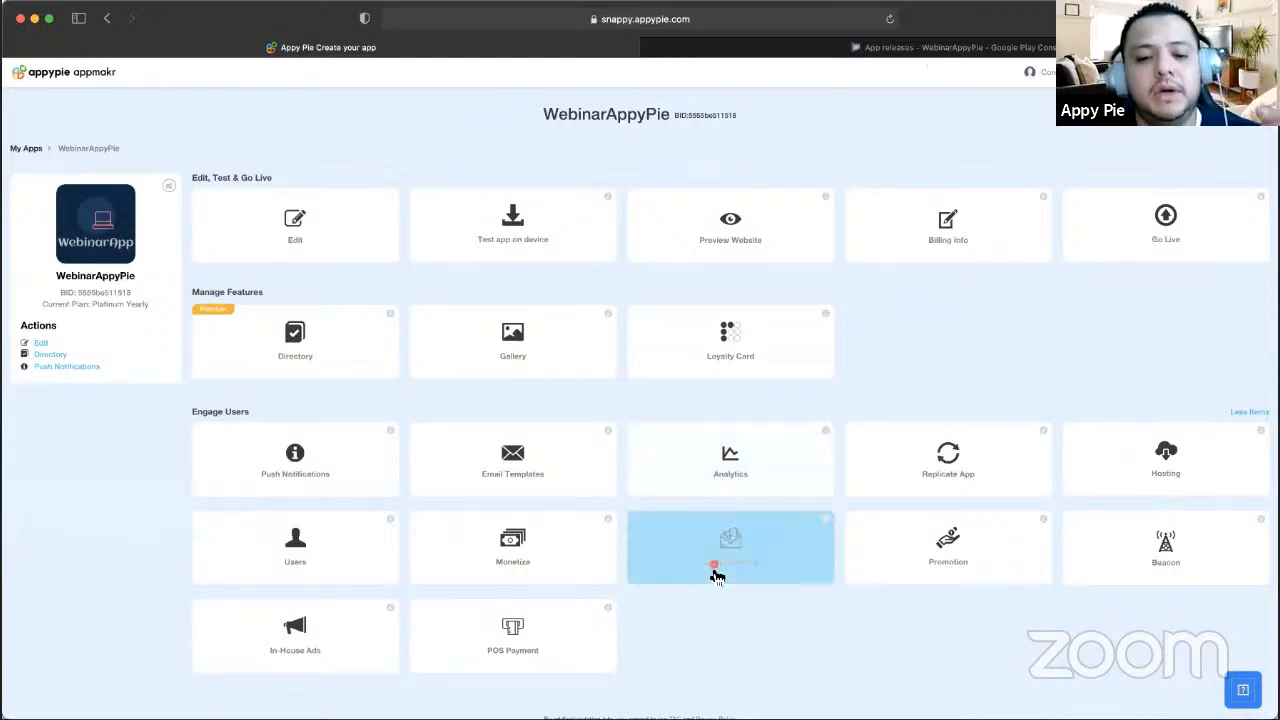
click(775, 563)
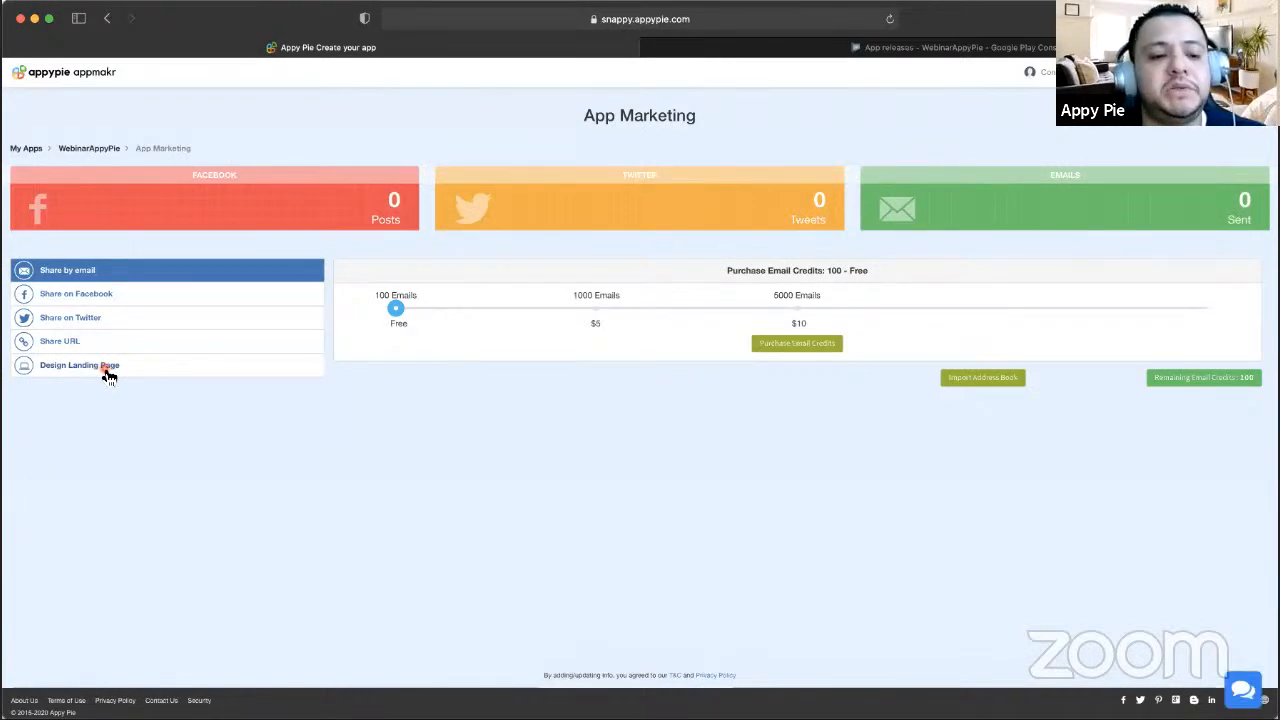
- Open Design Landing Page and look over the Arree Delivery landing page form
click(106, 369)
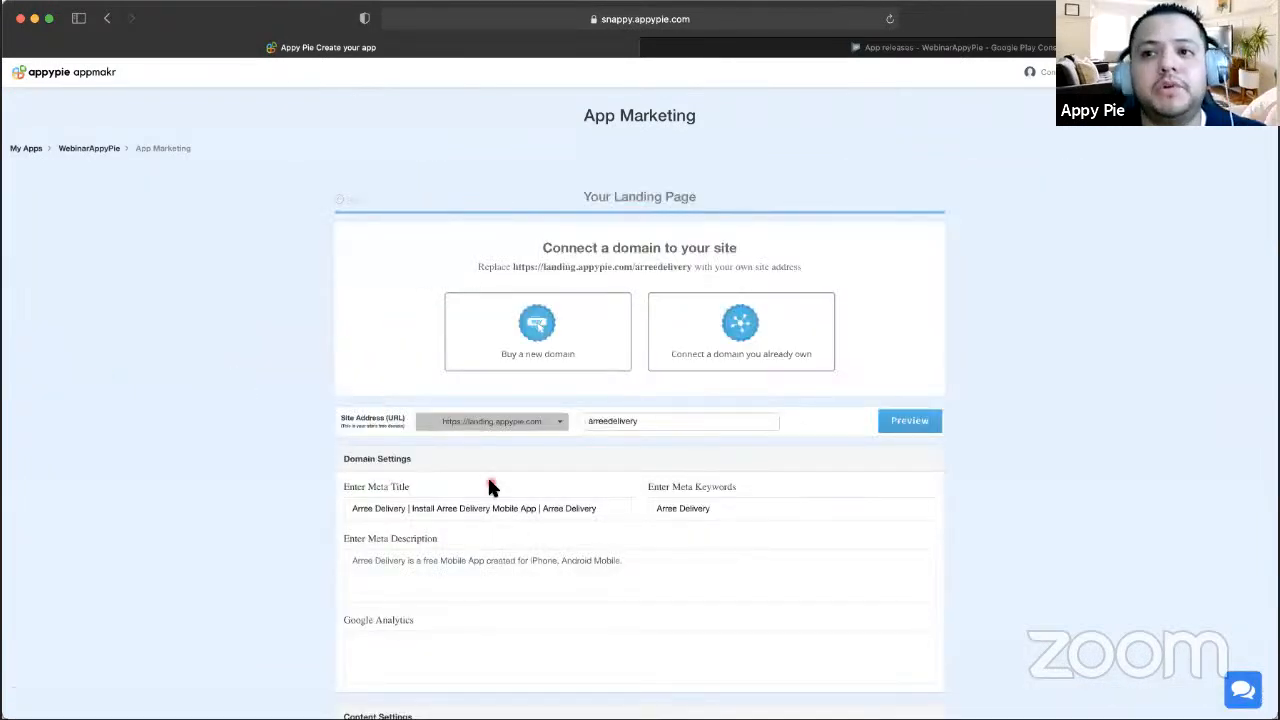
scroll(489, 487, down, 10)
scroll(489, 487, up, 10)
scroll(489, 487, down, 10)
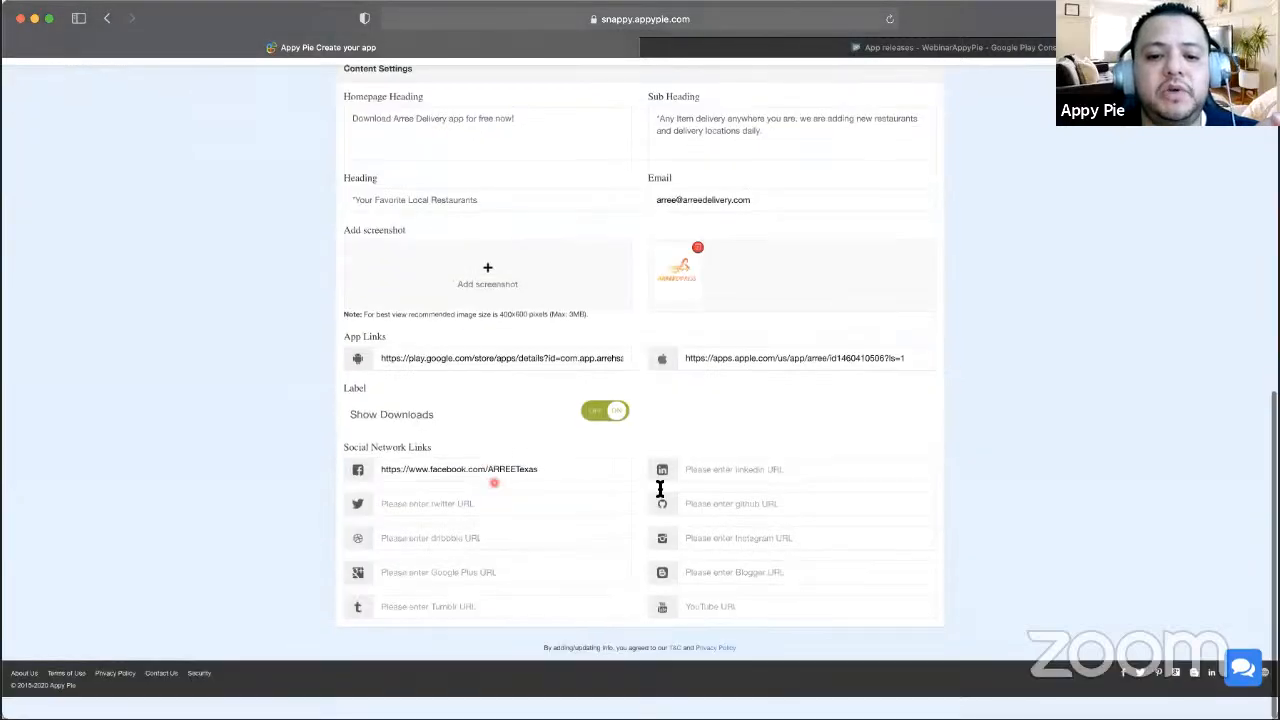
scroll(659, 489, up, 1)
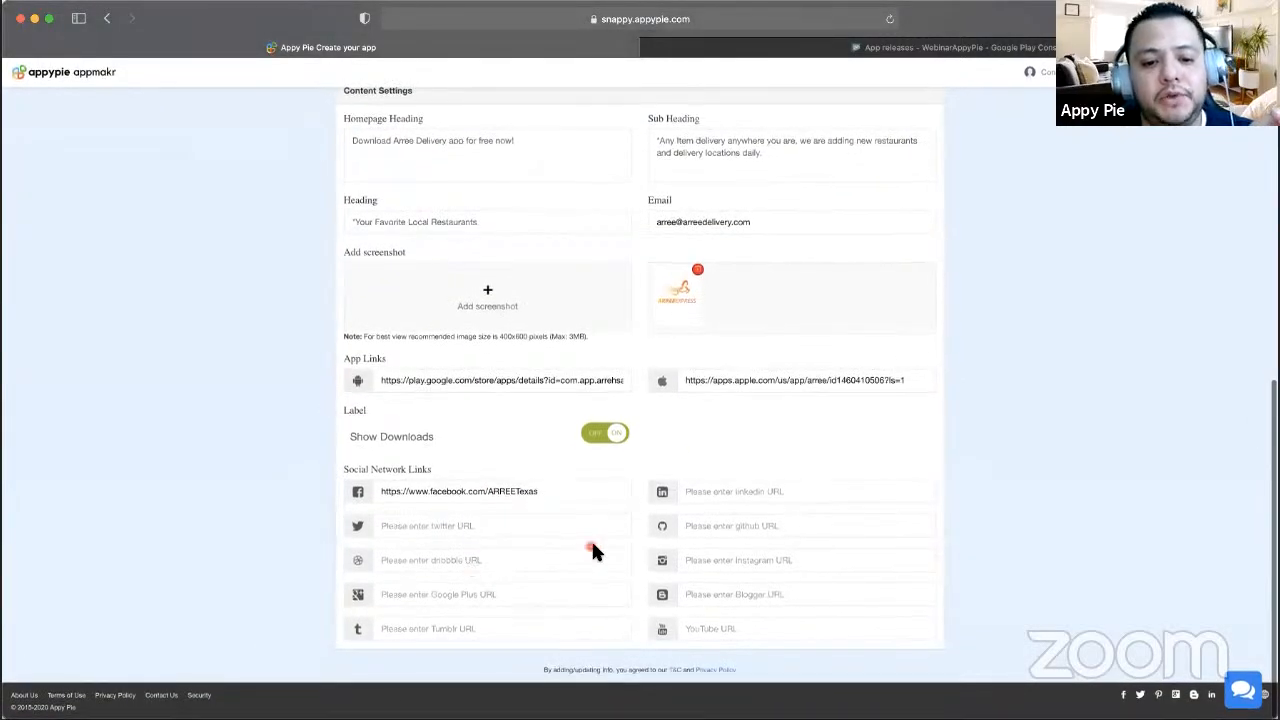
scroll(591, 549, up, 10)
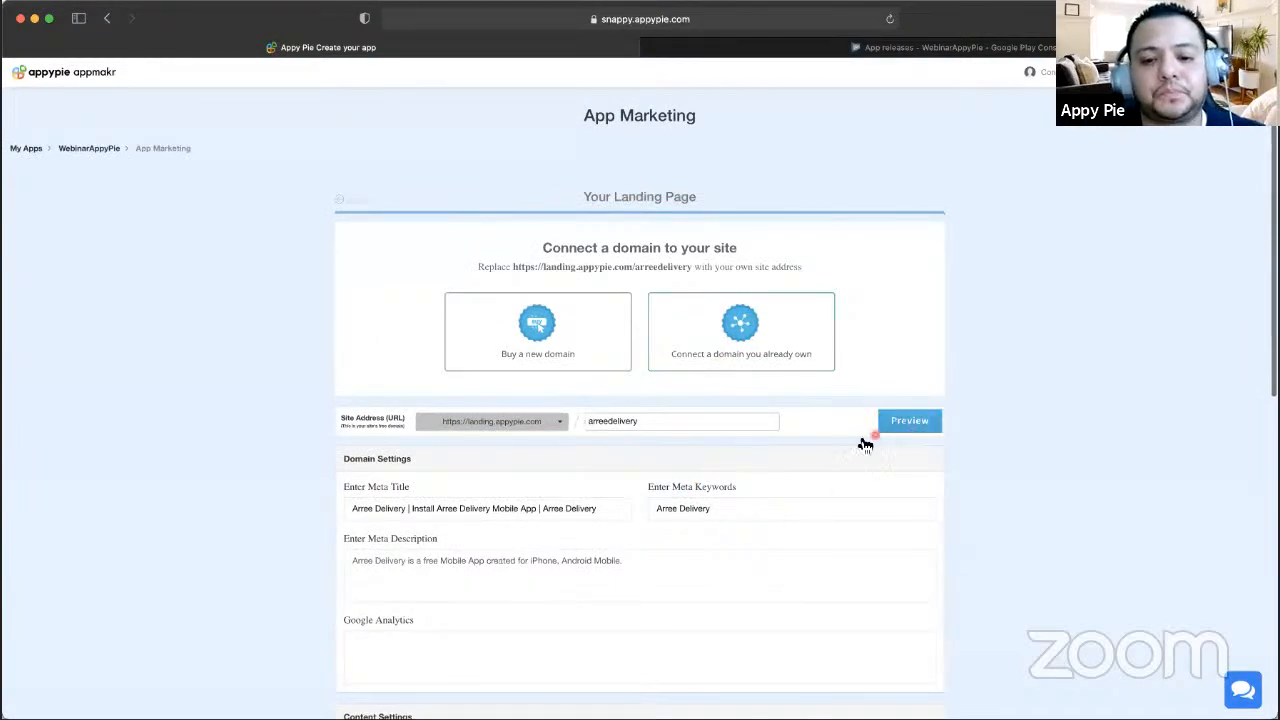
- Preview the arreedelivery landing page in a new tab, then return to its settings
click(932, 424)
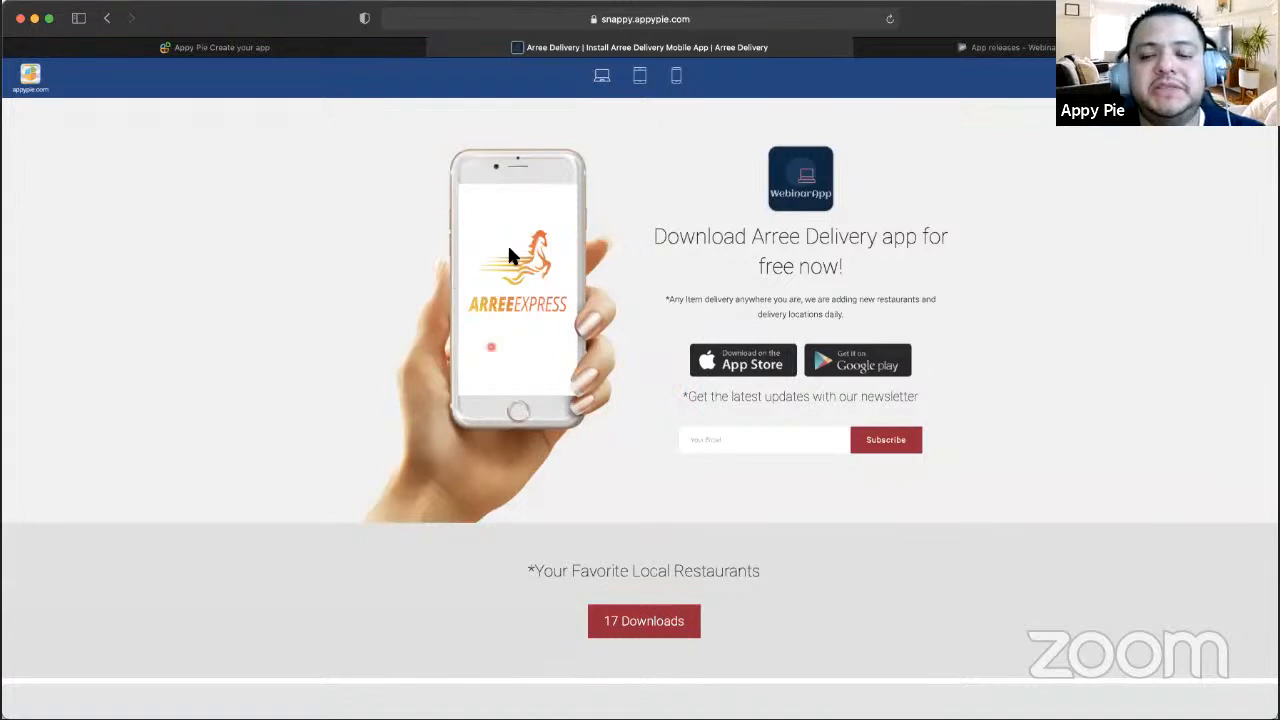
scroll(571, 328, down, 1)
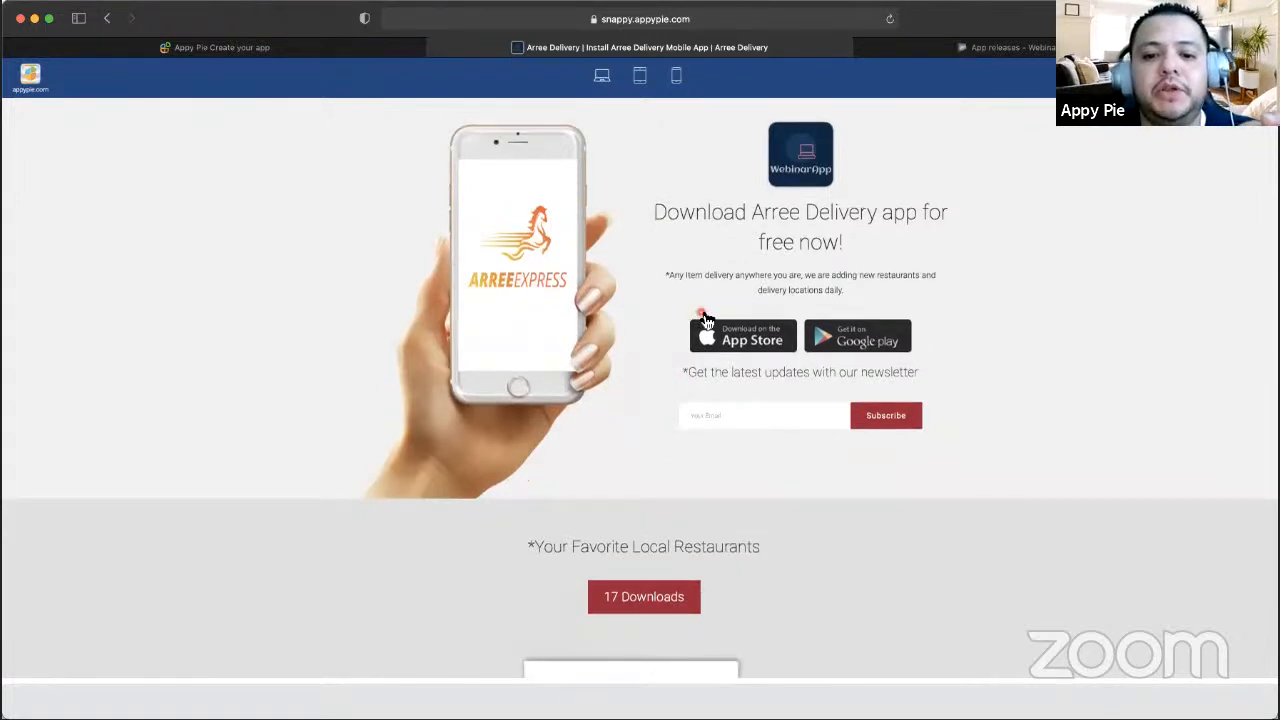
scroll(766, 350, up, 1)
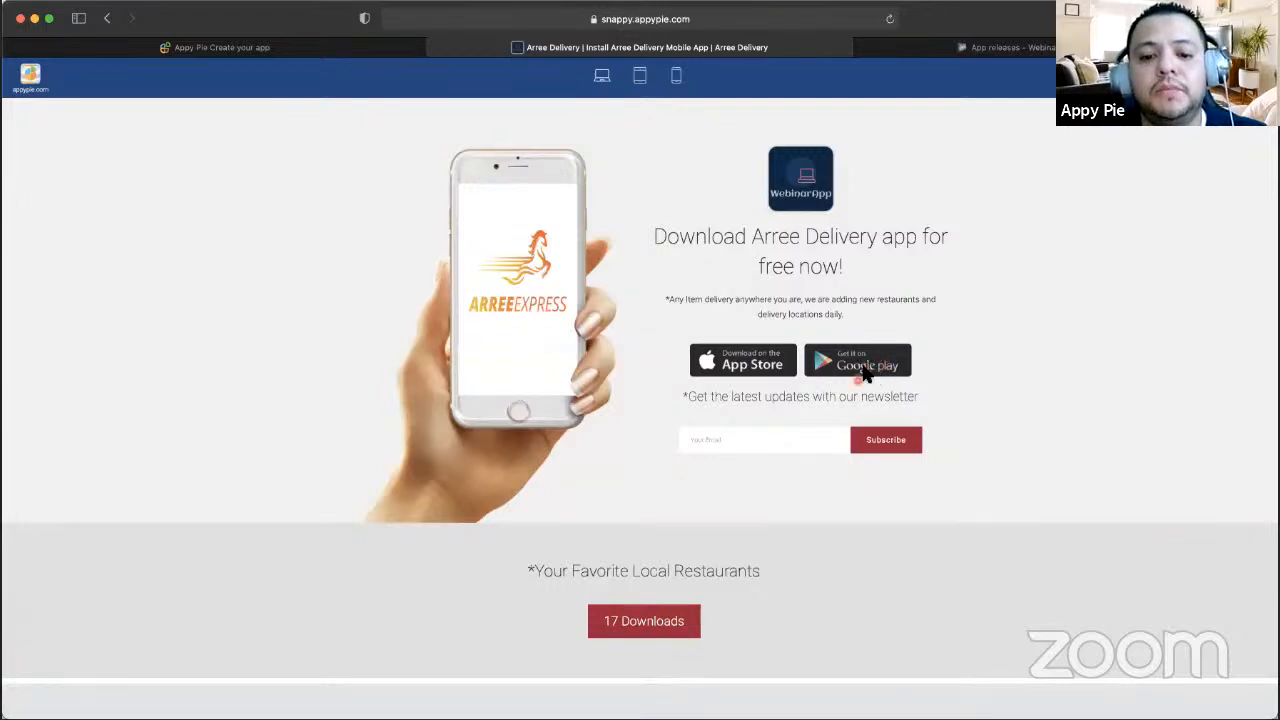
scroll(866, 370, down, 10)
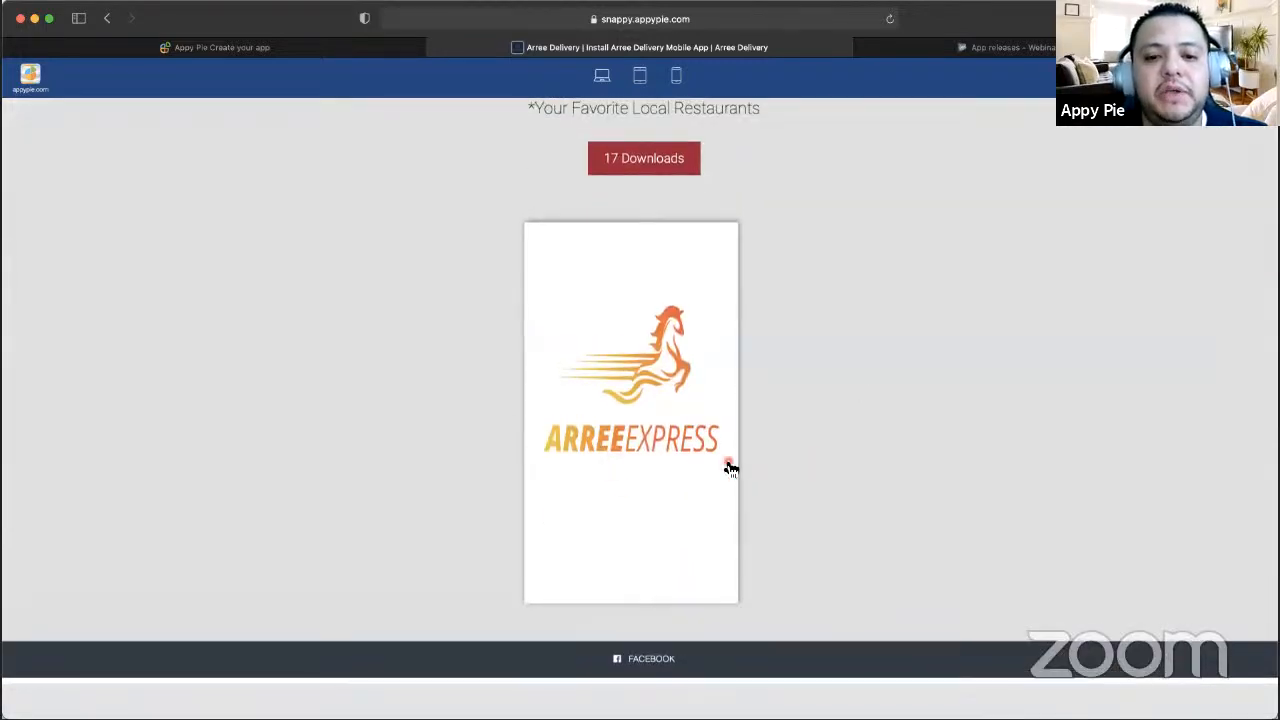
scroll(737, 386, up, 3)
scroll(500, 340, up, 6)
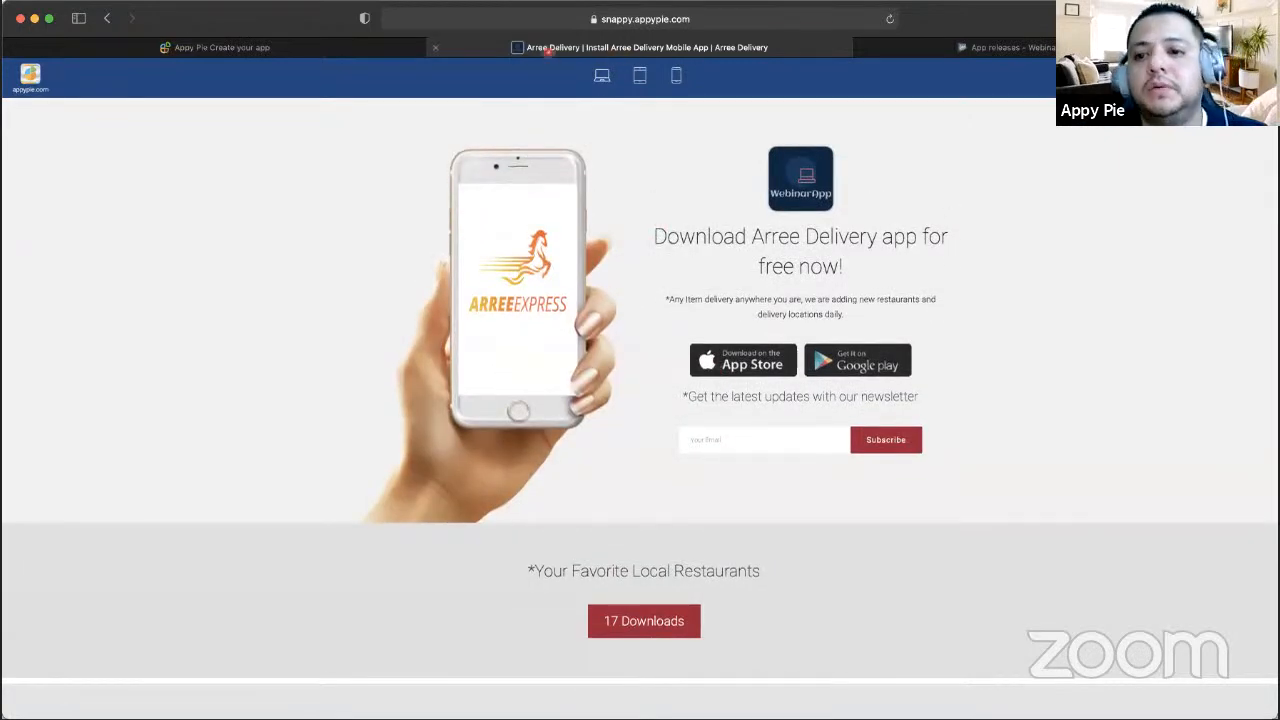
click(294, 46)
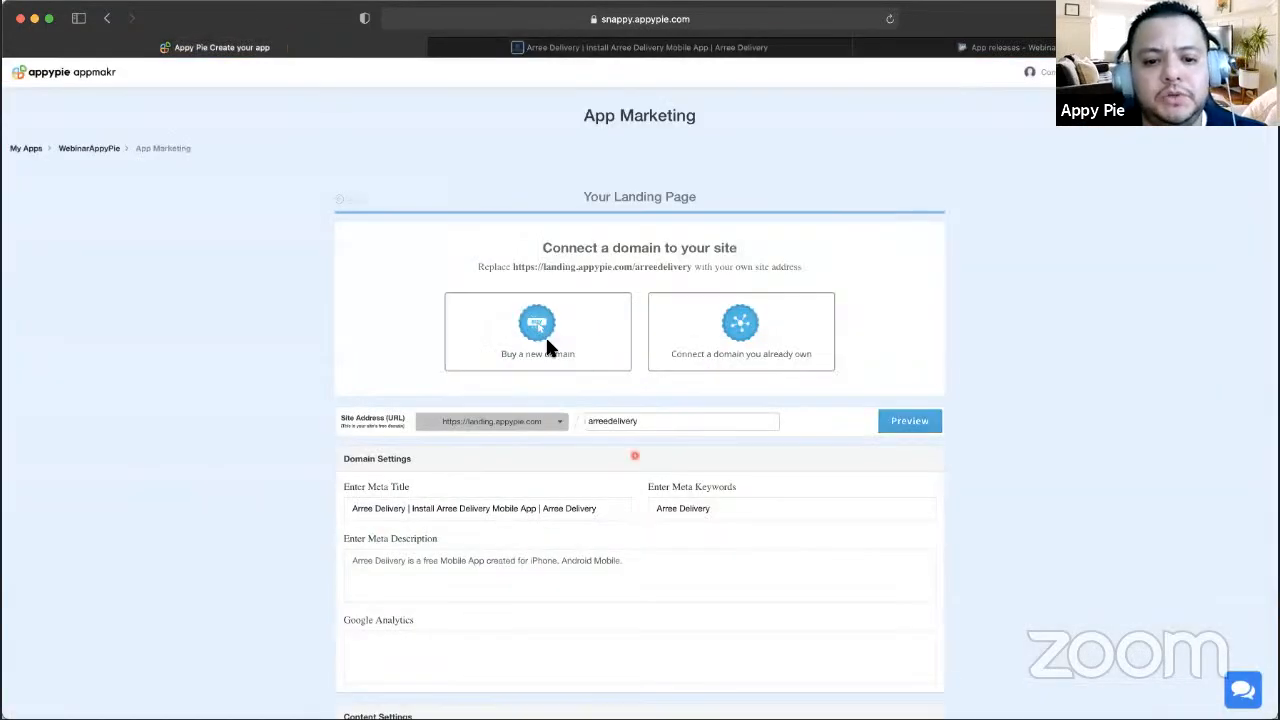
- Check the Twitter, Dribbble, Google Plus and LinkedIn fields, leaving them empty, then return to the preview
scroll(547, 380, down, 10)
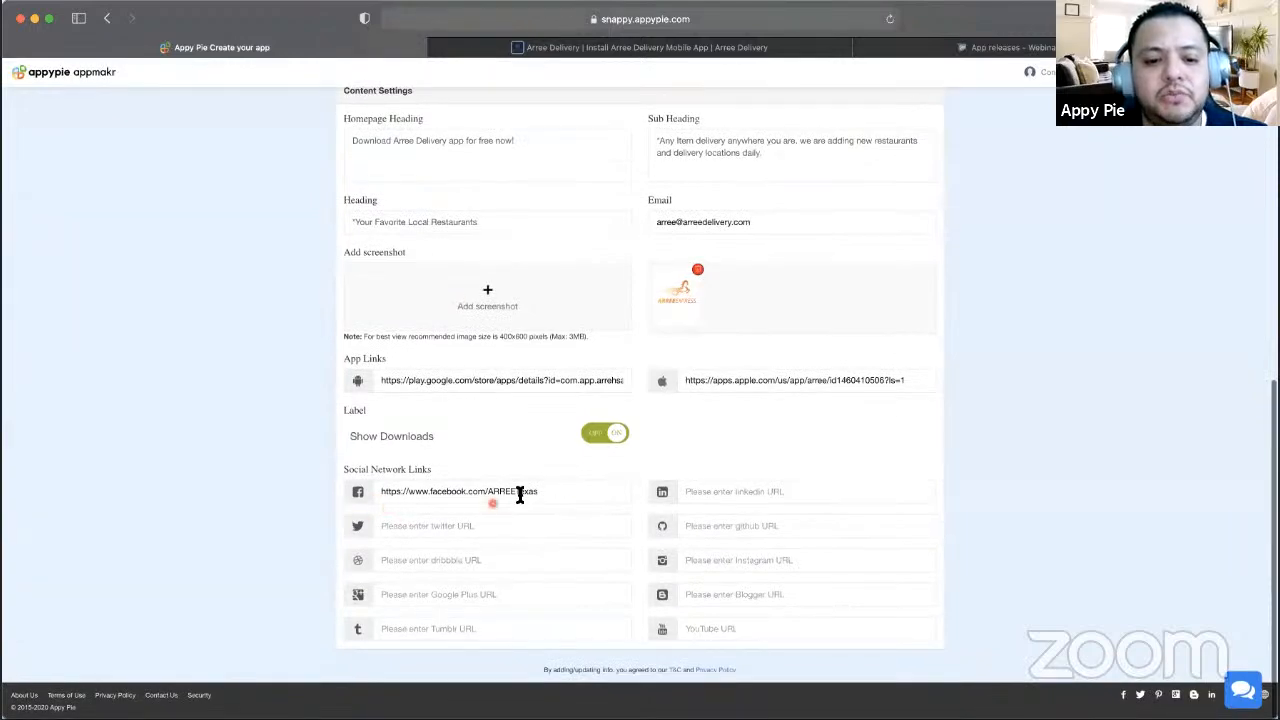
click(396, 525)
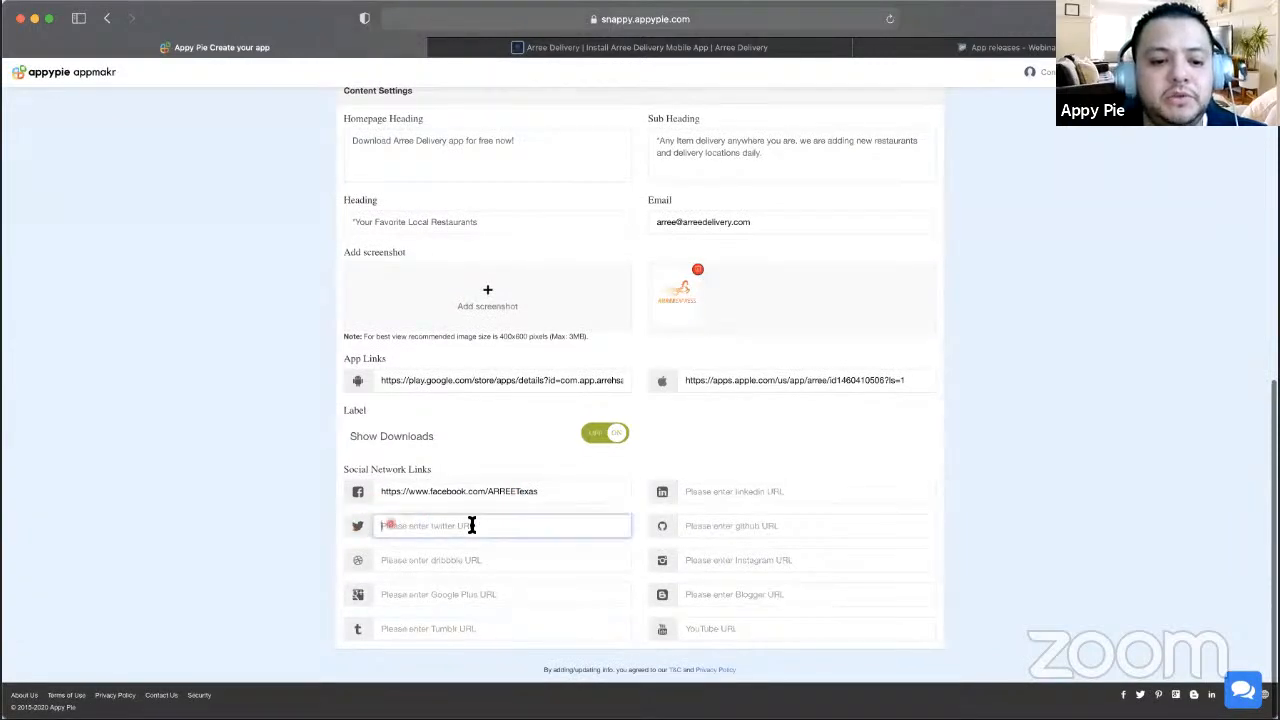
click(420, 562)
click(424, 594)
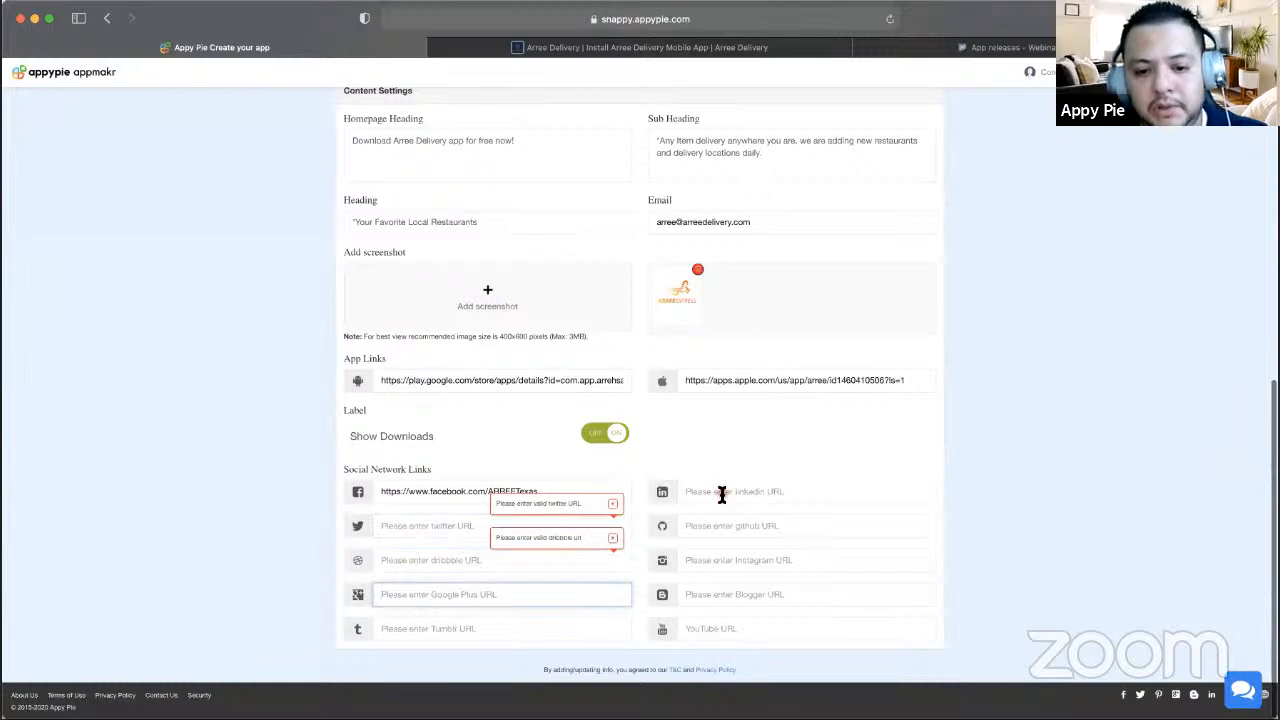
click(721, 494)
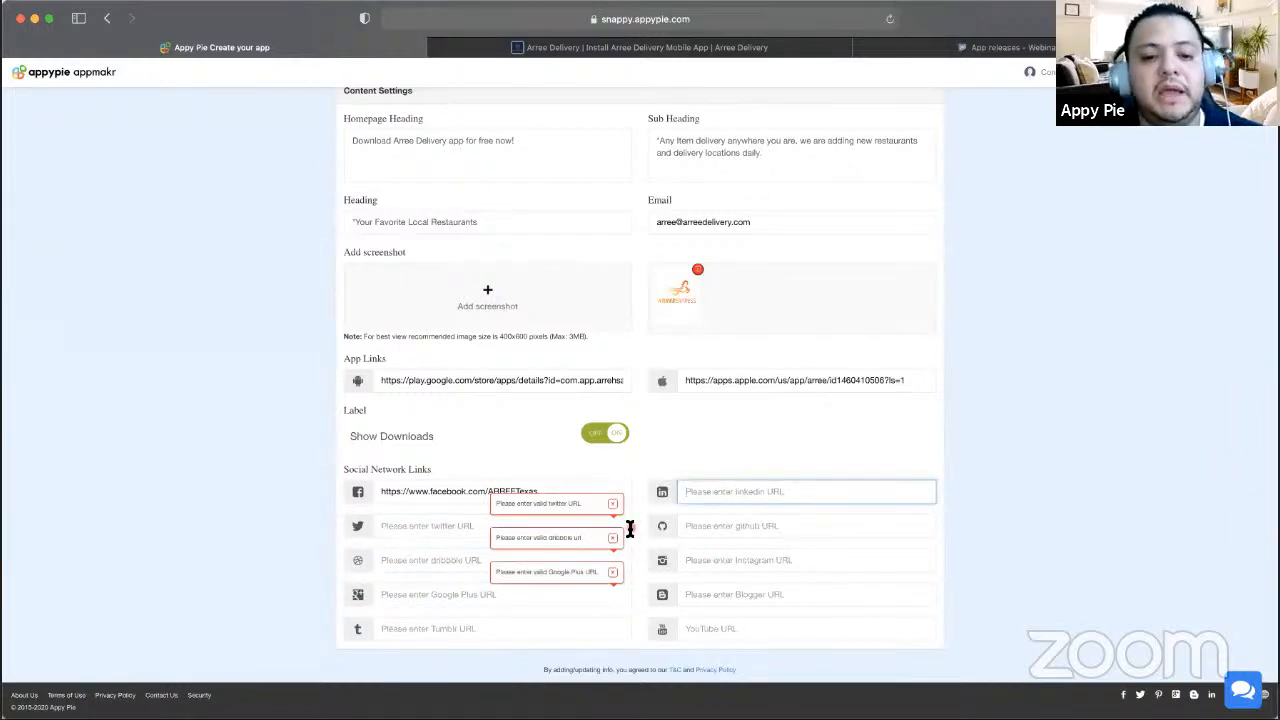
scroll(629, 528, up, 4)
click(716, 48)
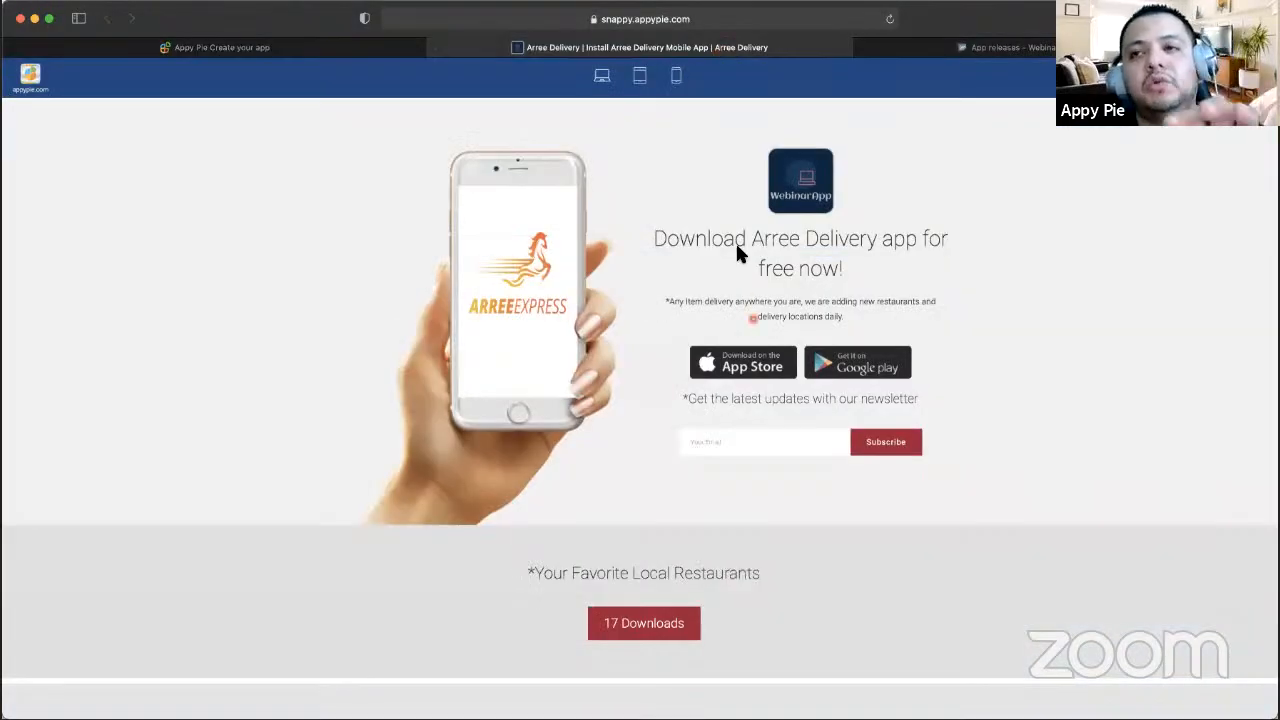
- Switch back to the landing page settings and select the site address text
scroll(746, 449, down, 5)
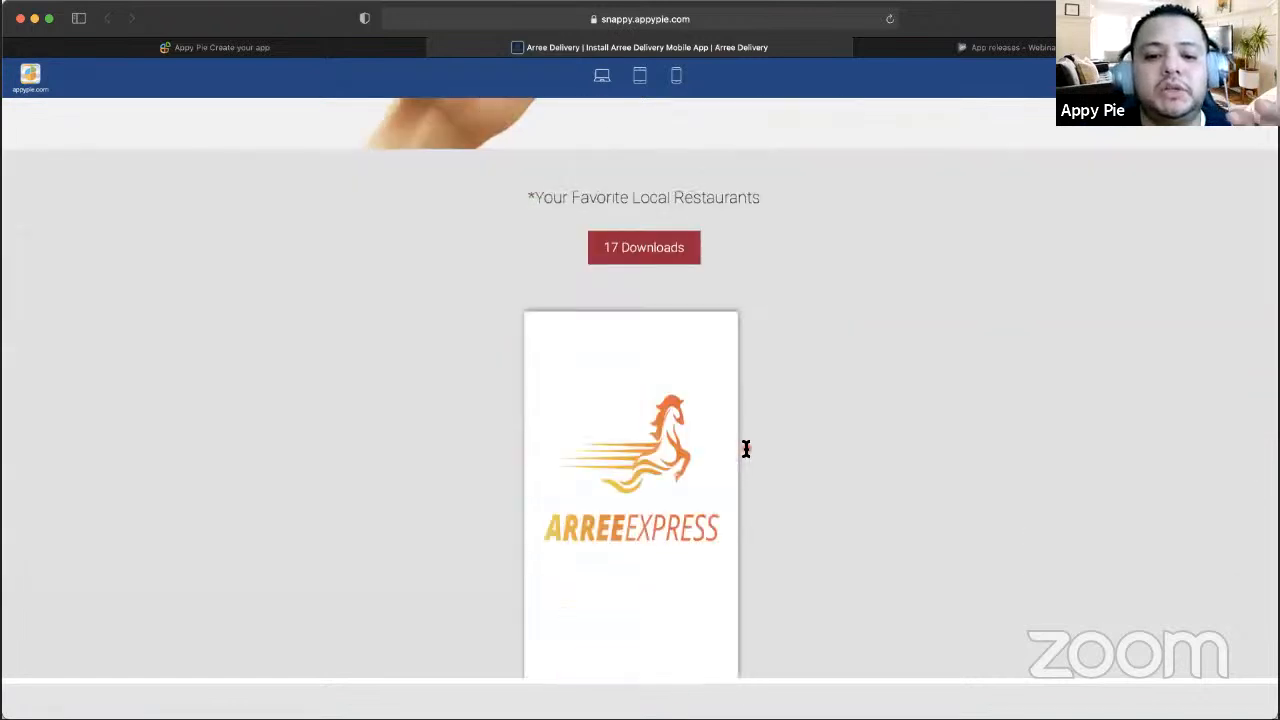
scroll(746, 449, up, 5)
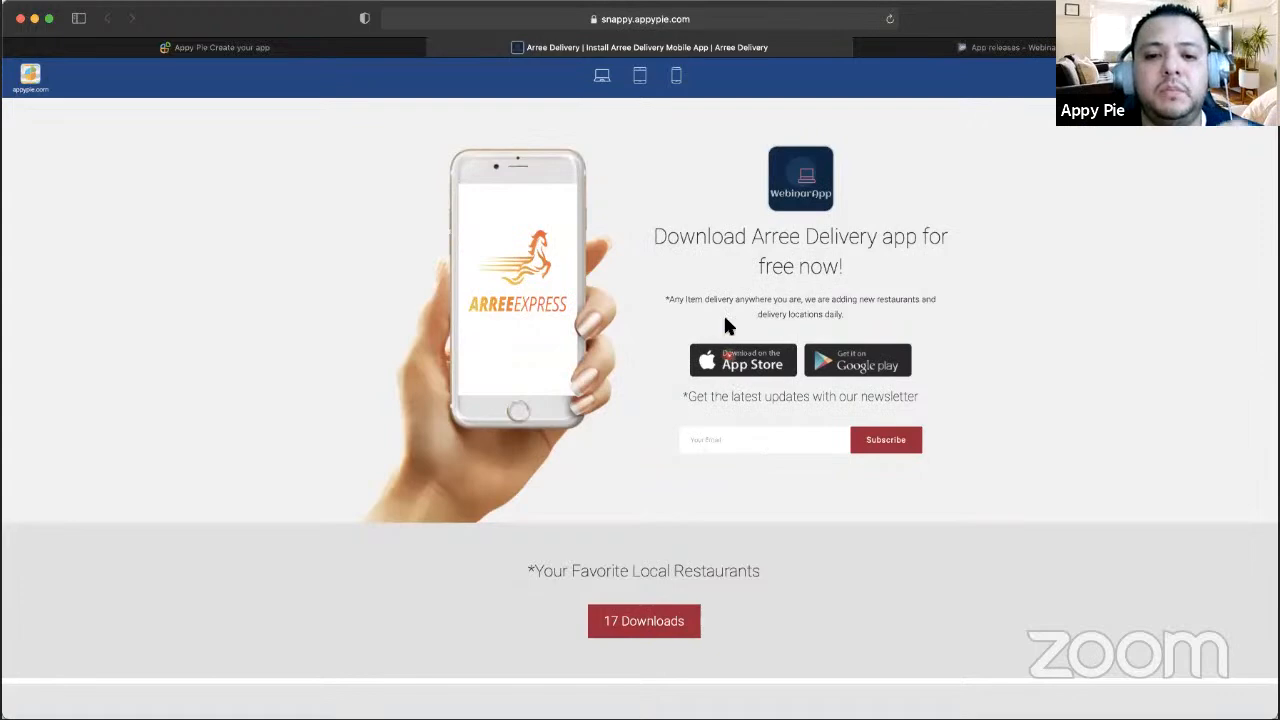
click(376, 50)
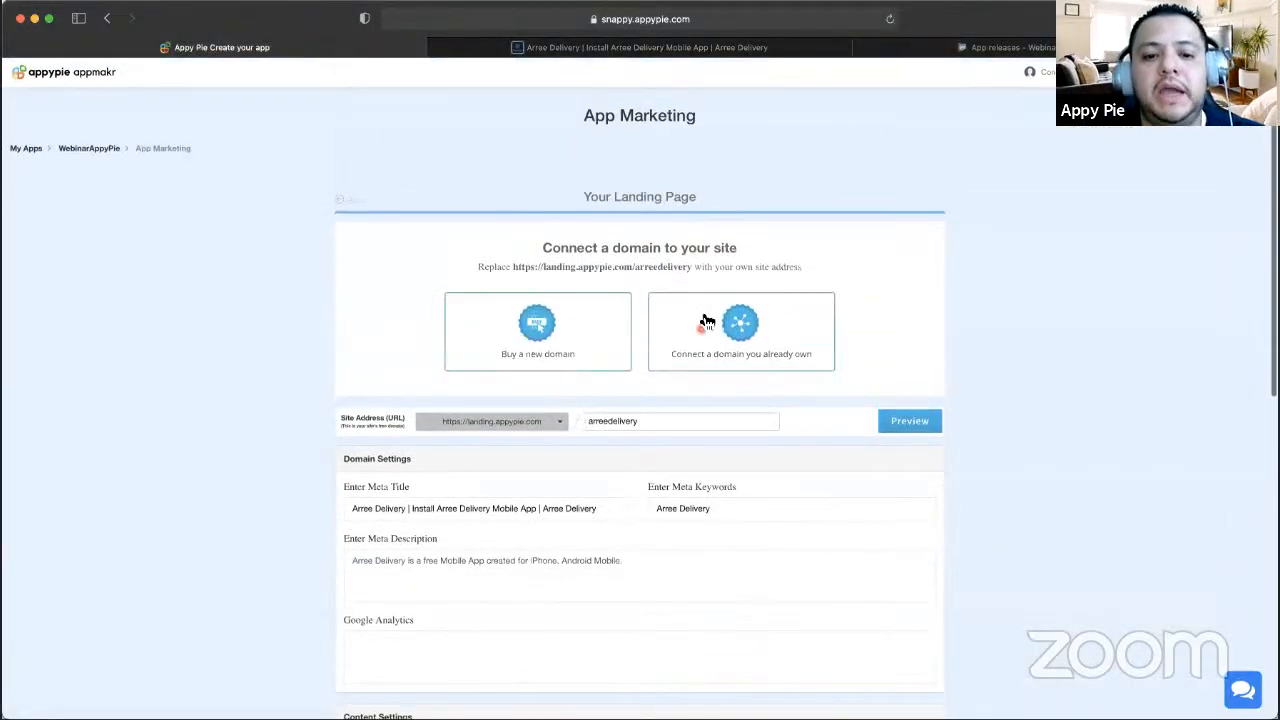
click(722, 48)
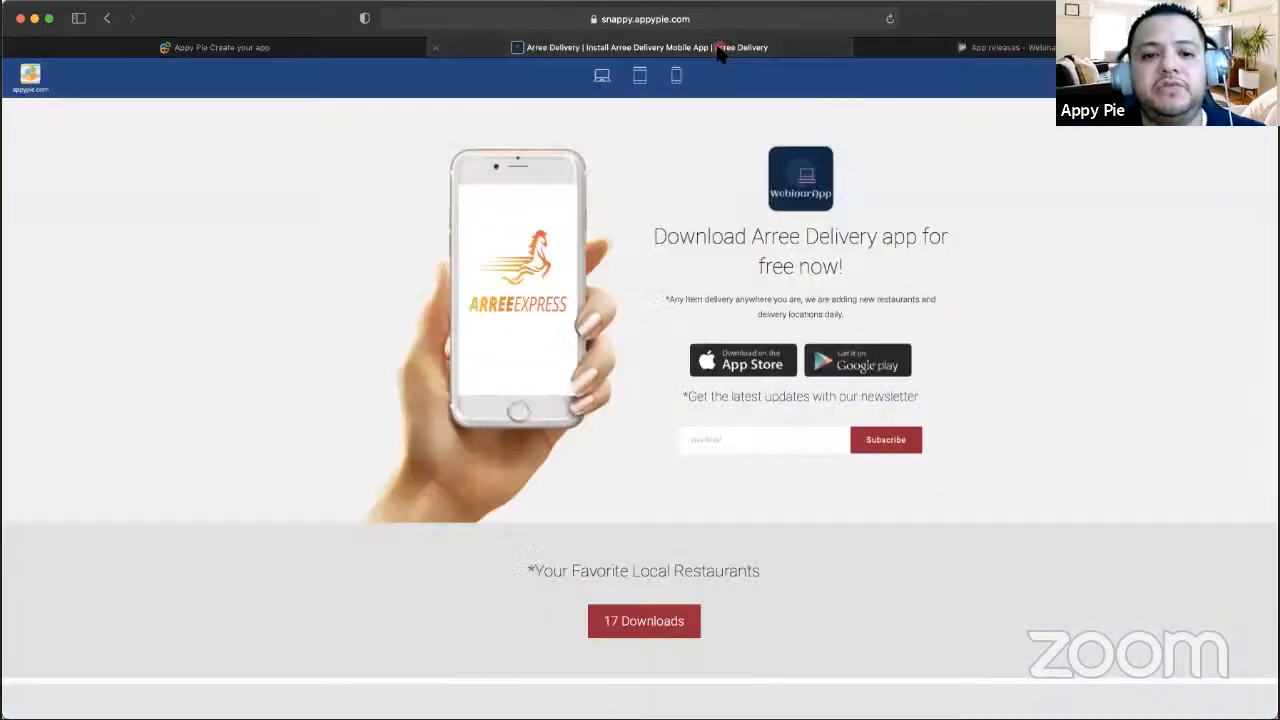
click(338, 50)
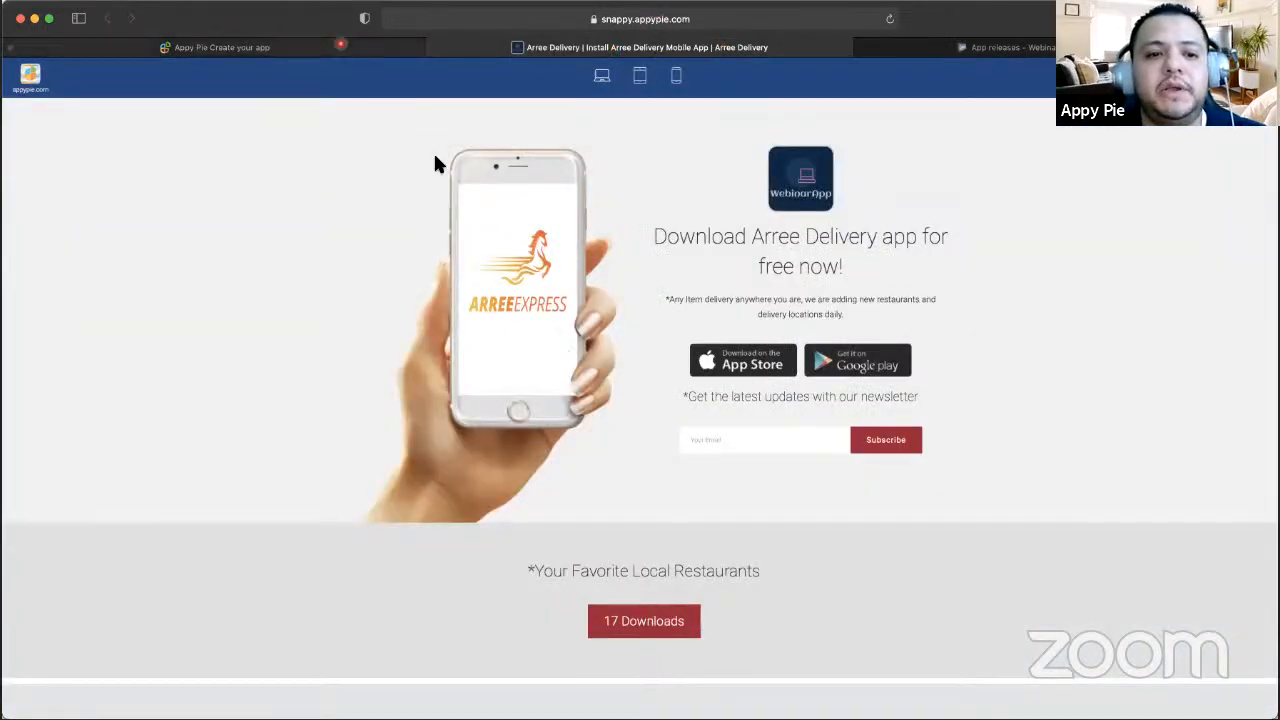
drag(508, 266, 694, 274)
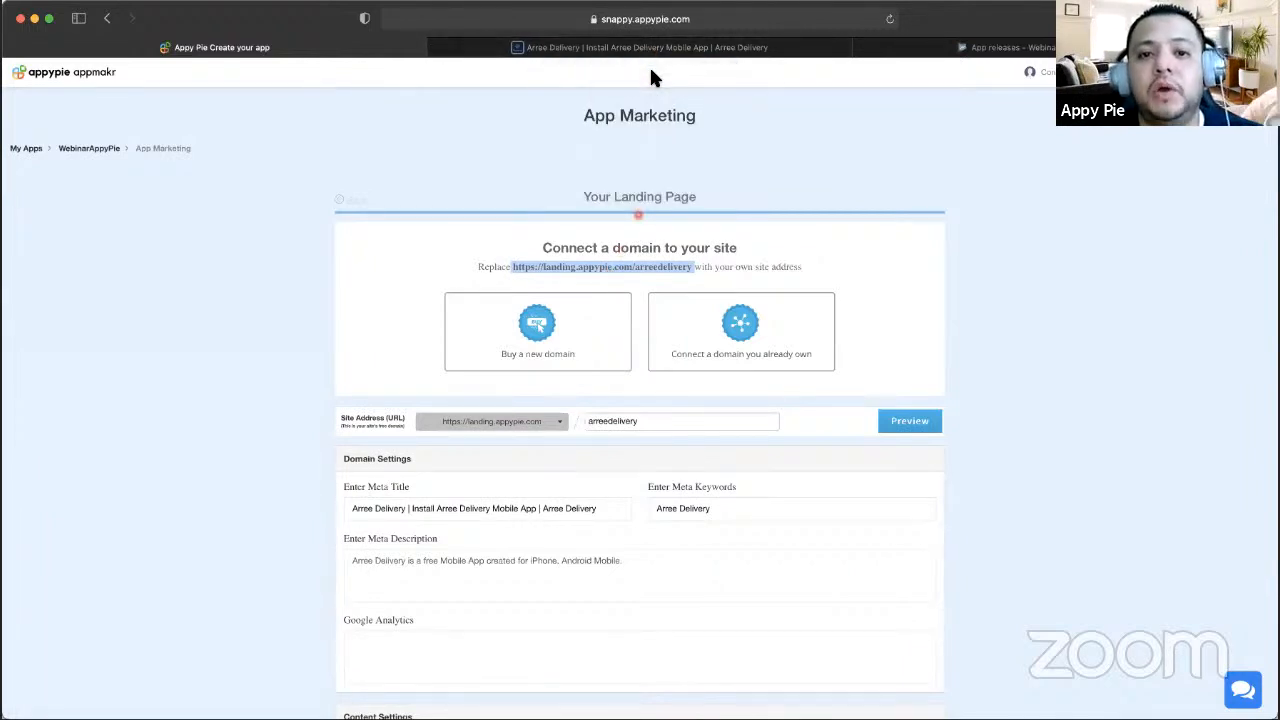
- View the Arree Delivery landing page in desktop preview down to the 17 Downloads section
click(690, 47)
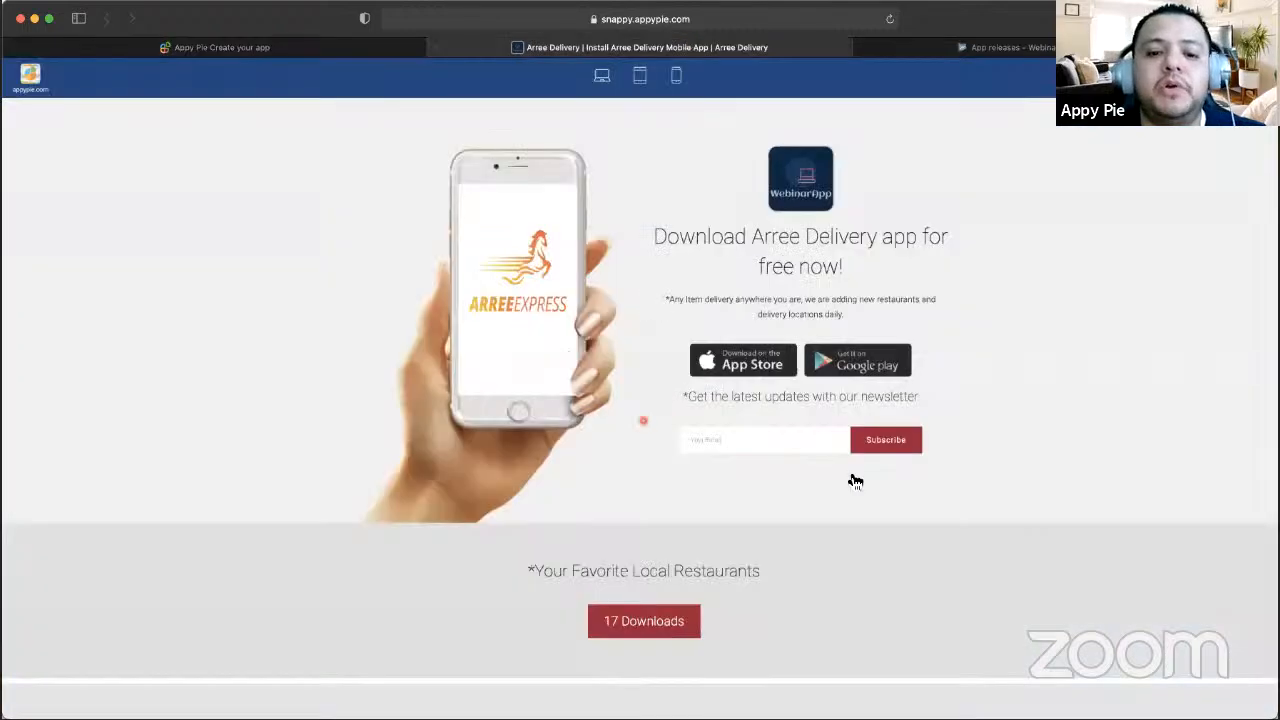
scroll(599, 493, down, 5)
scroll(762, 400, up, 5)
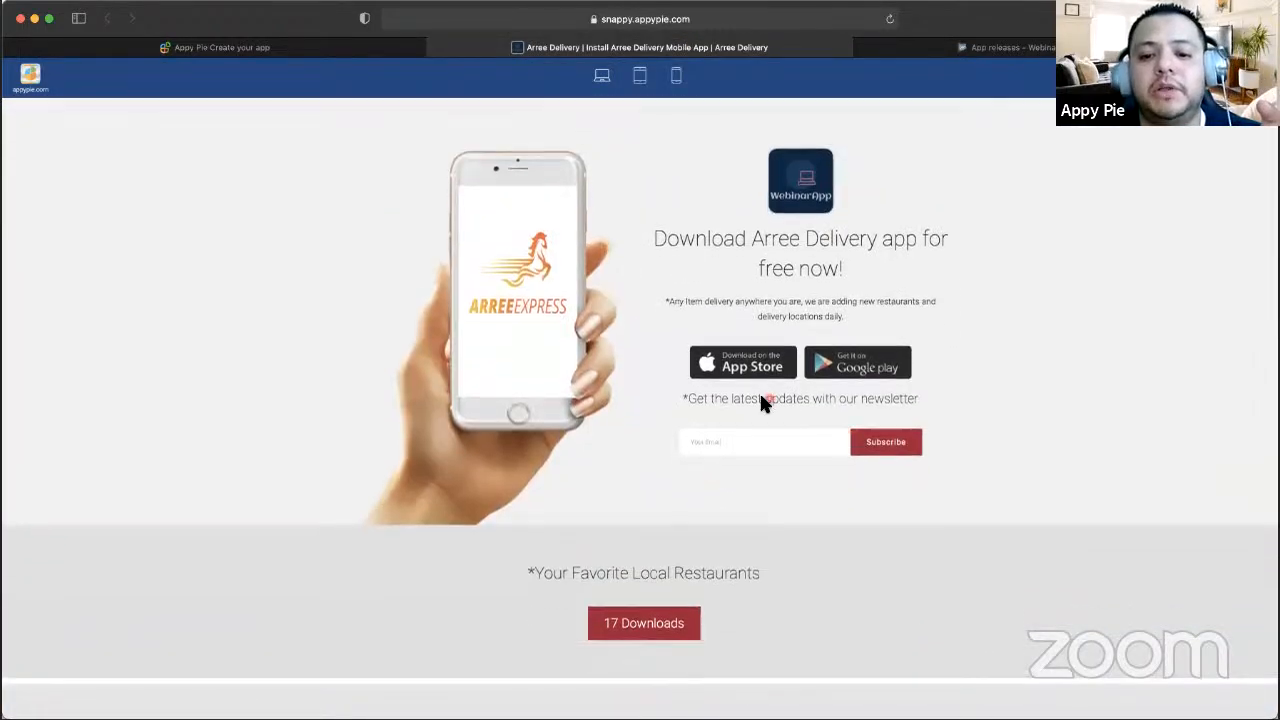
scroll(609, 540, down, 3)
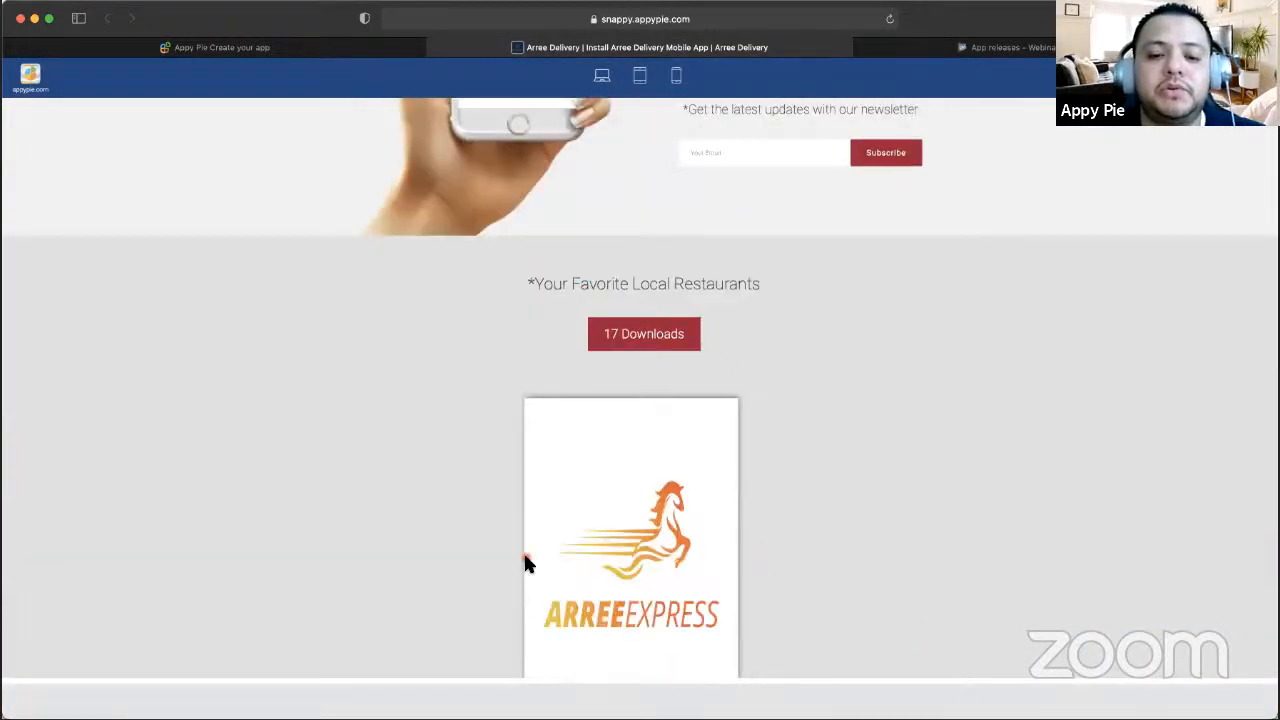
scroll(575, 365, up, 3)
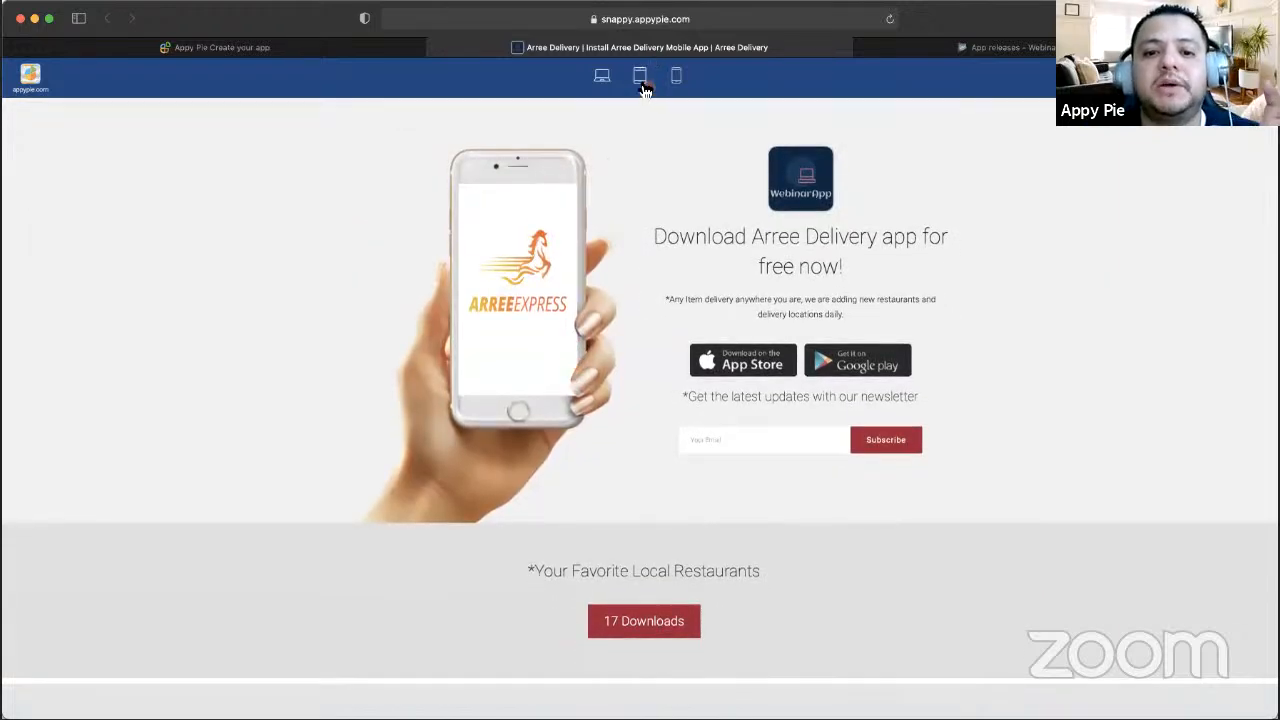
- Preview the Arree Delivery landing page at tablet size and then at phone size
click(643, 84)
scroll(674, 397, down, 5)
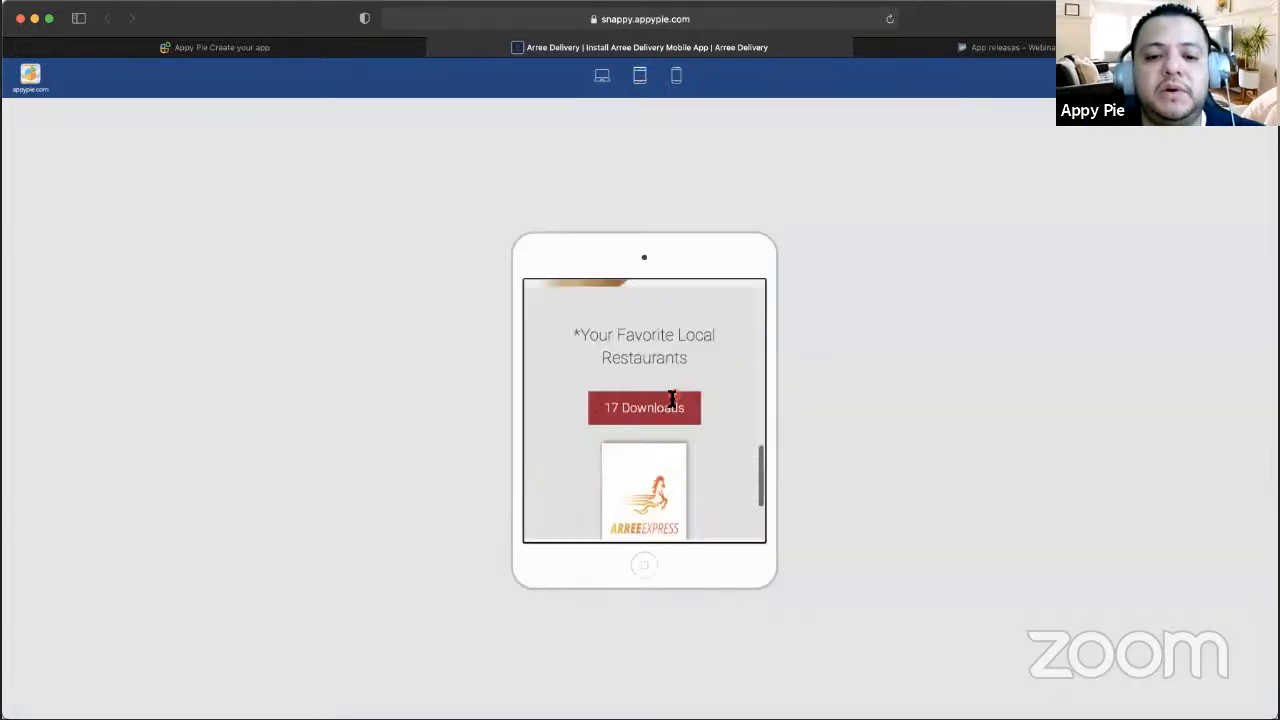
scroll(672, 398, down, 2)
scroll(686, 346, up, 10)
scroll(686, 346, down, 10)
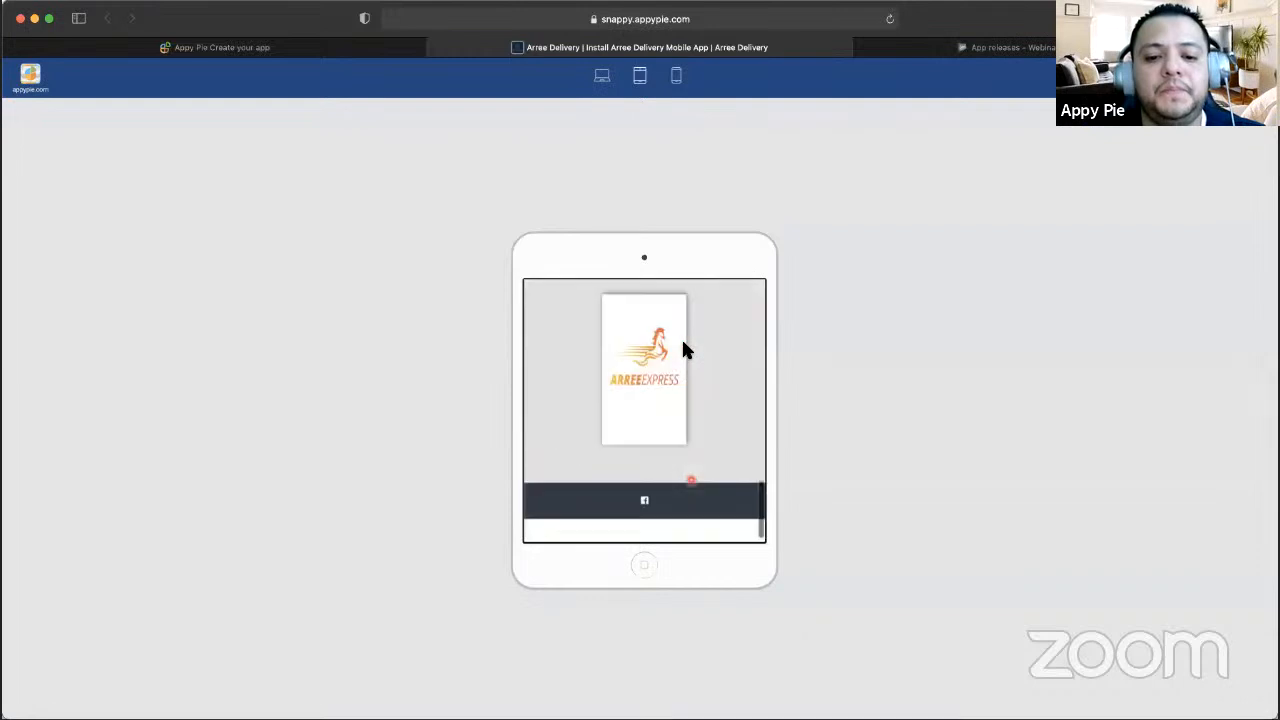
scroll(684, 348, up, 10)
click(678, 76)
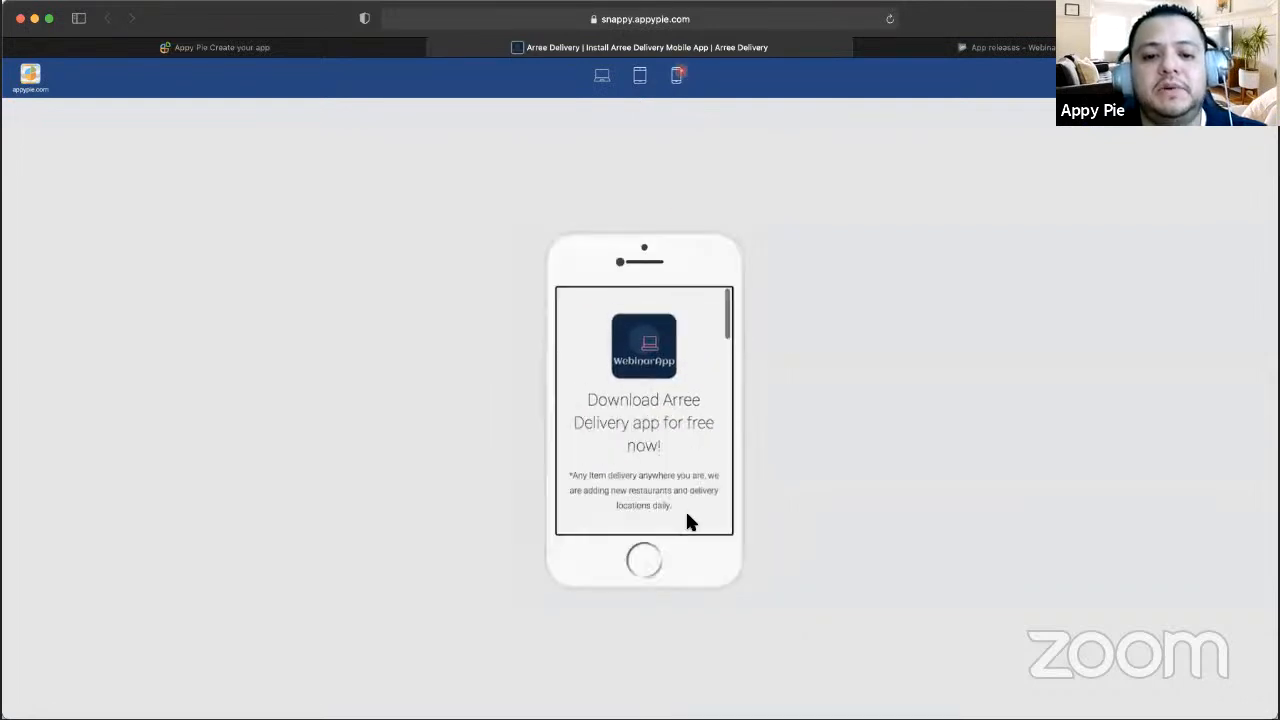
scroll(687, 520, down, 10)
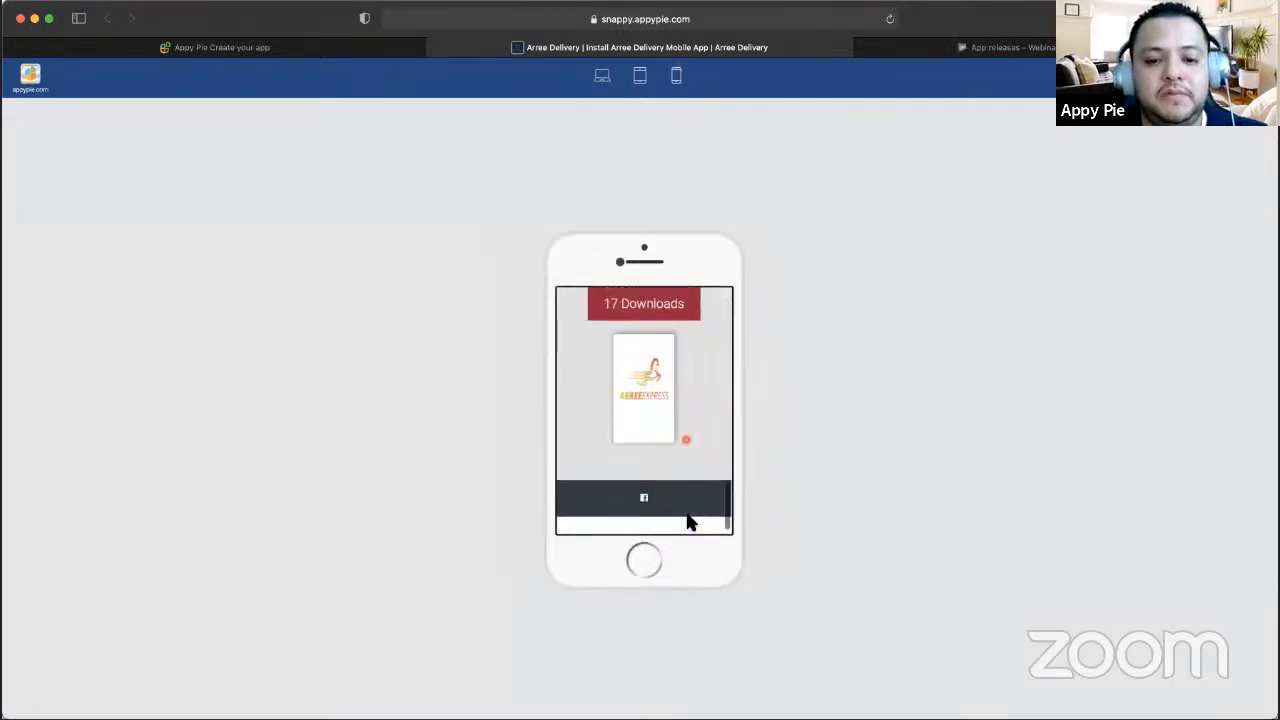
scroll(686, 443, up, 10)
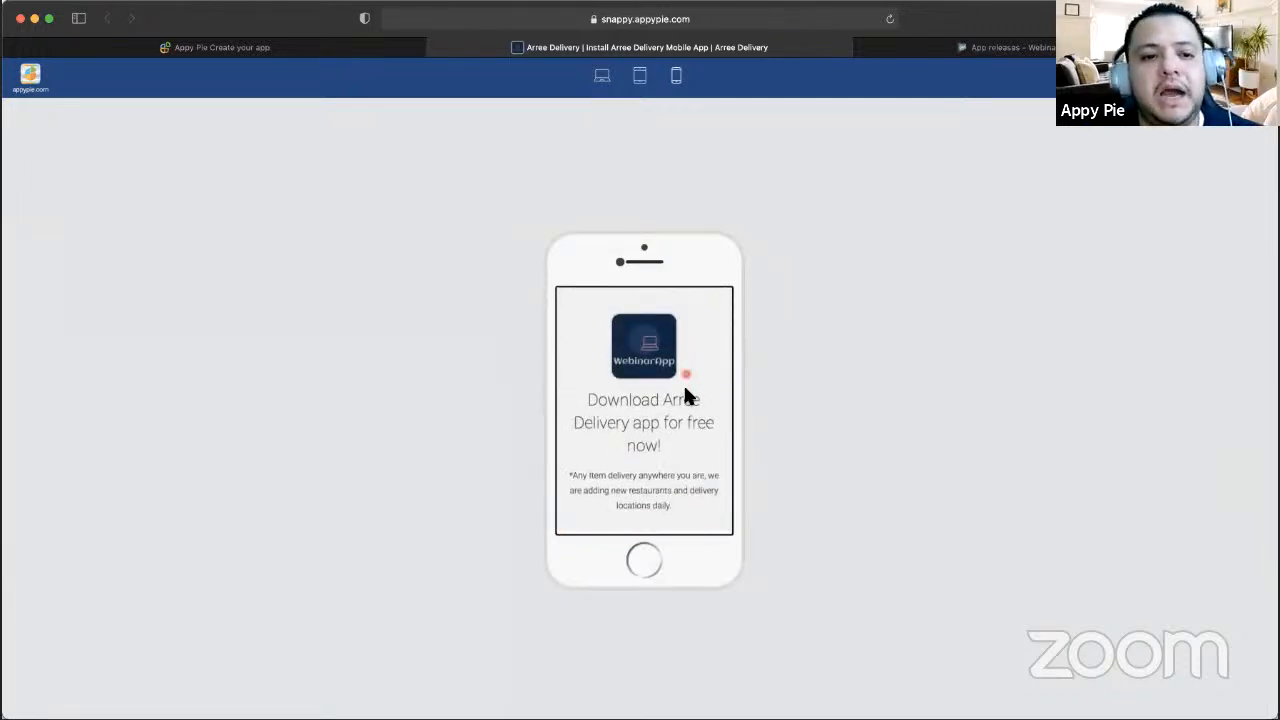
- Go back to the App Marketing landing page settings and scroll through them
click(387, 47)
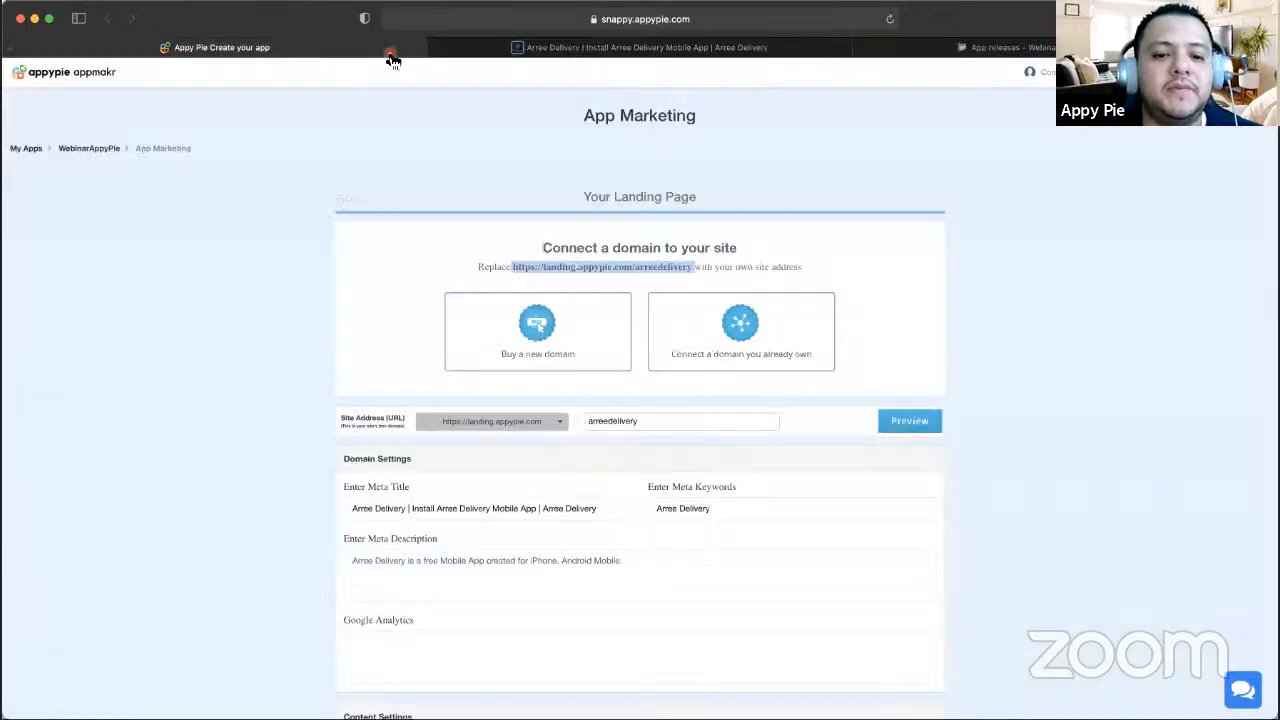
scroll(487, 349, down, 10)
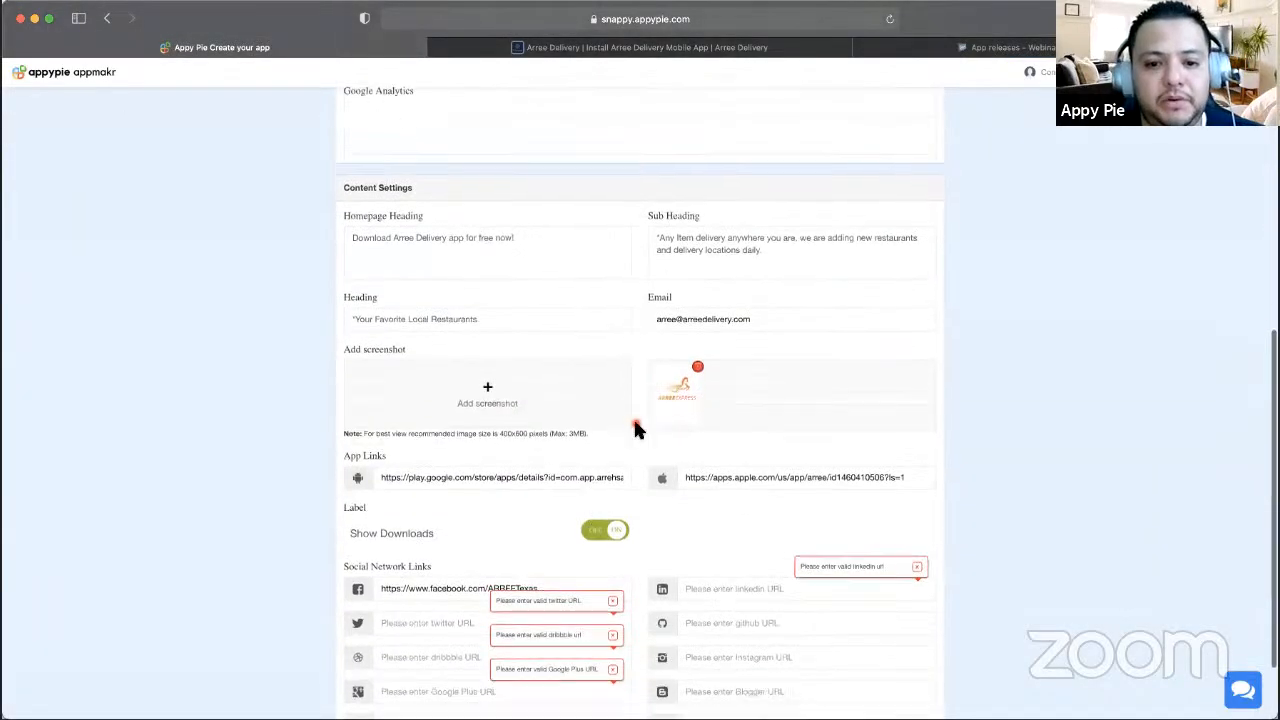
scroll(585, 390, down, 2)
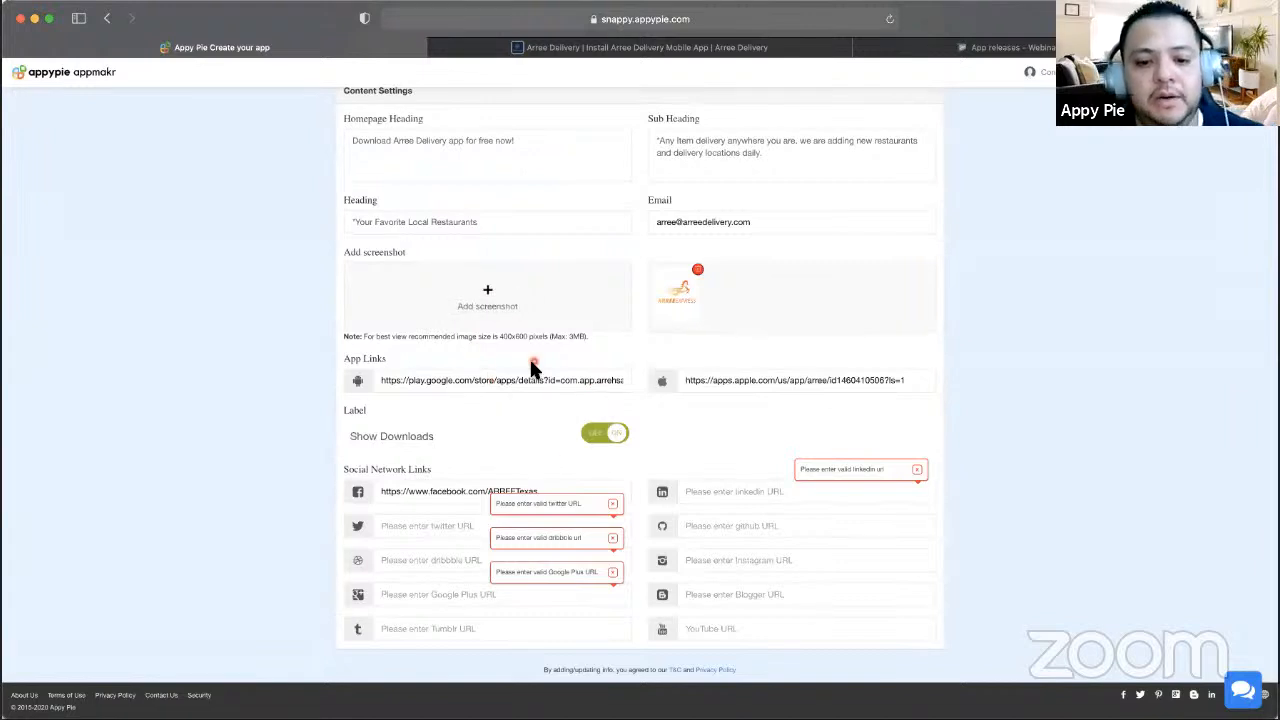
scroll(531, 366, up, 15)
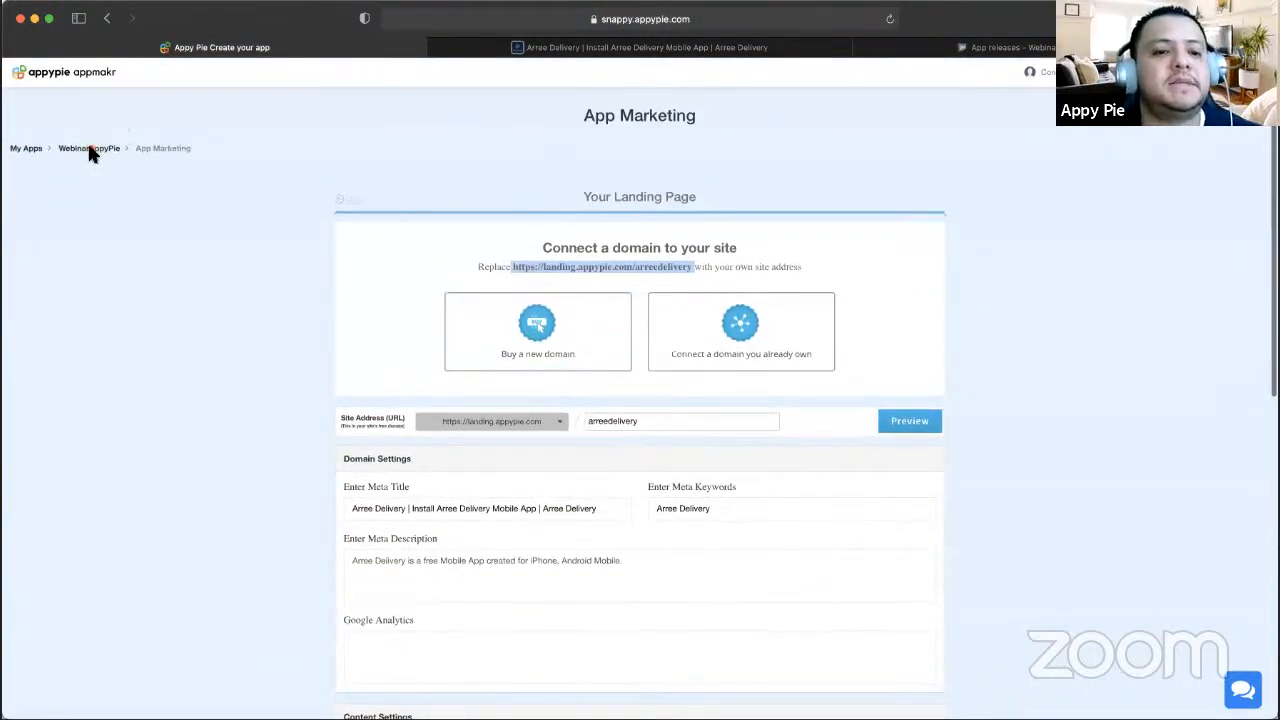
- Open the WebinarAppyPie dashboard, look at App Marketing, then return to the dashboard
click(90, 147)
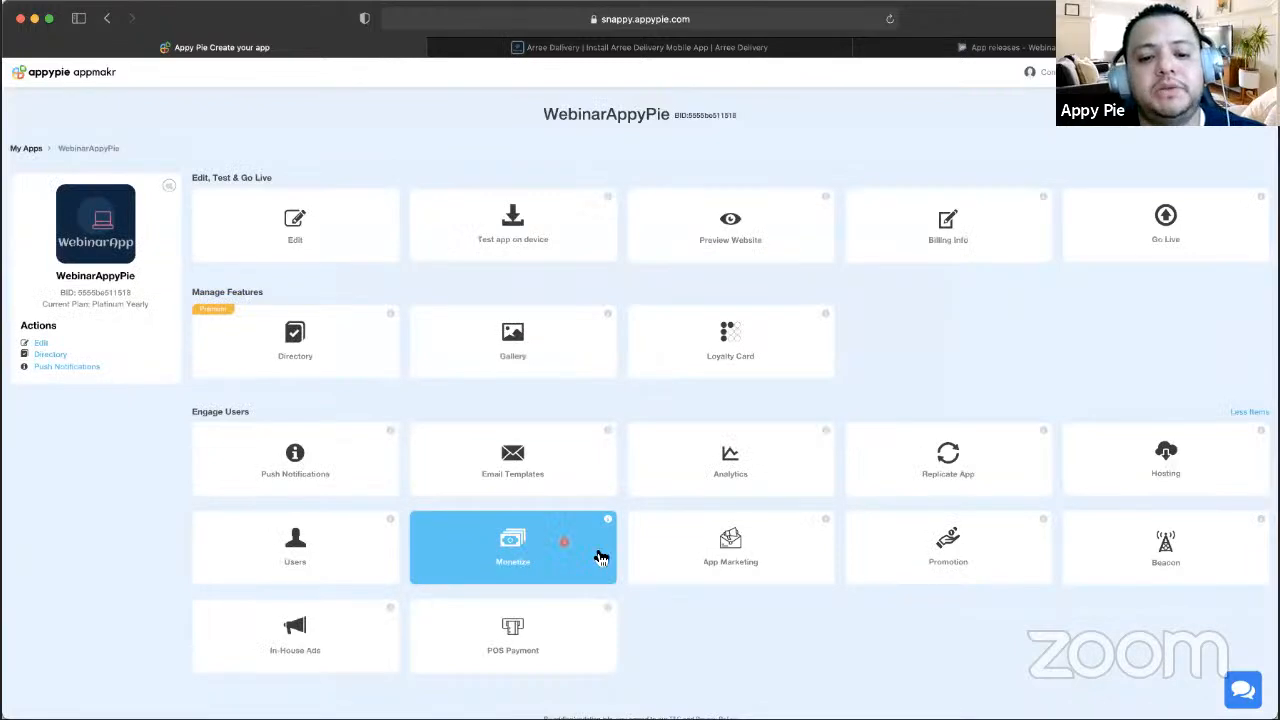
click(733, 561)
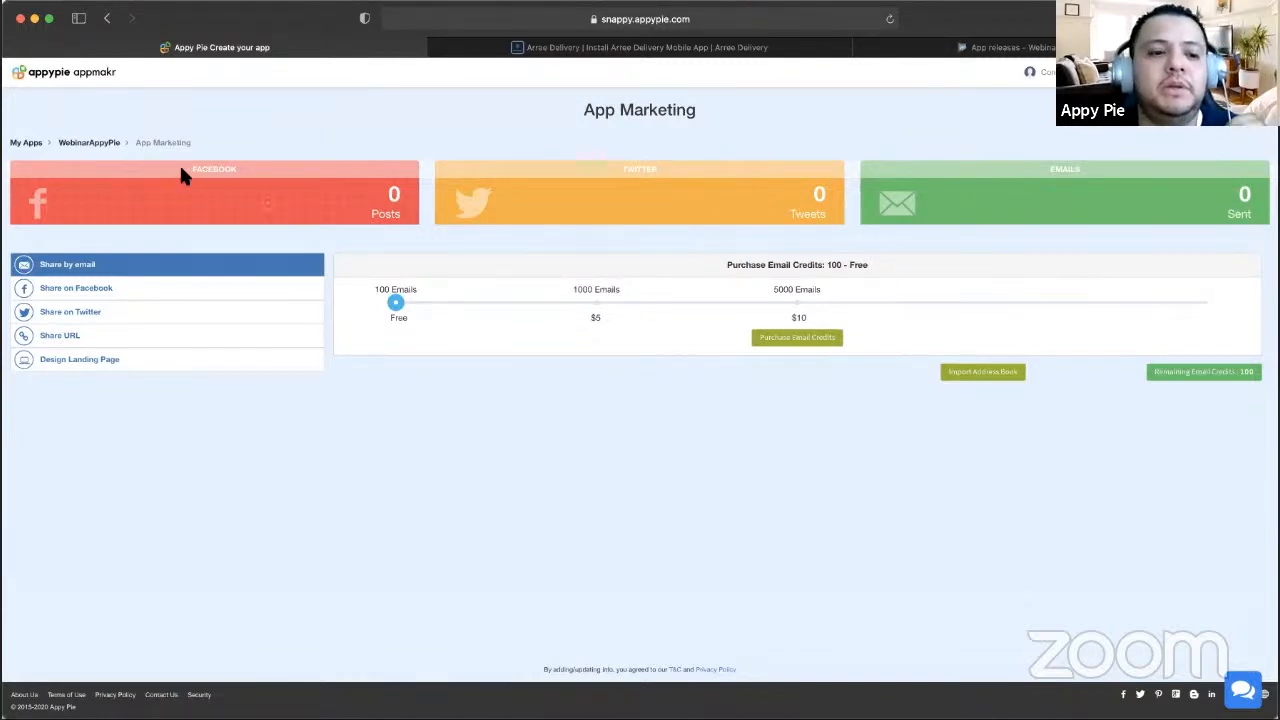
click(112, 145)
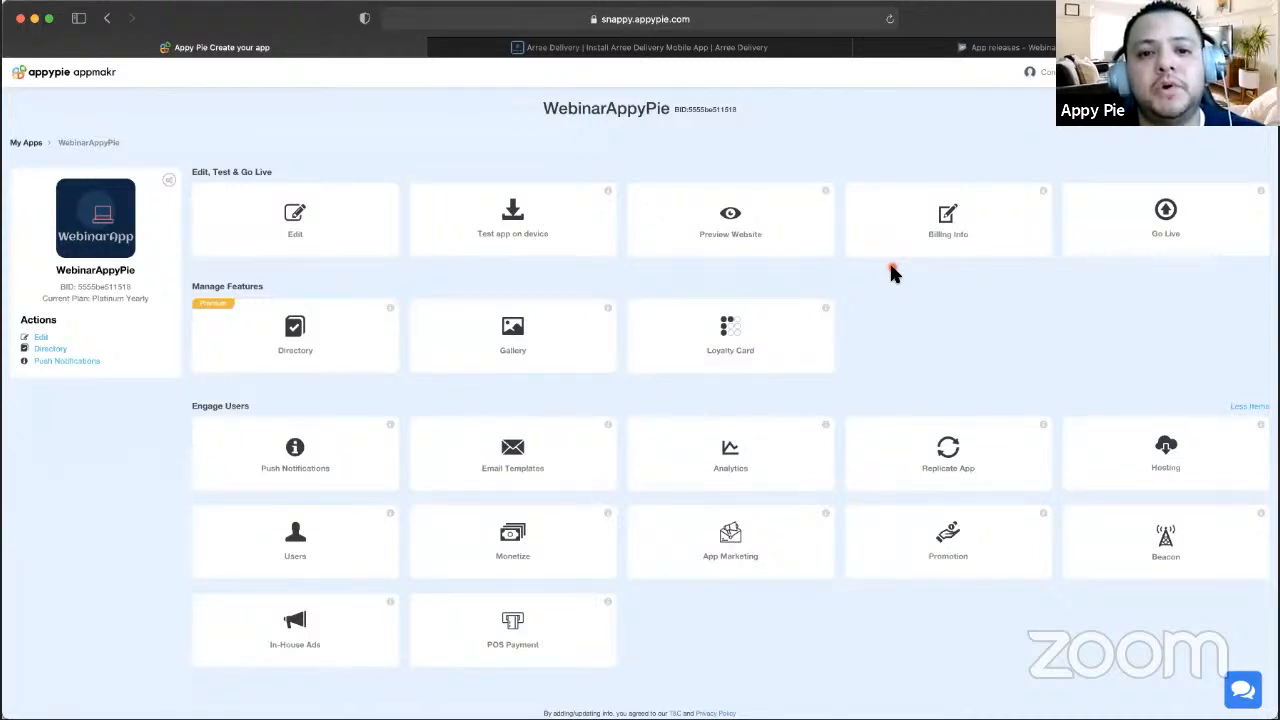
- Open the Go Live publishing page, with Android and iOS both Not Submitted
click(1169, 213)
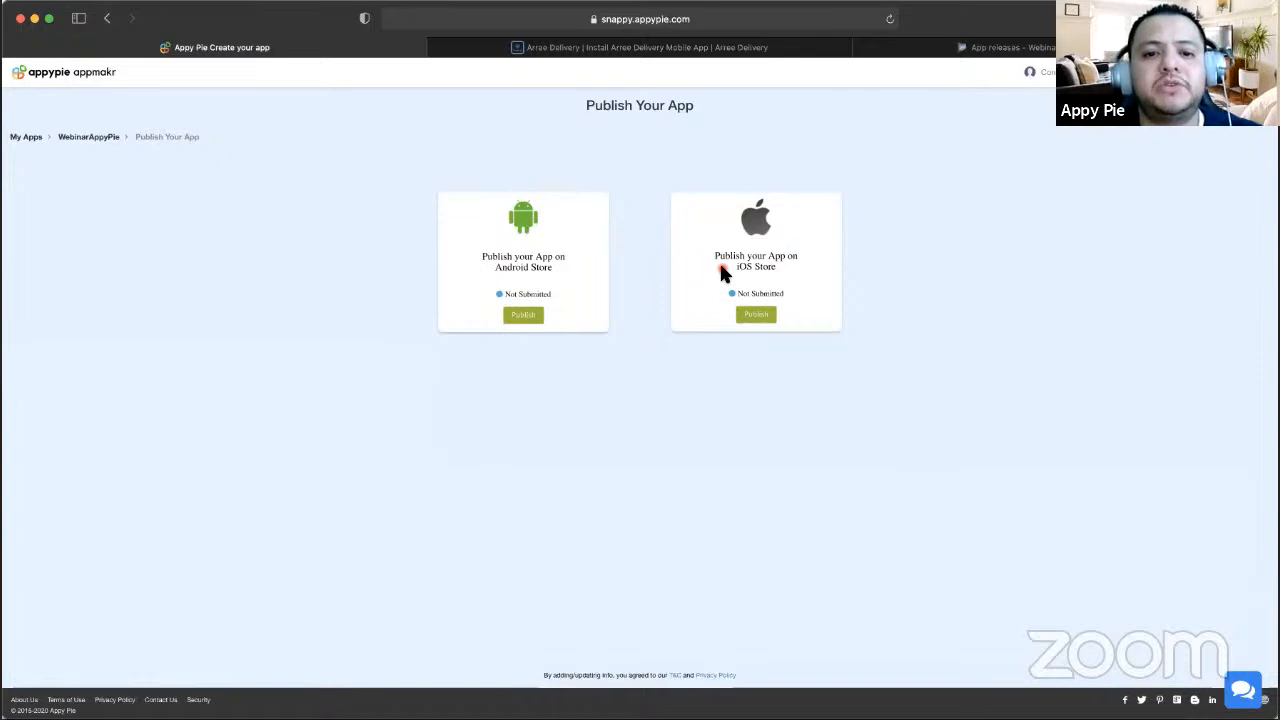
click(726, 50)
- Load appypie.com/webinar and browse the October 2020 webinar listings
click(716, 20)
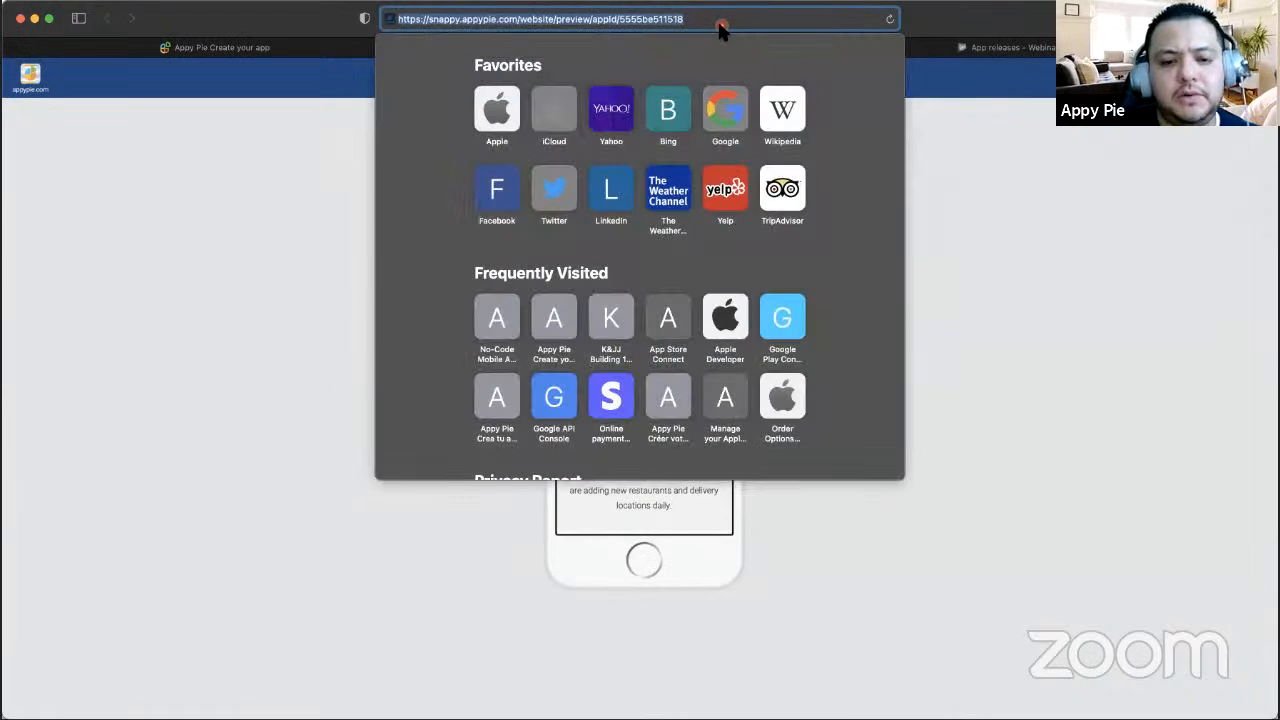
text(appypie.com/we)
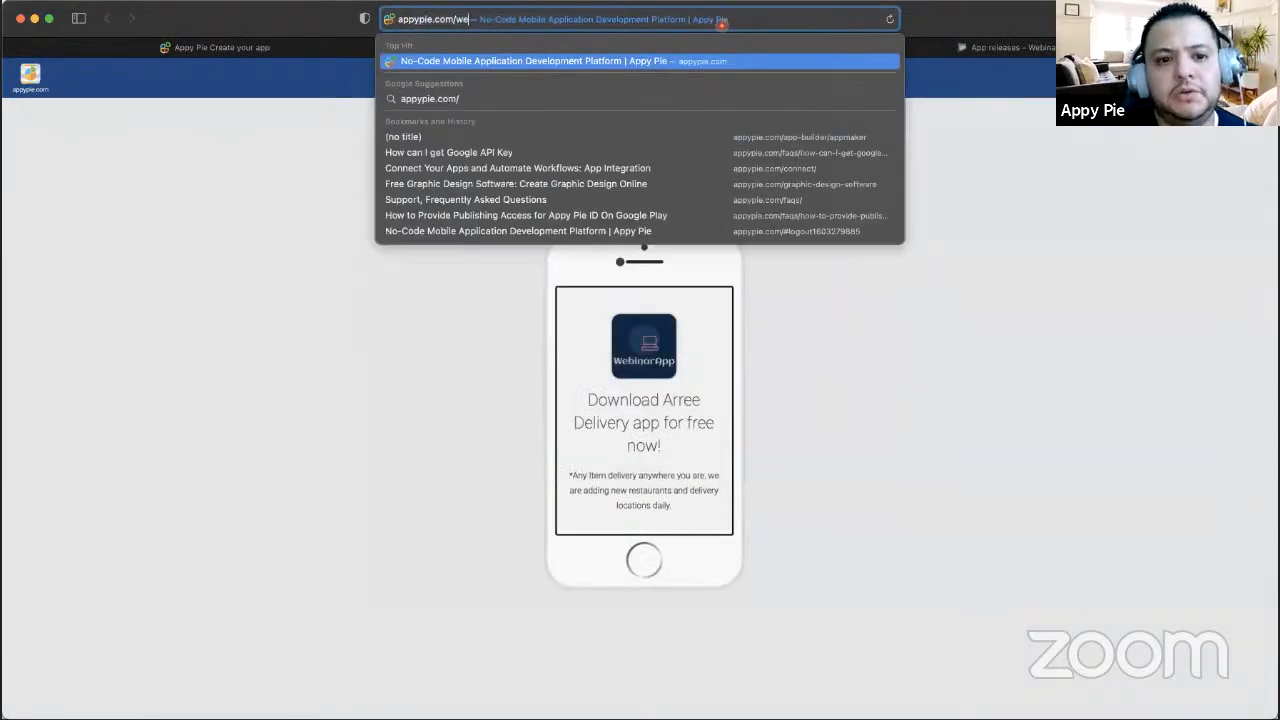
text(binar)
key(Return)
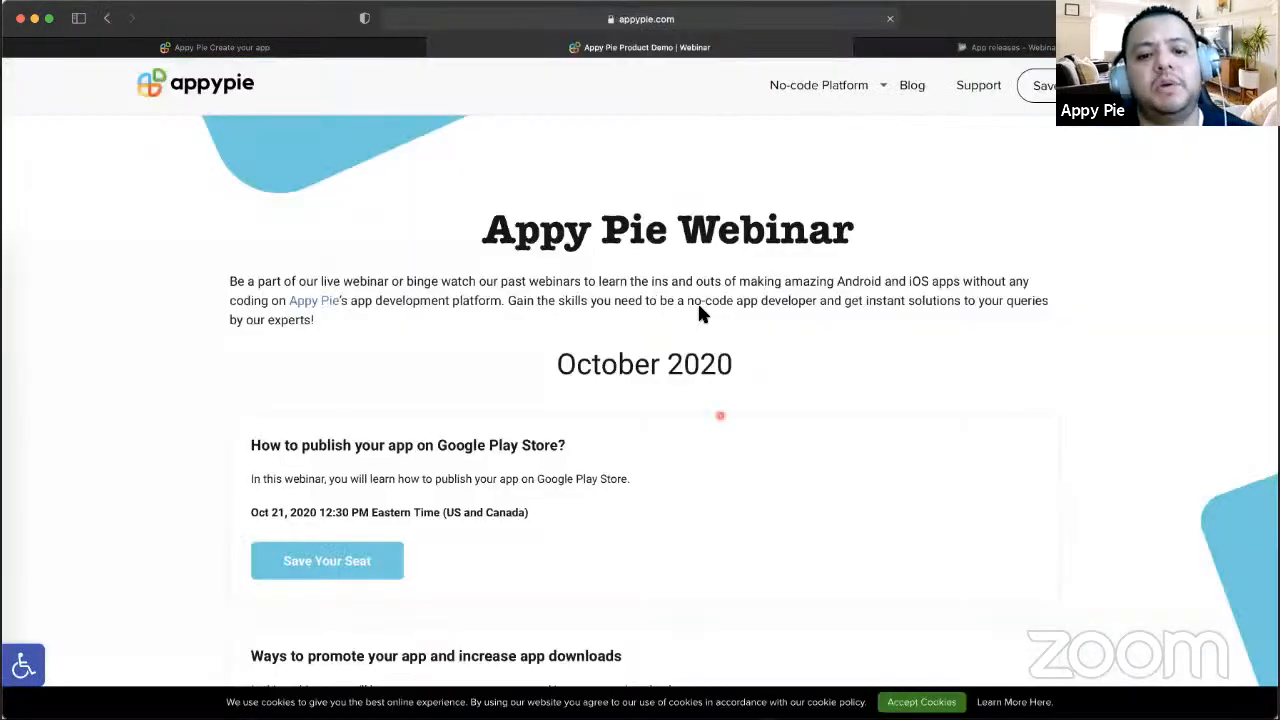
scroll(699, 312, down, 10)
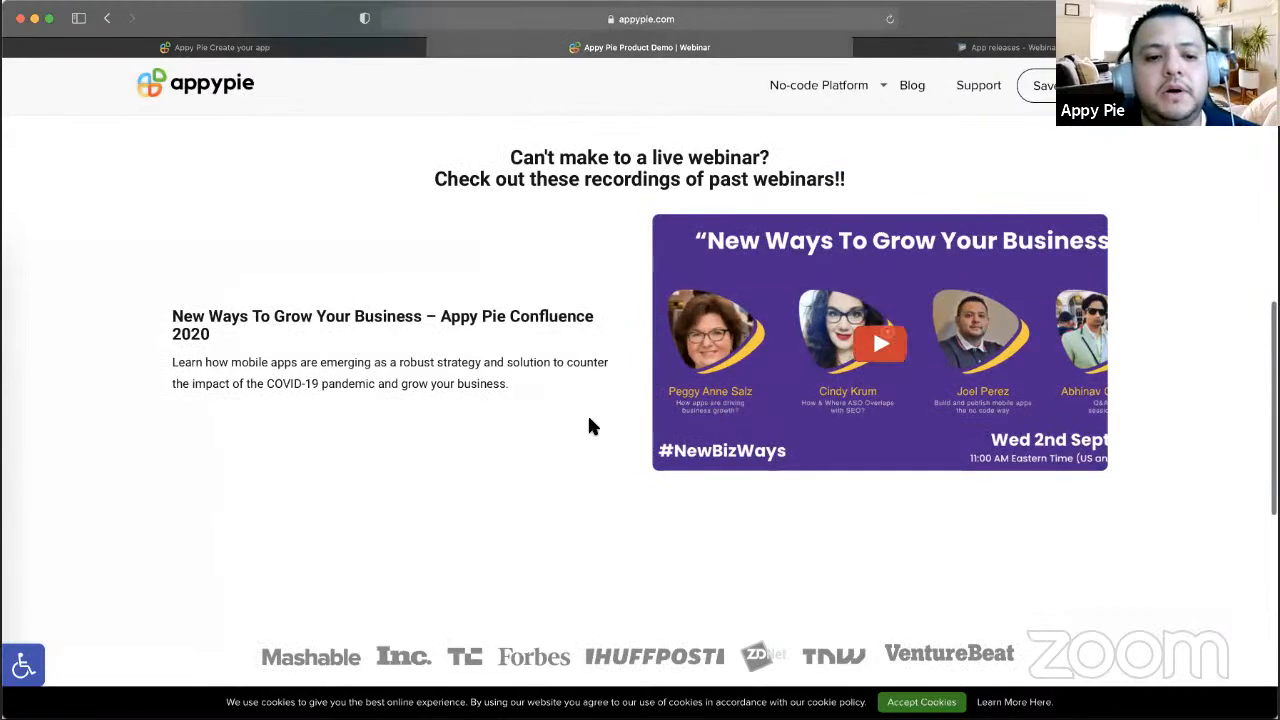
scroll(509, 400, up, 10)
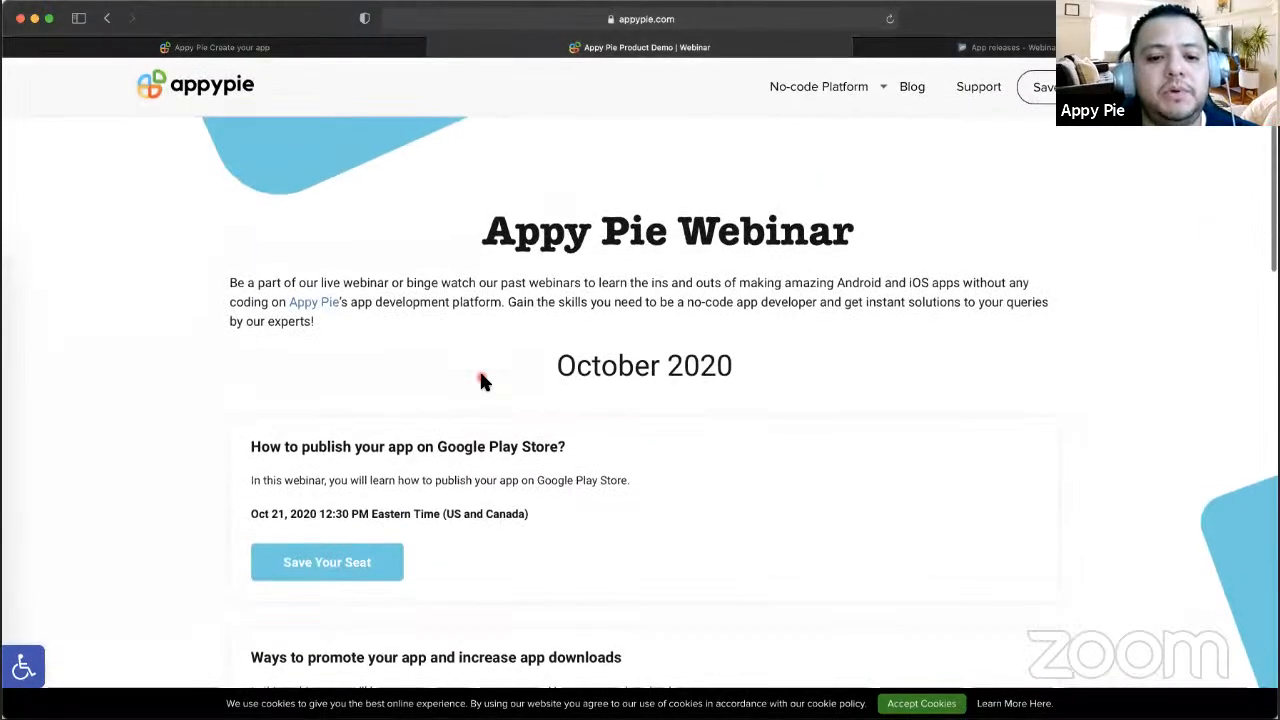
scroll(480, 375, down, 4)
scroll(357, 505, down, 1)
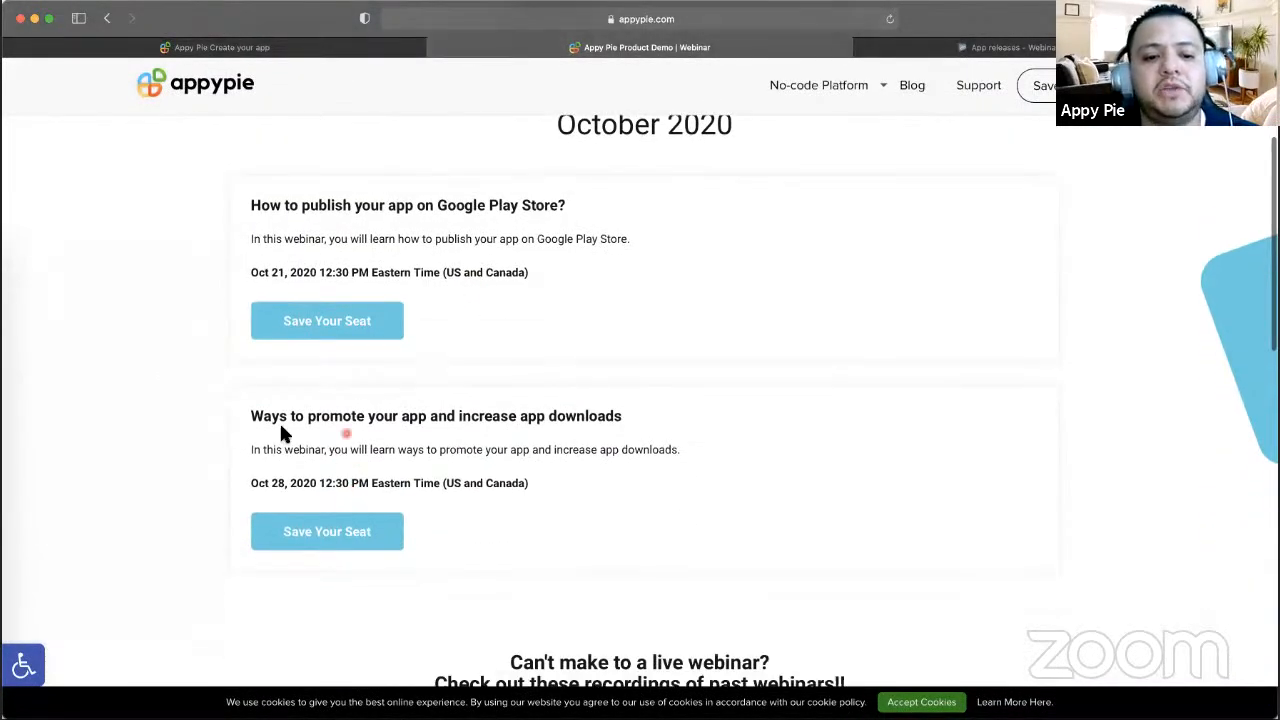
scroll(360, 443, down, 2)
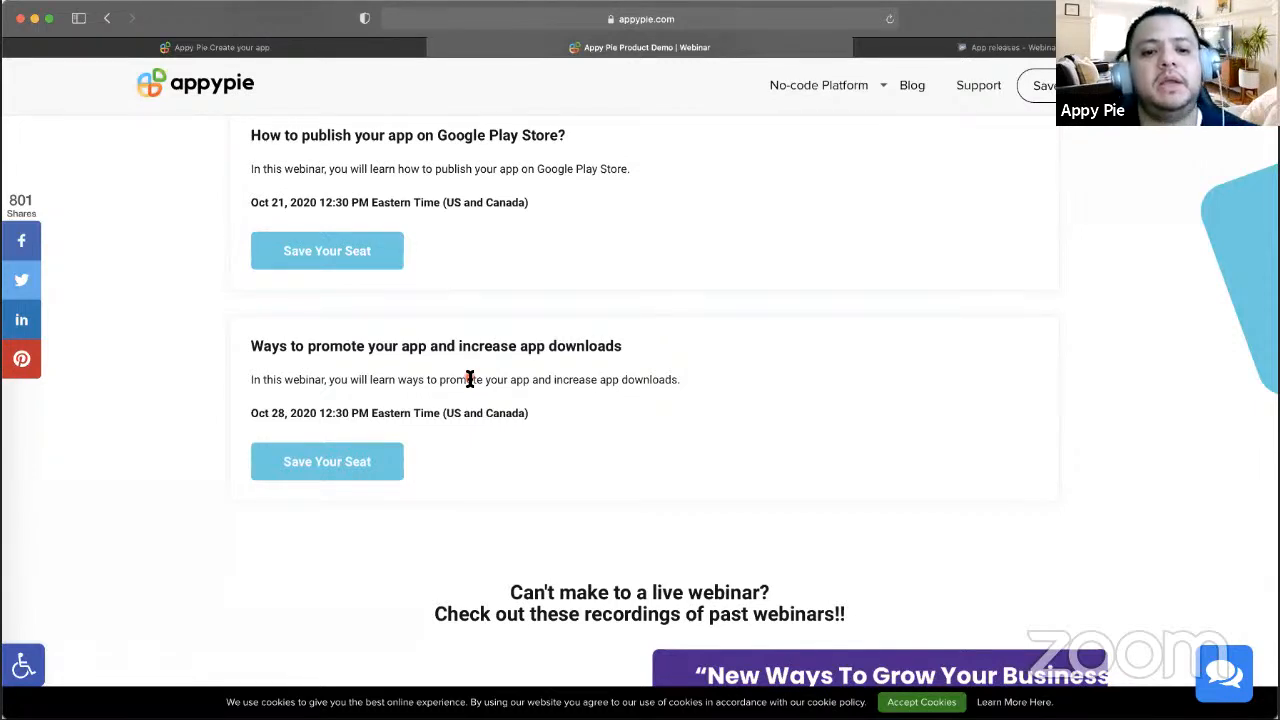
scroll(470, 379, up, 4)
scroll(470, 379, down, 4)
scroll(470, 379, up, 2)
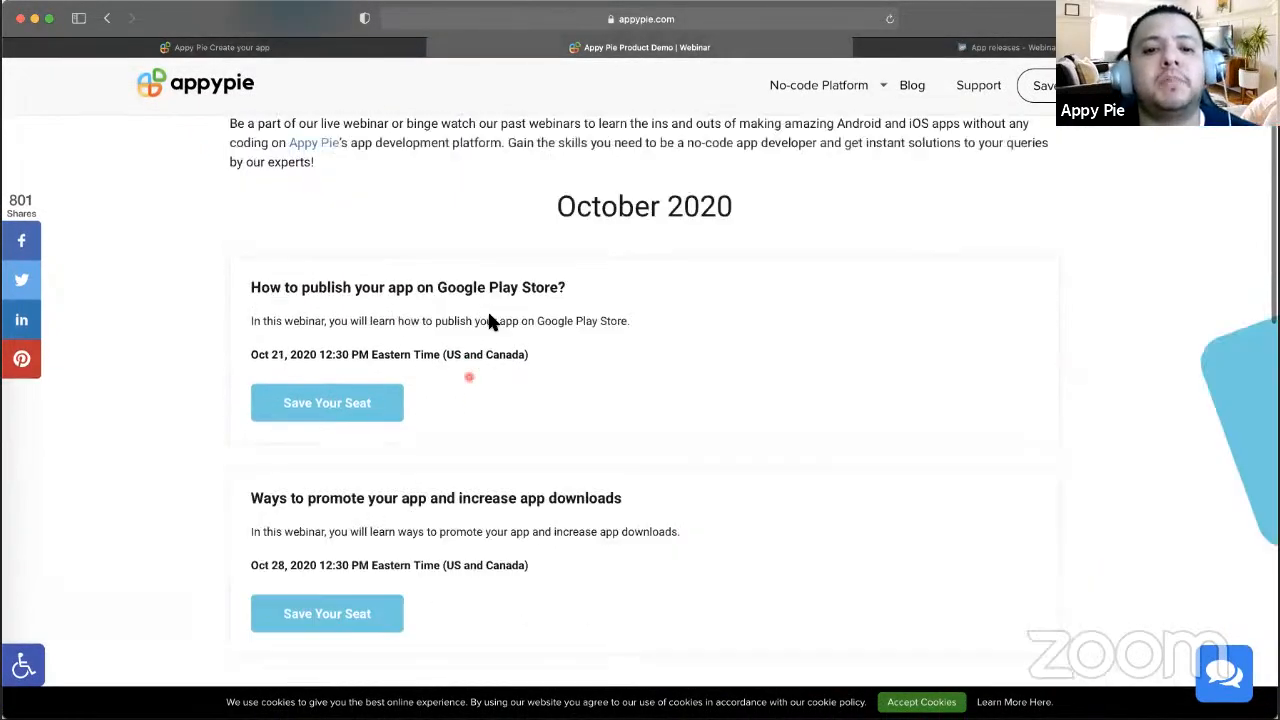
scroll(490, 320, up, 3)
click(645, 19)
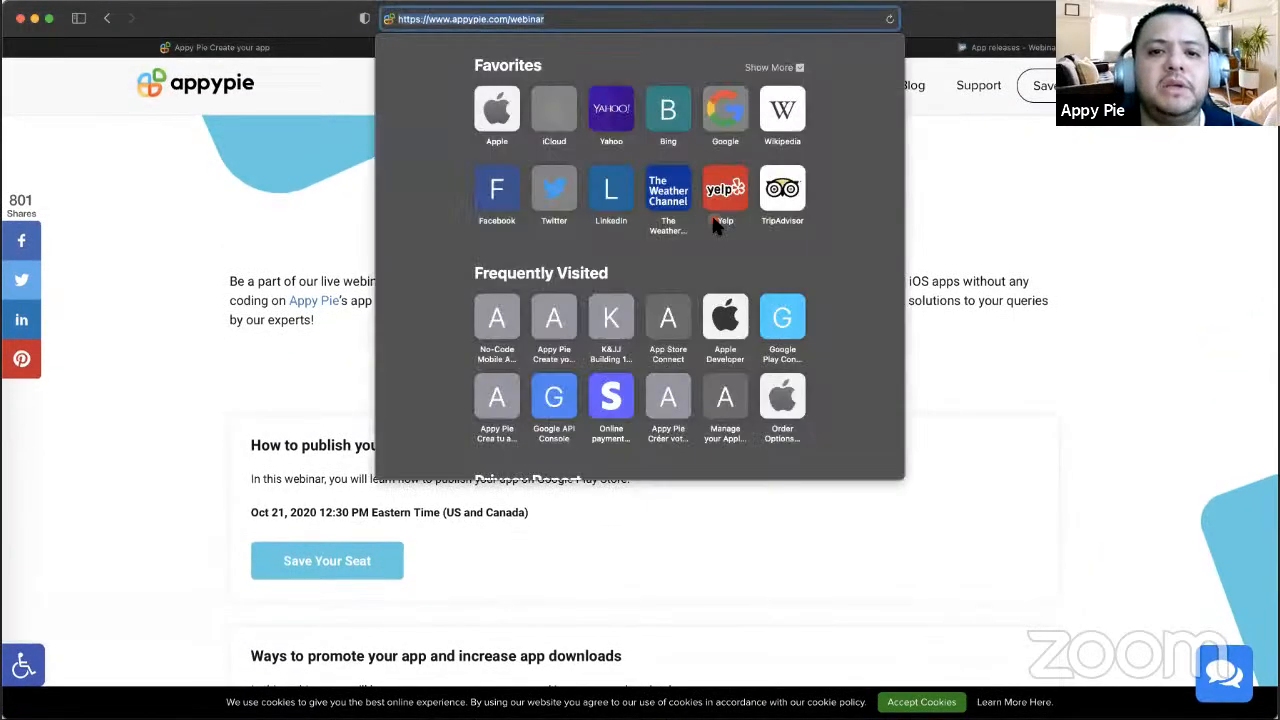
- Return to the builder and open the WebinarAppyPie app dashboard
click(965, 282)
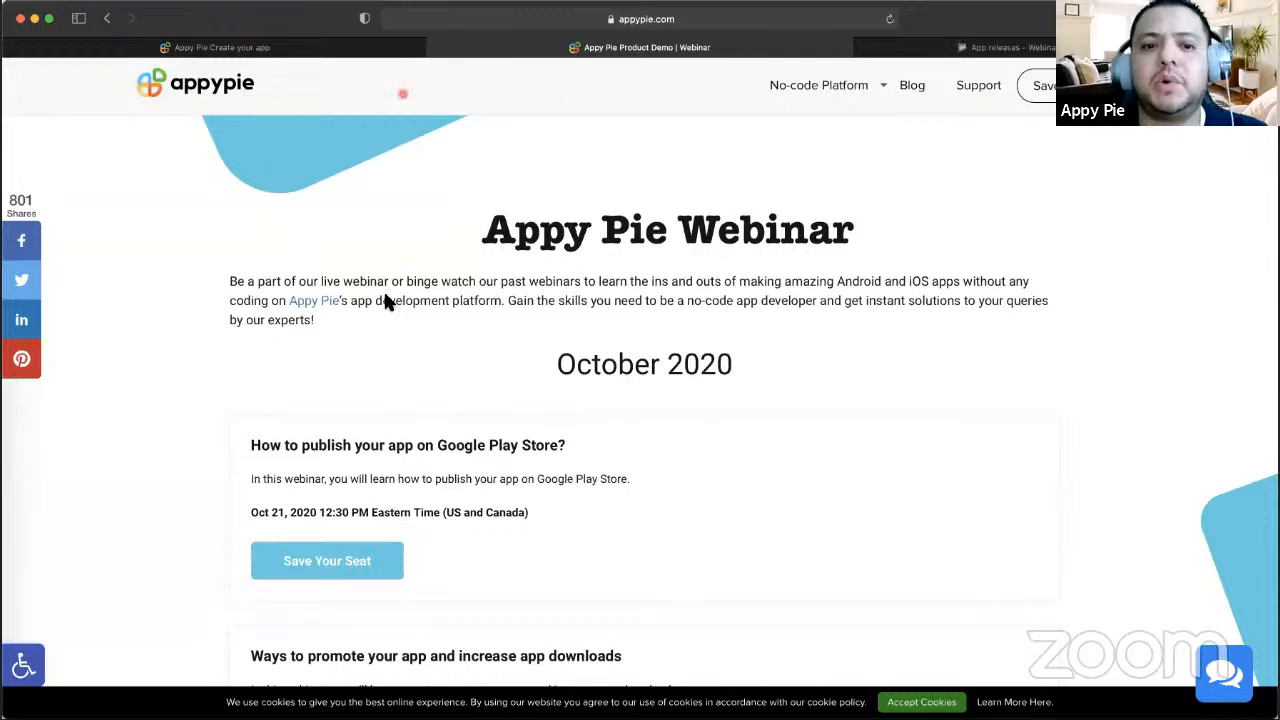
click(372, 50)
click(104, 137)
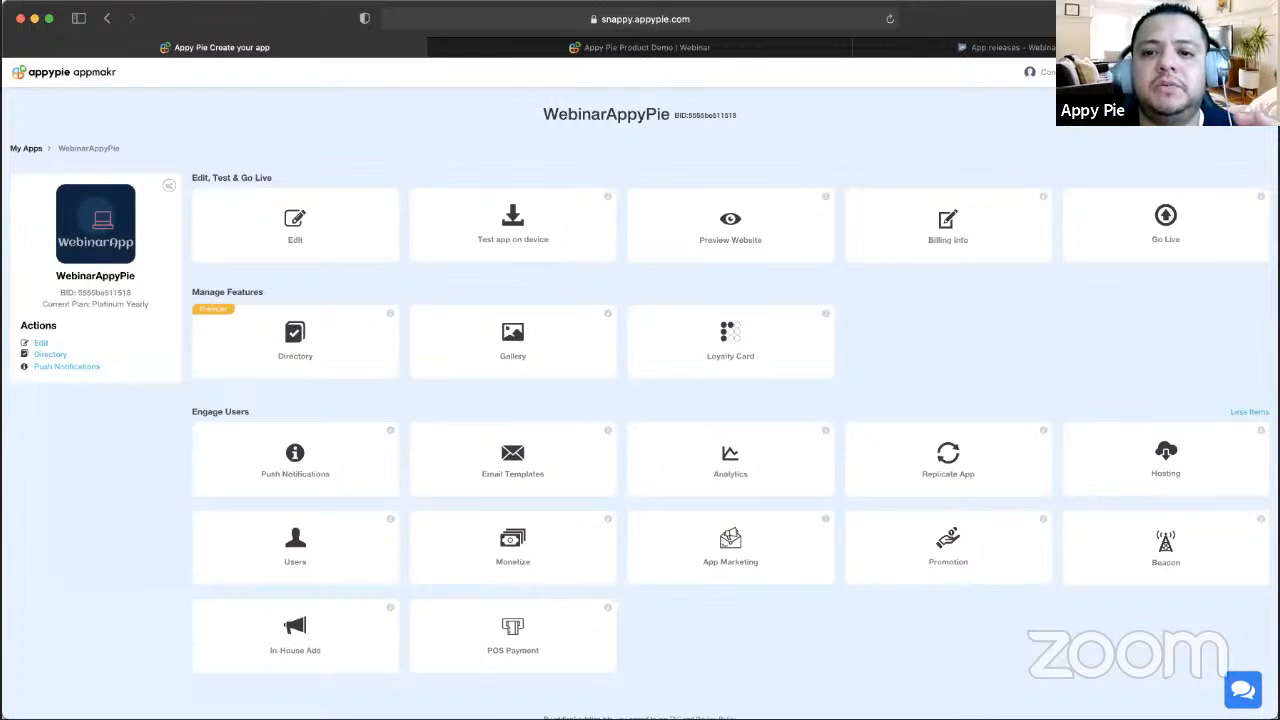
click(935, 47)
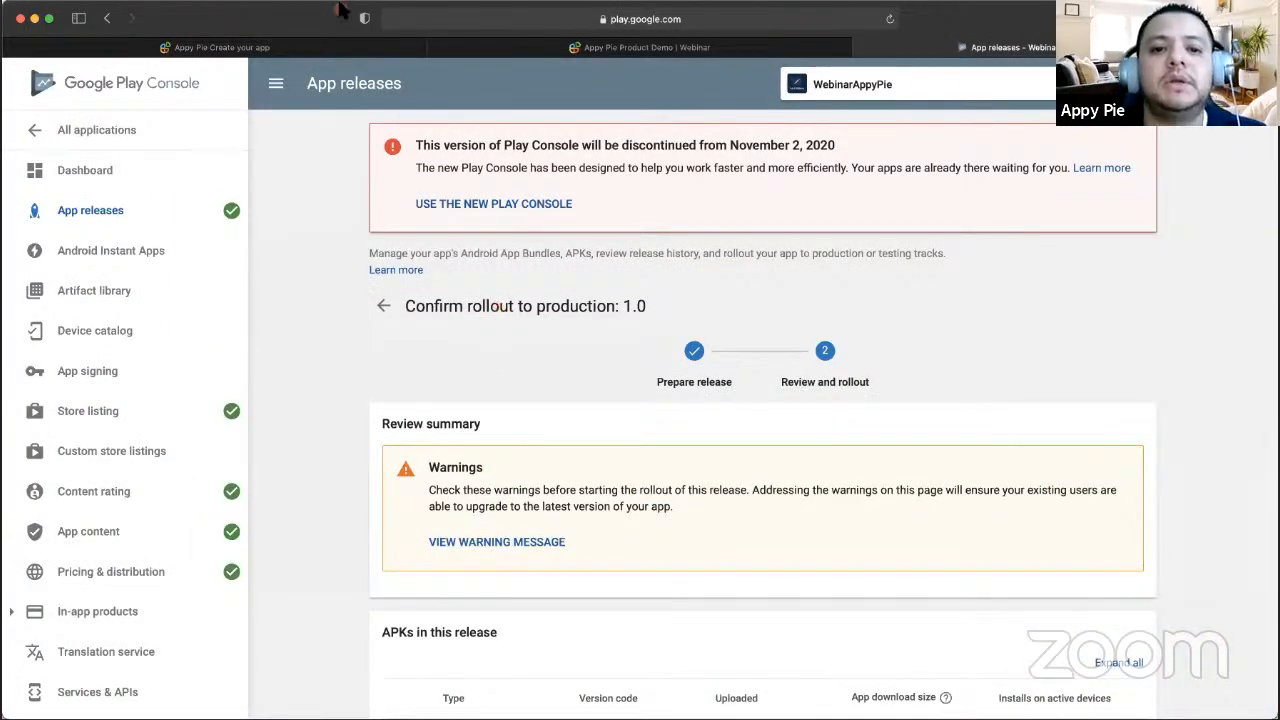
click(317, 47)
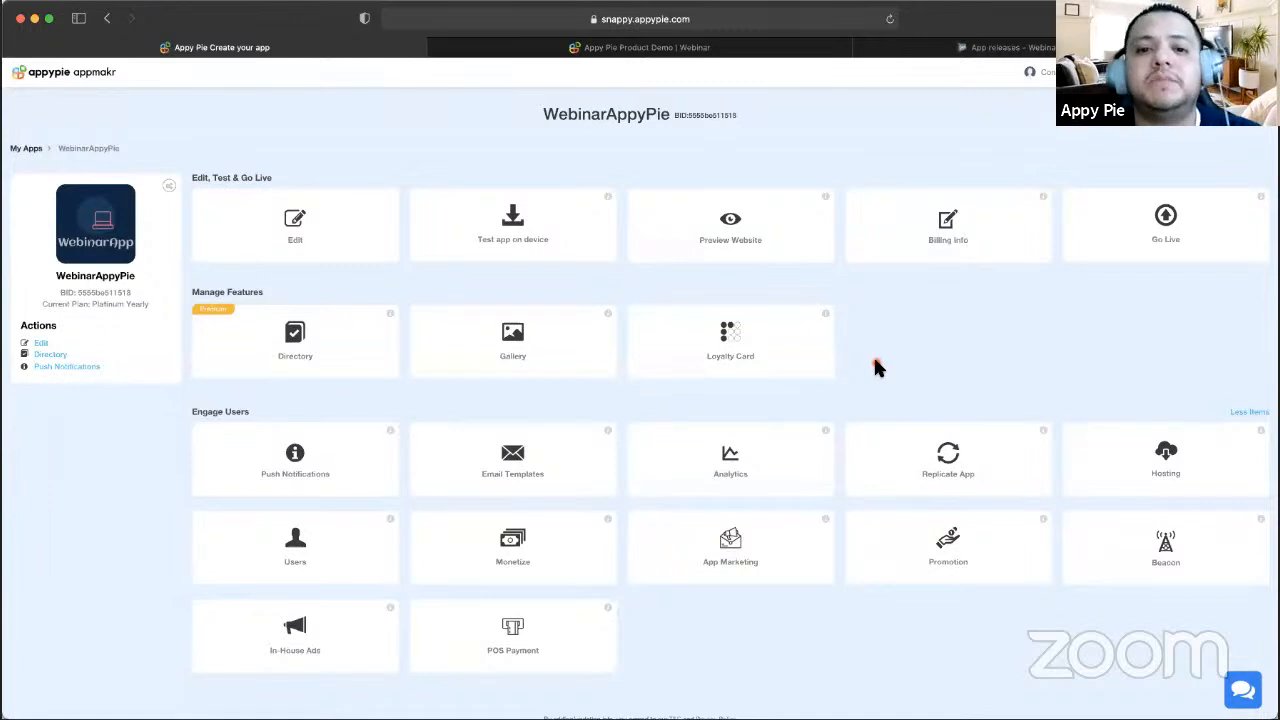
click(1000, 47)
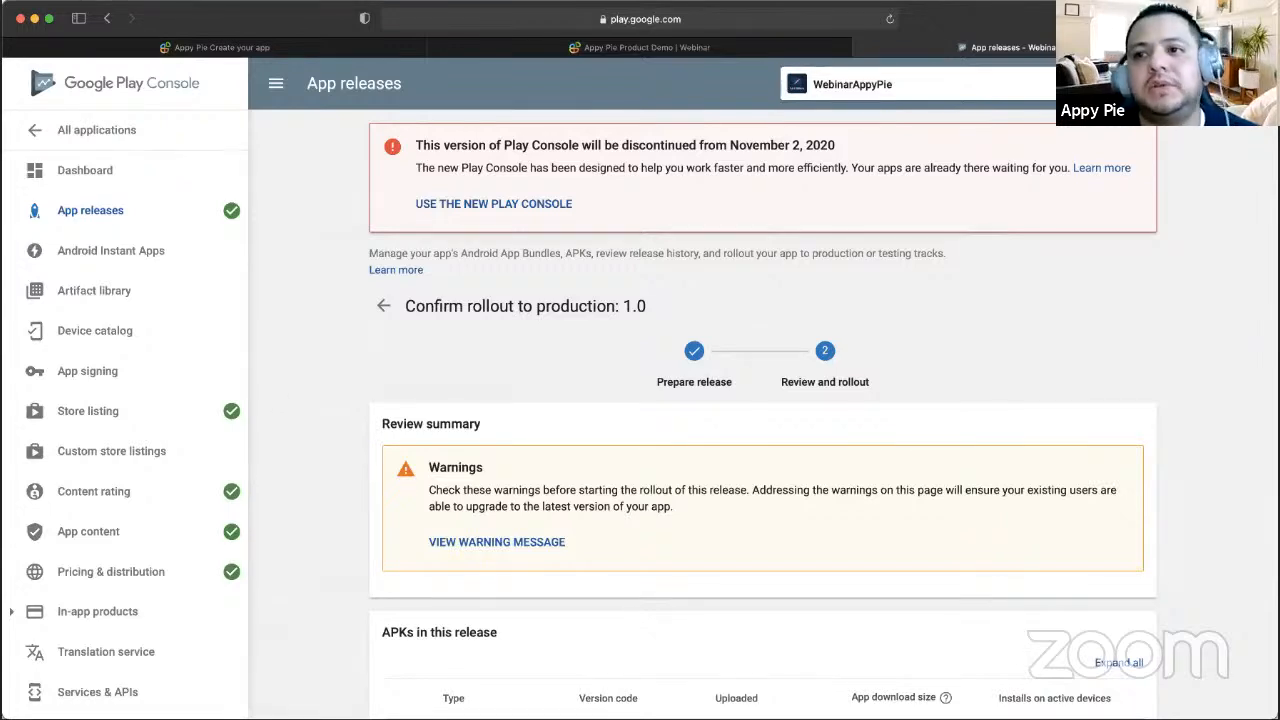
click(363, 47)
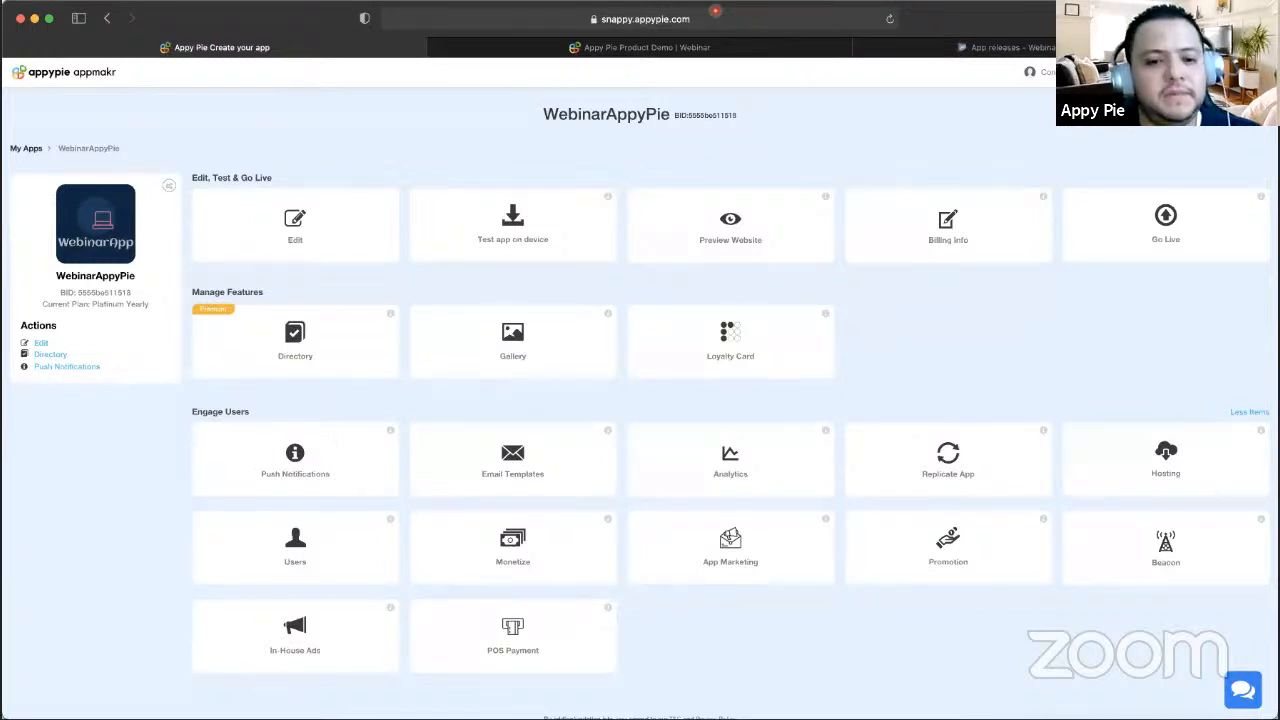
scroll(885, 126, down, 1)
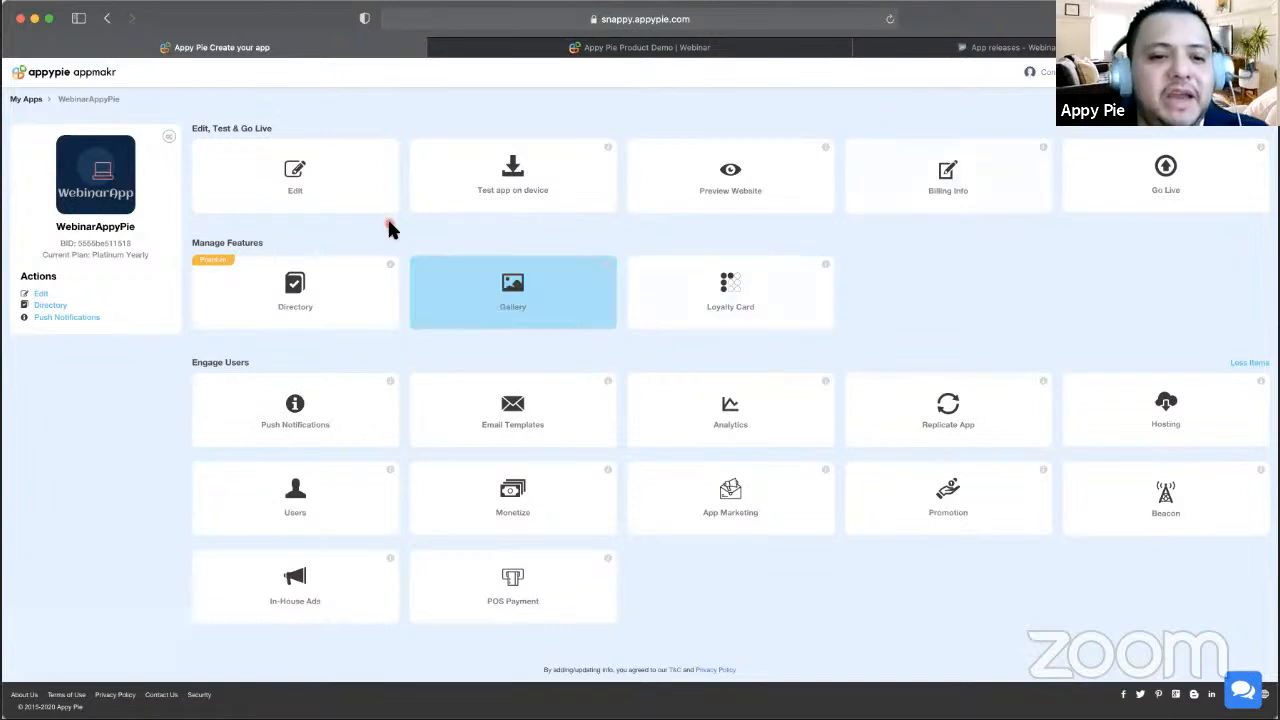
scroll(390, 230, up, 1)
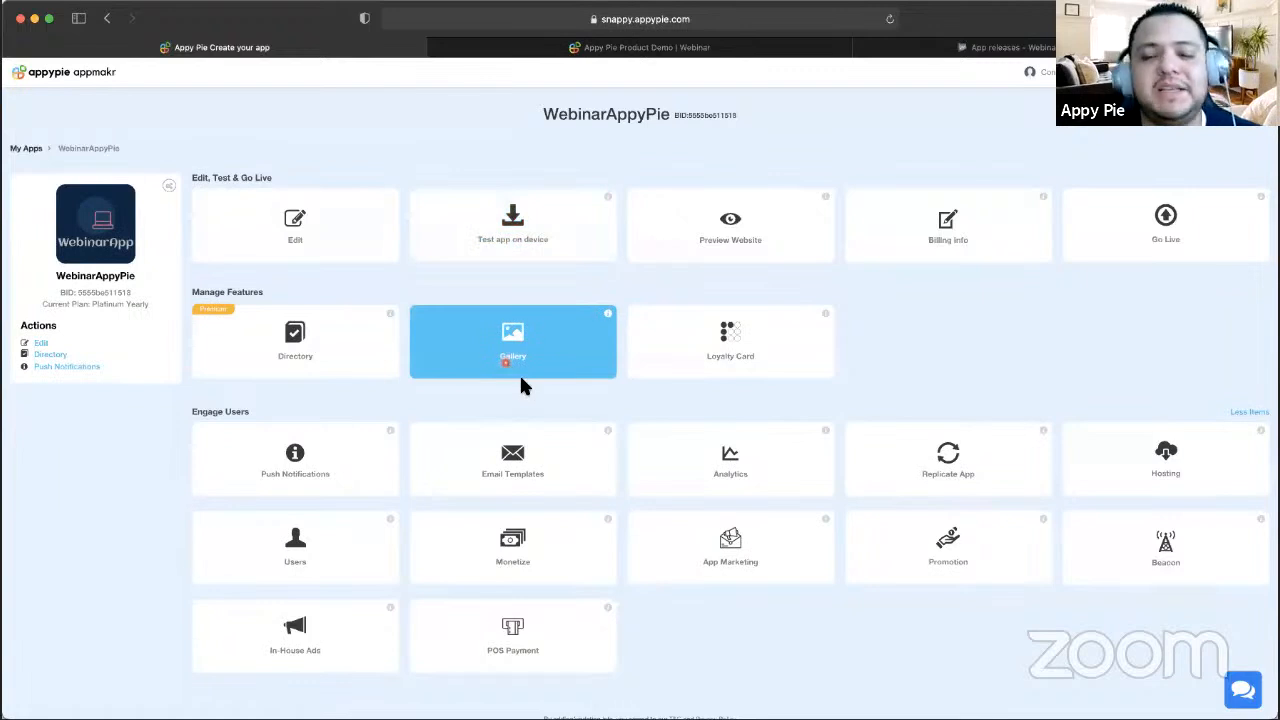
scroll(521, 386, down, 1)
scroll(521, 386, up, 1)
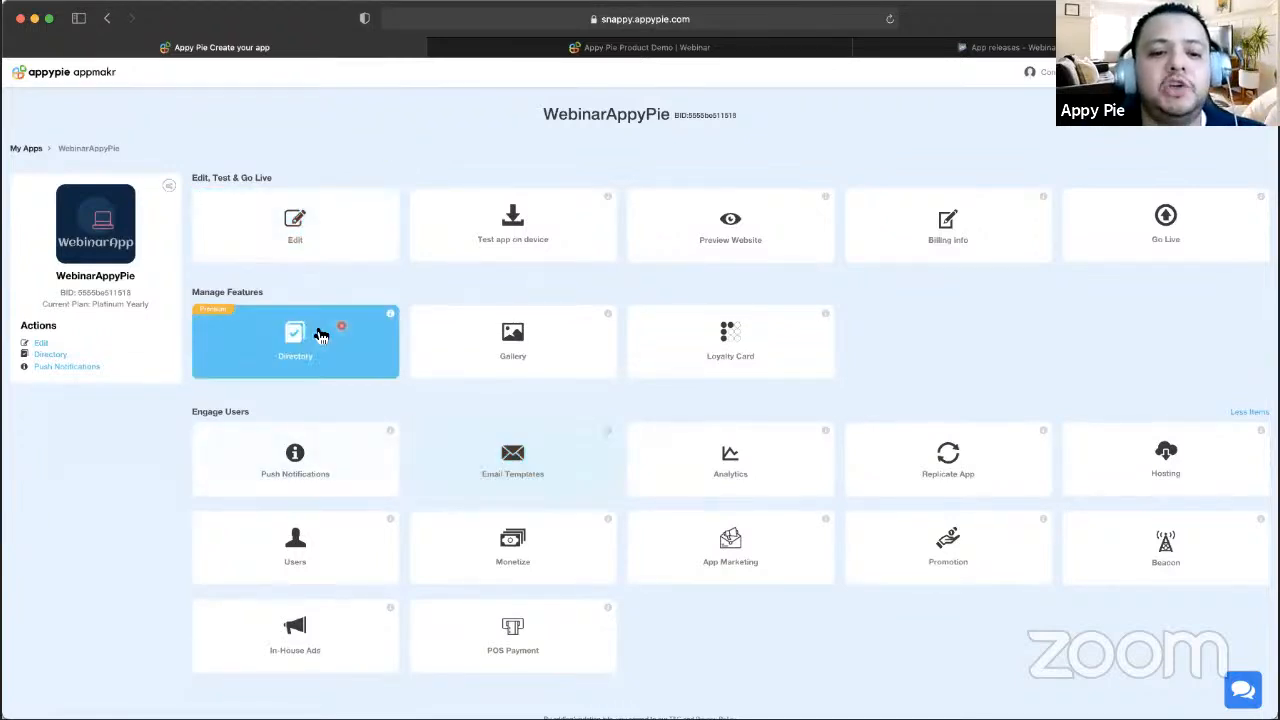
- Open the app editor and search the add-feature catalogue for 'mess'
click(310, 245)
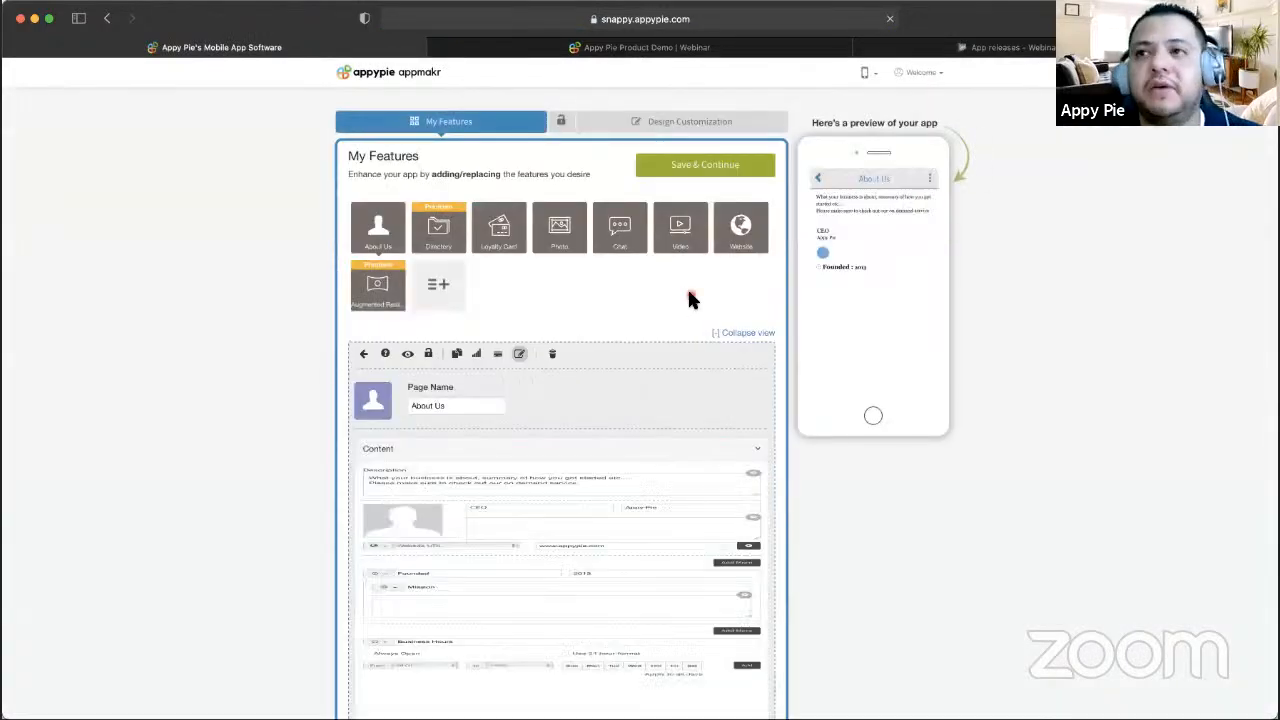
scroll(687, 296, down, 5)
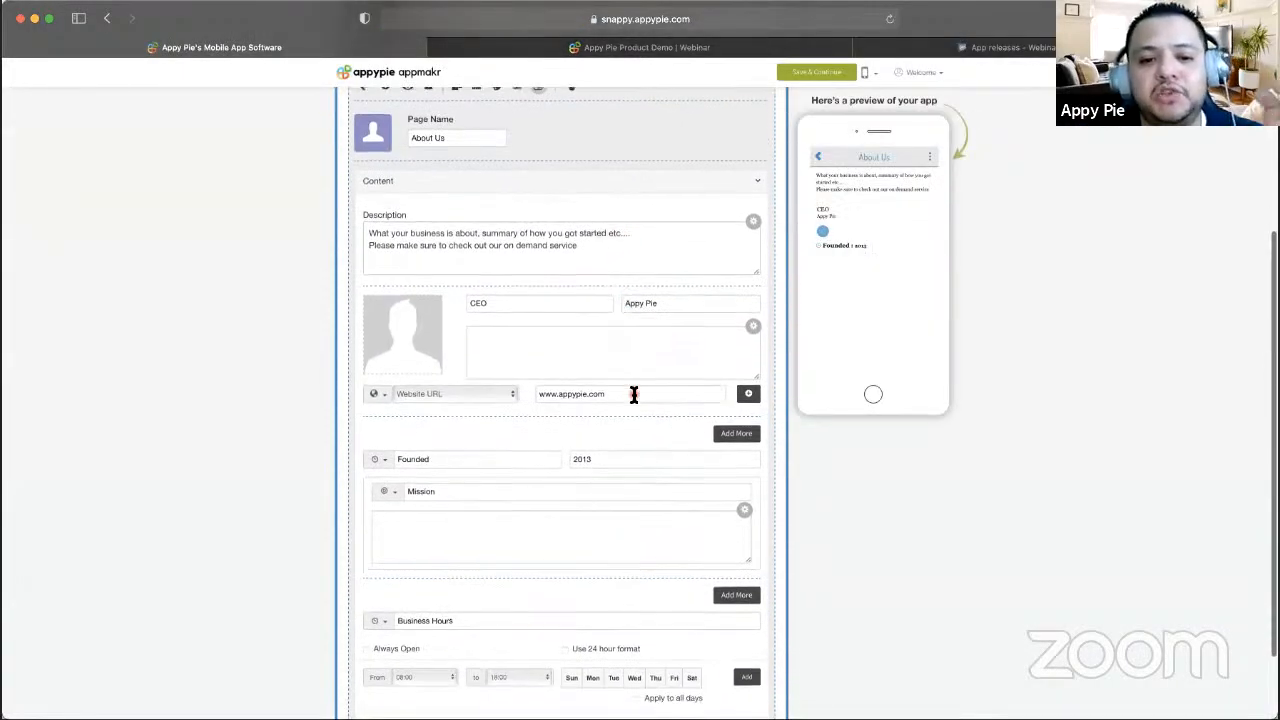
scroll(633, 394, up, 5)
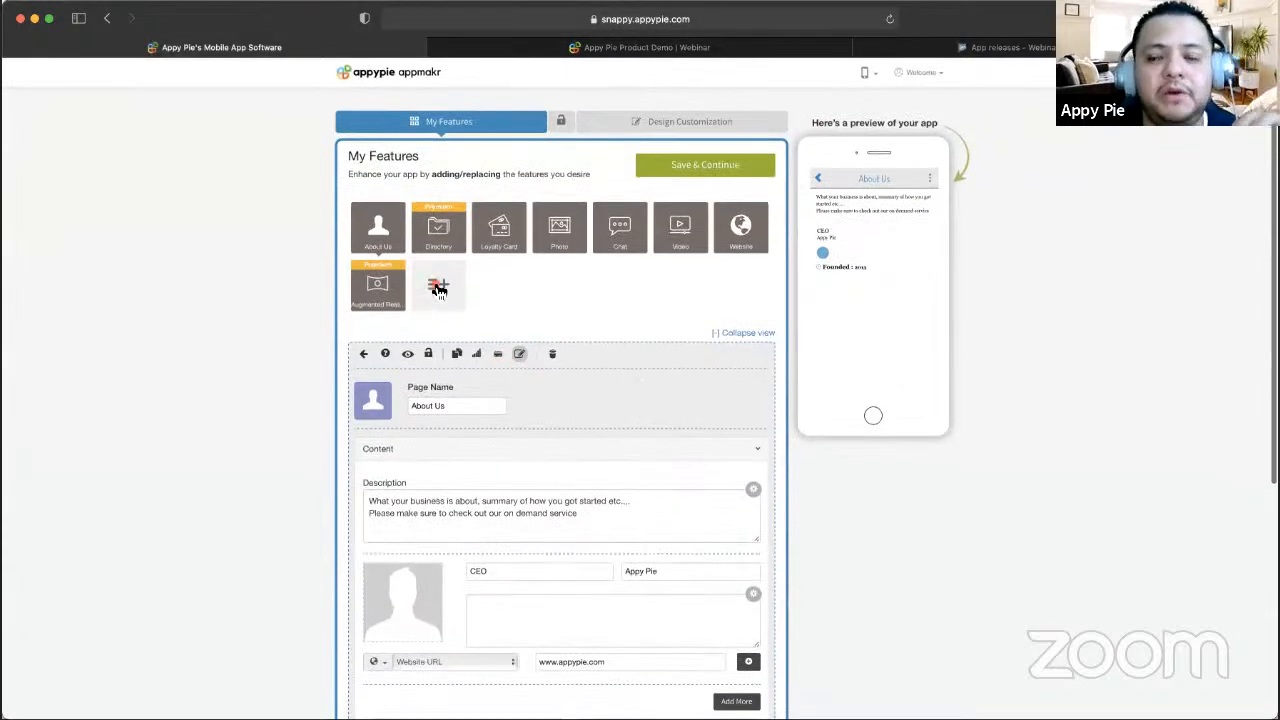
click(439, 287)
click(434, 439)
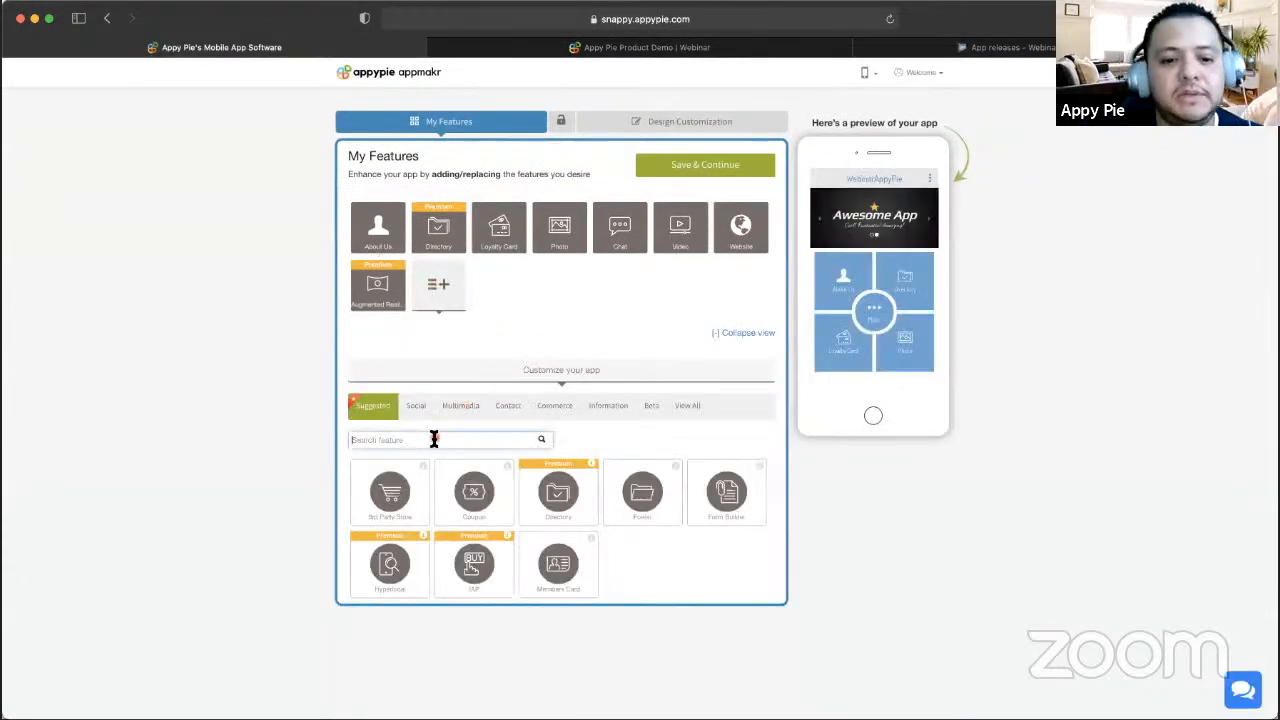
text(meess)
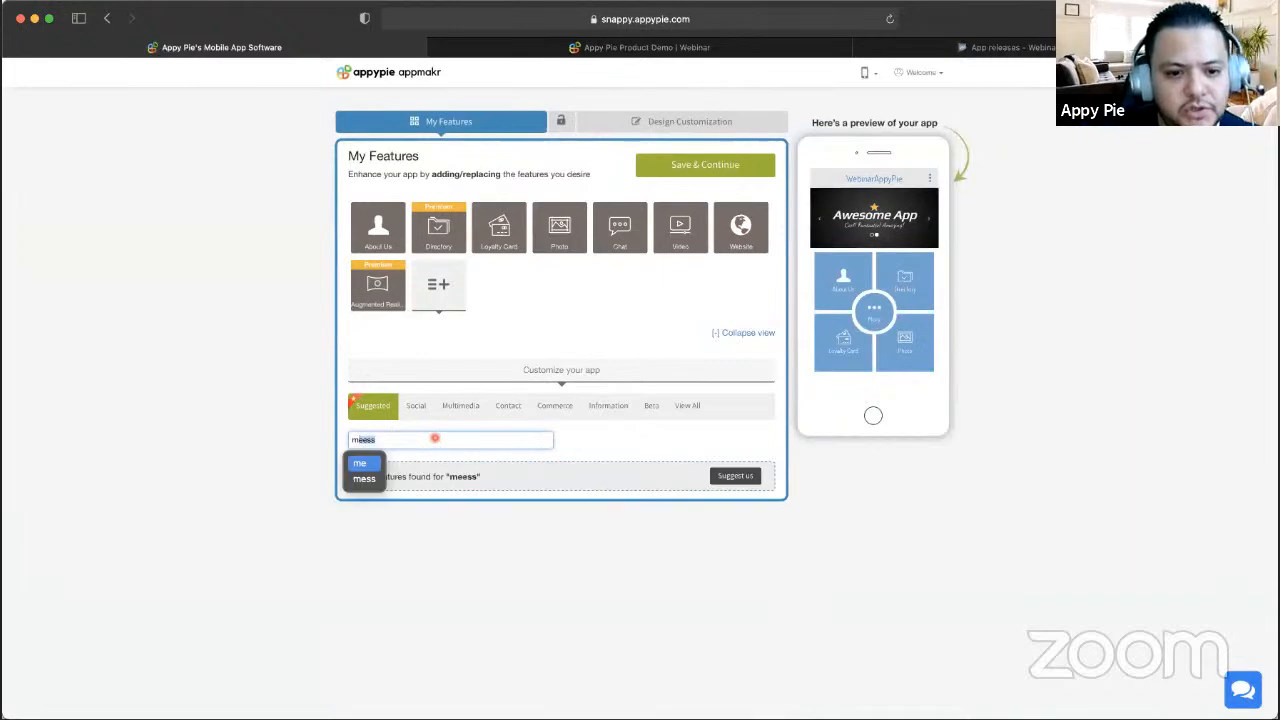
key(BackSpace)
text(mess)
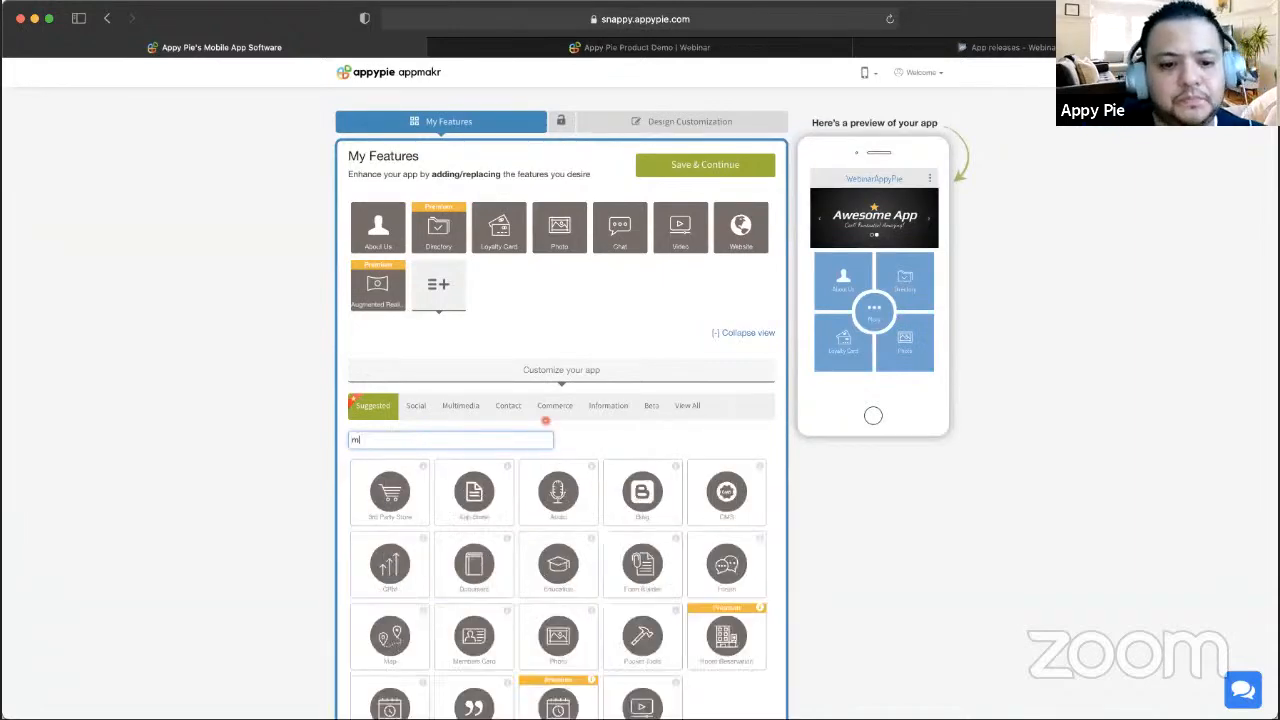
- Show all addable features and scroll through the catalogue
click(687, 405)
scroll(553, 607, down, 3)
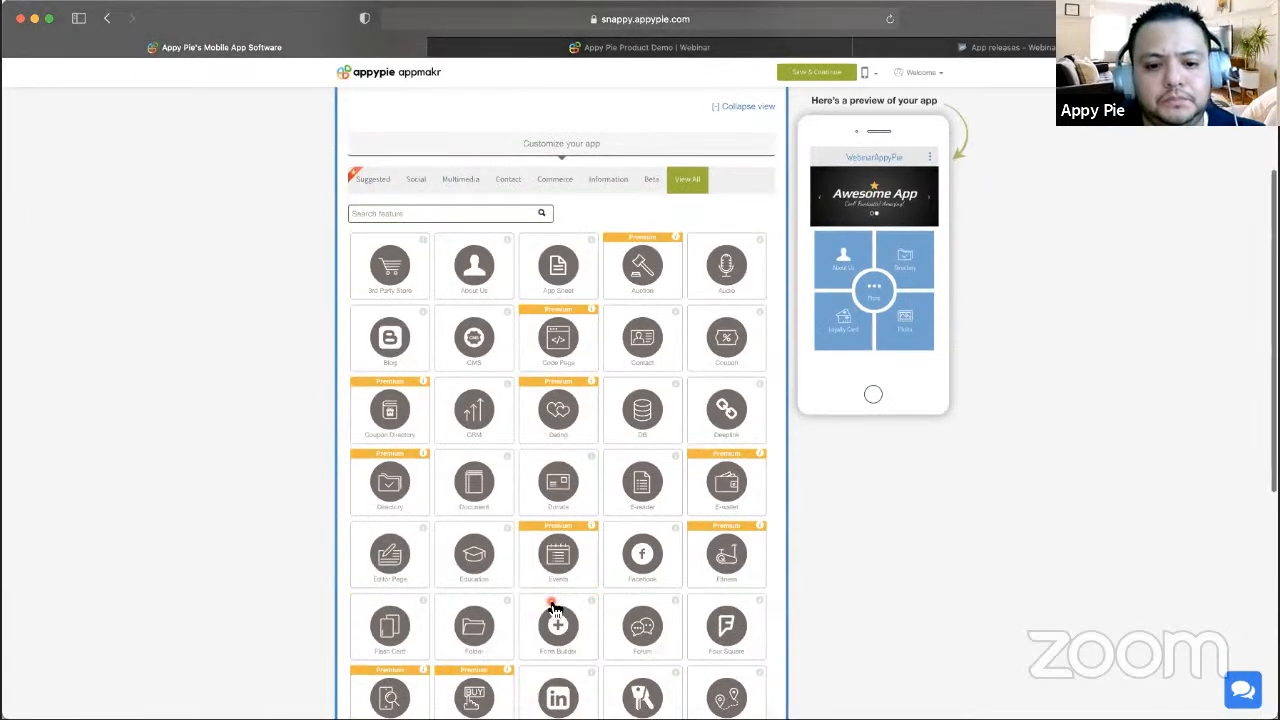
scroll(555, 605, down, 6)
scroll(599, 458, down, 1)
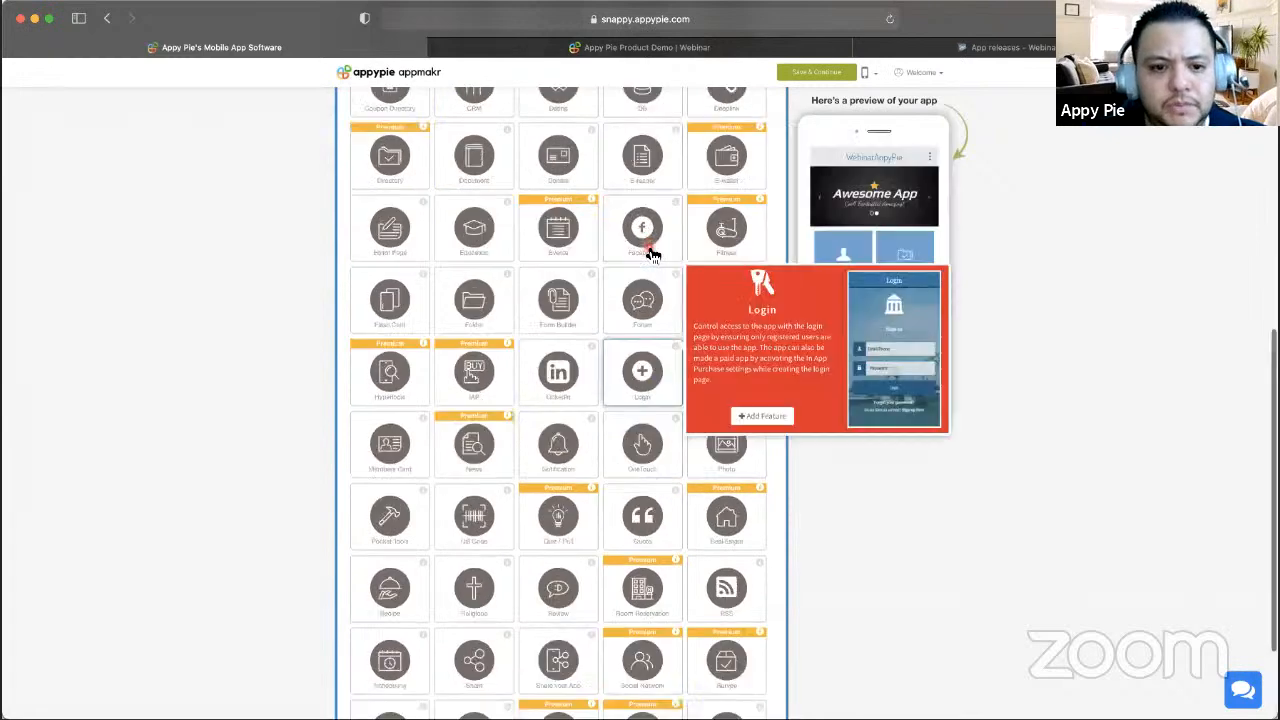
- Delete the Augmented Reality feature from the app's features, confirming the deletion
click(650, 252)
click(370, 293)
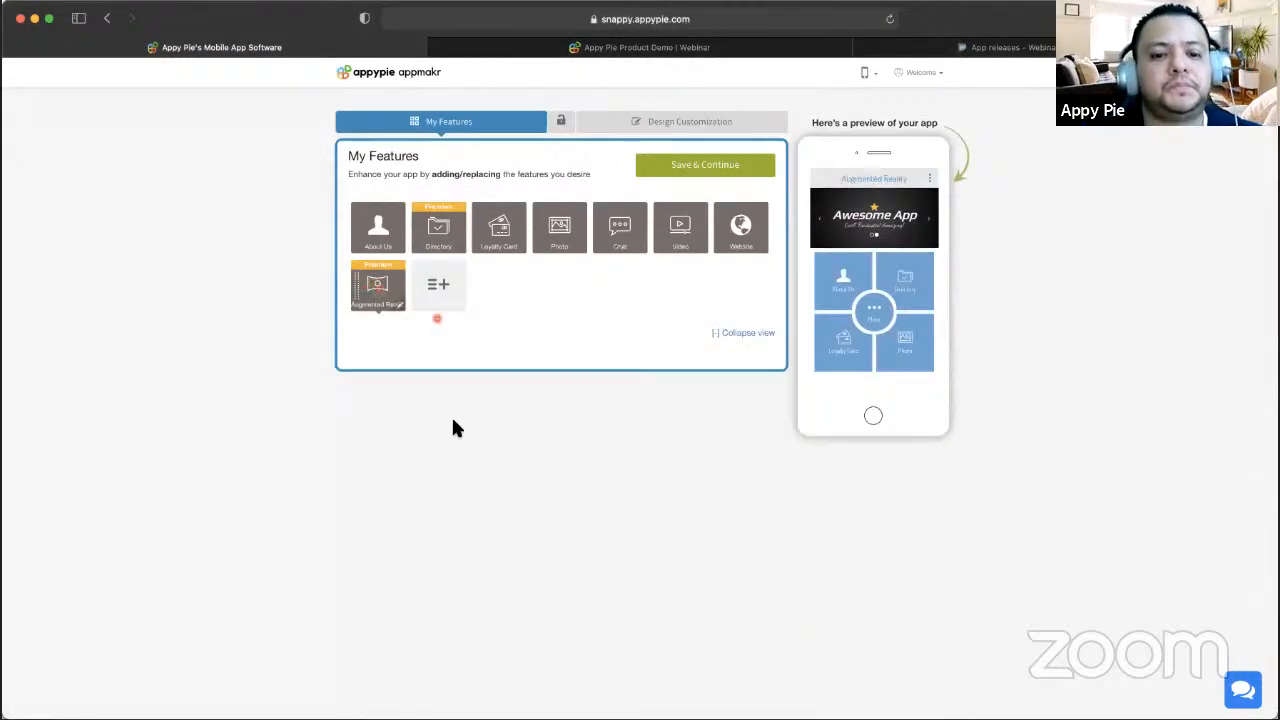
click(553, 356)
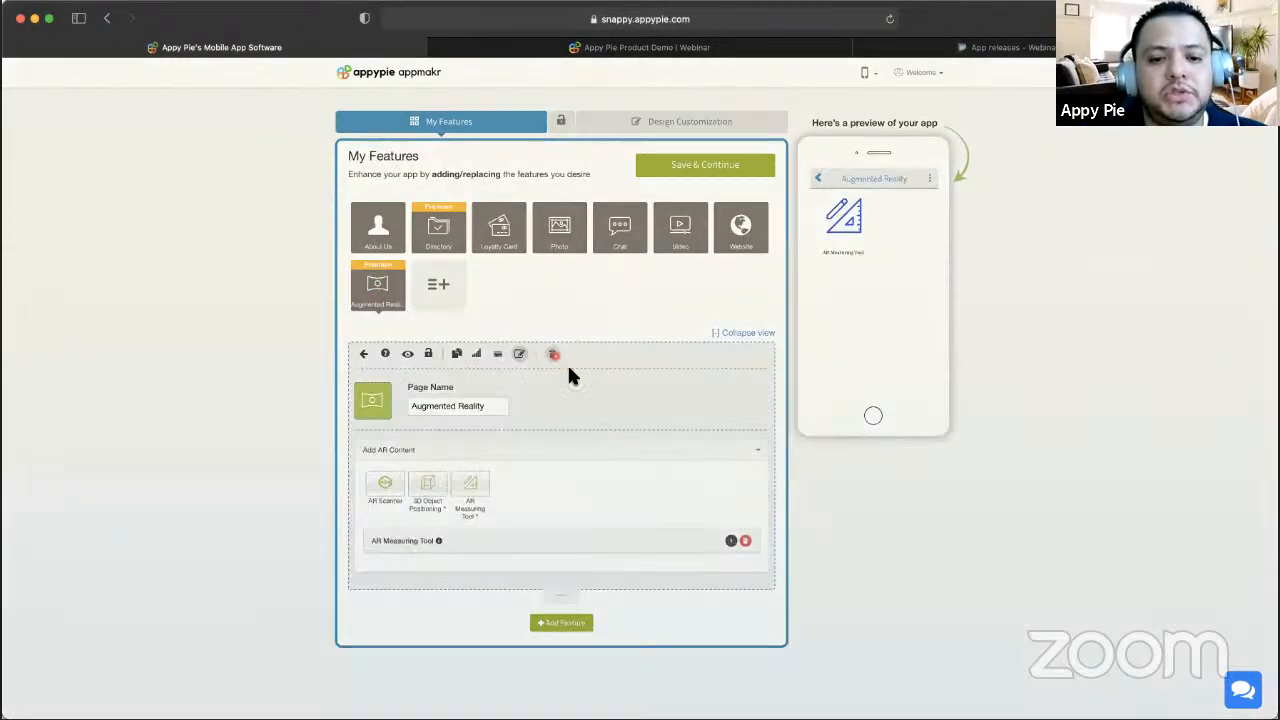
click(779, 424)
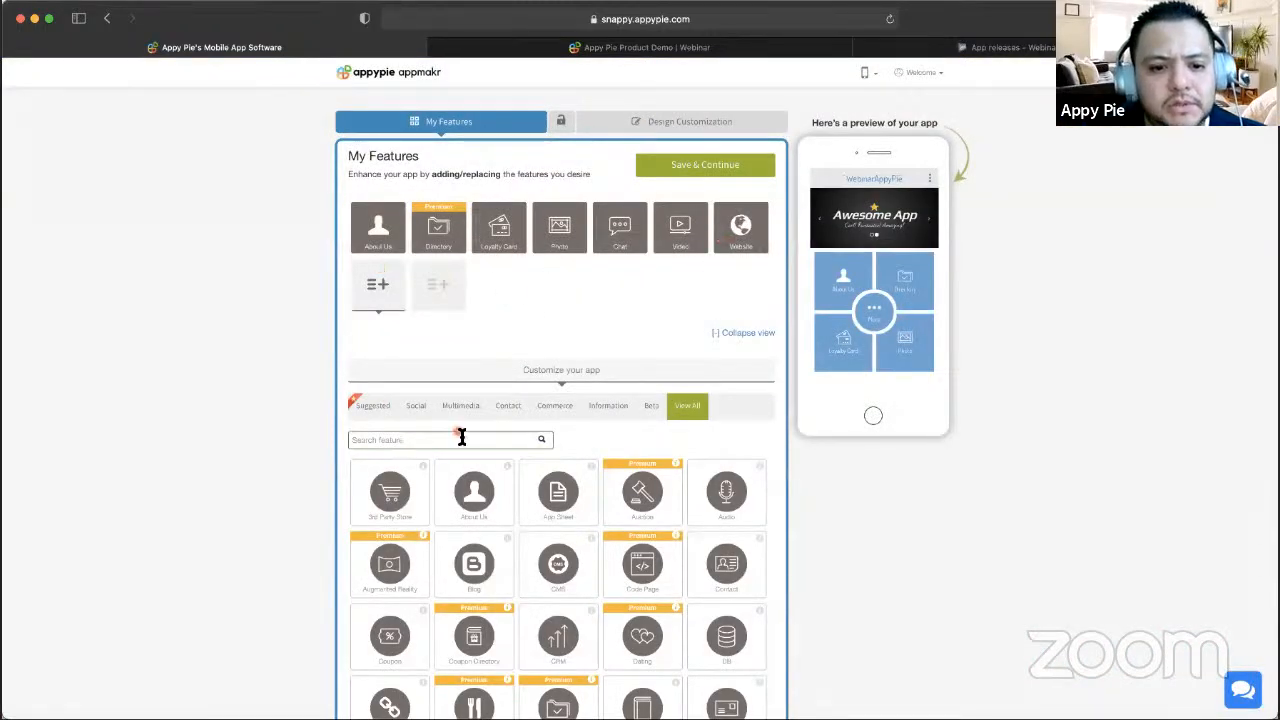
- Browse the full feature grid and bring up the Messenger feature's description
scroll(614, 423, down, 10)
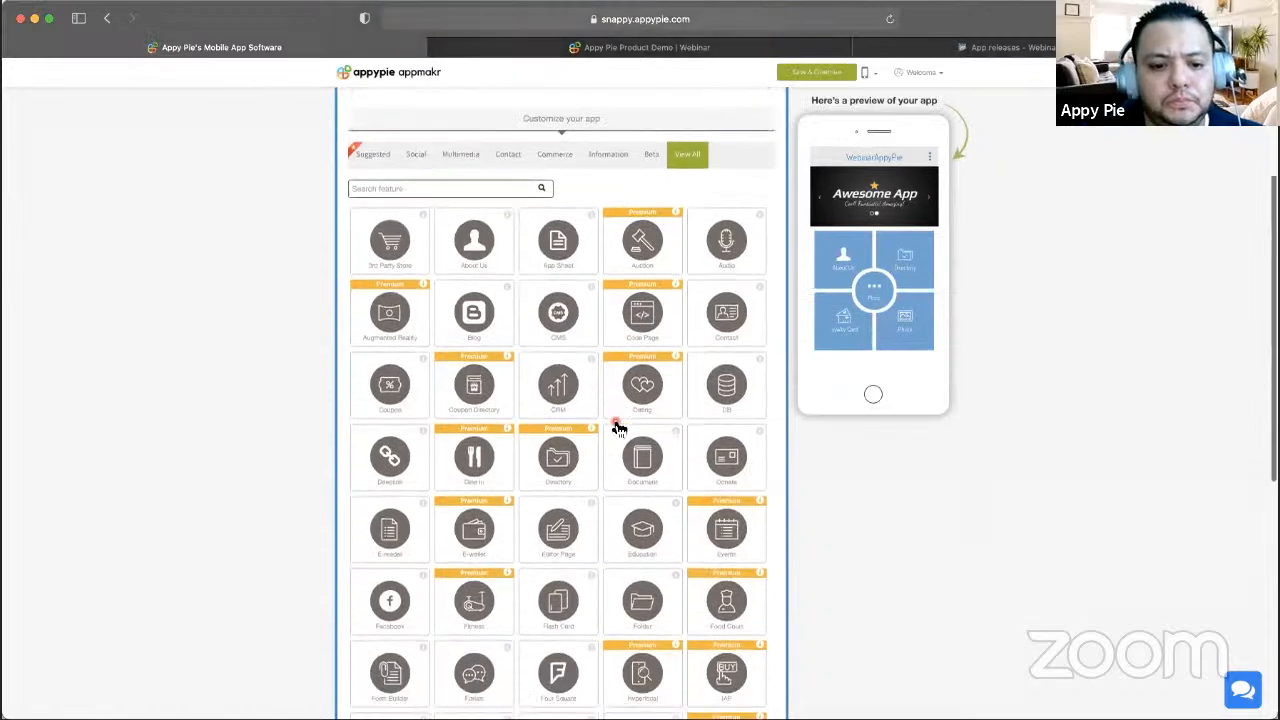
scroll(617, 423, down, 3)
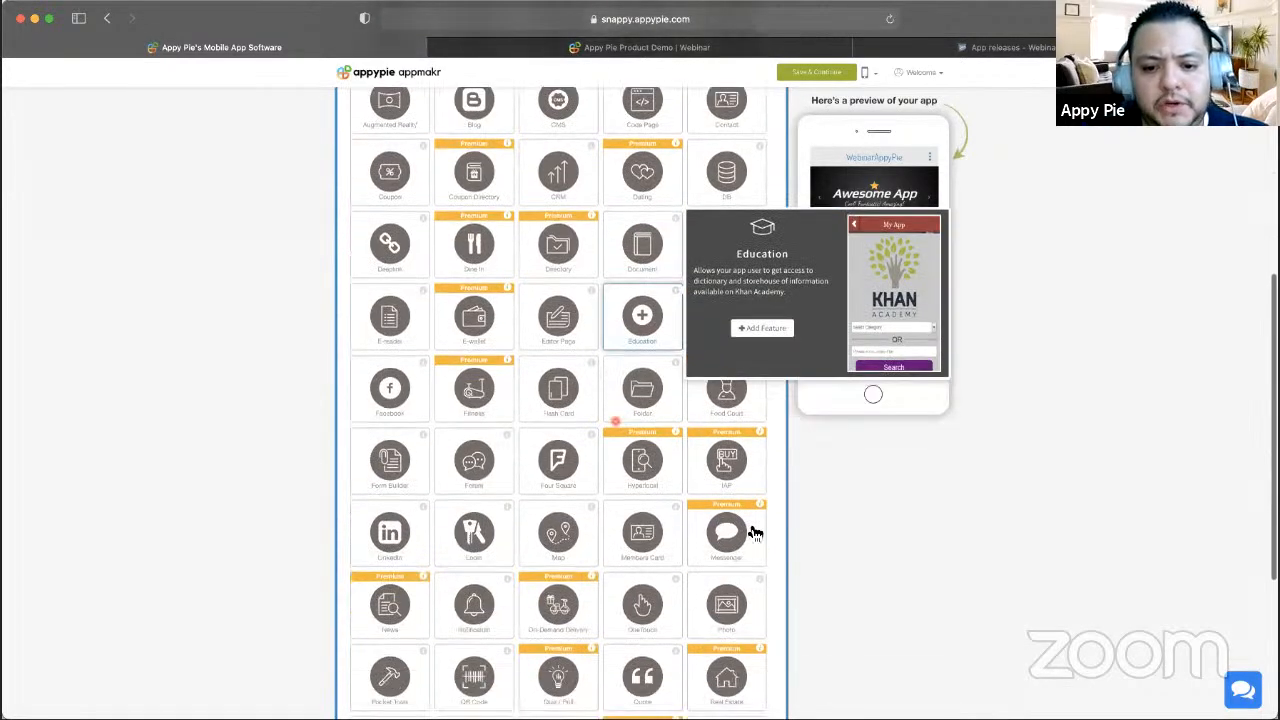
mouse_move(737, 546)
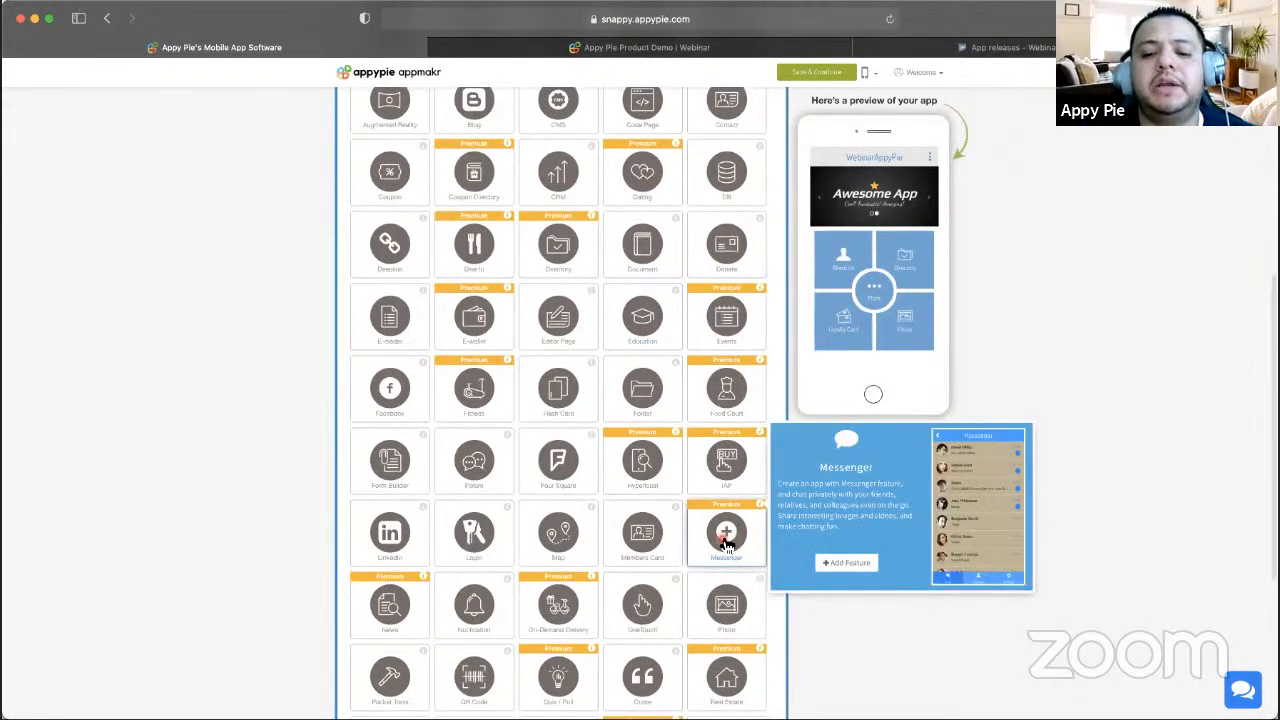
scroll(730, 488, down, 1)
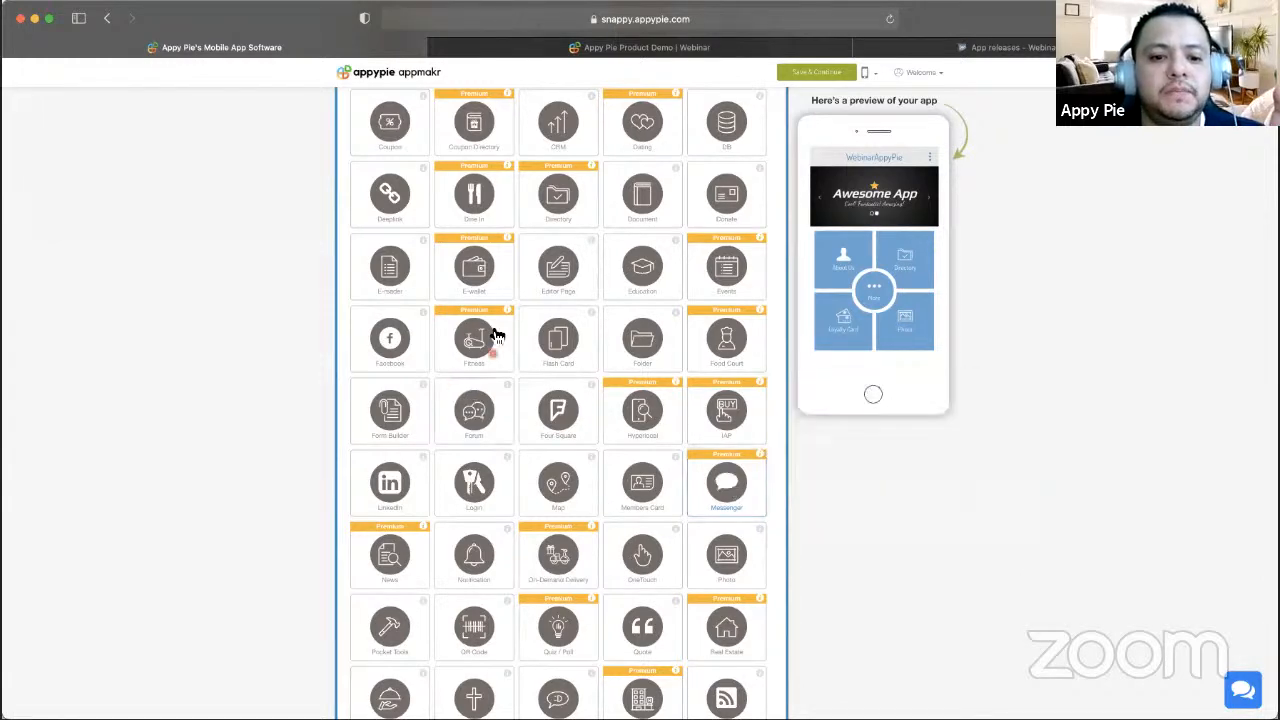
mouse_move(472, 330)
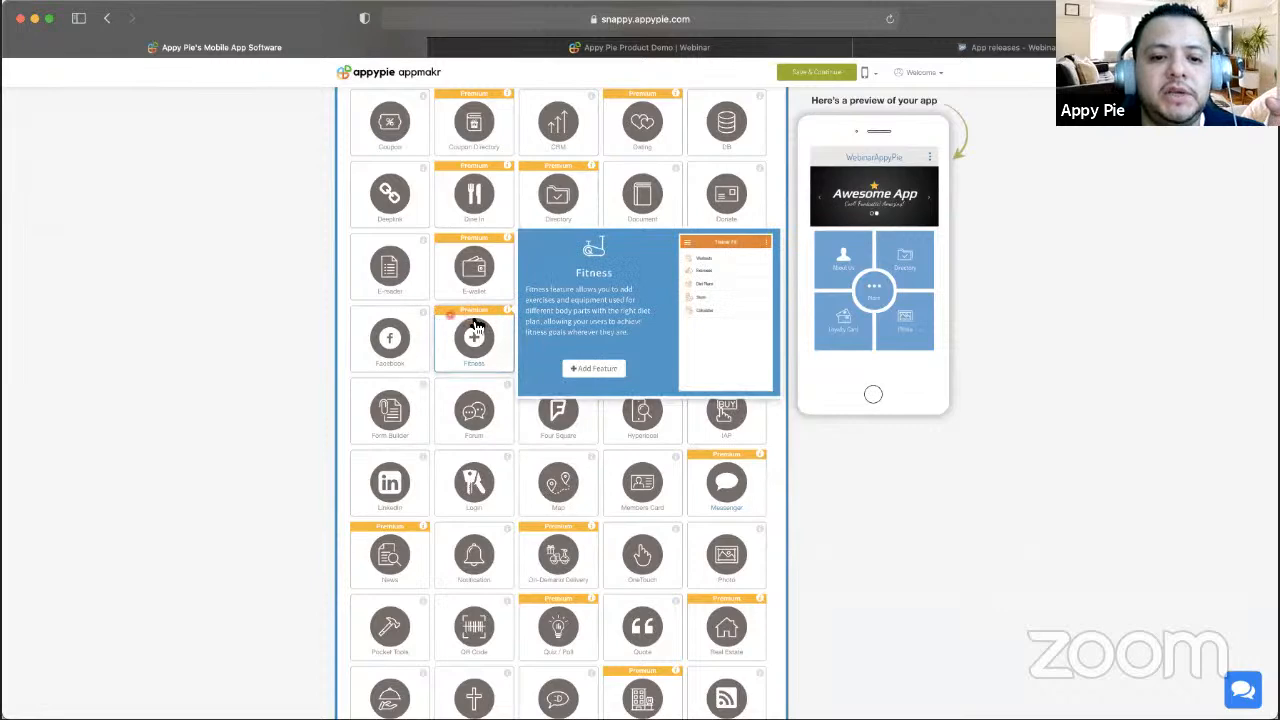
mouse_move(488, 243)
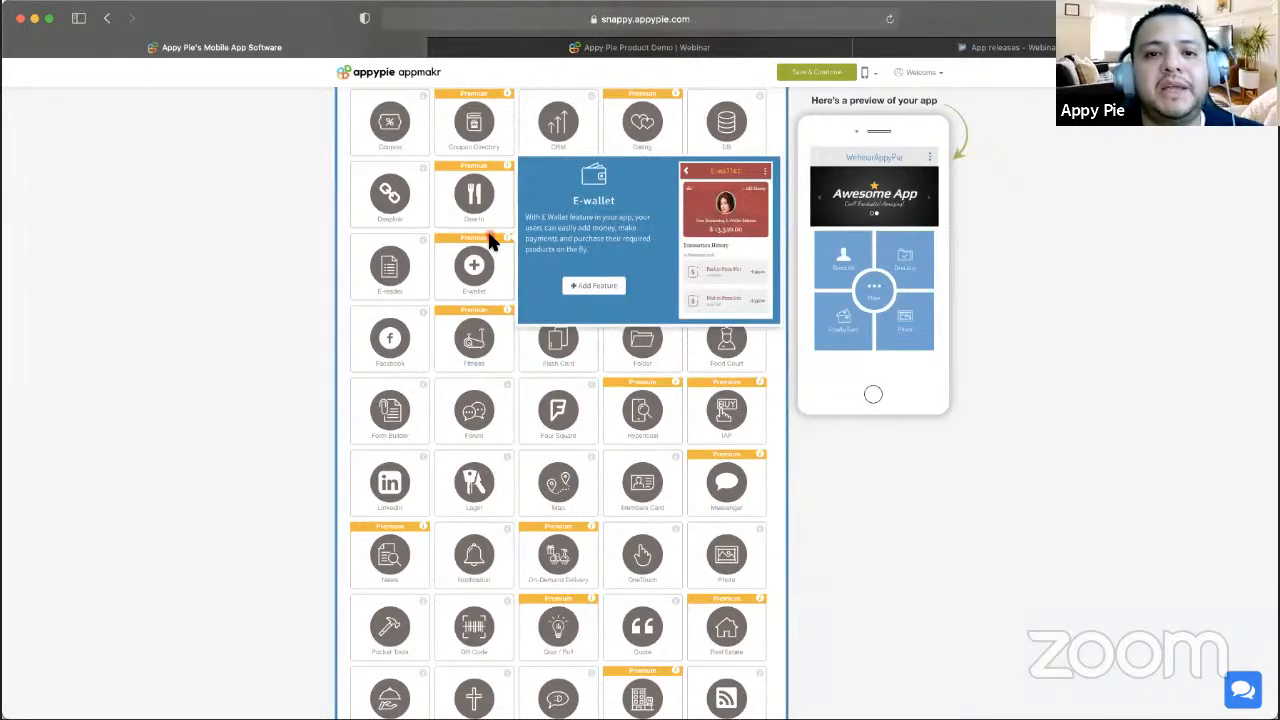
scroll(360, 330, up, 3)
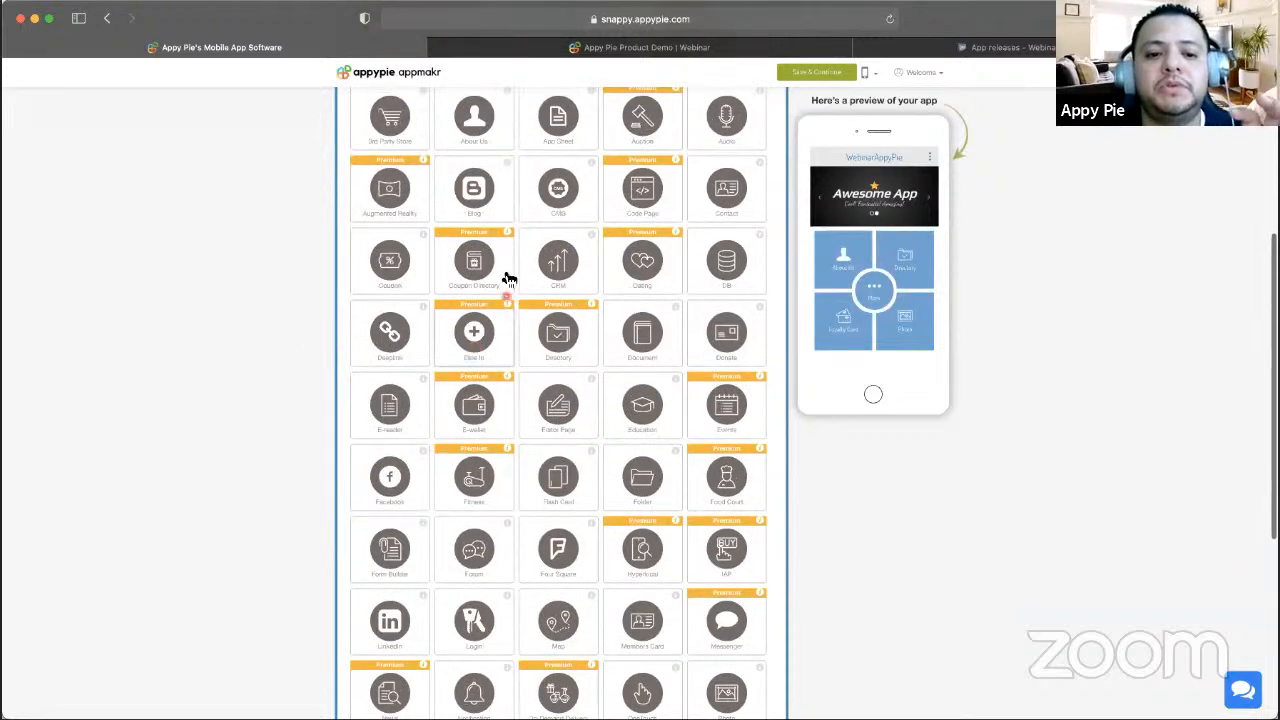
scroll(508, 278, up, 3)
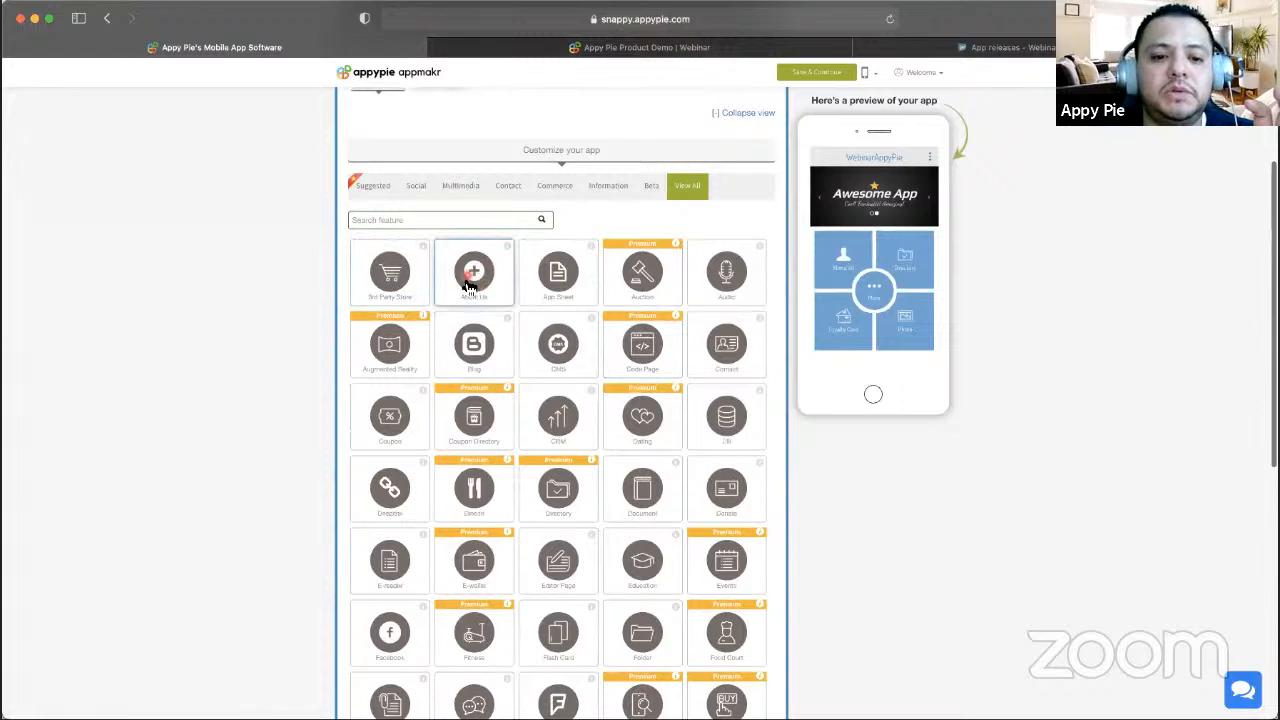
mouse_move(456, 262)
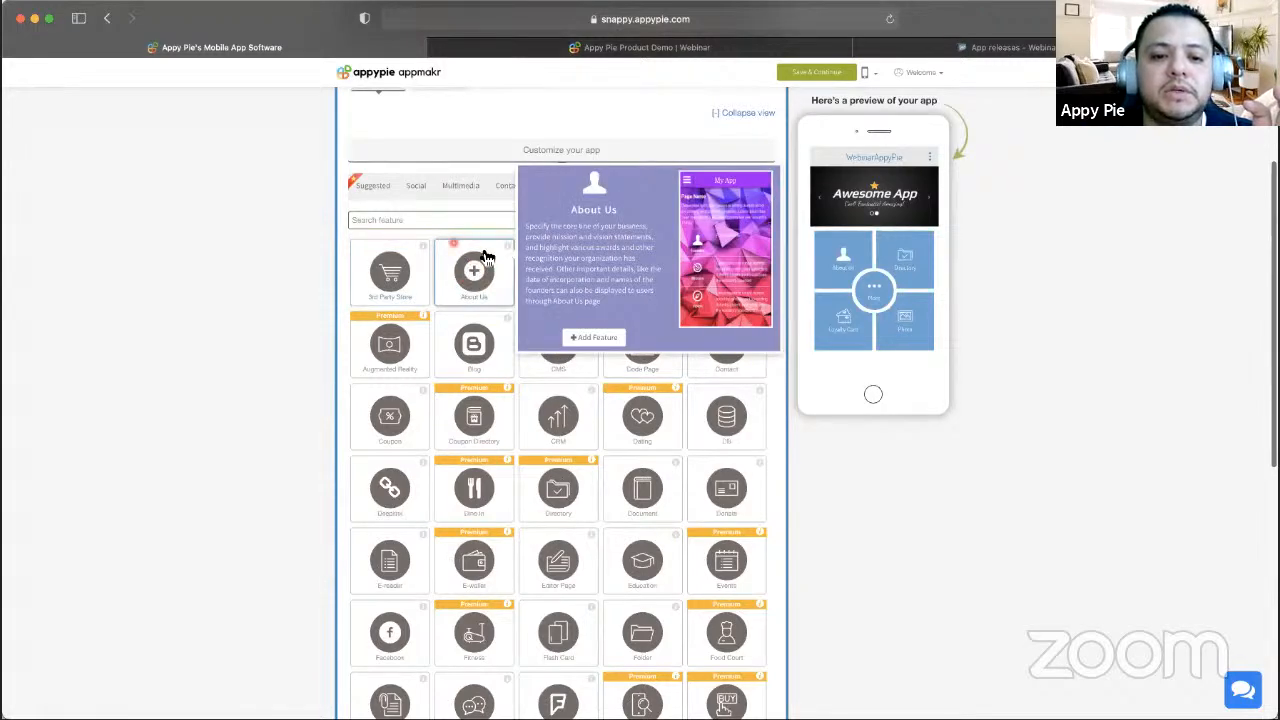
scroll(385, 580, down, 5)
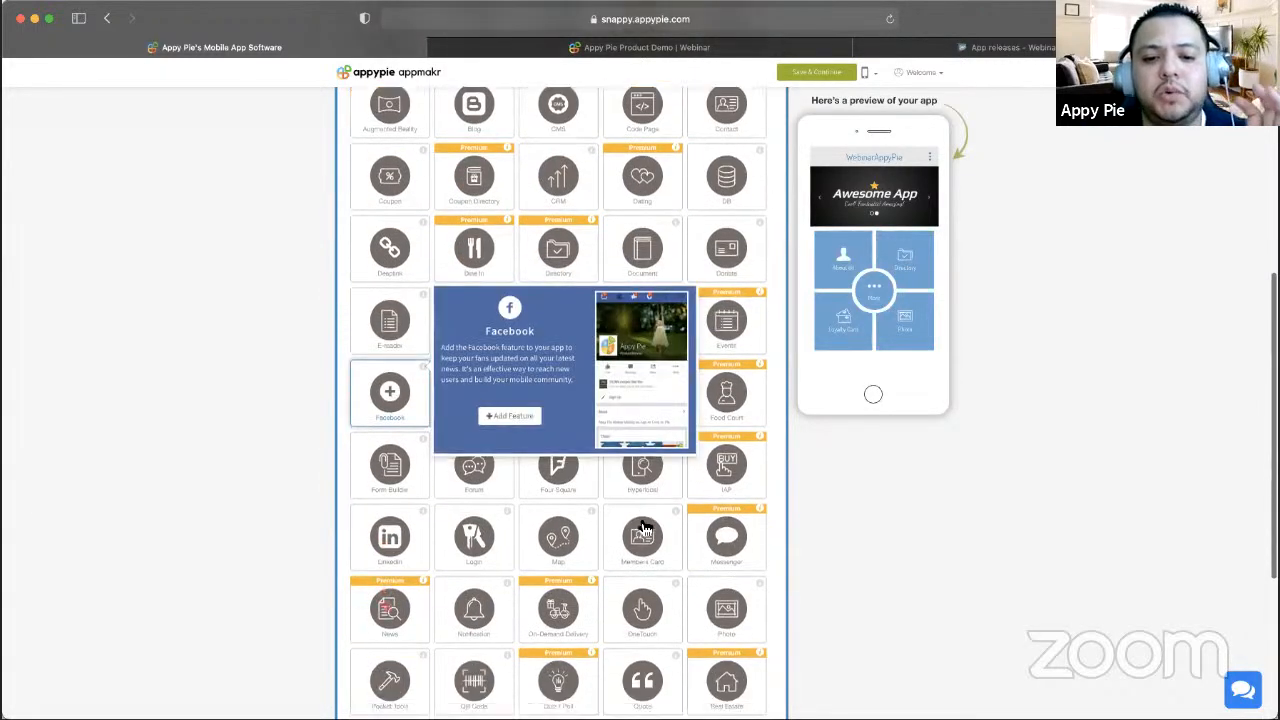
scroll(645, 527, down, 1)
mouse_move(755, 445)
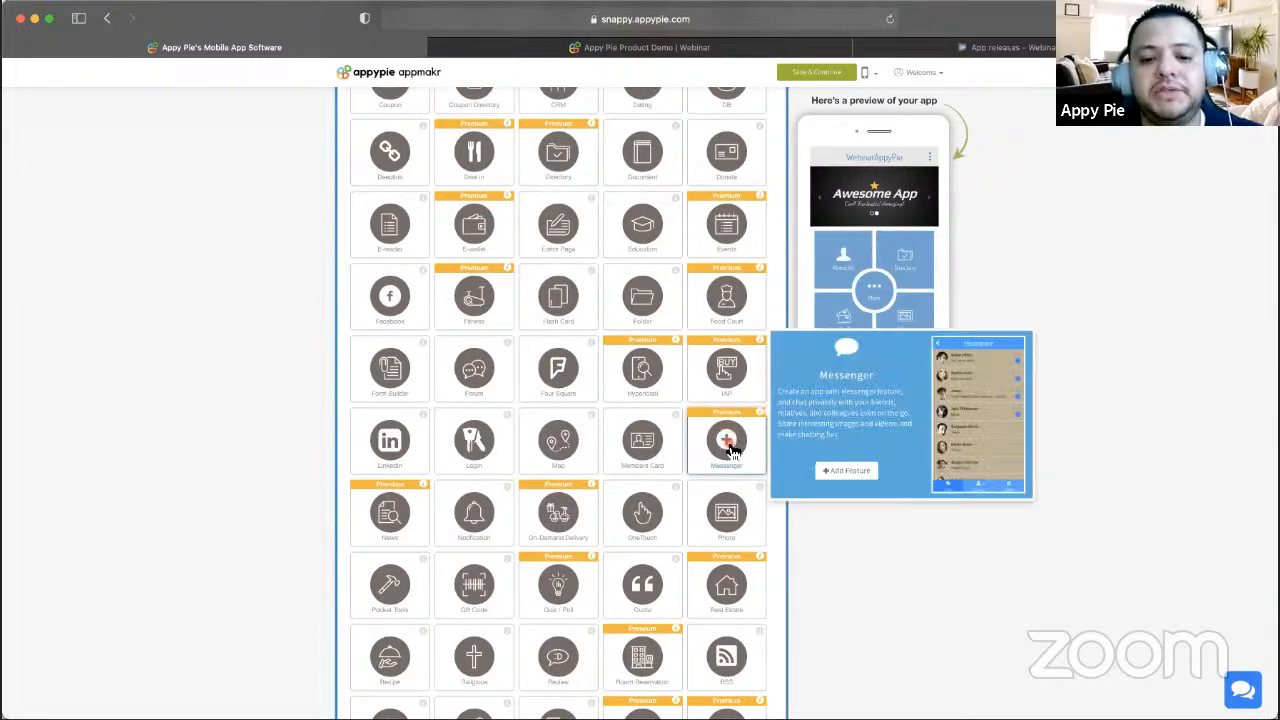
- Add Messenger to WebinarAppyPie and open the Twilio credentials help article
click(727, 443)
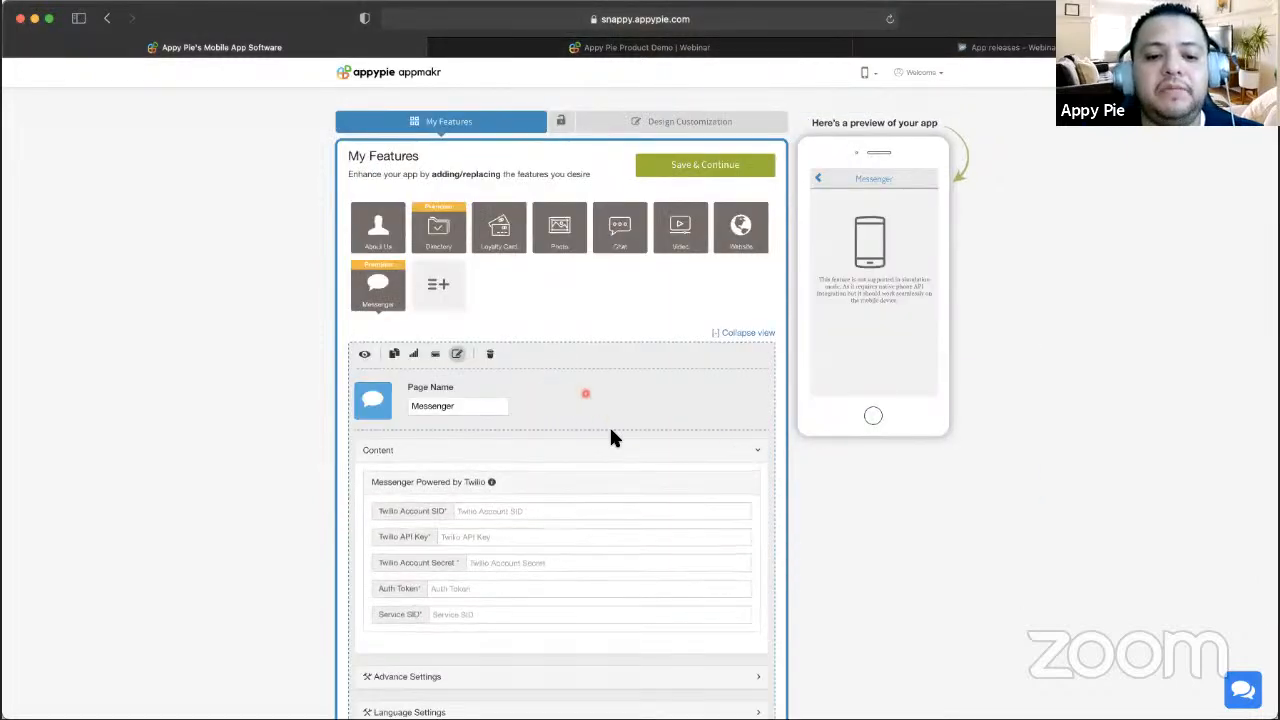
scroll(600, 420, down, 2)
click(566, 418)
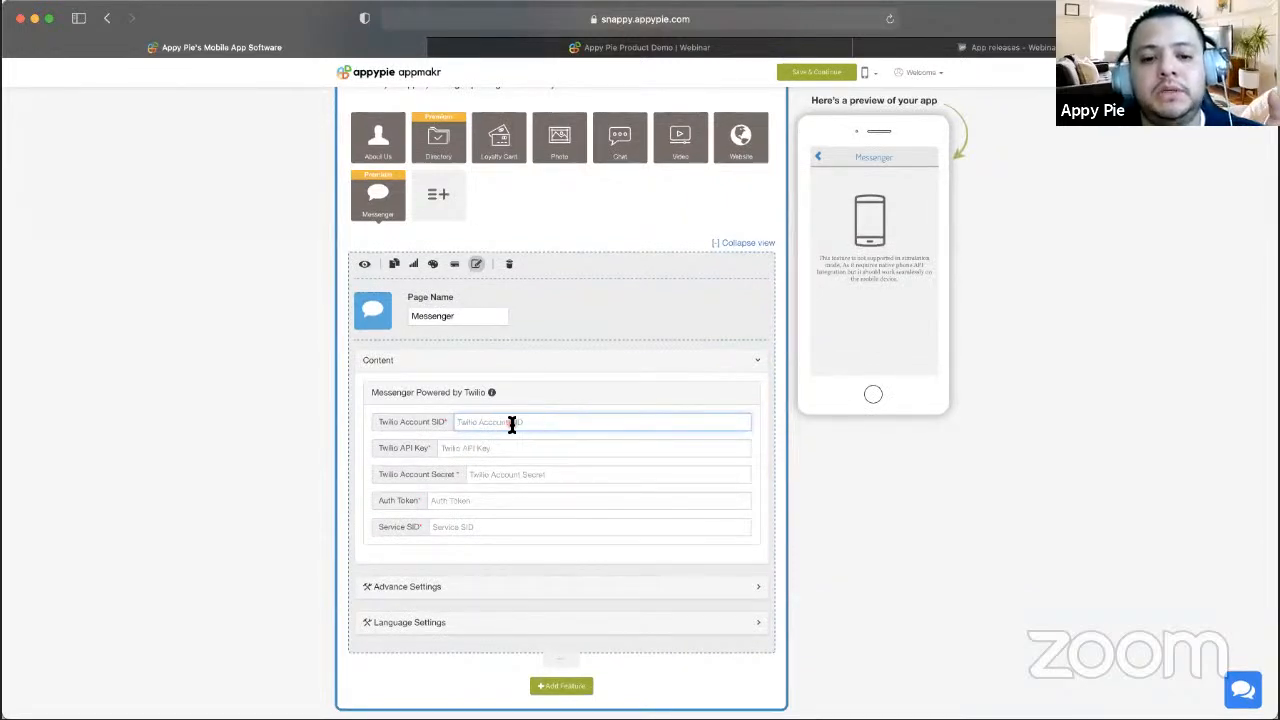
click(512, 422)
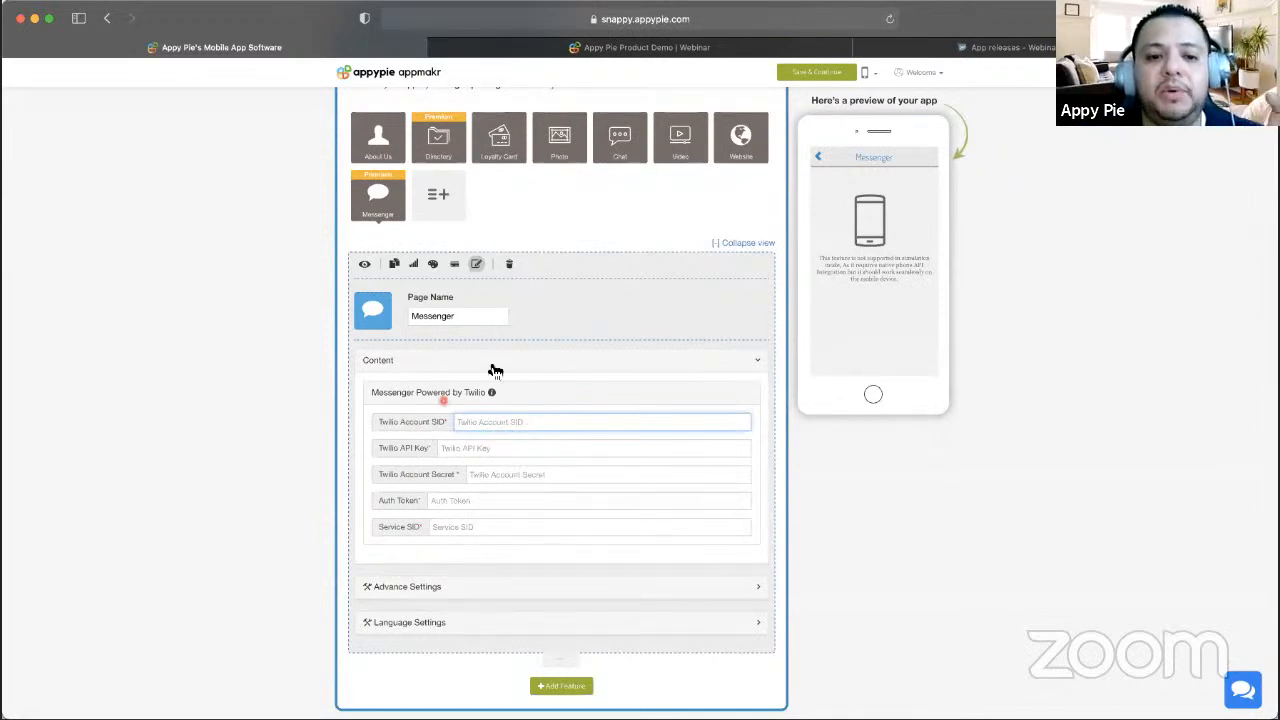
click(495, 396)
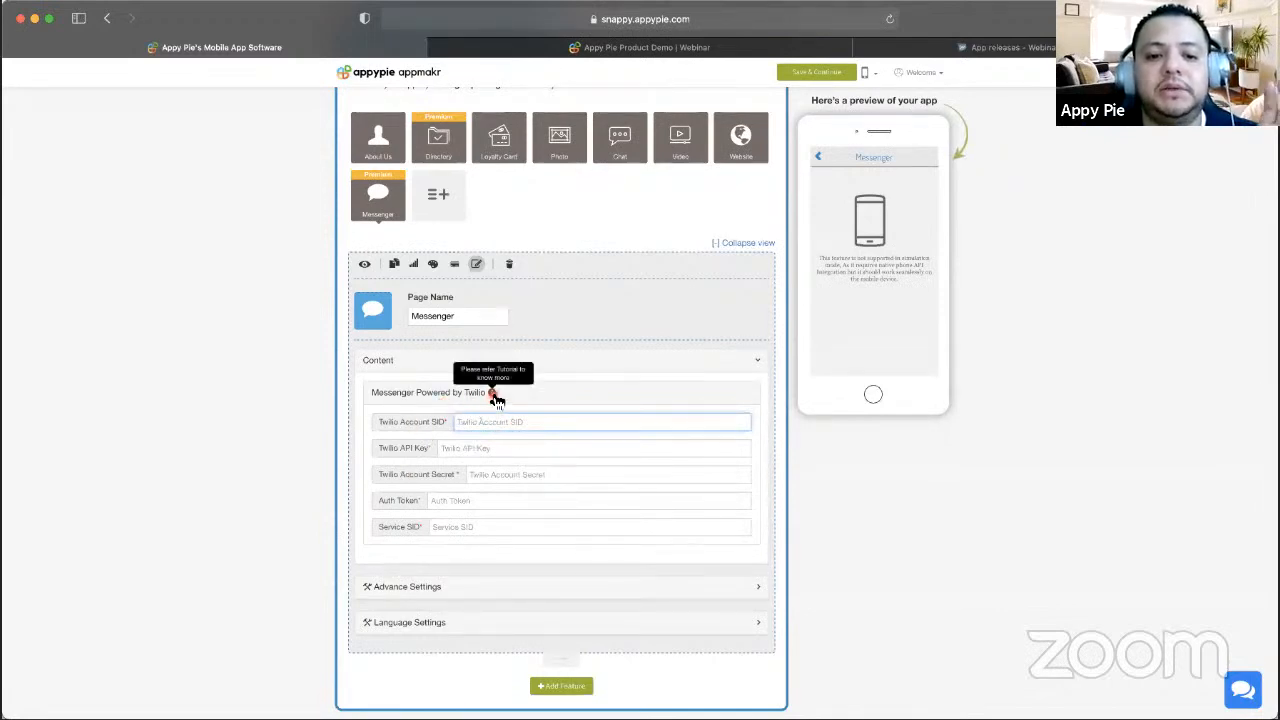
click(495, 396)
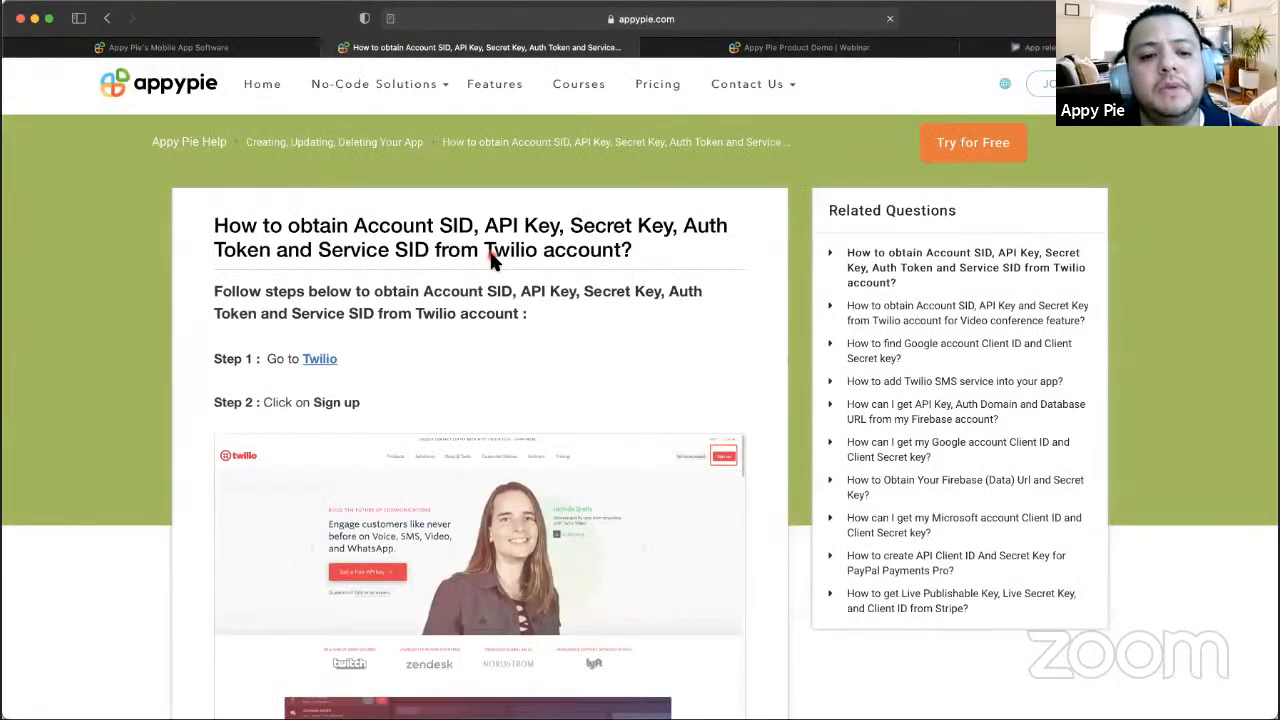
- Scroll the Twilio tutorial and enlarge the Step 8 Account Dashboard screenshot
scroll(495, 261, down, 5)
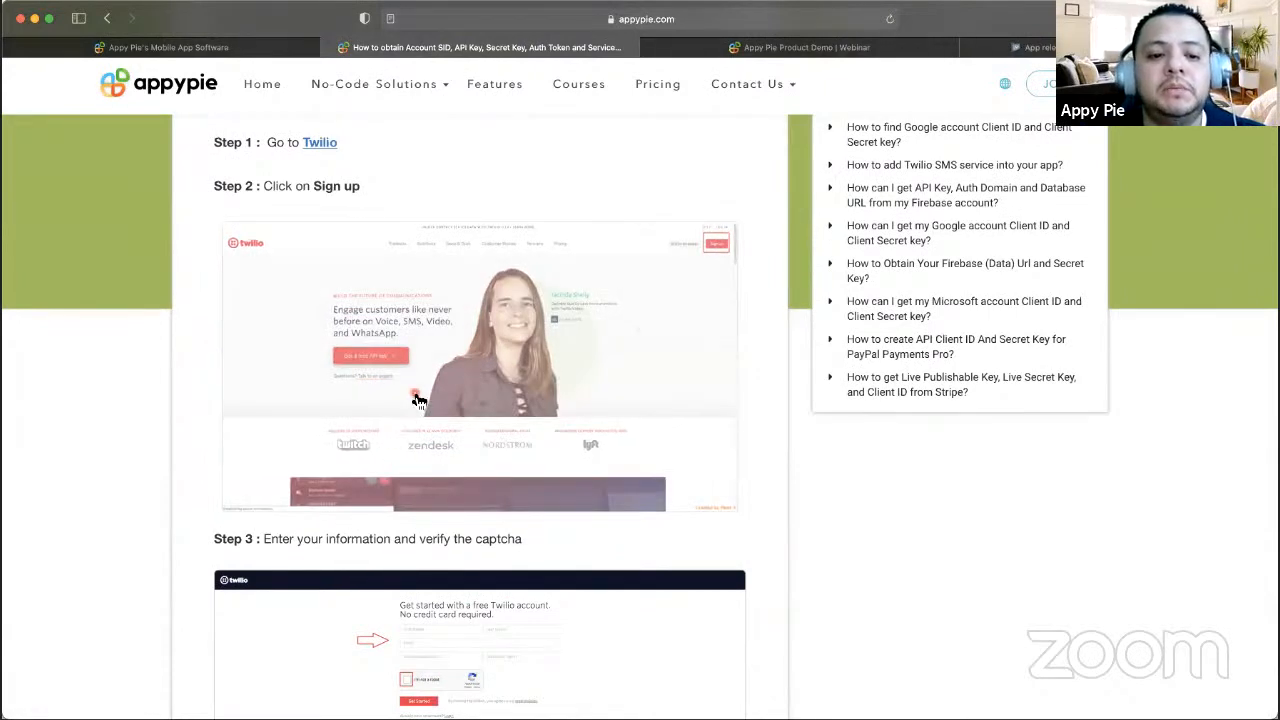
scroll(419, 401, down, 2)
scroll(491, 440, down, 7)
scroll(431, 477, down, 10)
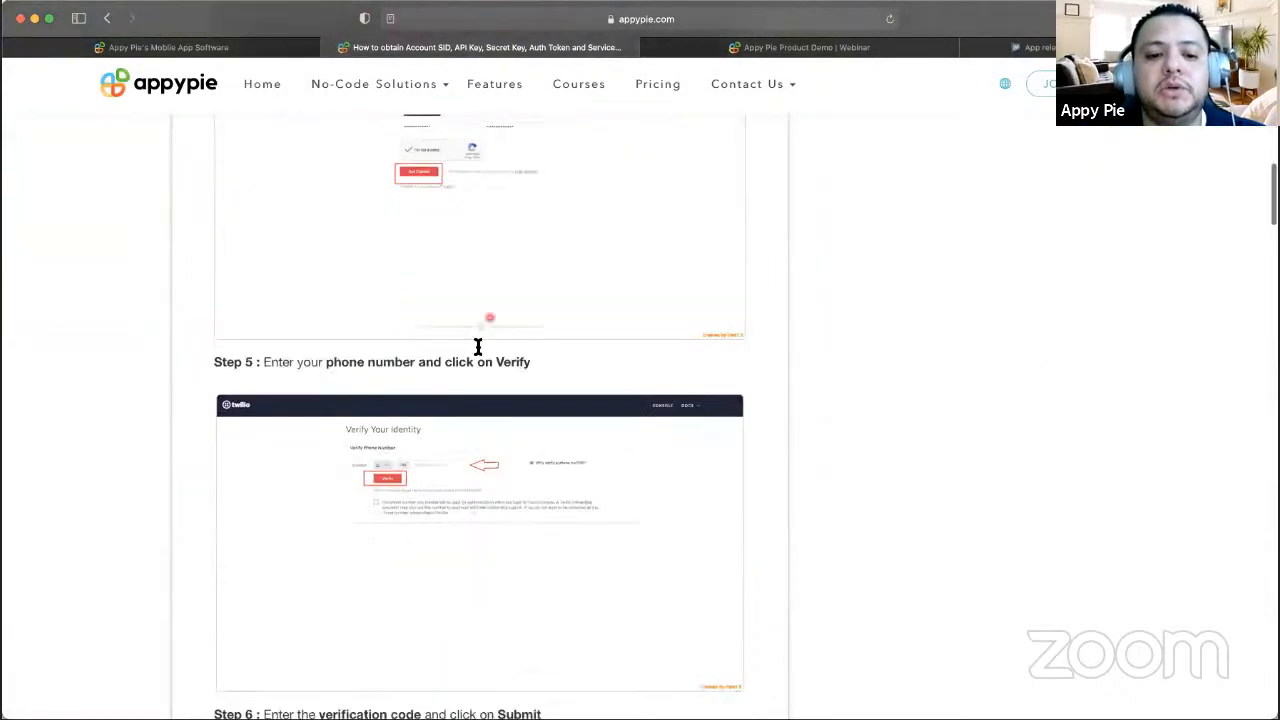
scroll(487, 416, down, 15)
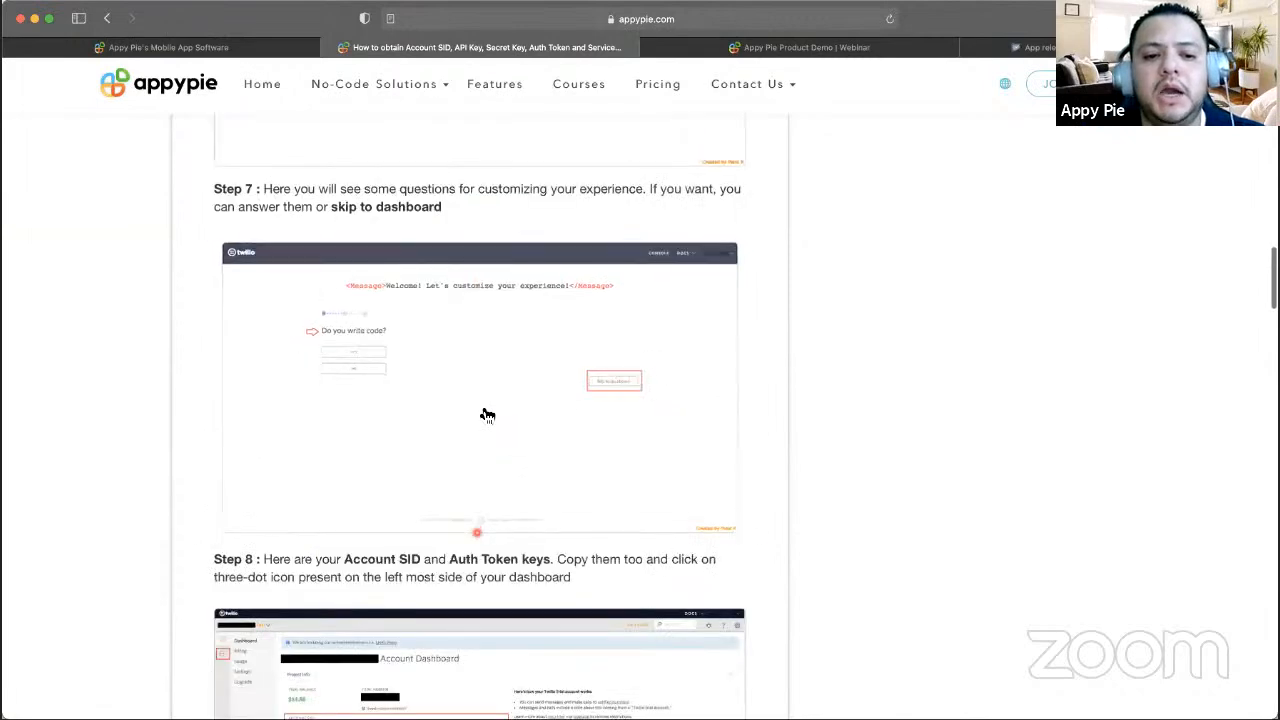
scroll(481, 541, down, 2)
scroll(563, 377, down, 2)
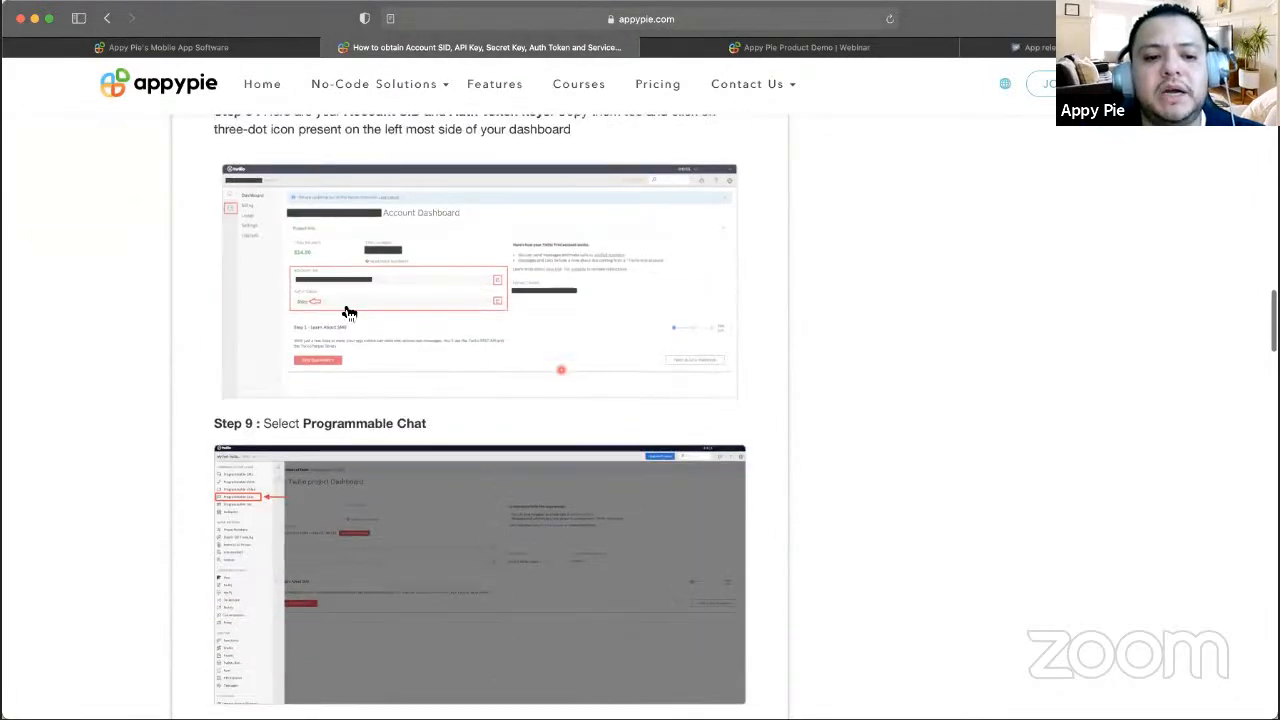
scroll(443, 283, down, 2)
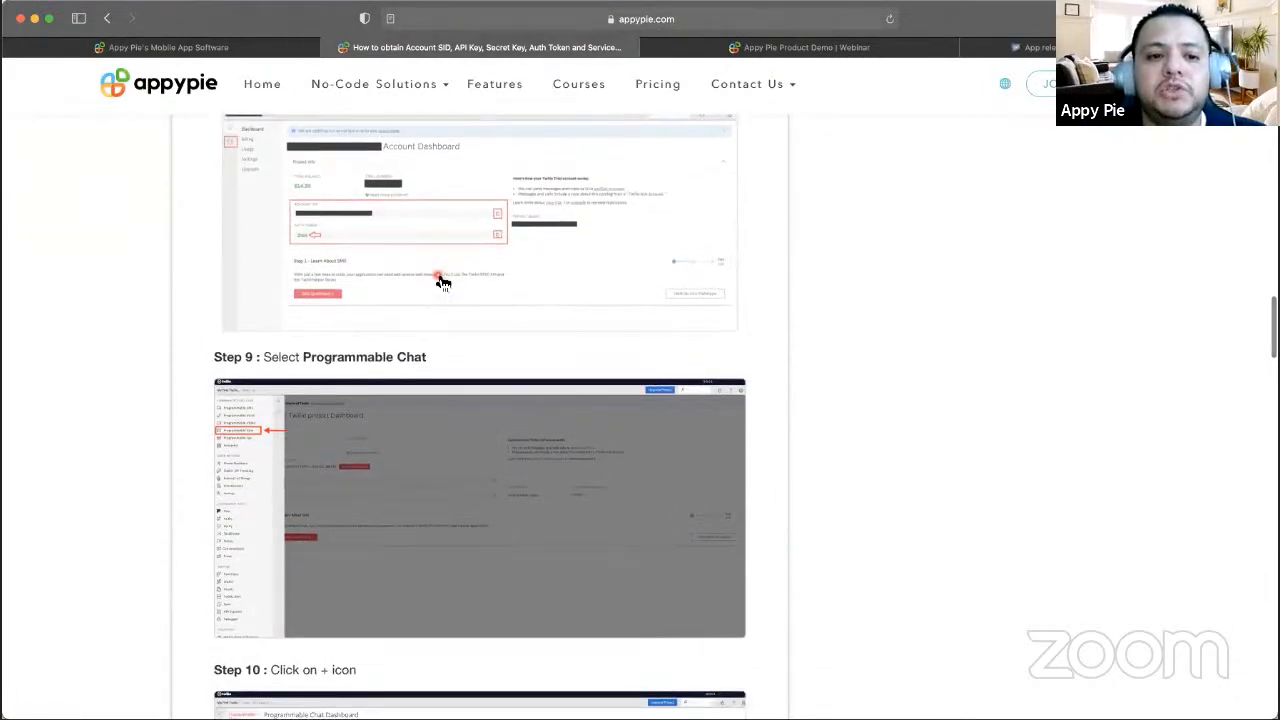
scroll(400, 277, up, 4)
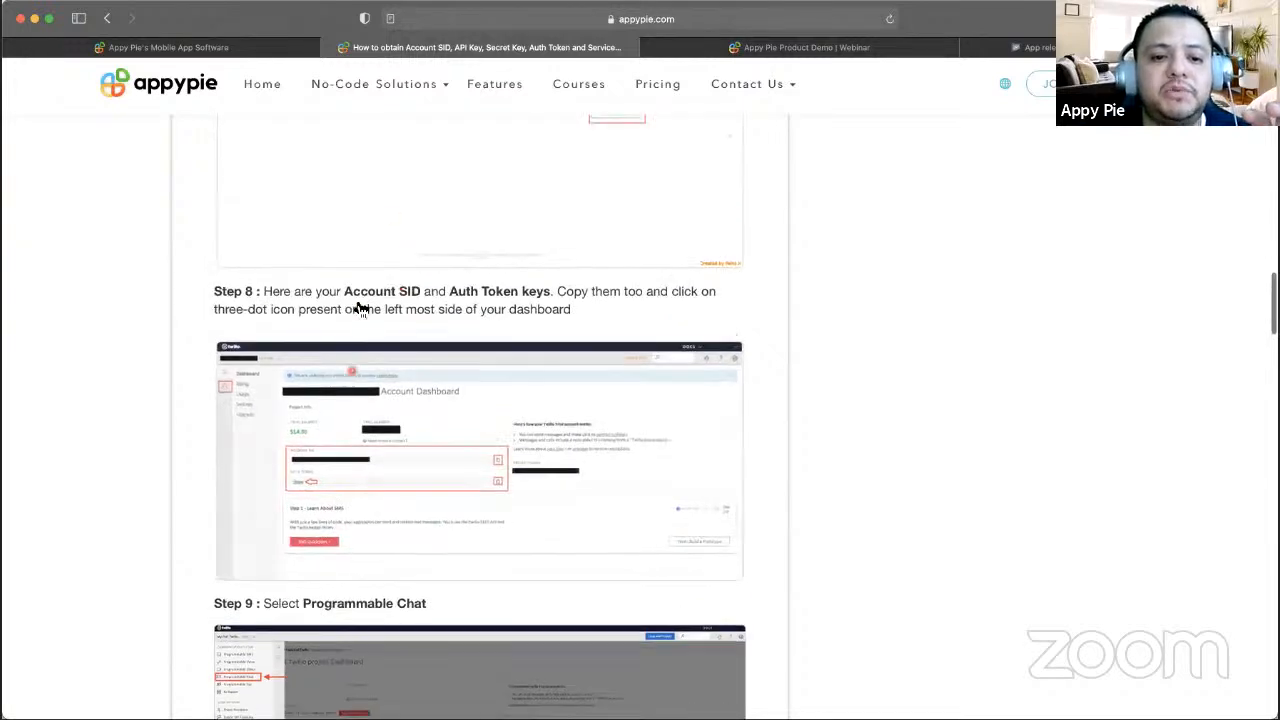
scroll(385, 256, down, 2)
click(387, 429)
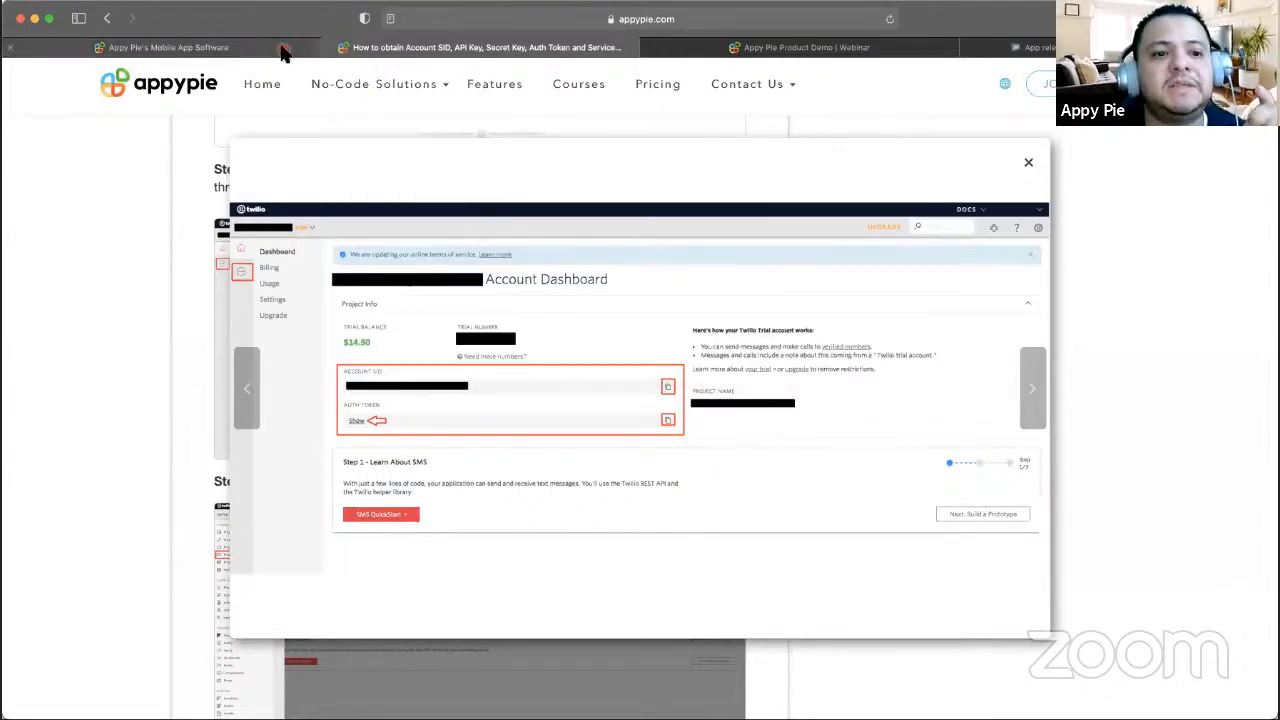
- Return to the builder's Messenger Twilio settings after rechecking the tutorial
click(286, 48)
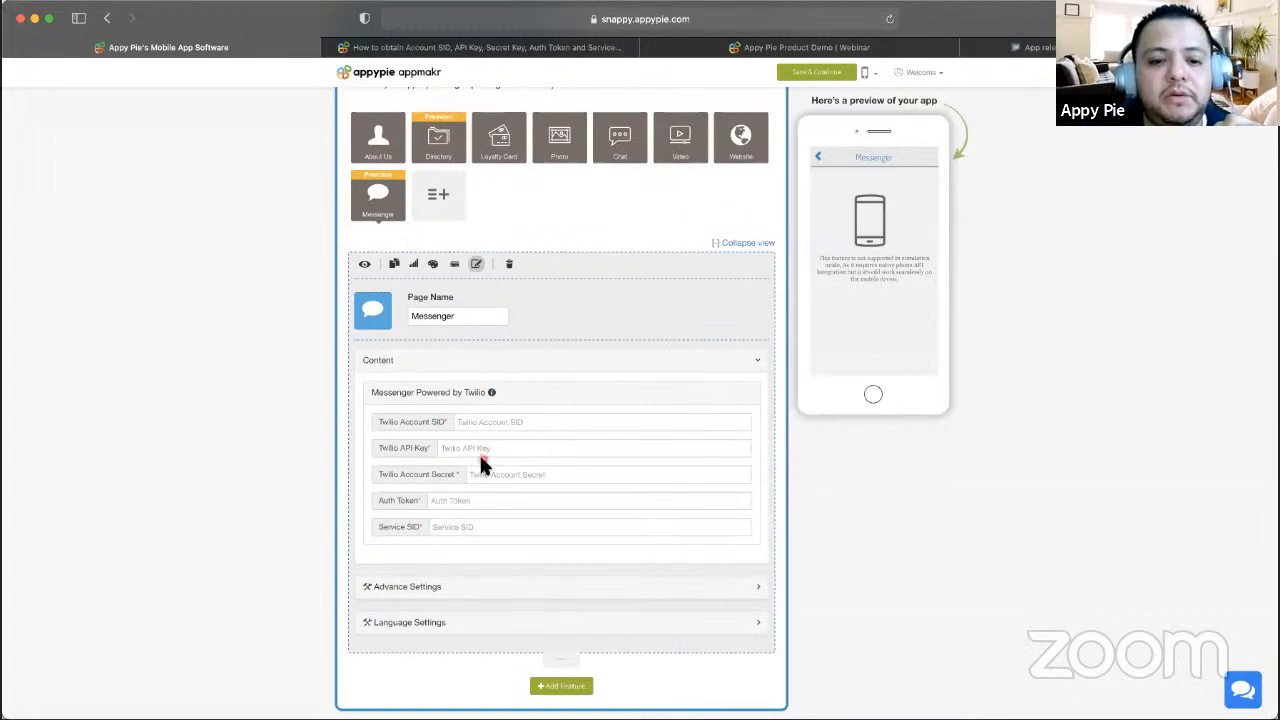
click(570, 47)
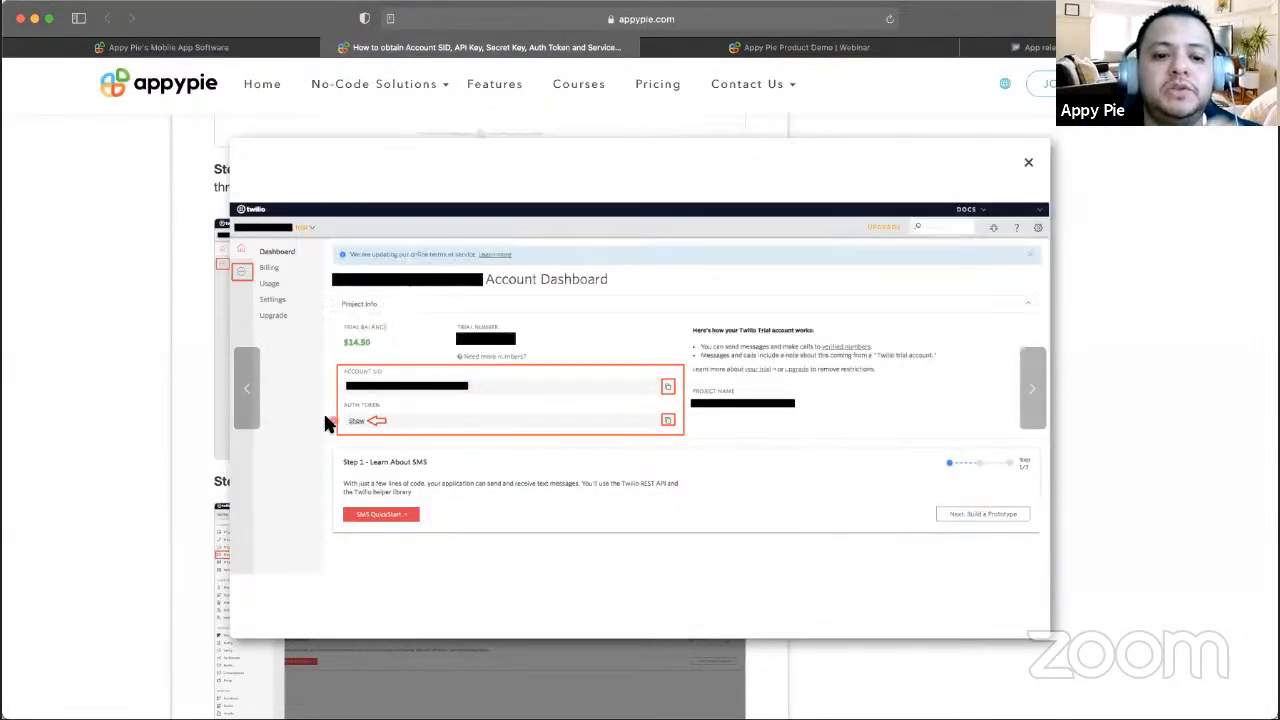
click(262, 50)
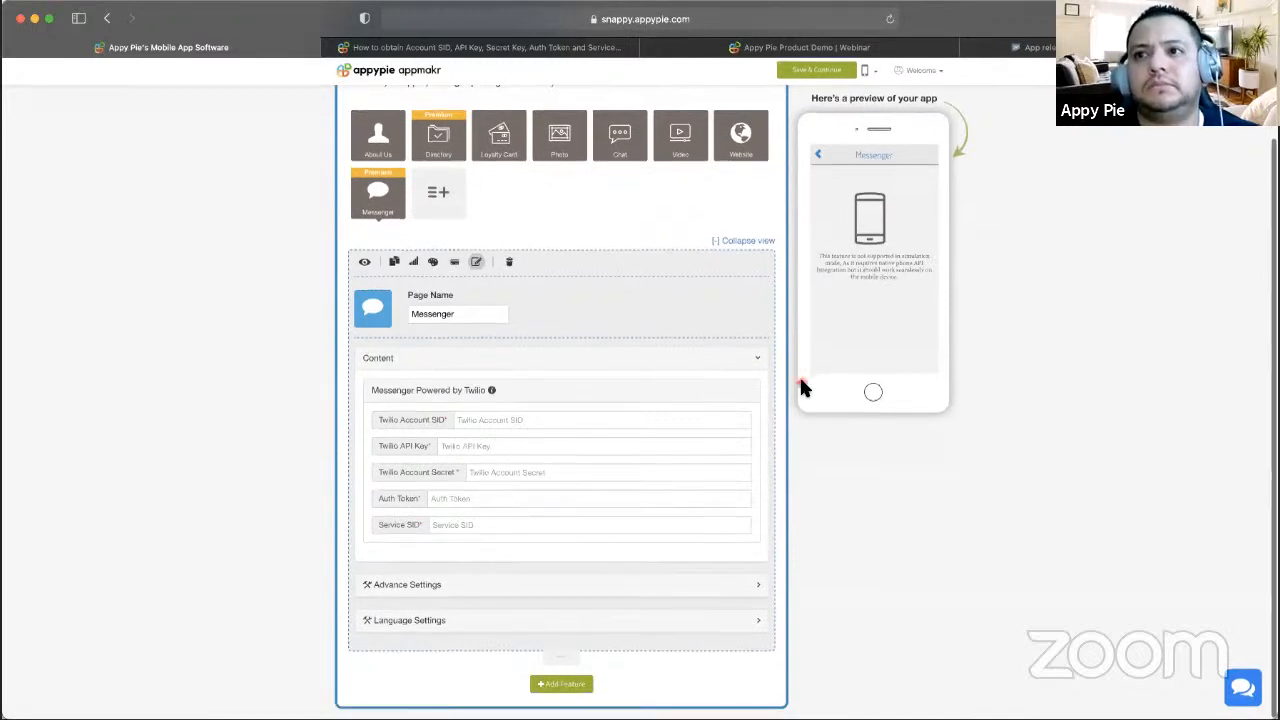
scroll(800, 385, up, 3)
scroll(598, 545, down, 3)
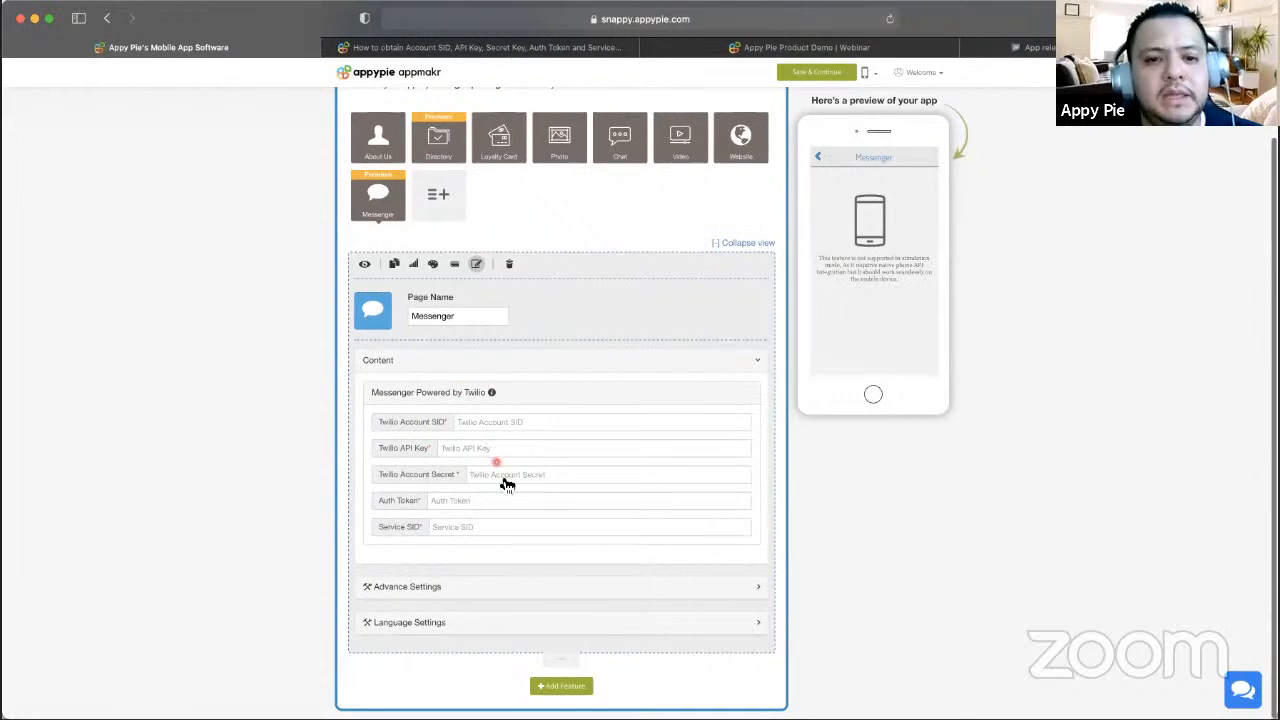
click(568, 46)
mouse_move(370, 90)
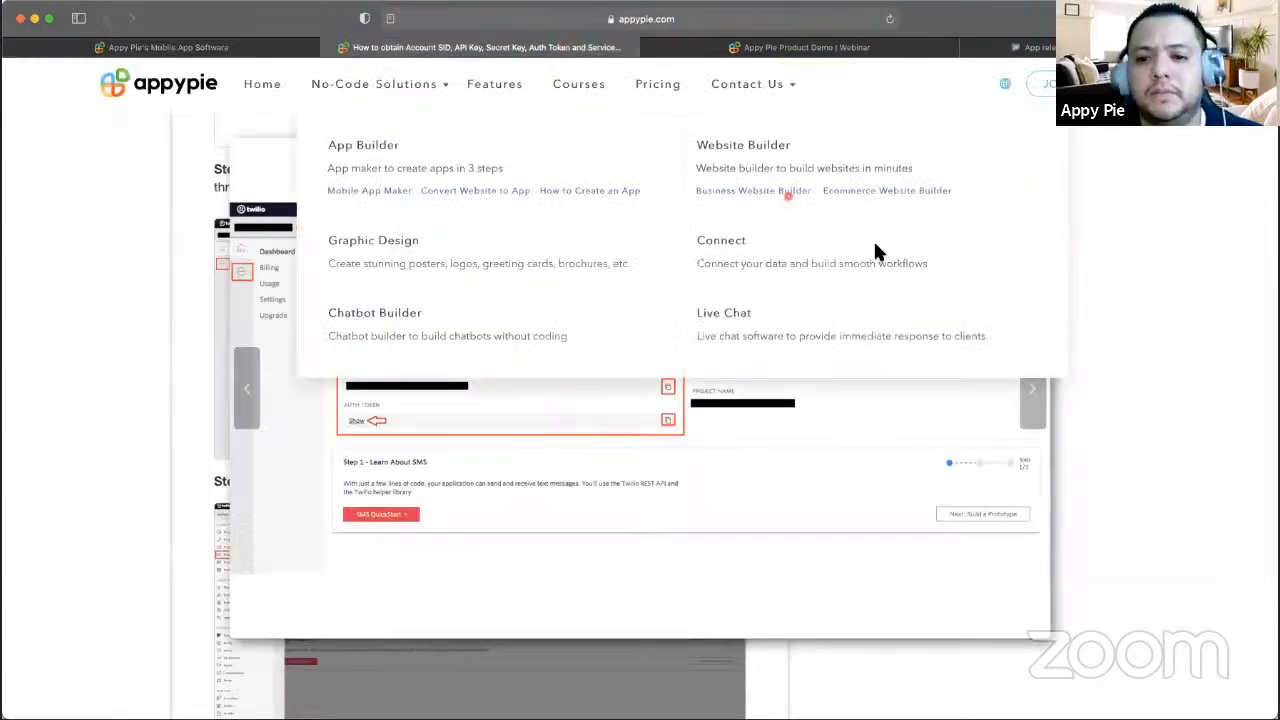
key(ctrl+shift+Tab)
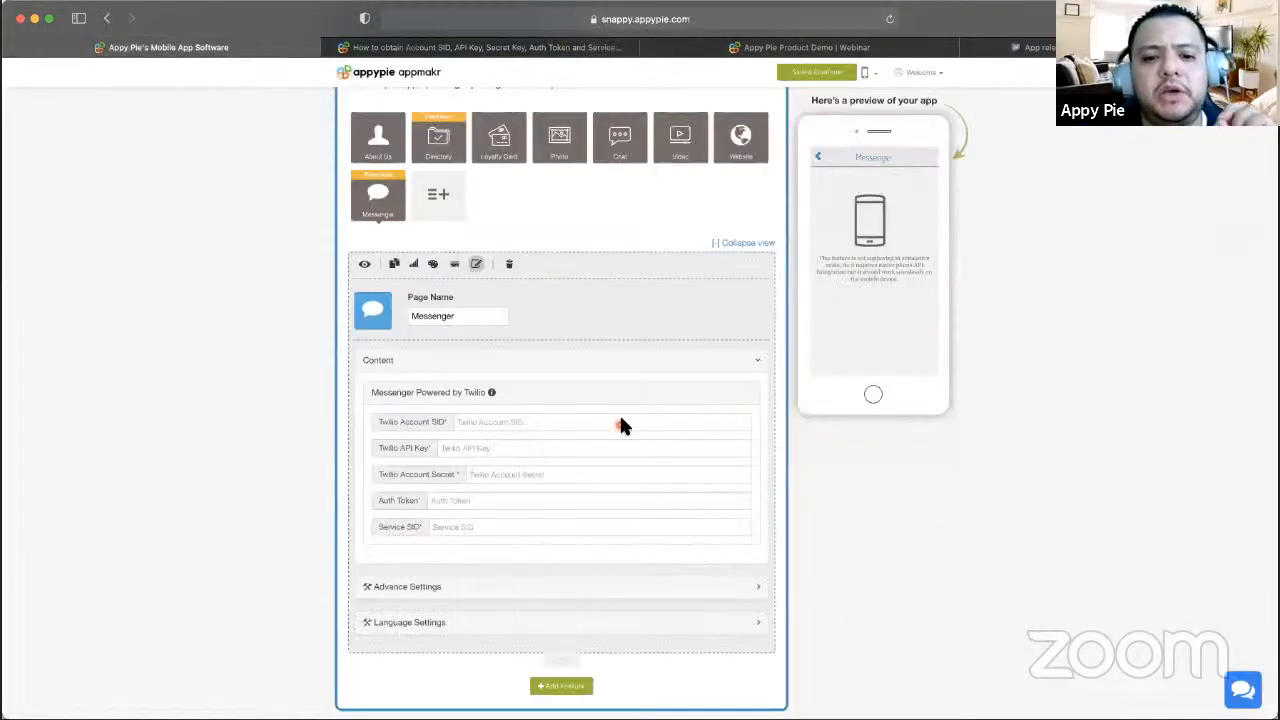
click(437, 197)
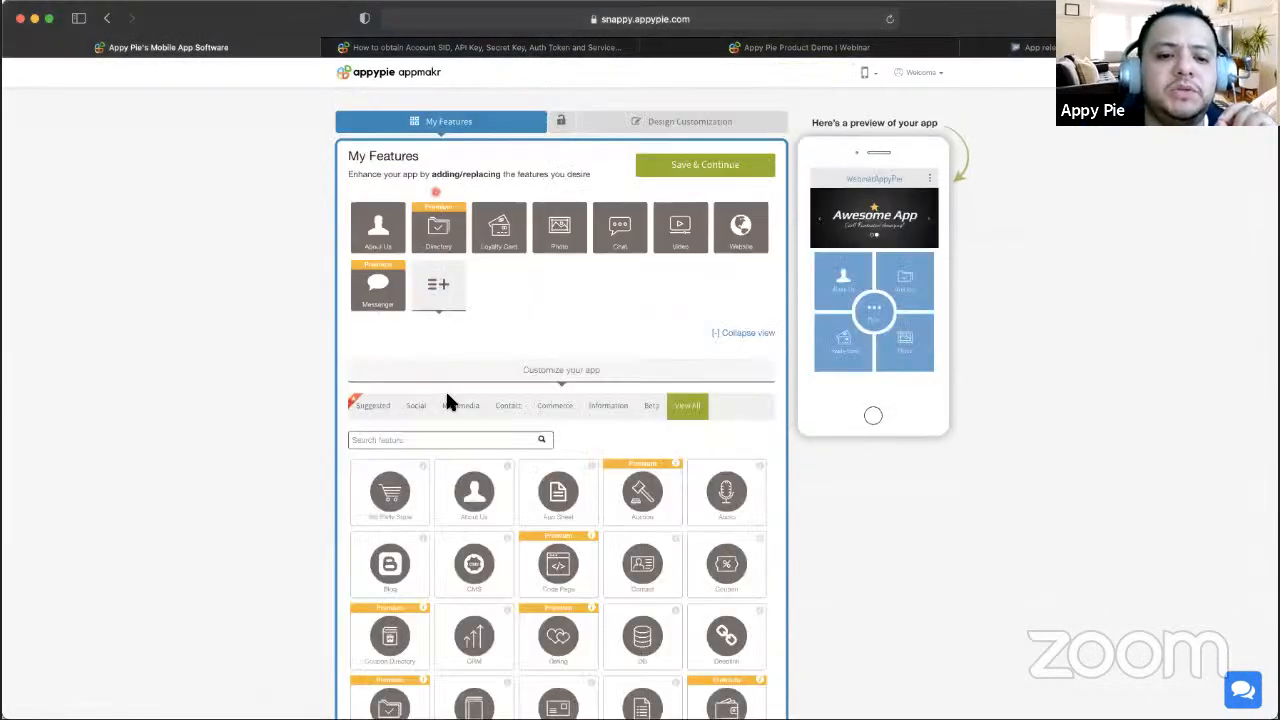
click(447, 433)
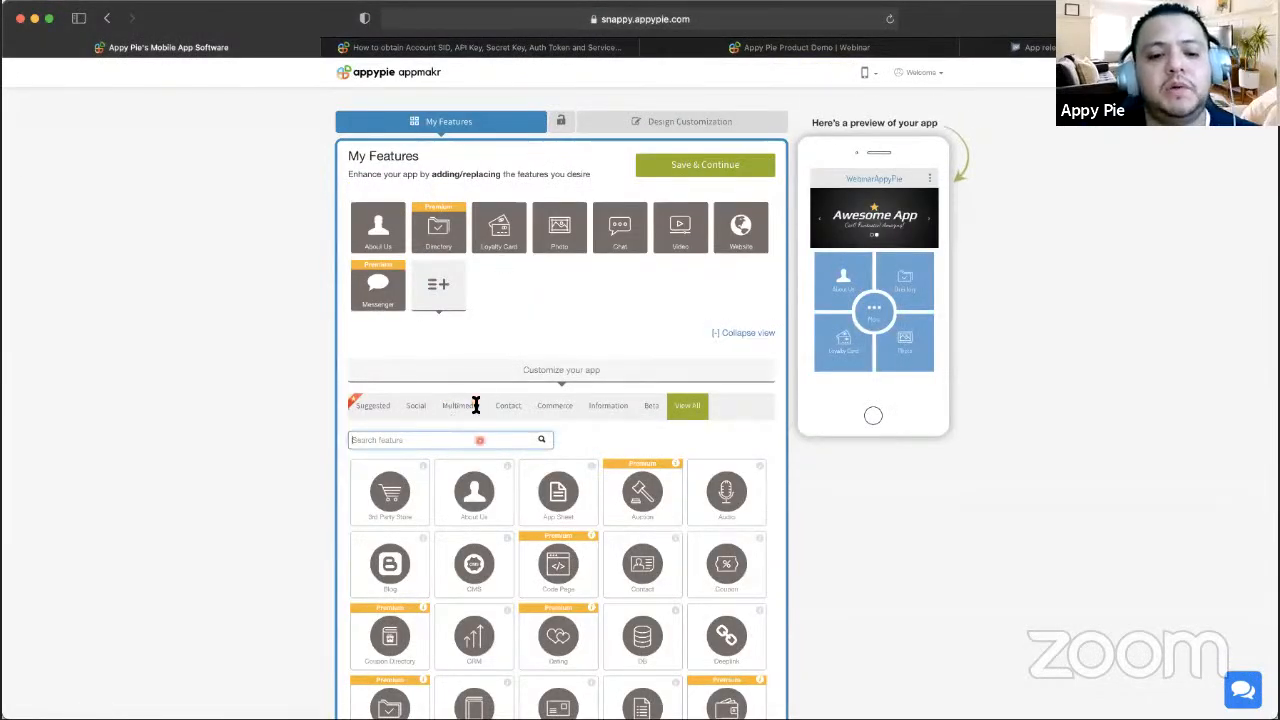
click(479, 440)
text(chat)
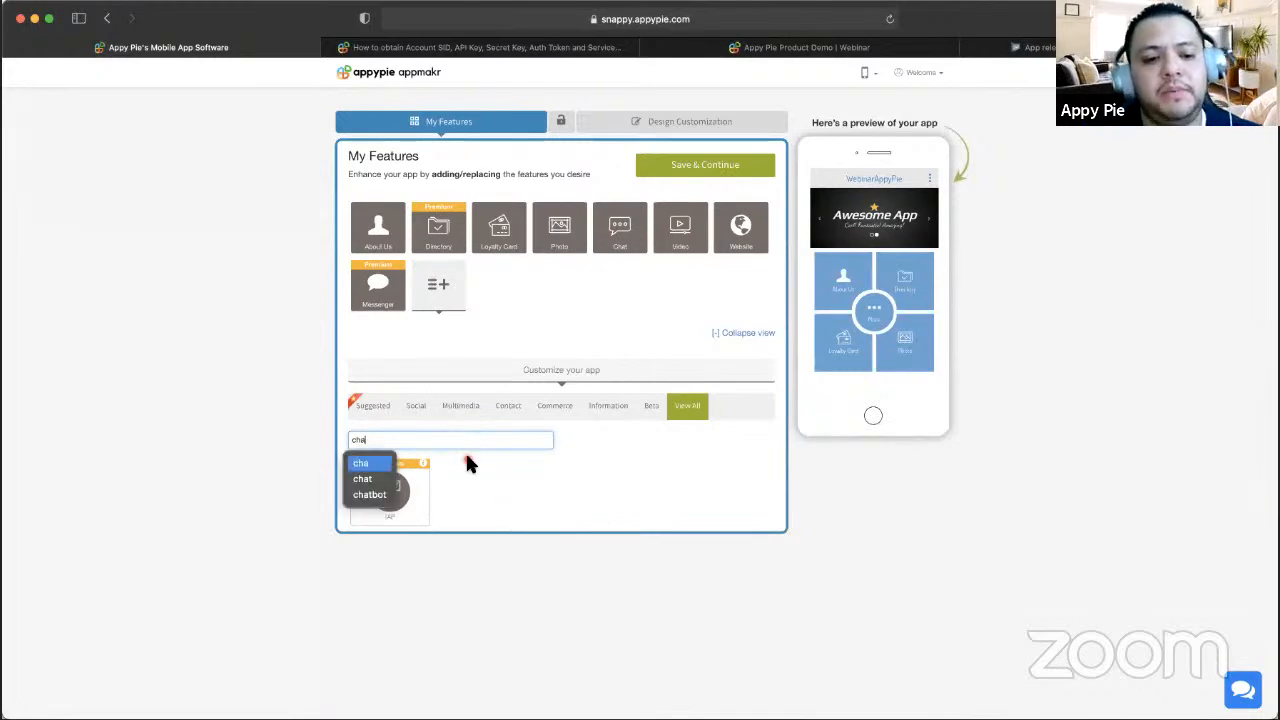
key(Down)
key(BackSpace)
key(BackSpace)
key(BackSpace)
key(BackSpace)
key(BackSpace)
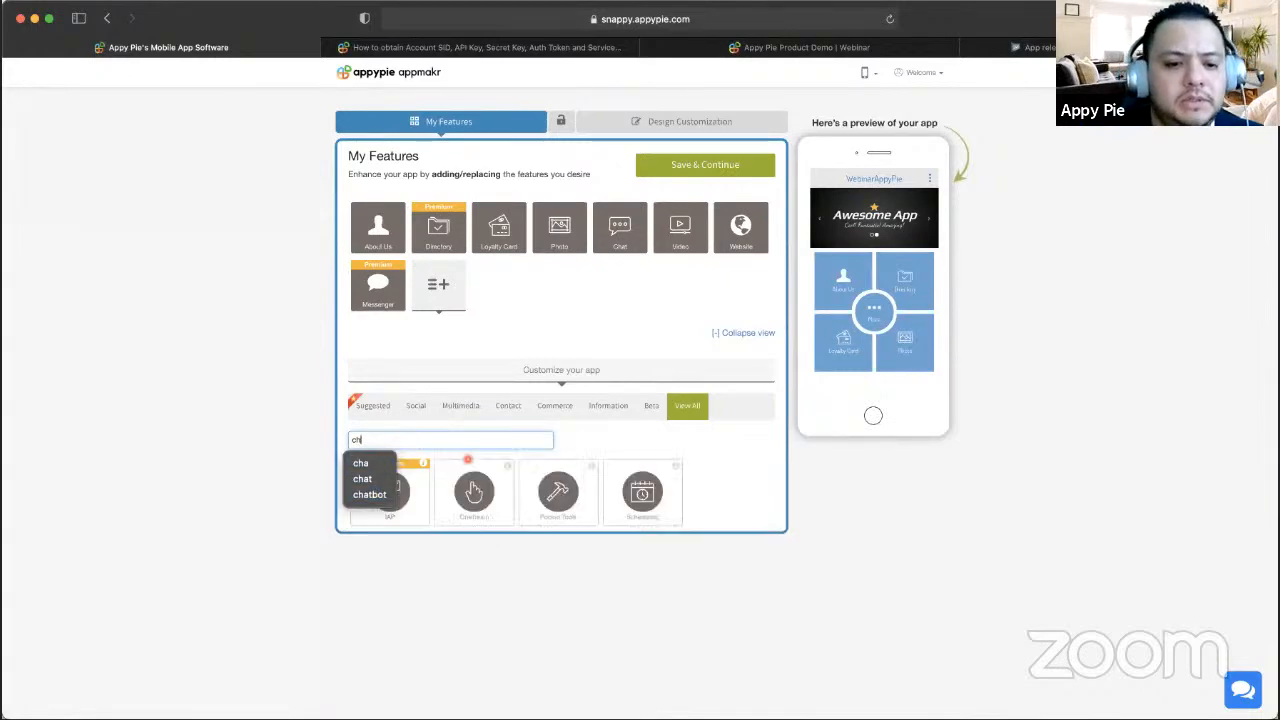
scroll(528, 569, down, 3)
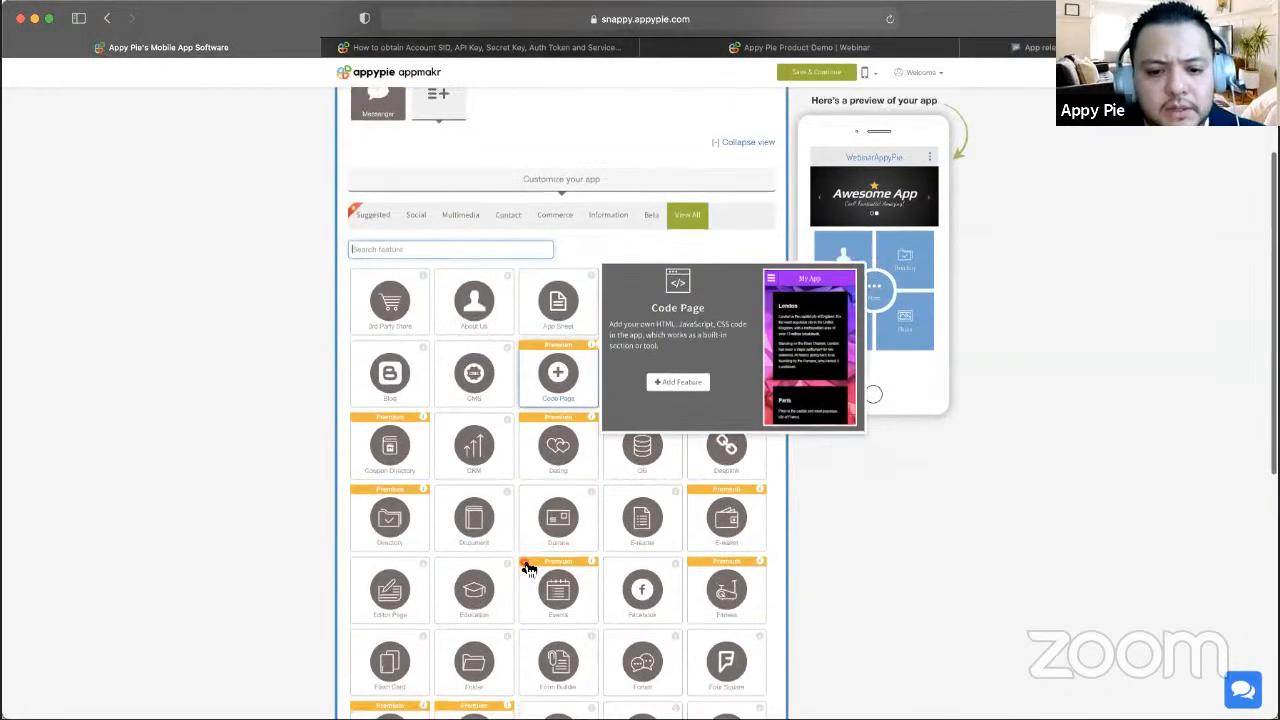
scroll(528, 569, down, 6)
scroll(528, 569, up, 4)
scroll(528, 569, up, 5)
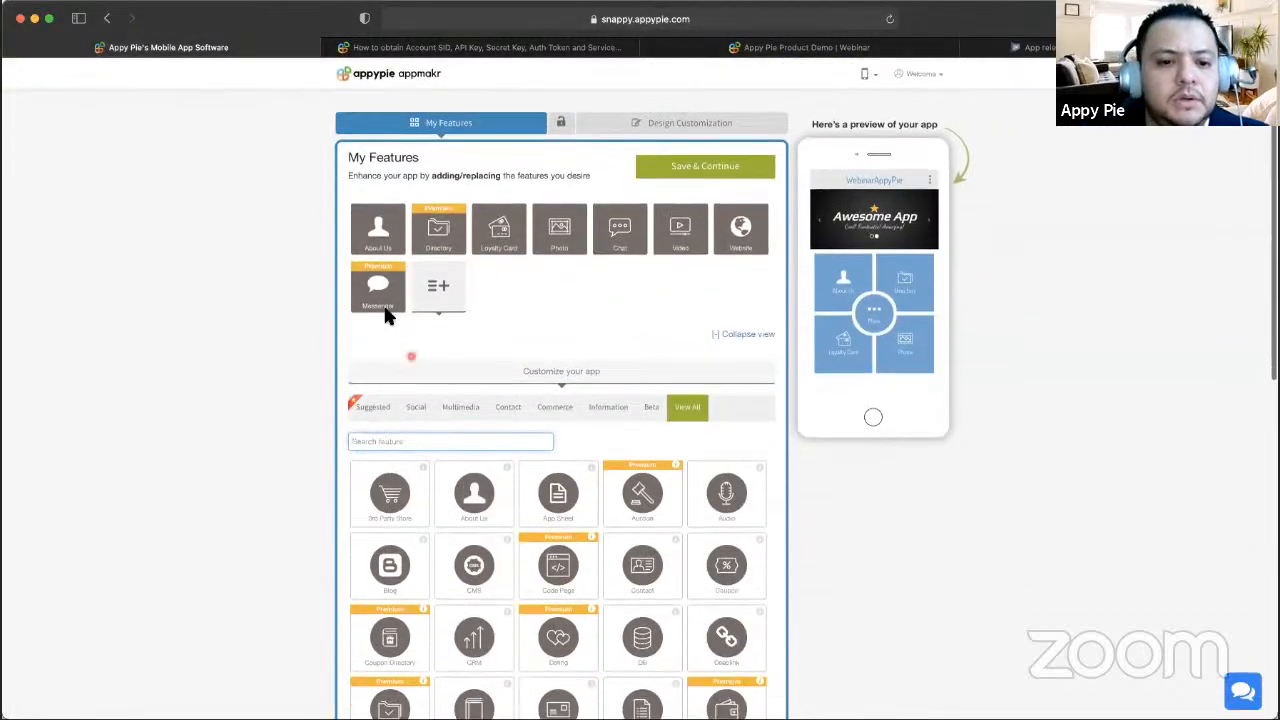
click(384, 300)
scroll(532, 386, down, 2)
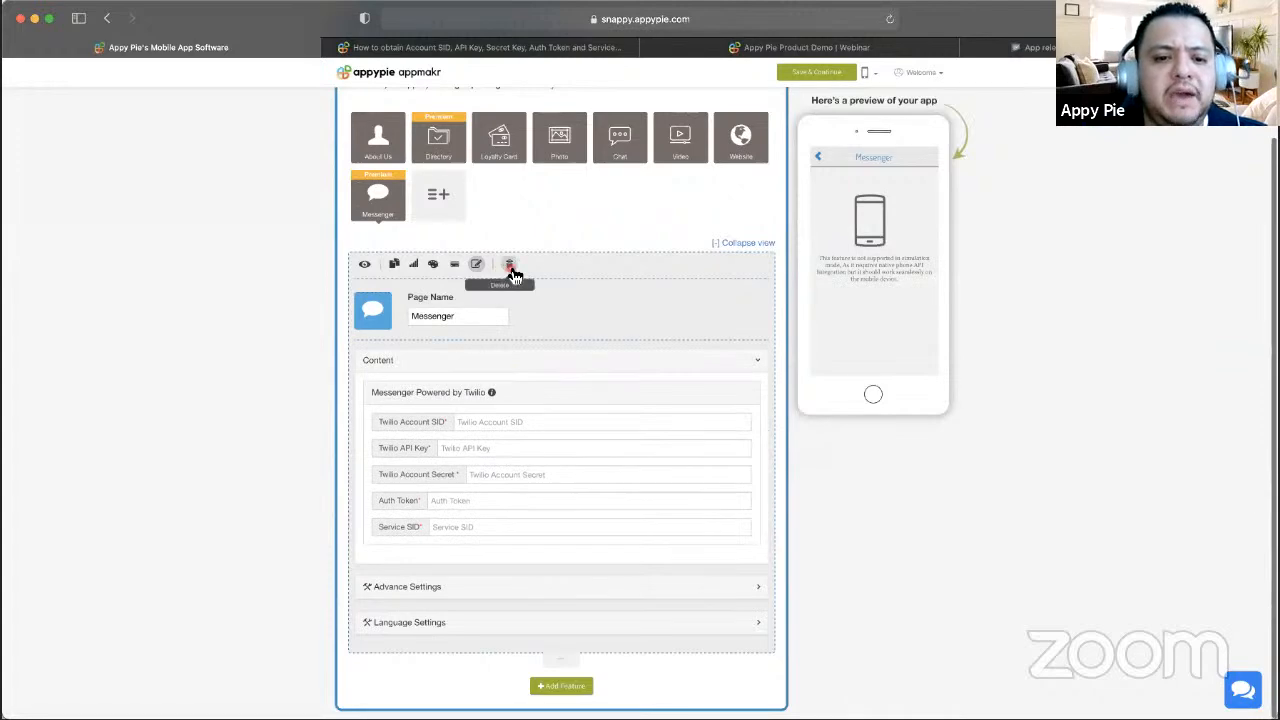
- Remove the Messenger feature from the app, confirming, and view the Fitness feature's details
click(508, 265)
click(779, 418)
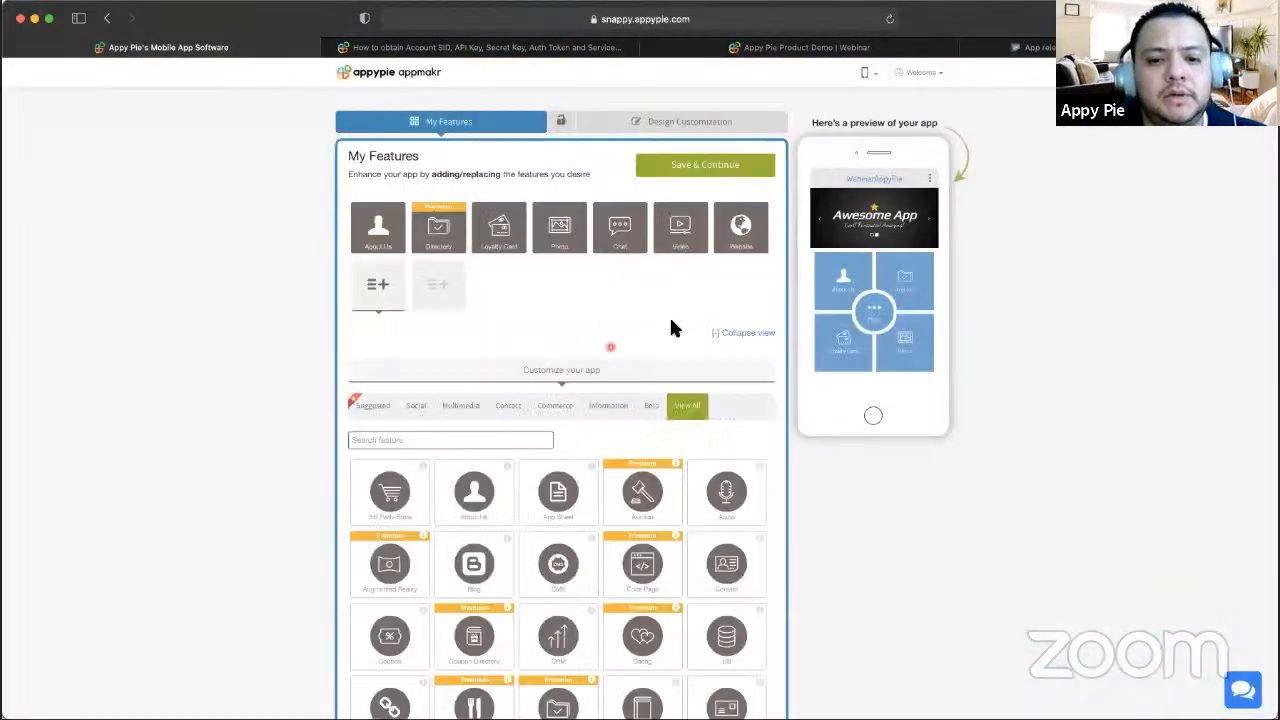
scroll(510, 449, down, 10)
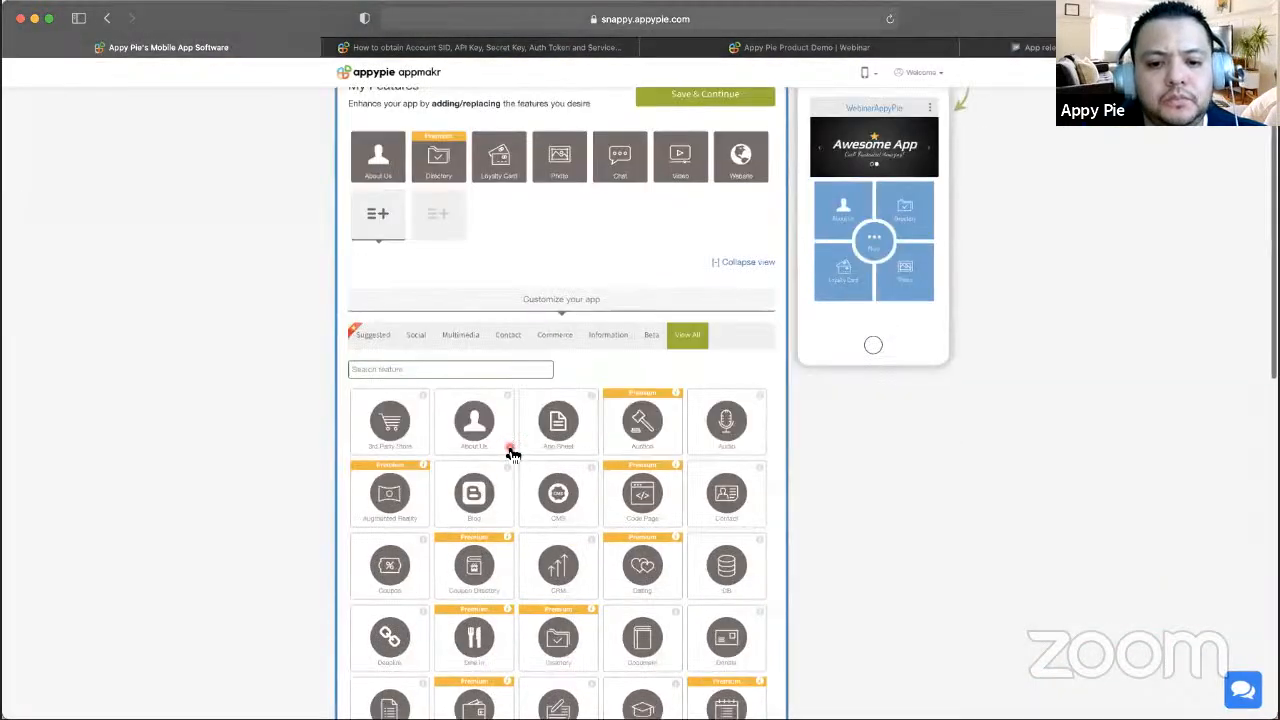
click(509, 450)
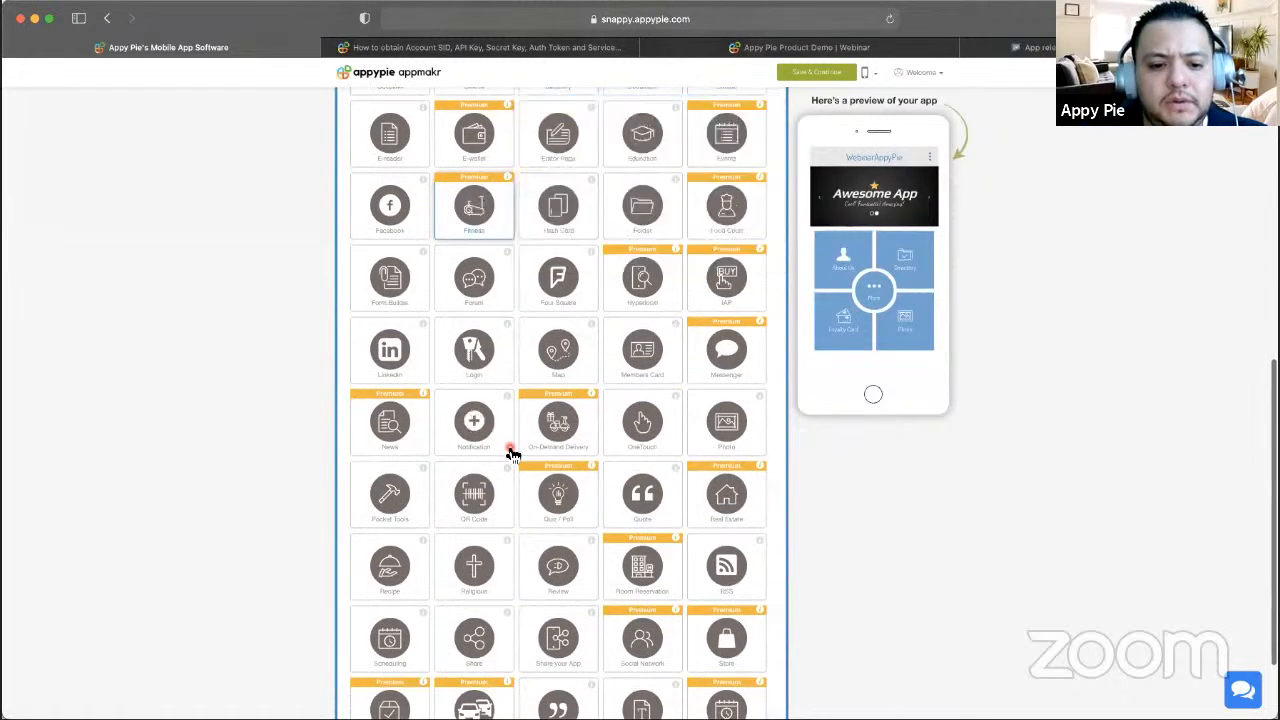
- Browse the full feature catalogue, ending on the Messenger feature's description
scroll(512, 454, down, 2)
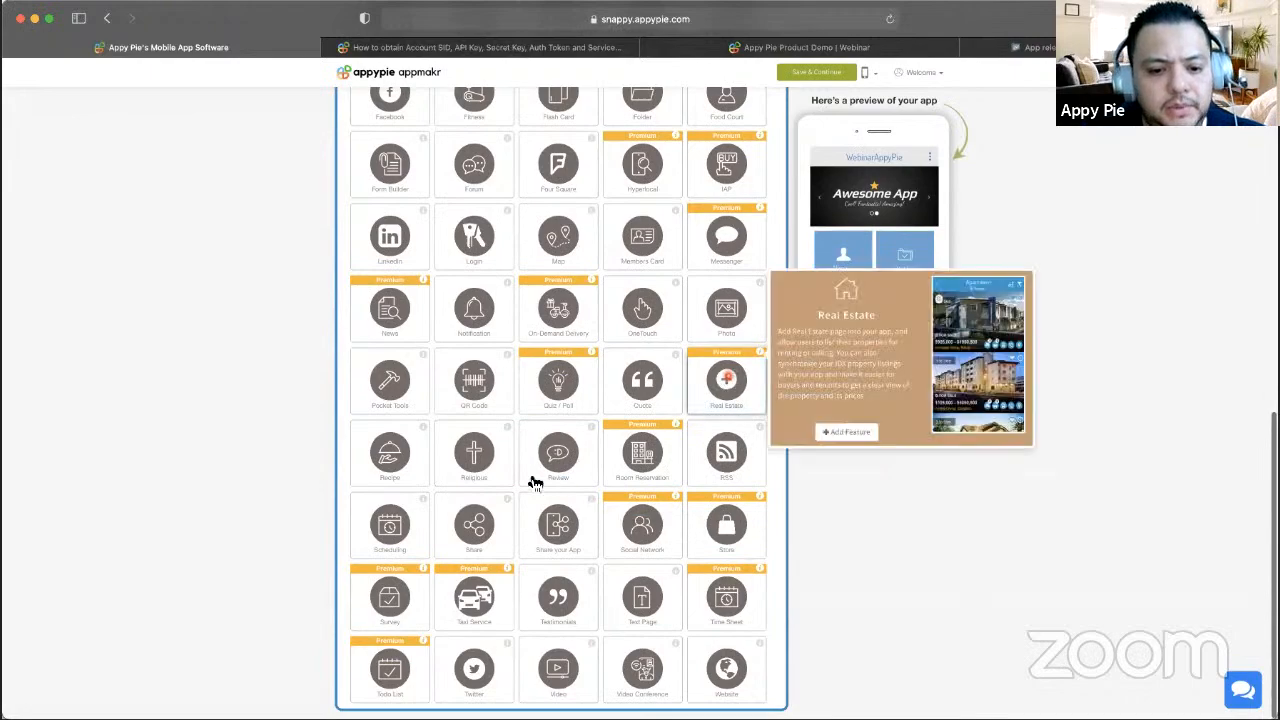
scroll(531, 480, up, 2)
scroll(535, 482, up, 5)
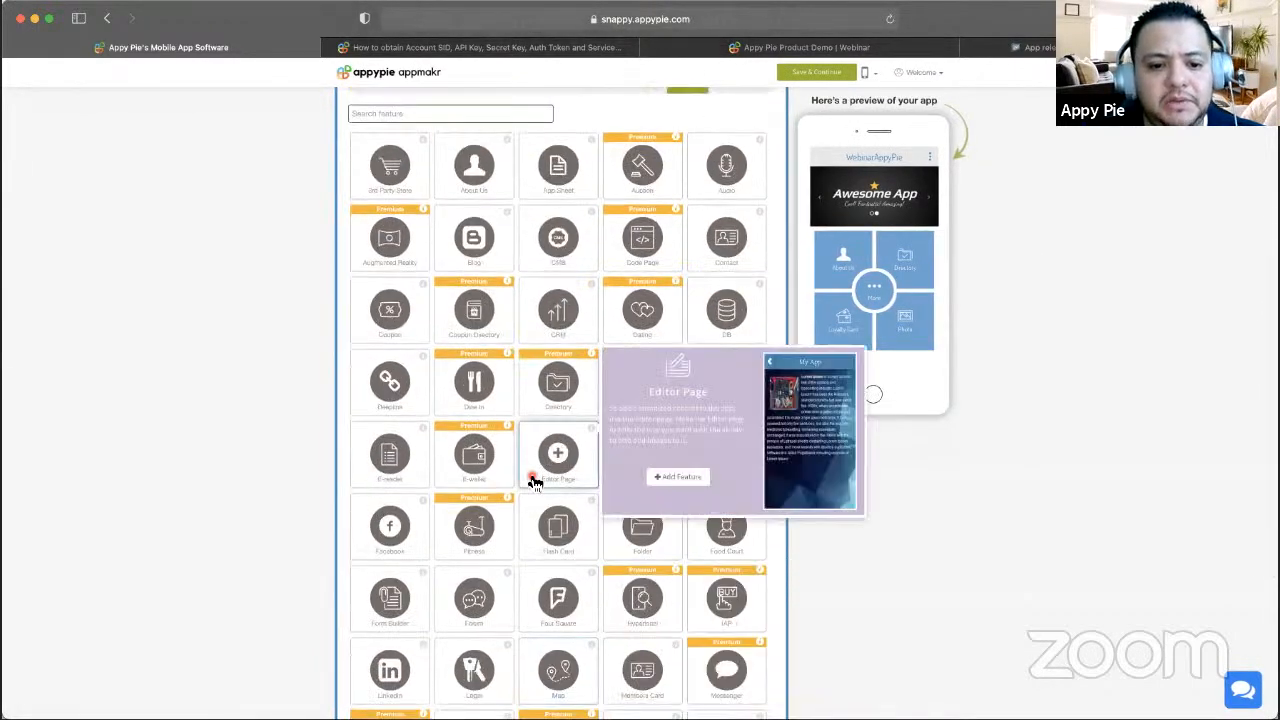
scroll(535, 482, down, 2)
mouse_move(551, 594)
scroll(814, 551, down, 5)
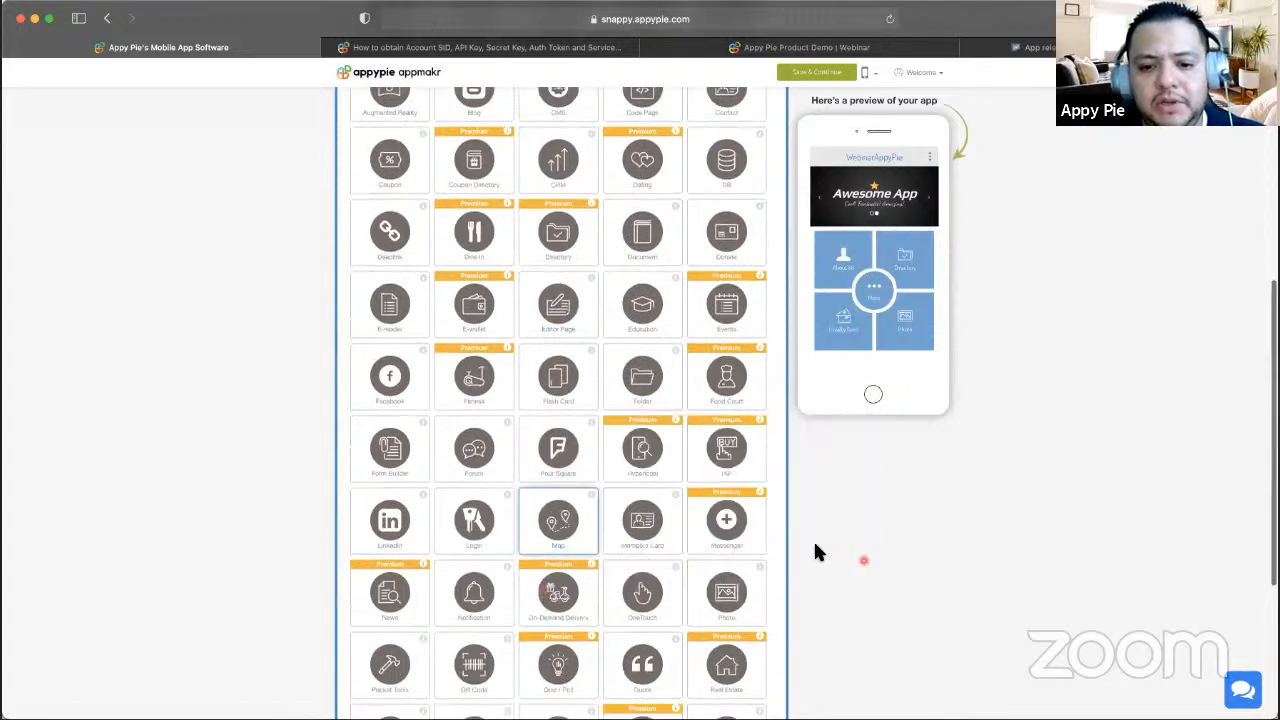
scroll(814, 551, down, 1)
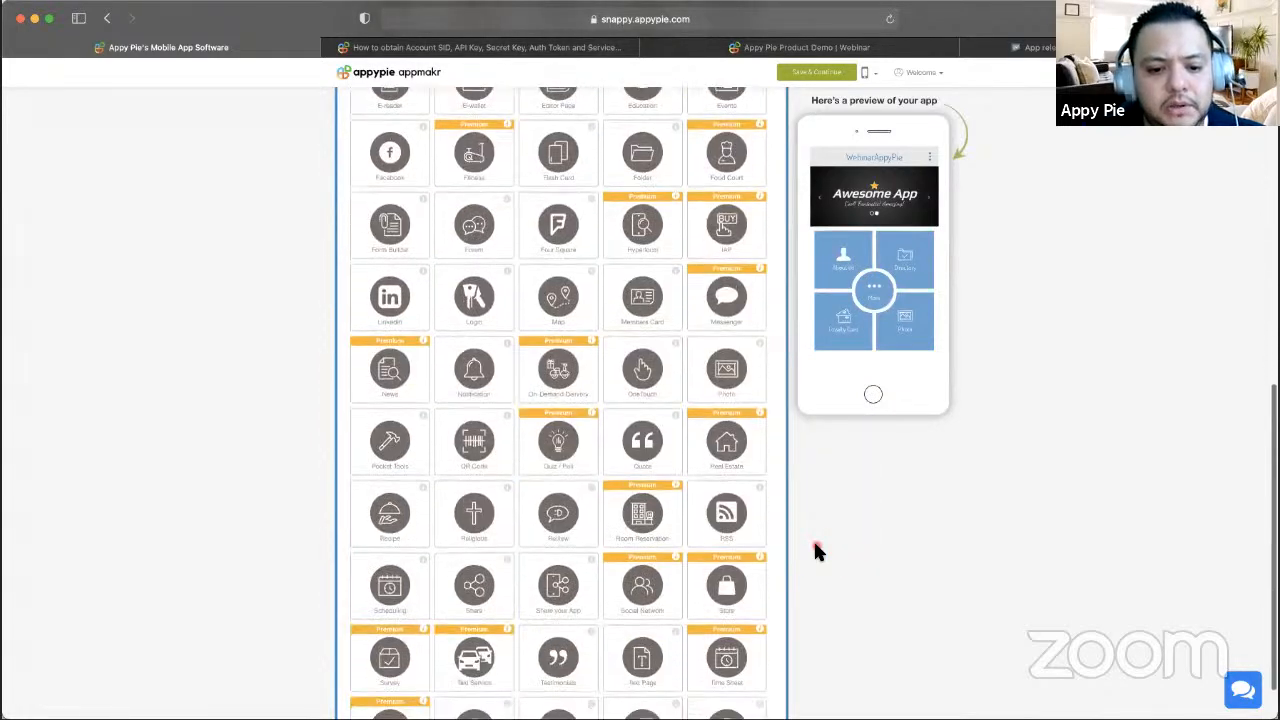
scroll(814, 551, down, 2)
scroll(815, 550, up, 4)
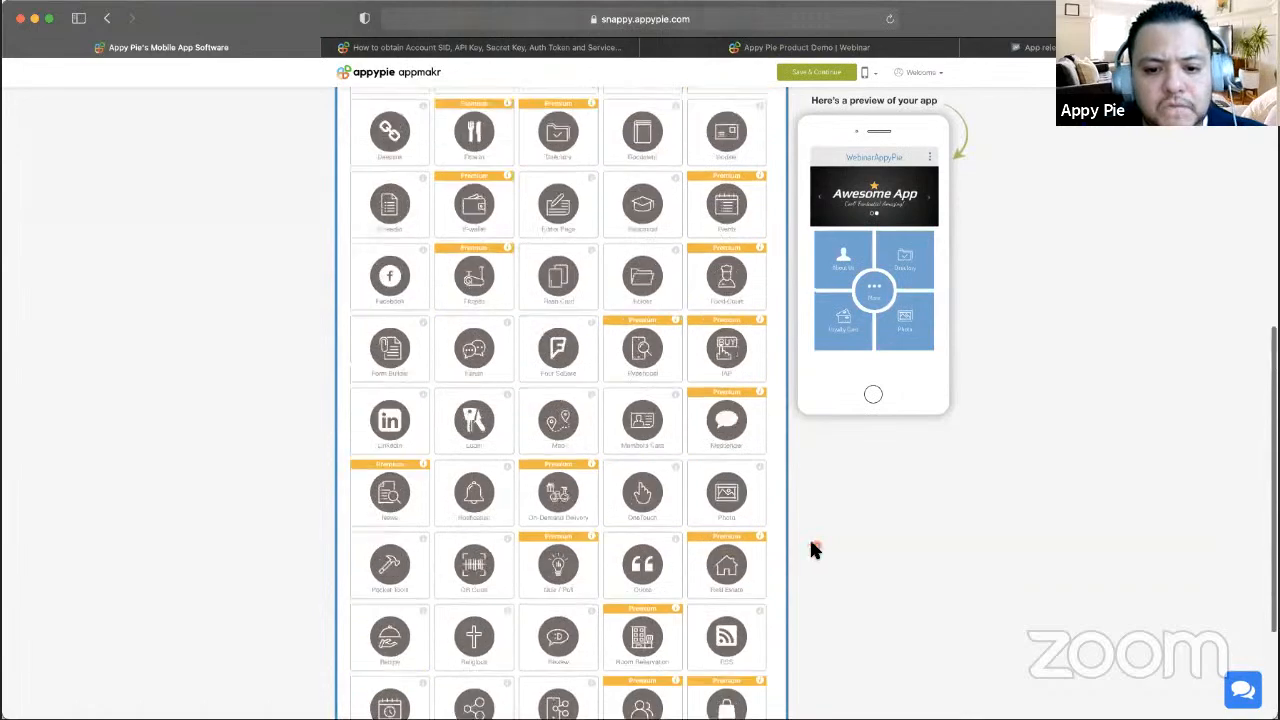
scroll(714, 423, up, 15)
scroll(712, 422, down, 2)
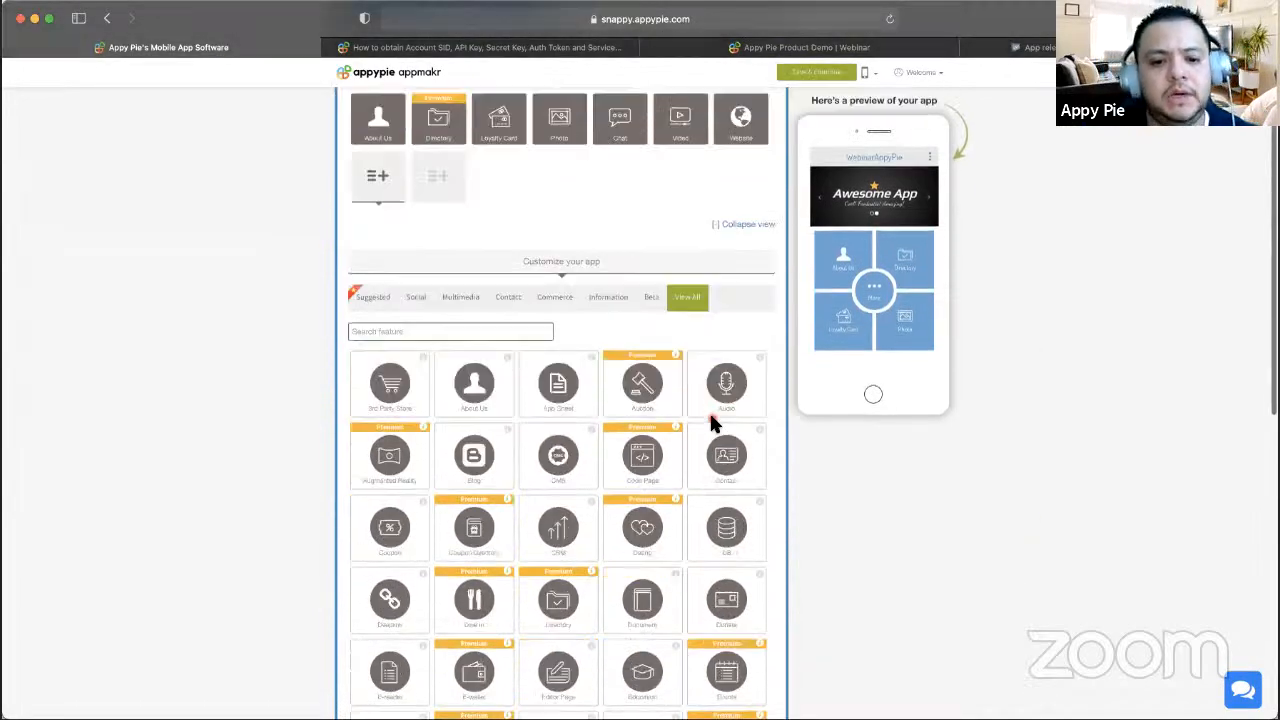
scroll(712, 424, down, 4)
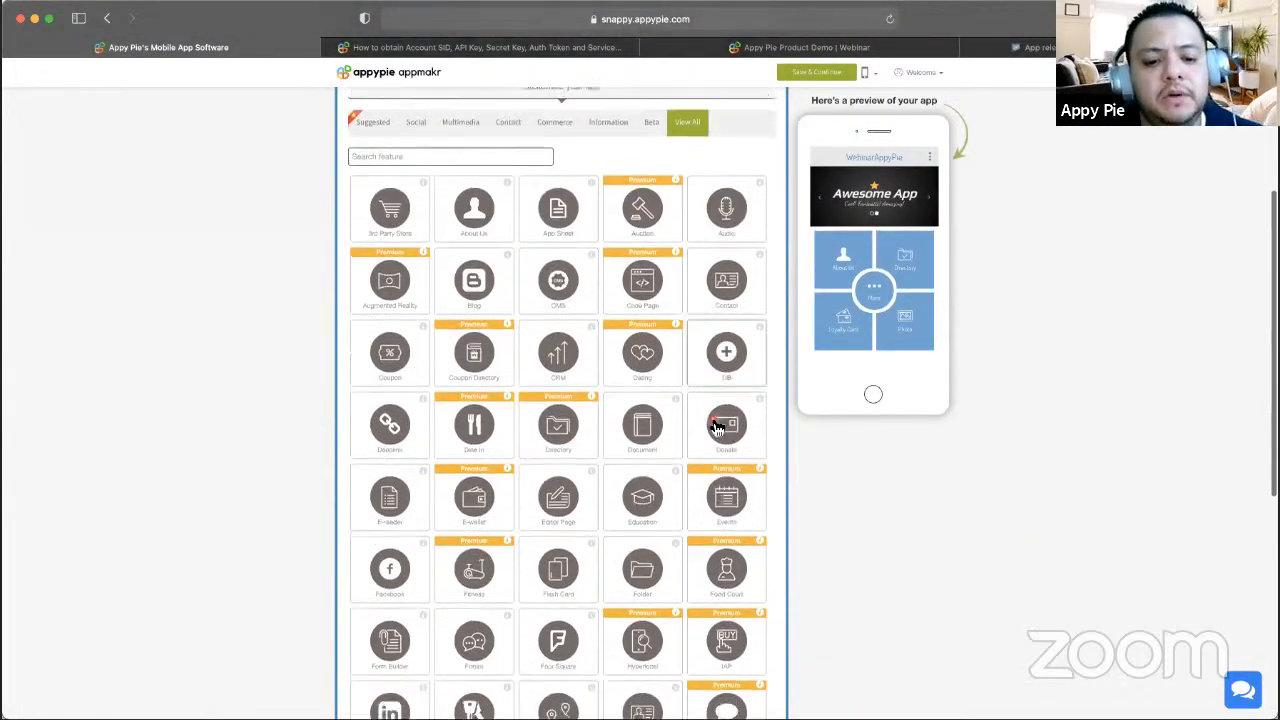
scroll(714, 423, down, 1)
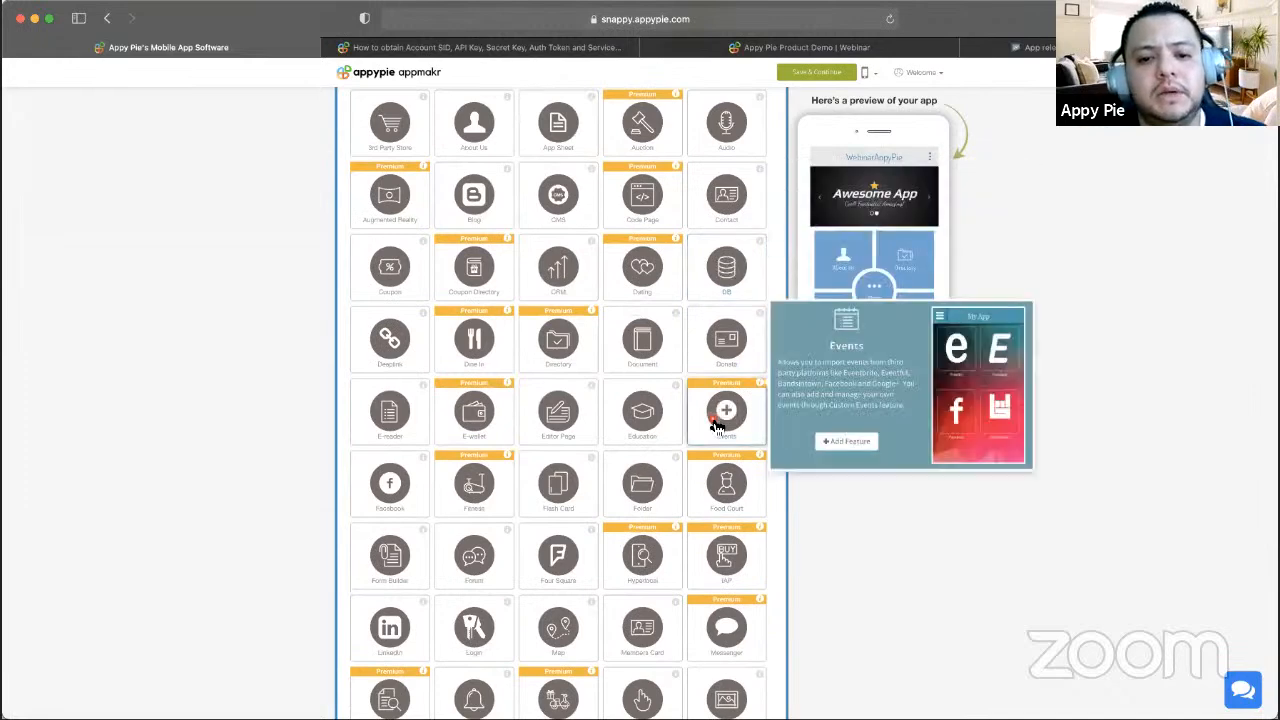
scroll(712, 422, up, 7)
scroll(712, 422, down, 14)
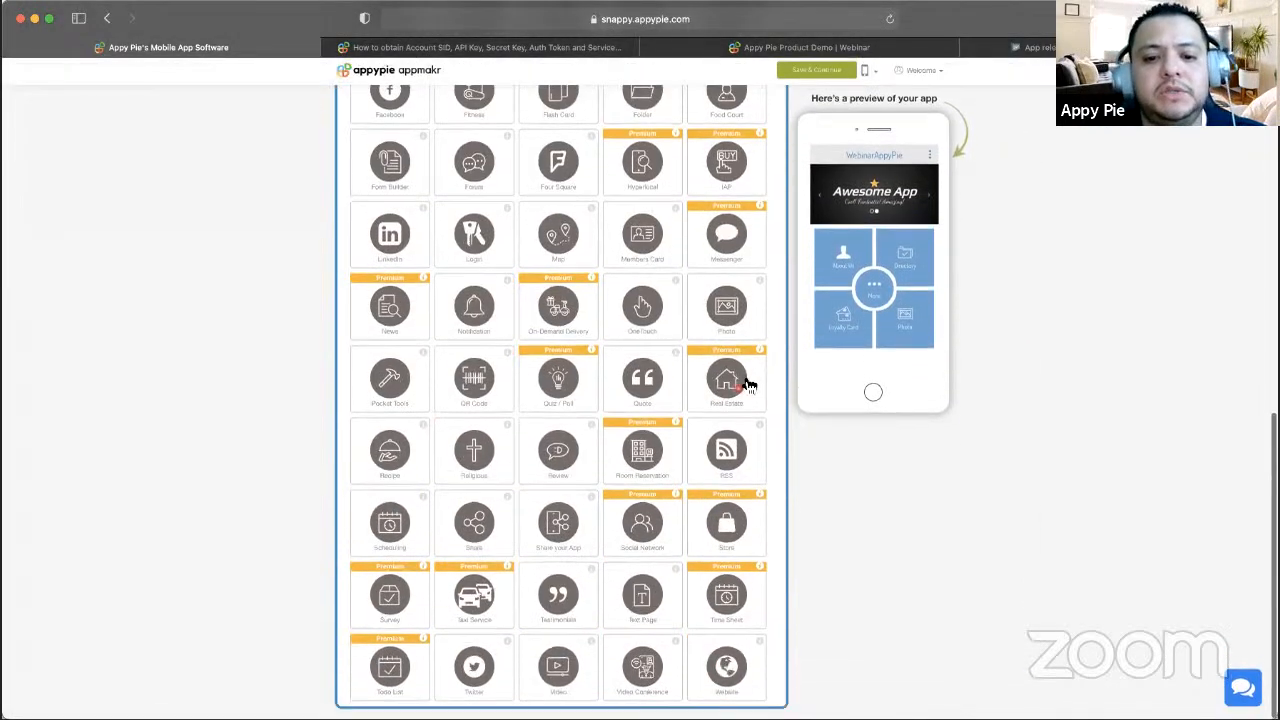
mouse_move(731, 259)
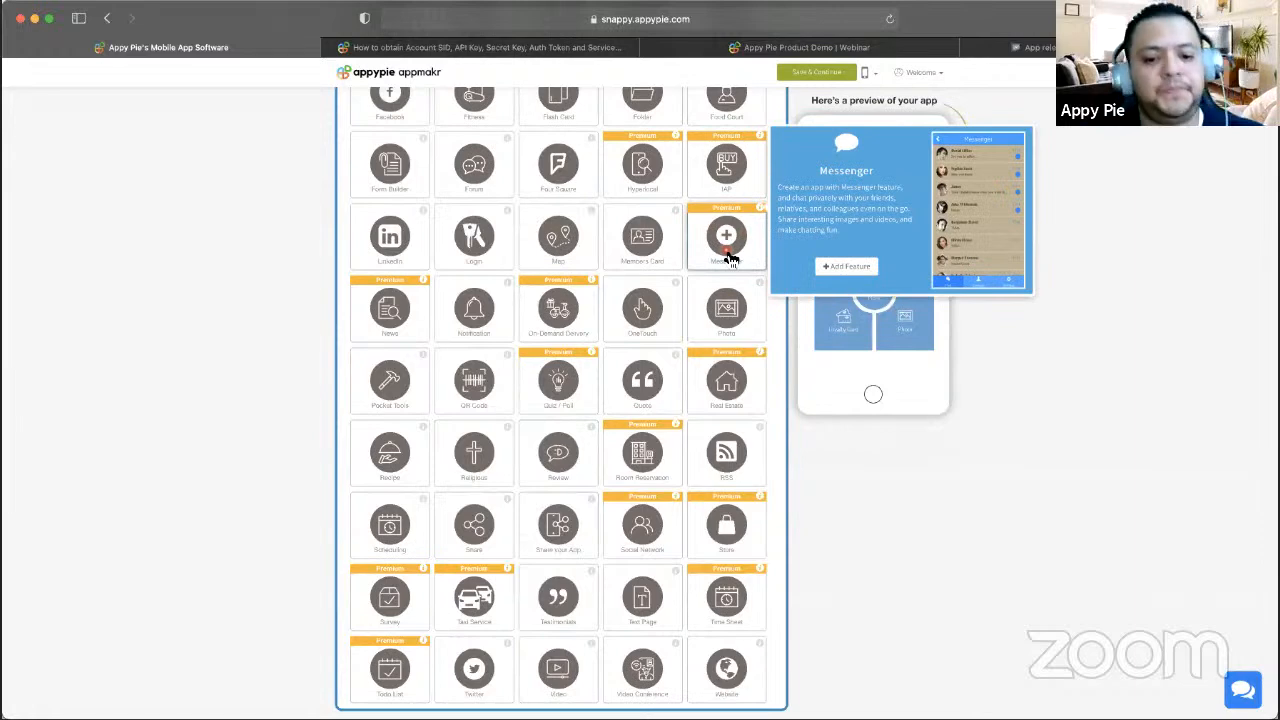
scroll(623, 406, up, 14)
- Reopen WebinarAppyPie from My Apps and open it in the feature editor
click(915, 73)
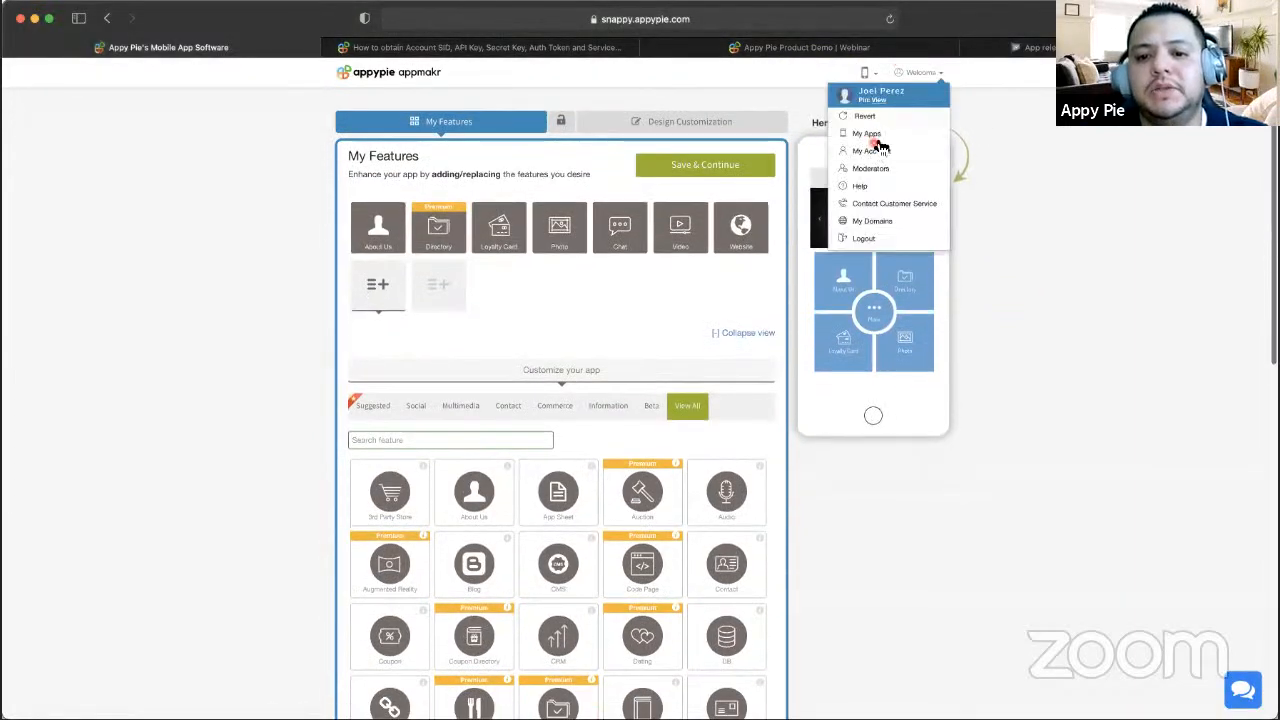
click(870, 134)
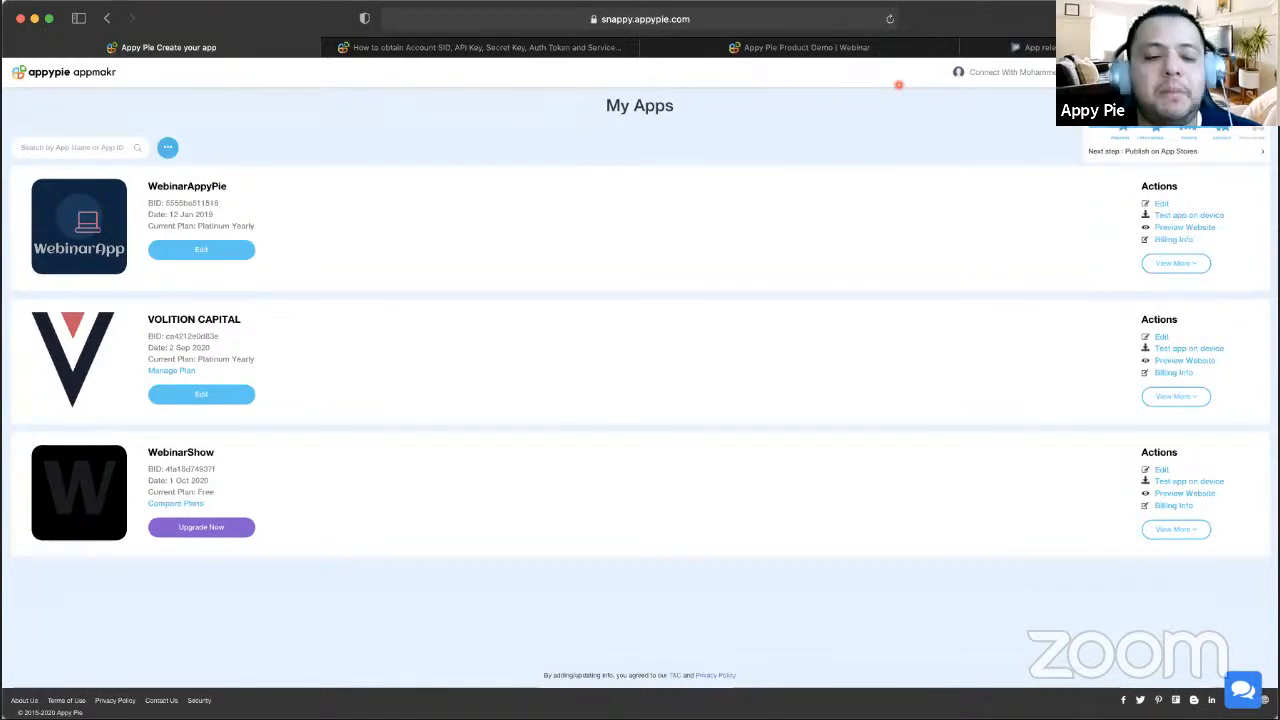
click(1162, 205)
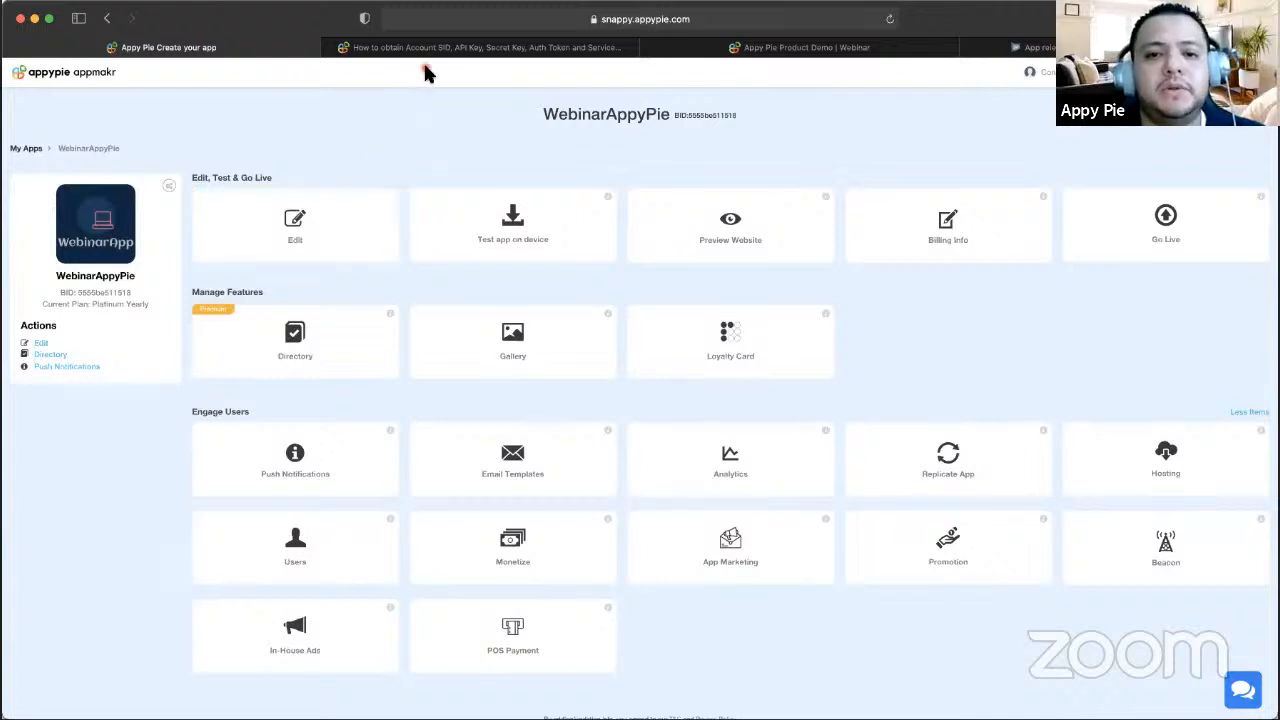
click(352, 262)
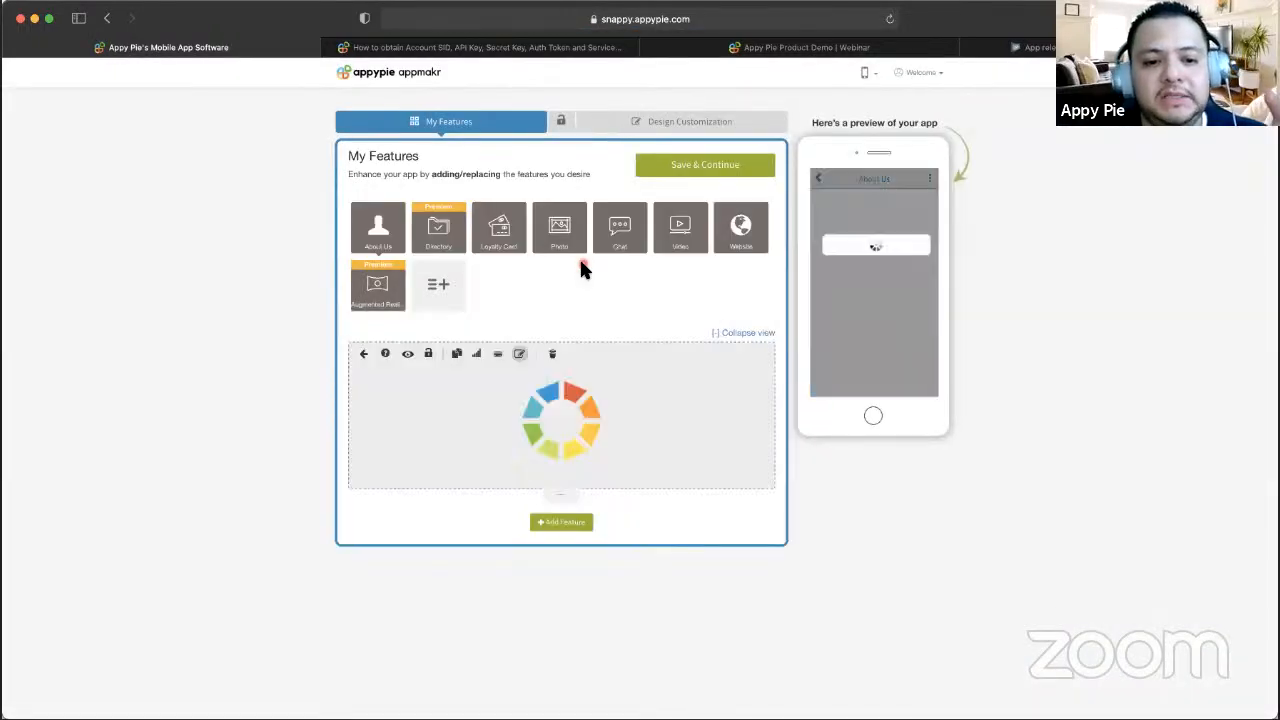
- Browse all features, search for 'video' and show the Beta features
scroll(482, 286, down, 2)
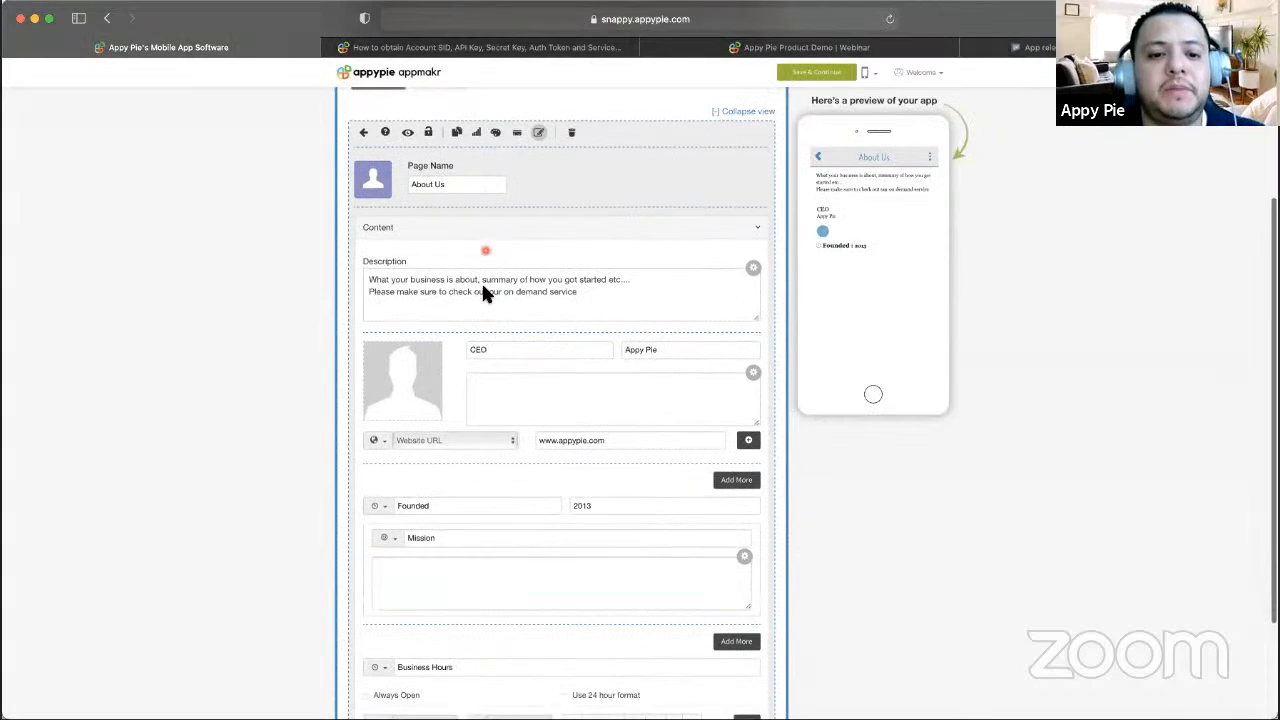
scroll(486, 291, up, 3)
click(437, 292)
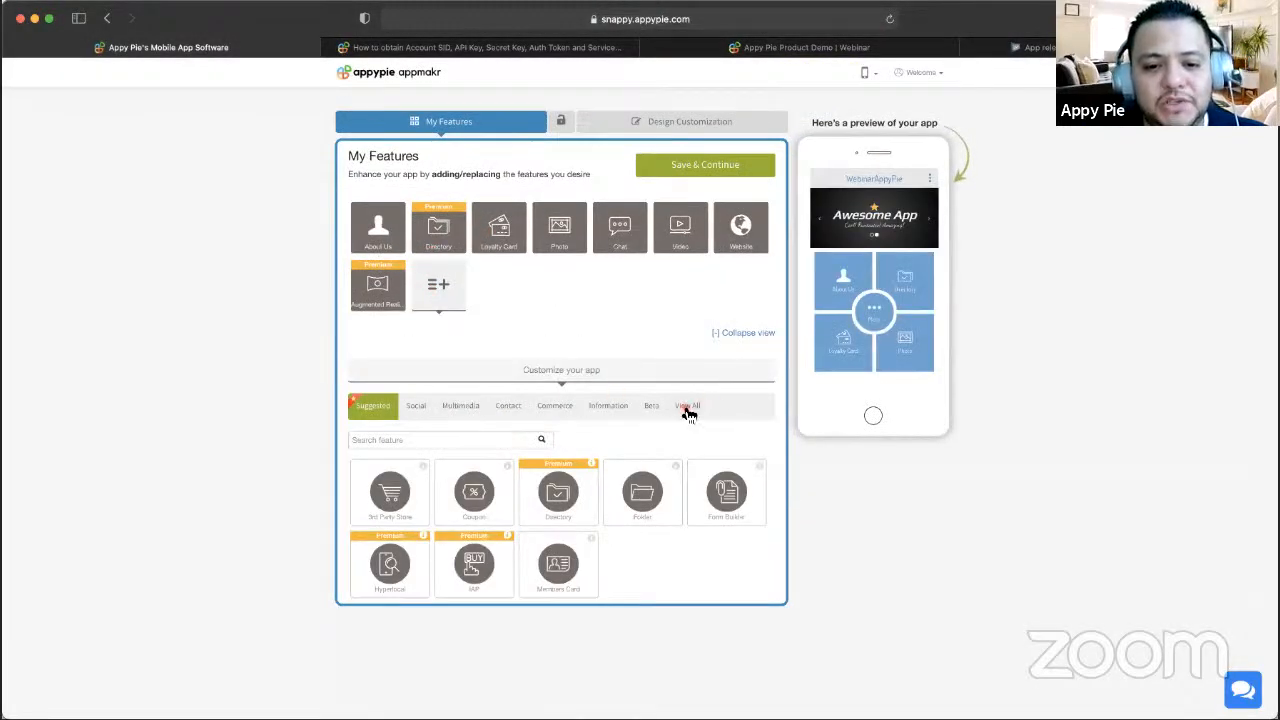
click(686, 405)
click(488, 446)
text(video)
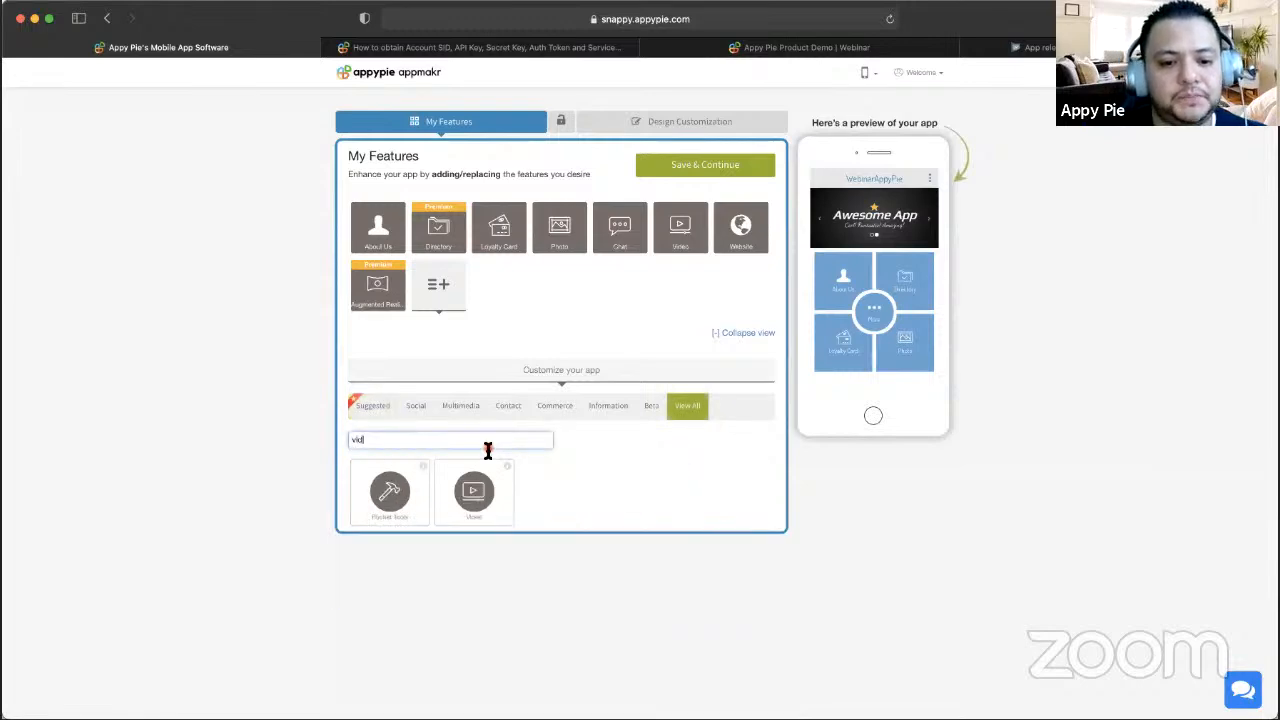
mouse_move(480, 493)
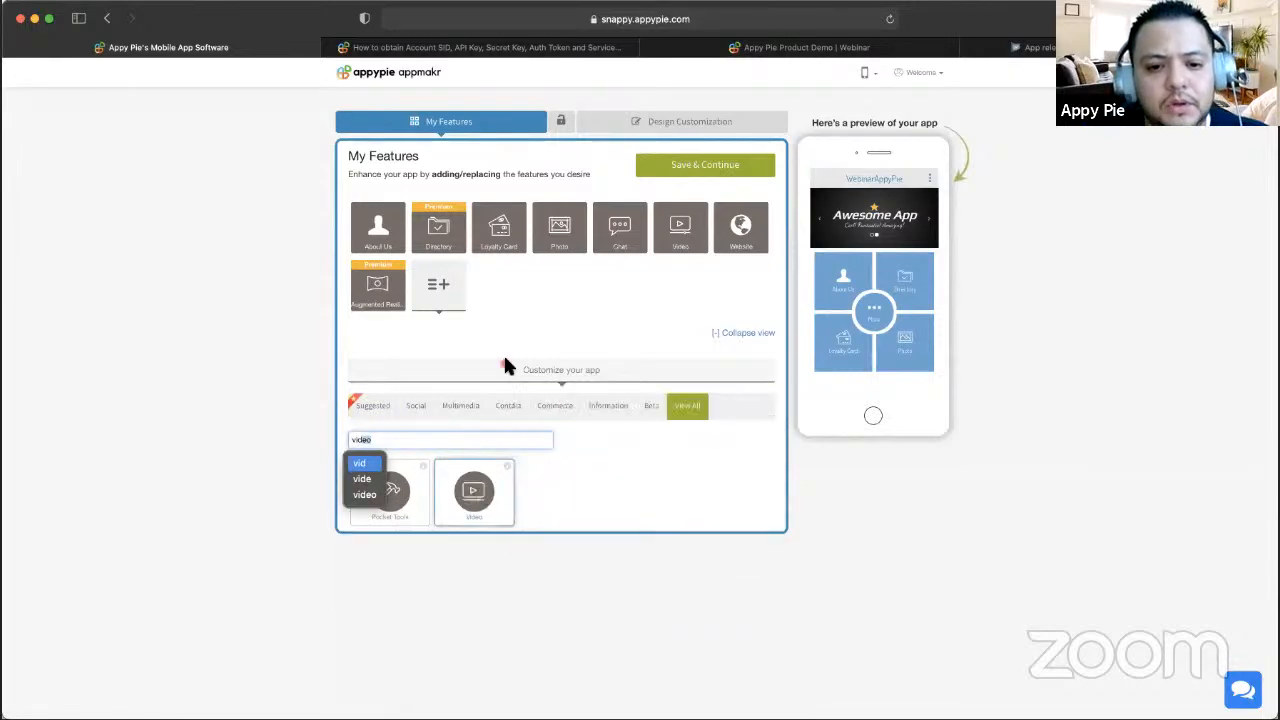
click(662, 408)
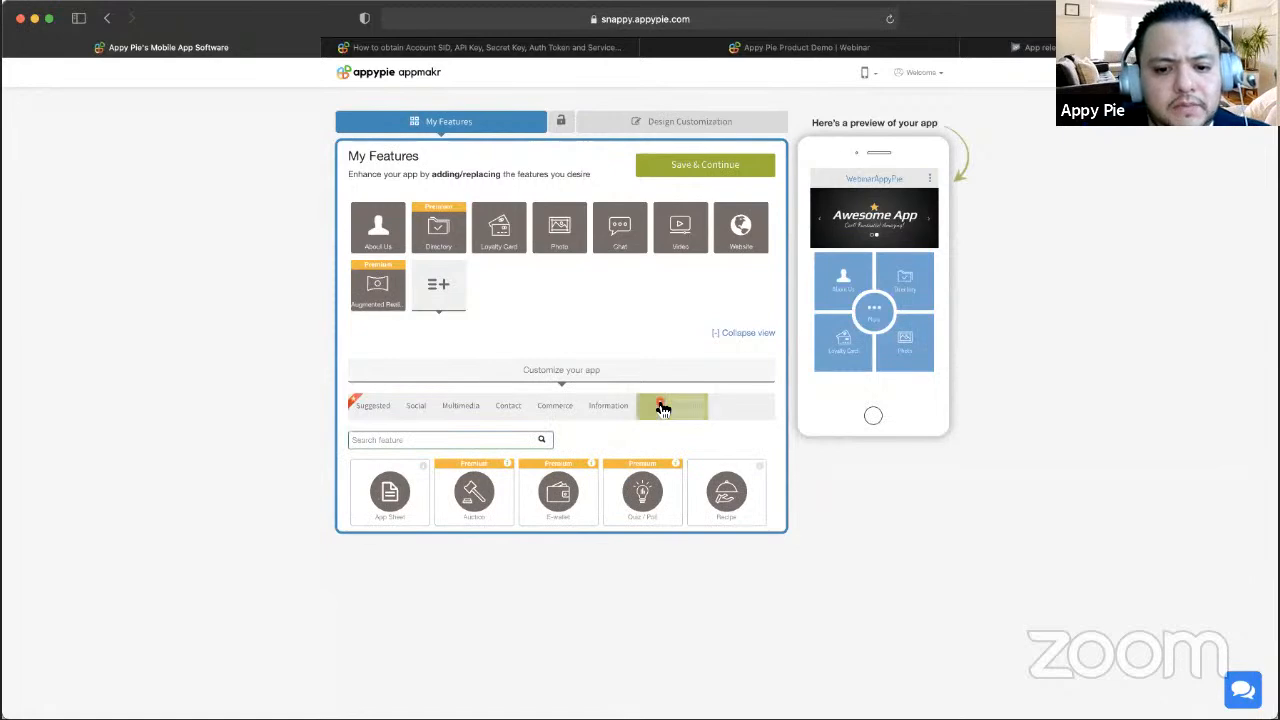
- Delete the Augmented Reality feature from My Features
click(377, 285)
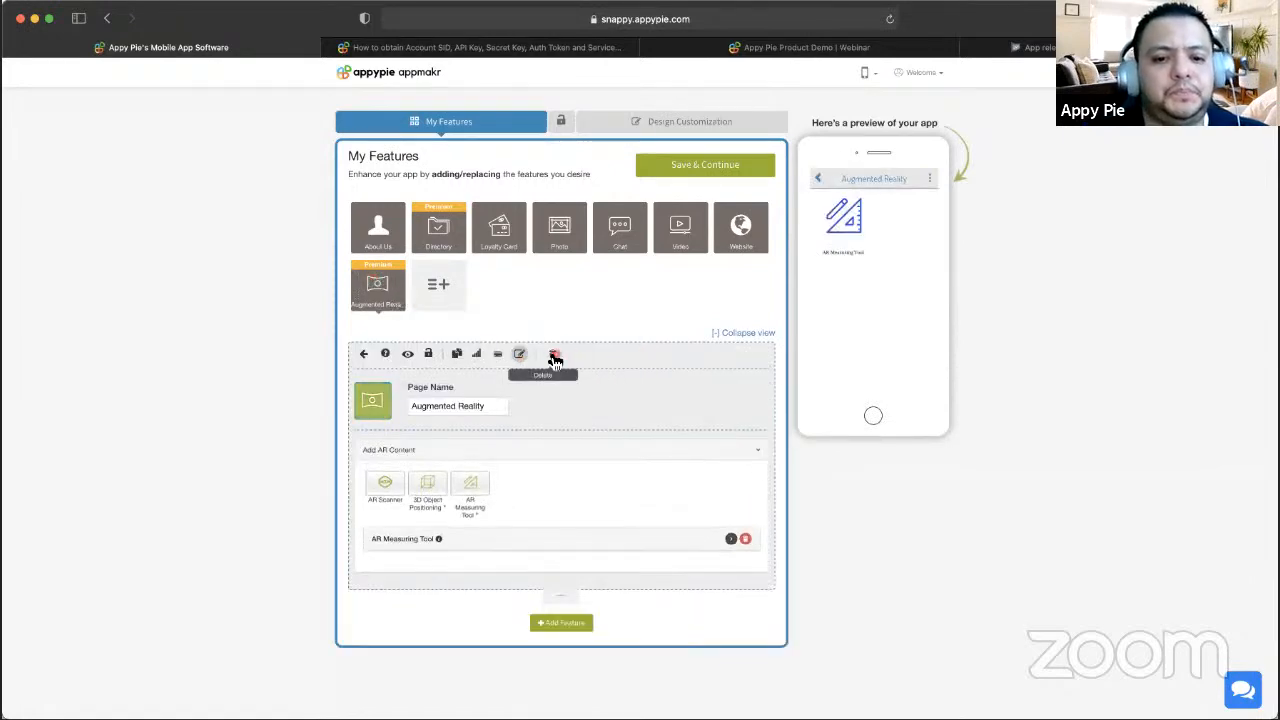
click(553, 355)
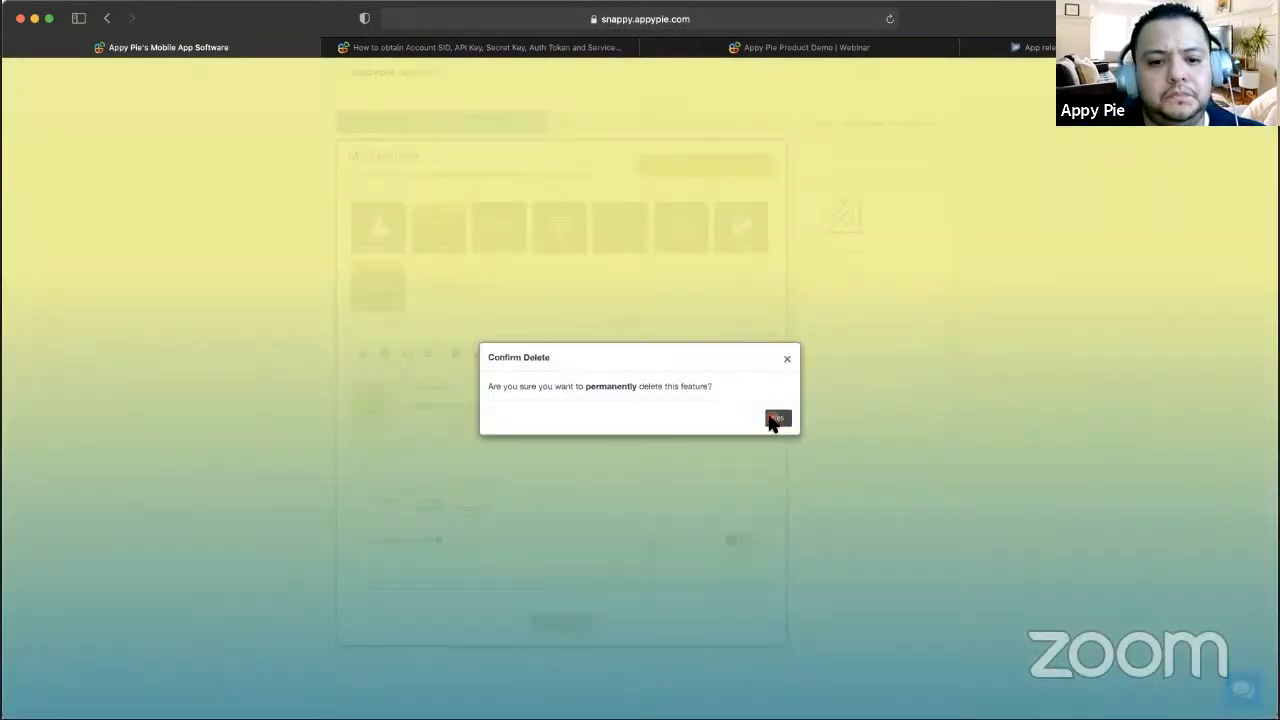
click(776, 420)
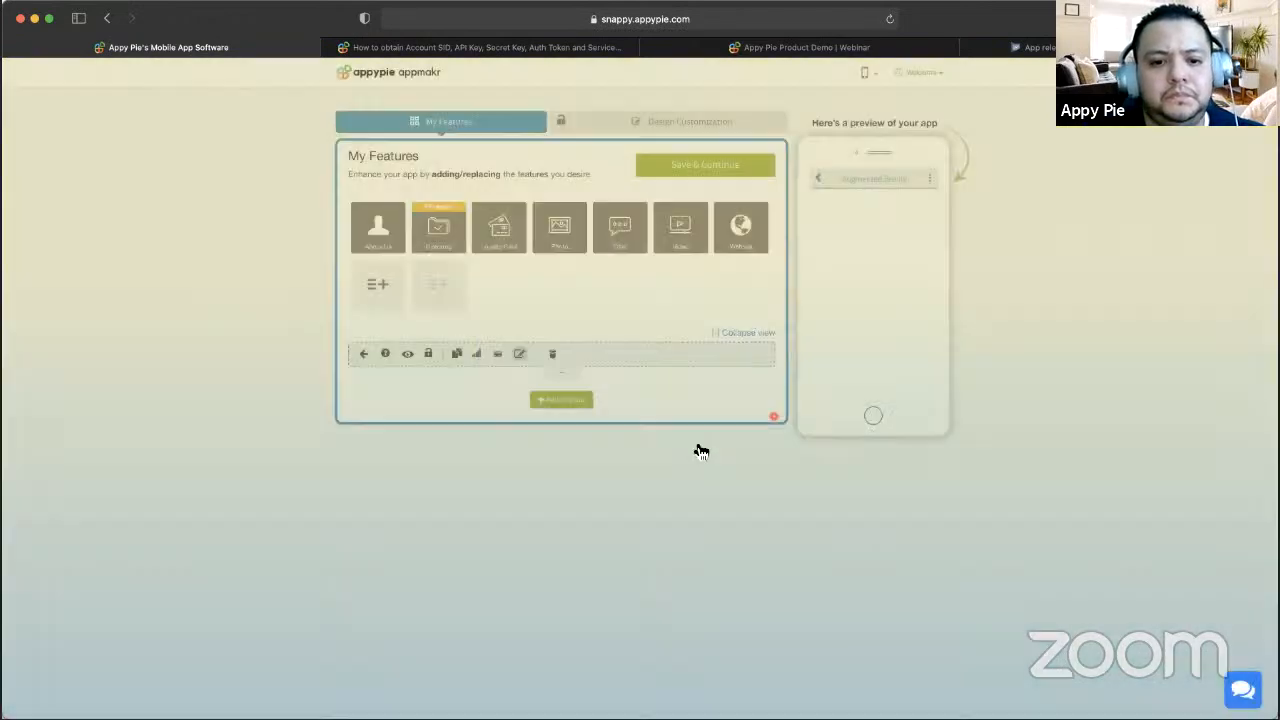
scroll(627, 408, down, 1)
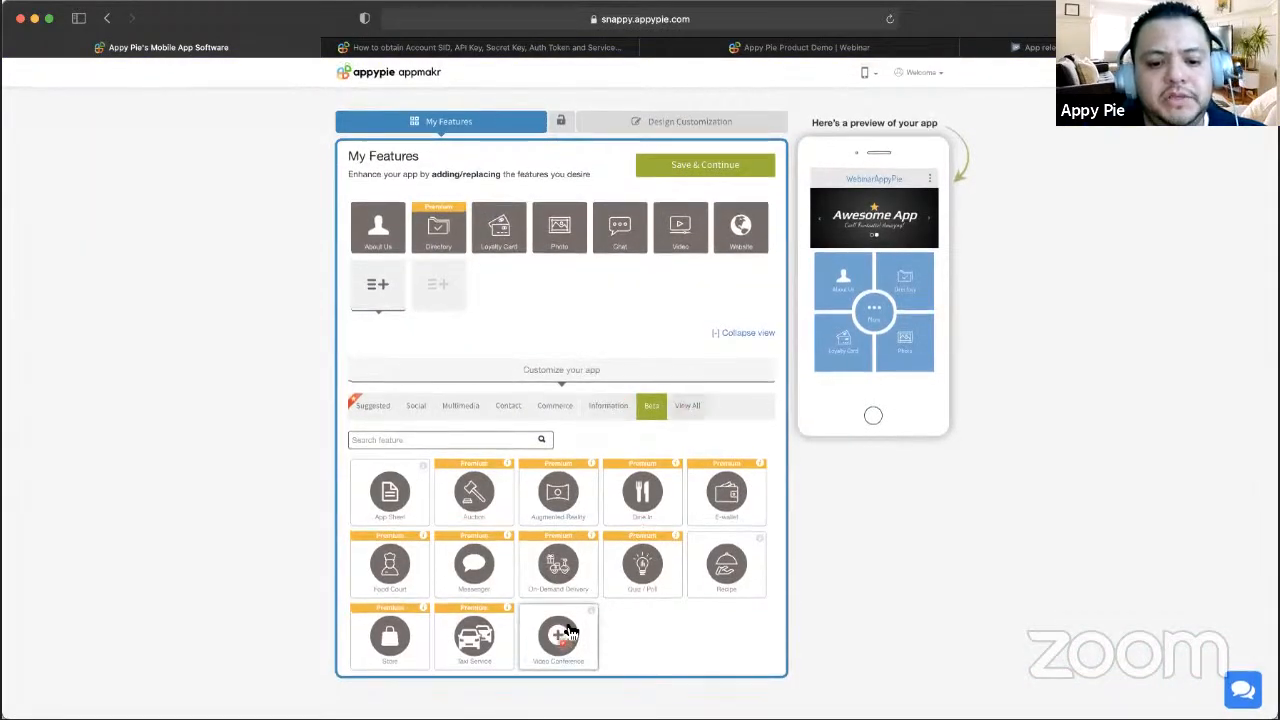
- Add Video Conference from the Beta list and view its Twilio credential fields
click(558, 643)
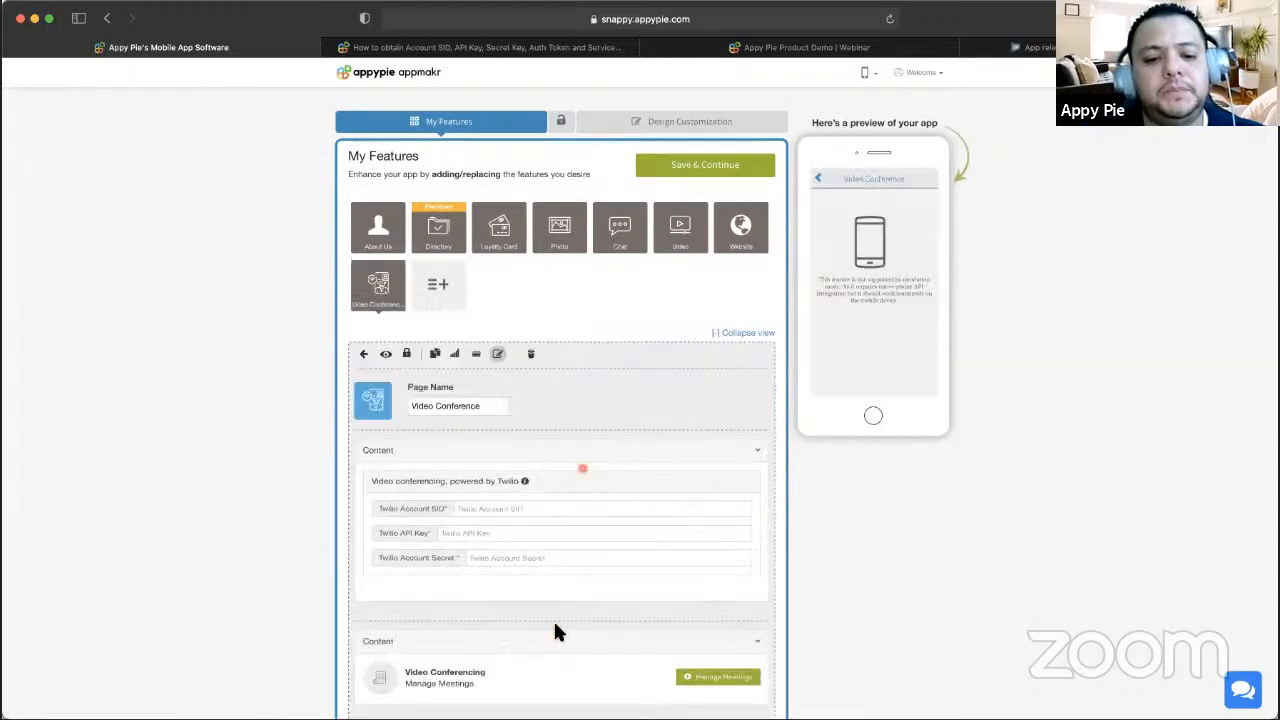
scroll(585, 470, down, 2)
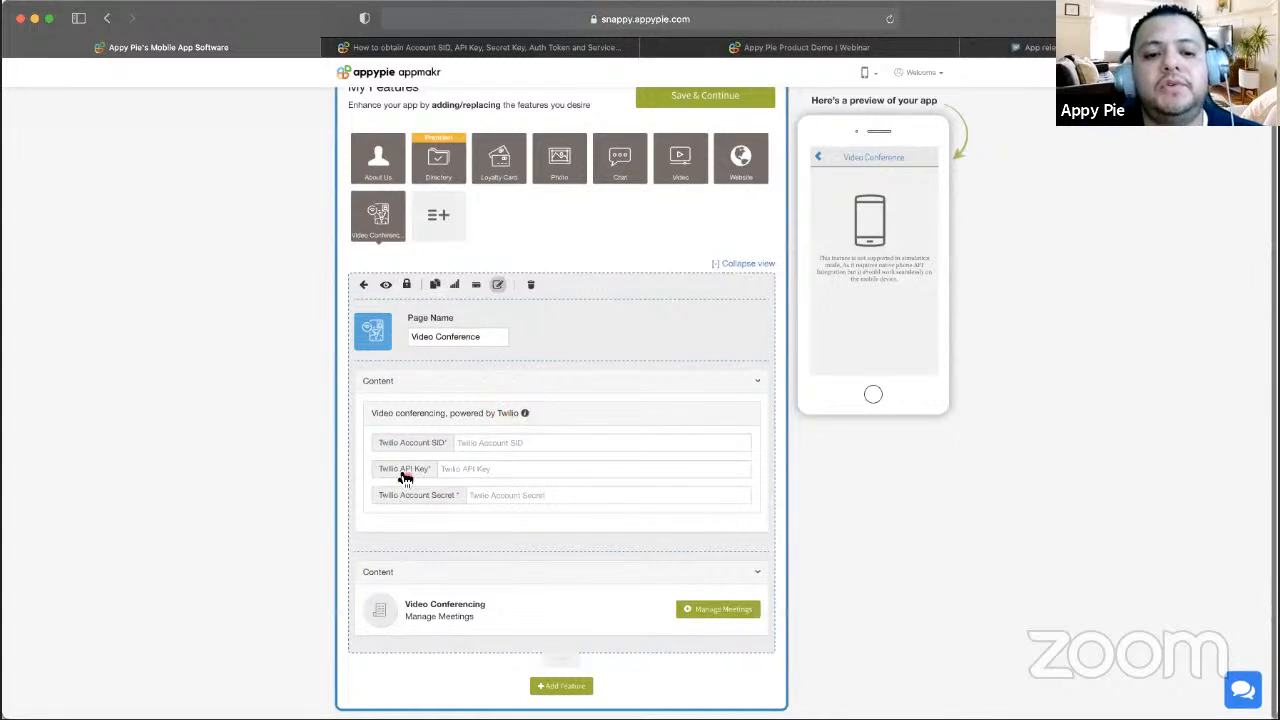
- Read the Twilio credentials tutorial, then return to the Video Conference editor
click(528, 414)
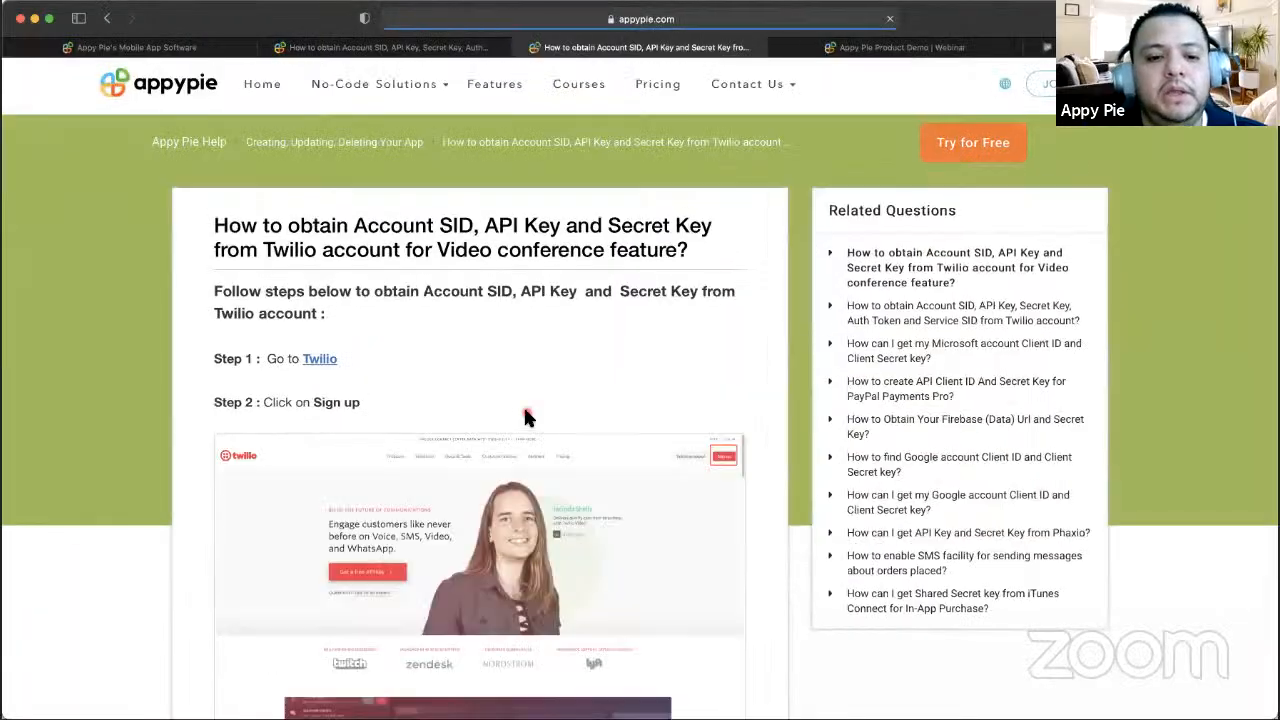
scroll(529, 351, down, 10)
scroll(529, 349, down, 5)
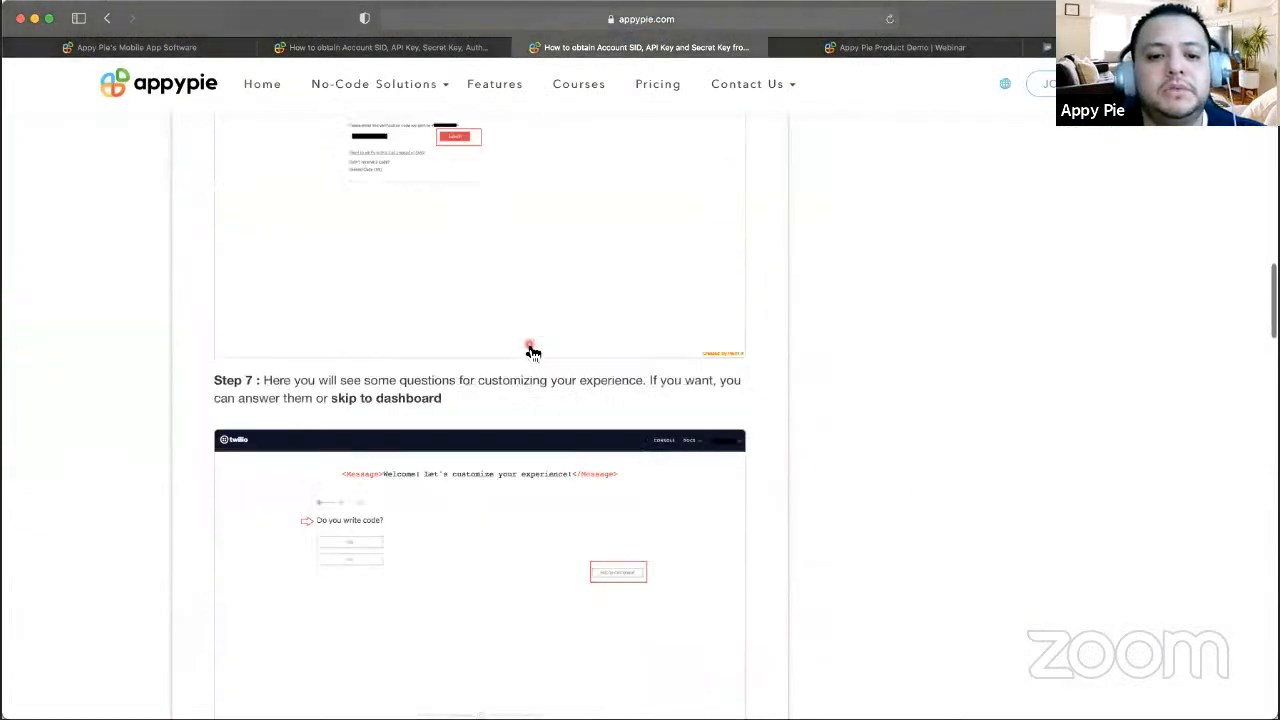
scroll(529, 349, up, 15)
click(135, 47)
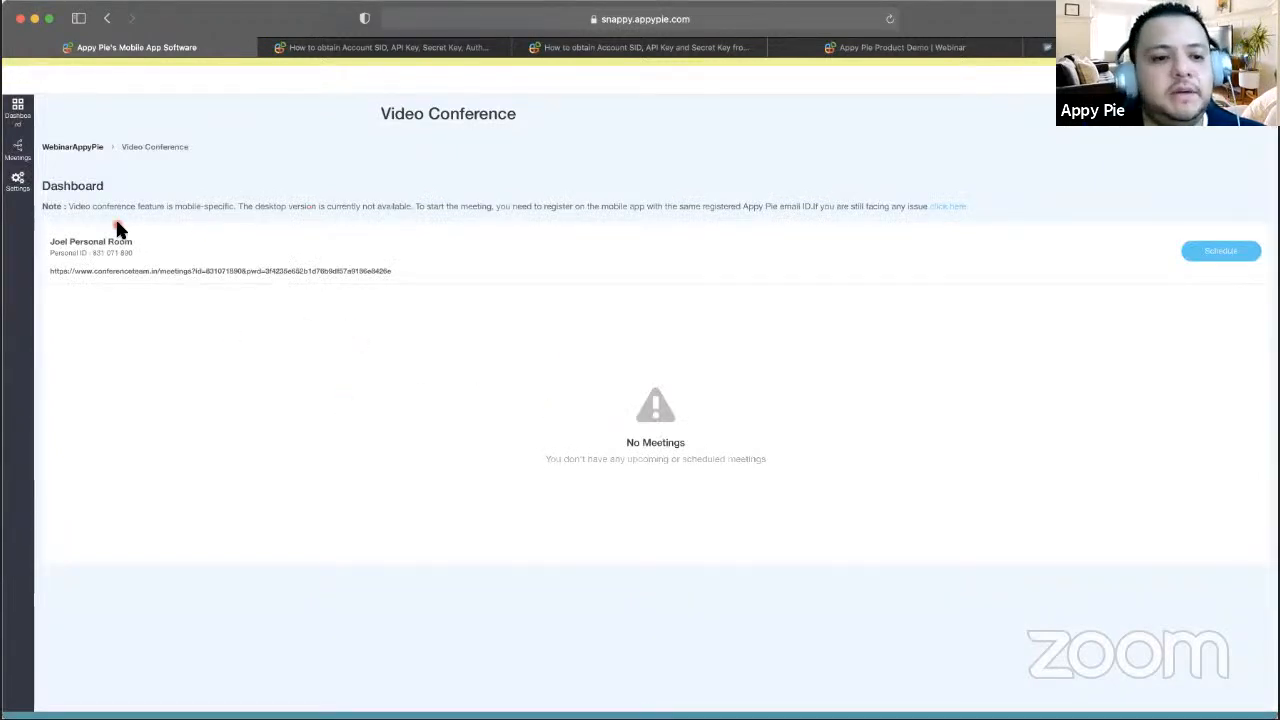
- Schedule a meeting titled 'Webinar Show Today', described 'please sh meet', on 23/10/2020
click(1226, 259)
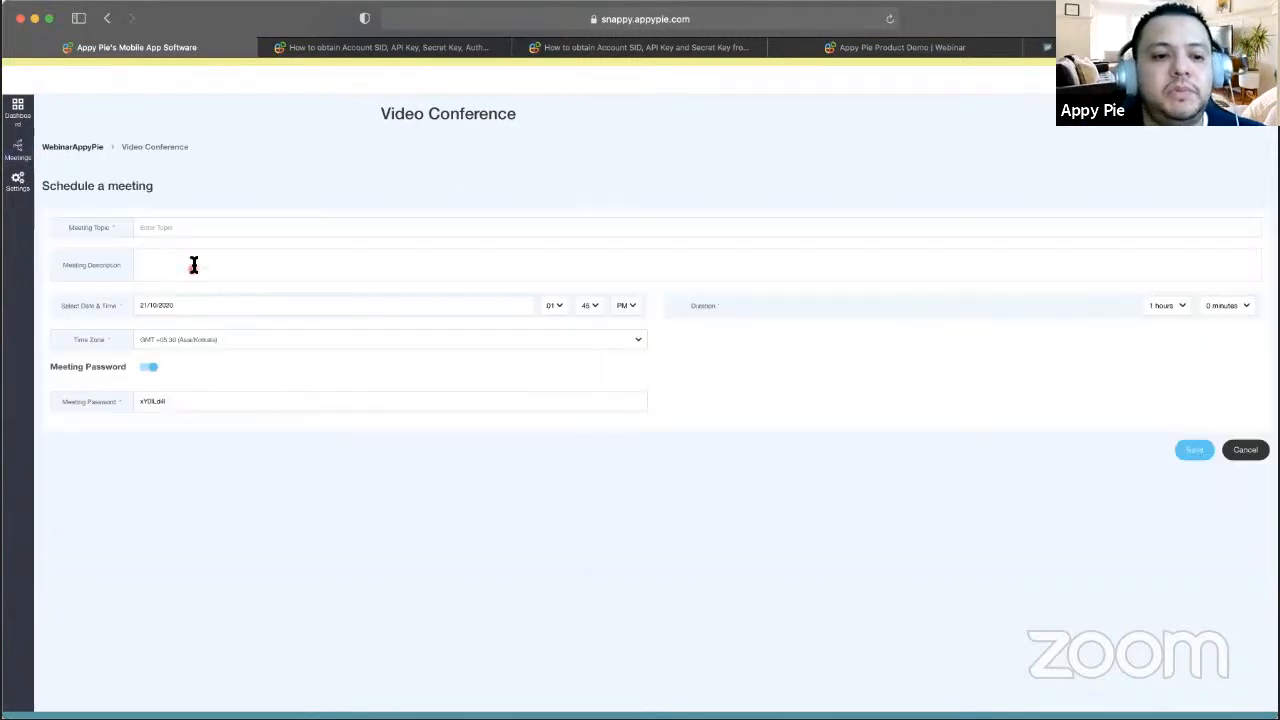
click(216, 227)
text(Webinar )
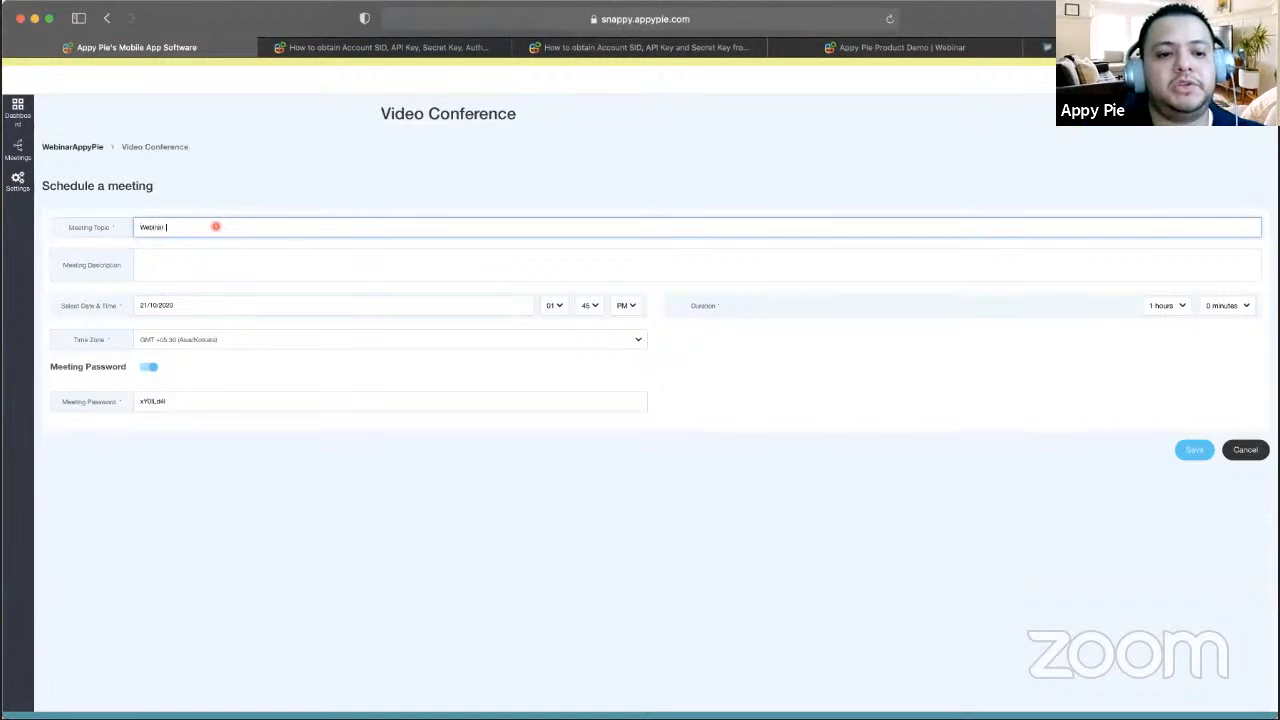
text(Show Today)
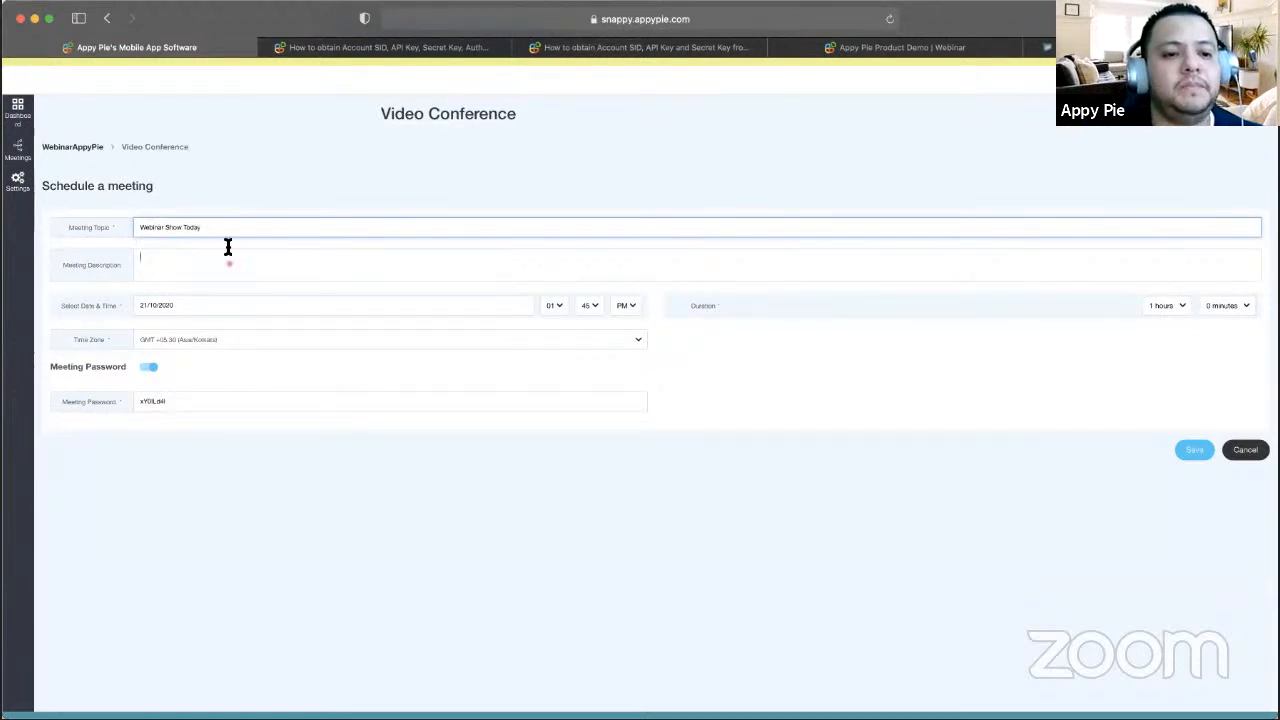
click(229, 263)
text(please )
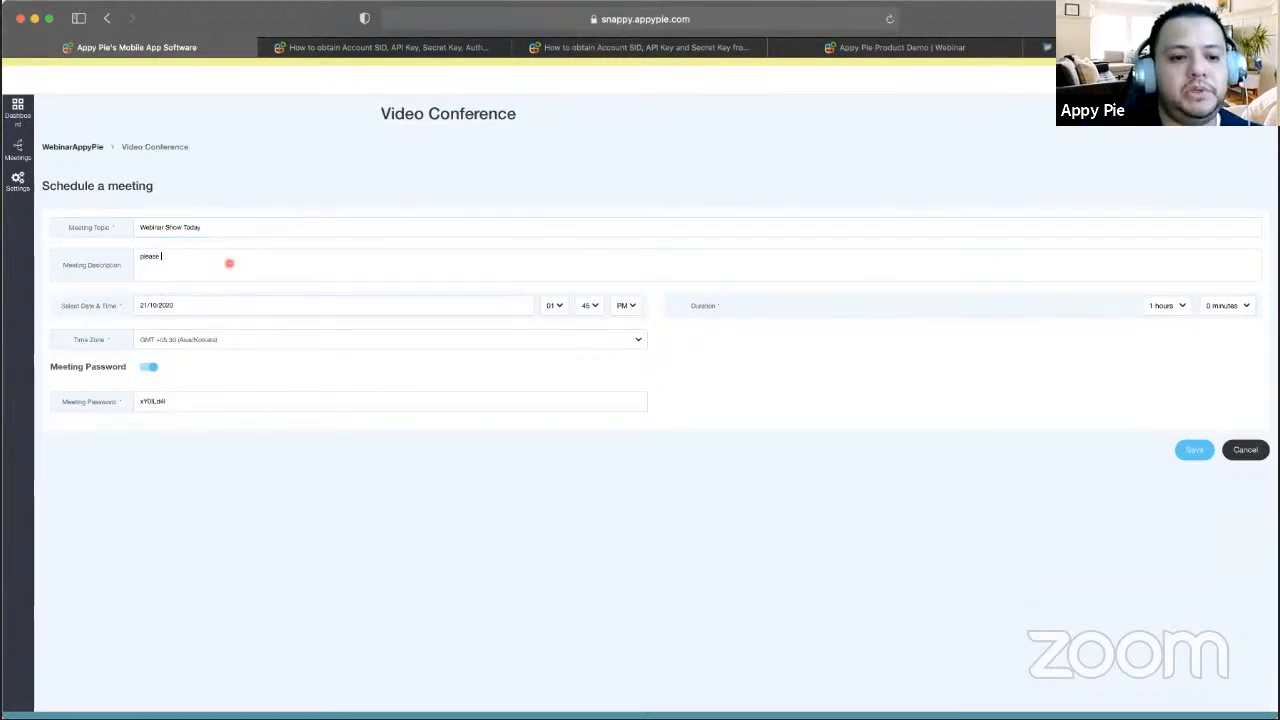
text(sh meeting)
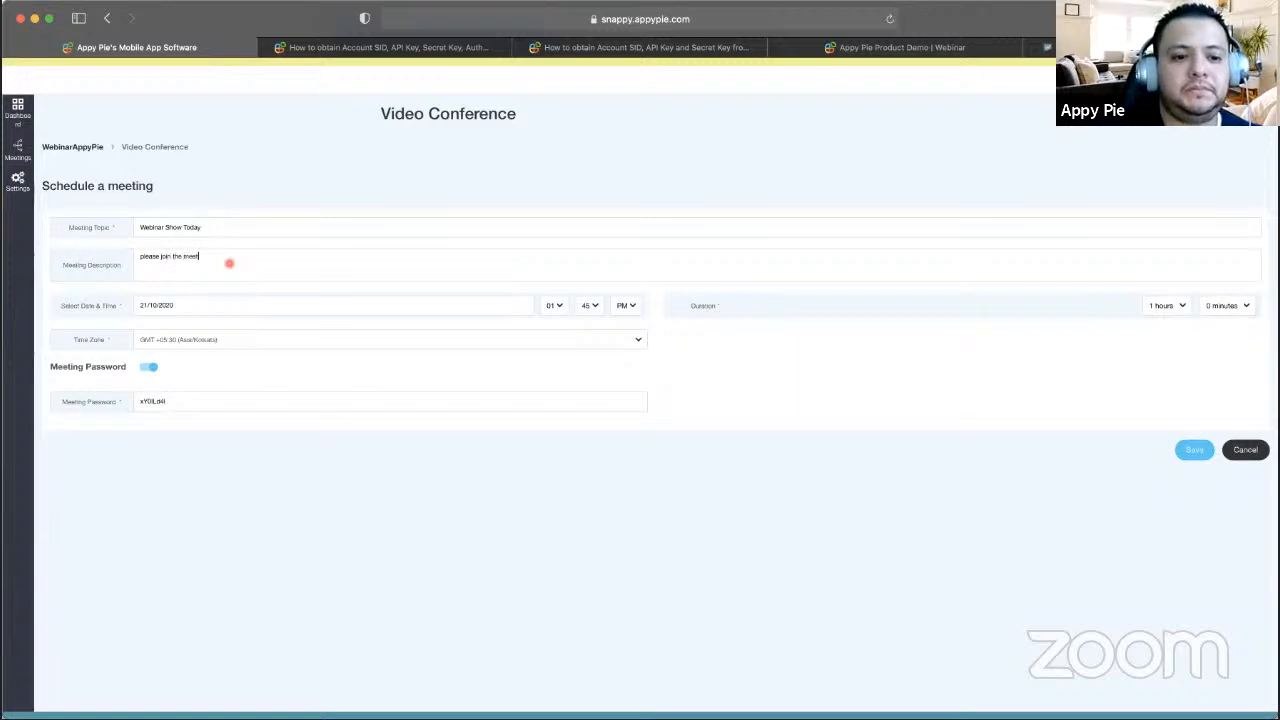
click(497, 312)
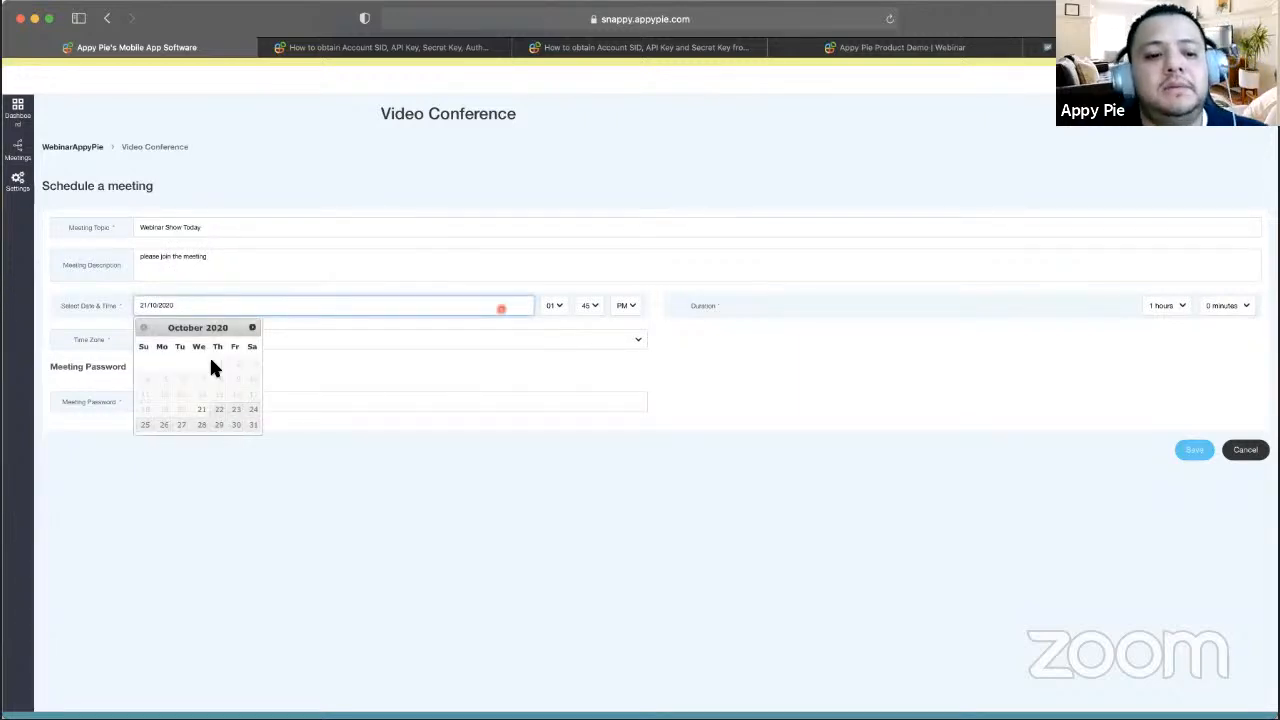
click(237, 412)
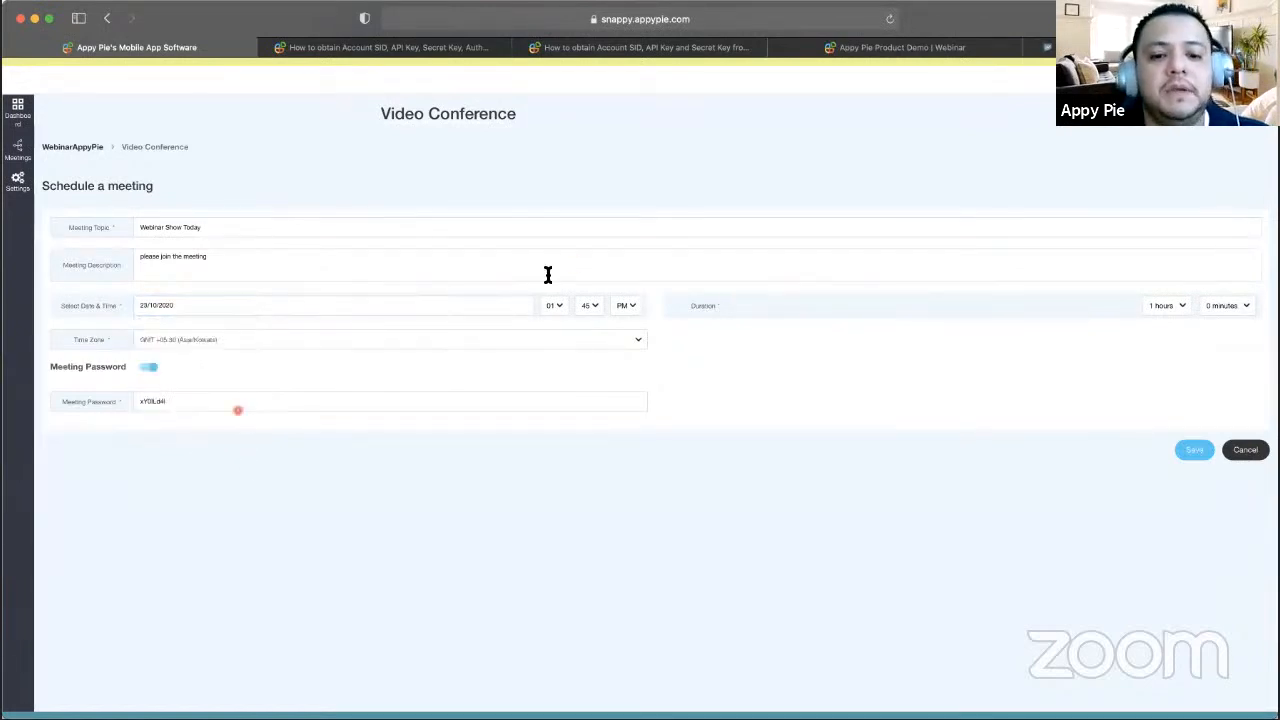
- Set the meeting start to 02:00 PM and duration to 1 hour 10 minutes
click(553, 304)
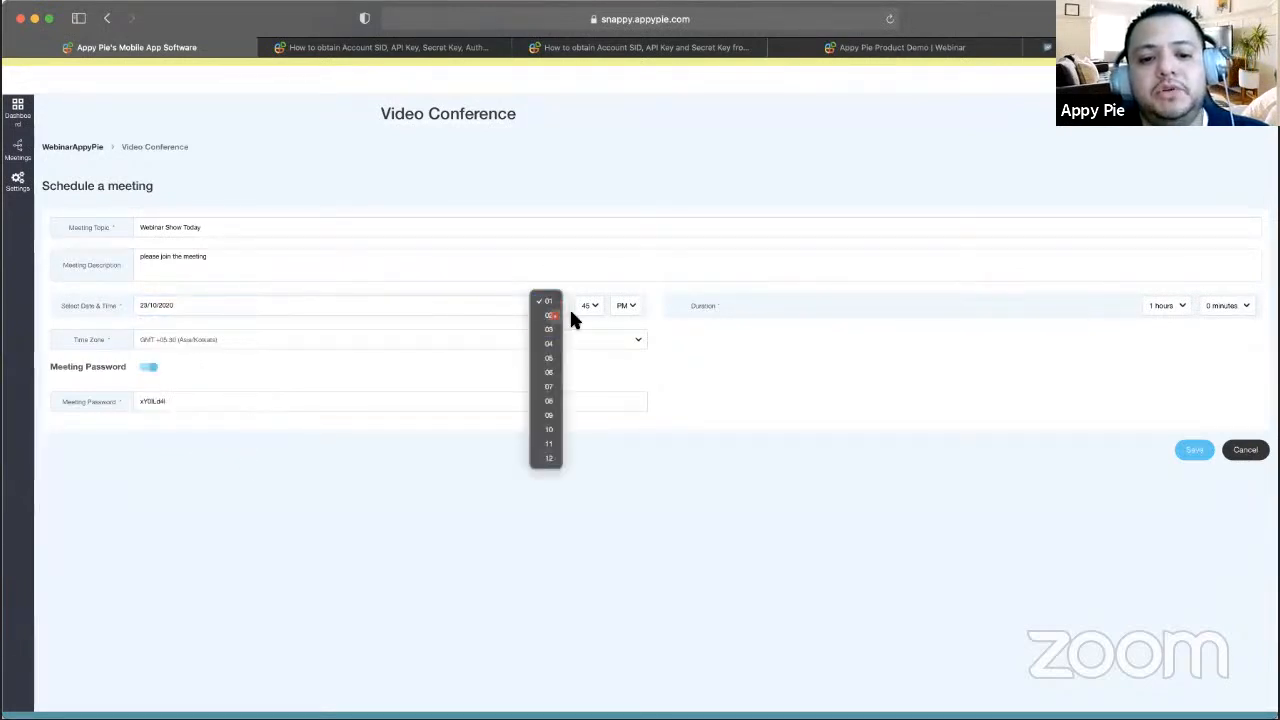
click(552, 315)
click(590, 305)
scroll(584, 18, up, 5)
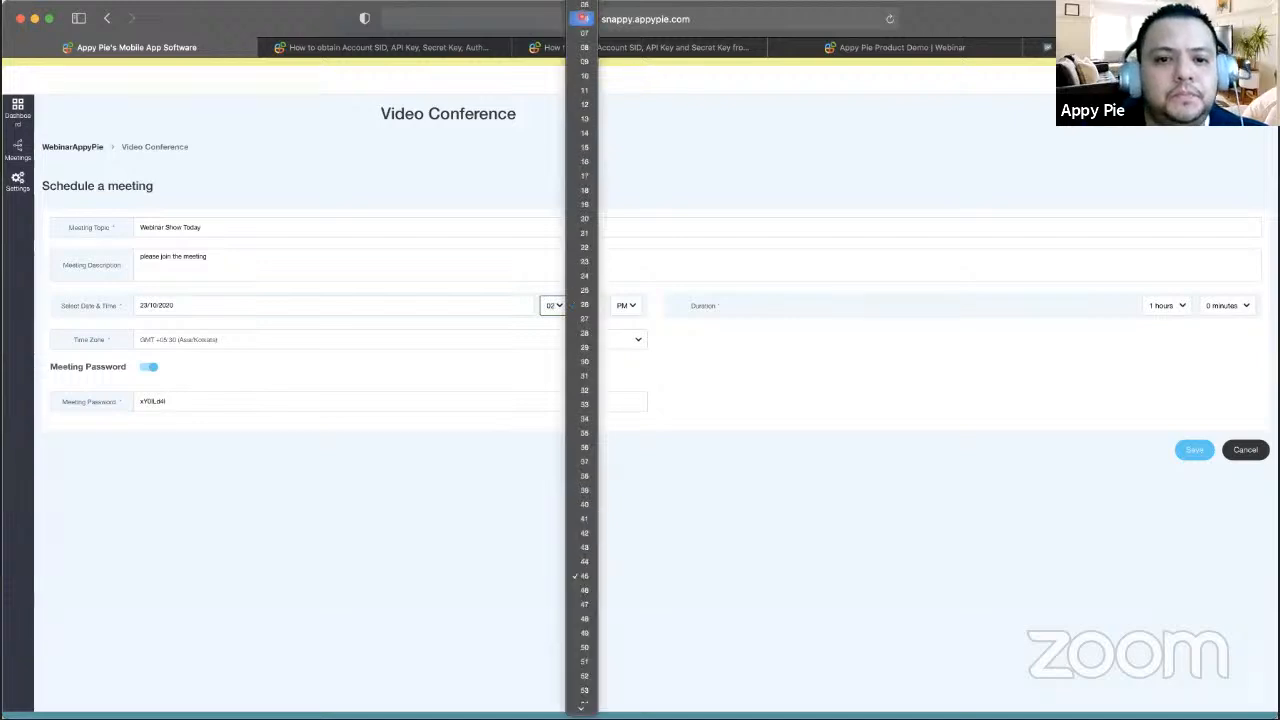
click(584, 10)
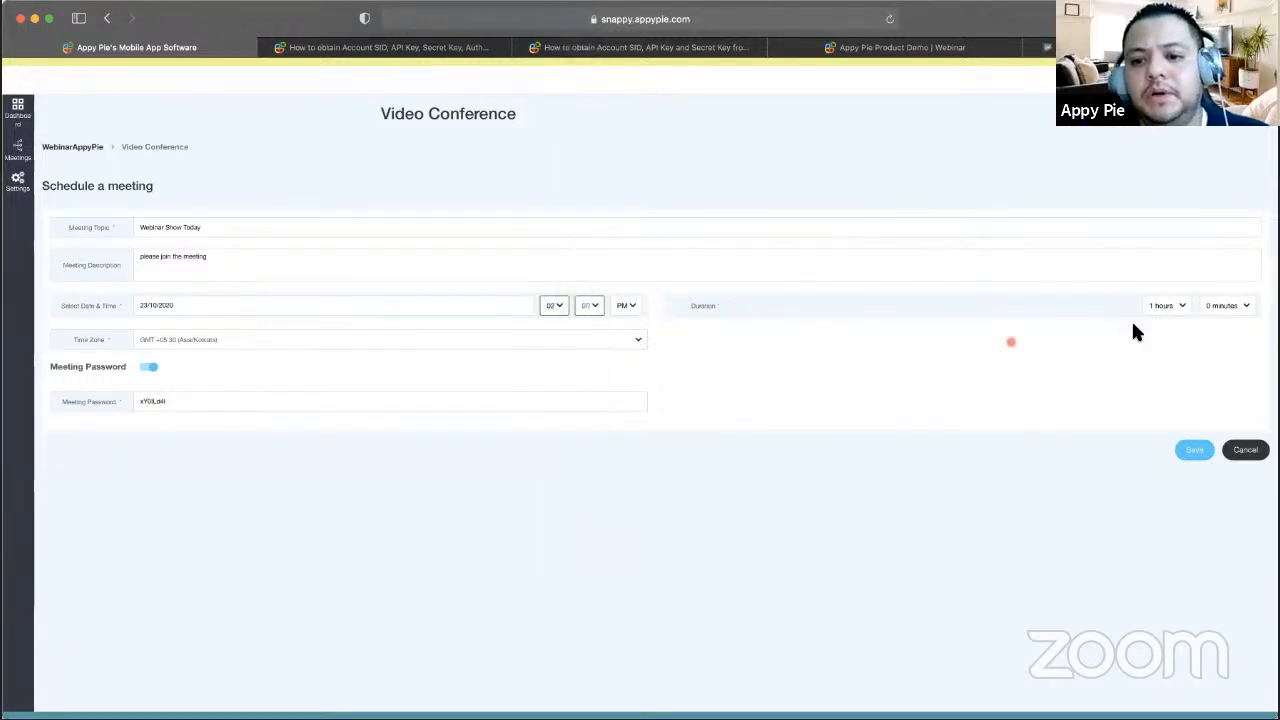
click(1170, 306)
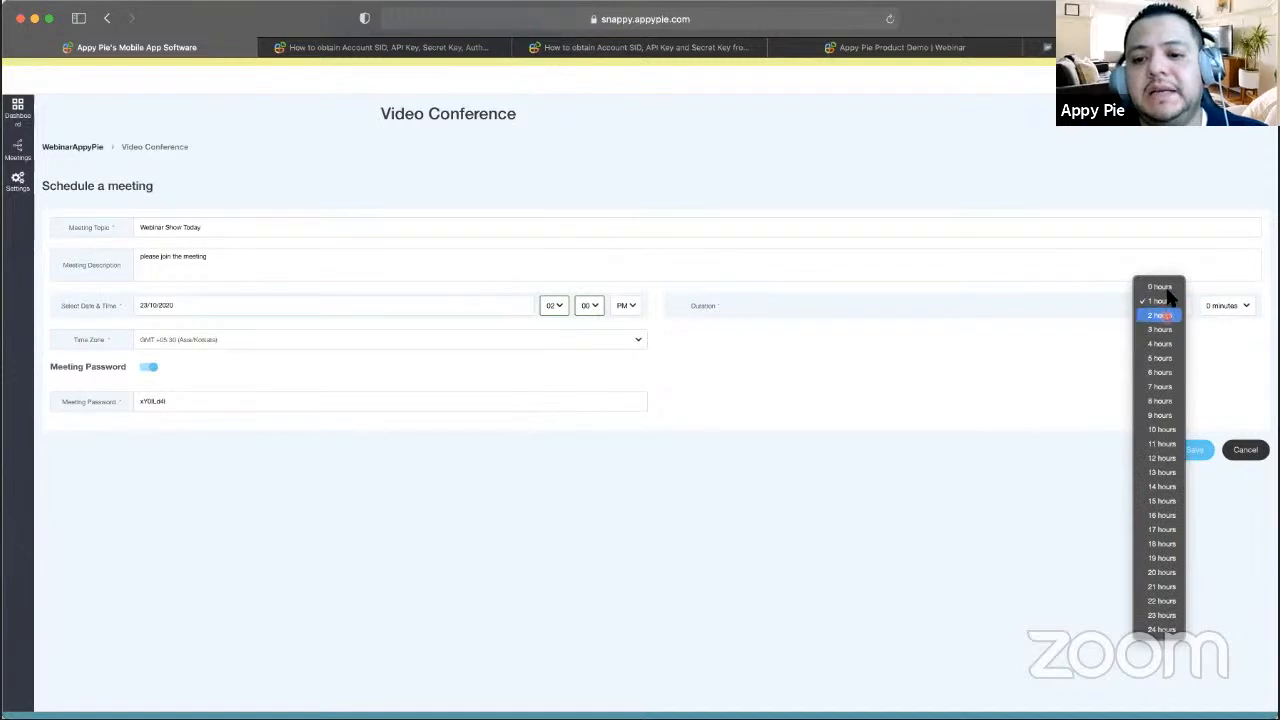
click(1160, 300)
click(1222, 305)
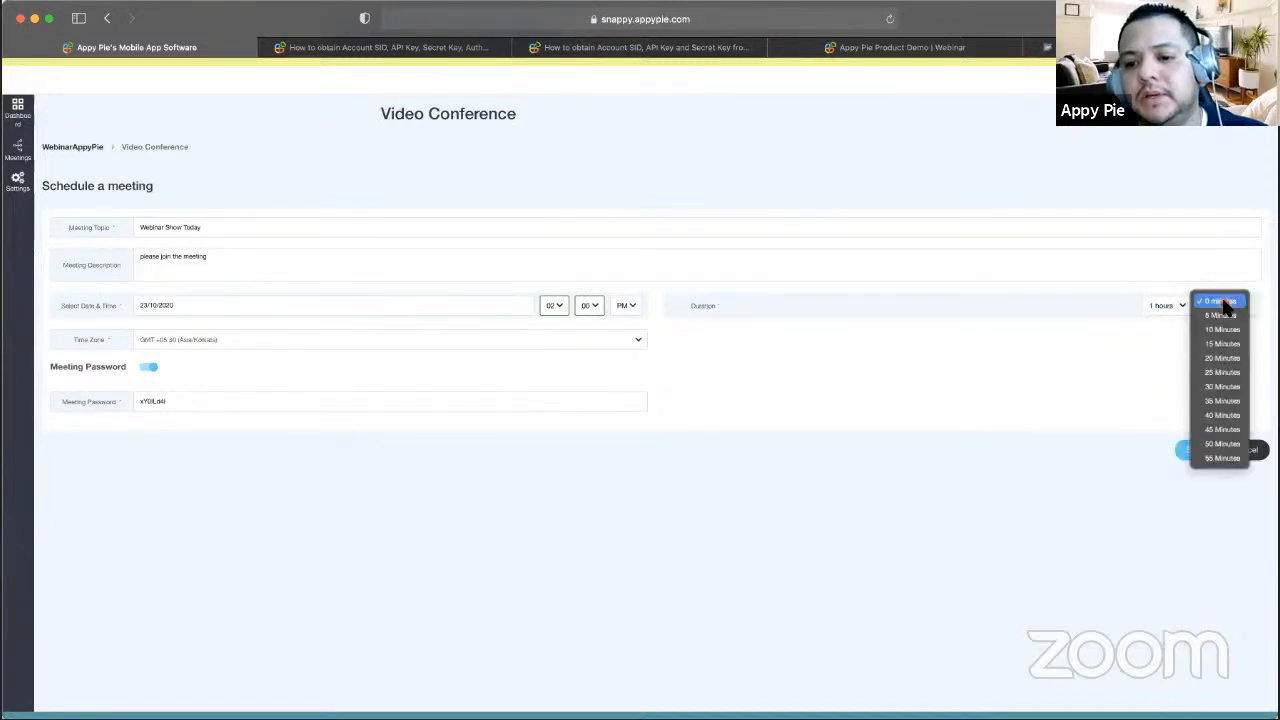
click(1222, 329)
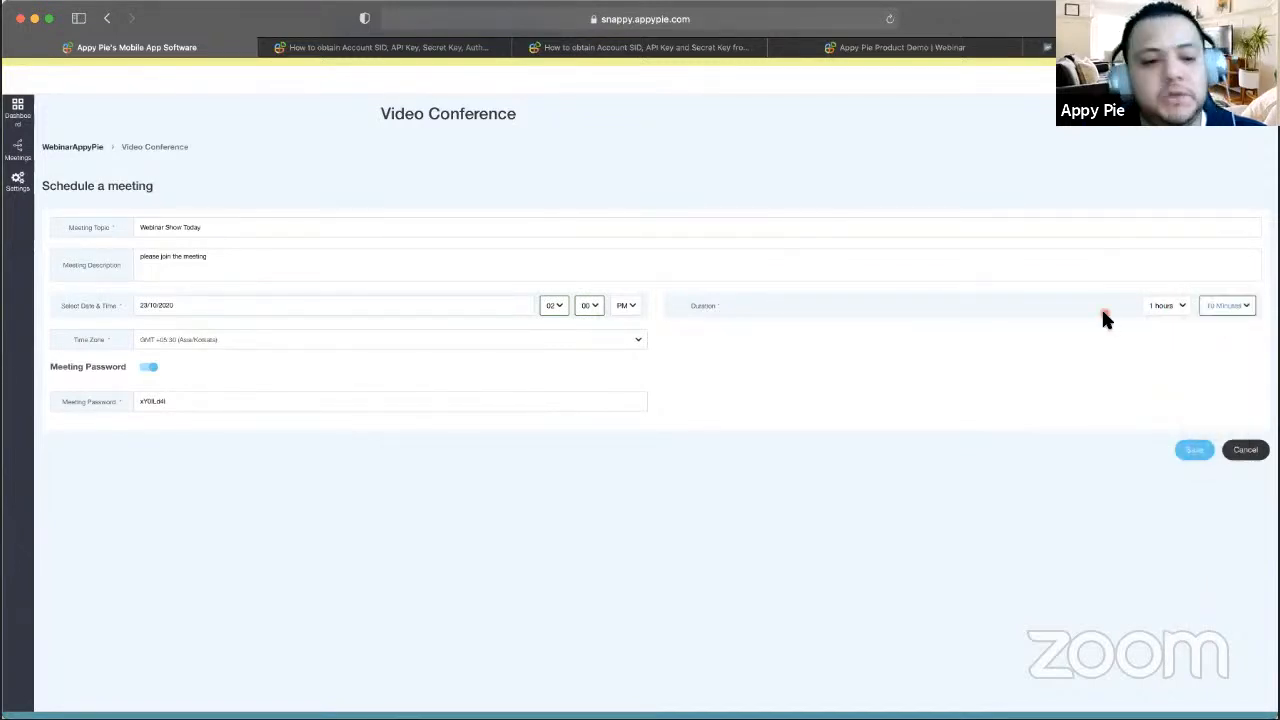
click(389, 337)
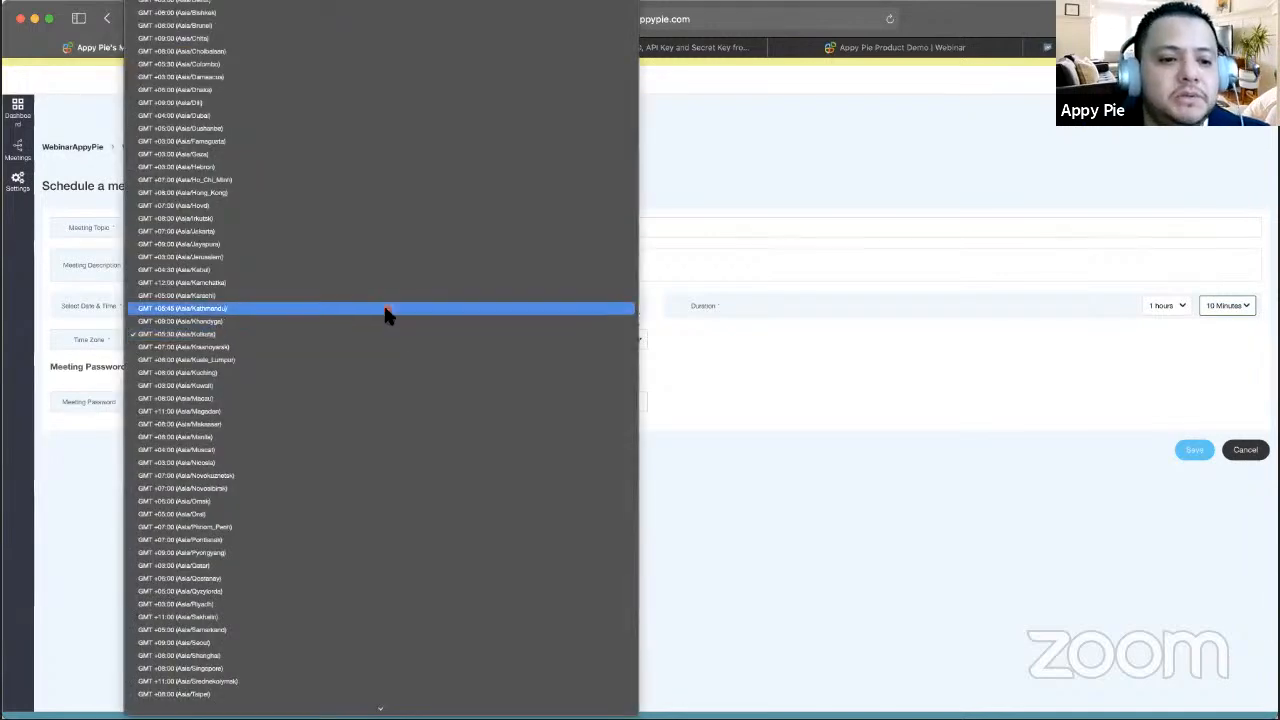
- Pick GMT +02:00 (Africa/Blantyre) from the time zone list
scroll(385, 313, up, 15)
scroll(388, 314, down, 10)
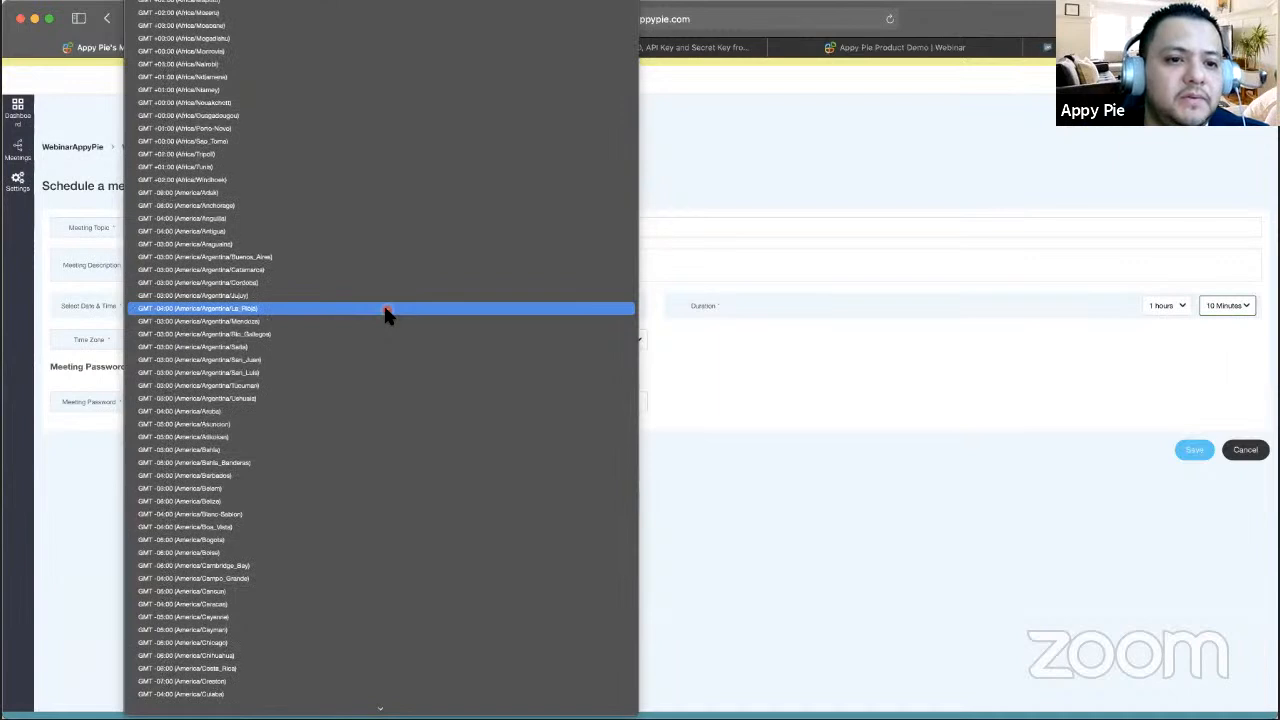
scroll(386, 312, down, 20)
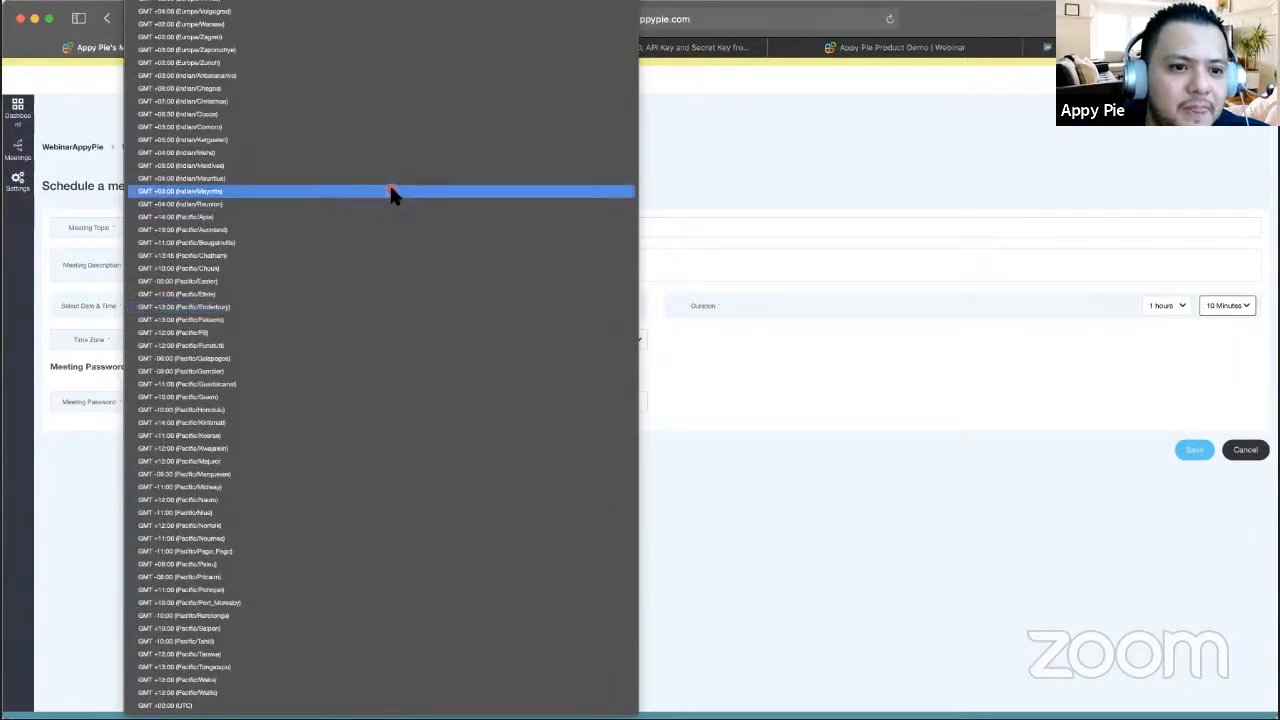
scroll(390, 188, up, 10)
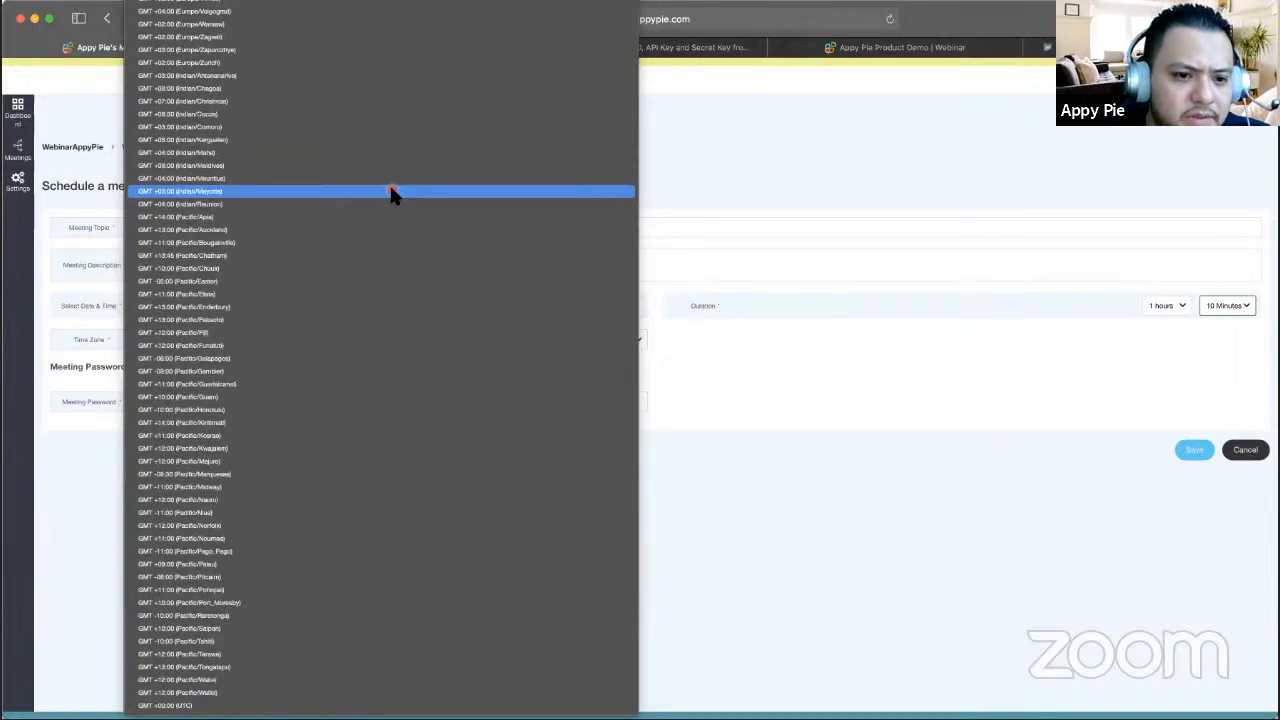
scroll(389, 193, up, 10)
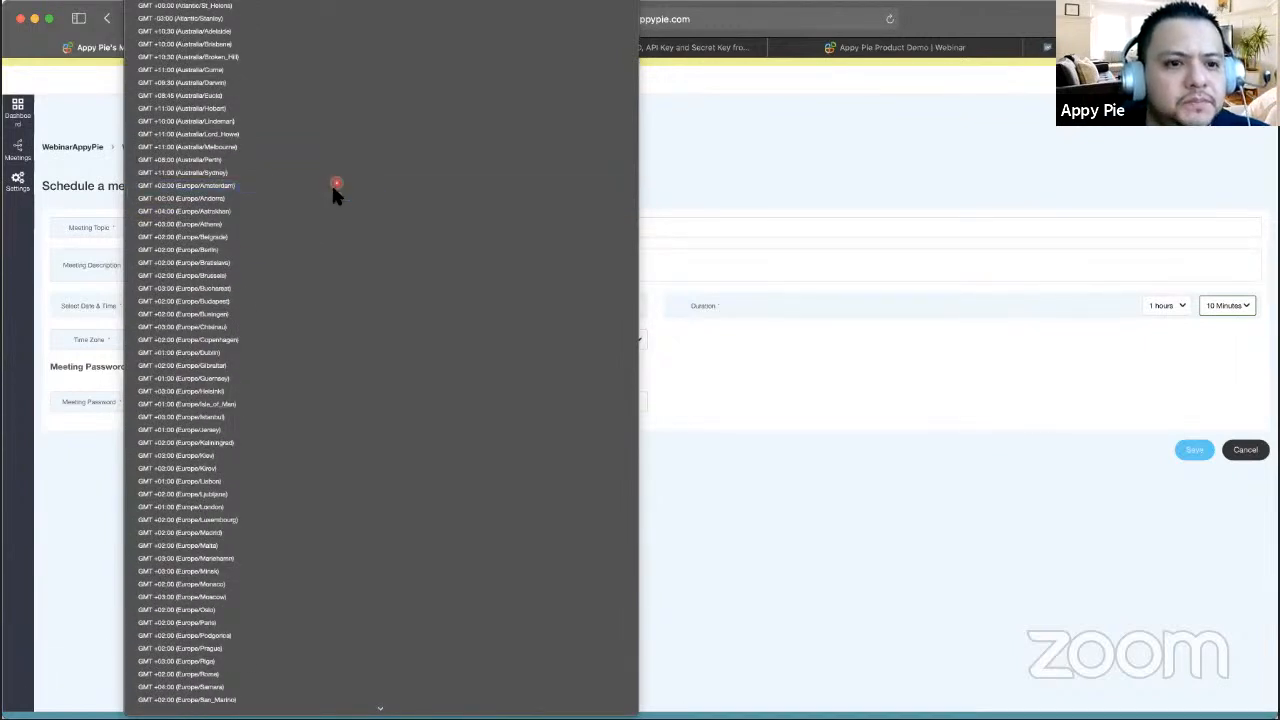
scroll(309, 208, down, 10)
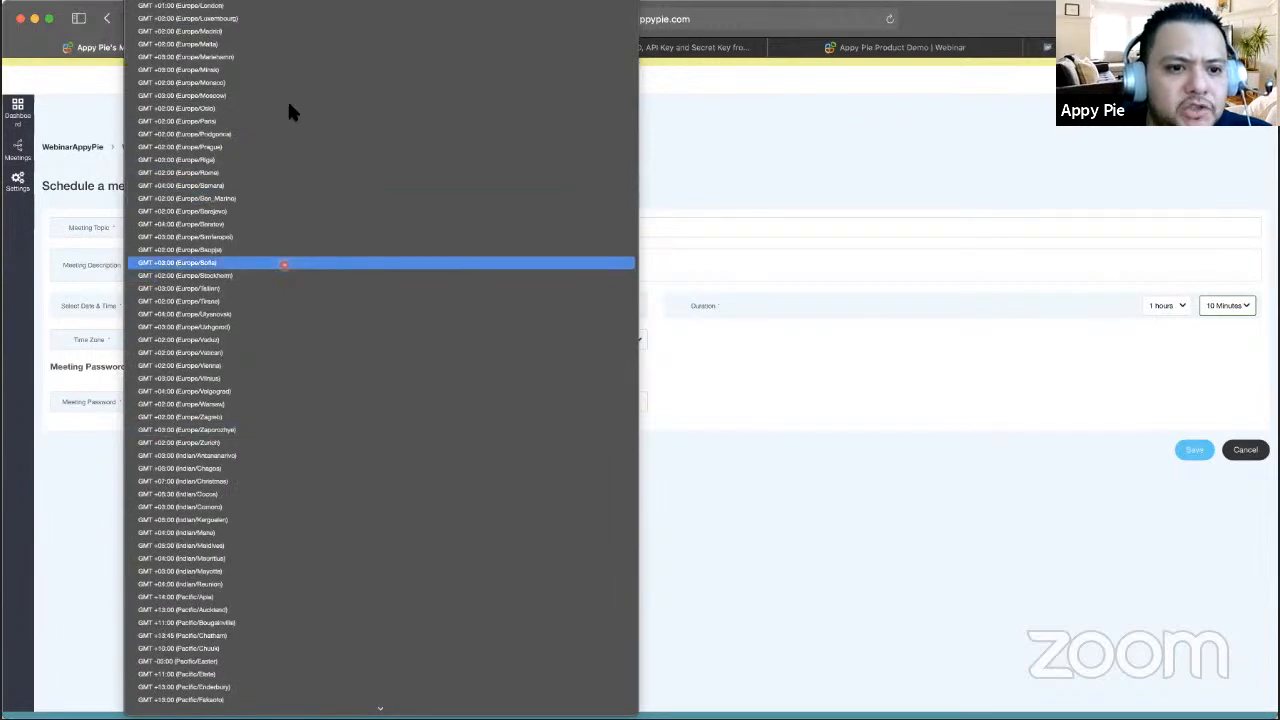
scroll(241, 662, down, 5)
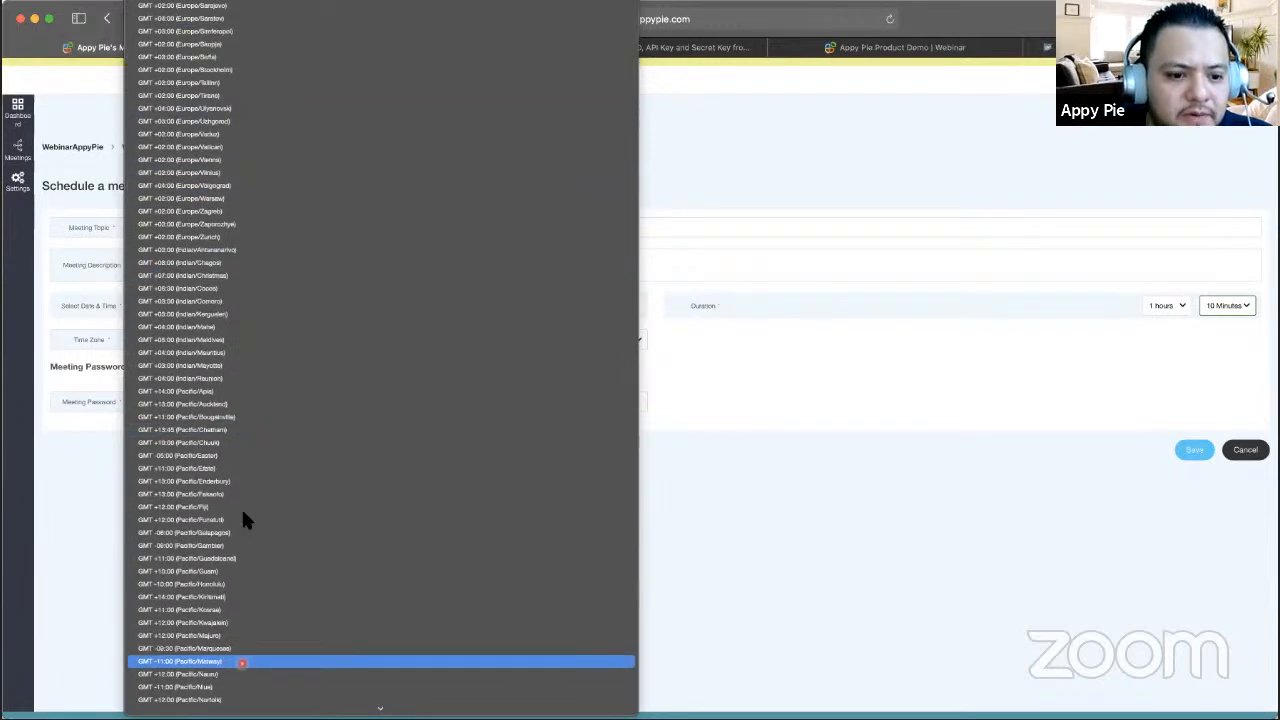
scroll(241, 507, down, 5)
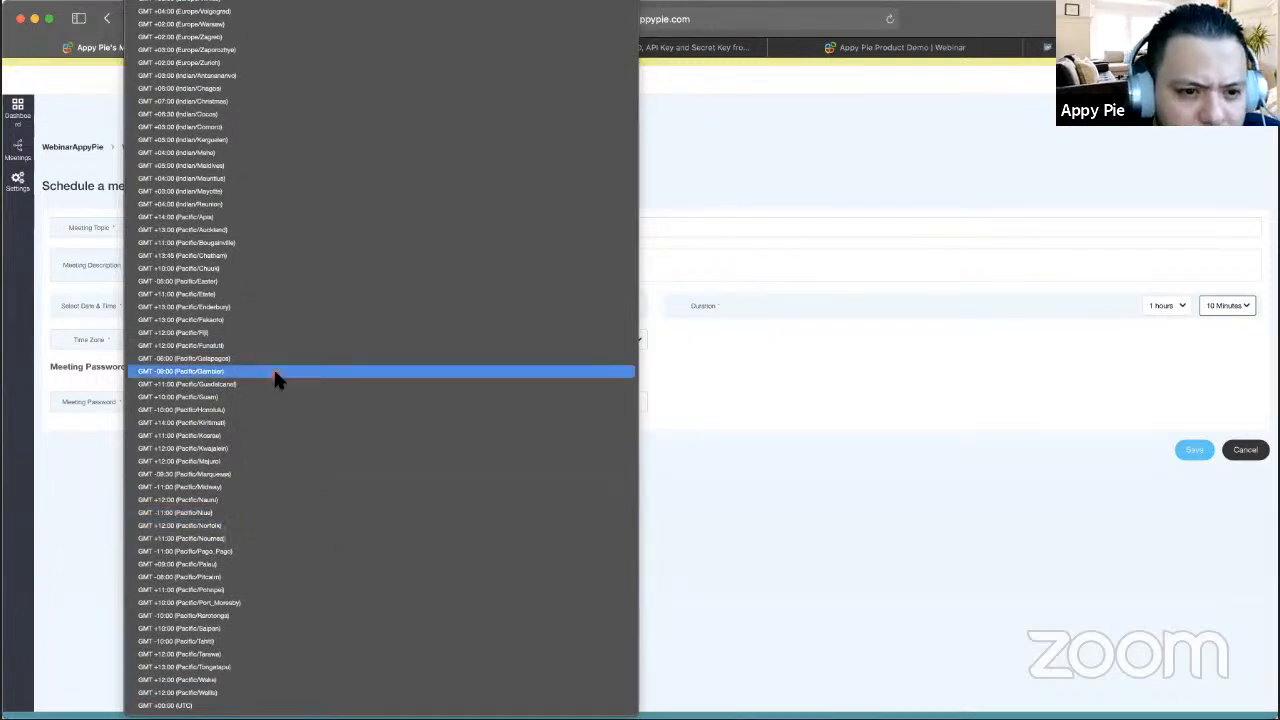
scroll(293, 140, up, 7)
scroll(293, 140, up, 15)
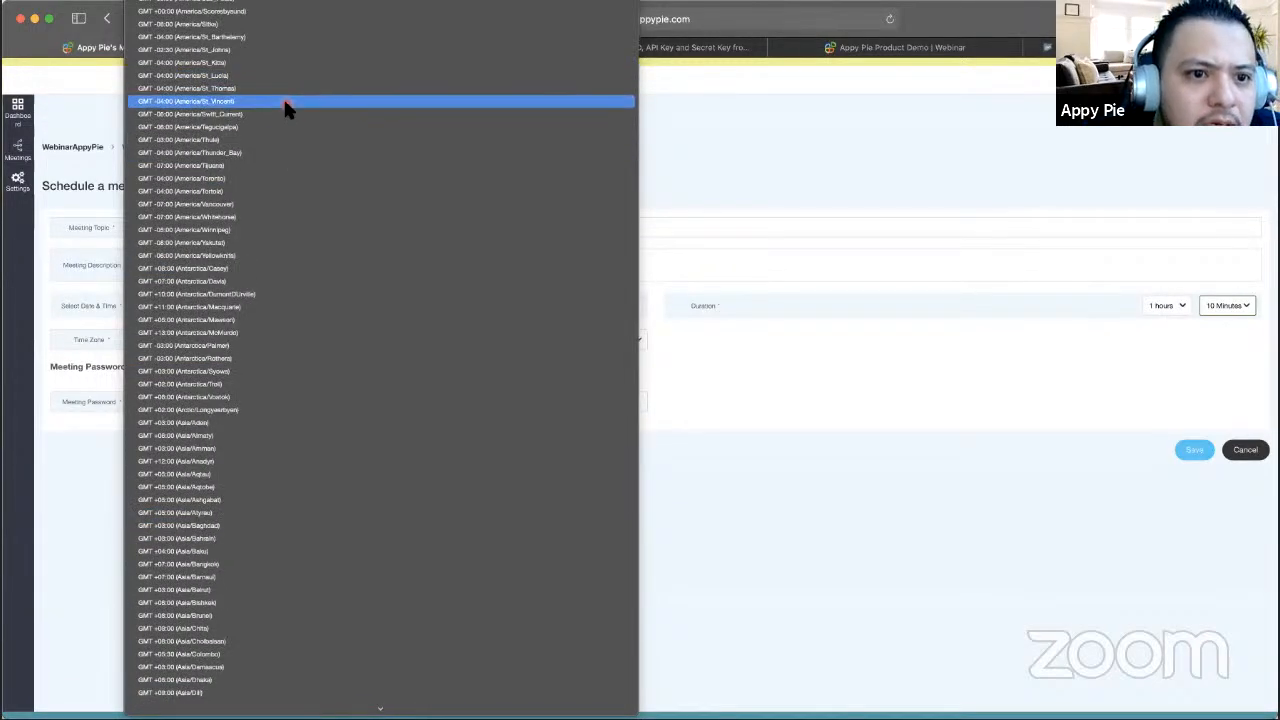
scroll(290, 100, up, 20)
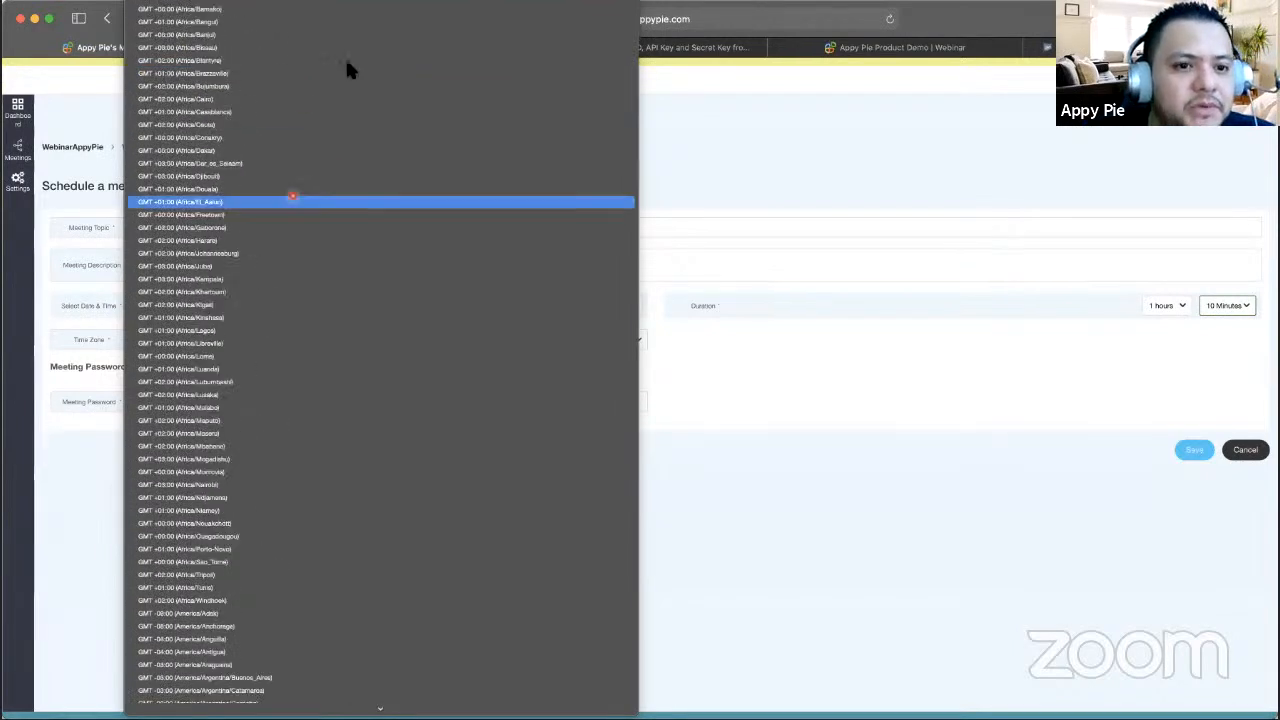
click(347, 57)
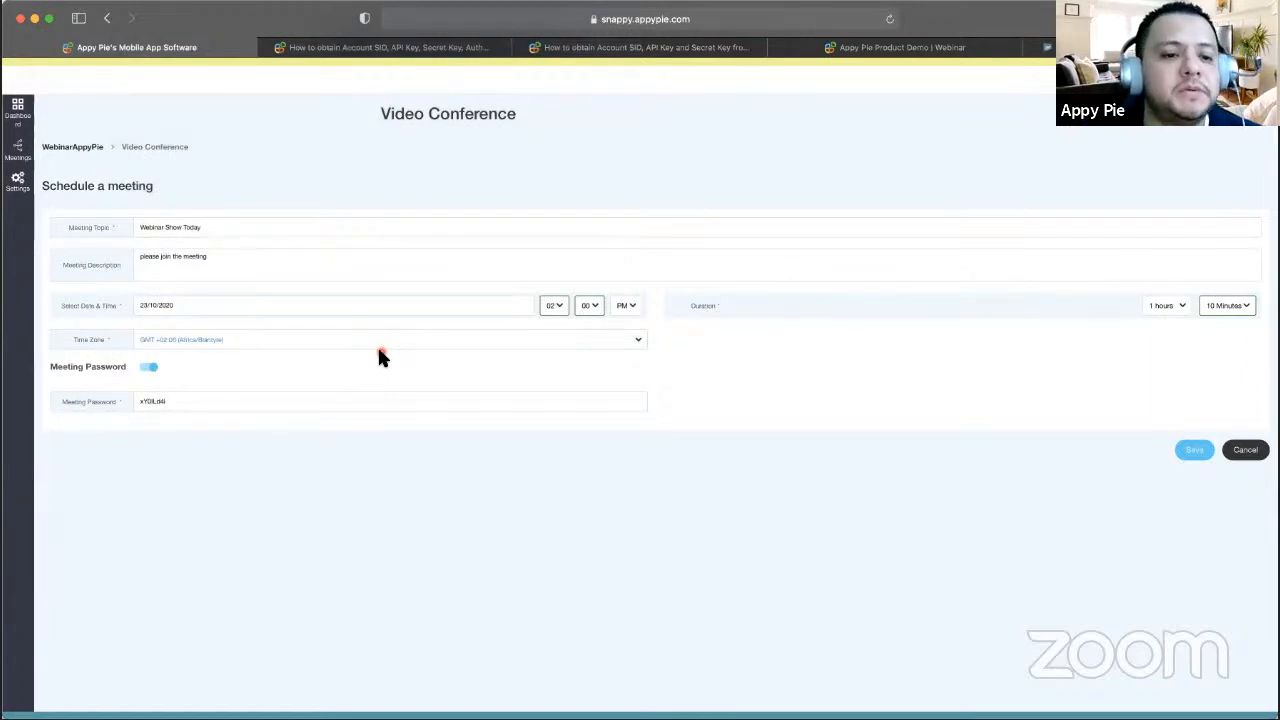
- Replace the prefilled meeting password with a custom one, save the meeting, and view Meetings
scroll(378, 352, down, 2)
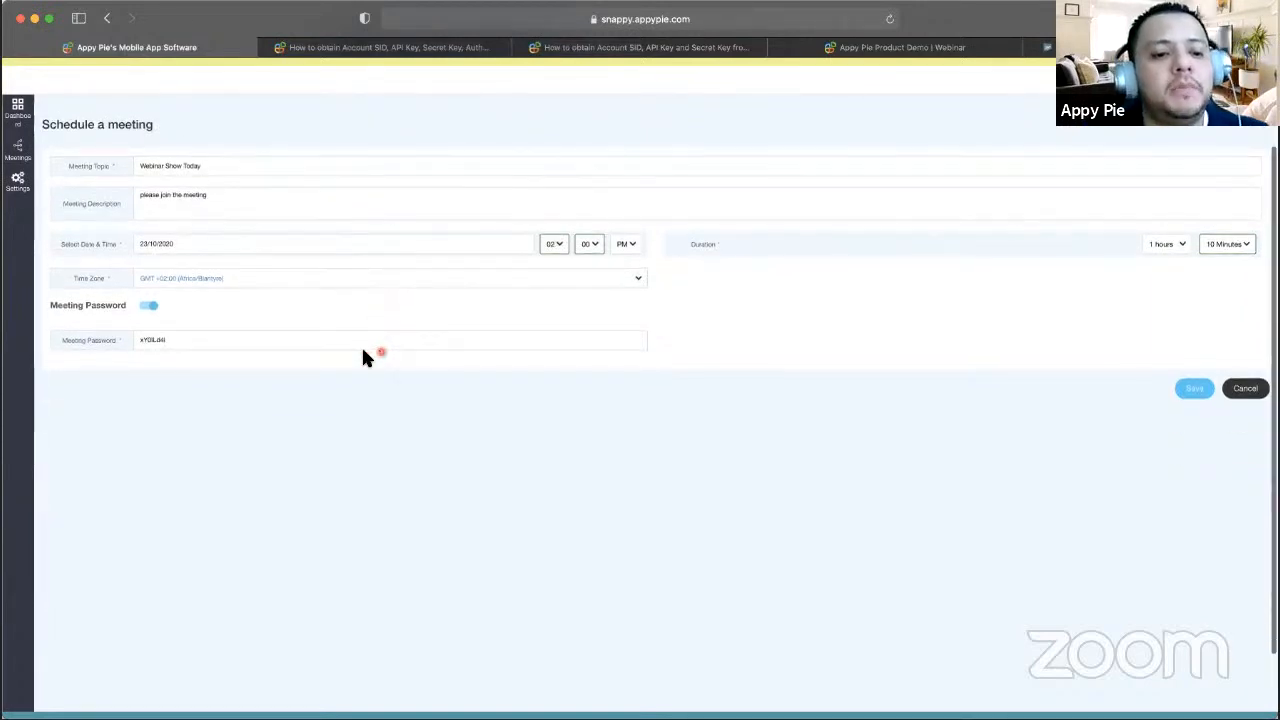
click(152, 308)
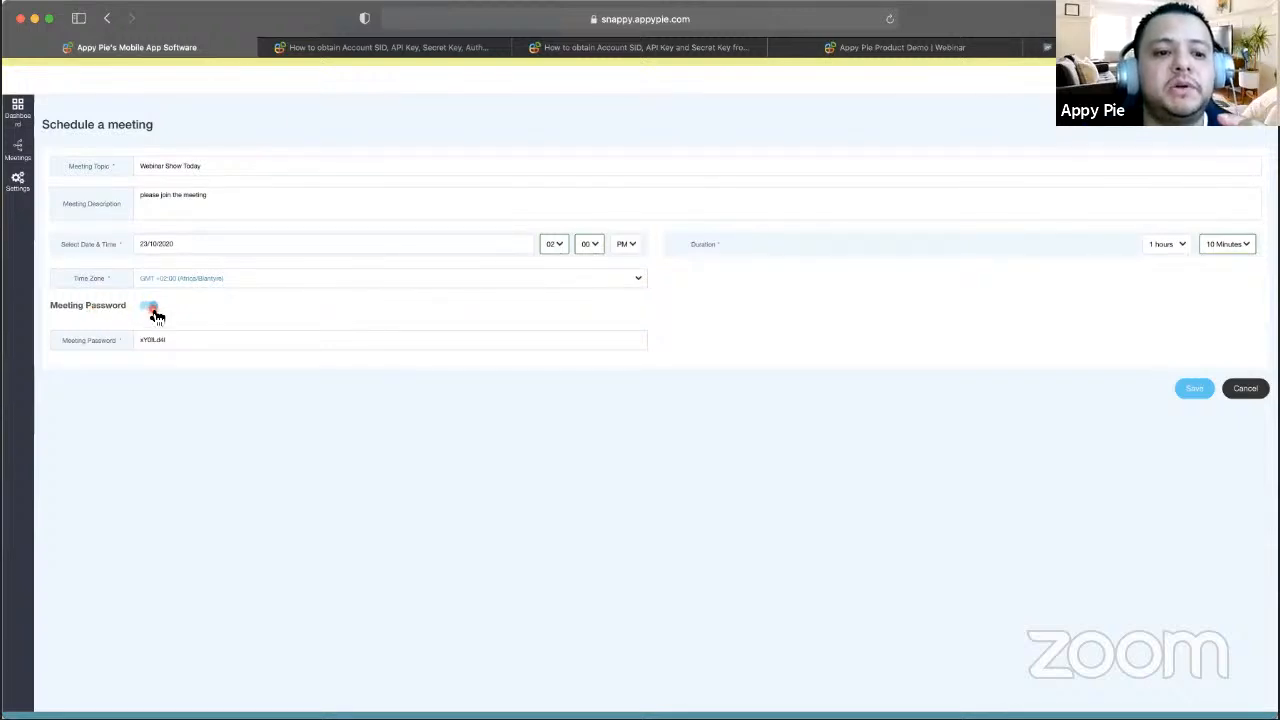
click(155, 312)
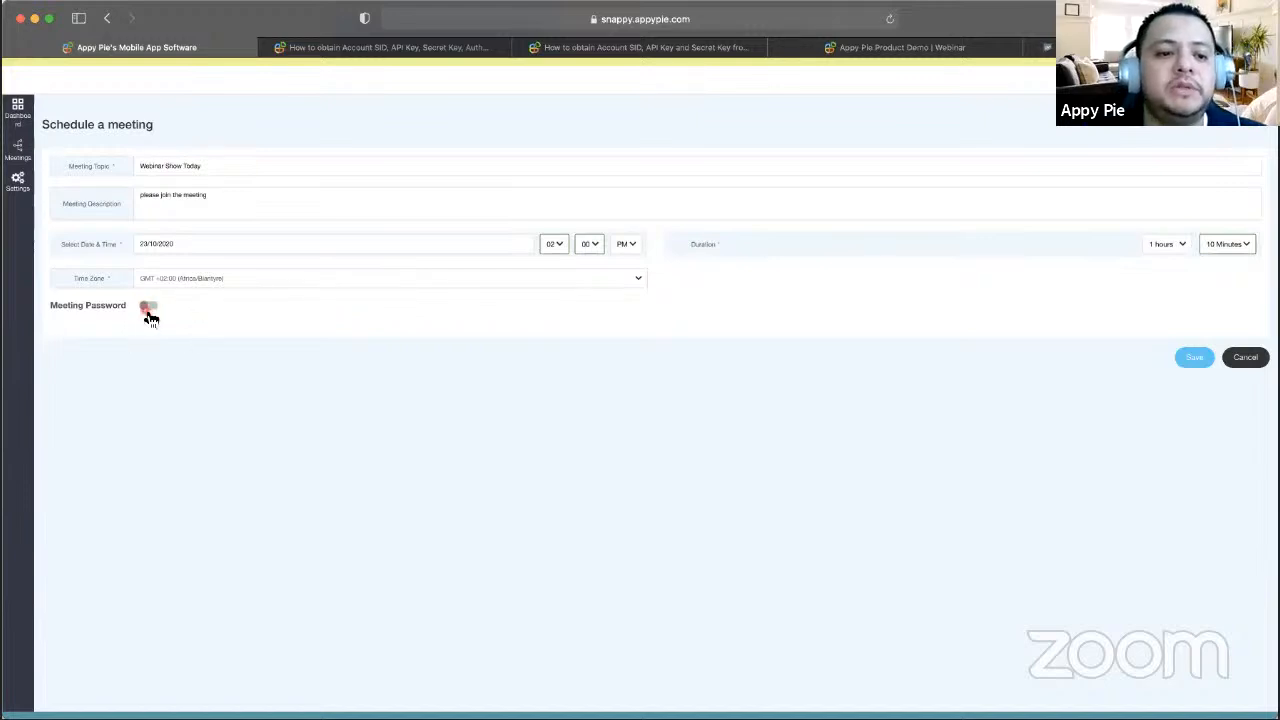
click(149, 317)
click(200, 340)
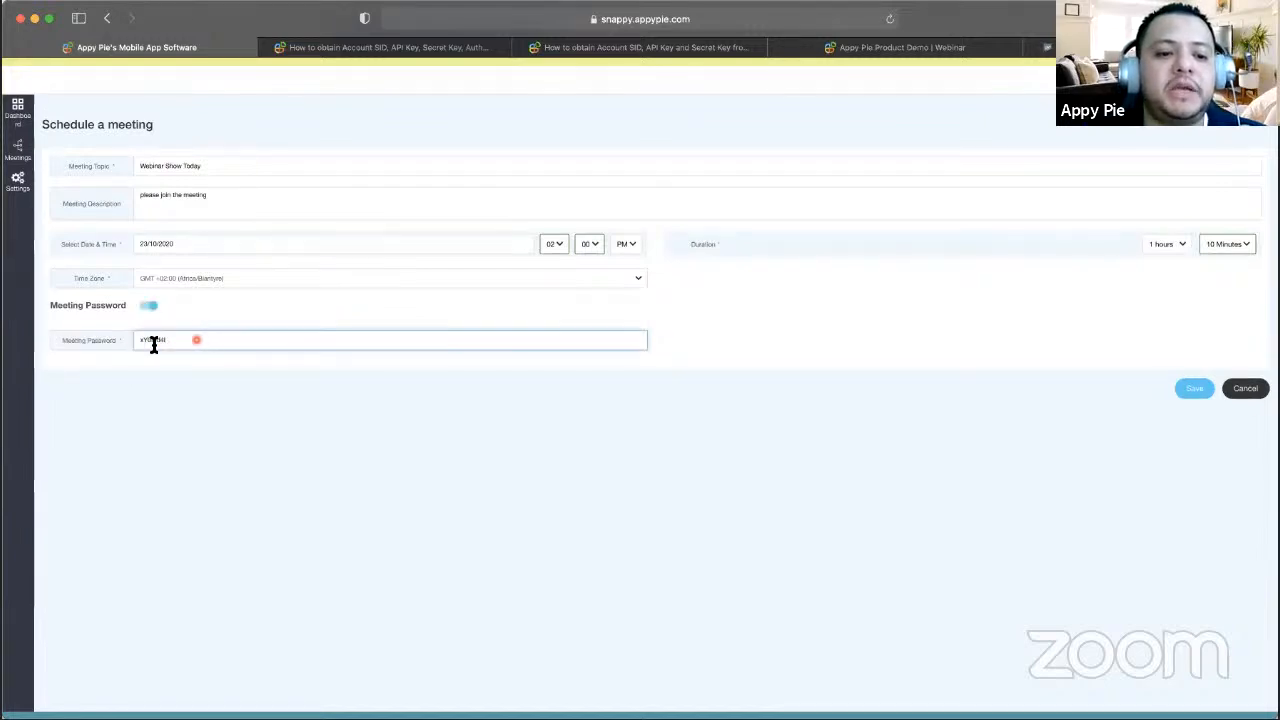
double_click(192, 345)
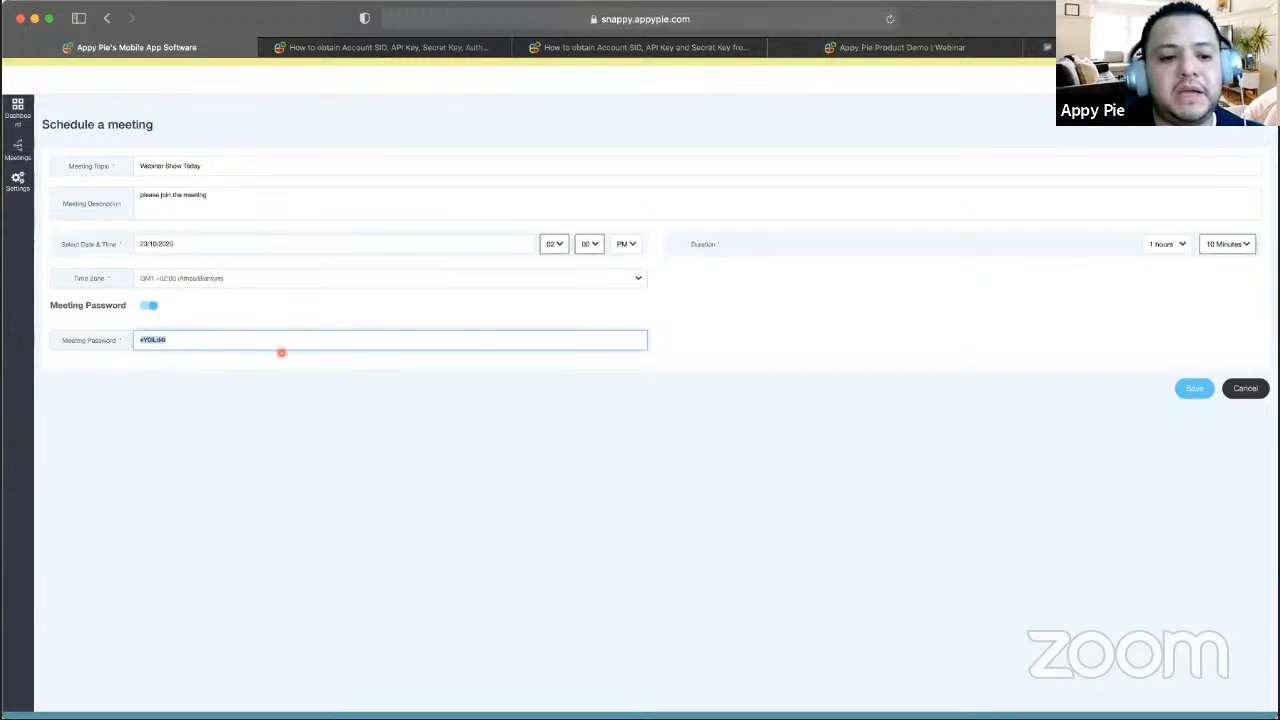
text(APPYPIE)
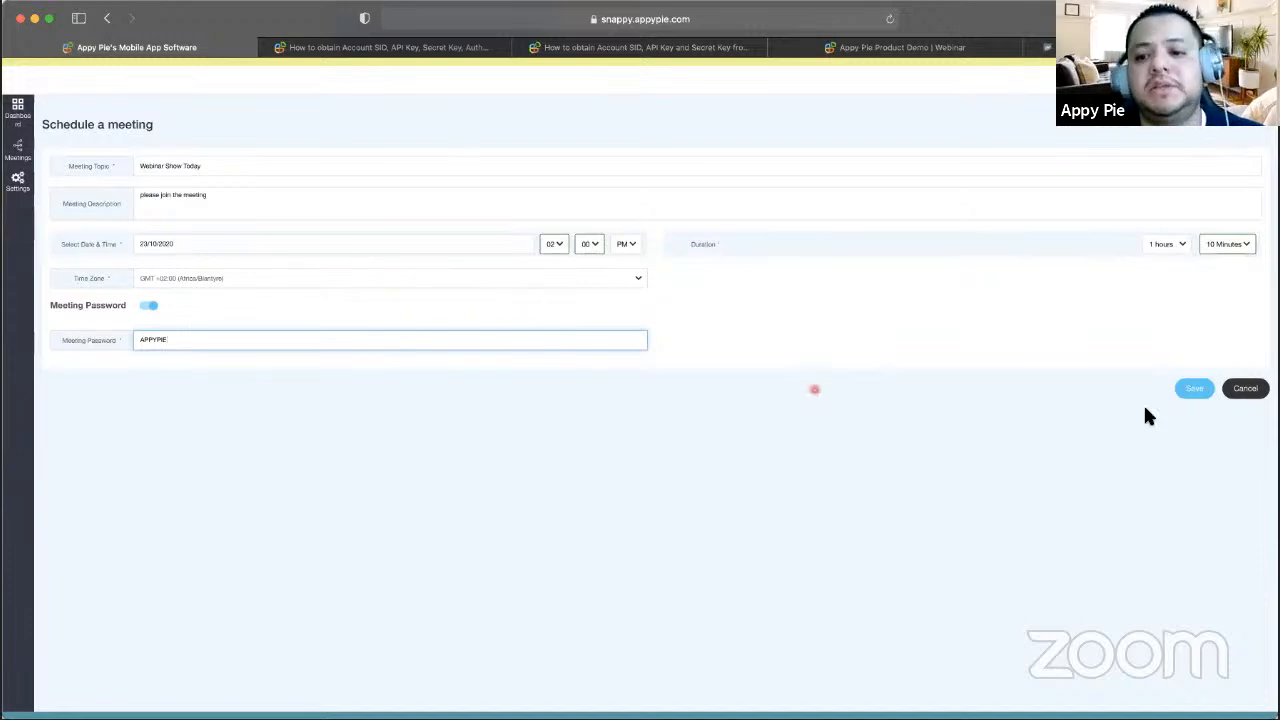
click(1196, 388)
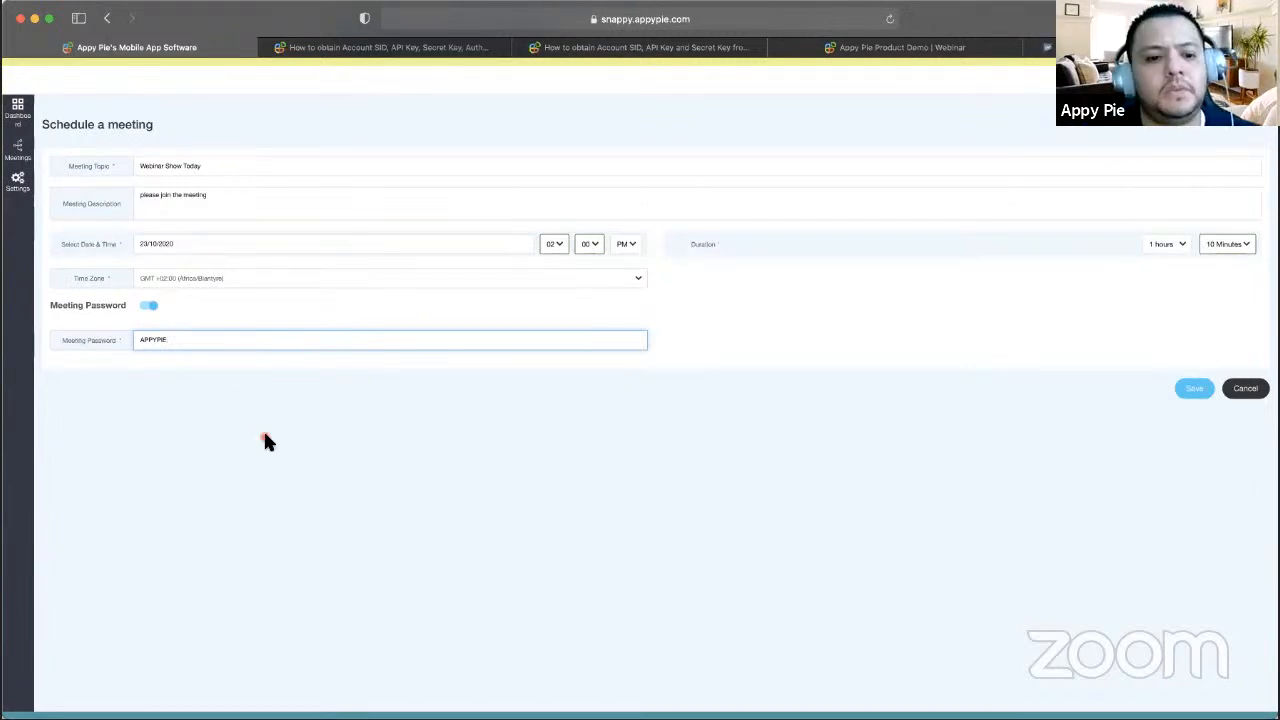
click(19, 150)
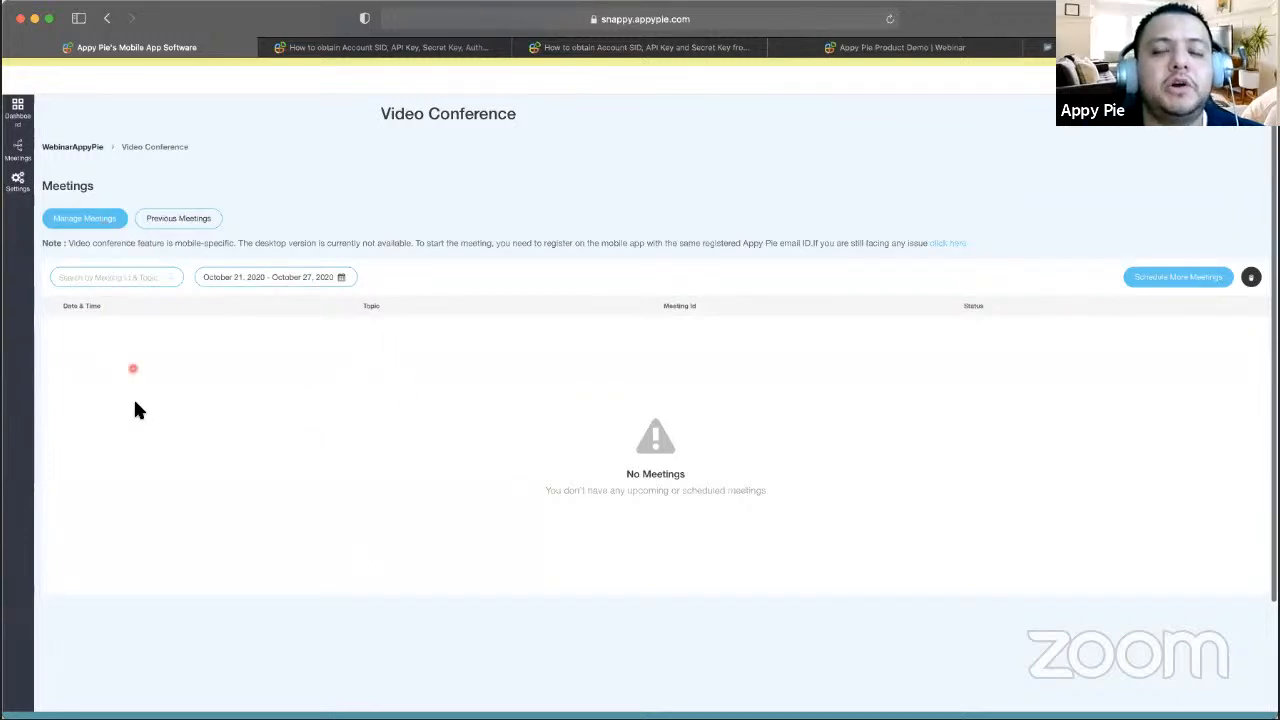
- Check previous and upcoming meetings, then open Personal Meeting Settings
click(194, 218)
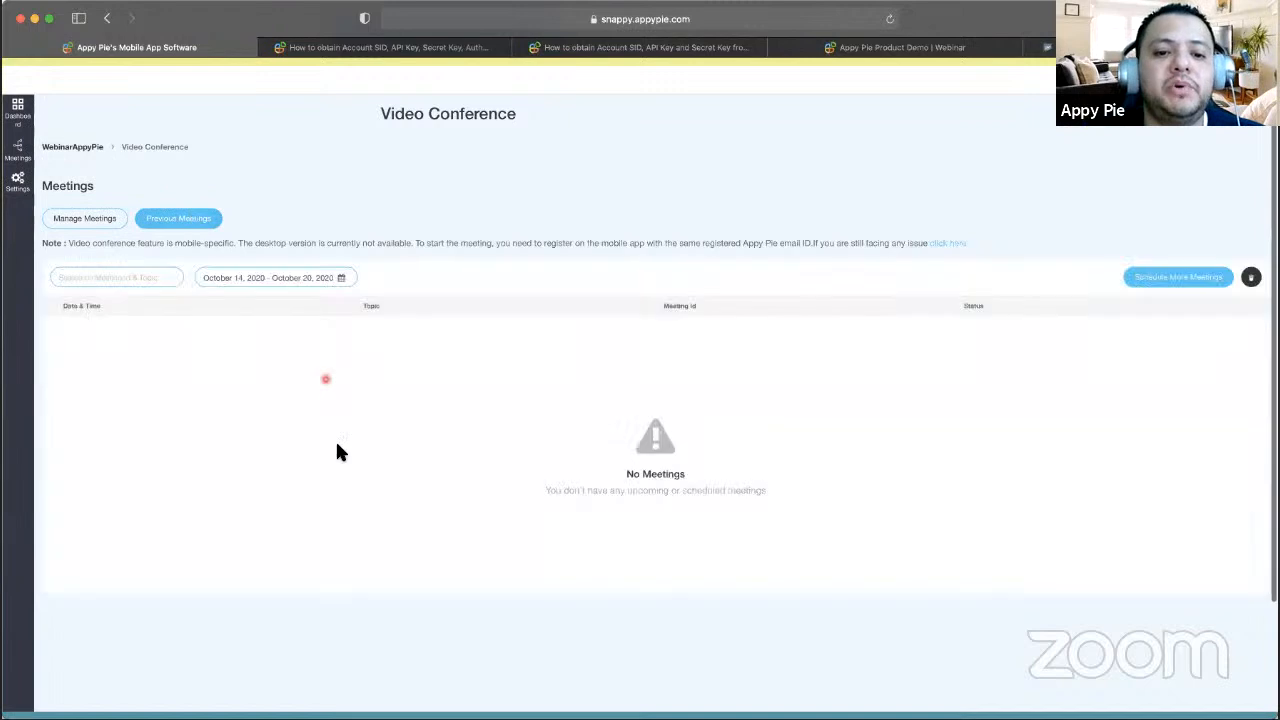
click(89, 218)
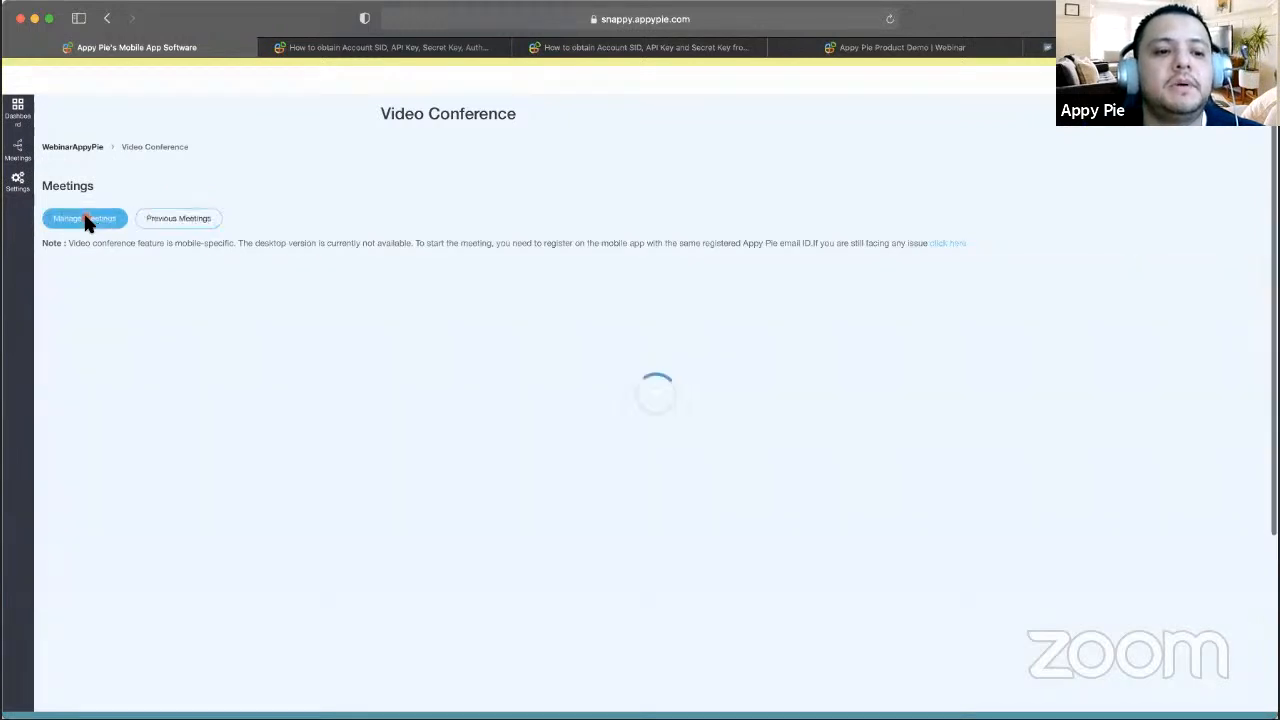
click(18, 180)
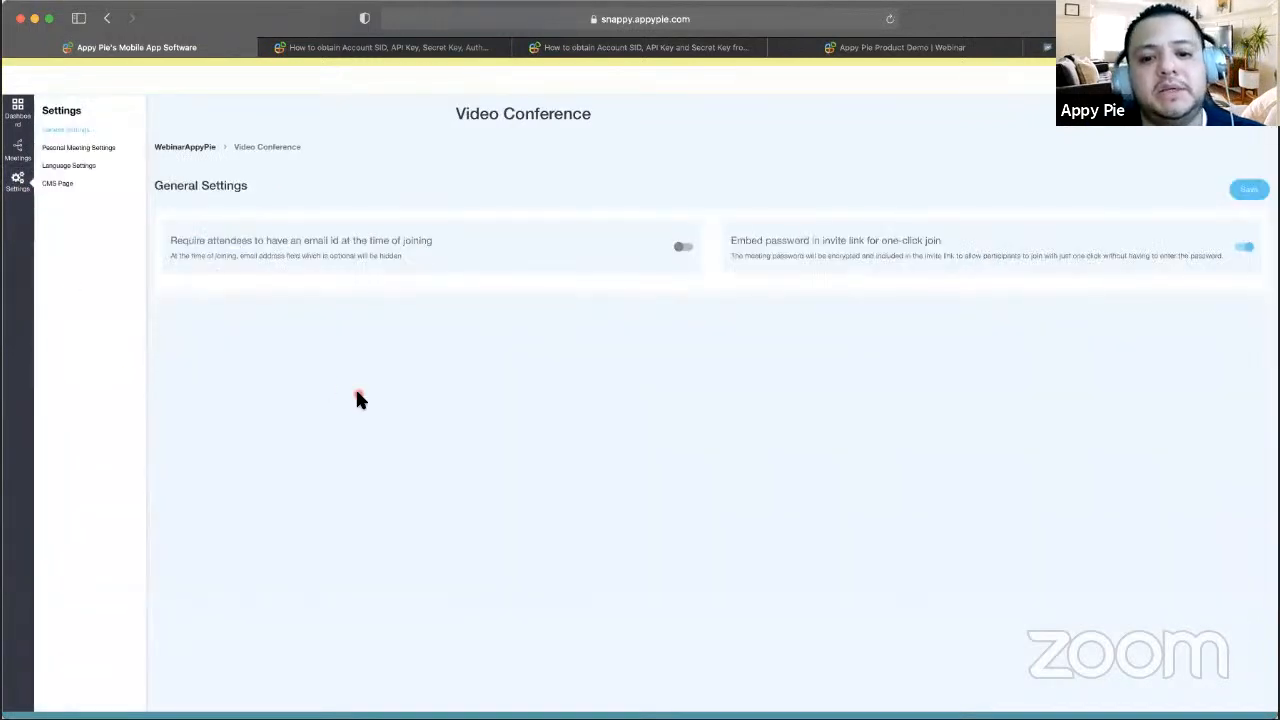
click(101, 148)
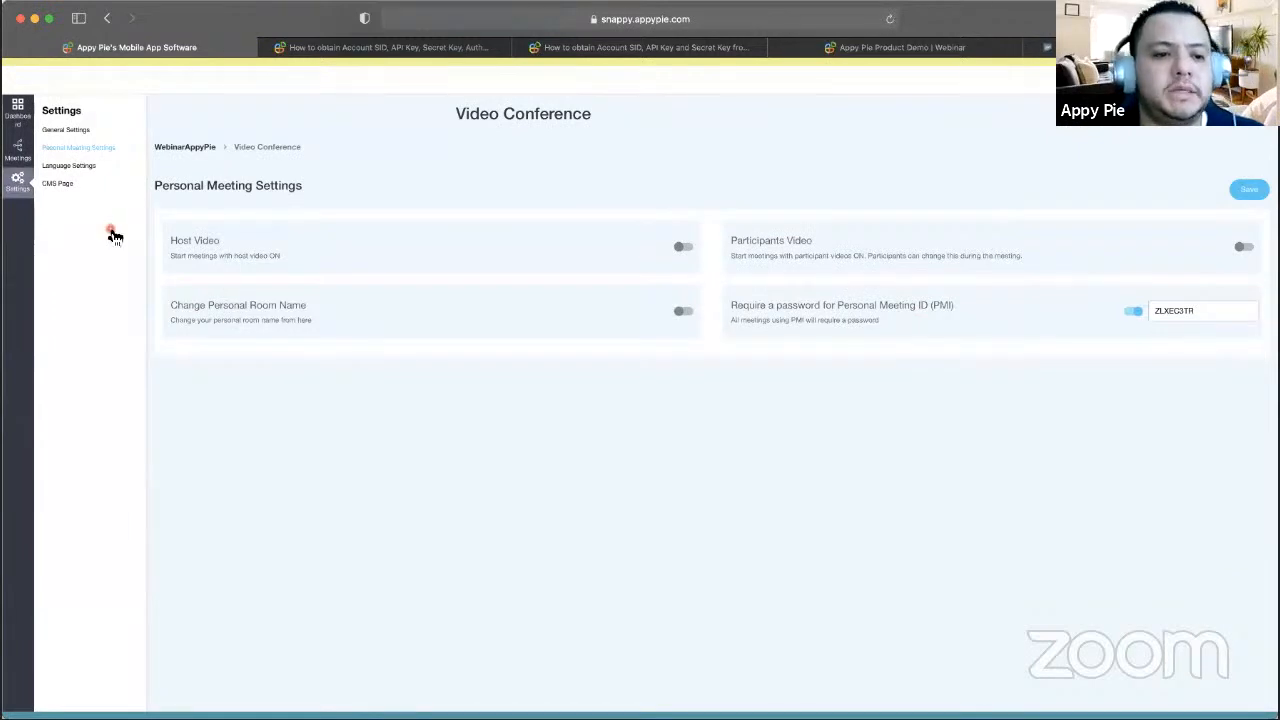
- Leave the Video Conference dashboard and go to My Apps via the account menu
click(17, 110)
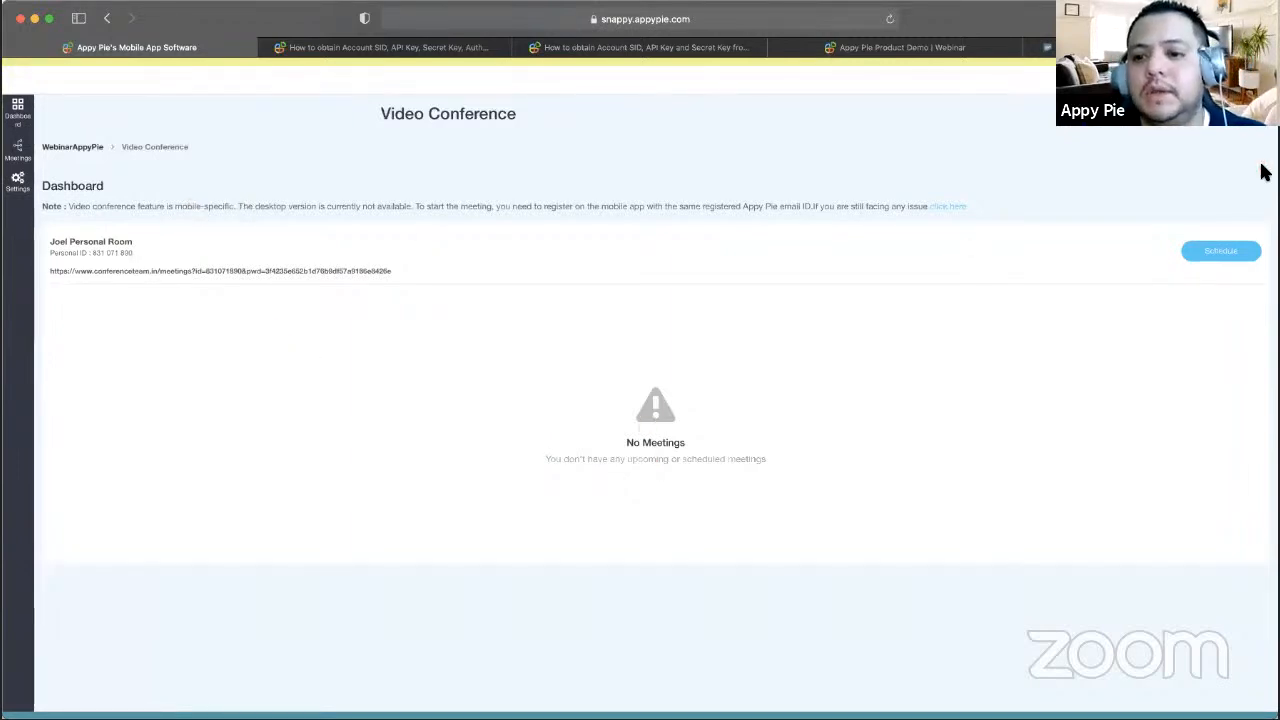
click(1257, 80)
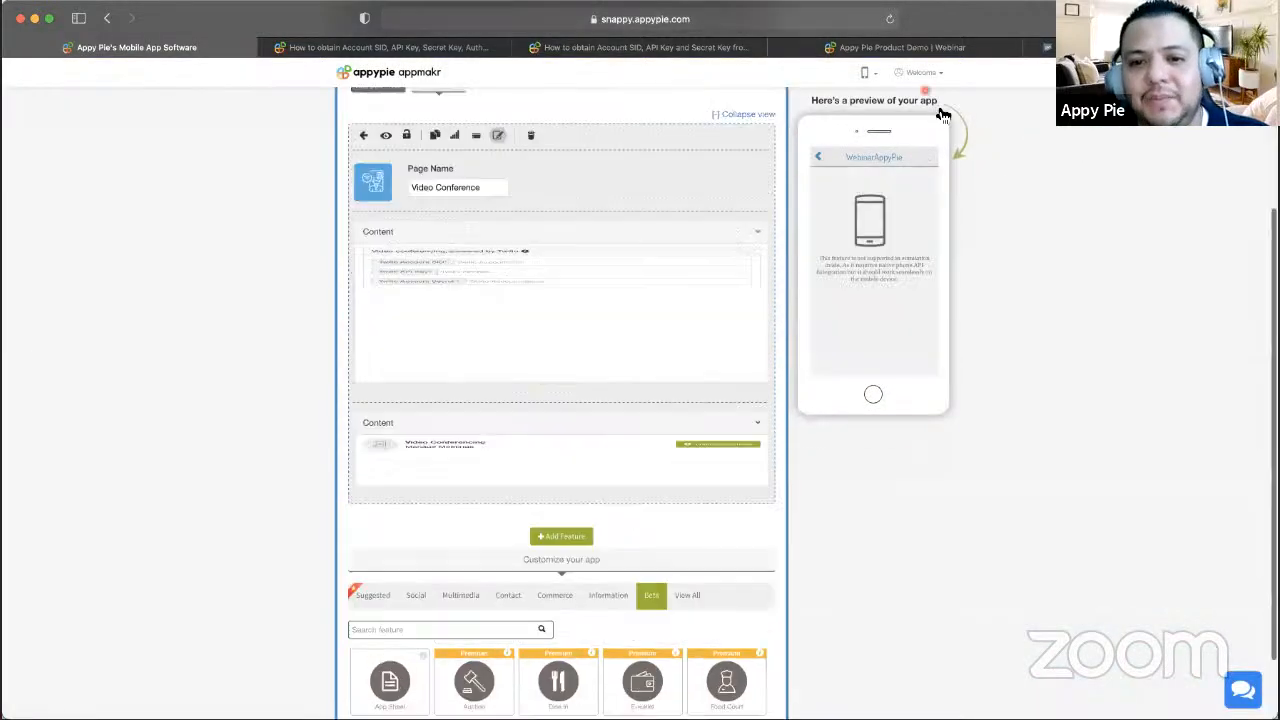
click(920, 72)
click(883, 131)
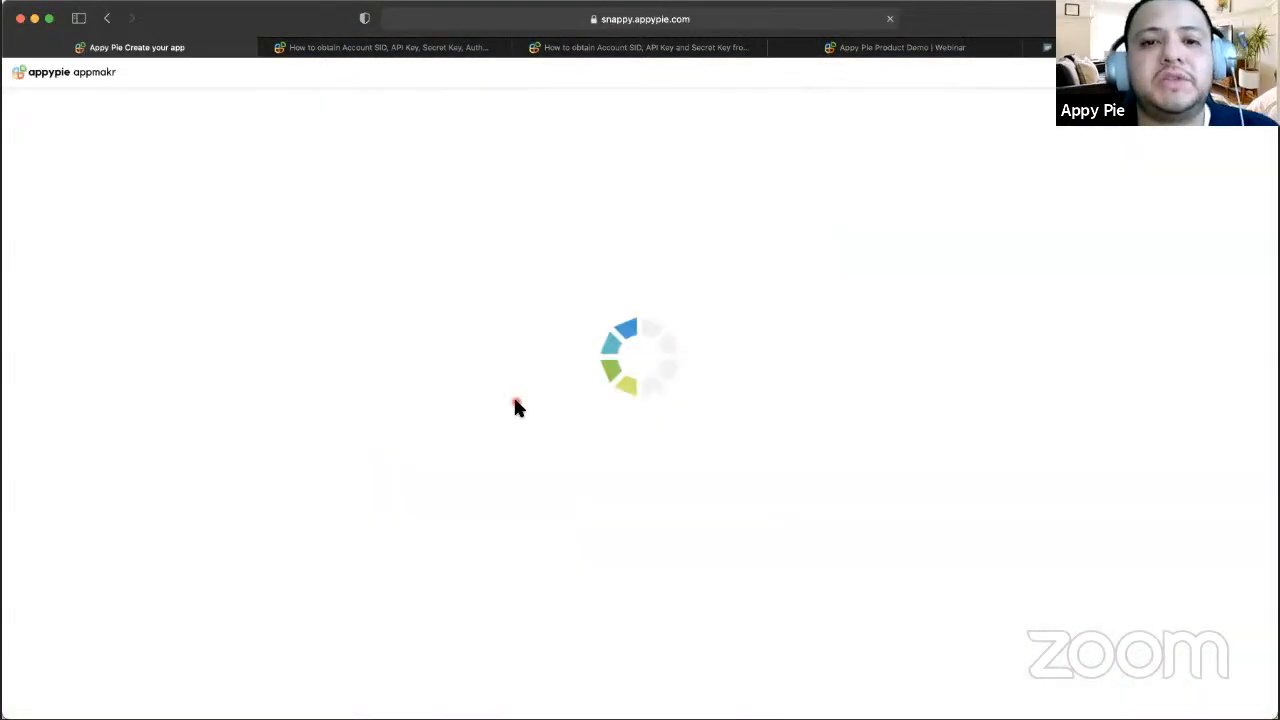